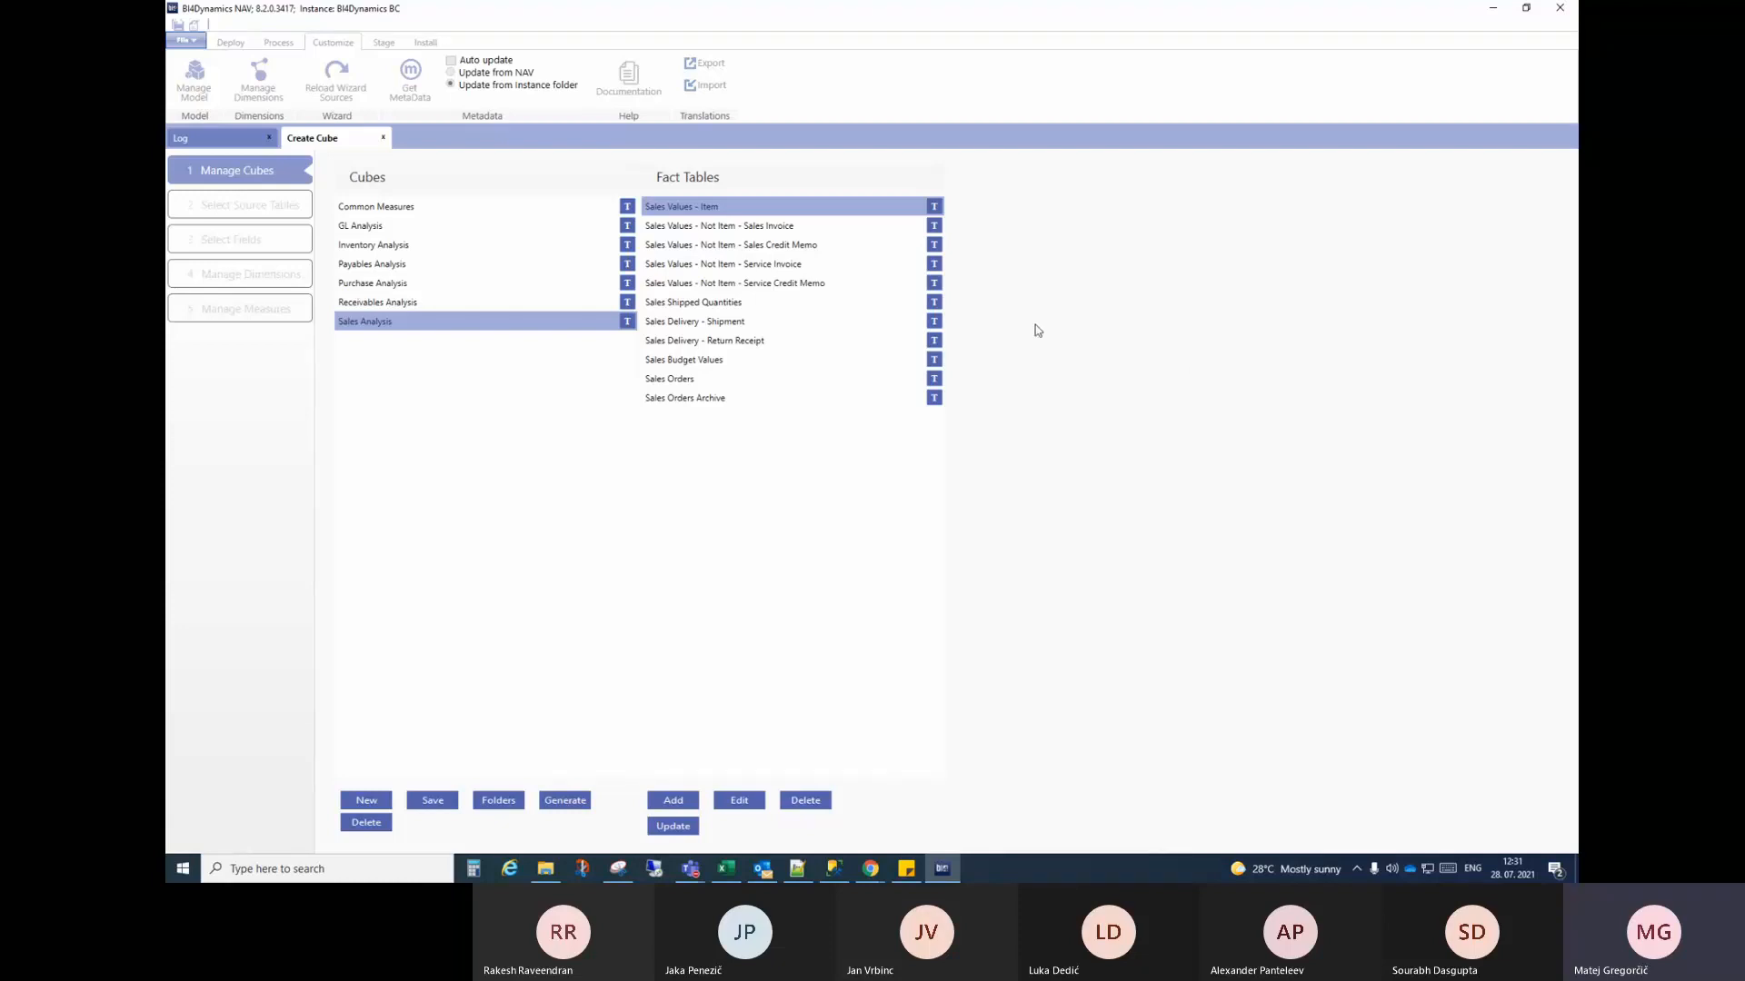
Step: Create a new cube named "Sales Orders"
click(362, 803)
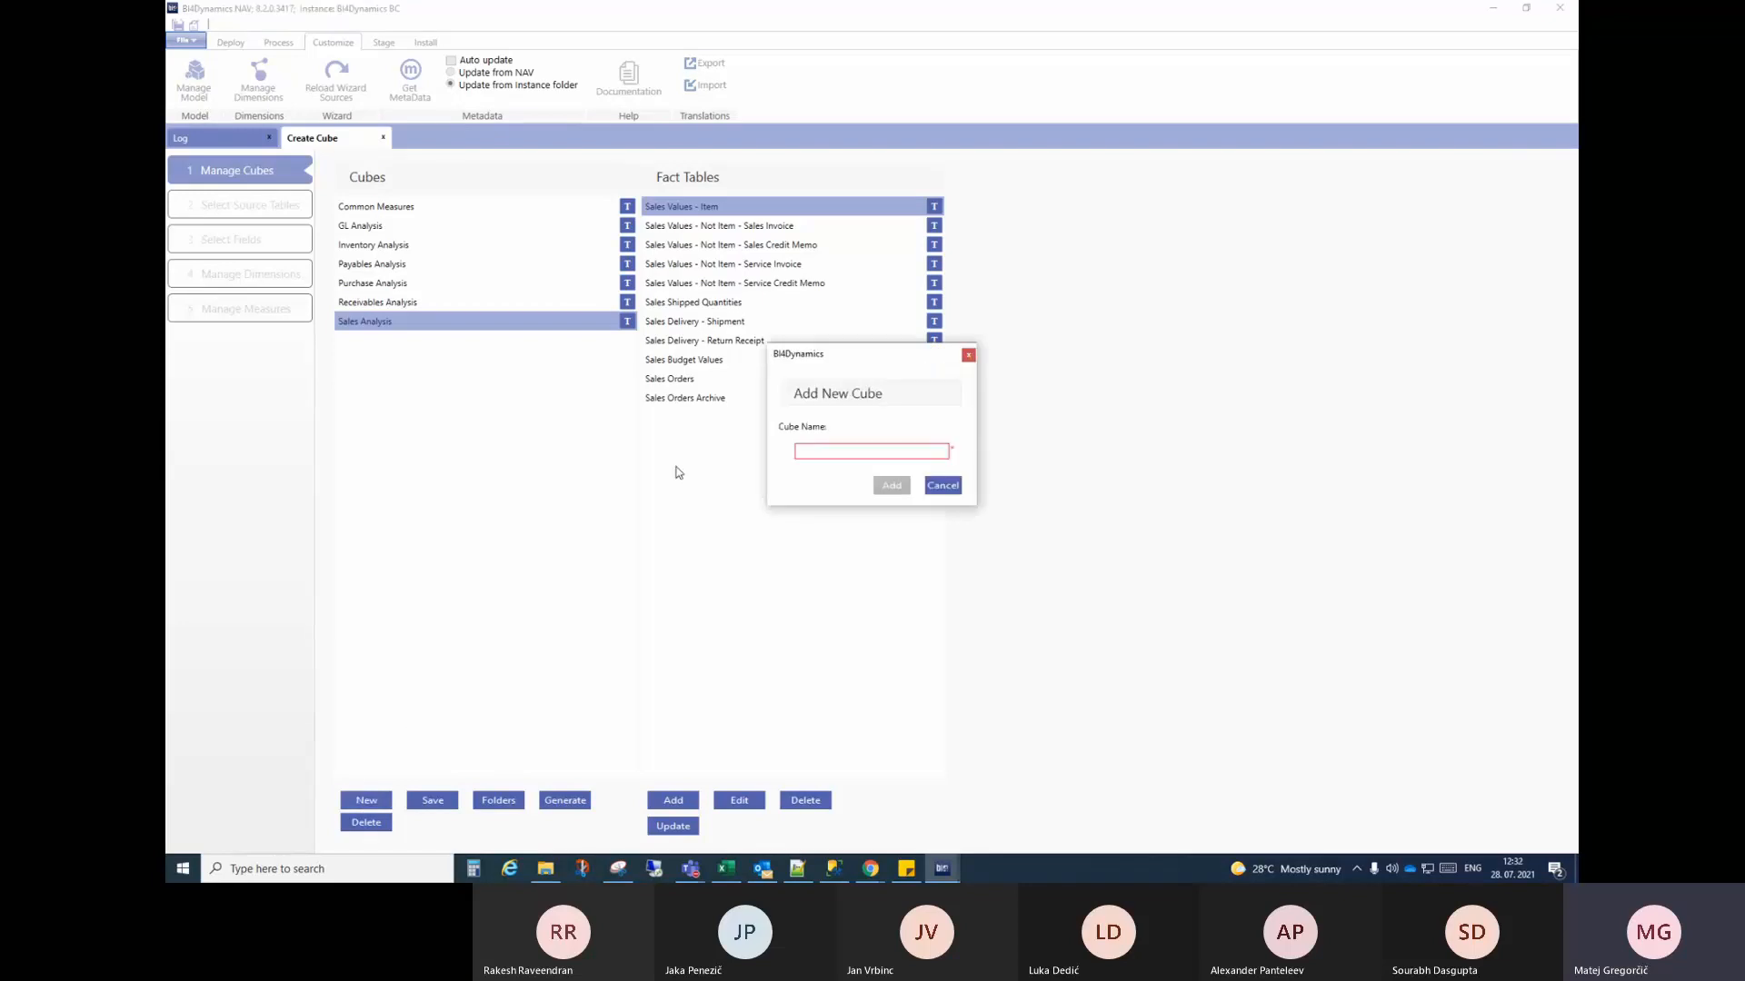
drag(848, 361, 616, 367)
click(604, 457)
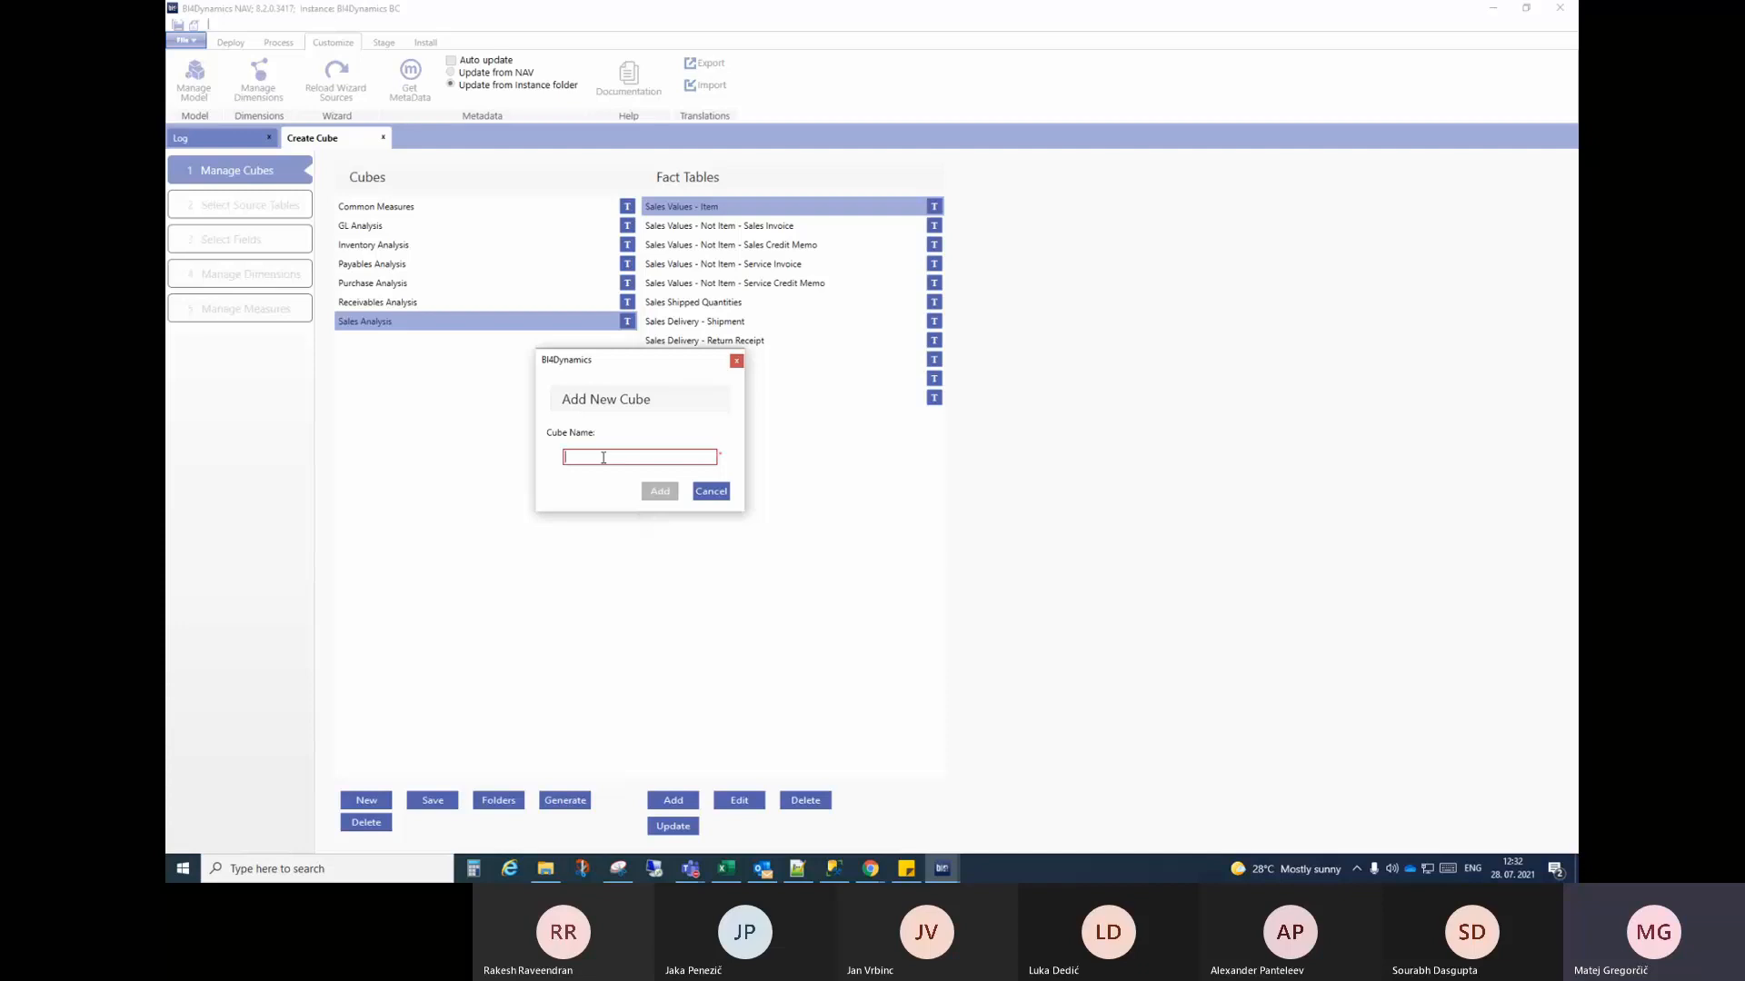
text(Sa)
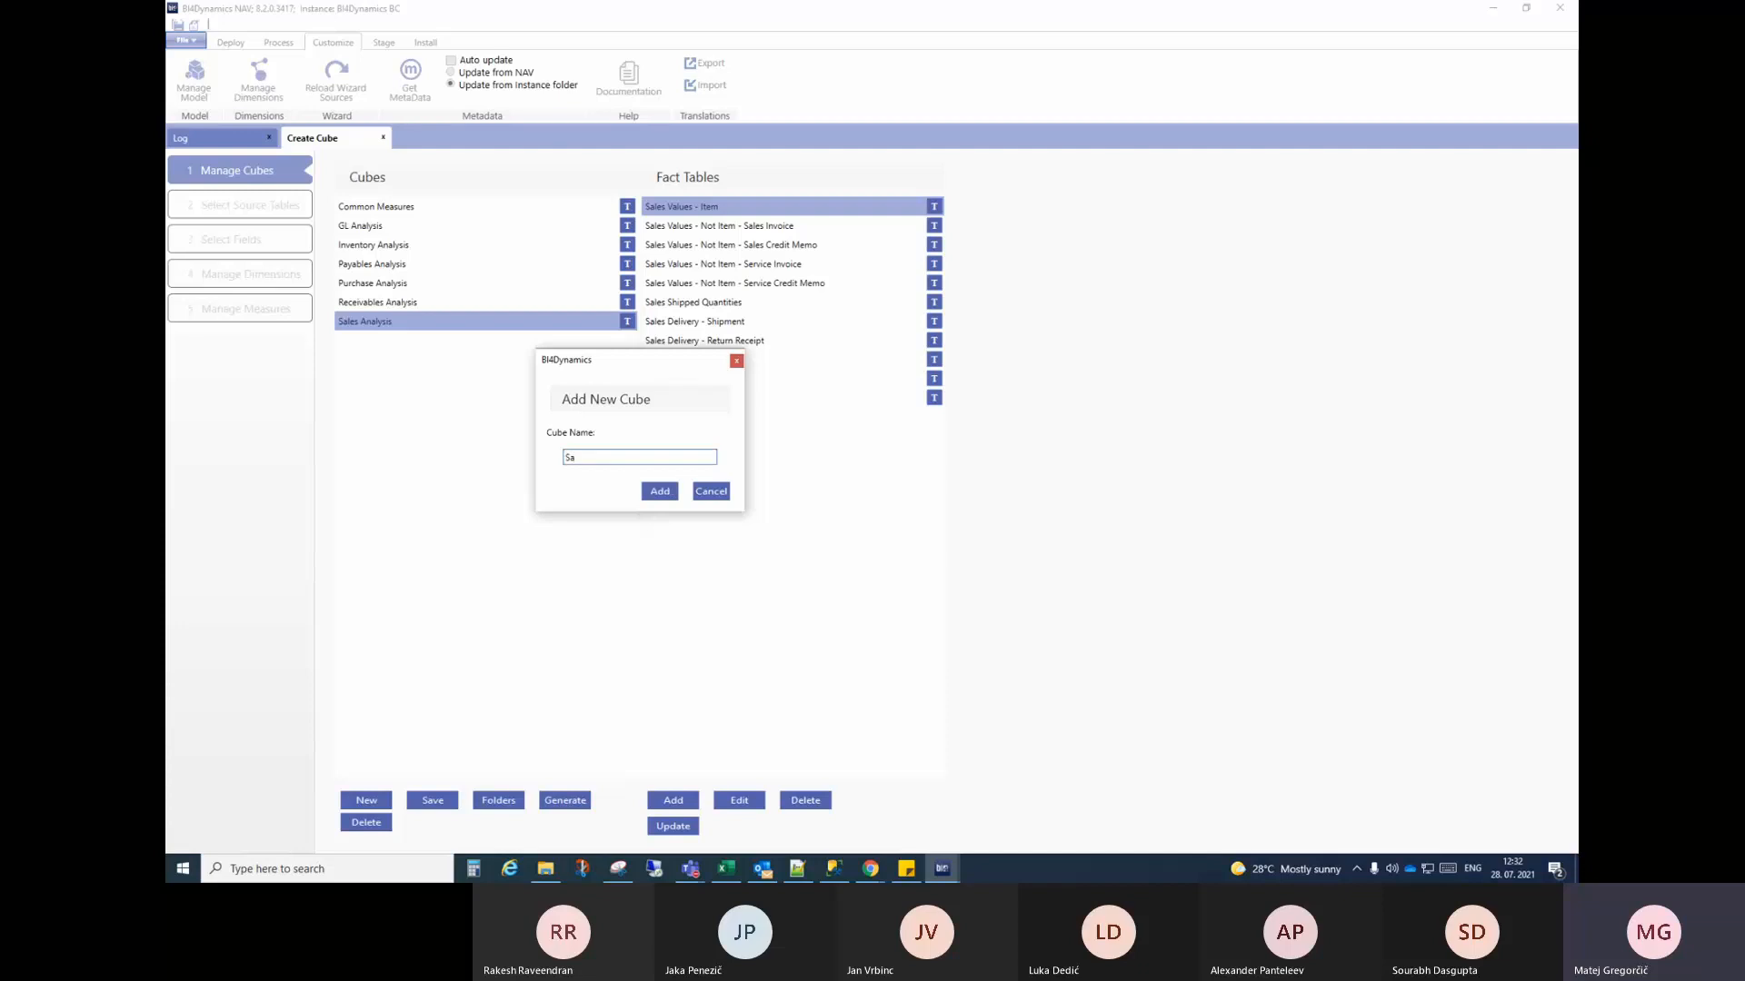
text(les O)
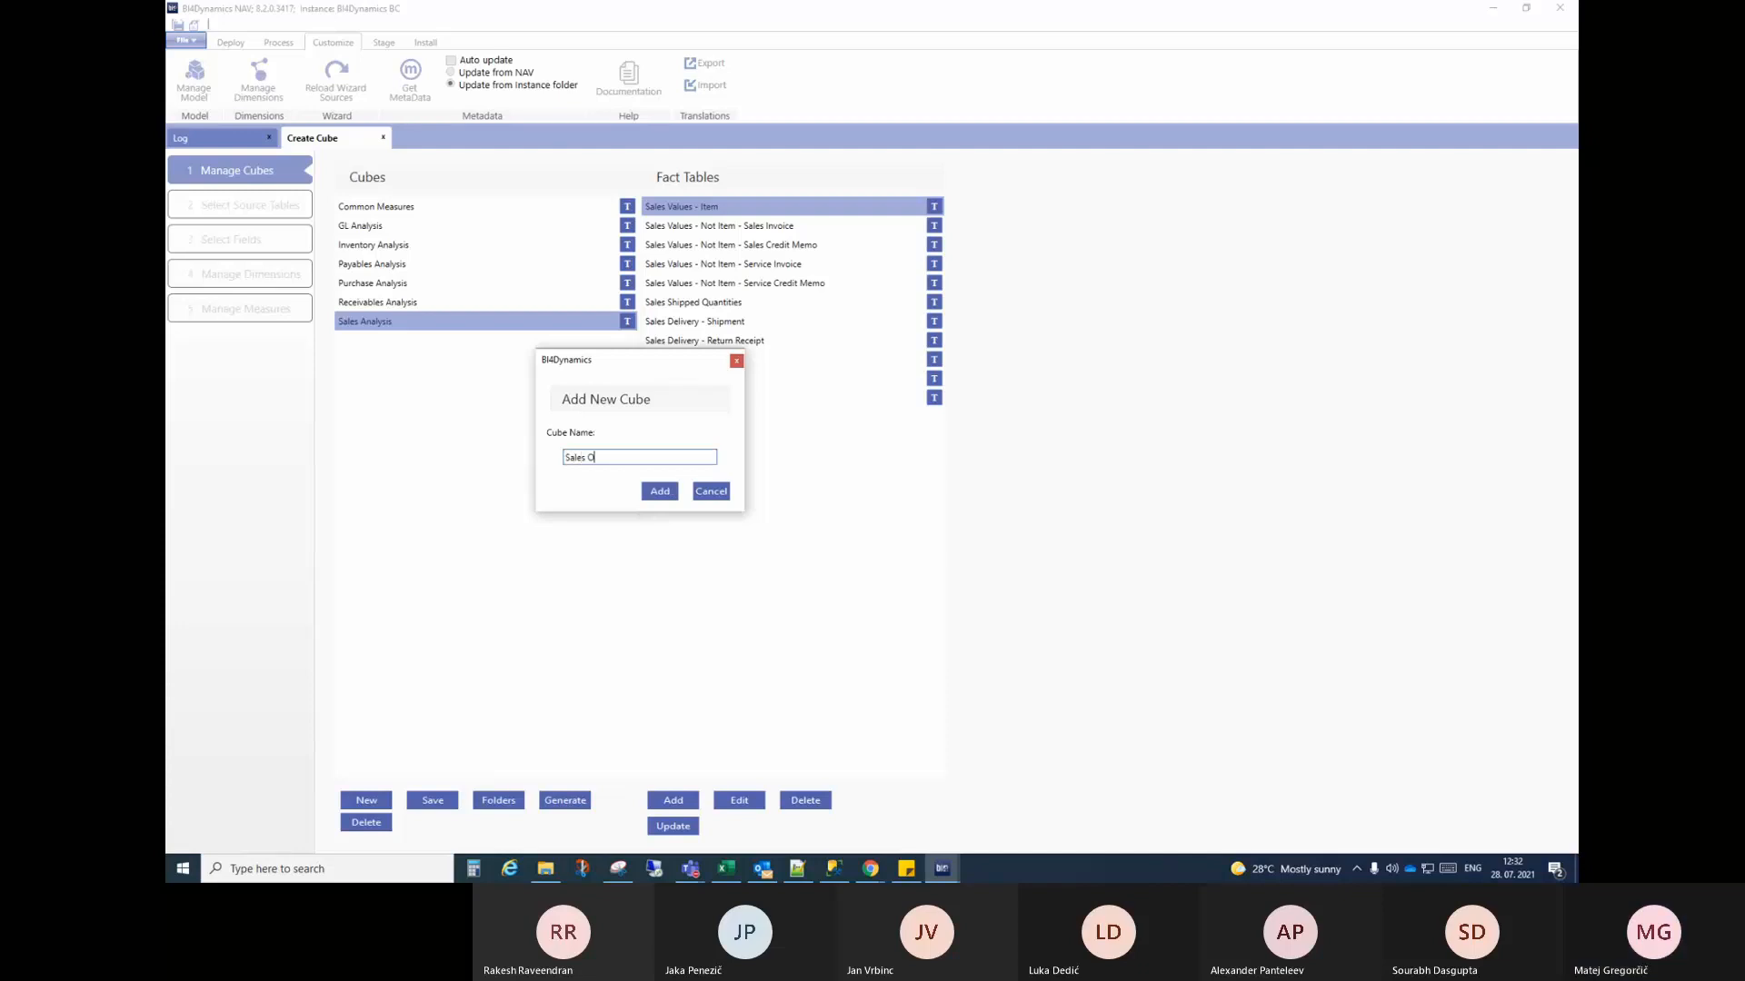
text(rders)
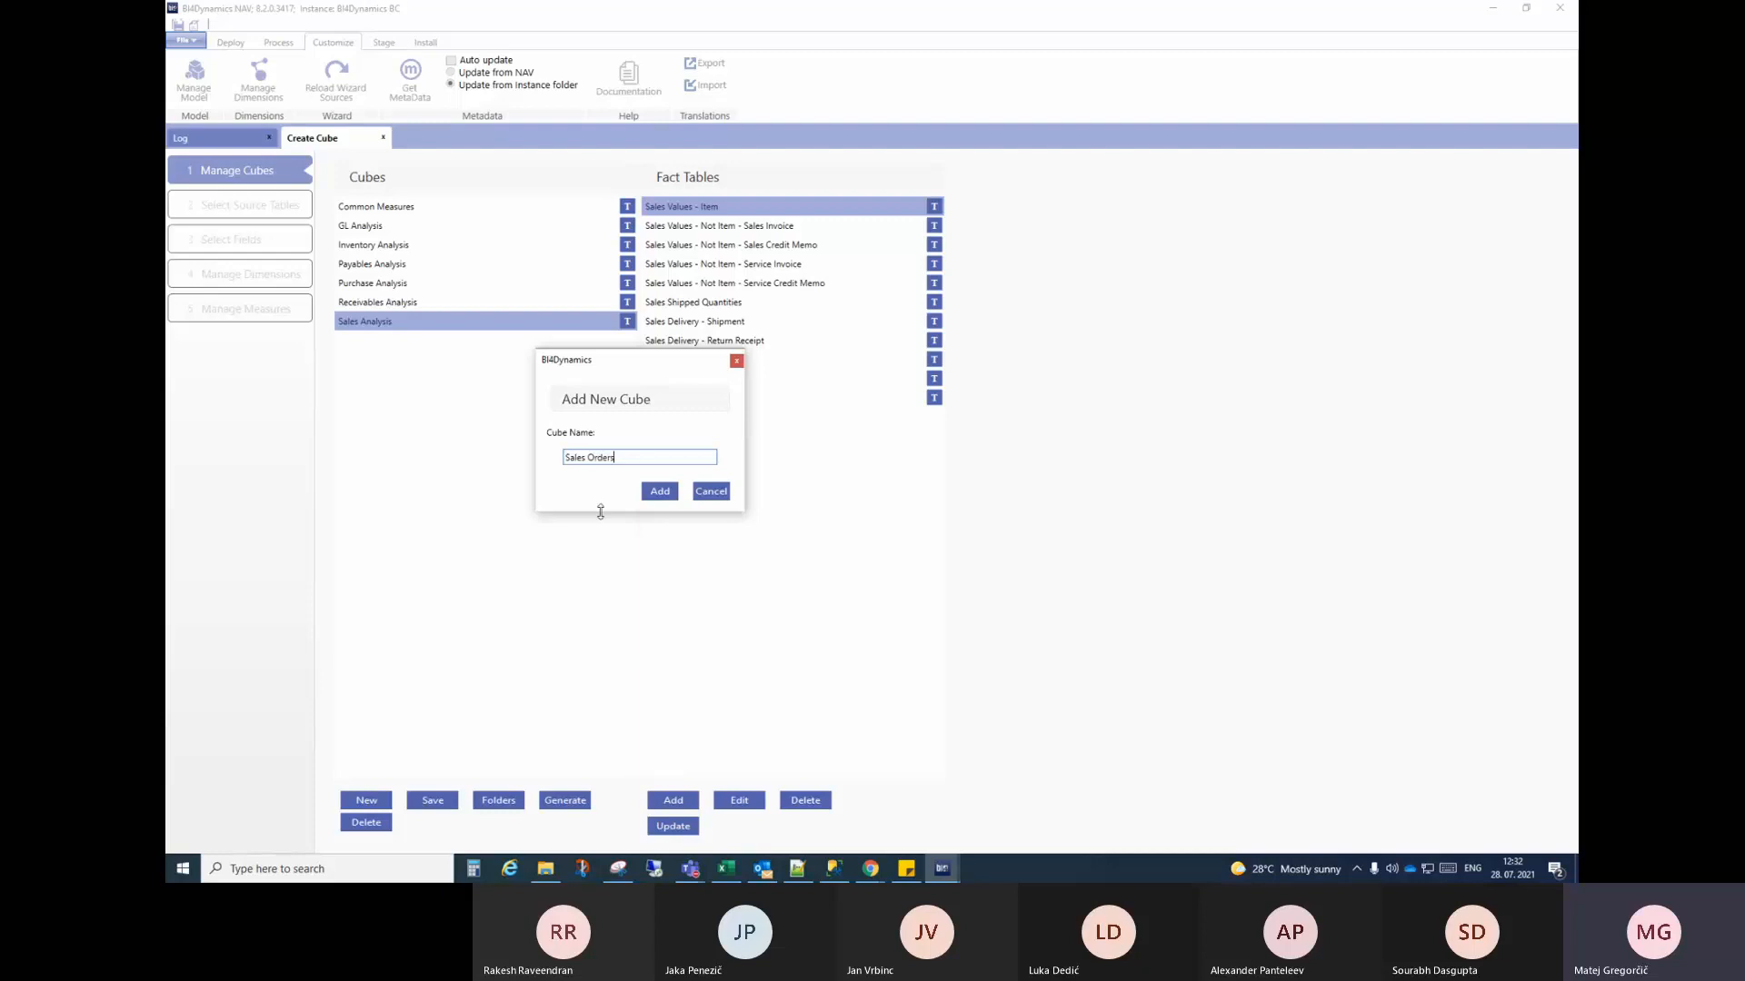
click(659, 492)
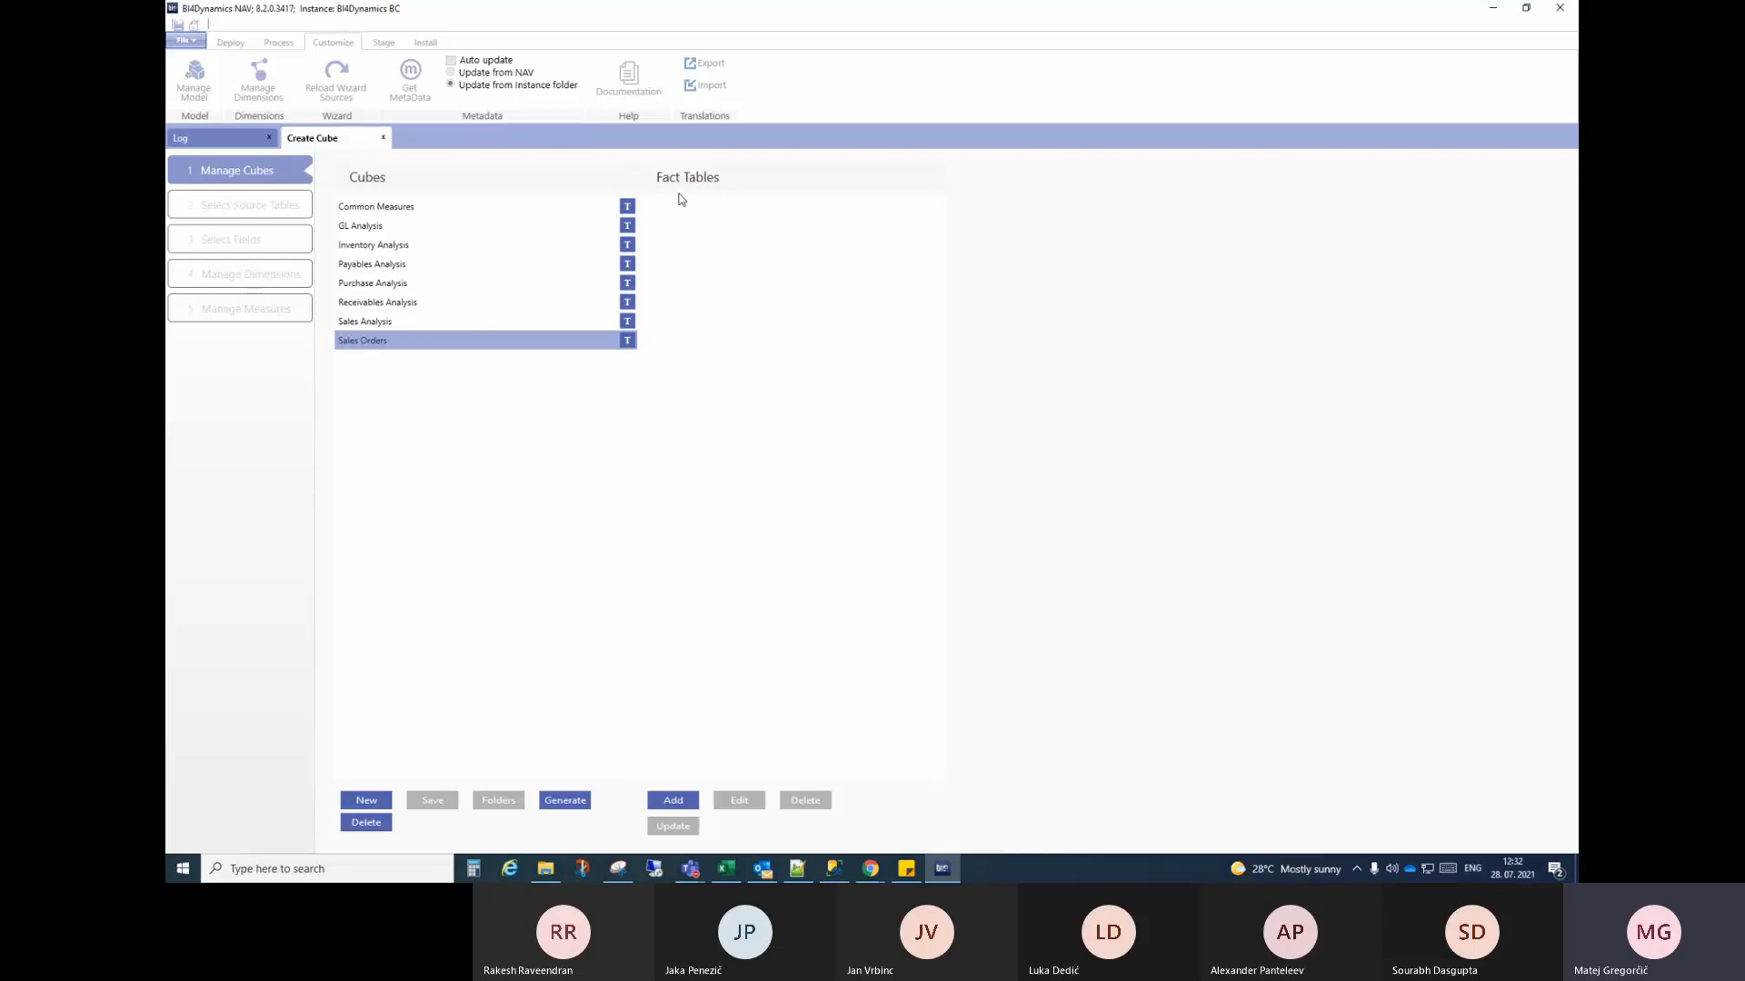
Step: Switch to SQL Server Management Studio and browse the fact tables in the BI4Dynamics BC database
click(833, 868)
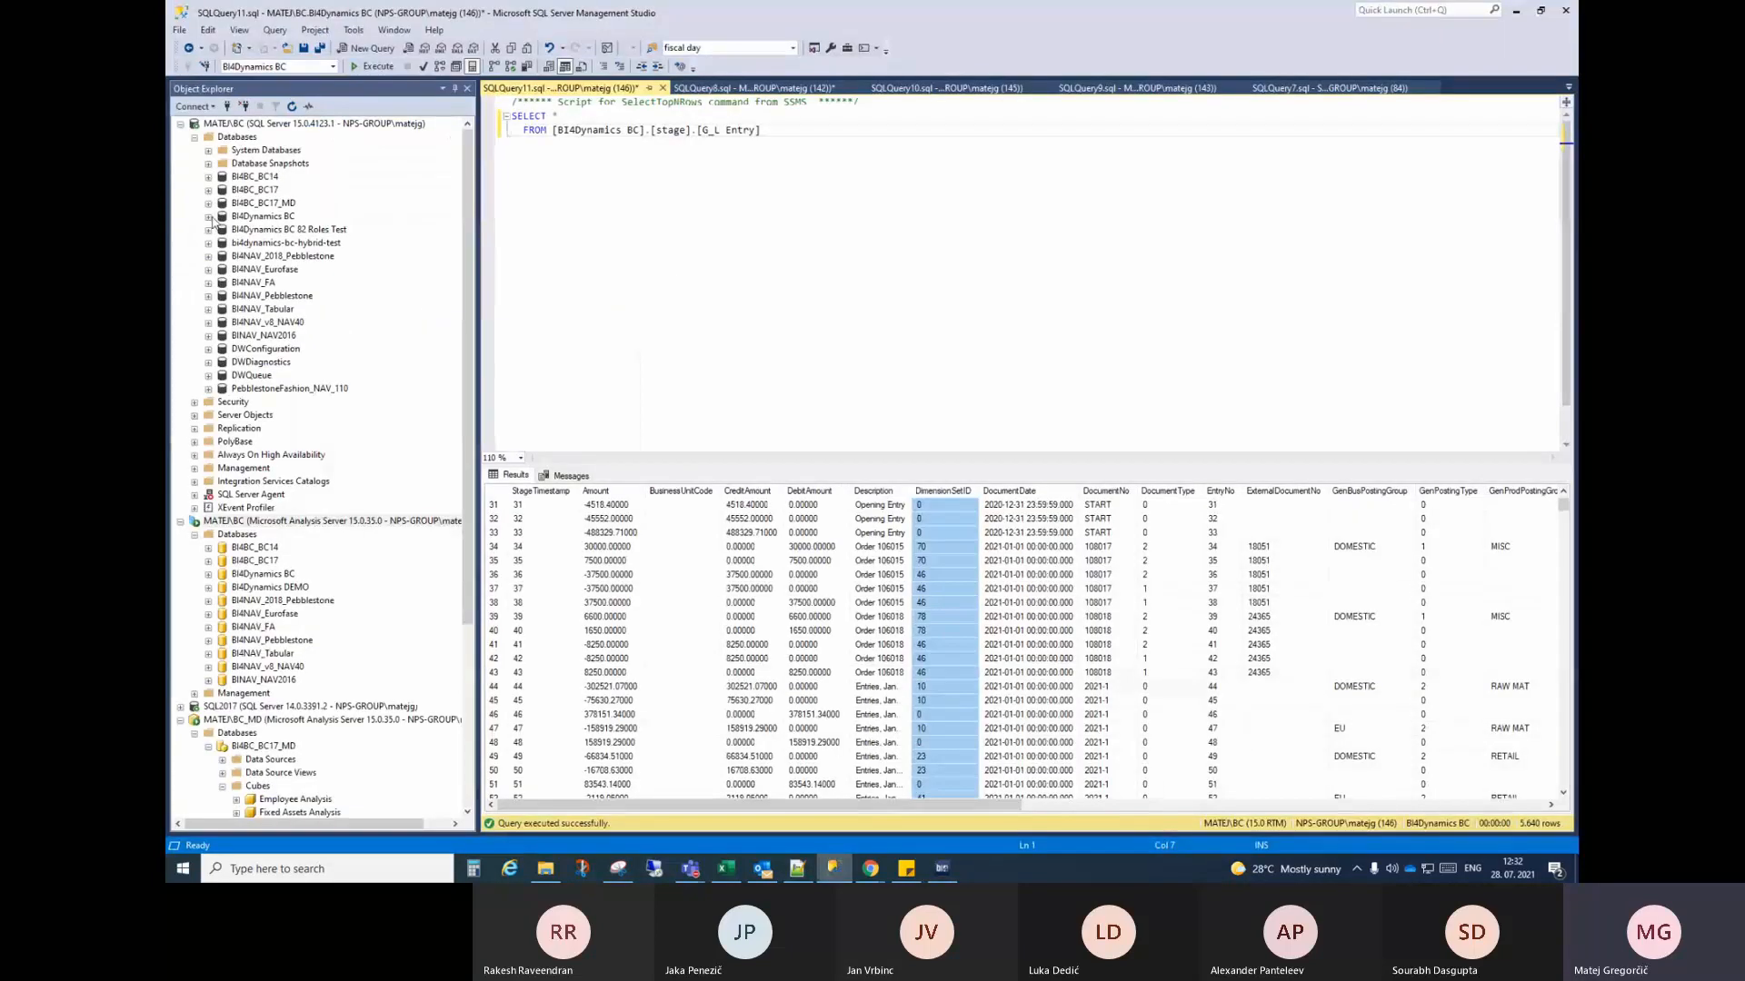
click(209, 217)
scroll(289, 417, down, 20)
scroll(289, 420, down, 6)
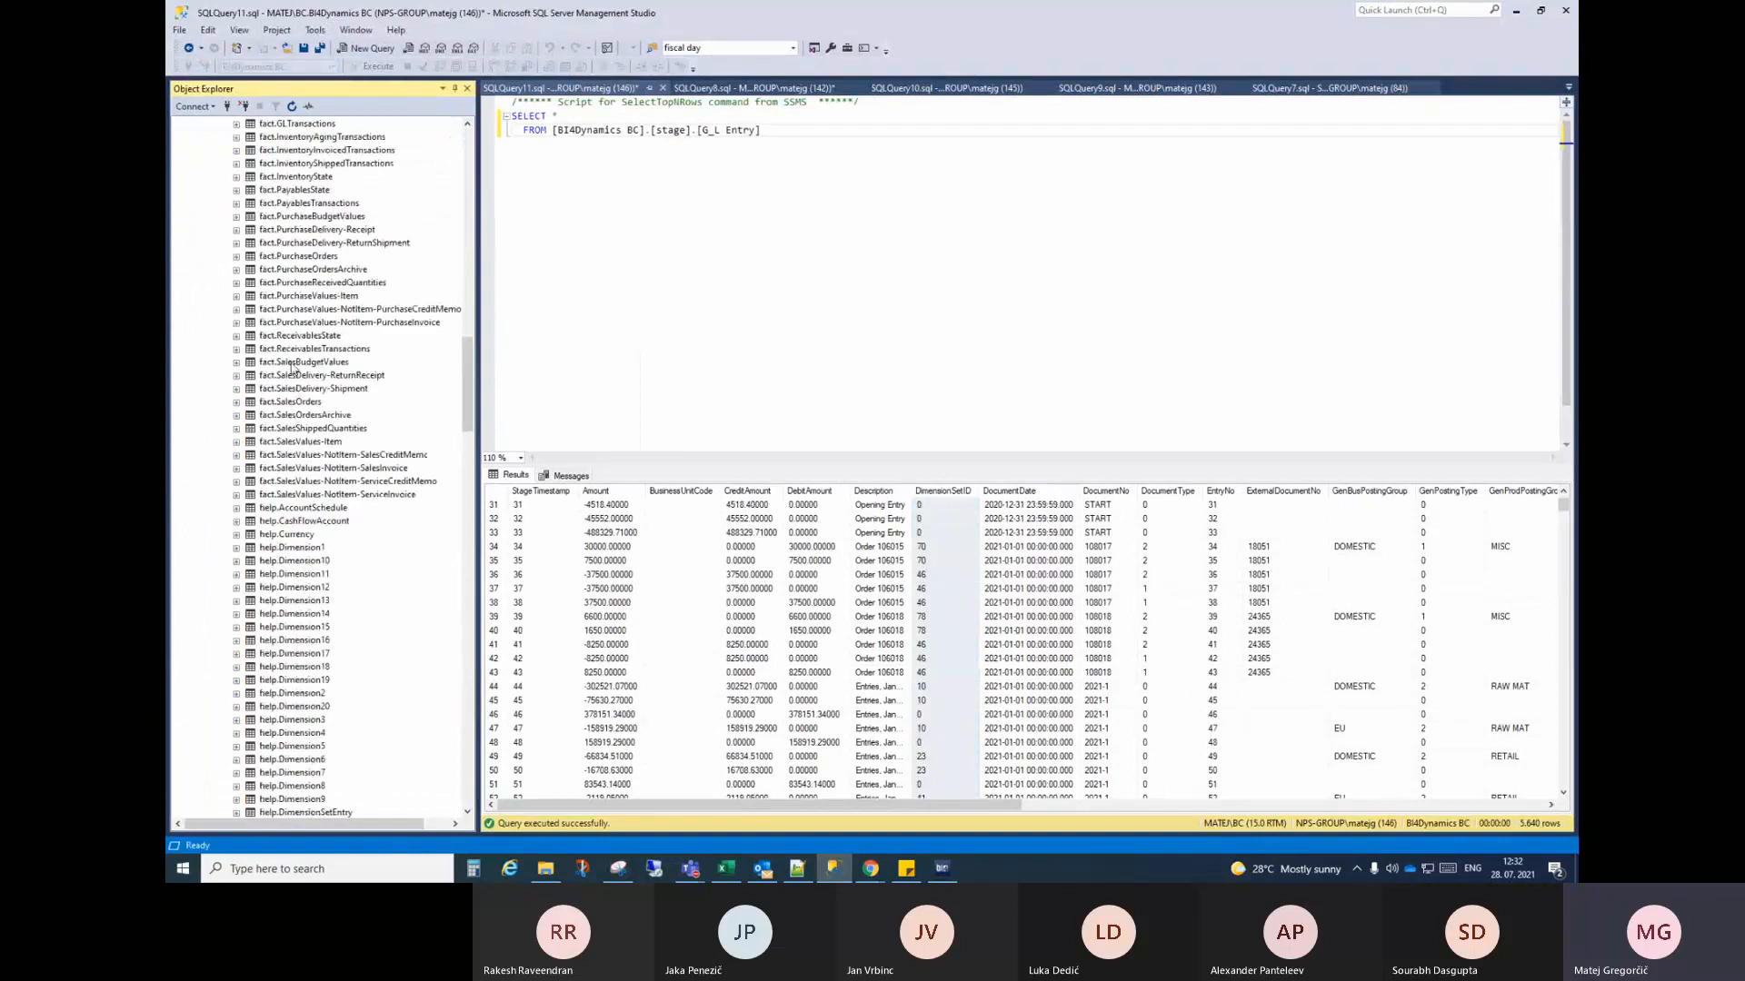
click(288, 323)
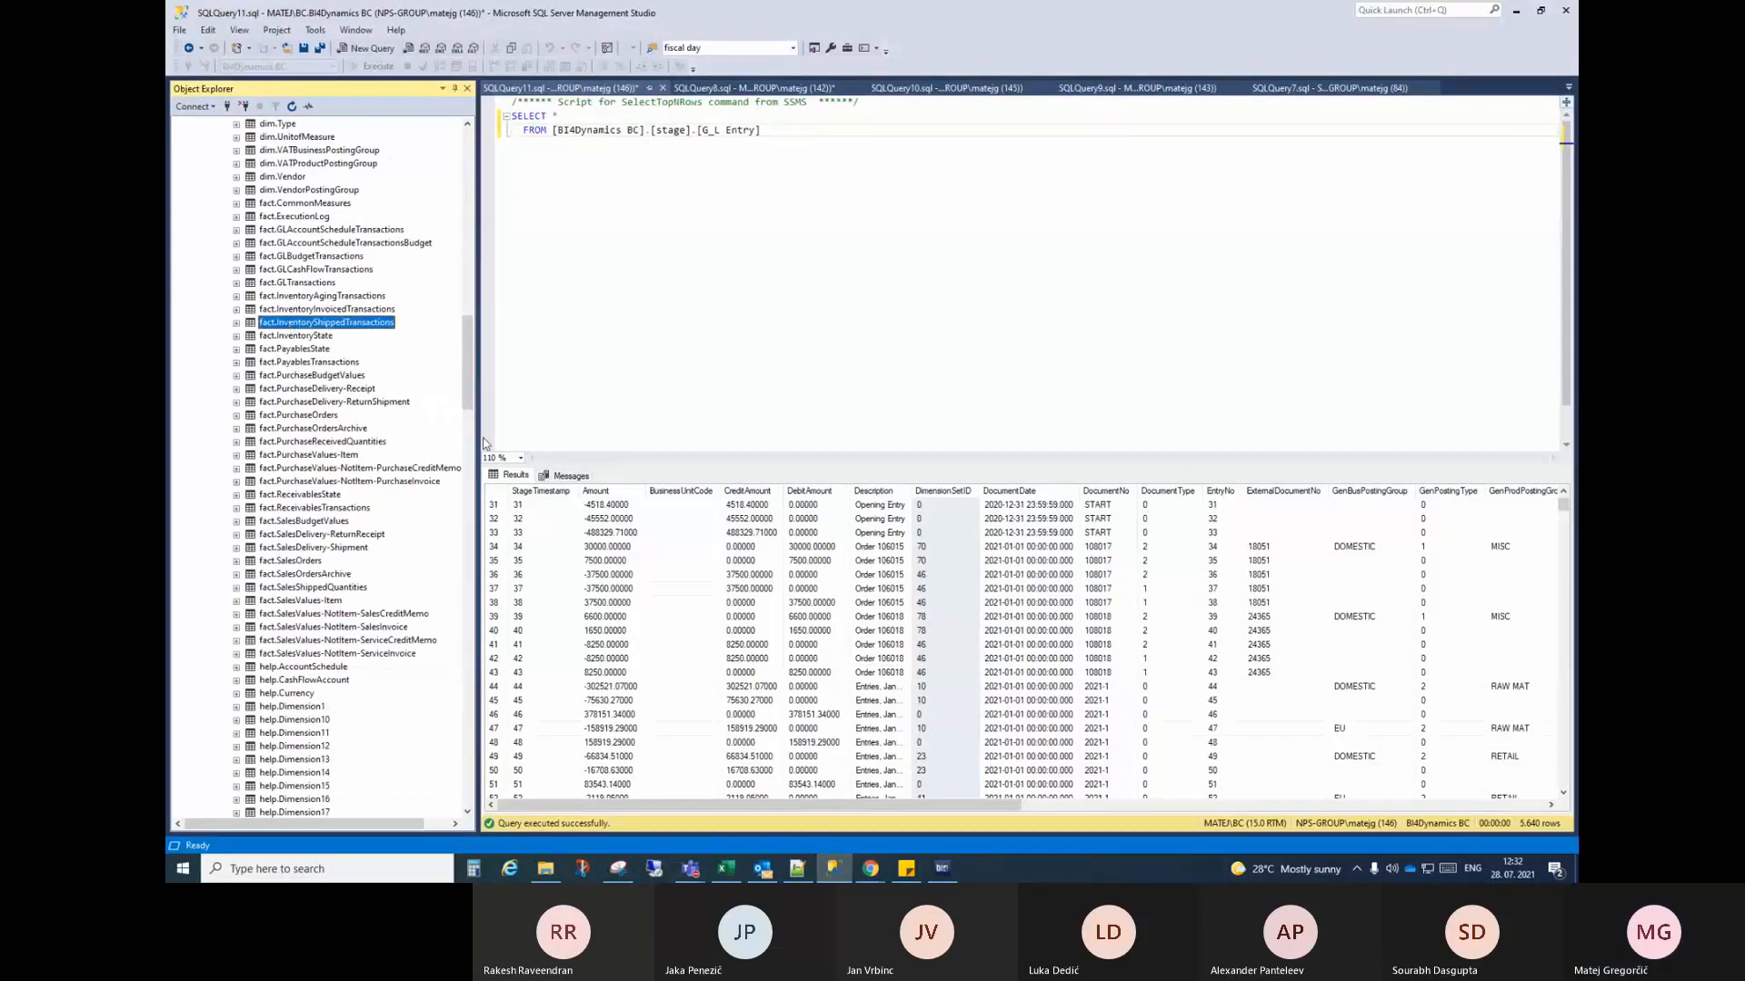
Step: Switch to the Excel pivot table and show only the GL Transactions fields to review their measures
click(943, 869)
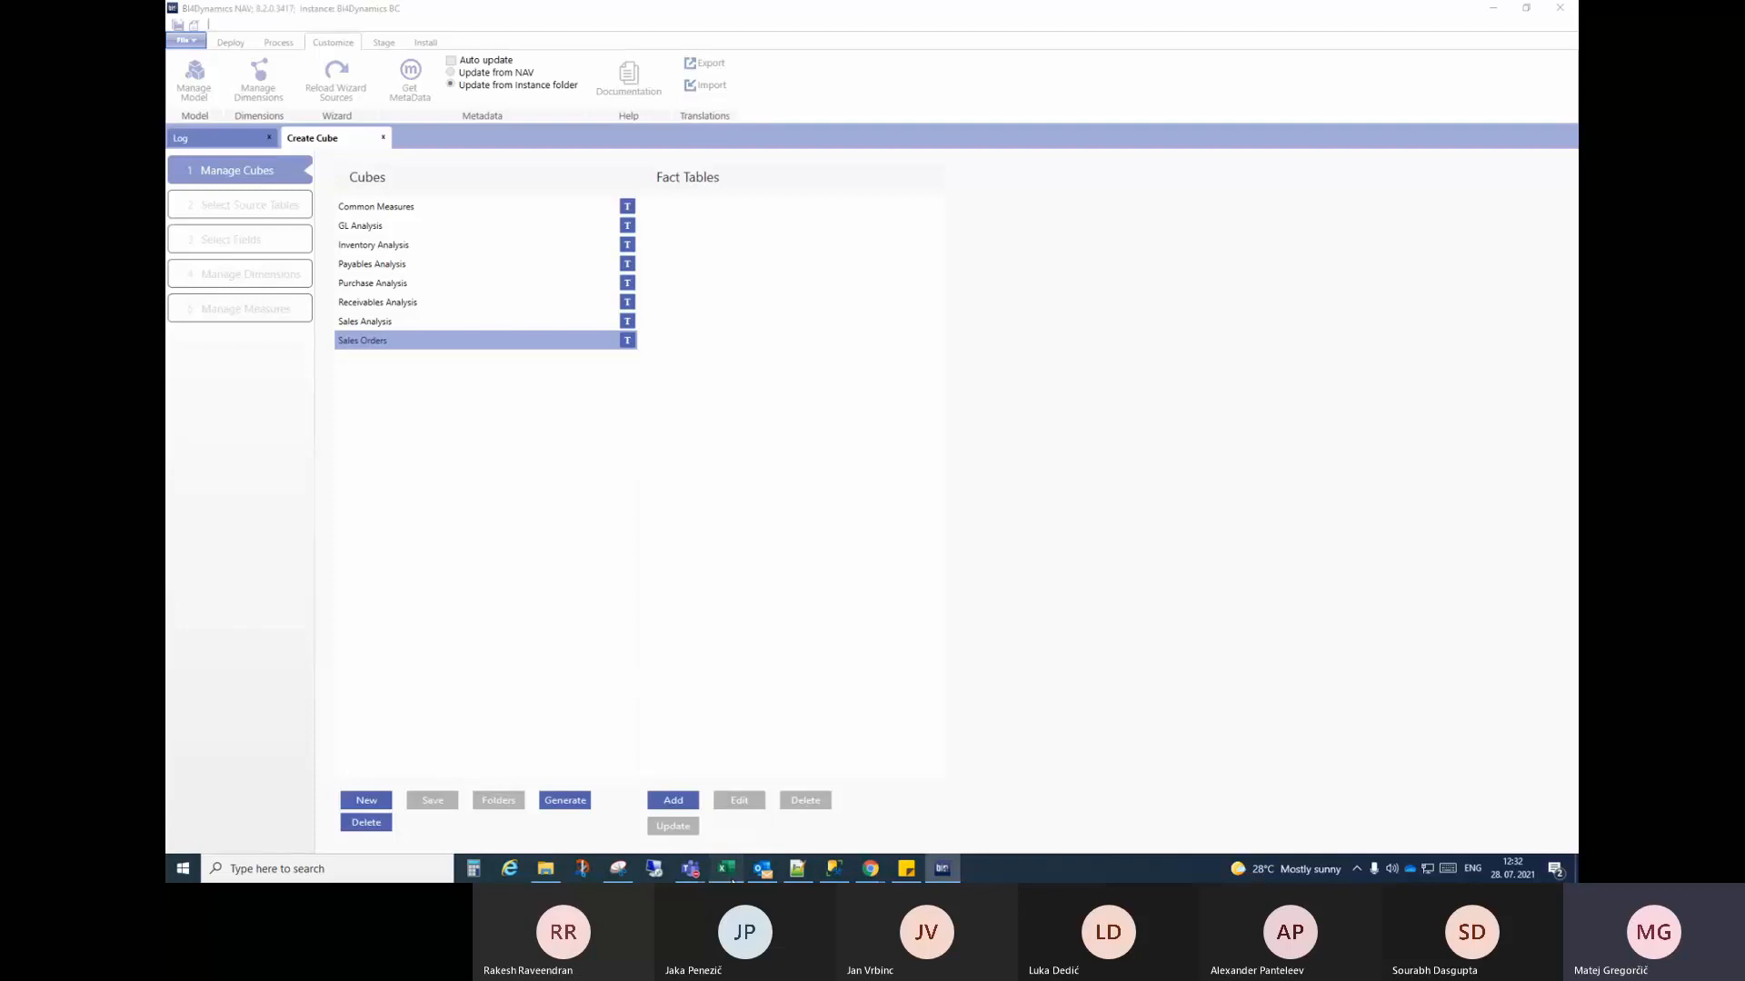
click(726, 868)
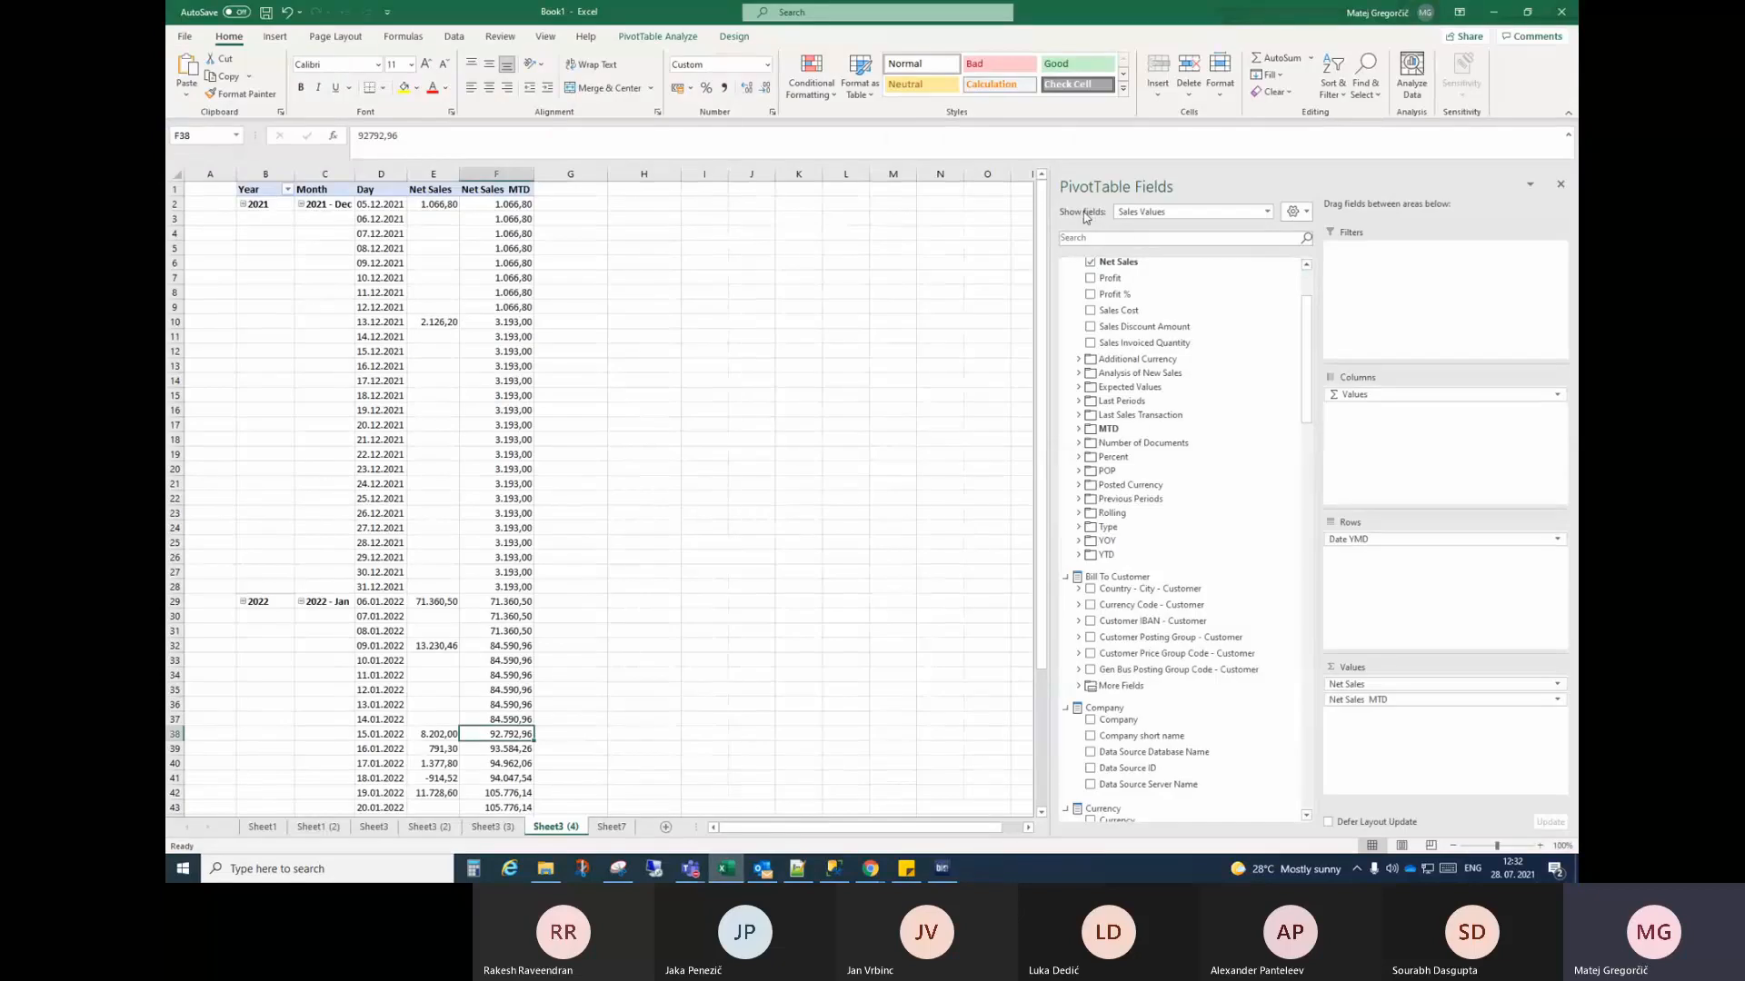
click(1266, 211)
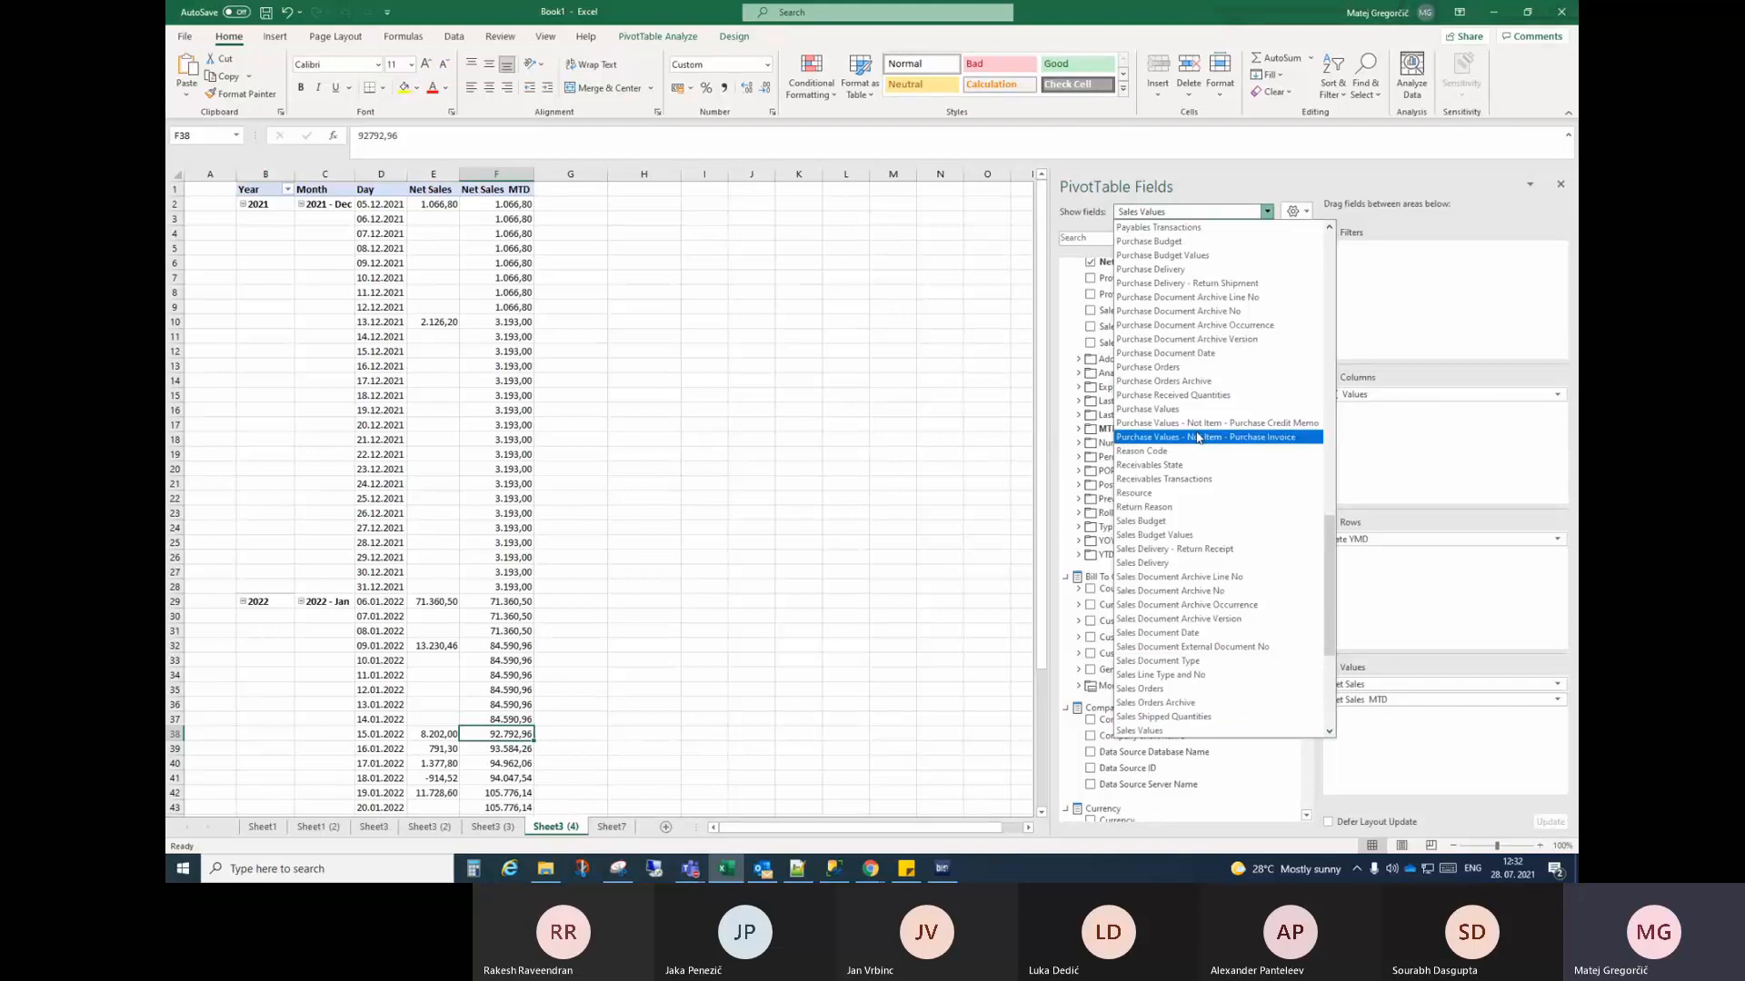
scroll(1197, 438, up, 10)
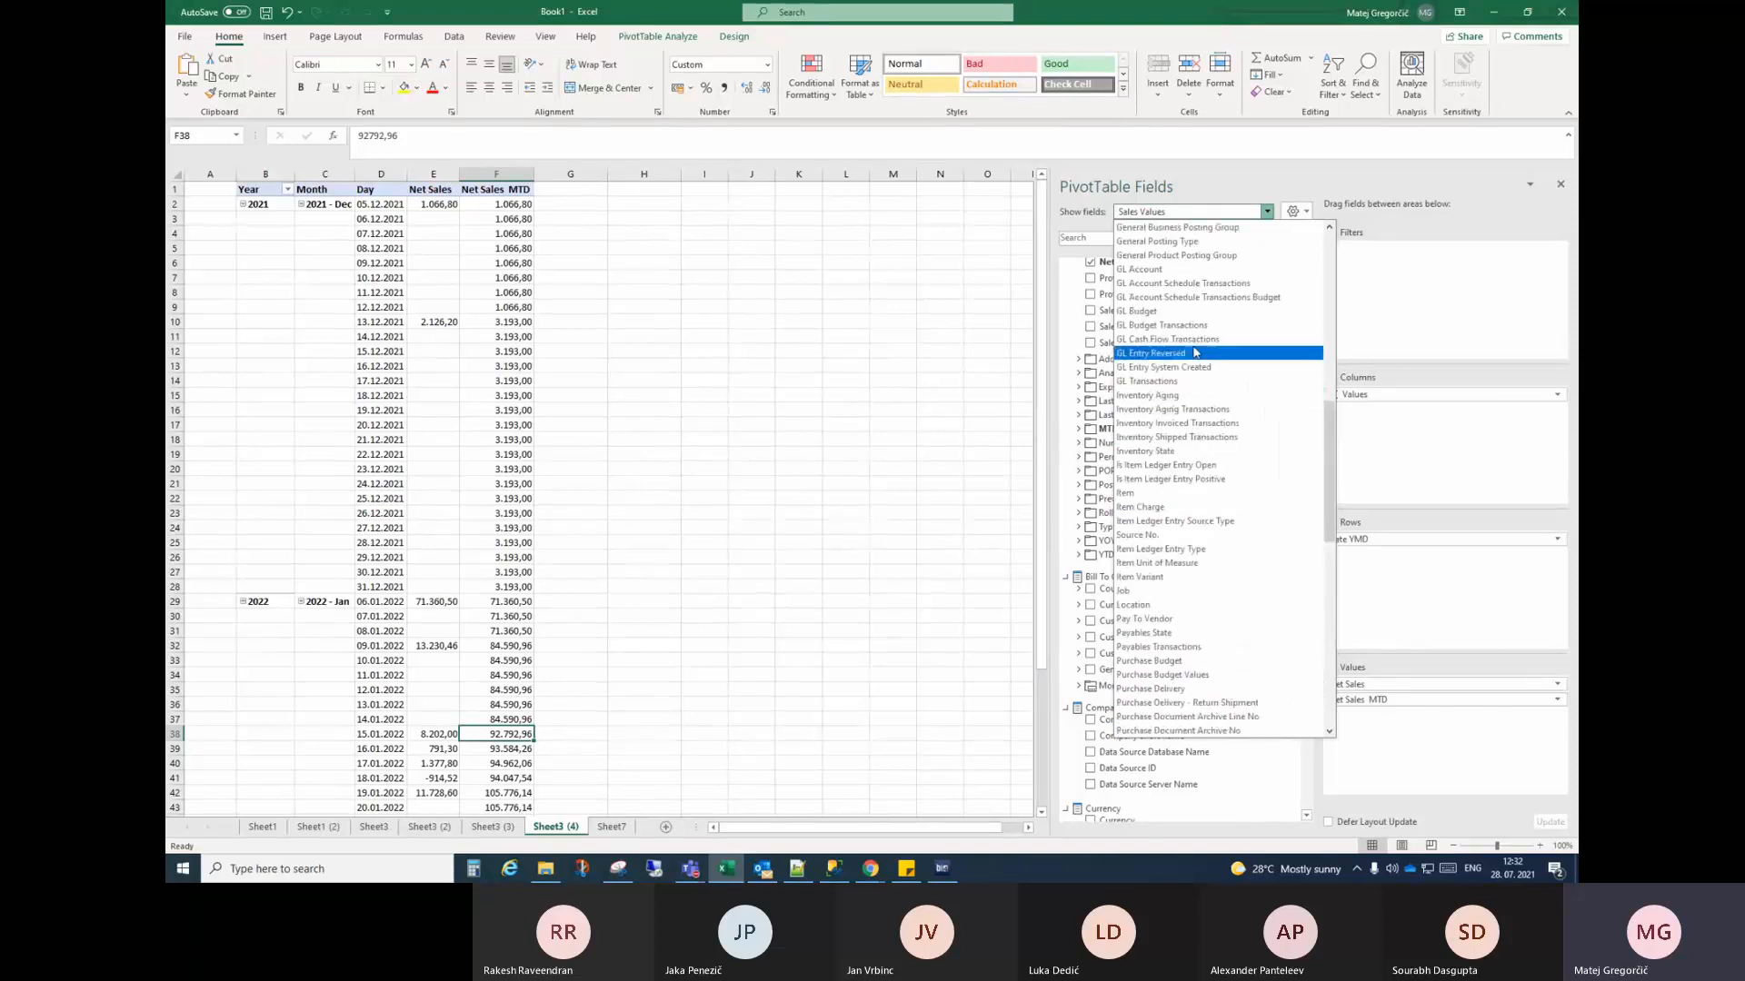
click(1183, 383)
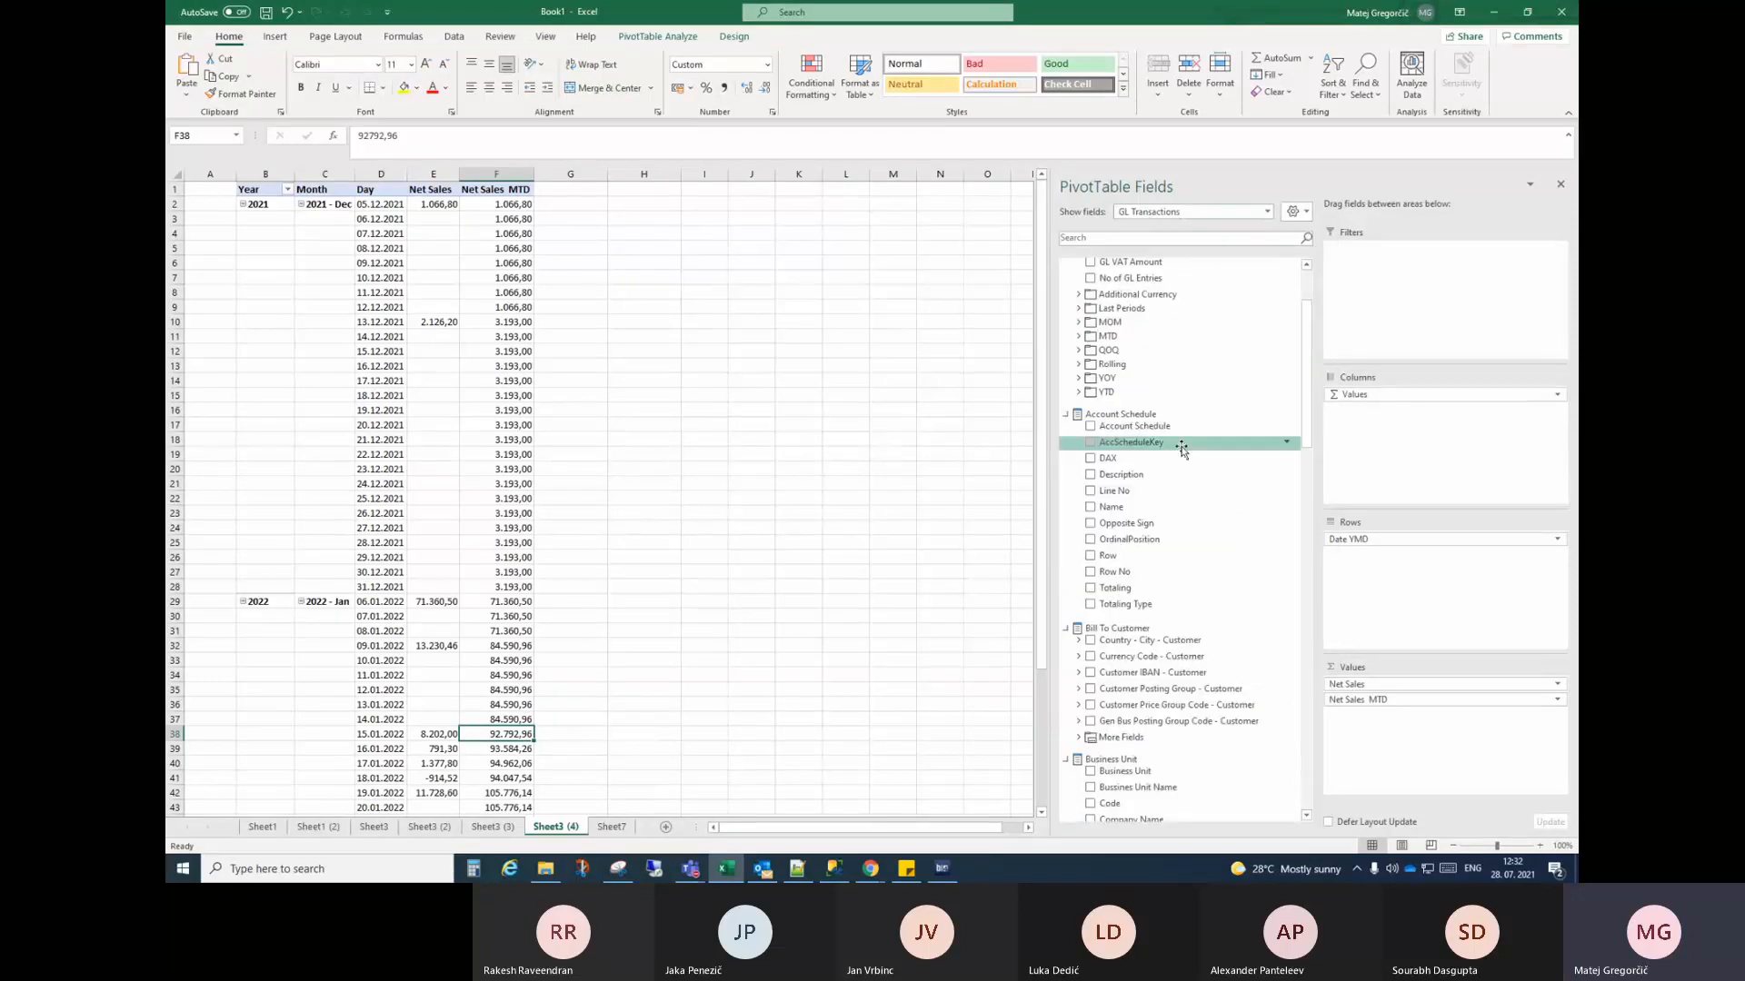
scroll(1183, 448, up, 2)
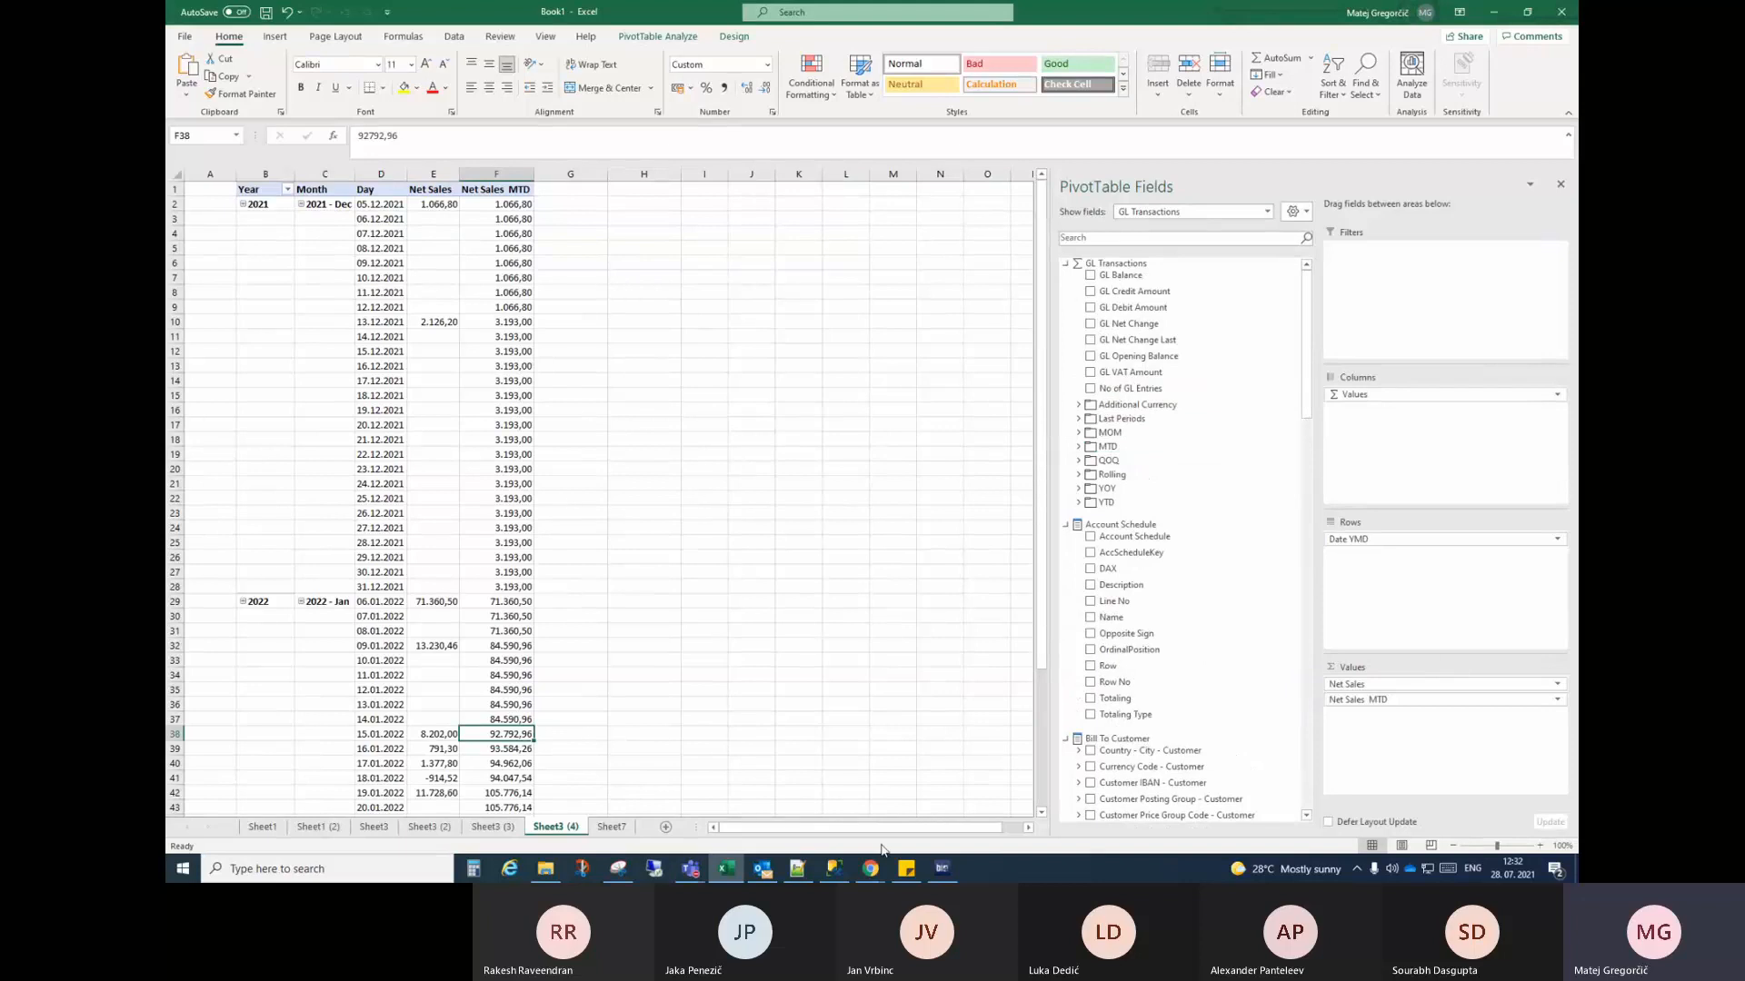
Step: Return to BI4Dynamics and add a fact table named "Sales Orders DEMO" to the Sales Orders cube
click(948, 872)
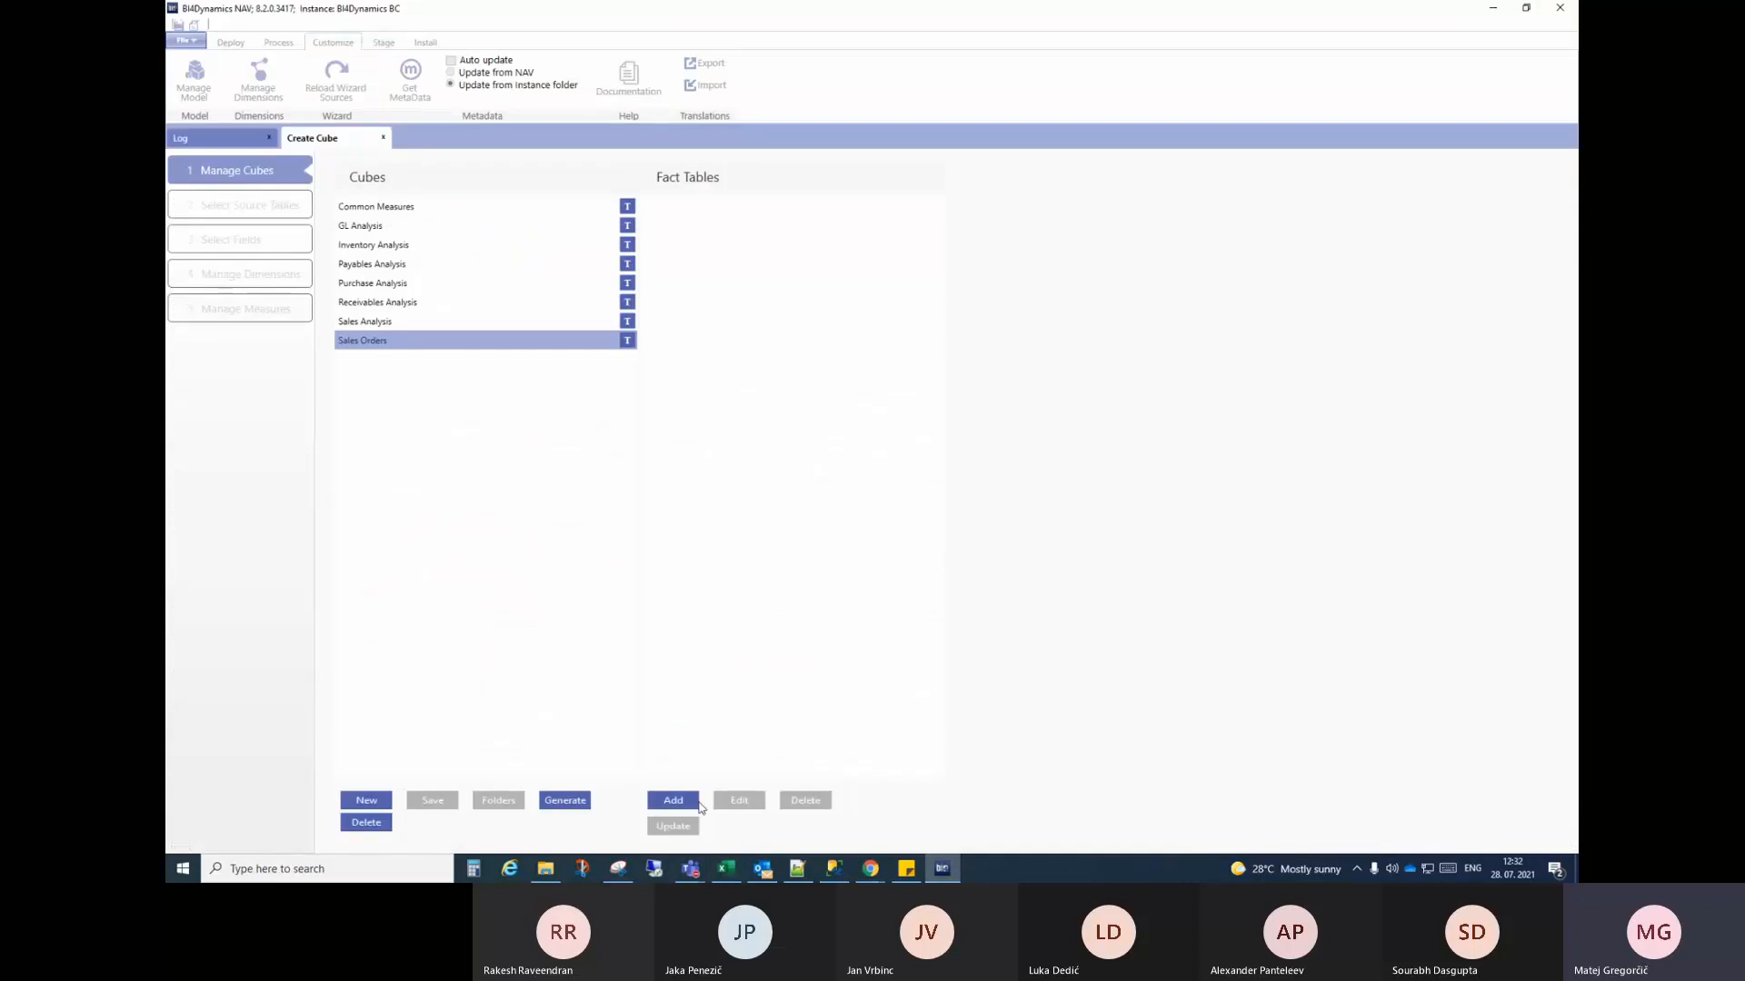
click(669, 805)
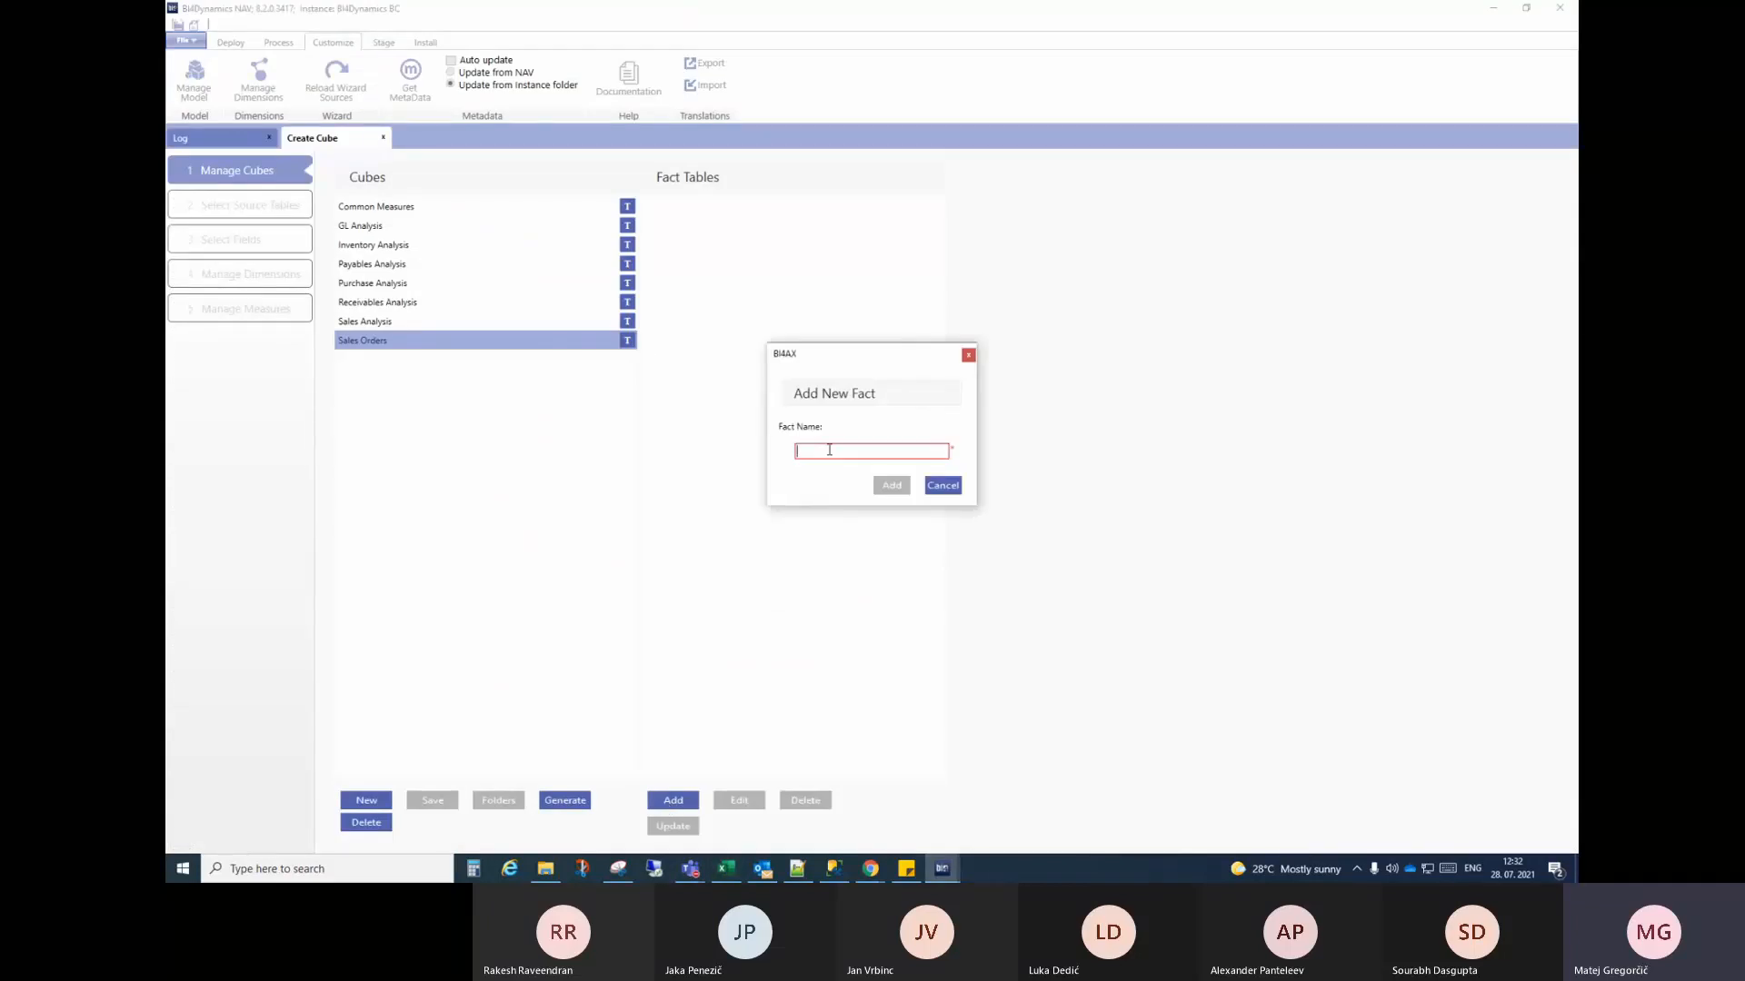
text(Sales Order)
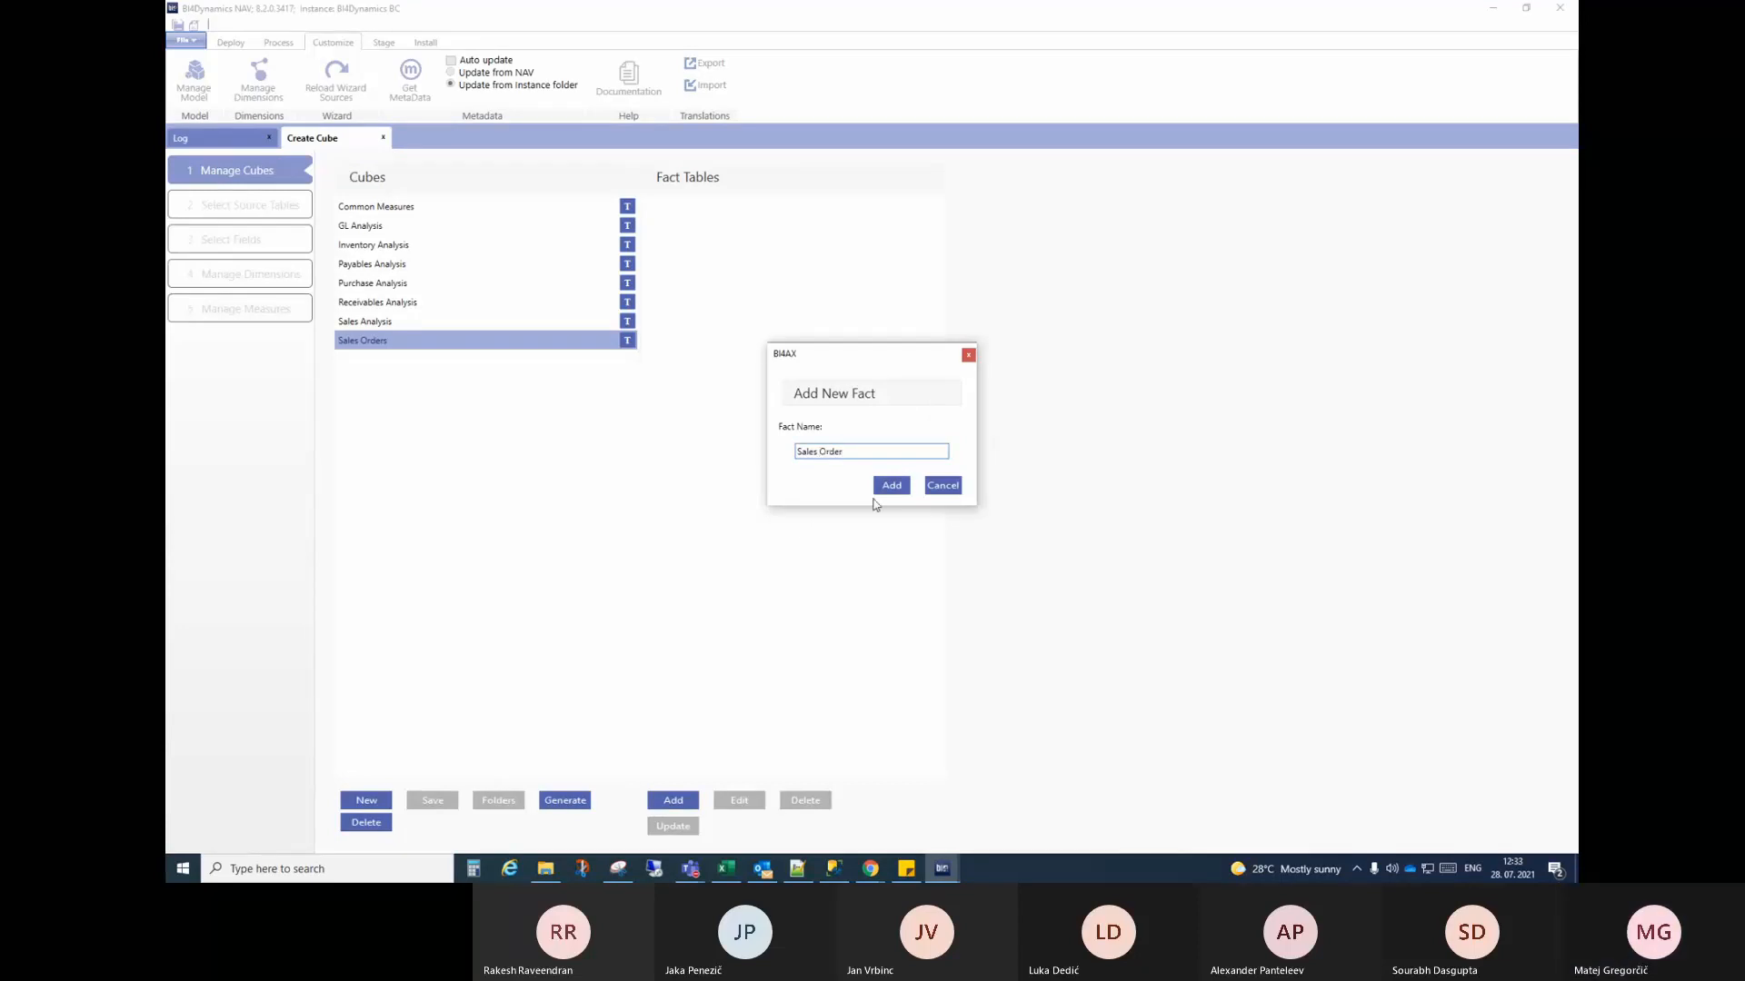
text(s)
mouse_move(877, 454)
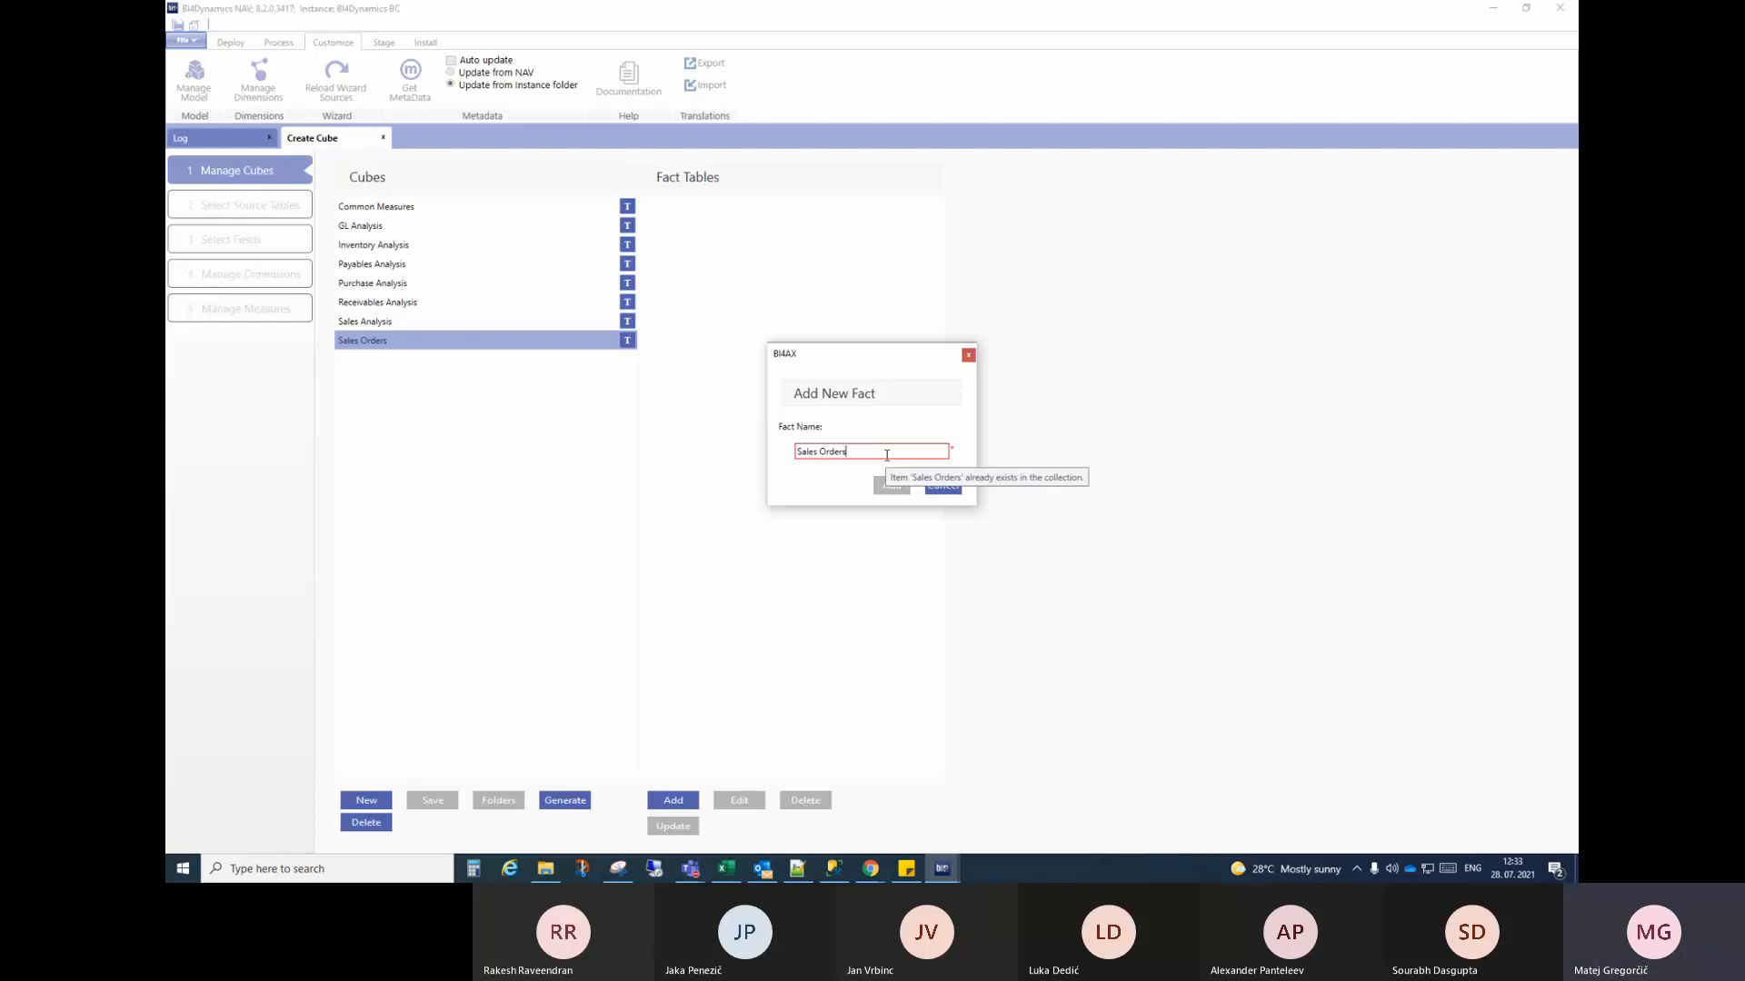
text(DEMO)
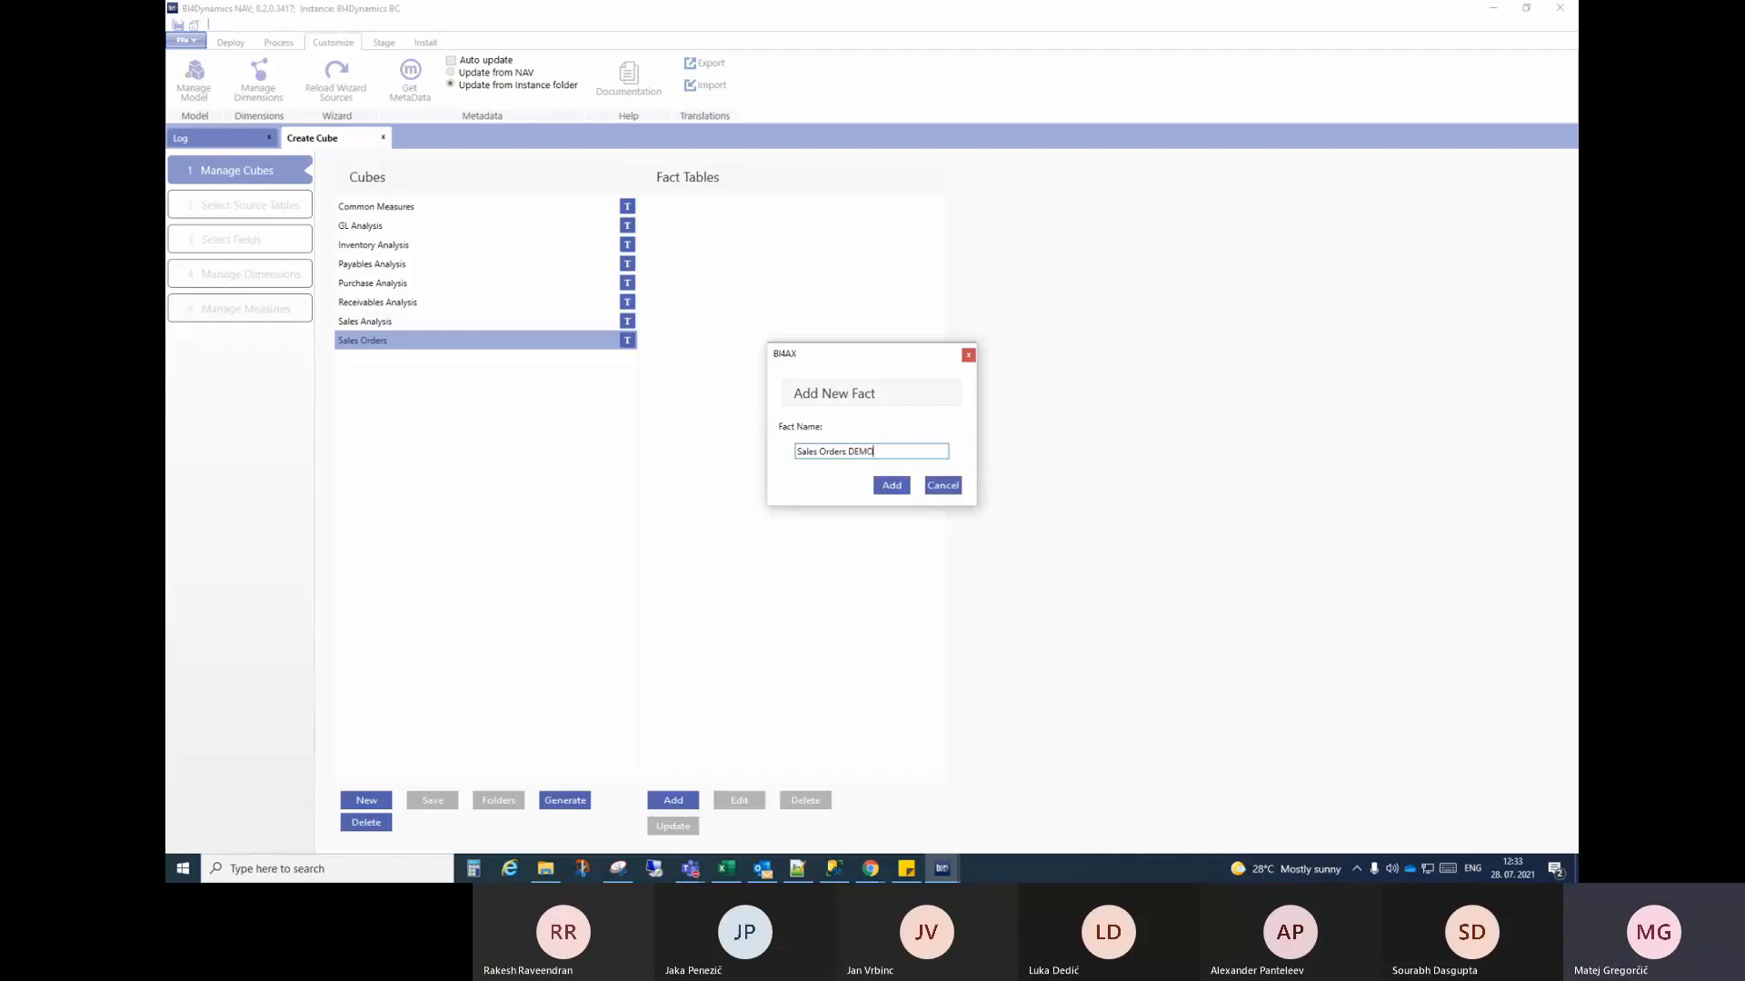
click(891, 486)
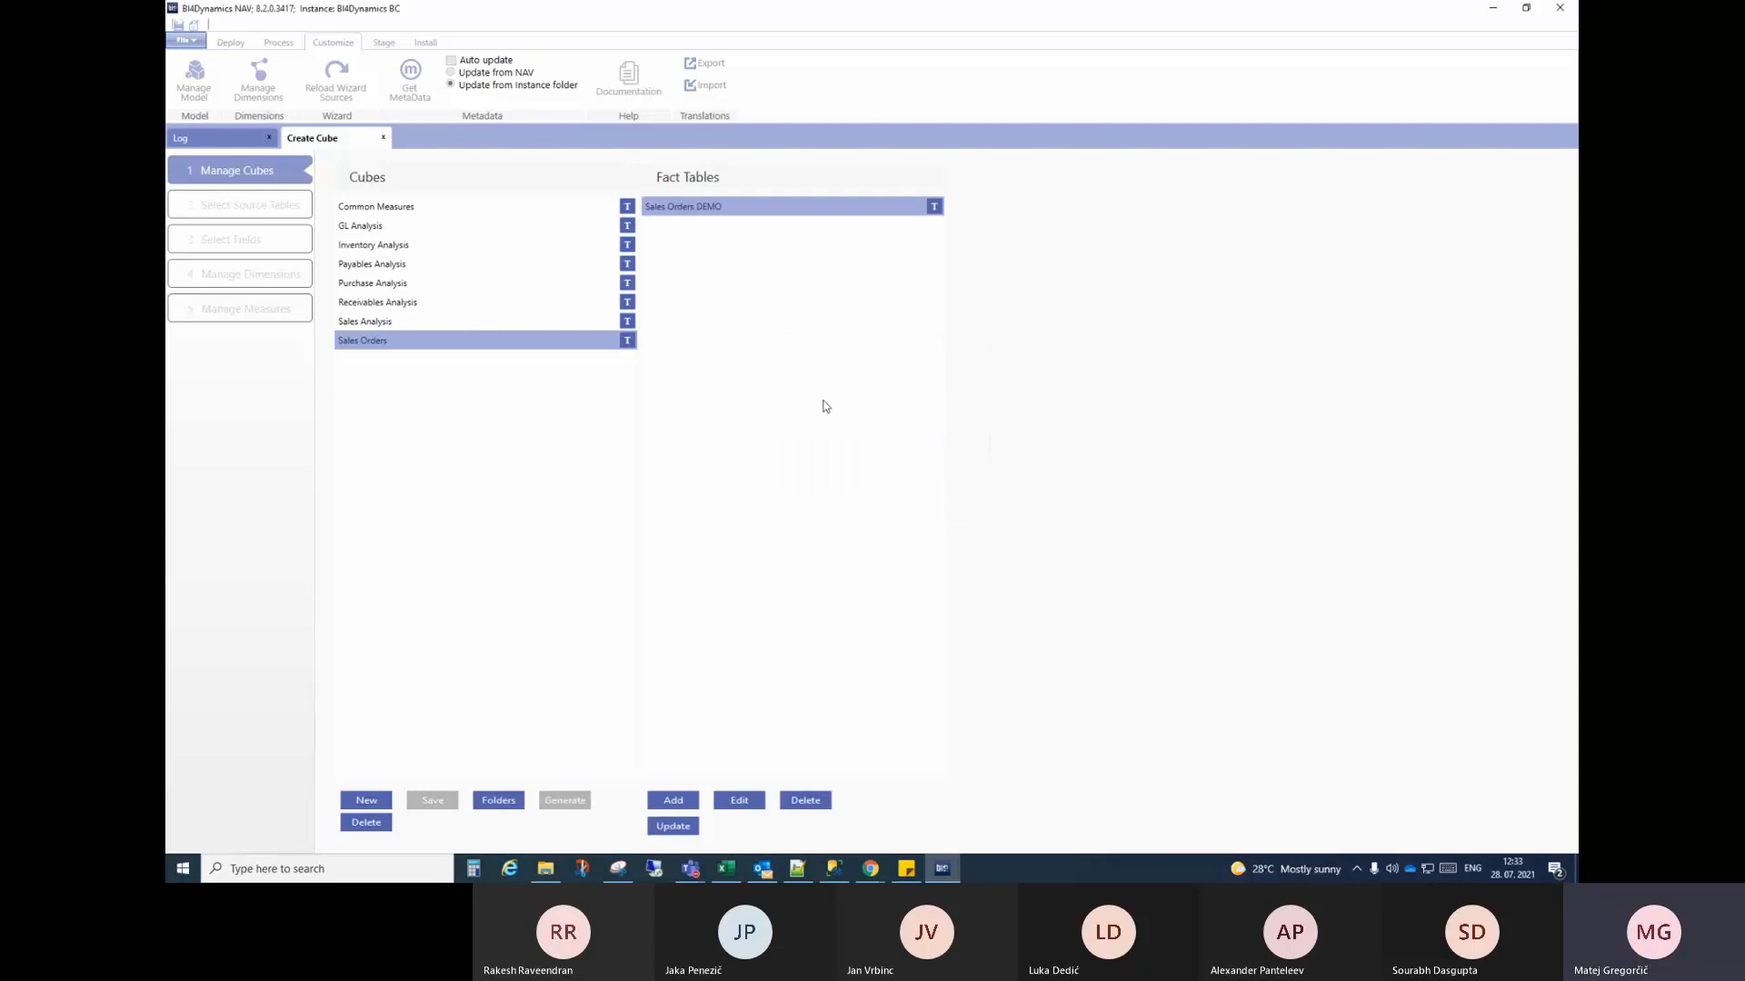
Step: Open the Sales Orders DEMO fact table for editing and add Sales Line from the stage schema as a source table
click(739, 801)
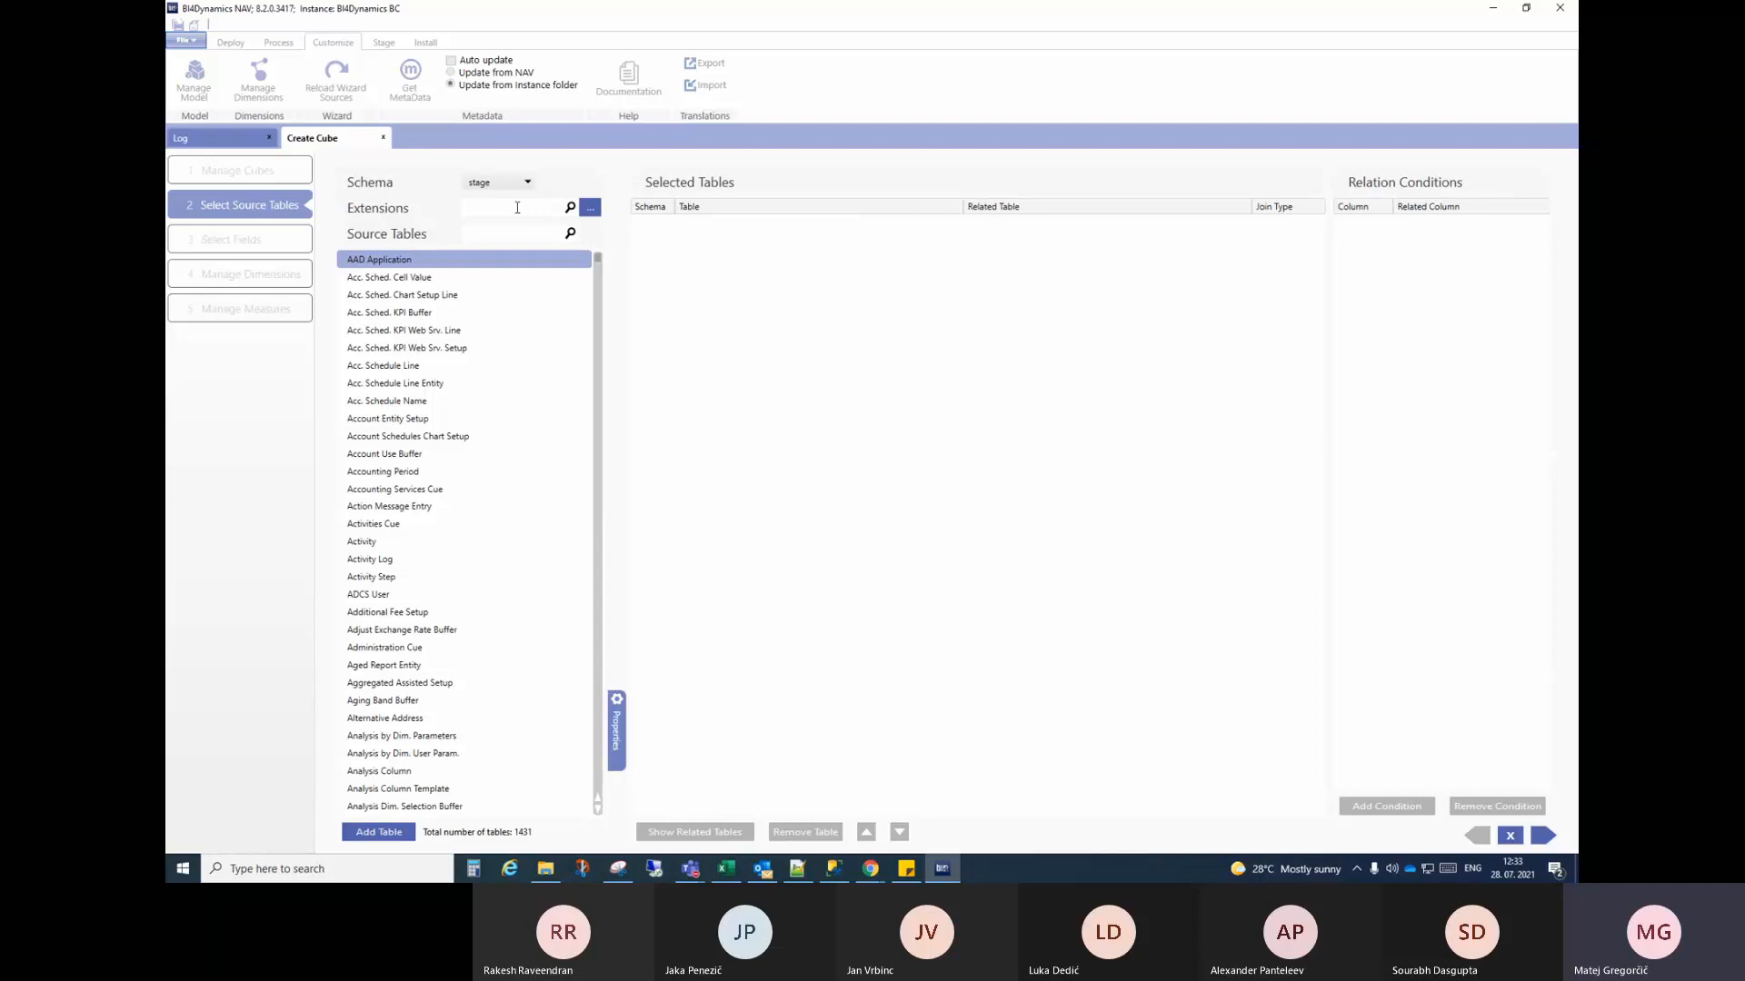
click(506, 234)
text(sales)
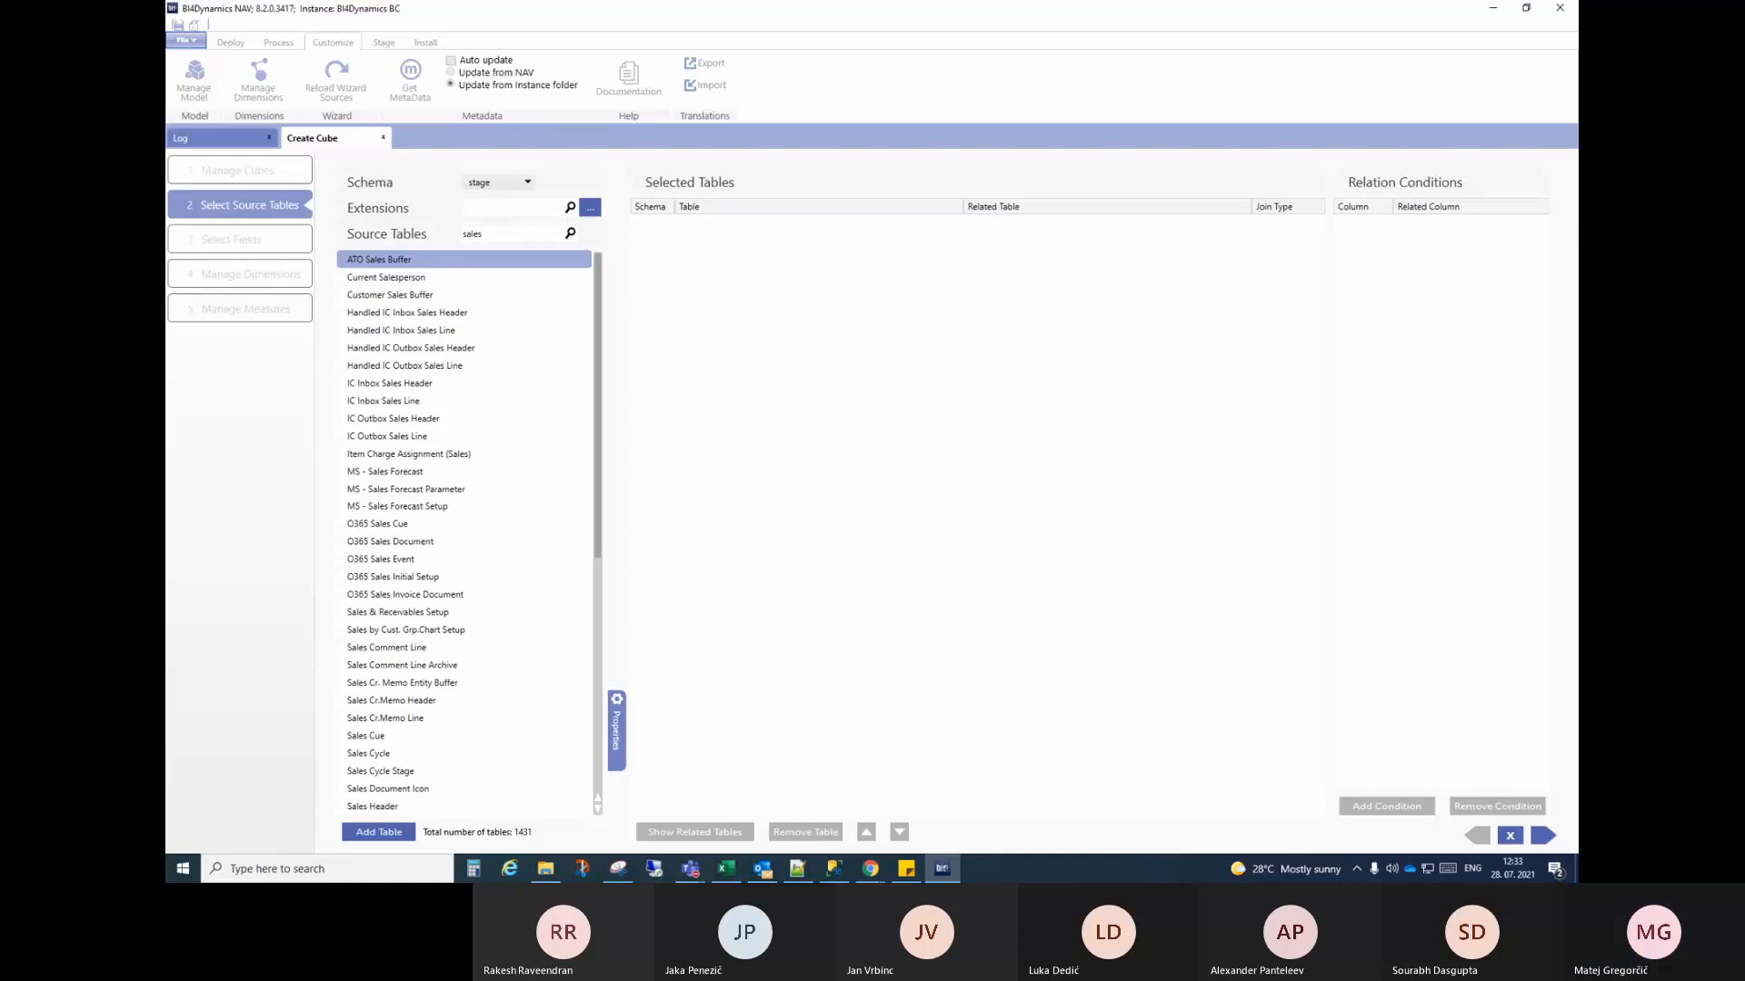
text( line)
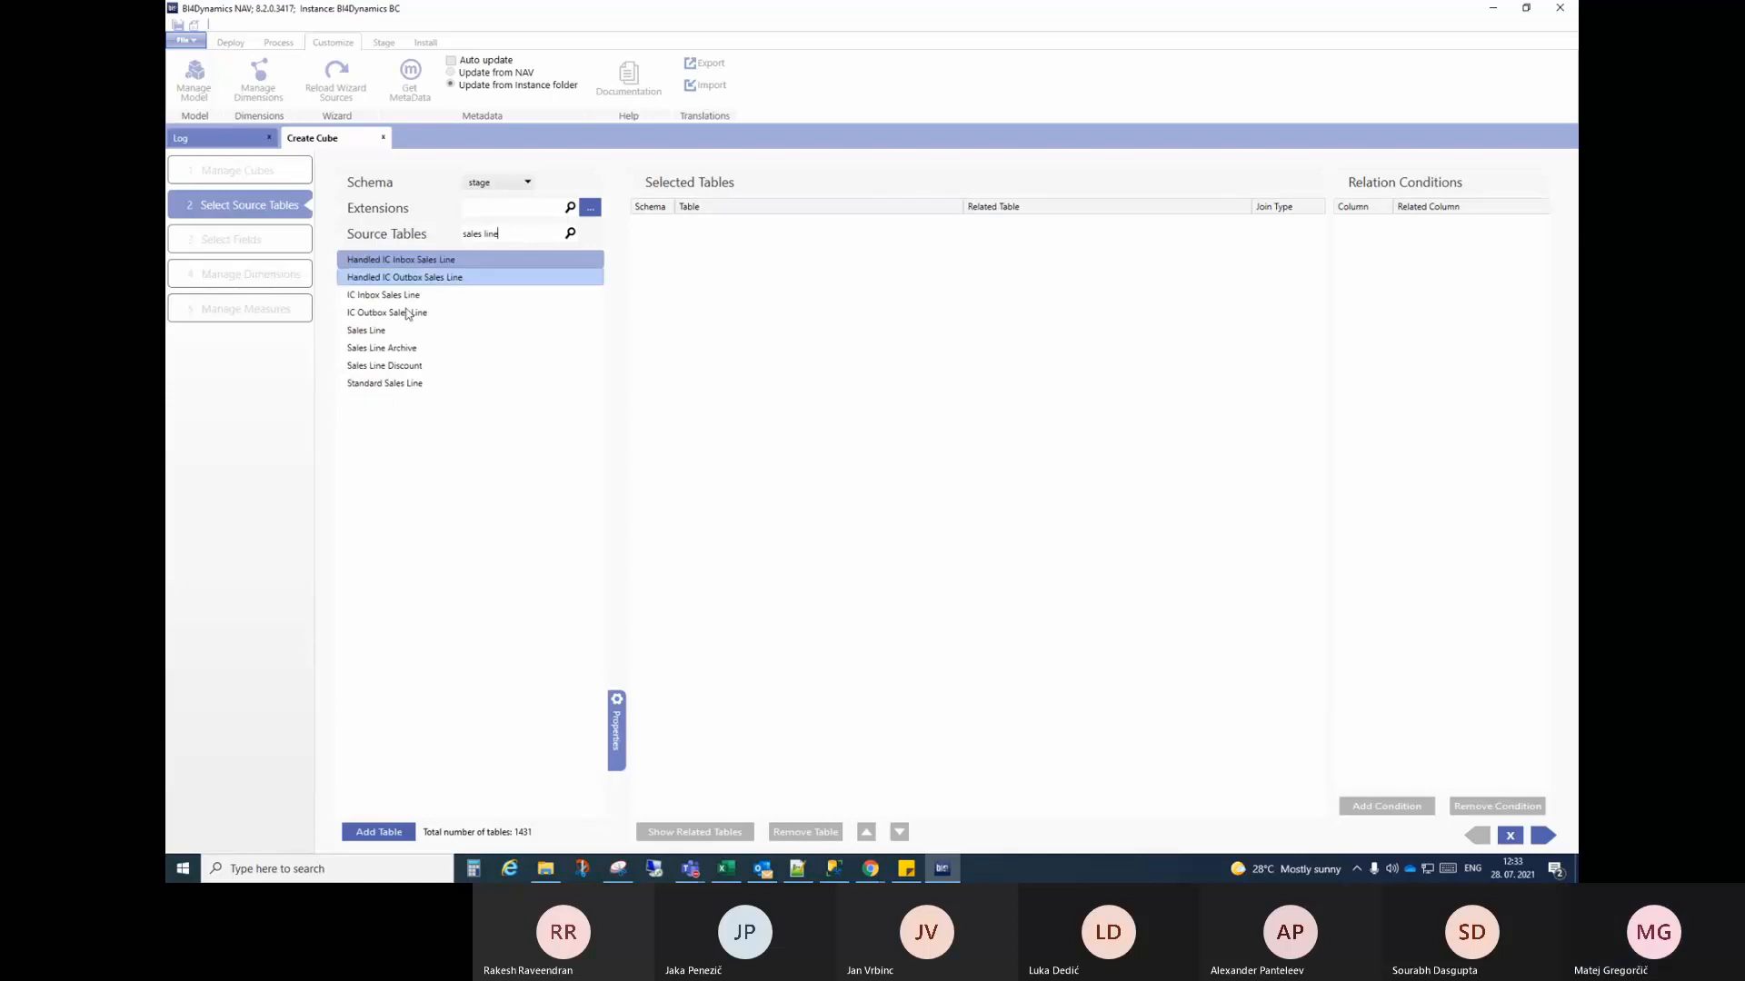
click(381, 333)
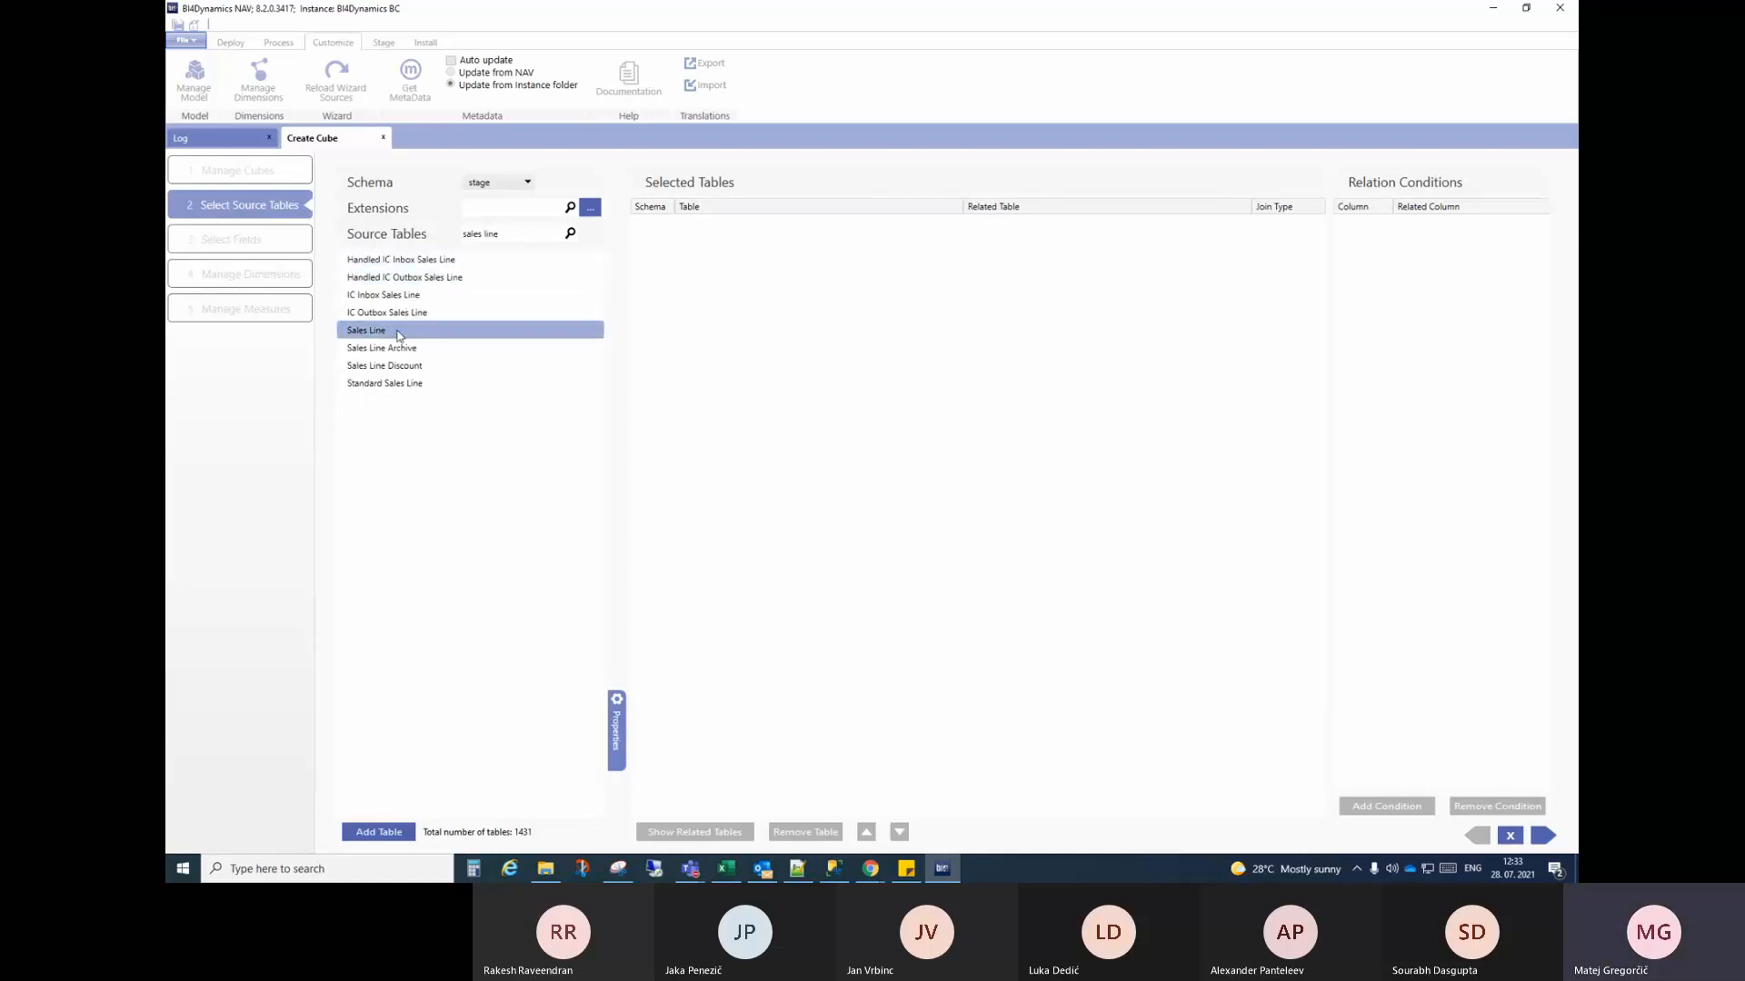
click(378, 833)
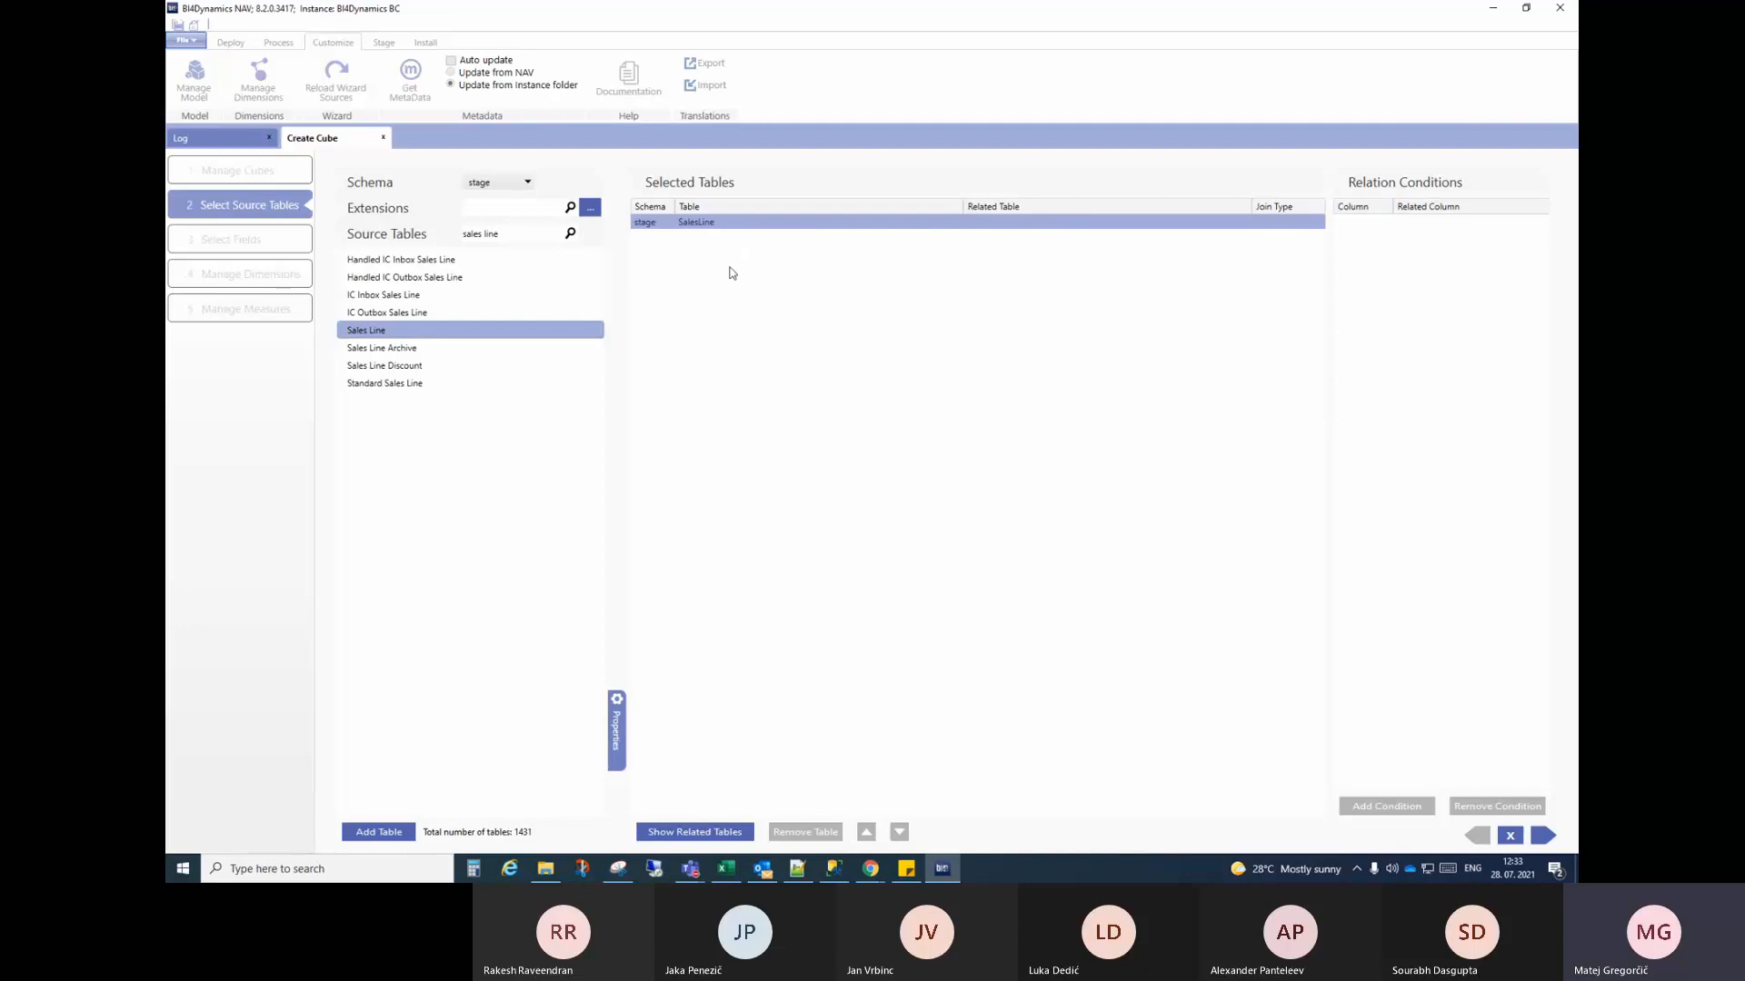
Step: Switch to SQL Server Management Studio, list the columns of stage.Sales Line and query its top 1000 rows
click(832, 860)
scroll(461, 552, down, 1)
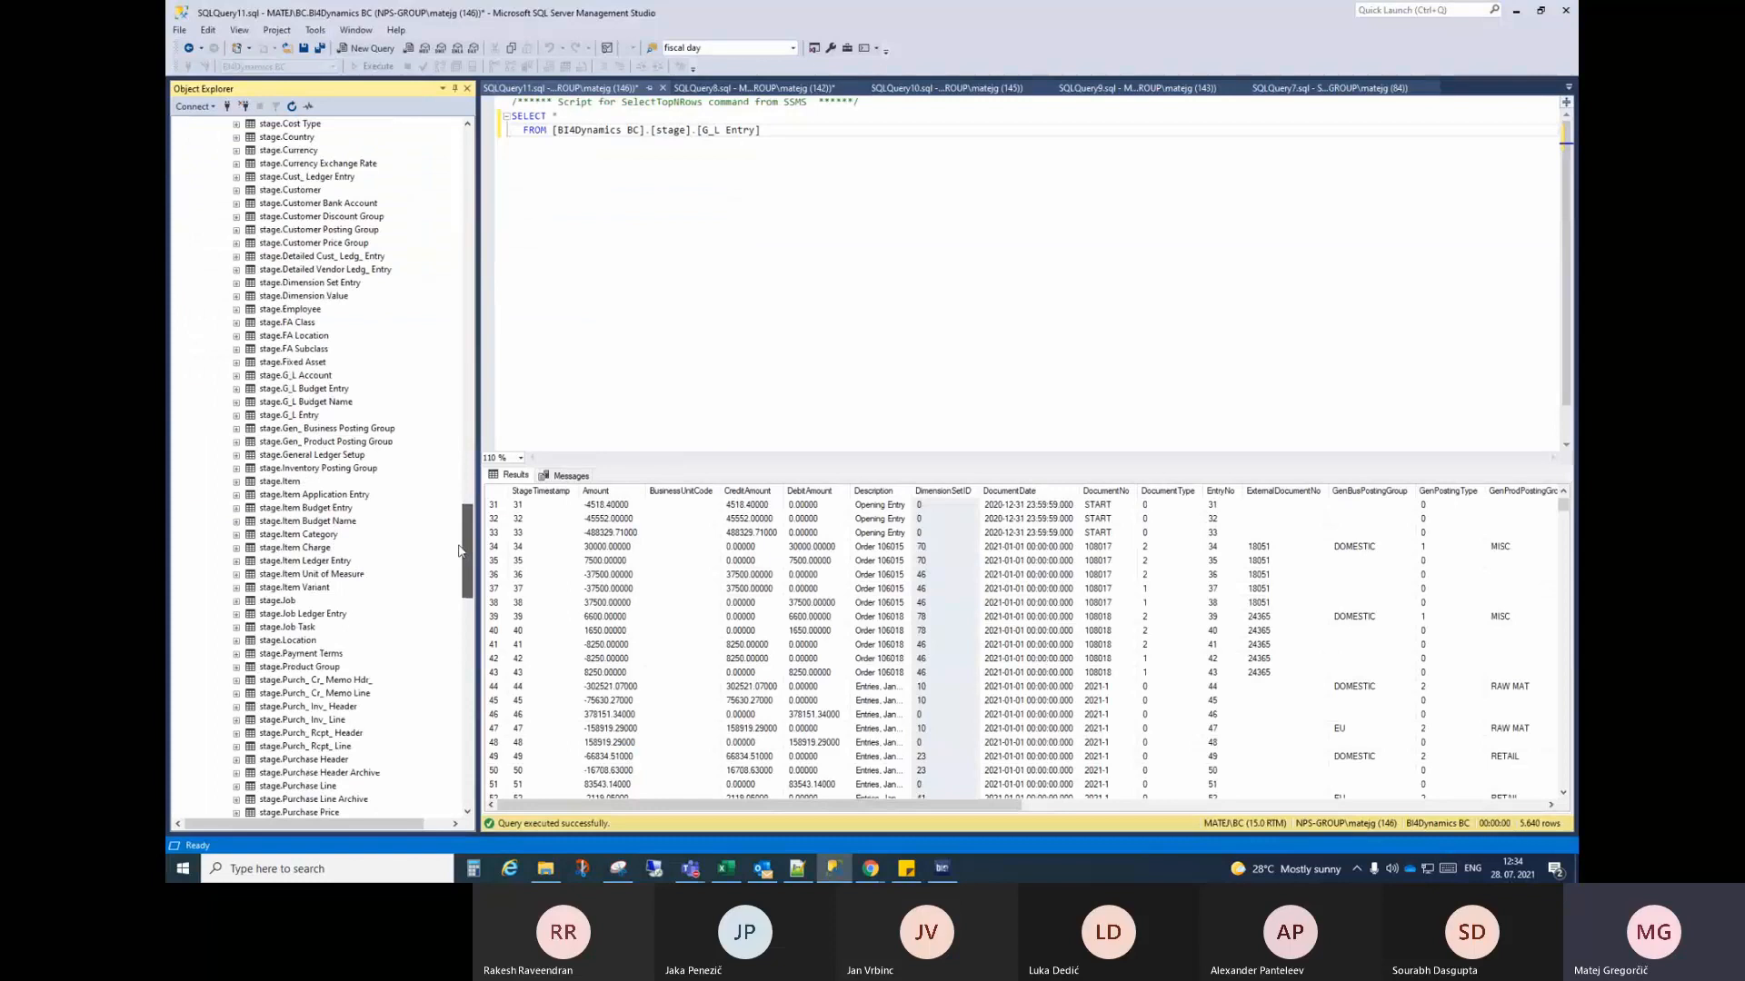
drag(461, 552, 468, 620)
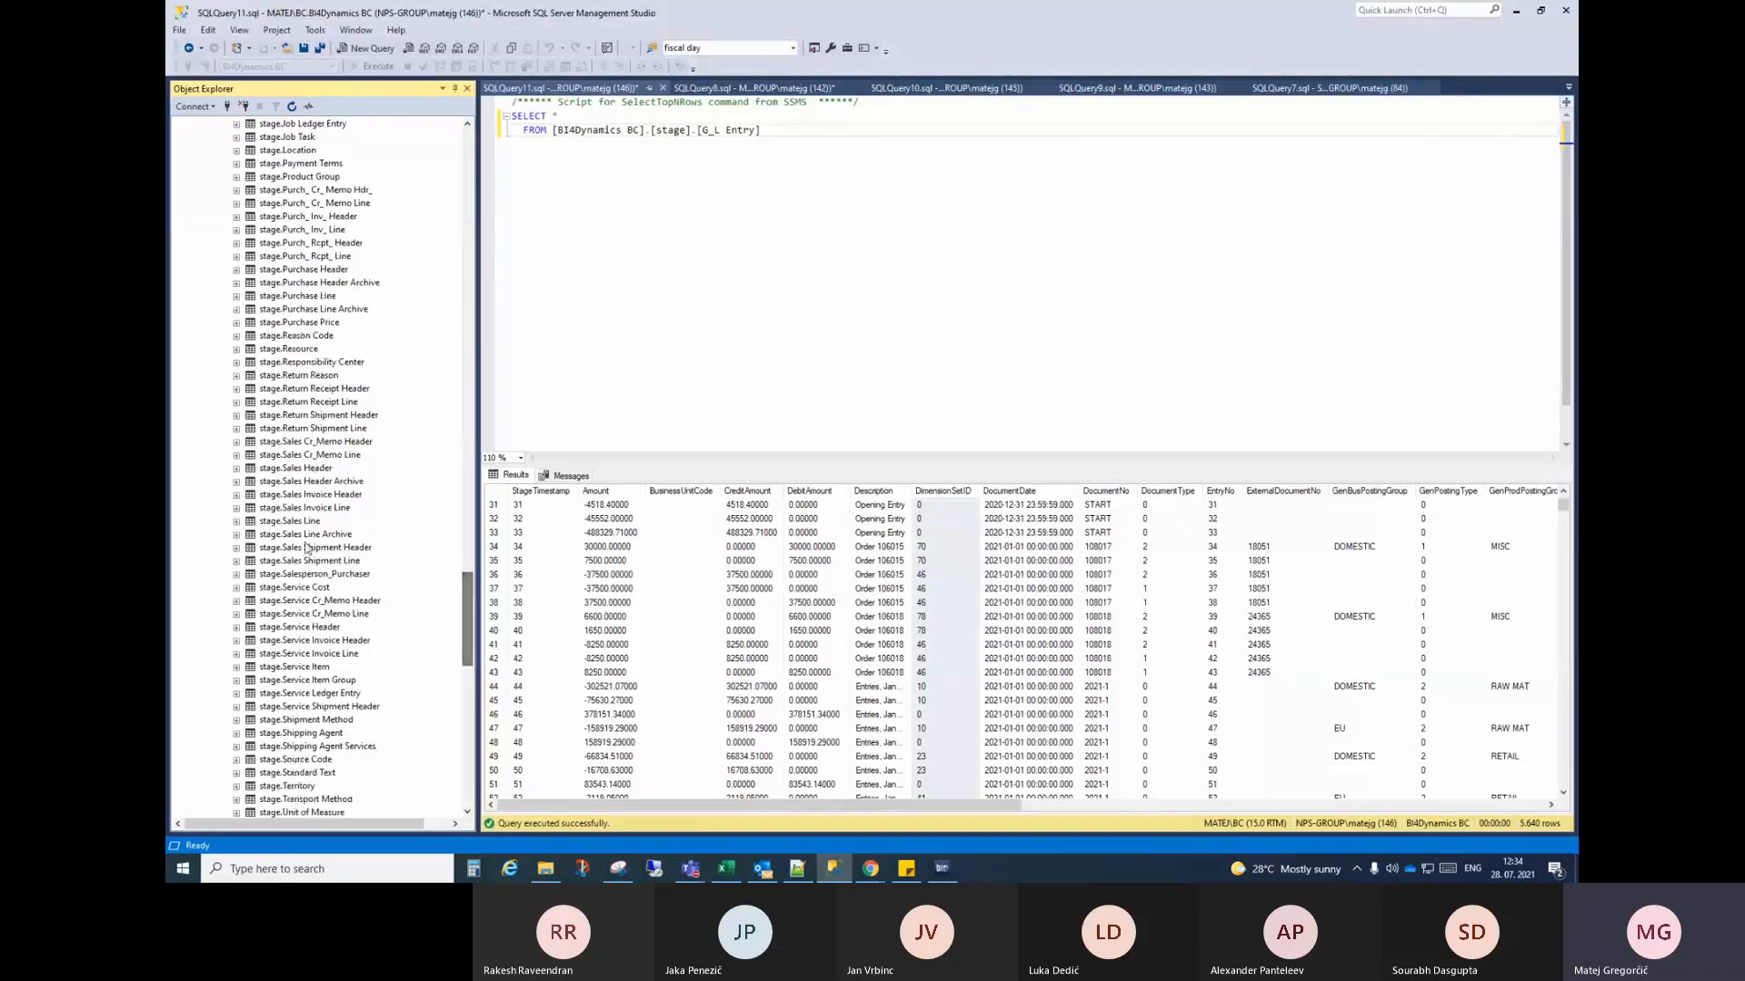
click(236, 522)
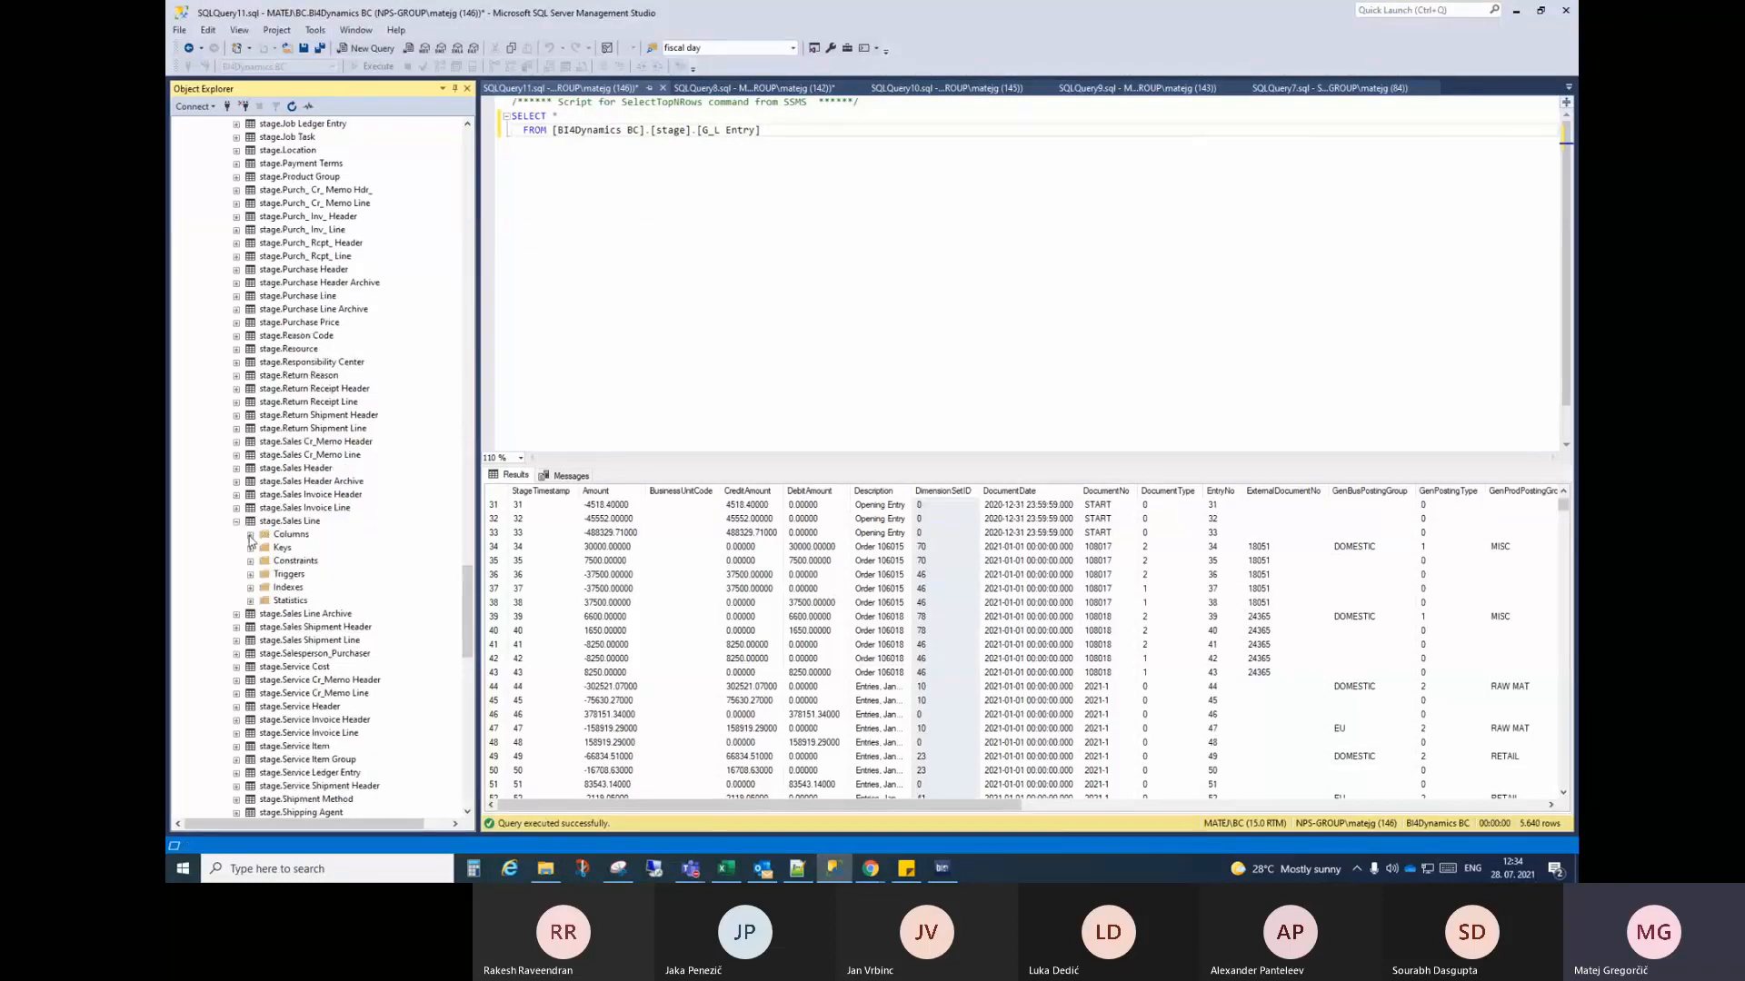
click(250, 534)
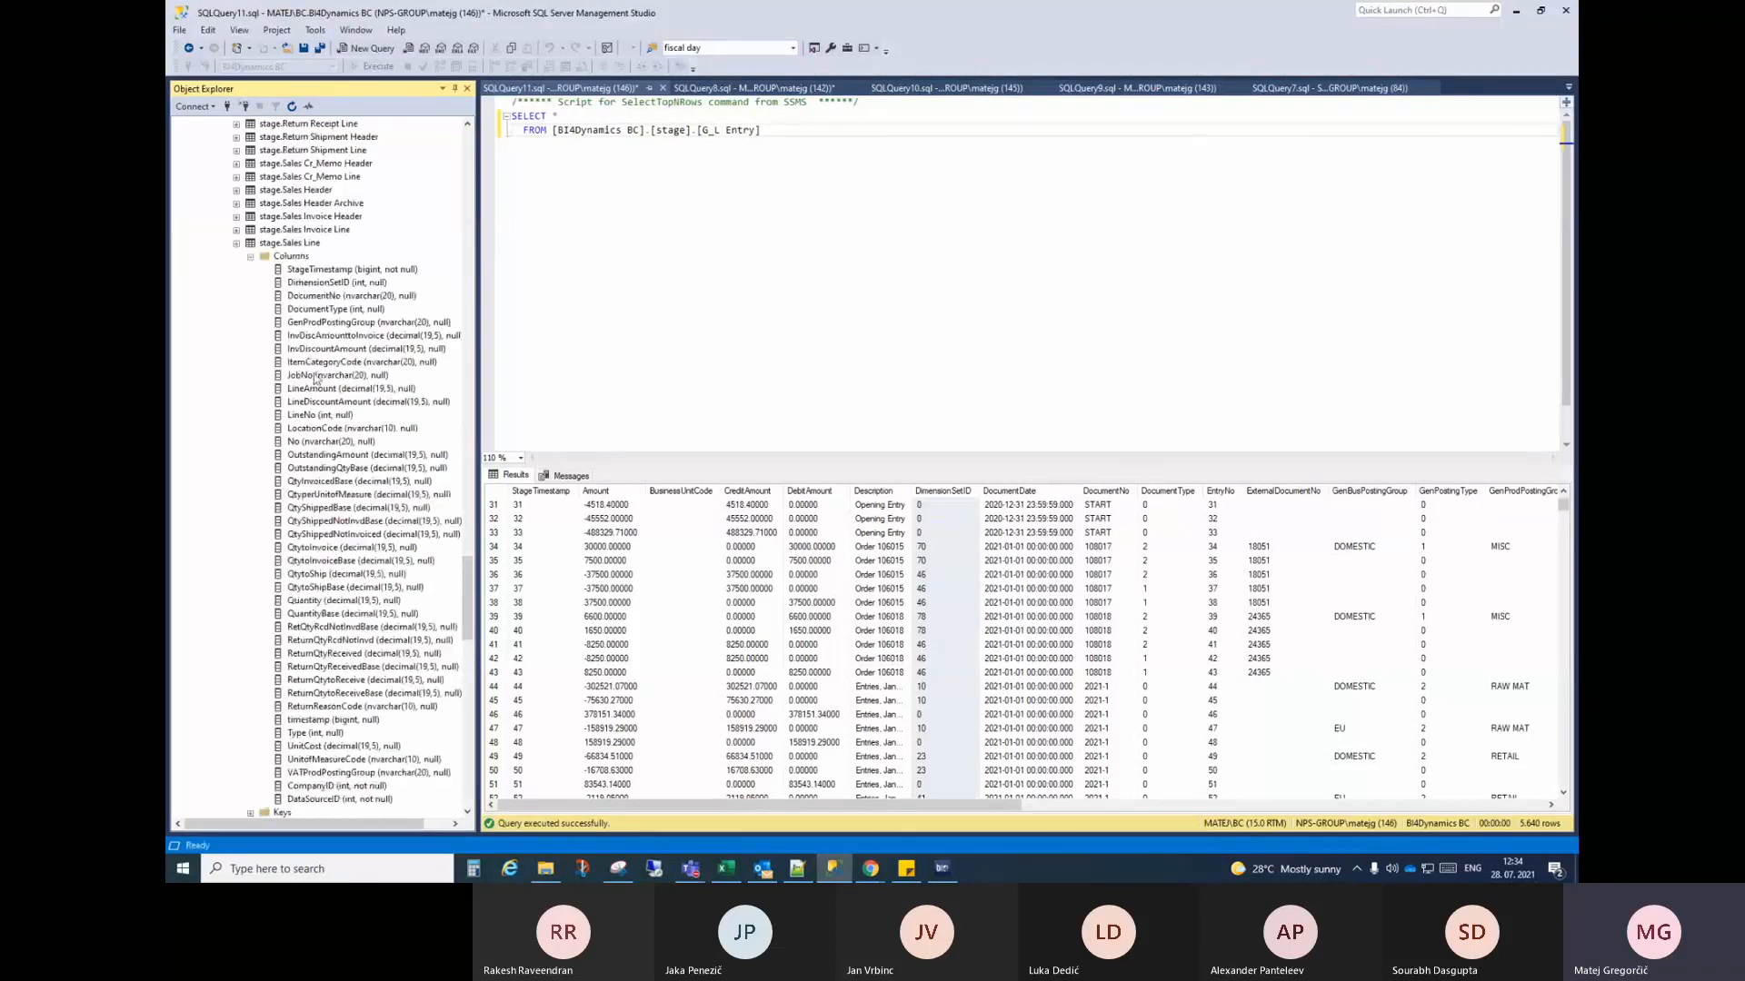
right_click(300, 244)
click(355, 285)
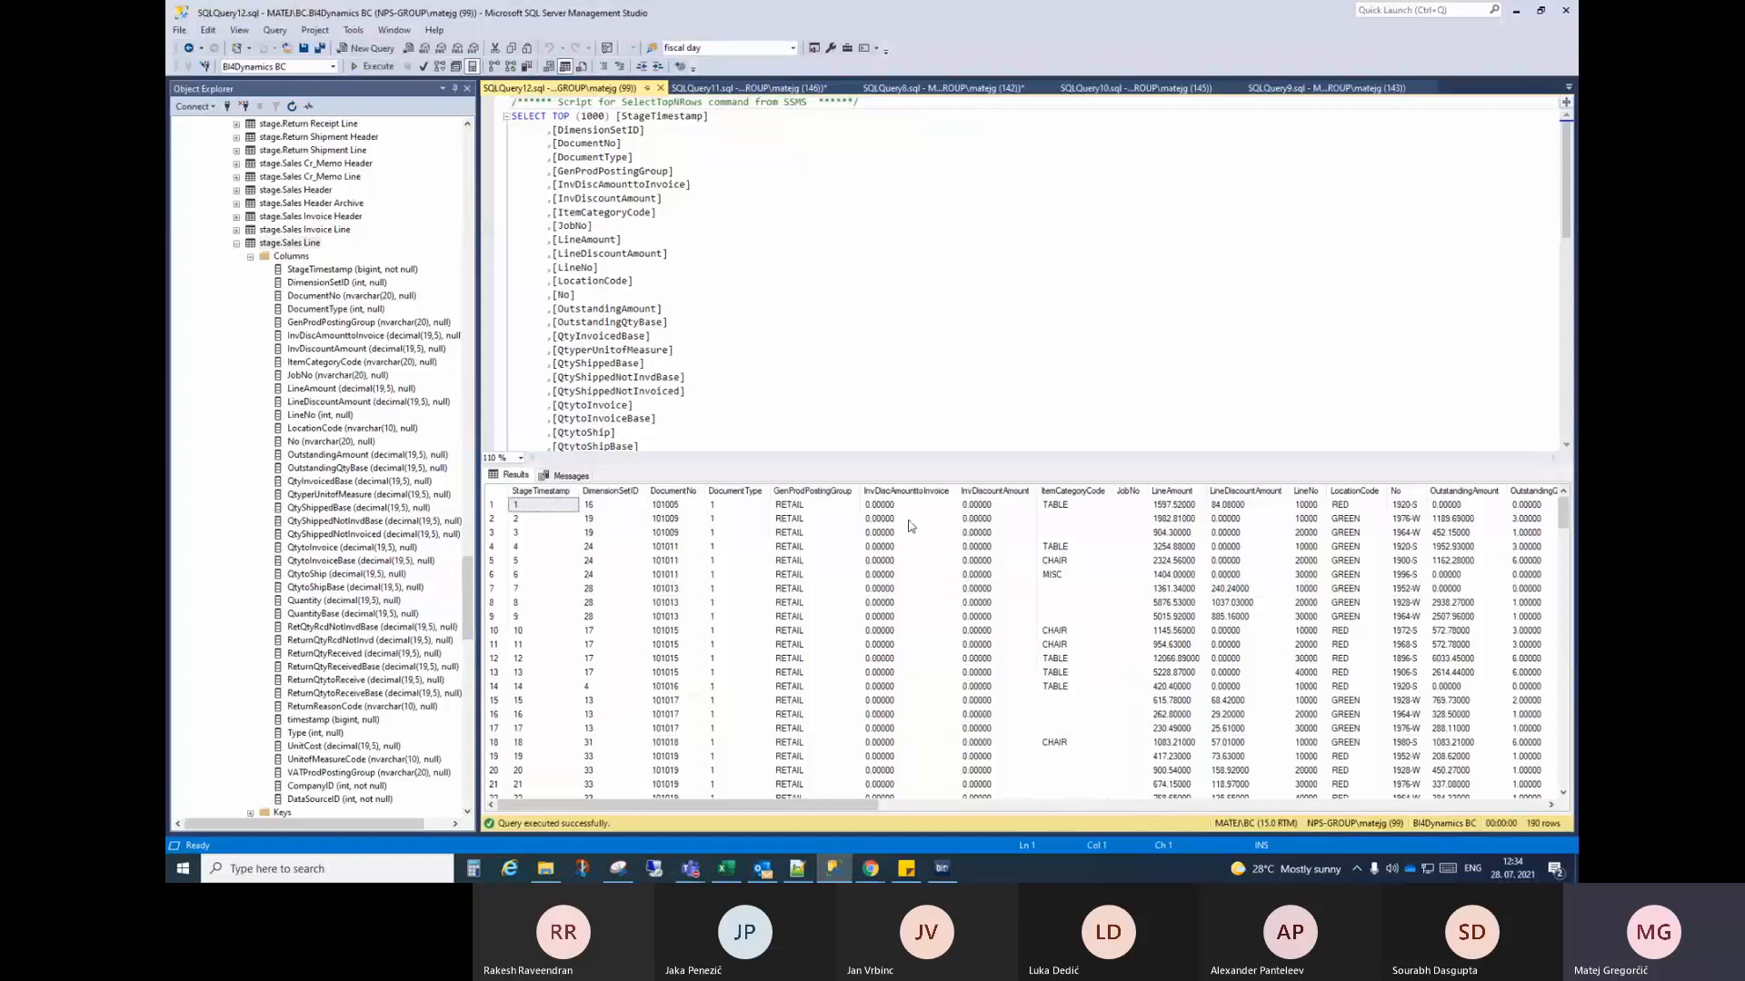
Step: Examine the Sales Line query results, from the document number, dimension set and location columns through to the last columns
click(680, 534)
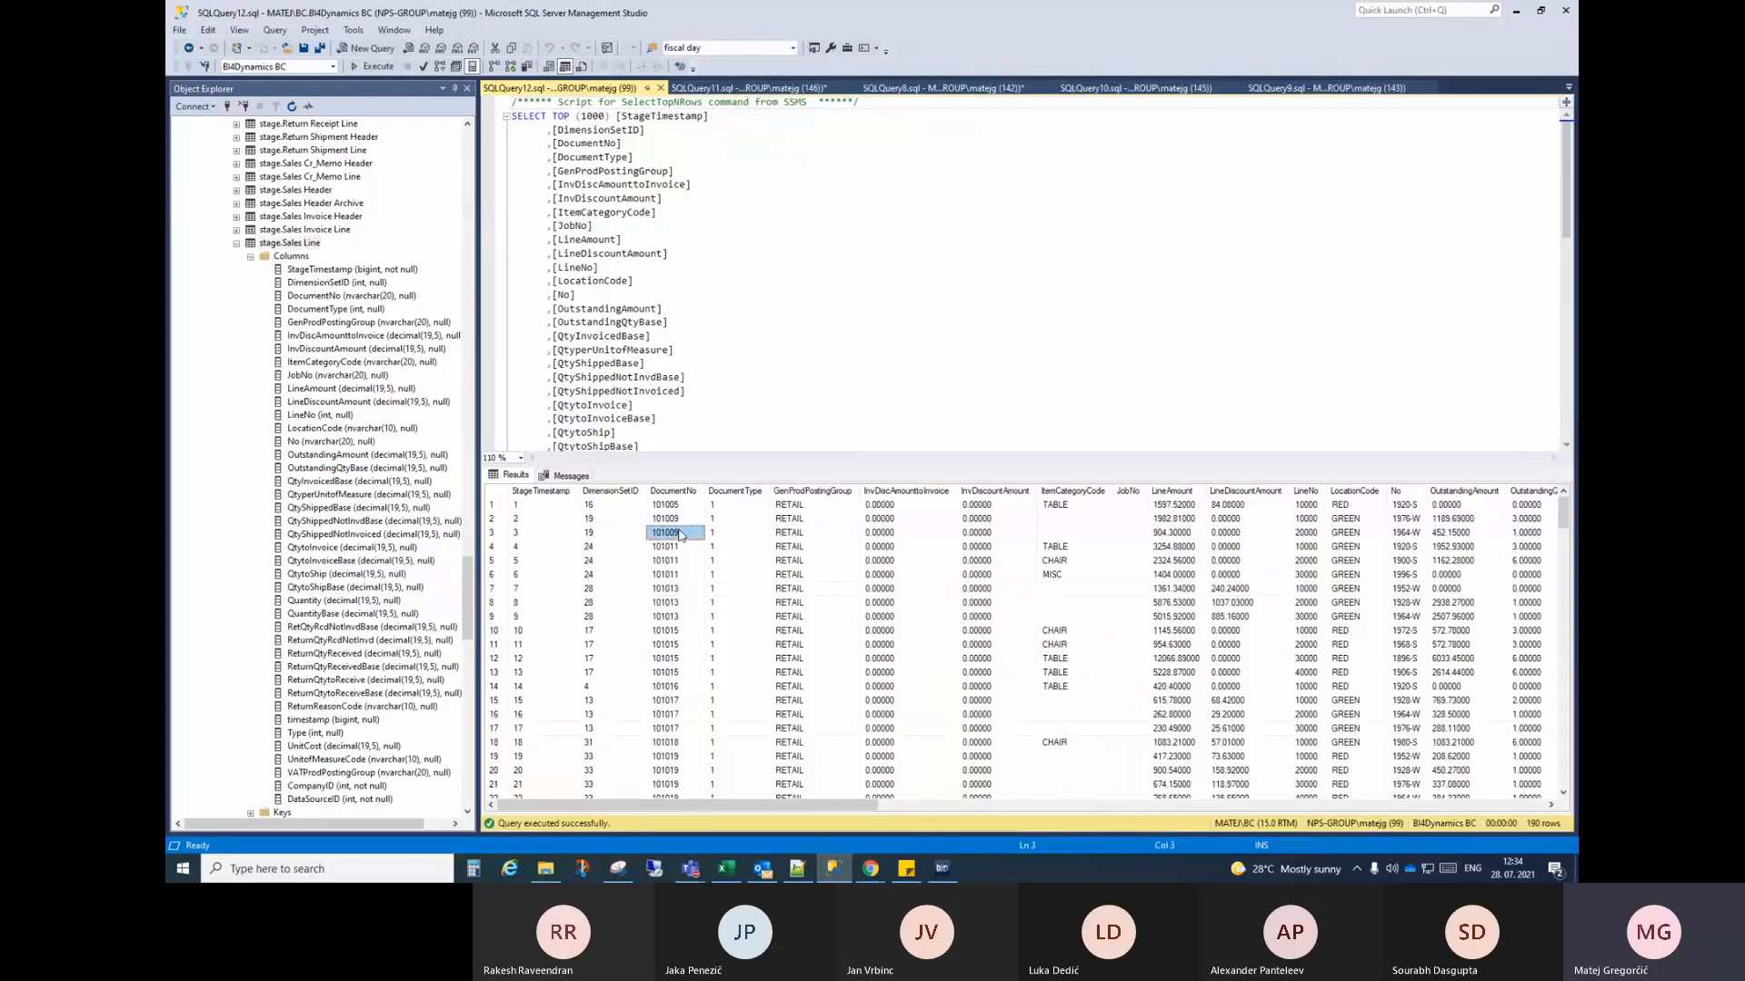
click(616, 521)
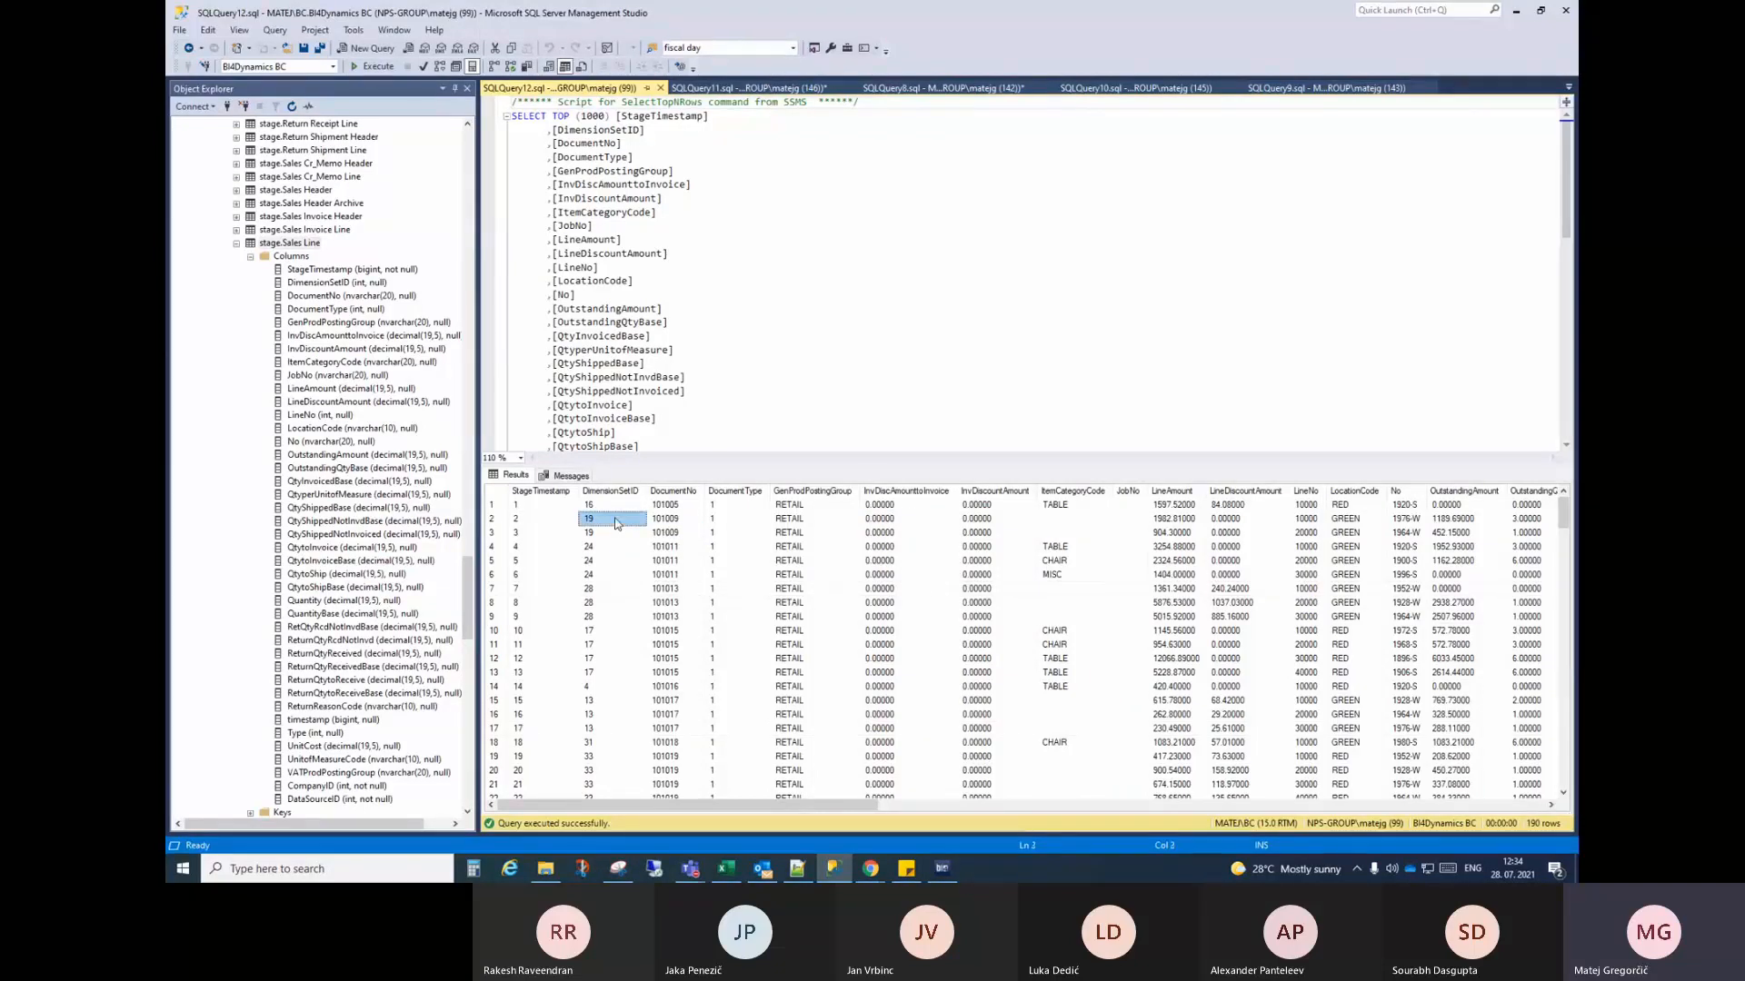
click(611, 536)
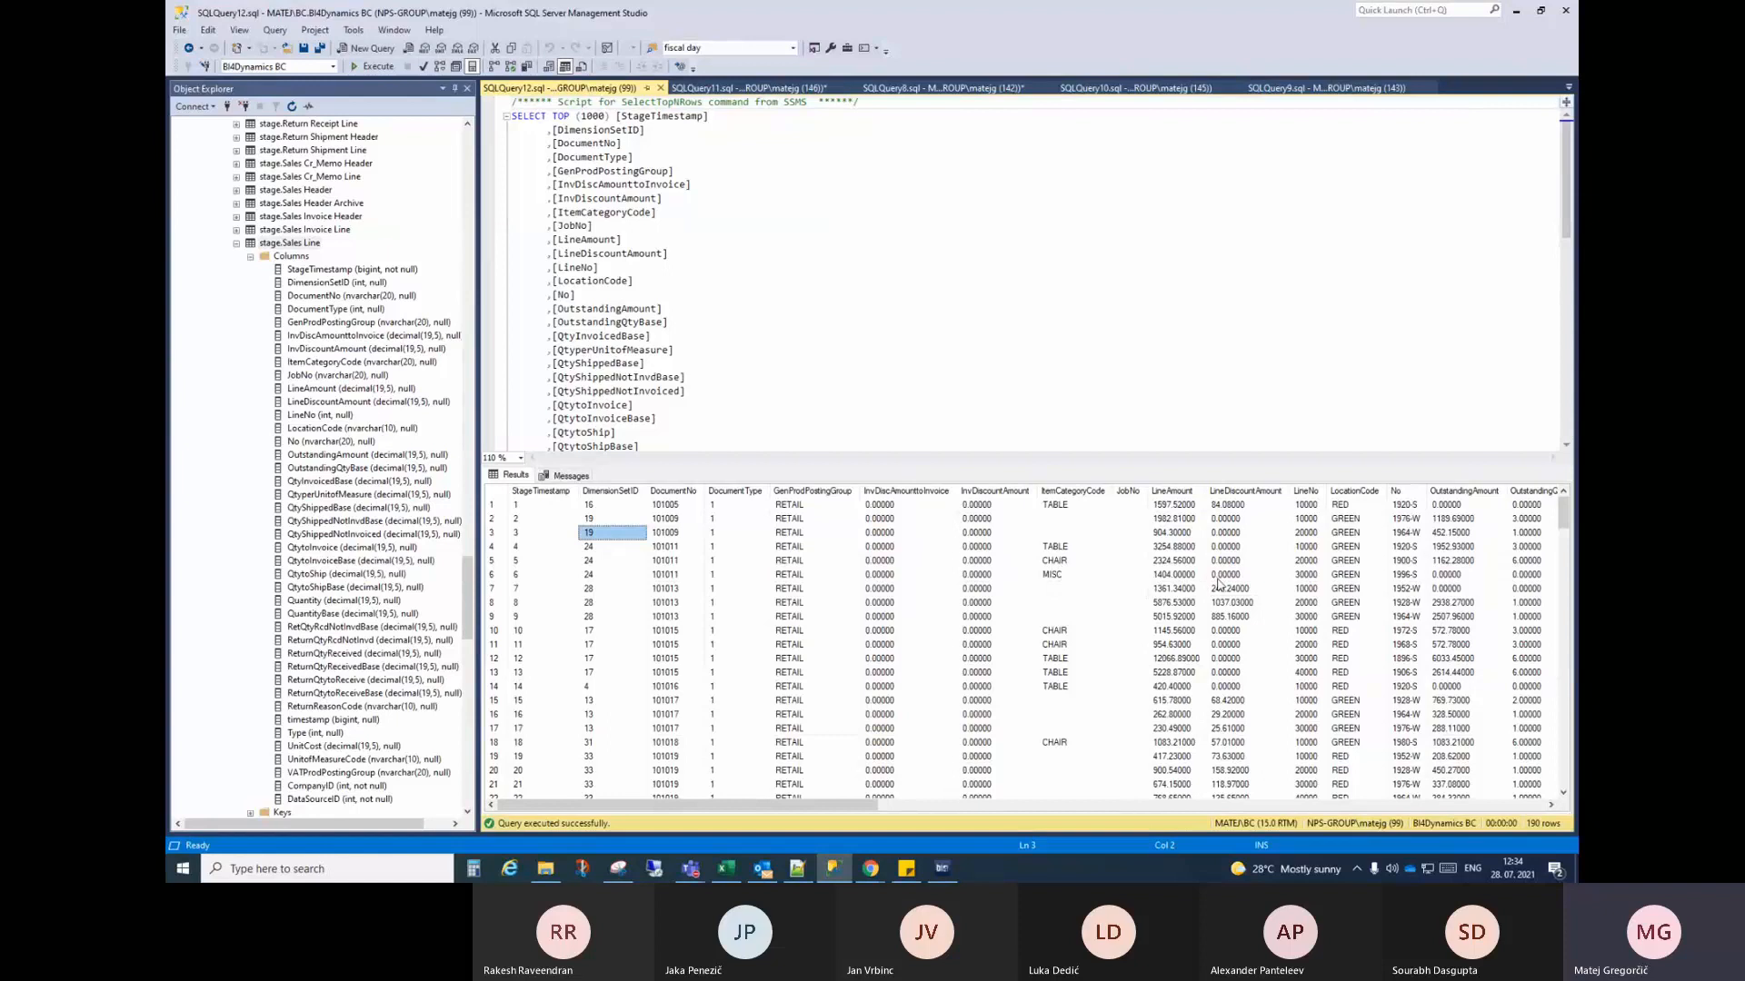
click(1374, 549)
drag(872, 806, 1545, 797)
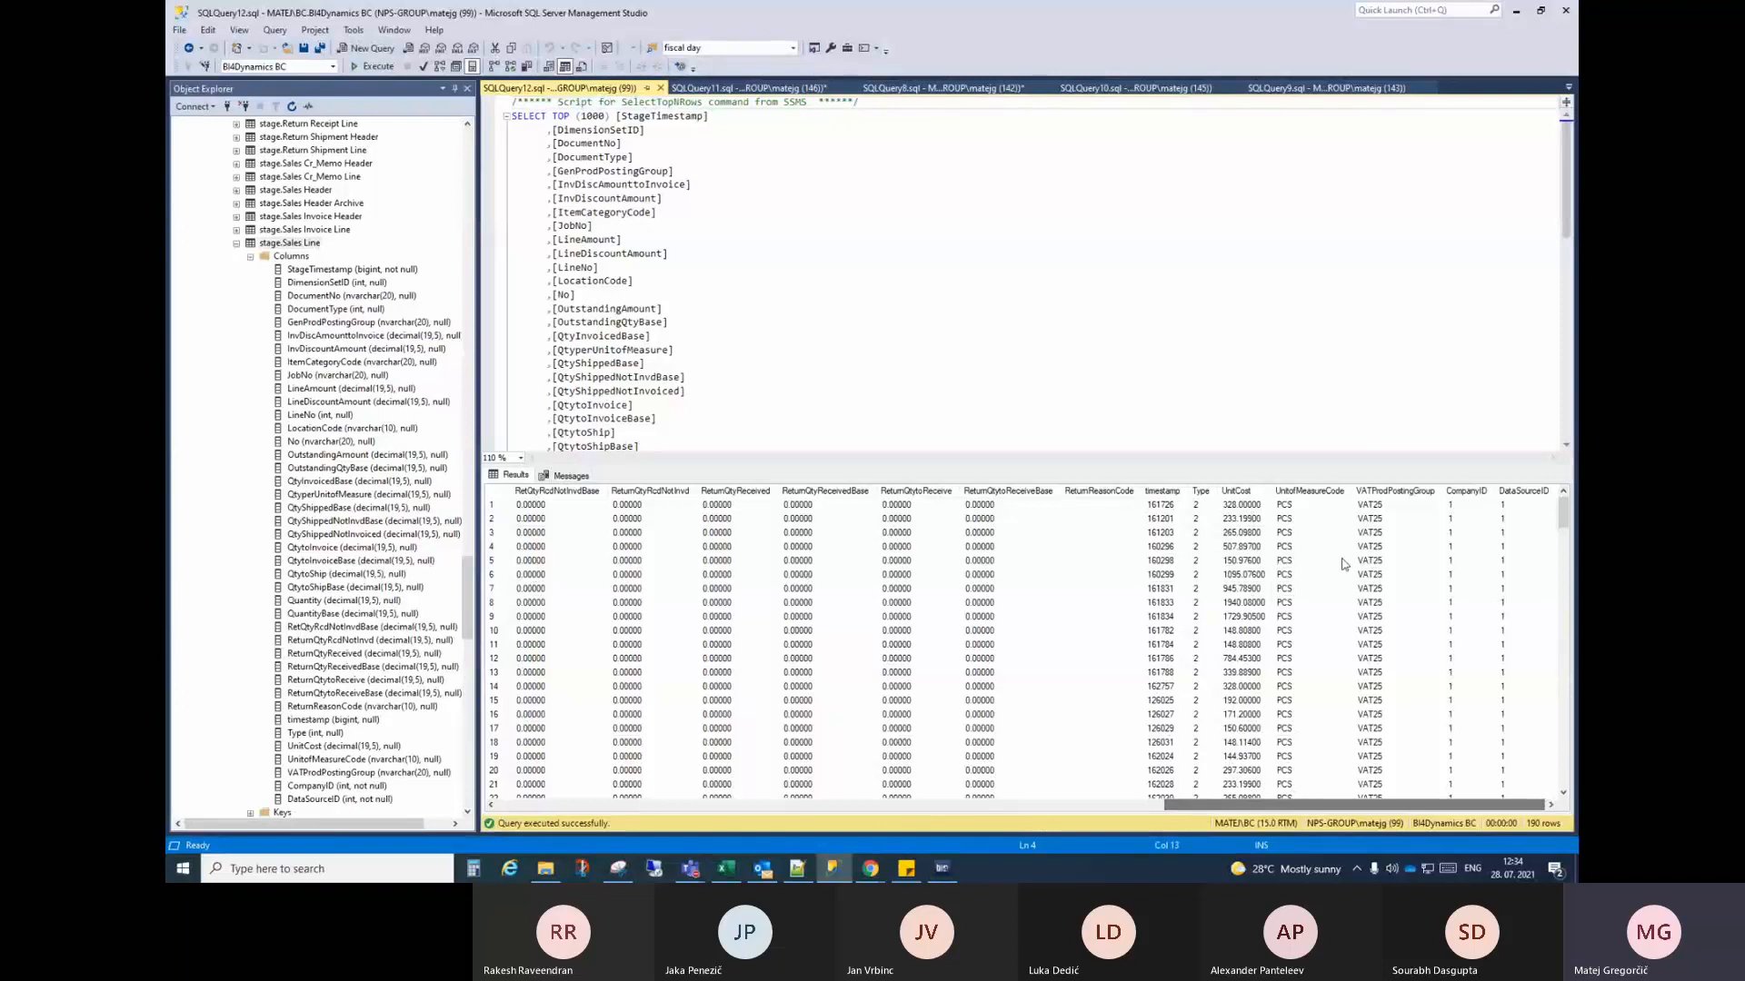
Step: Return to the first columns of the Sales Line results and examine which order lines share the same document number
click(1394, 533)
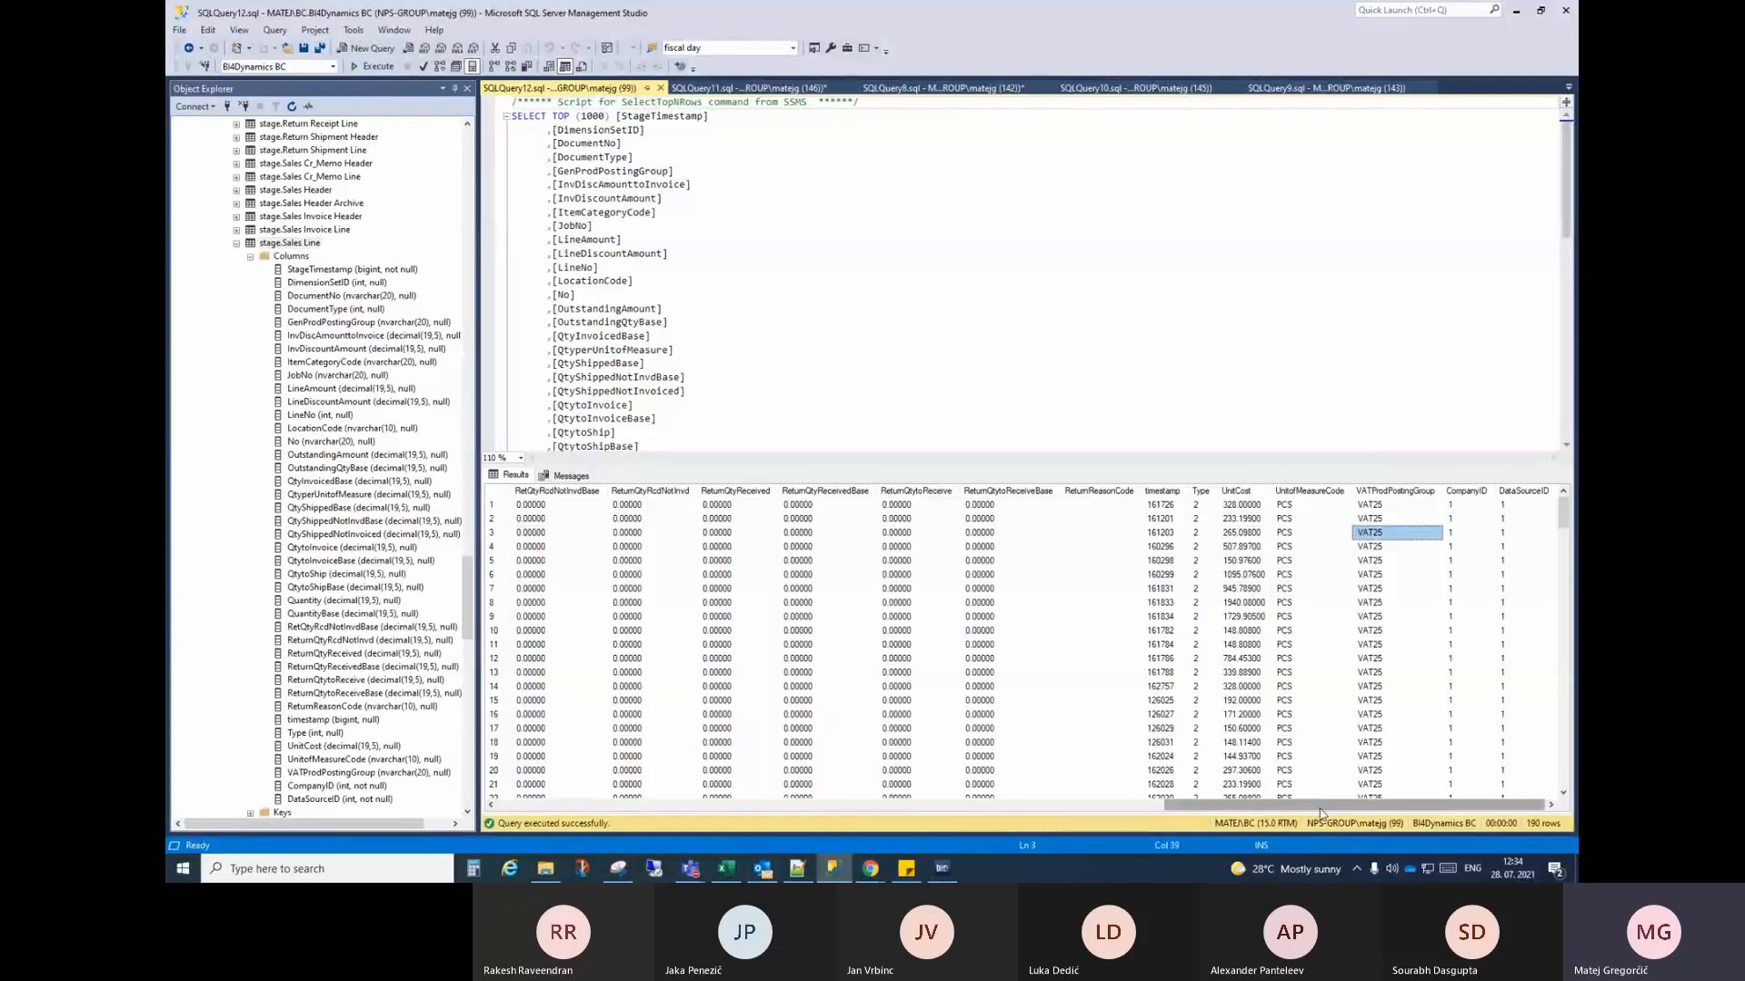
drag(1319, 807, 636, 807)
click(701, 407)
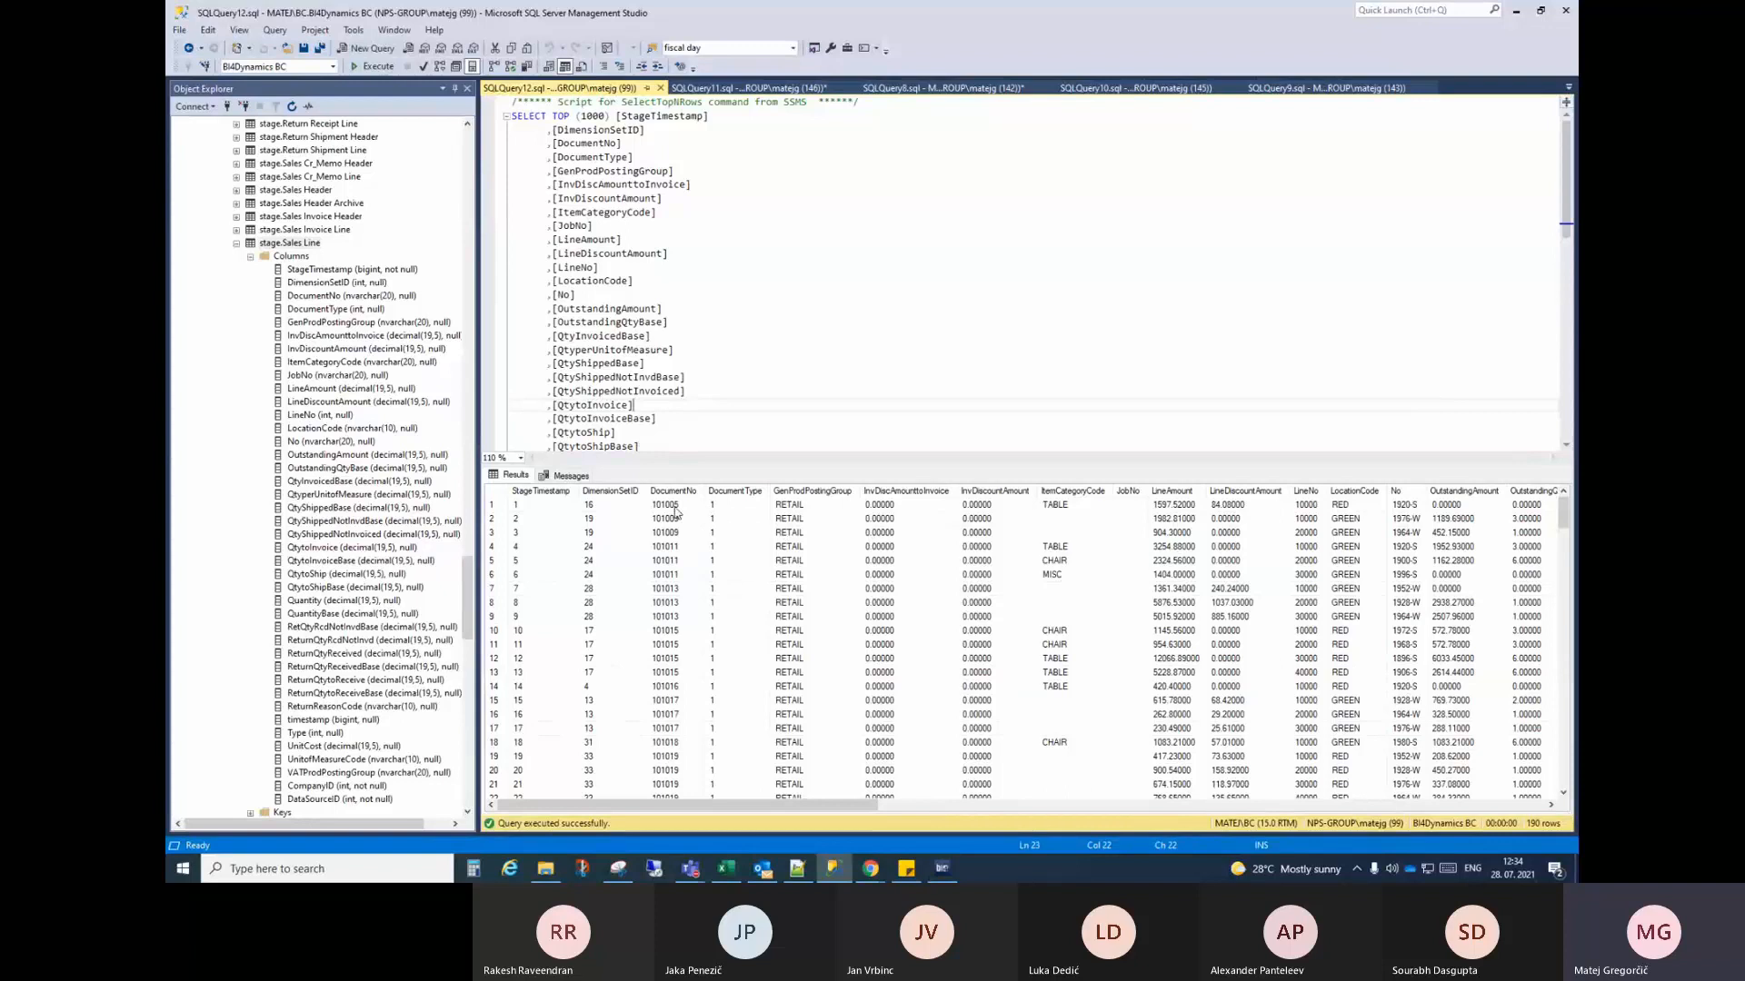
click(683, 507)
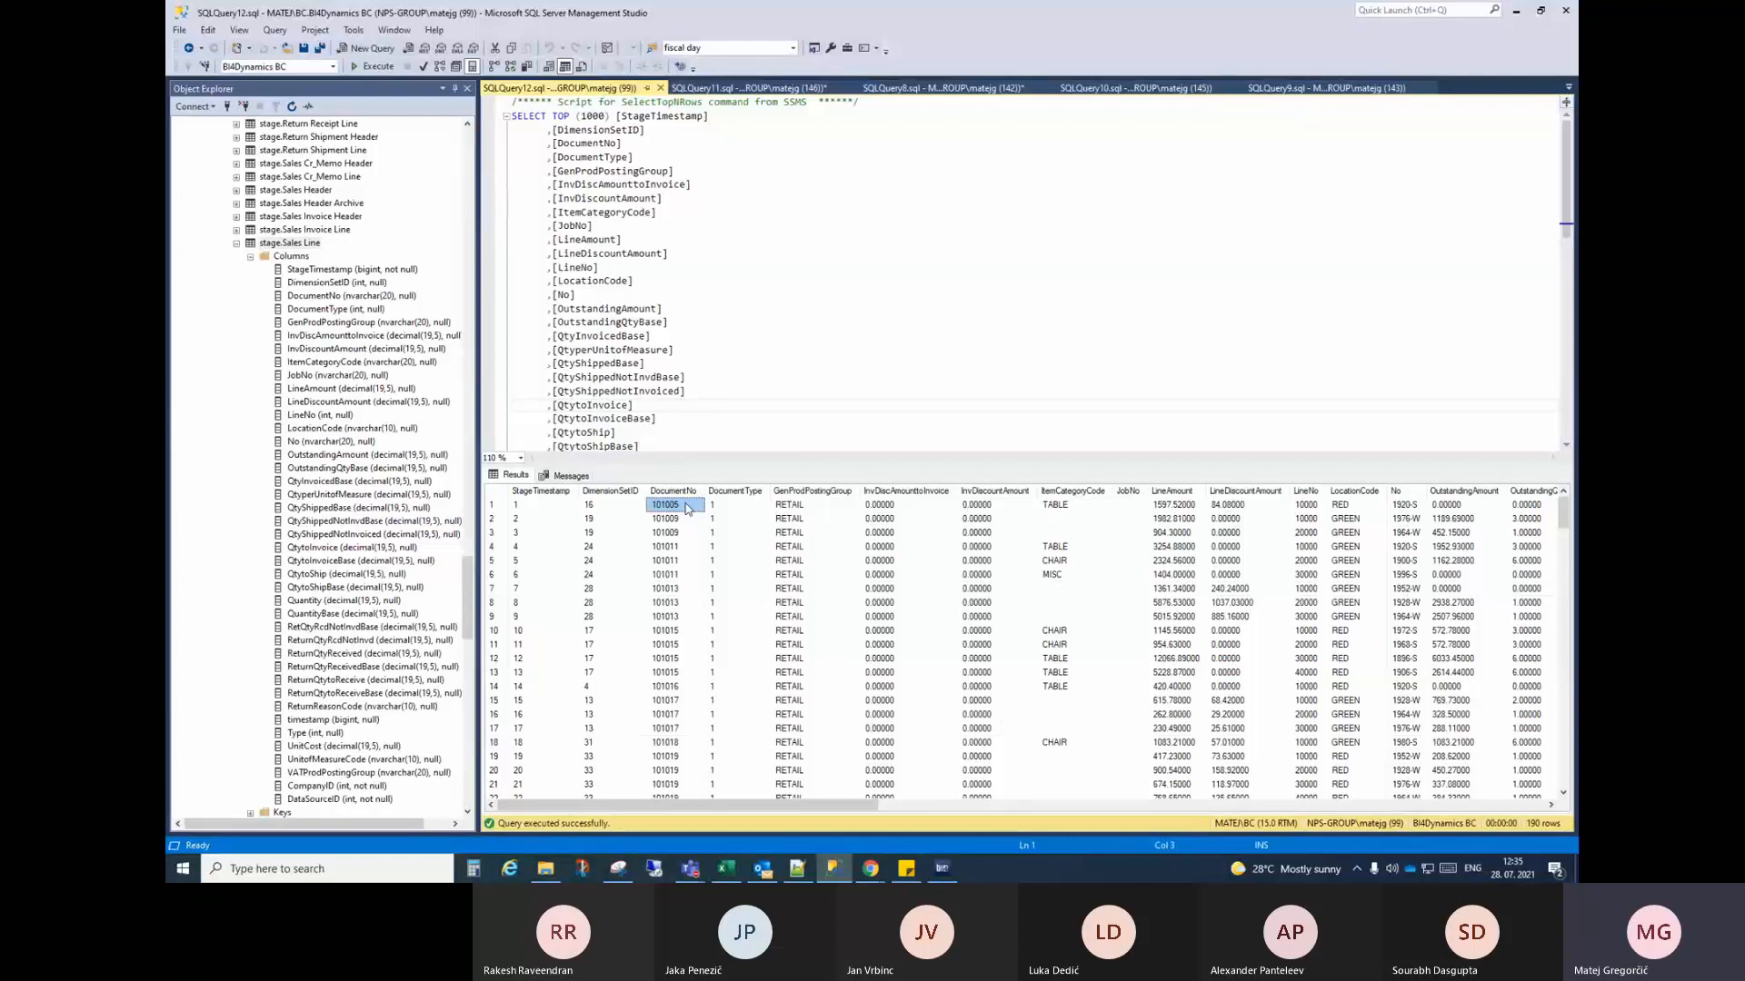
drag(690, 520, 690, 673)
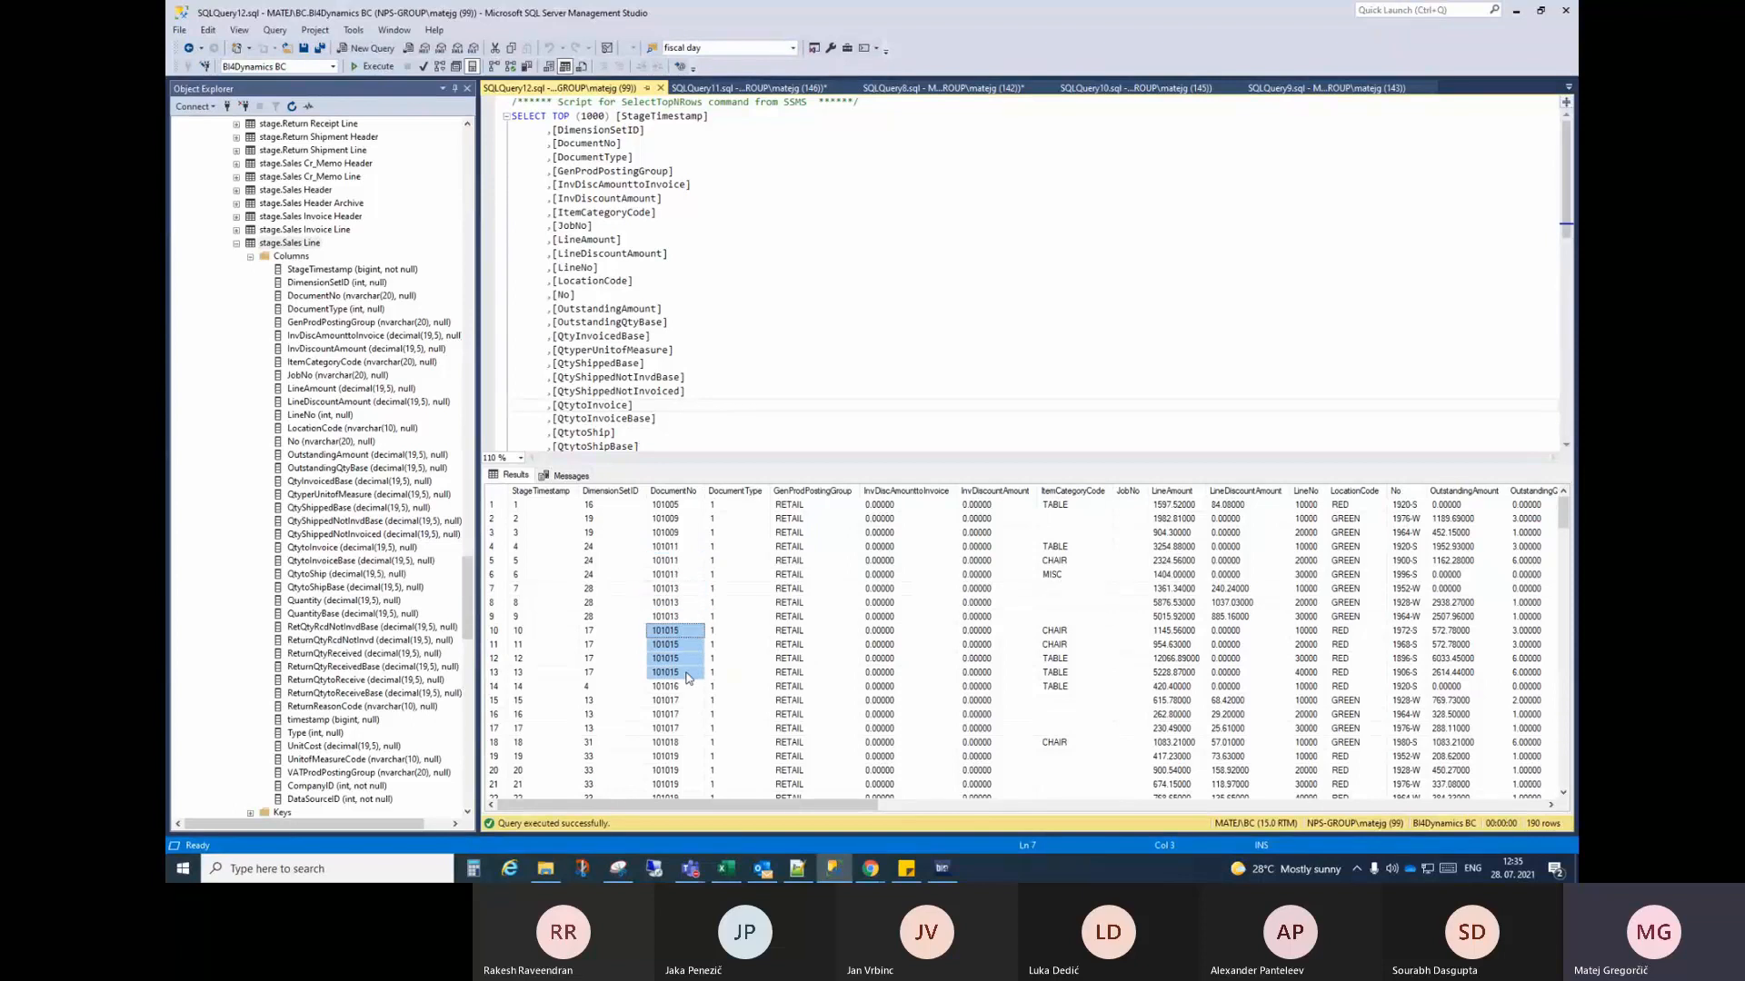
click(683, 547)
drag(681, 543, 682, 574)
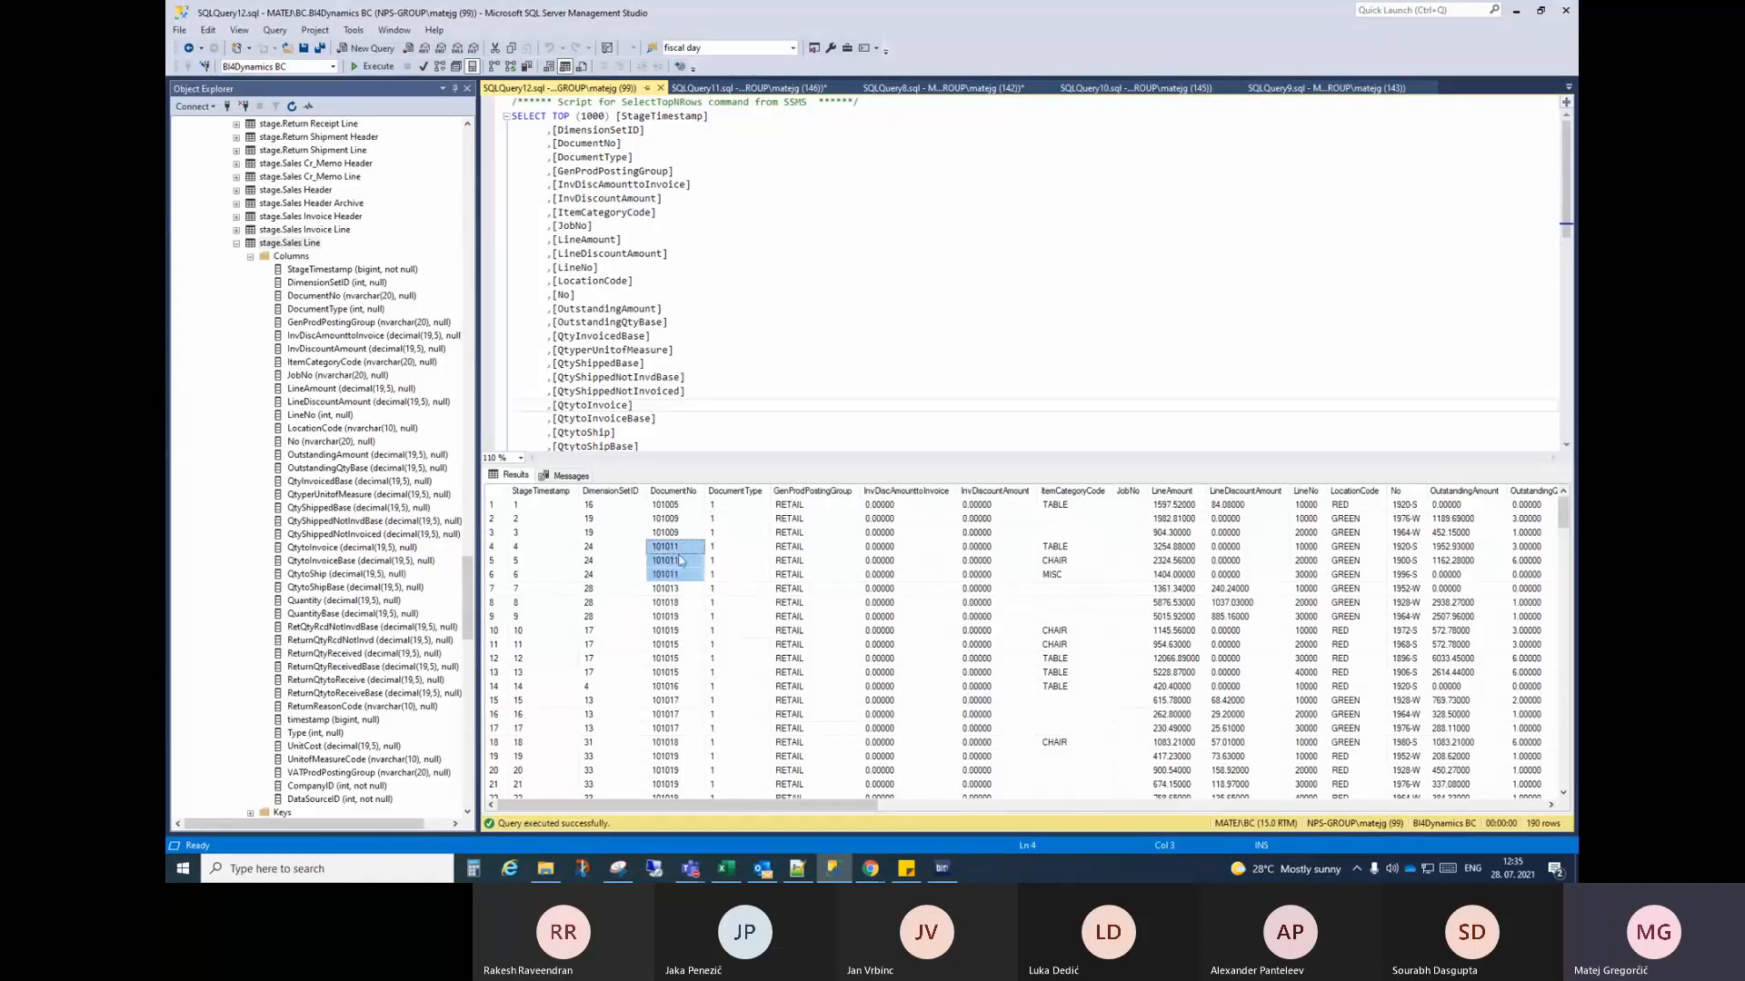
click(681, 550)
click(684, 536)
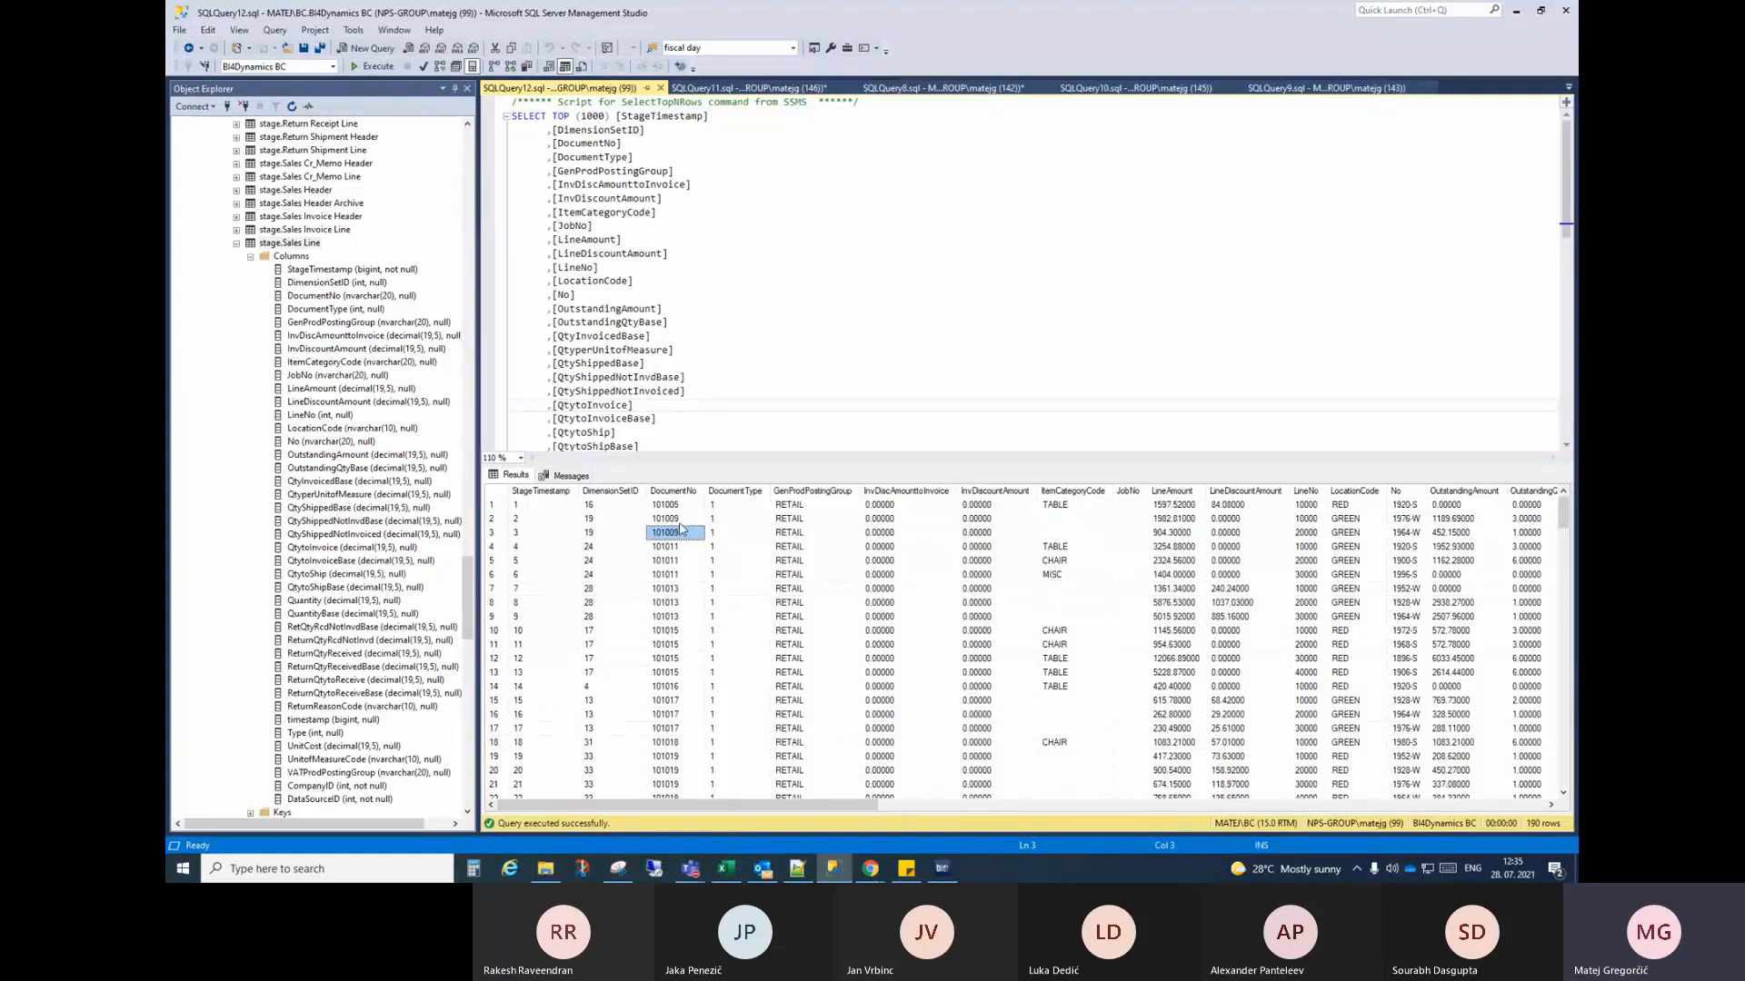
click(679, 525)
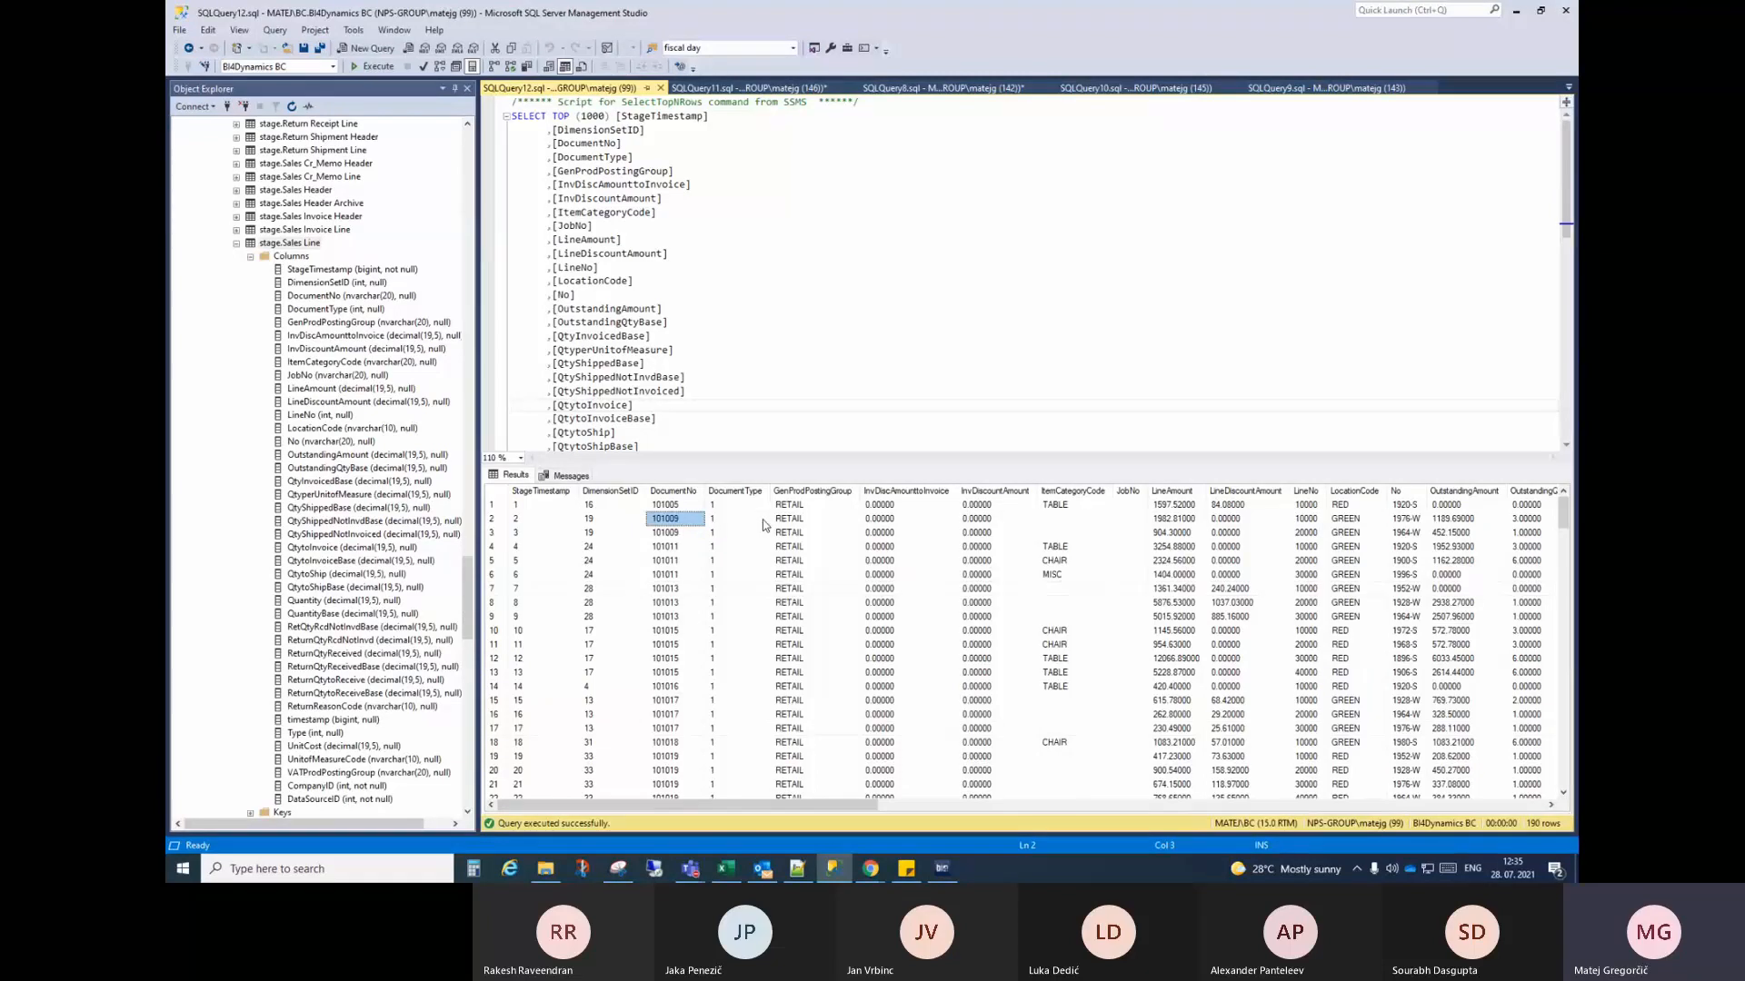
Step: Switch back to BI4Dynamics, list the tables related to SalesLine and add Sales Header as a related source table
click(940, 868)
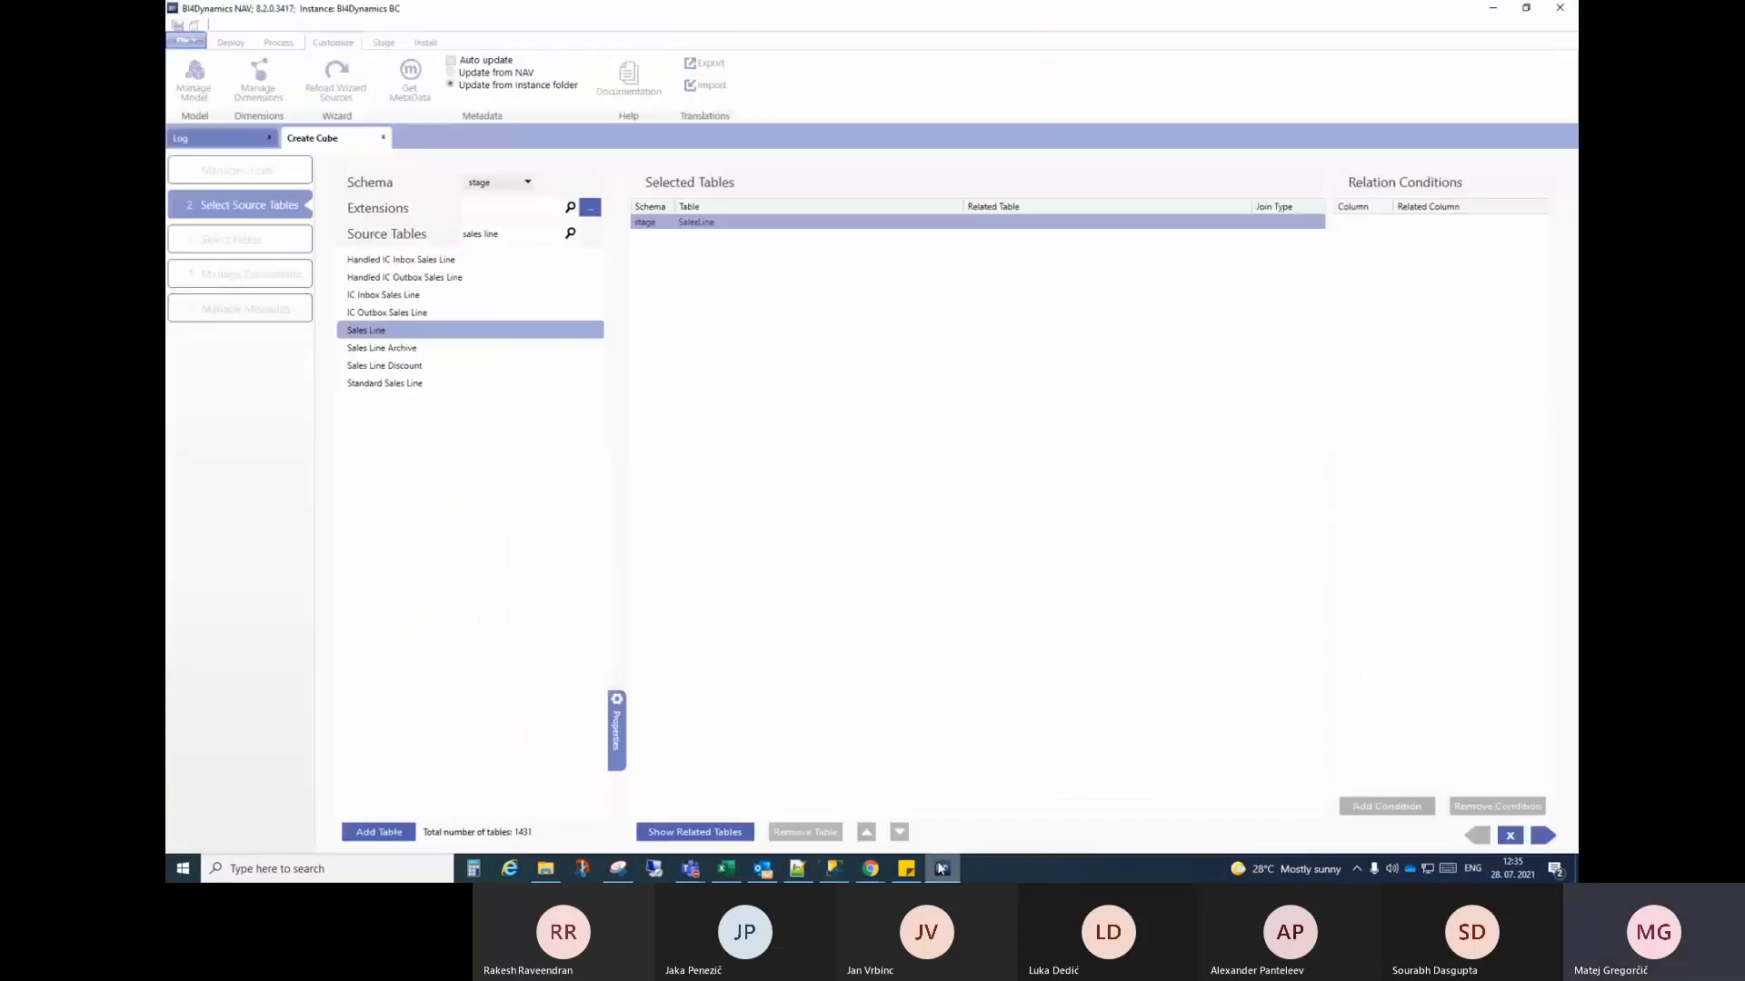
click(689, 834)
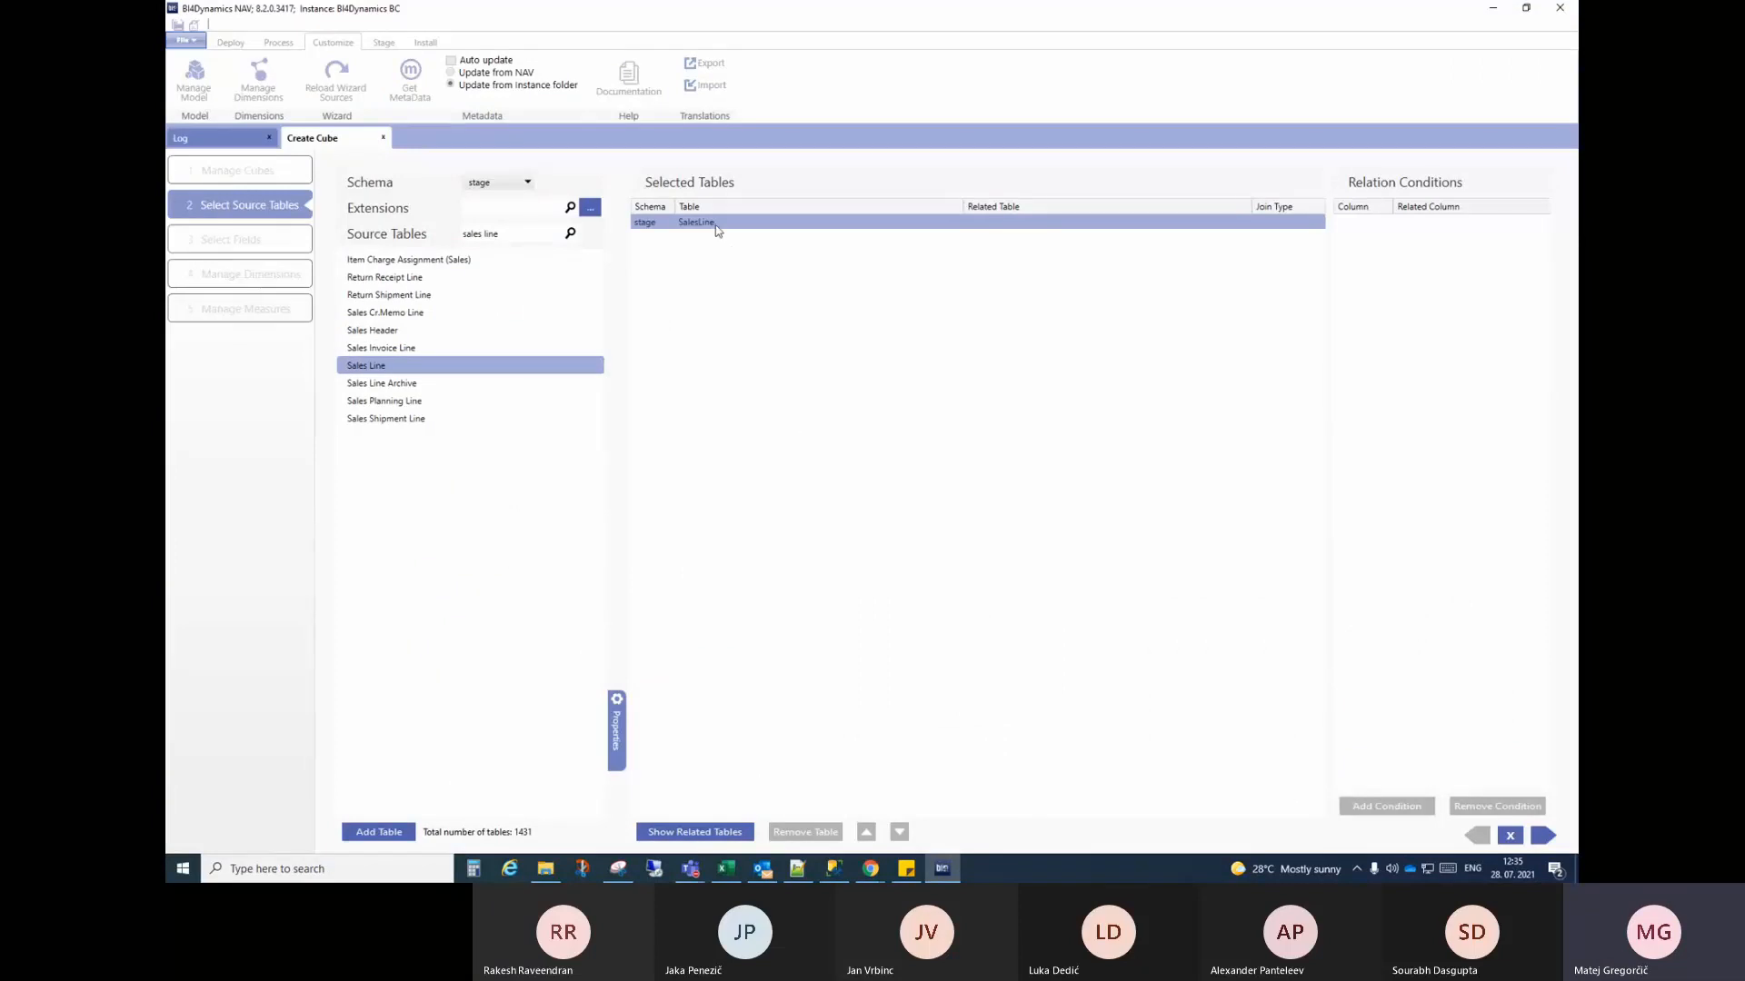
click(429, 332)
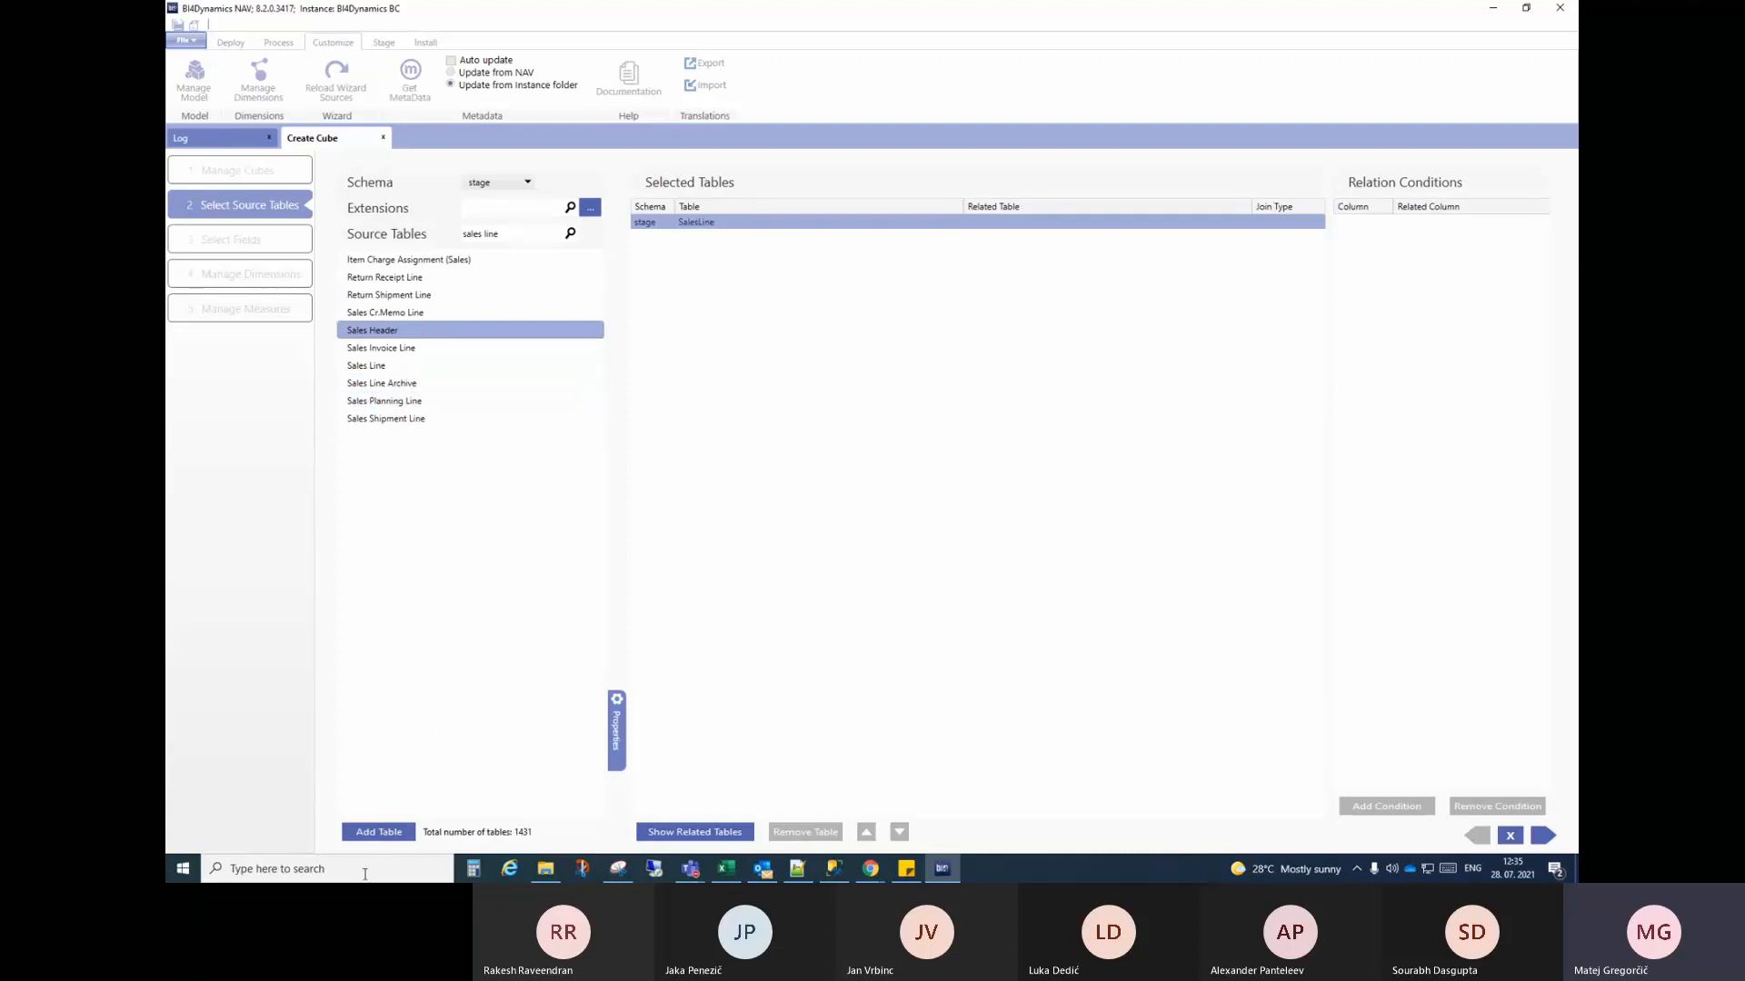
click(378, 832)
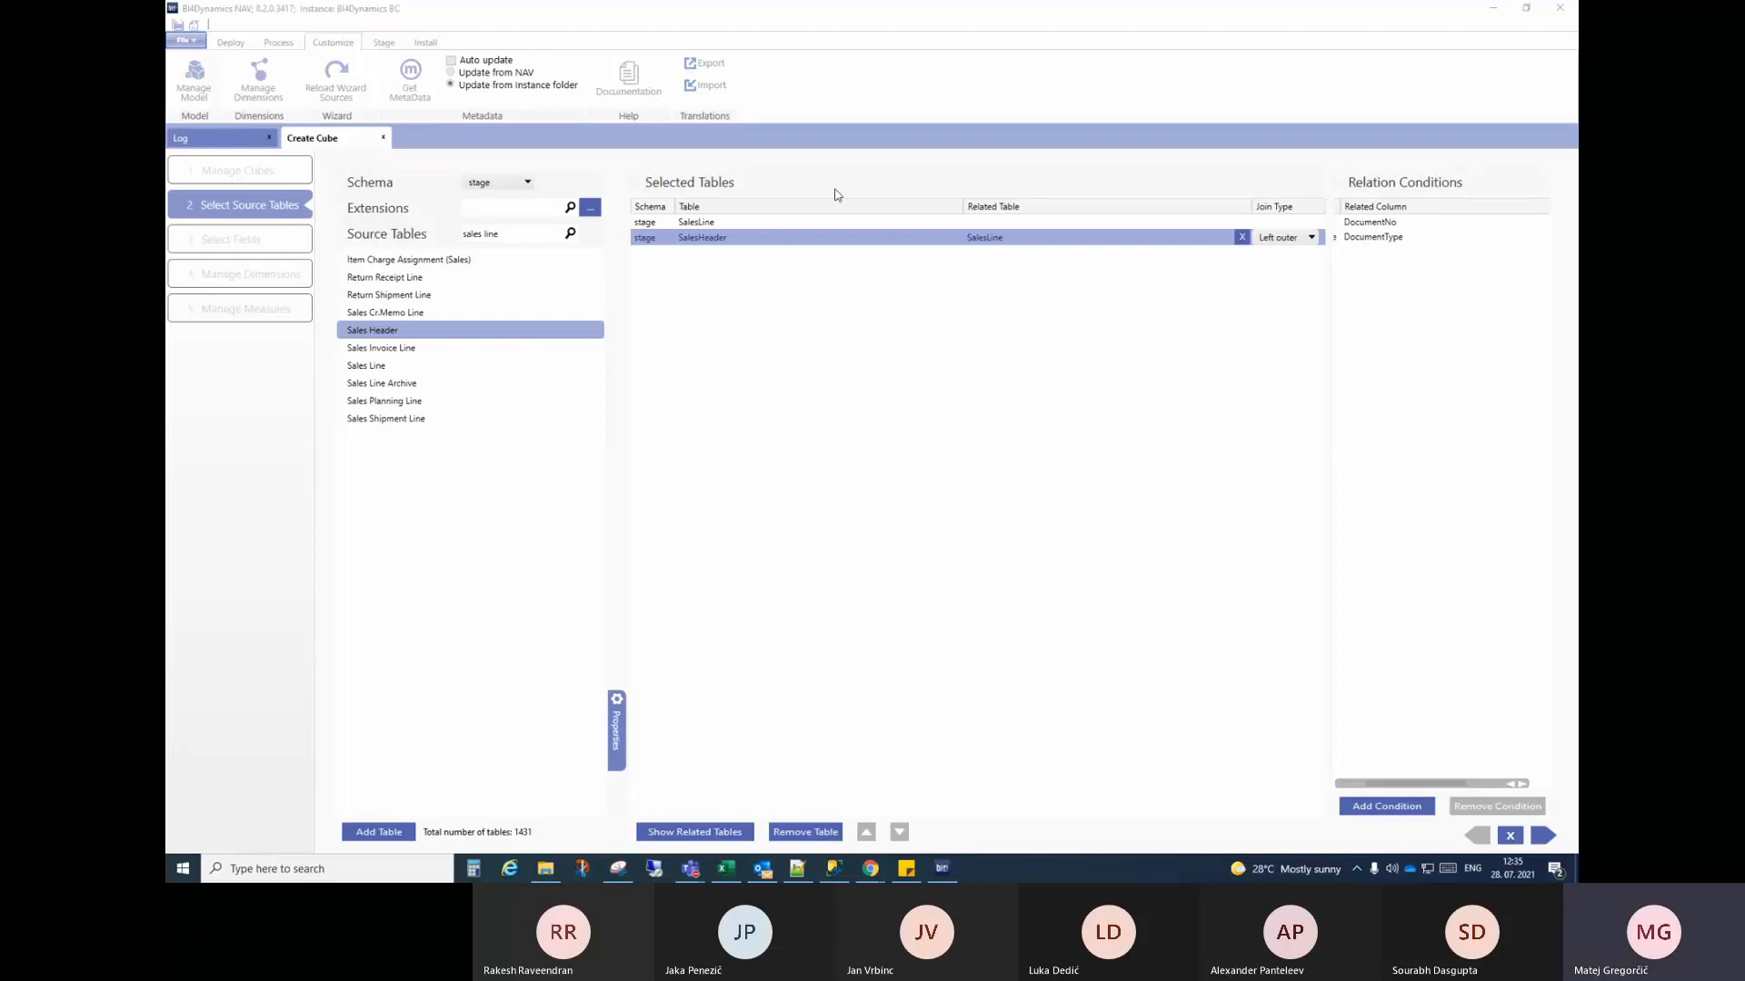
Step: Examine the relation conditions joining SalesHeader to SalesLine, and view the form for adding another condition without adding one
click(1390, 237)
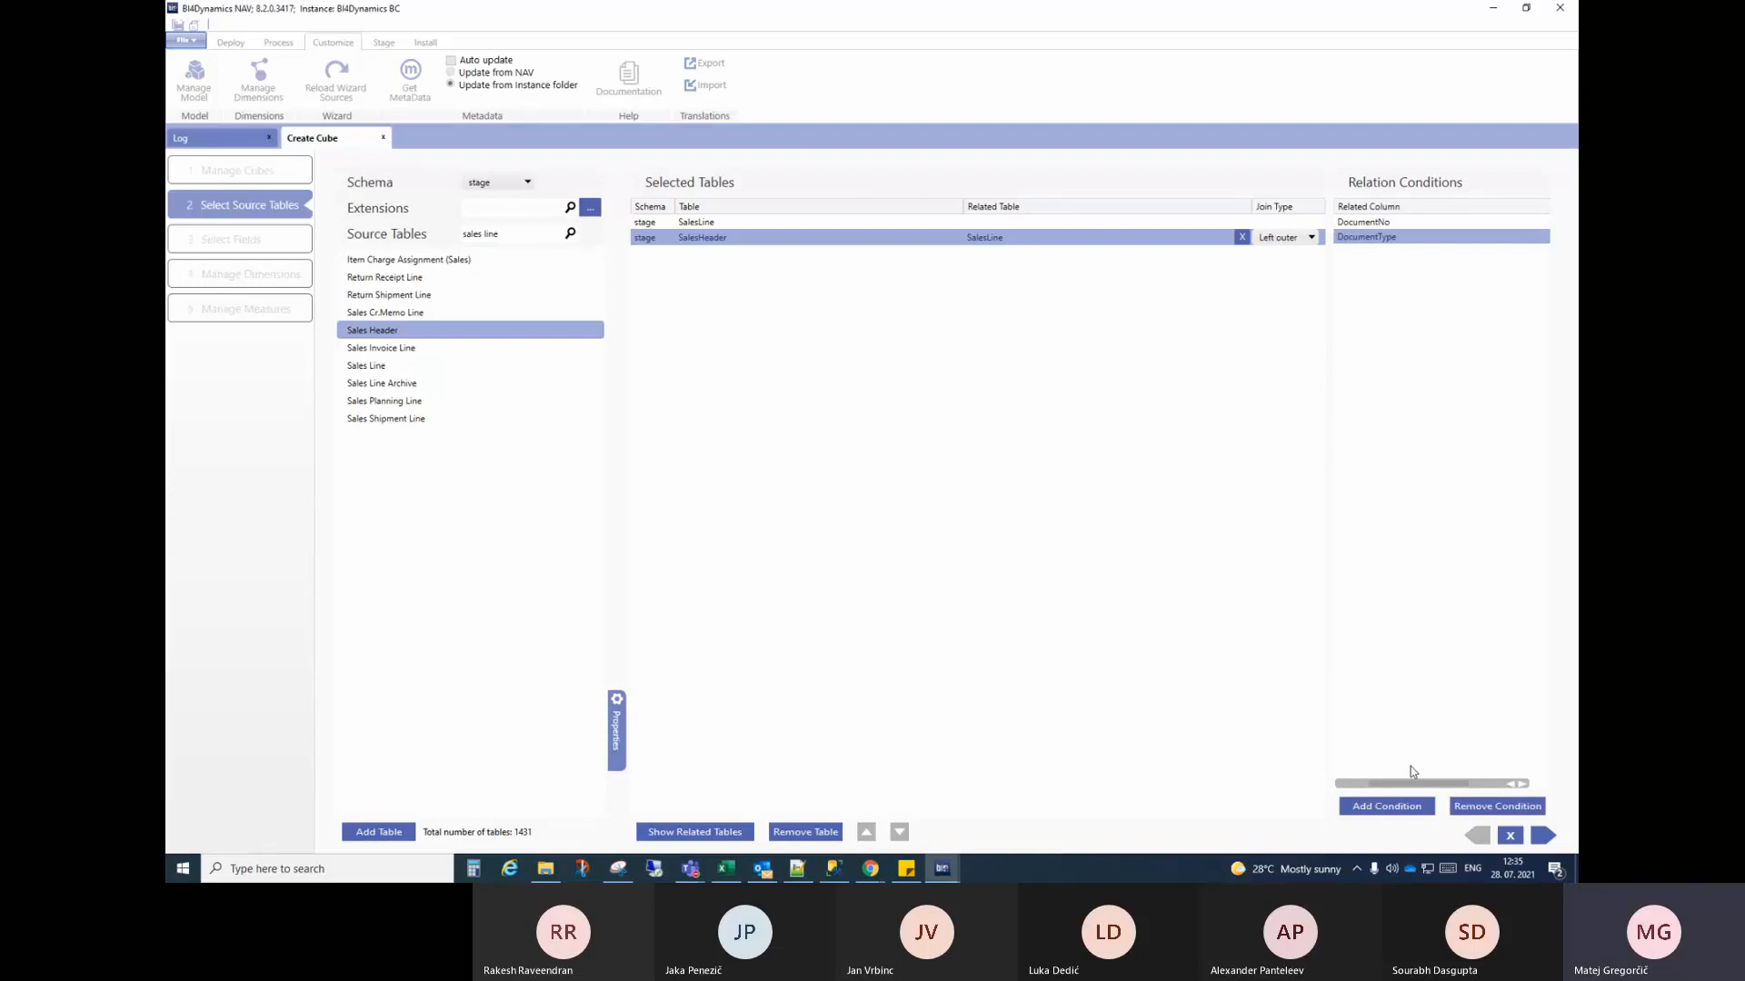
mouse_move(1378, 789)
mouse_down()
mouse_move(1347, 788)
mouse_move(1399, 789)
mouse_move(1345, 789)
mouse_up()
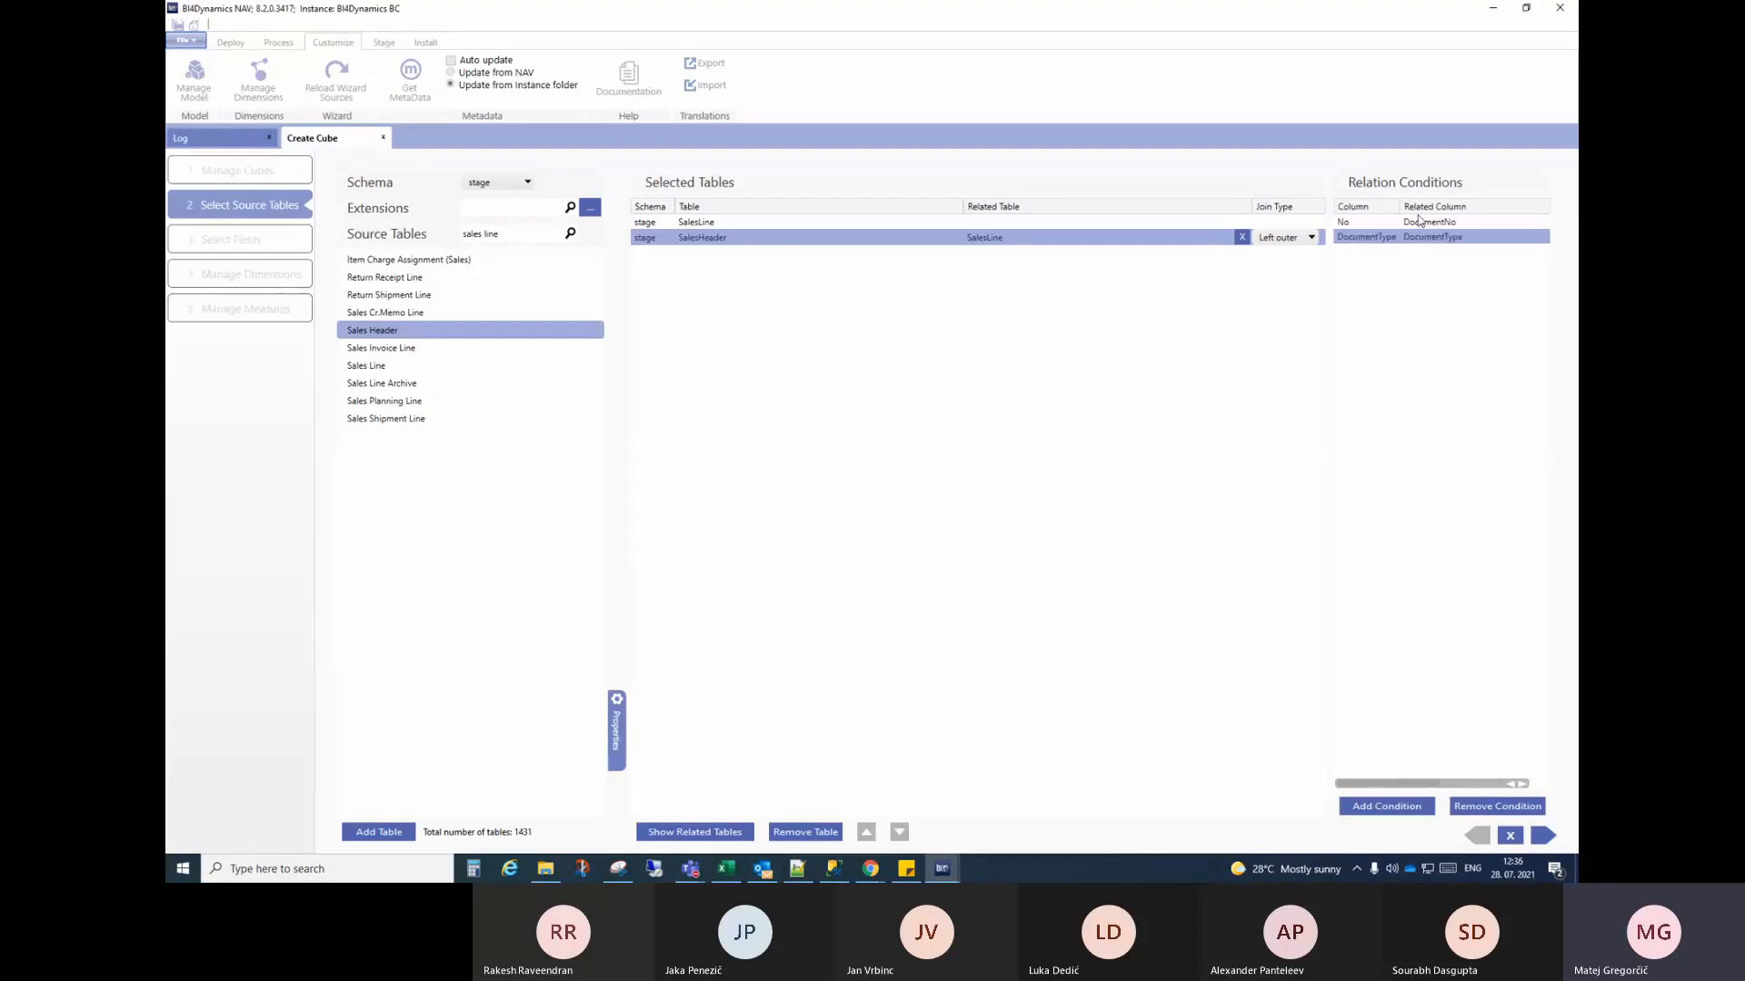
click(1375, 227)
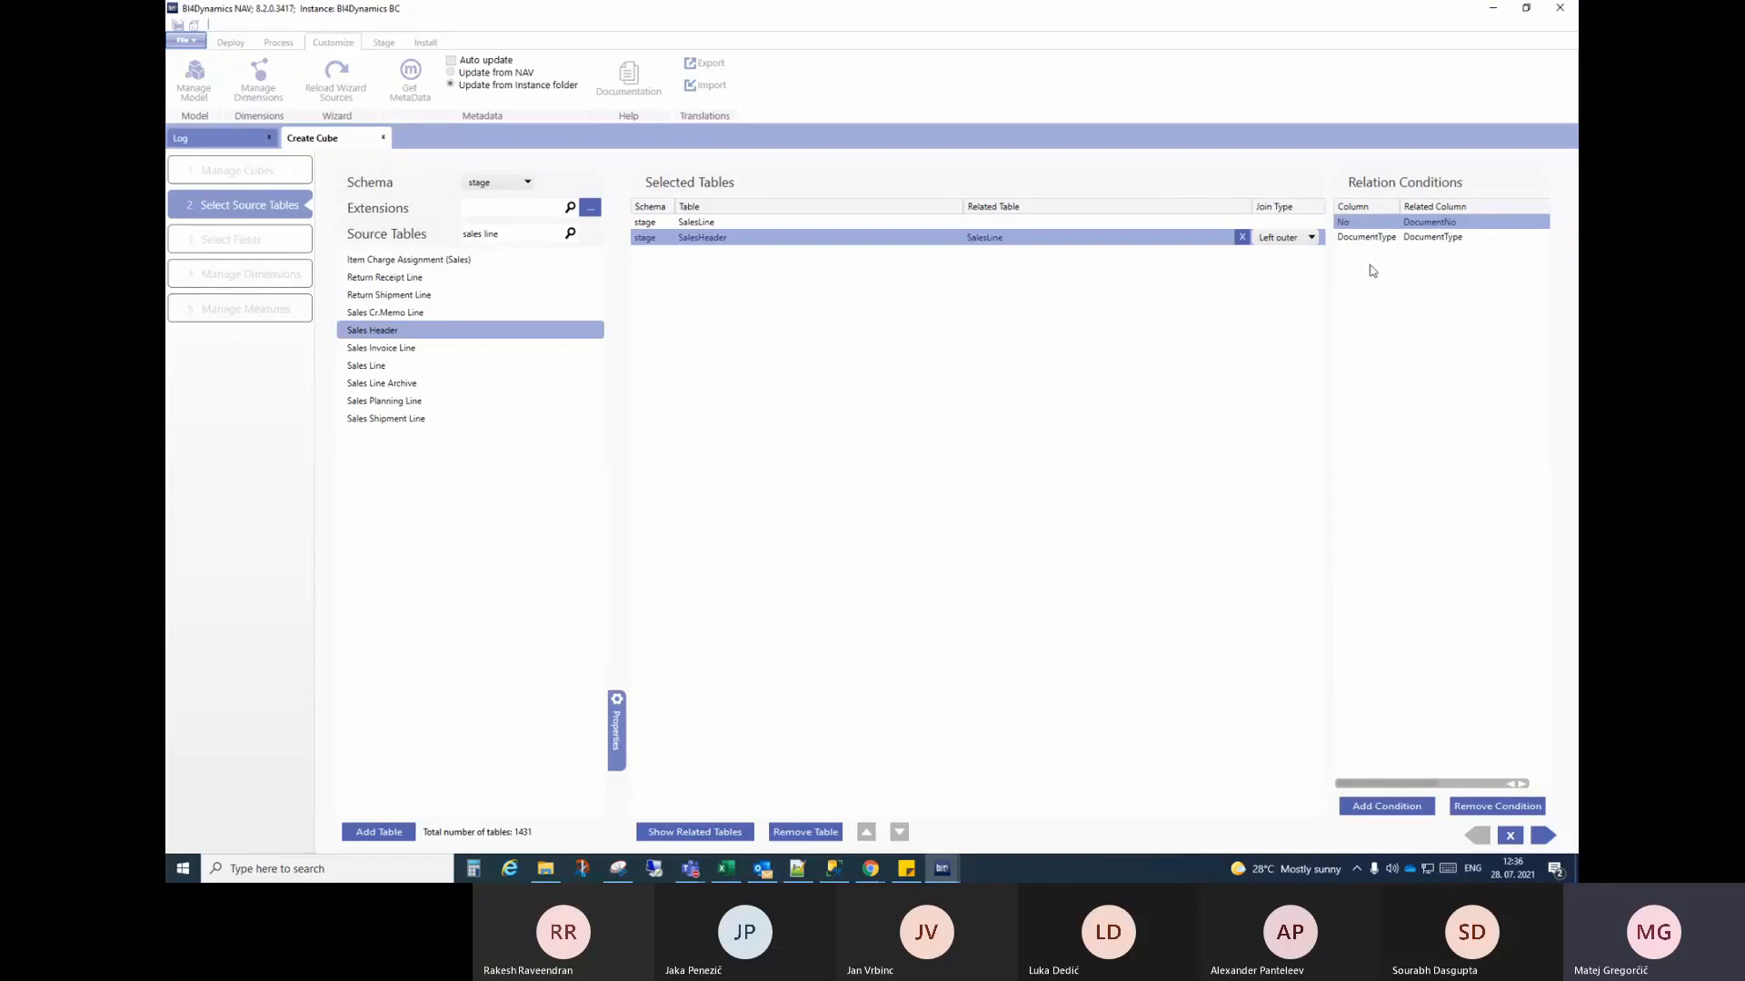
click(1387, 806)
drag(834, 371, 929, 402)
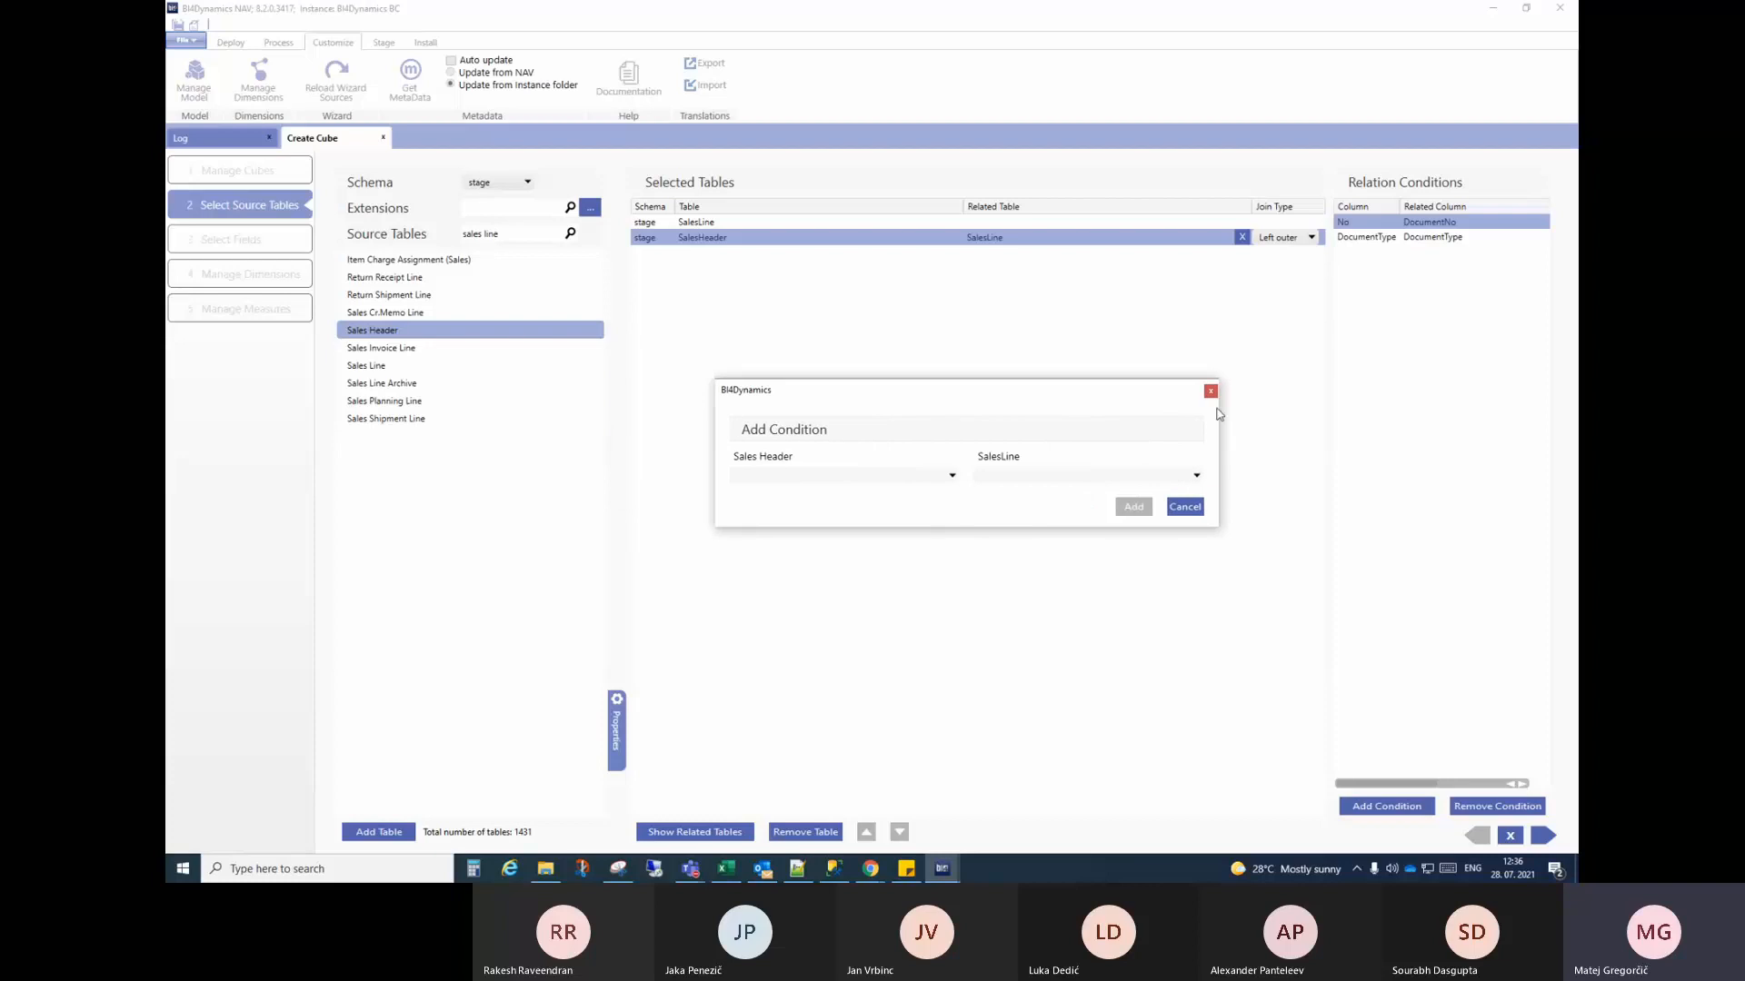
click(1209, 393)
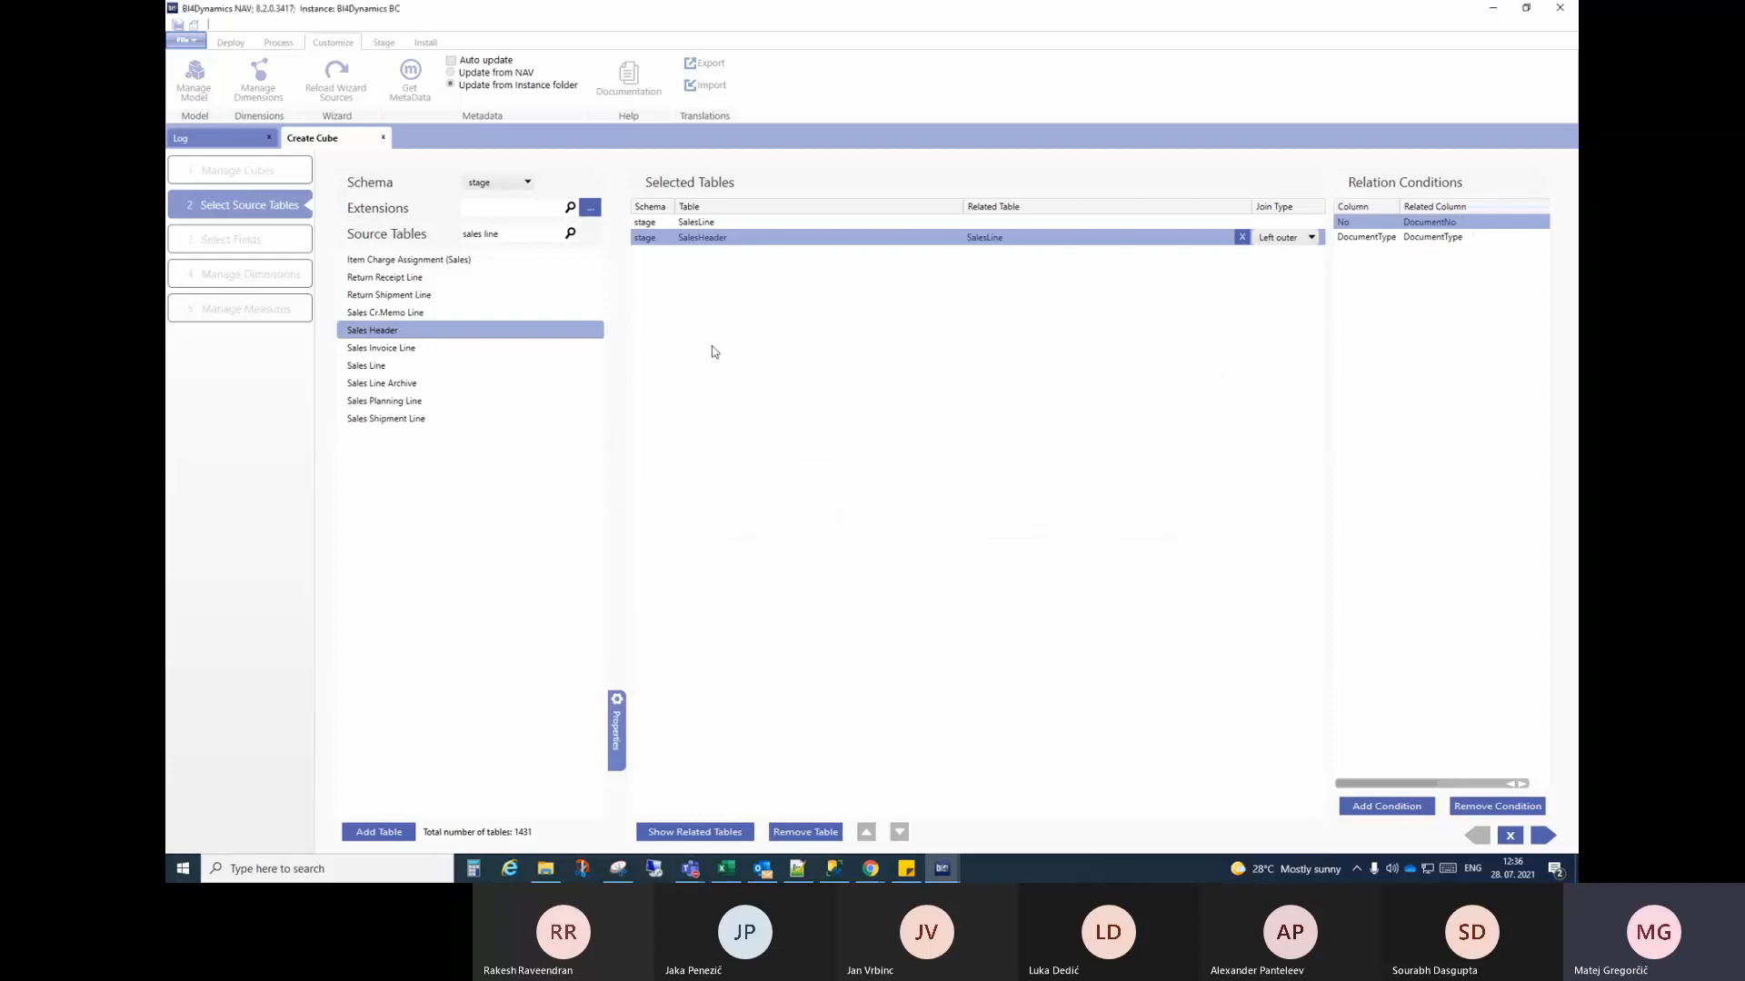
Step: Check the DocumentNo column in the Sales Line results in SQL Server Management Studio, and return to BI4Dynamics
click(830, 873)
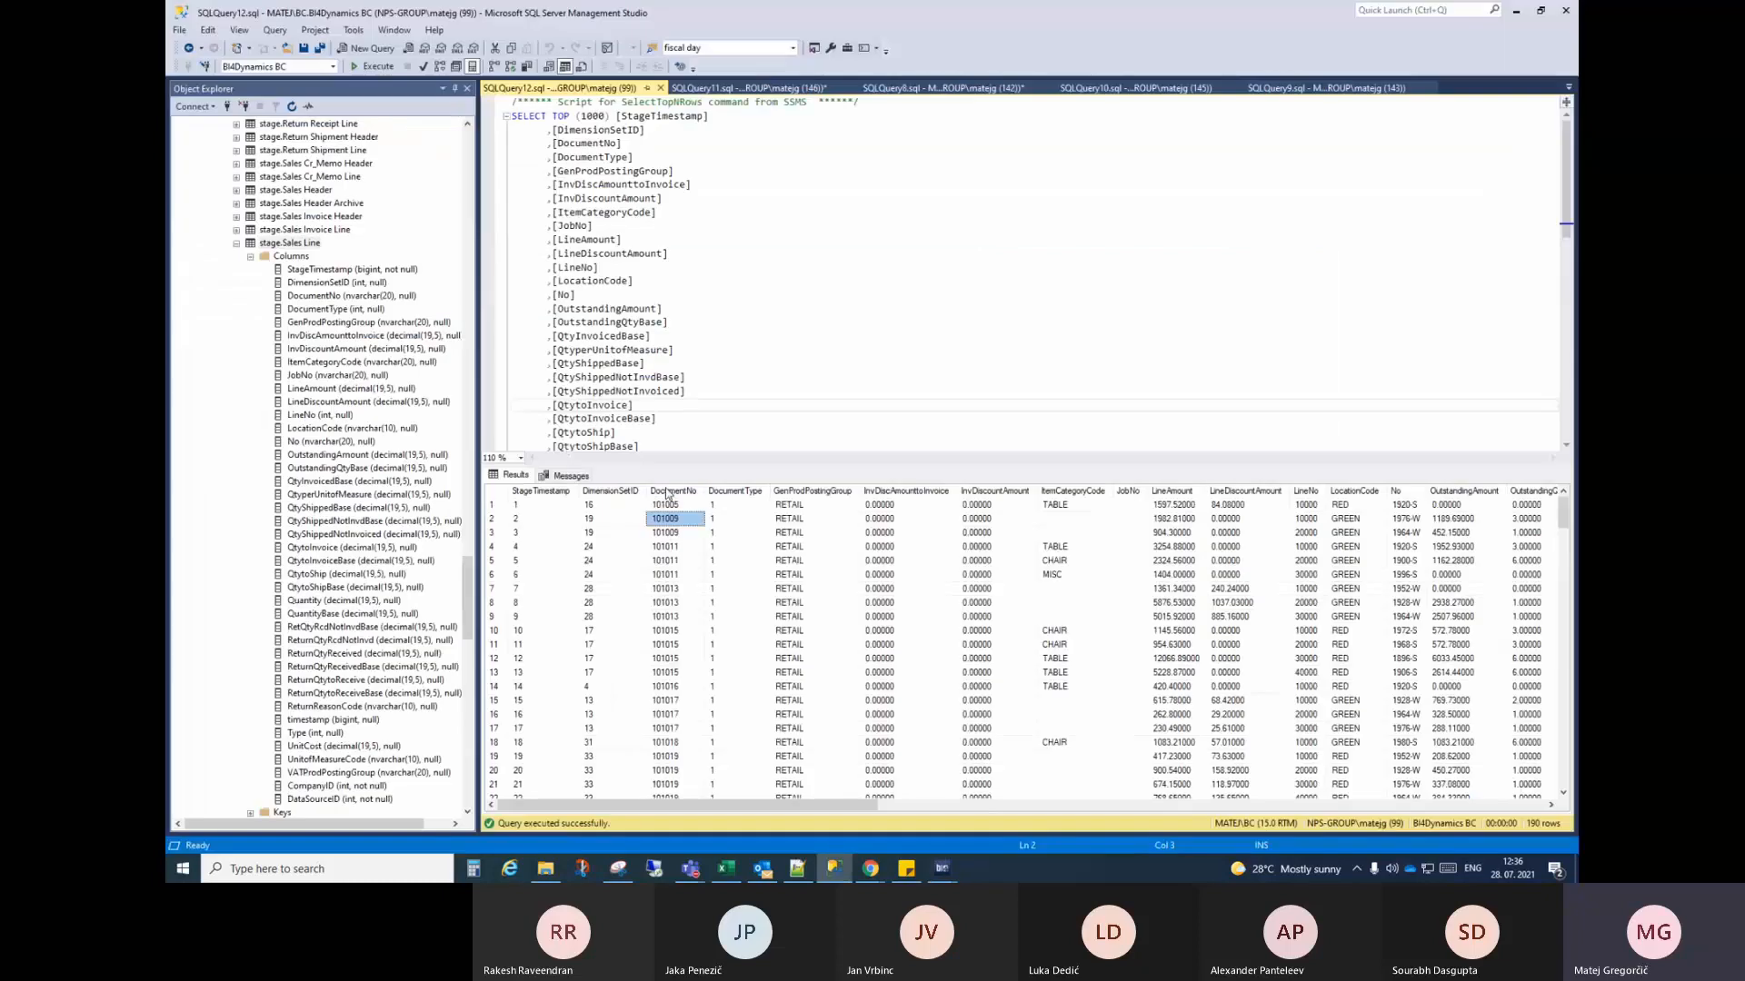
click(668, 492)
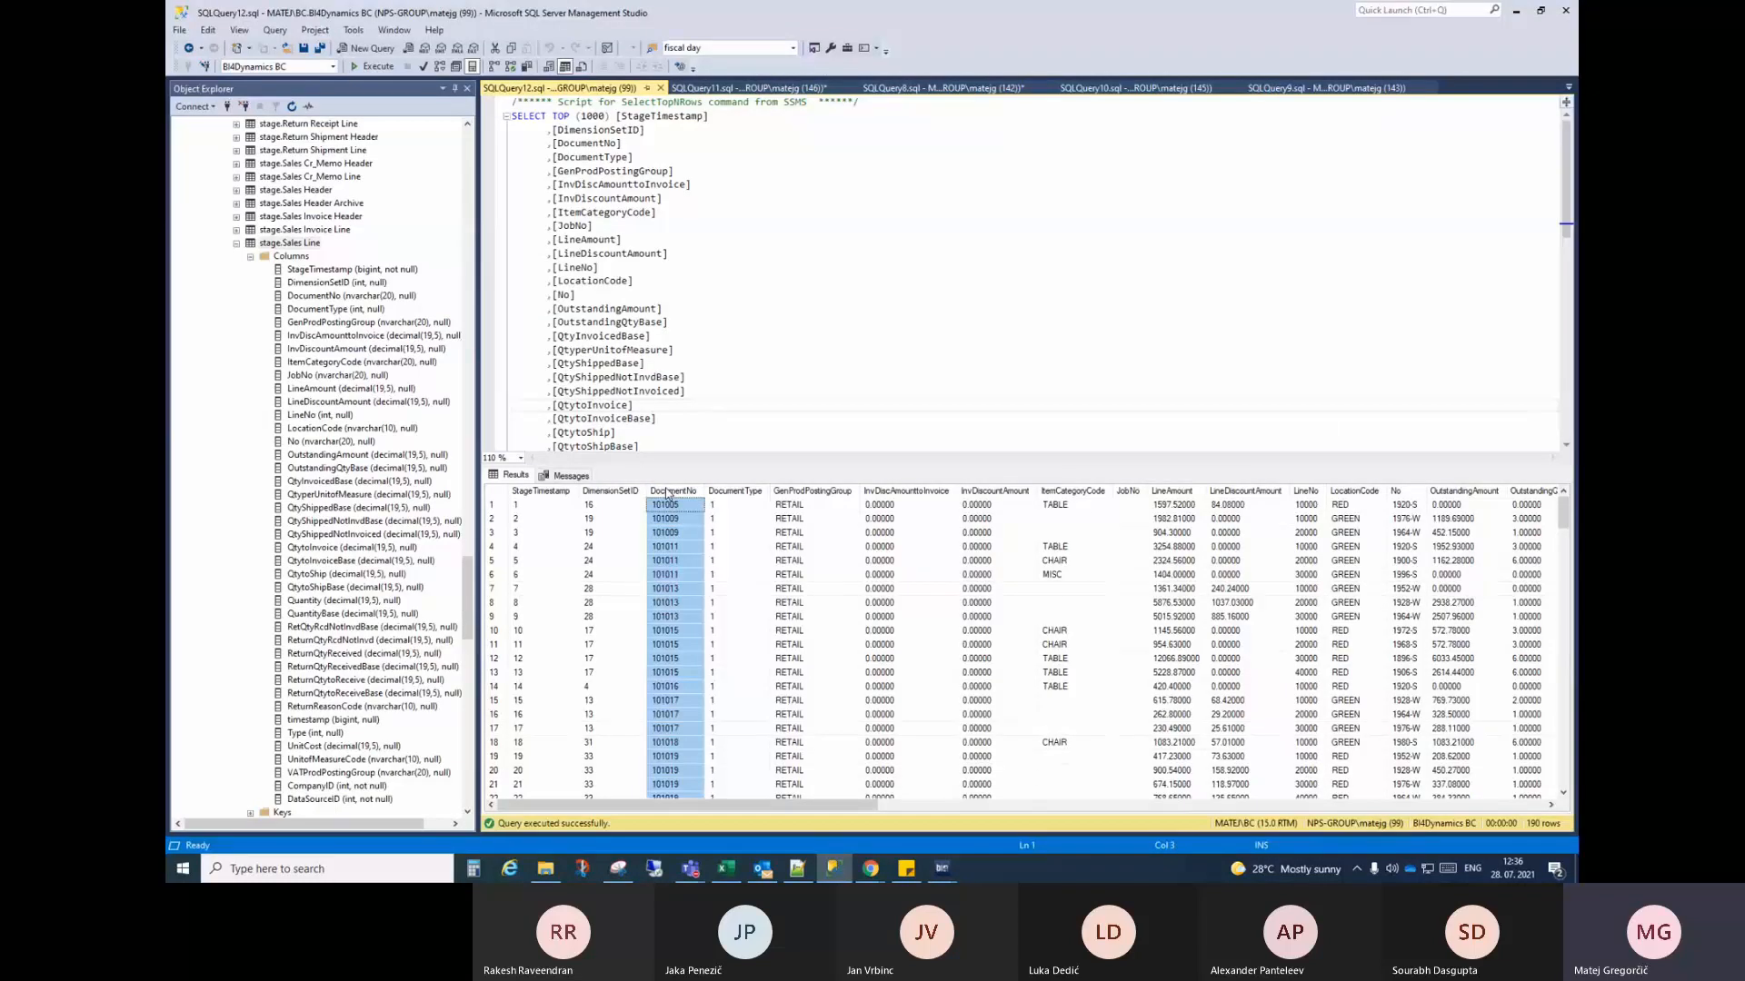
click(947, 873)
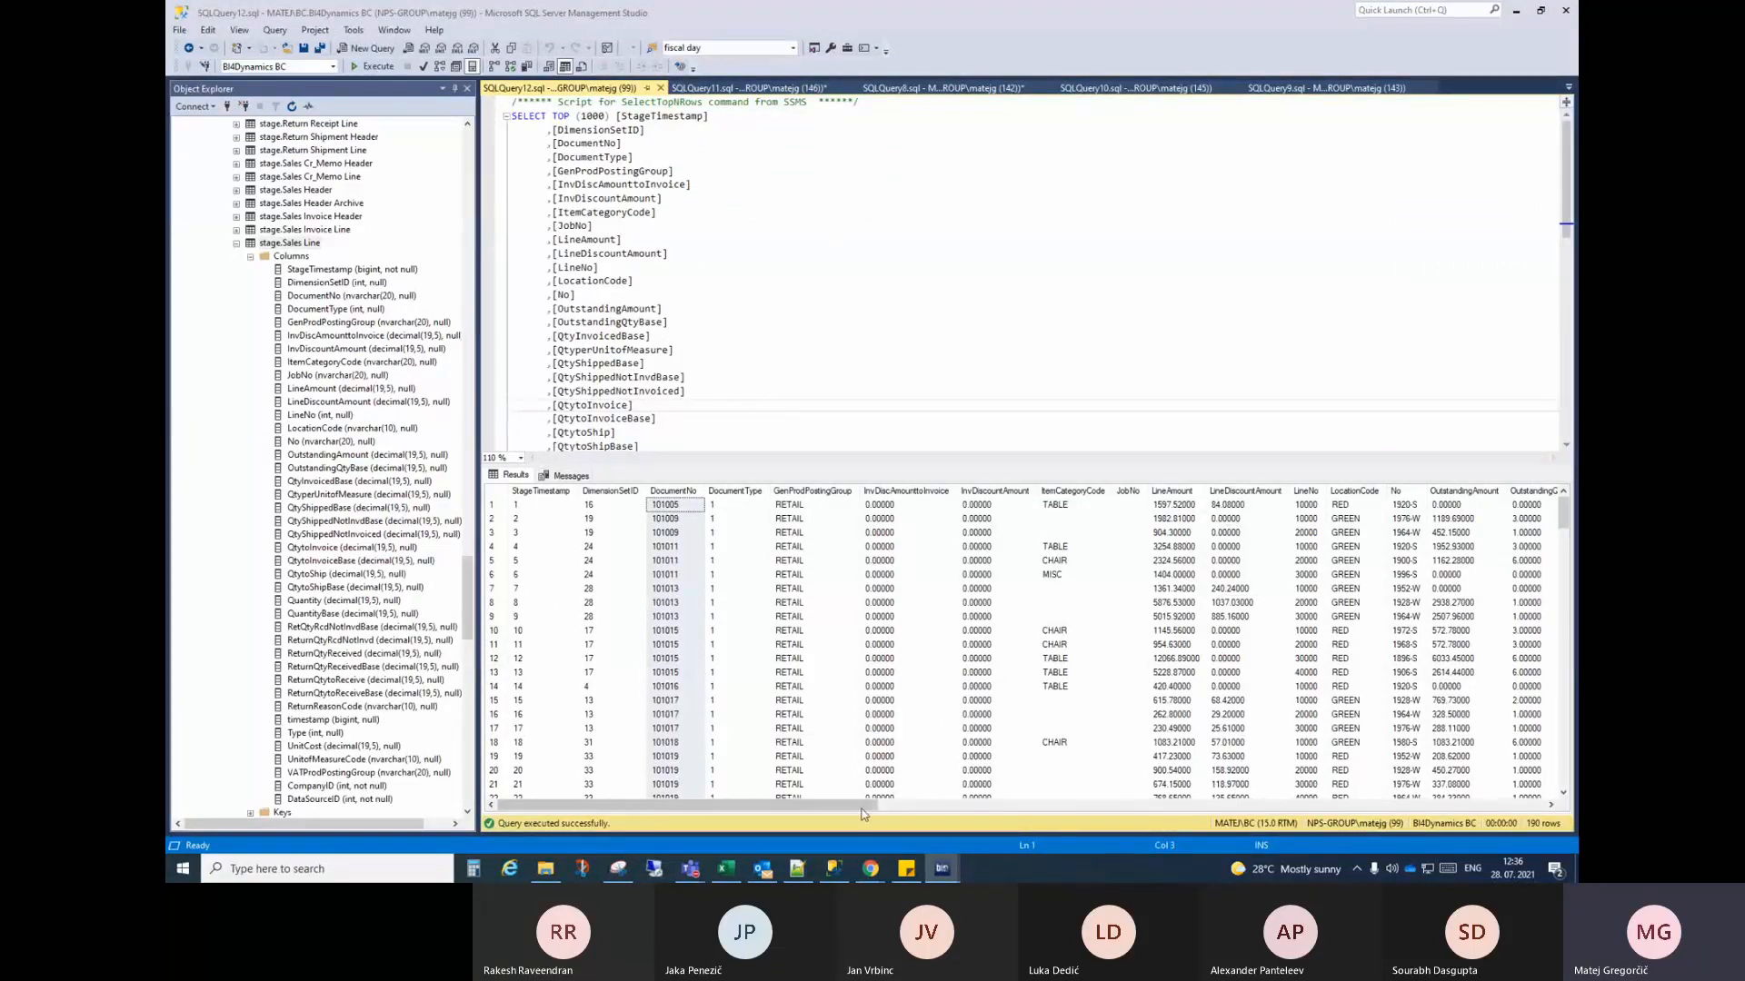
mouse_move(940, 877)
click(1027, 800)
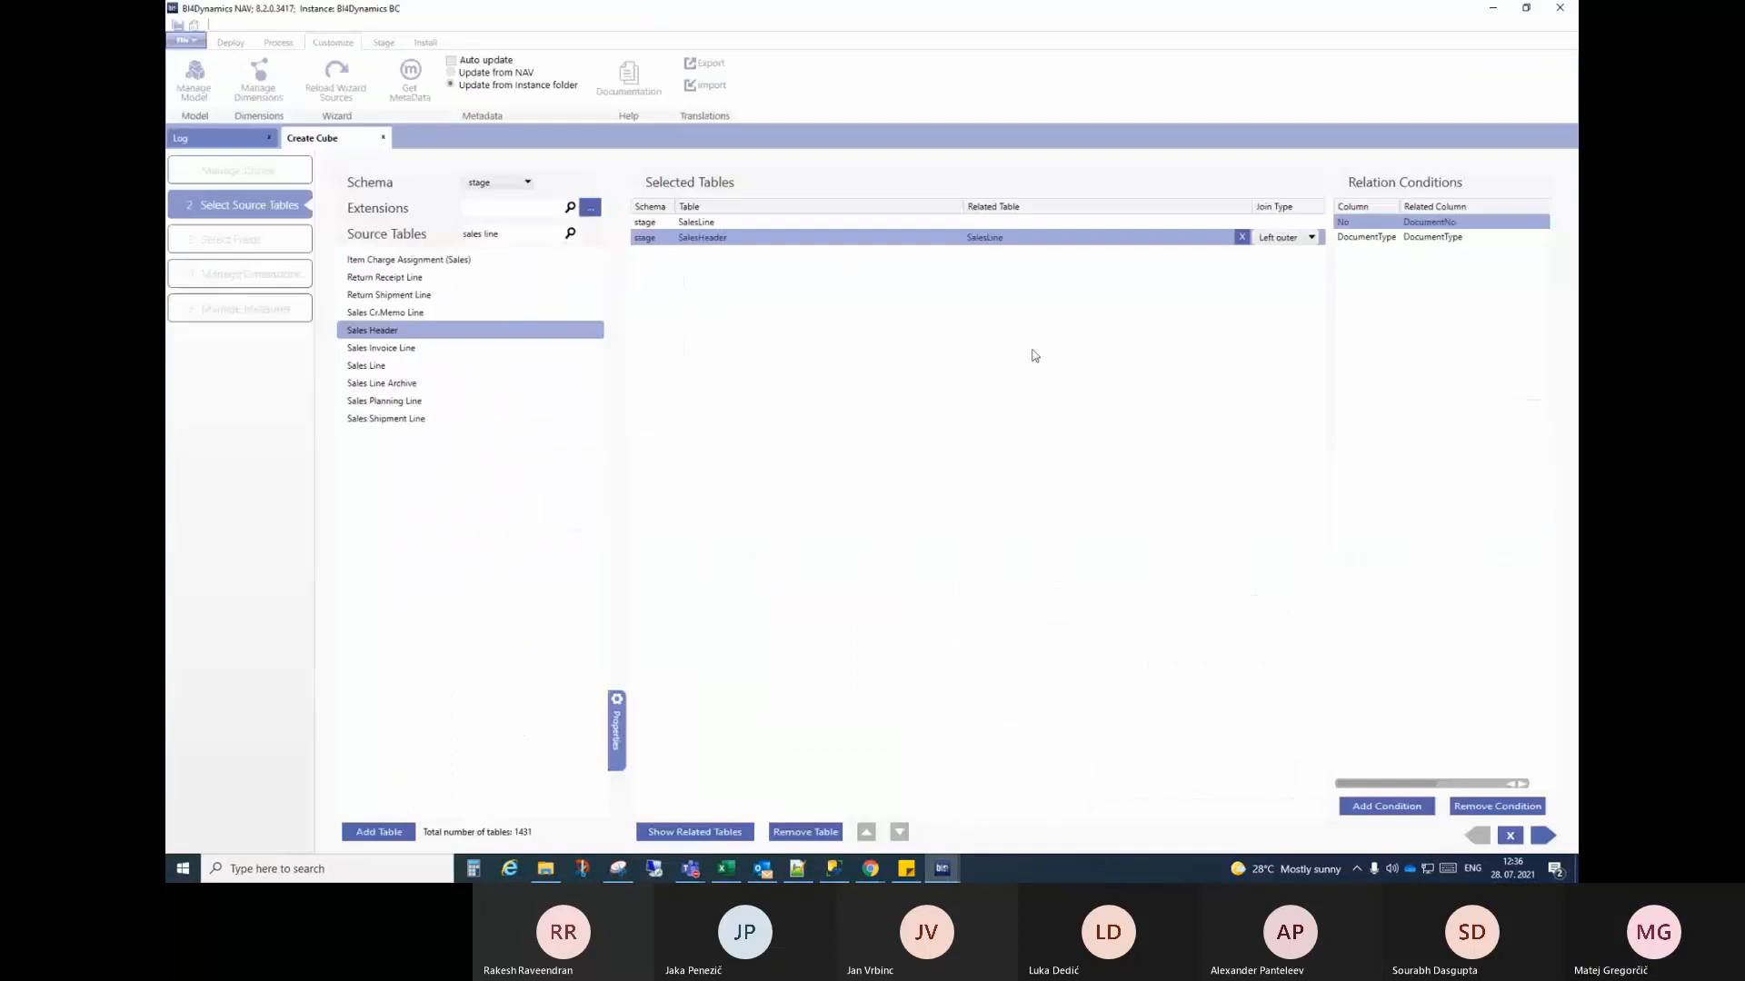
Step: Review the document number and document type relation conditions and the available join types for SalesHeader, keeping Left outer
click(1400, 239)
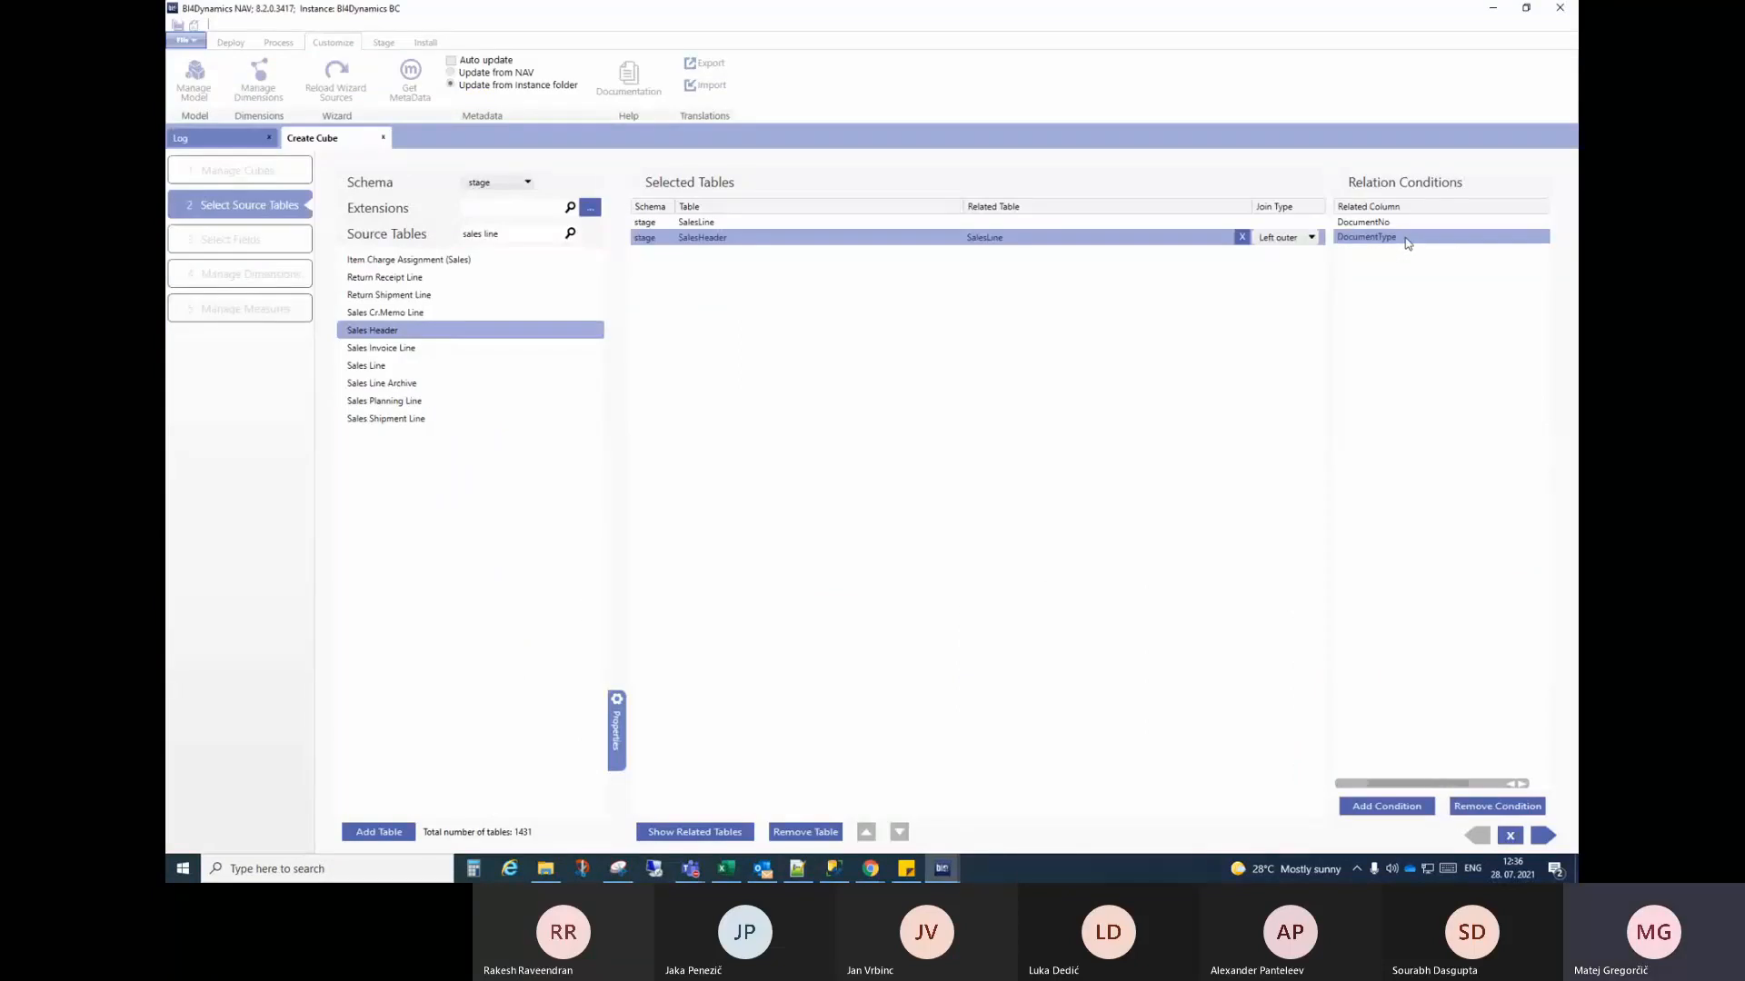
drag(1386, 783, 1319, 778)
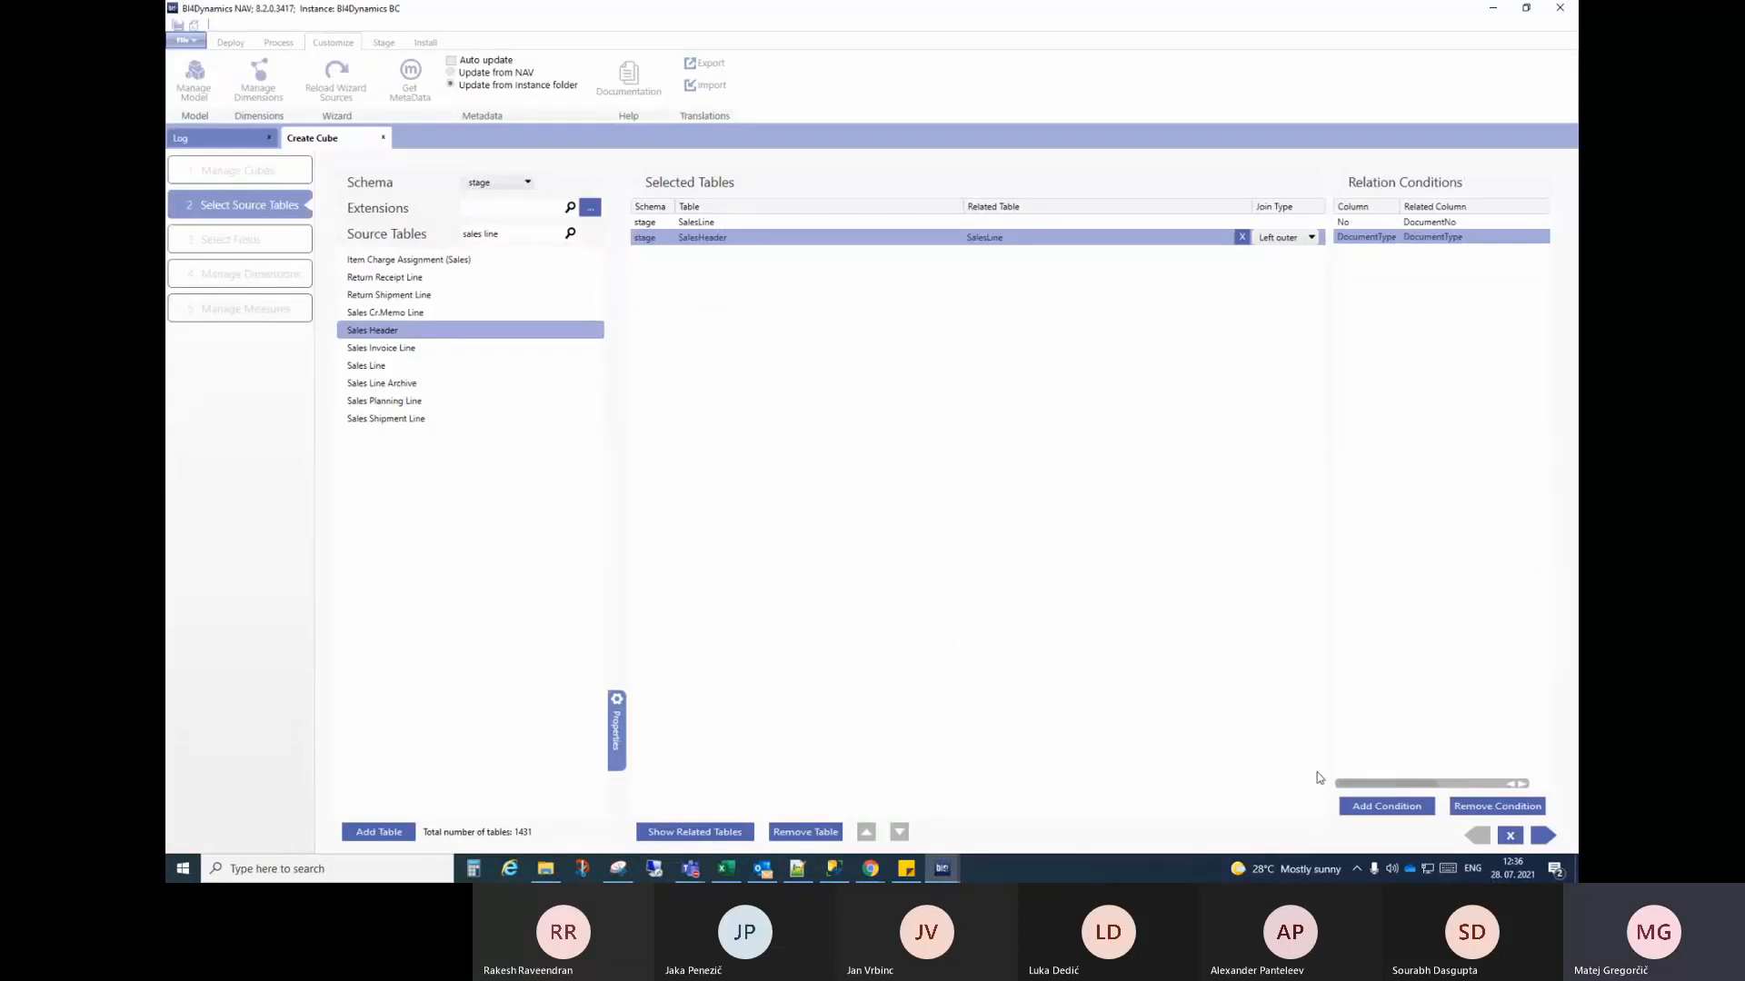
click(1387, 223)
click(1388, 238)
click(1381, 224)
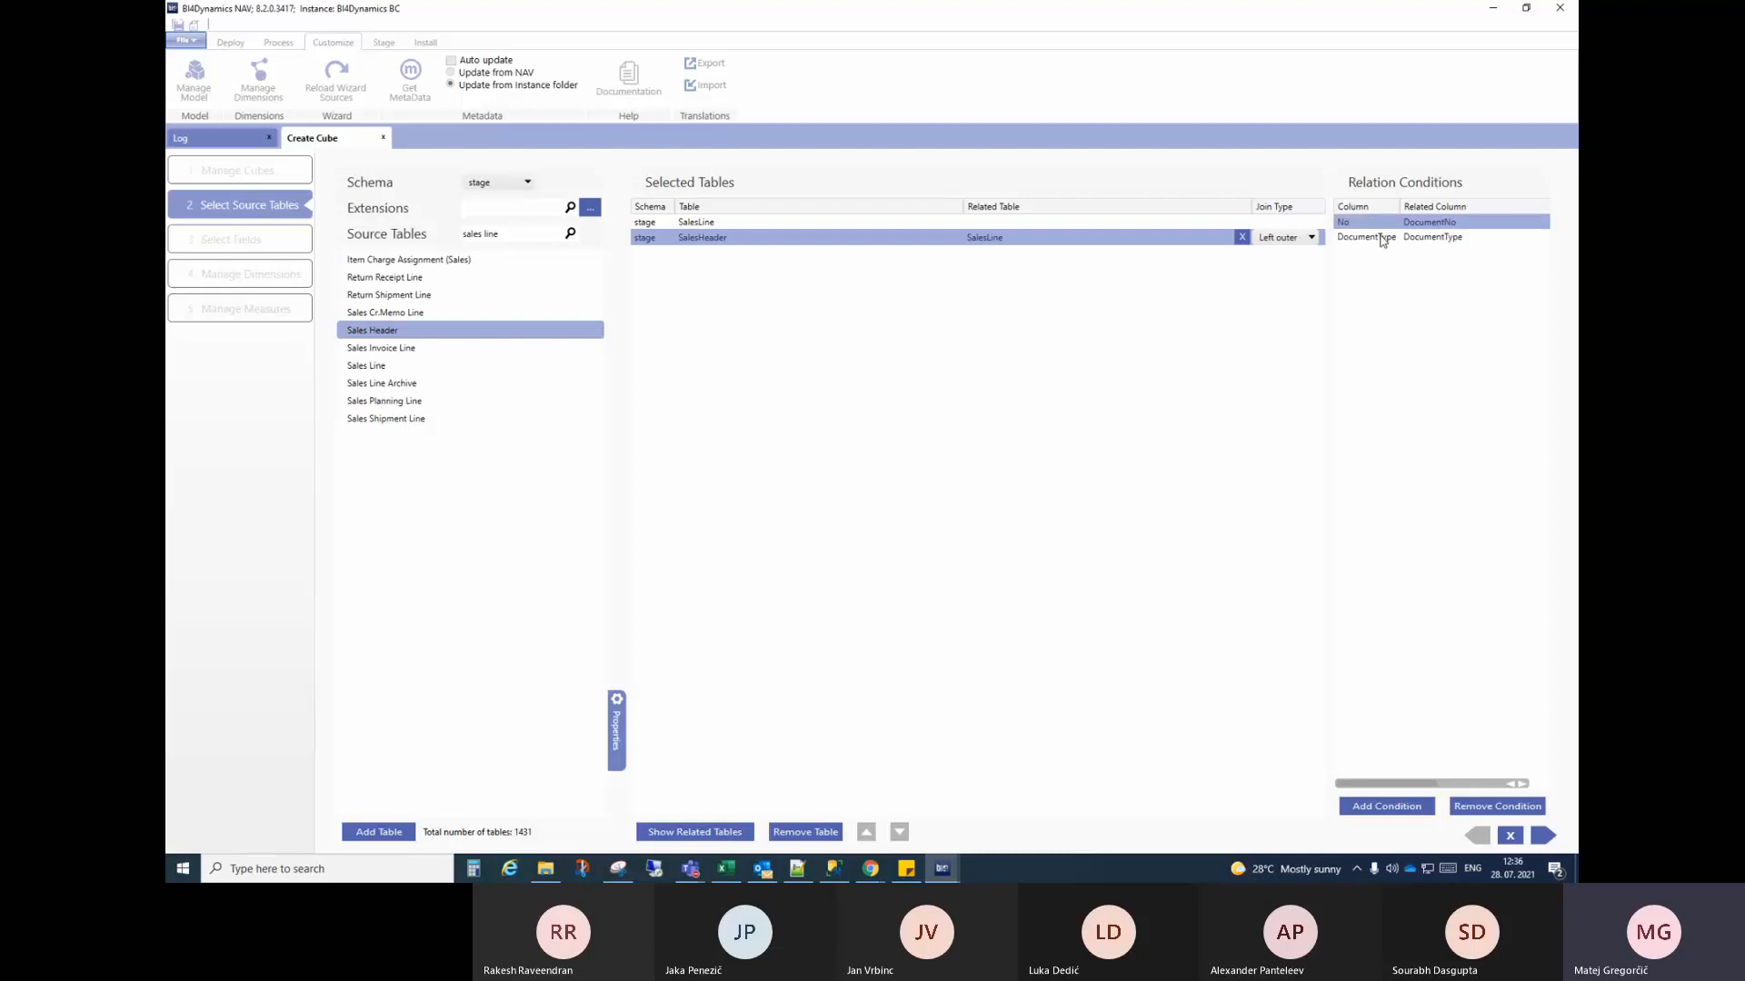
click(1367, 238)
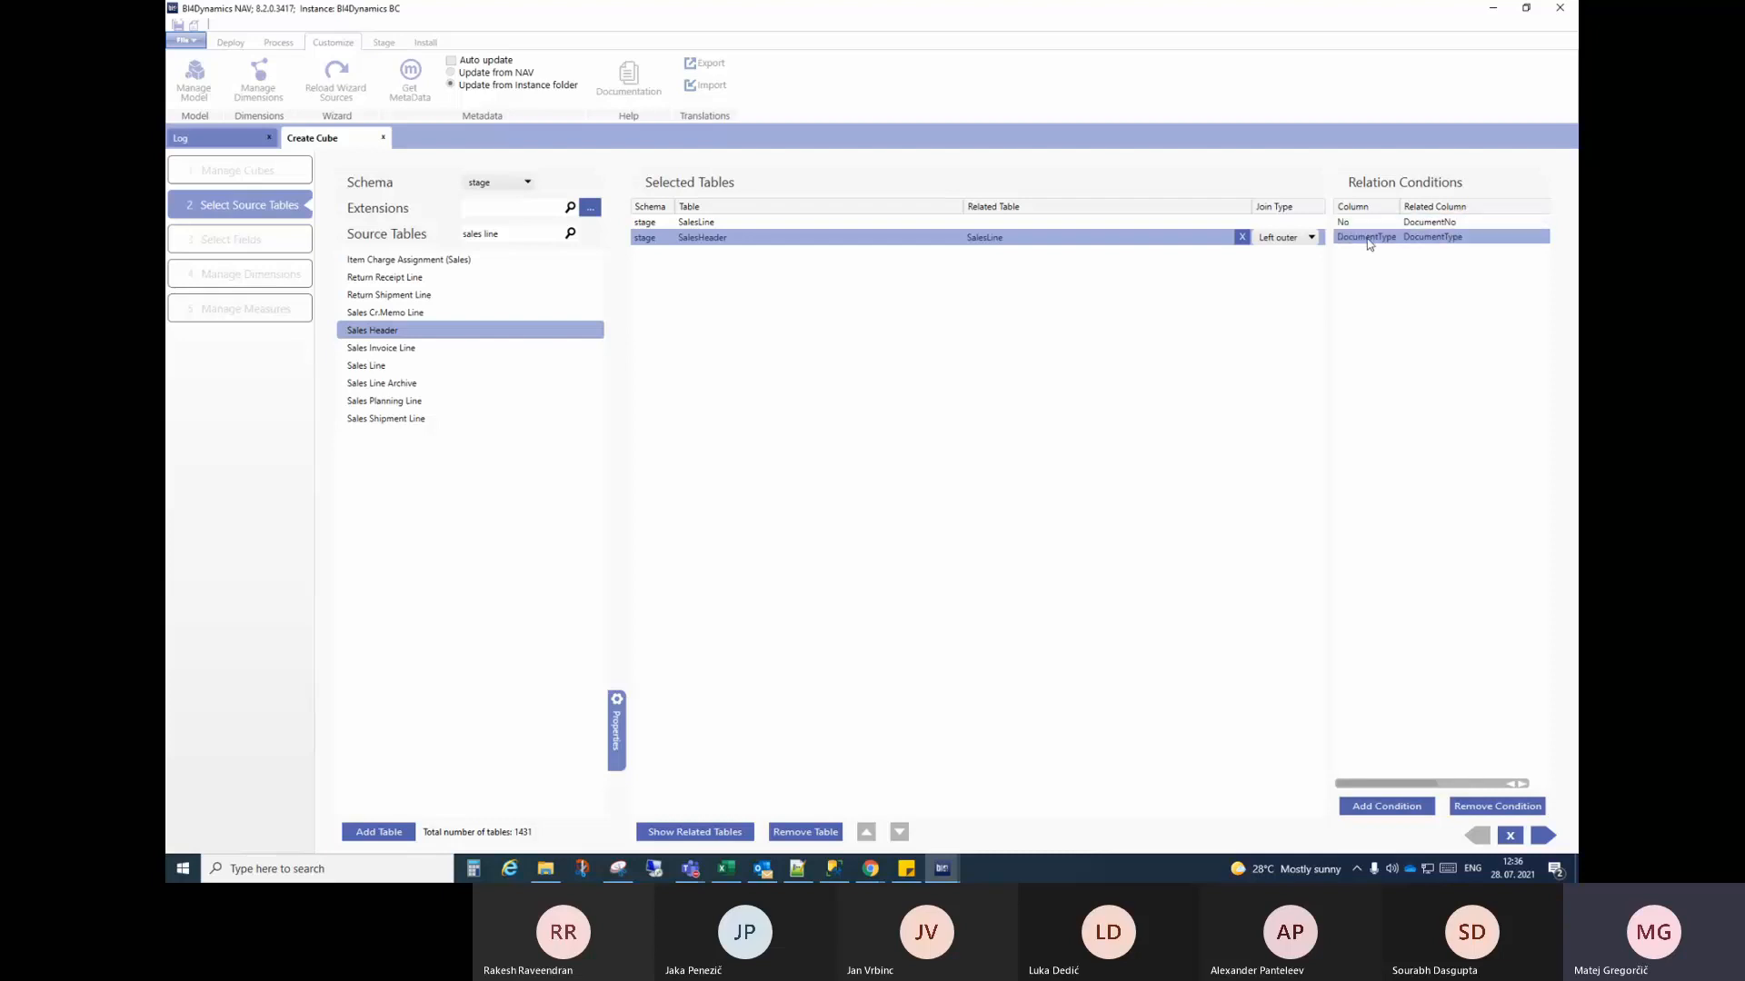
click(1277, 241)
click(1289, 244)
click(1289, 244)
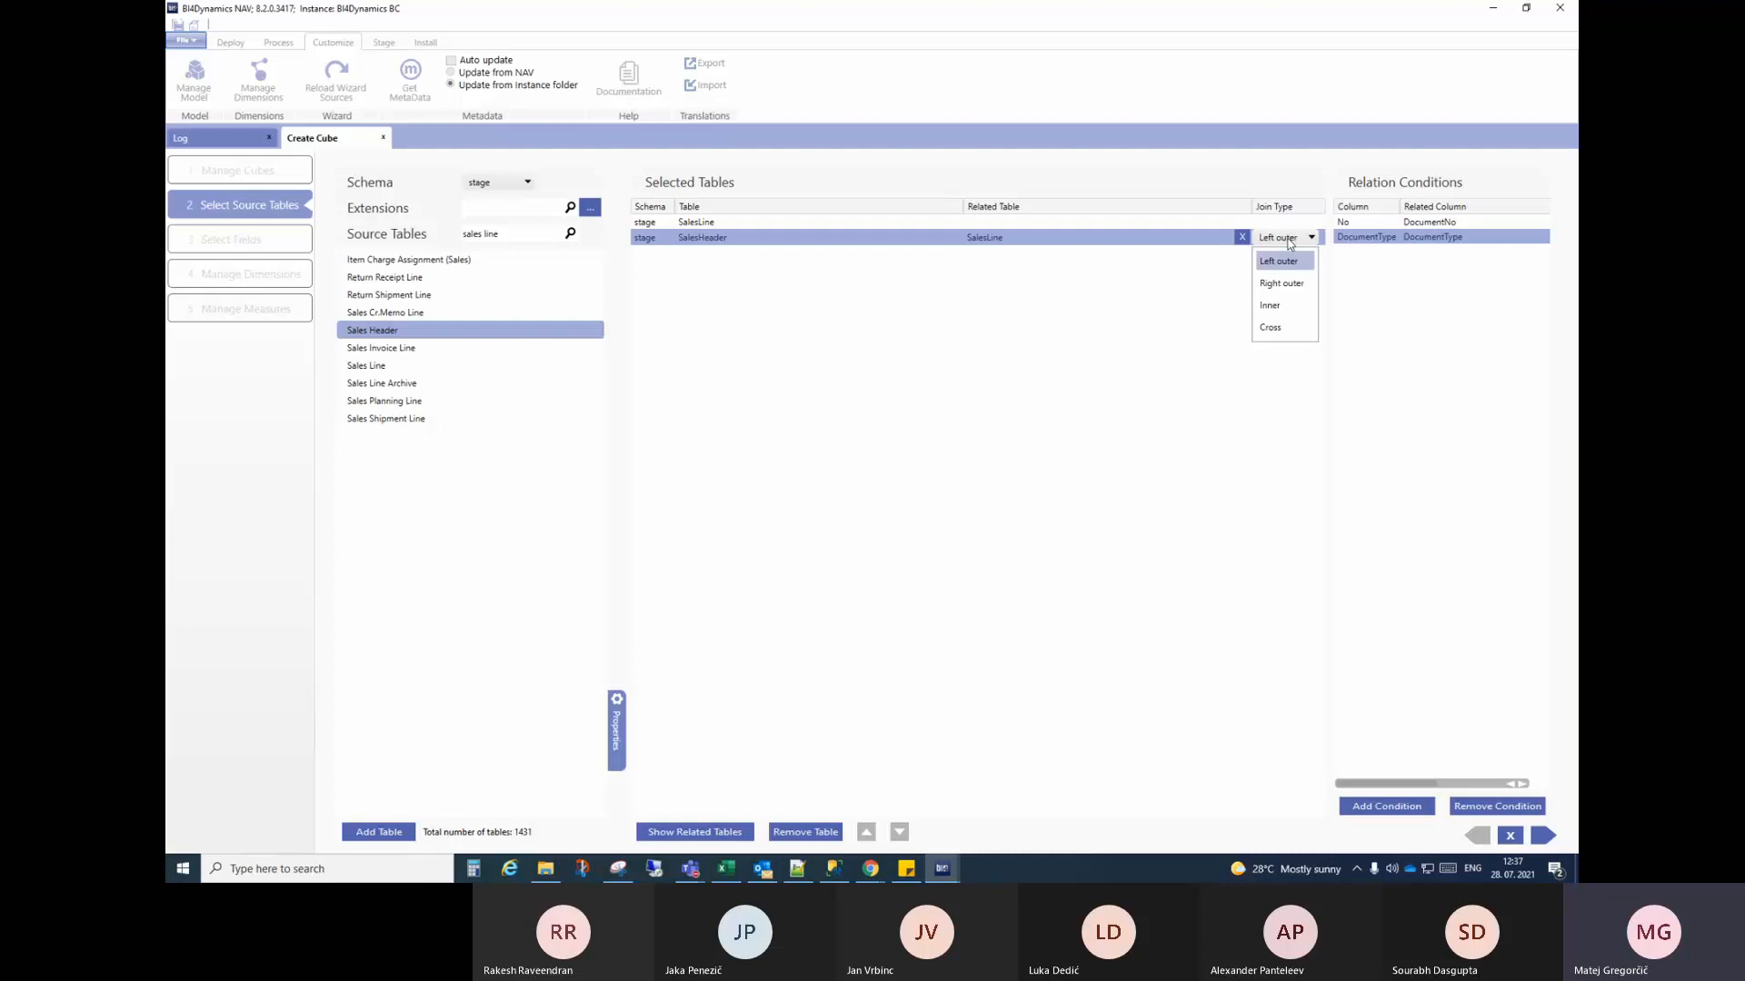
click(1290, 241)
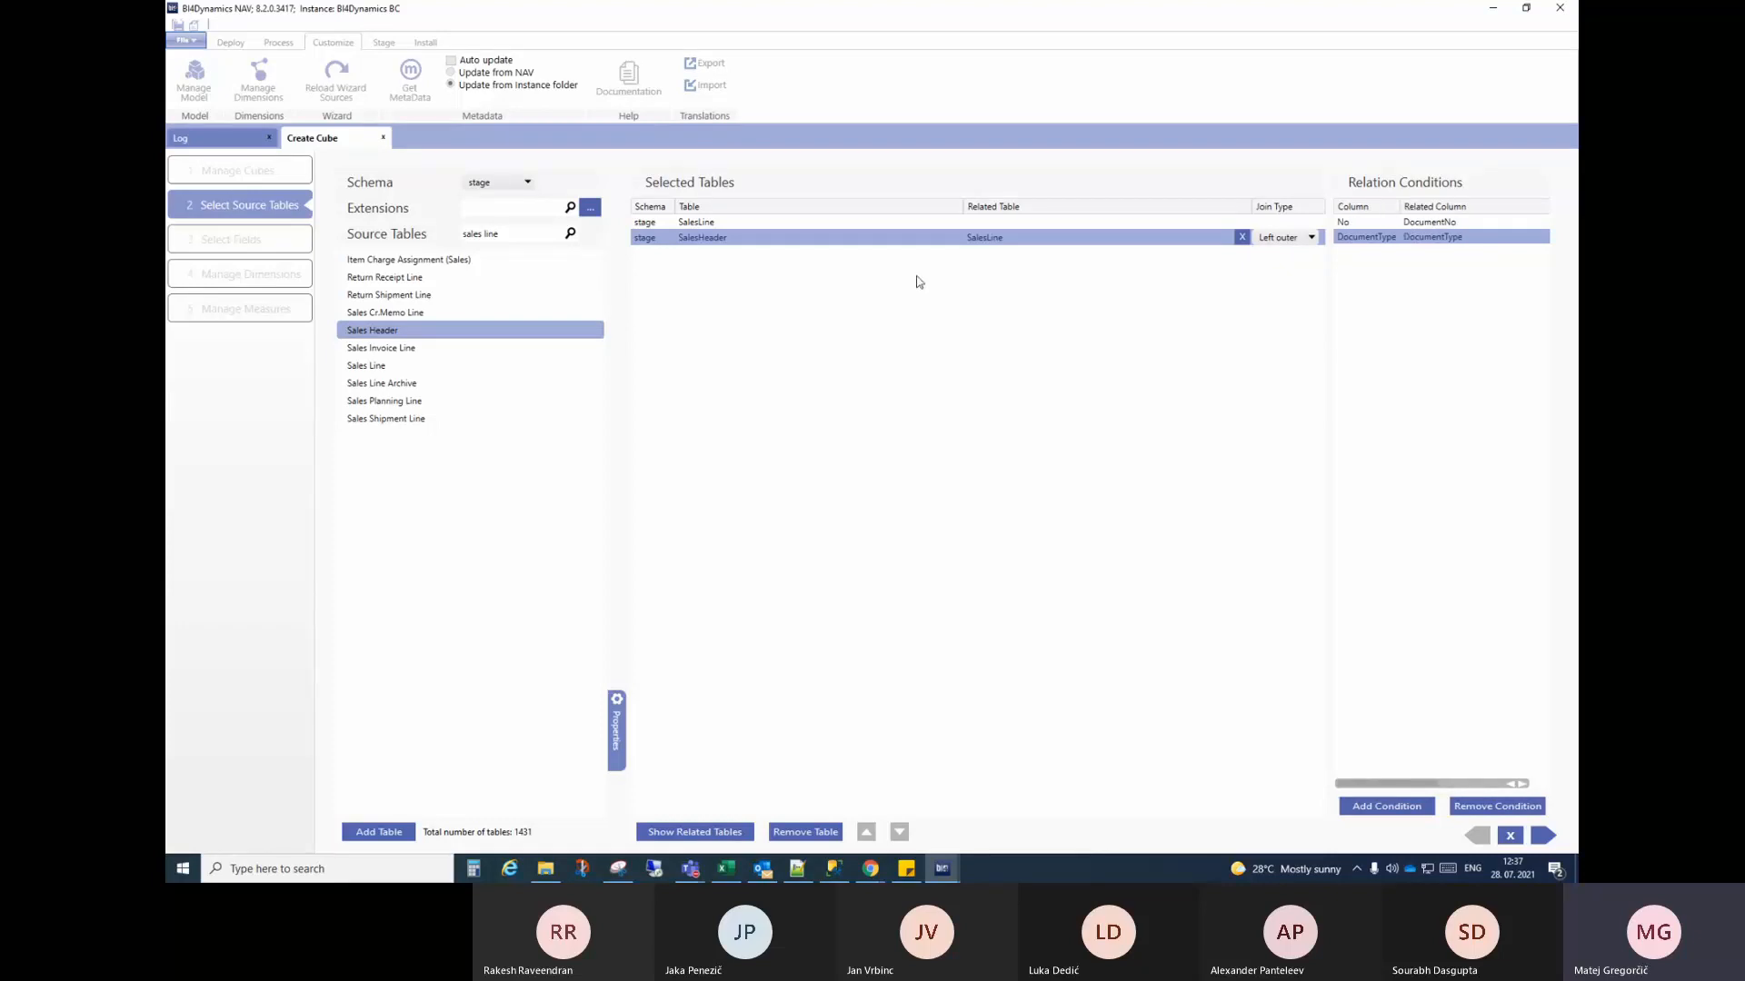
Step: Compare the SalesLine and SalesHeader entries among the selected tables, and list the tables related to SalesHeader
click(815, 222)
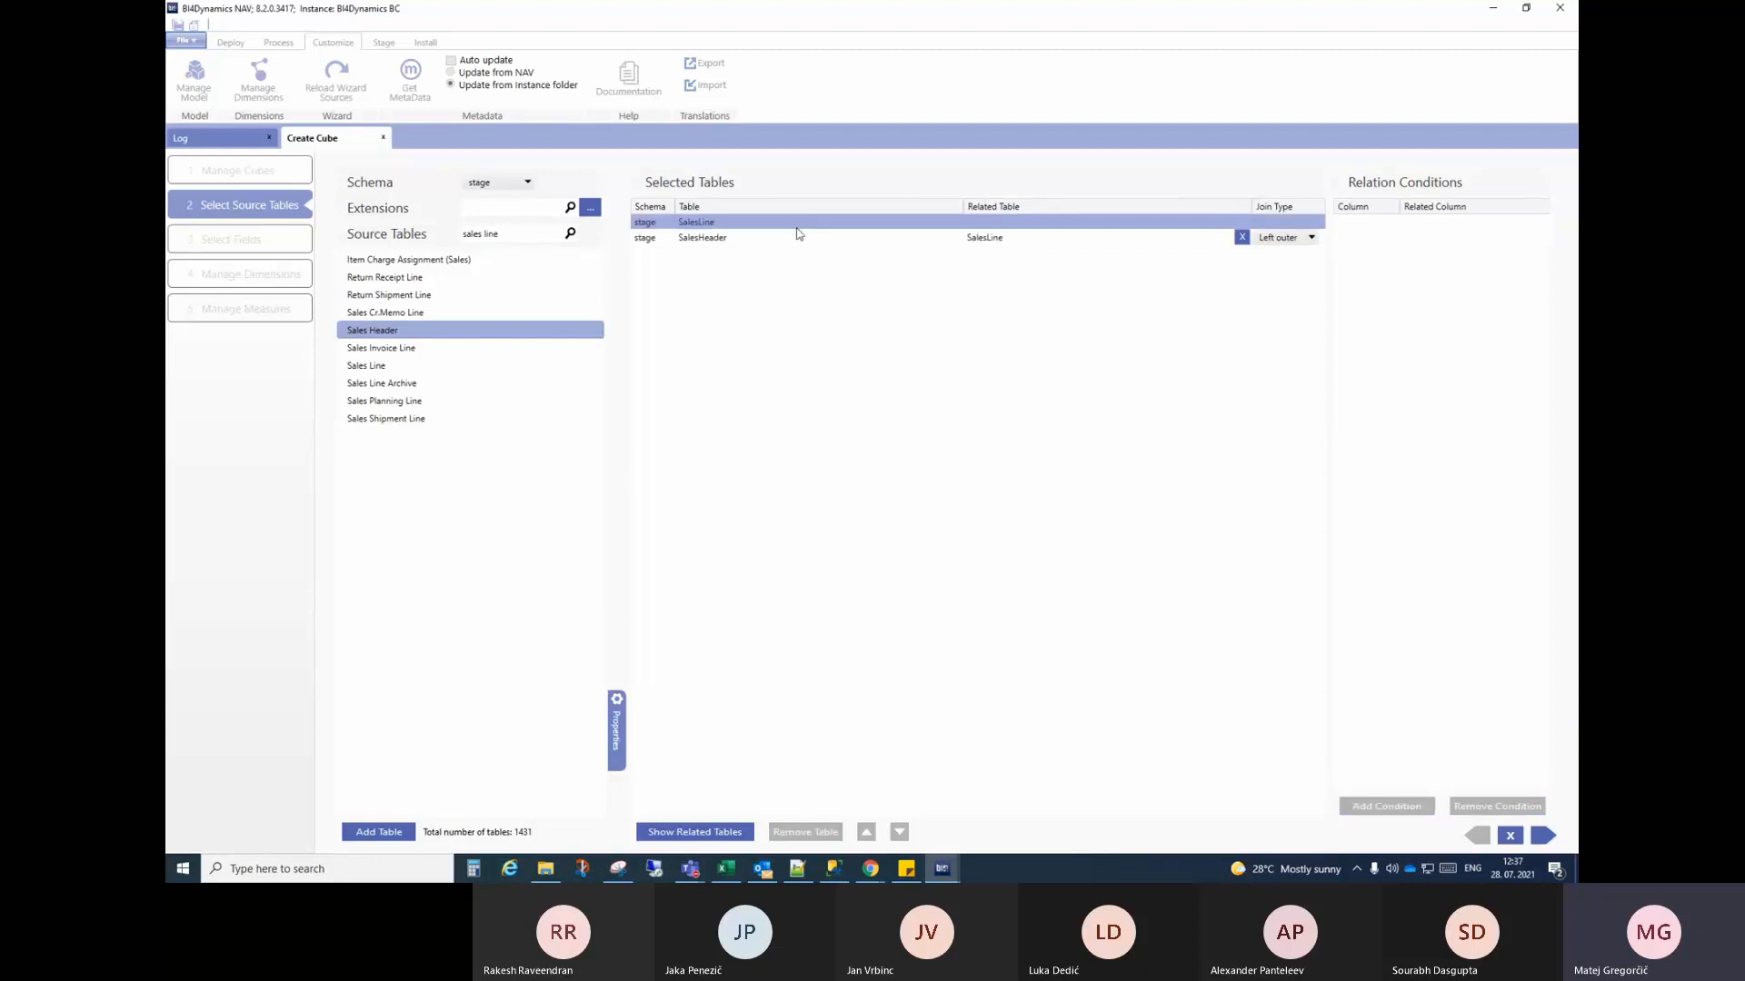
click(796, 238)
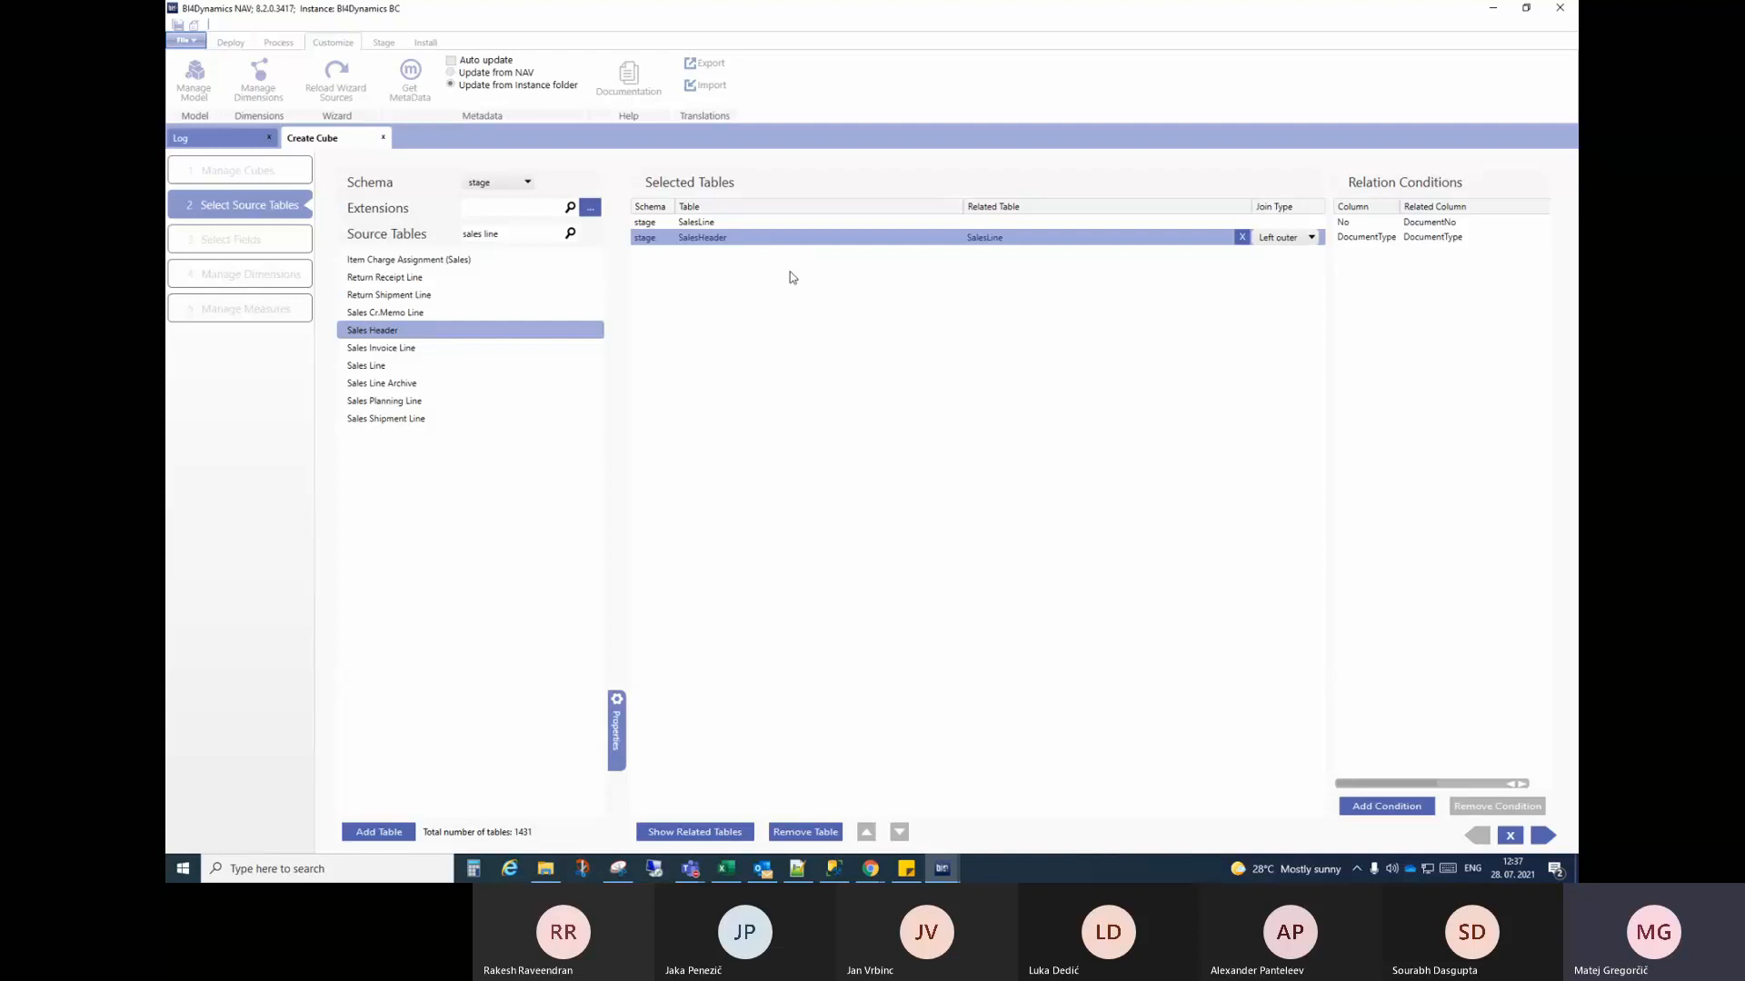
click(724, 224)
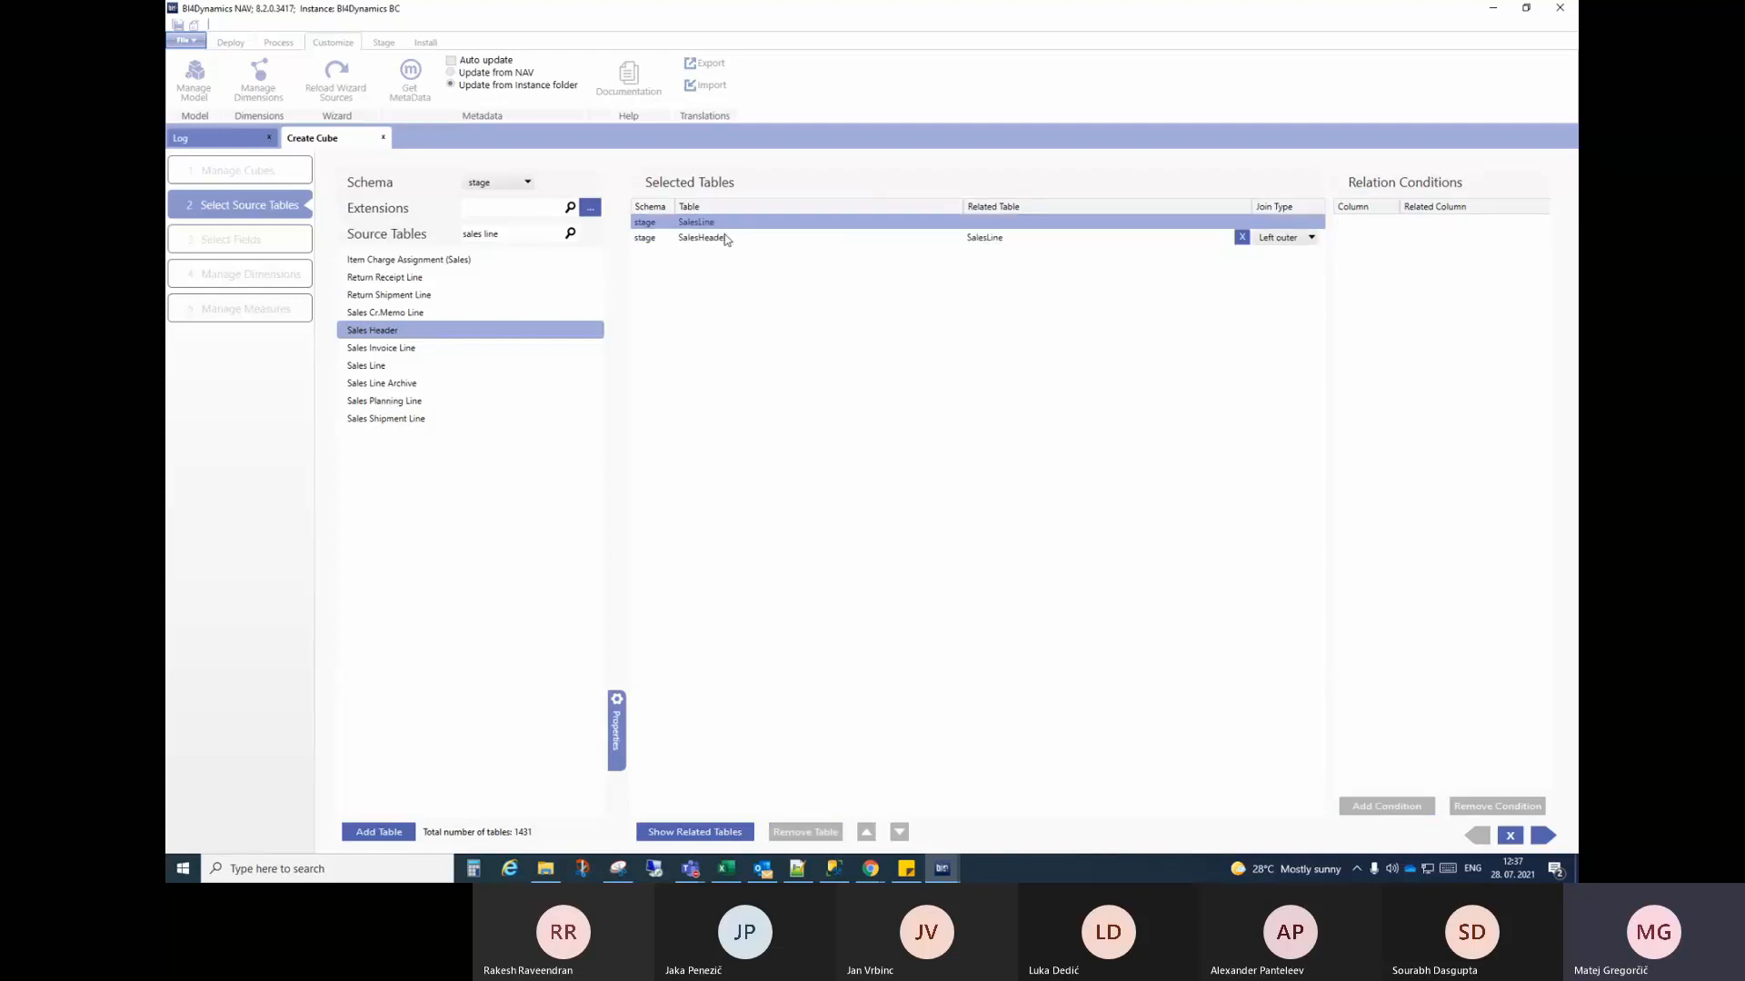
click(727, 239)
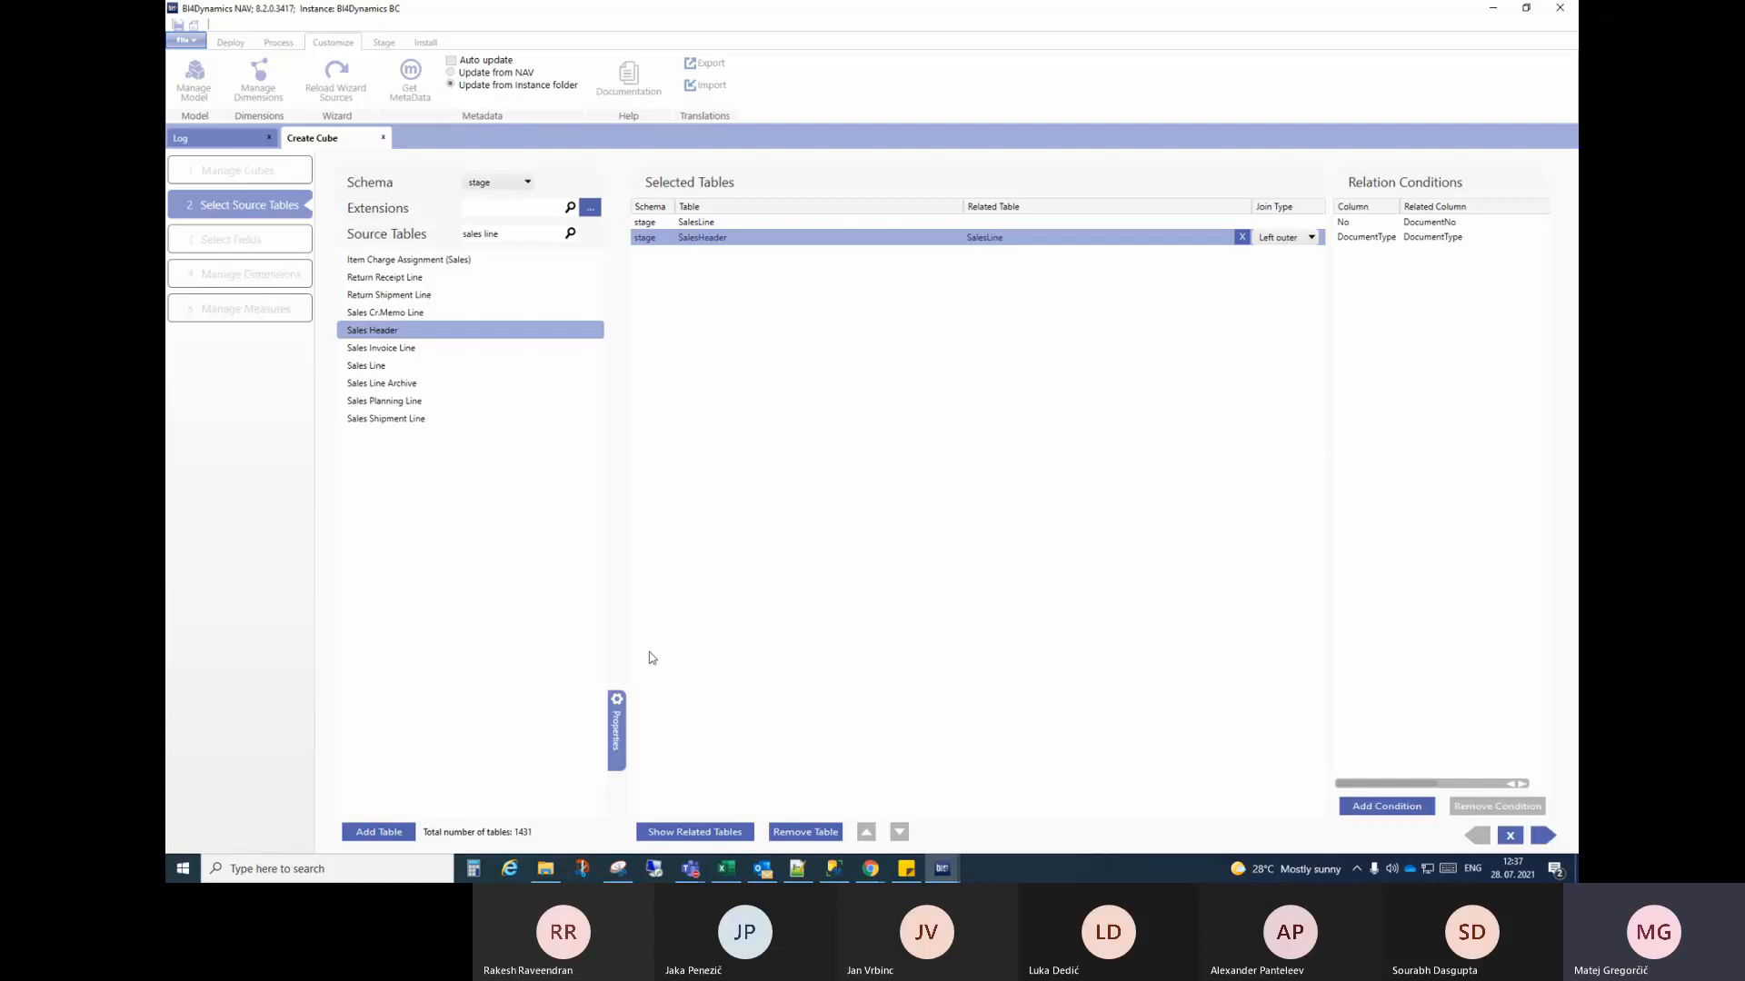
click(643, 831)
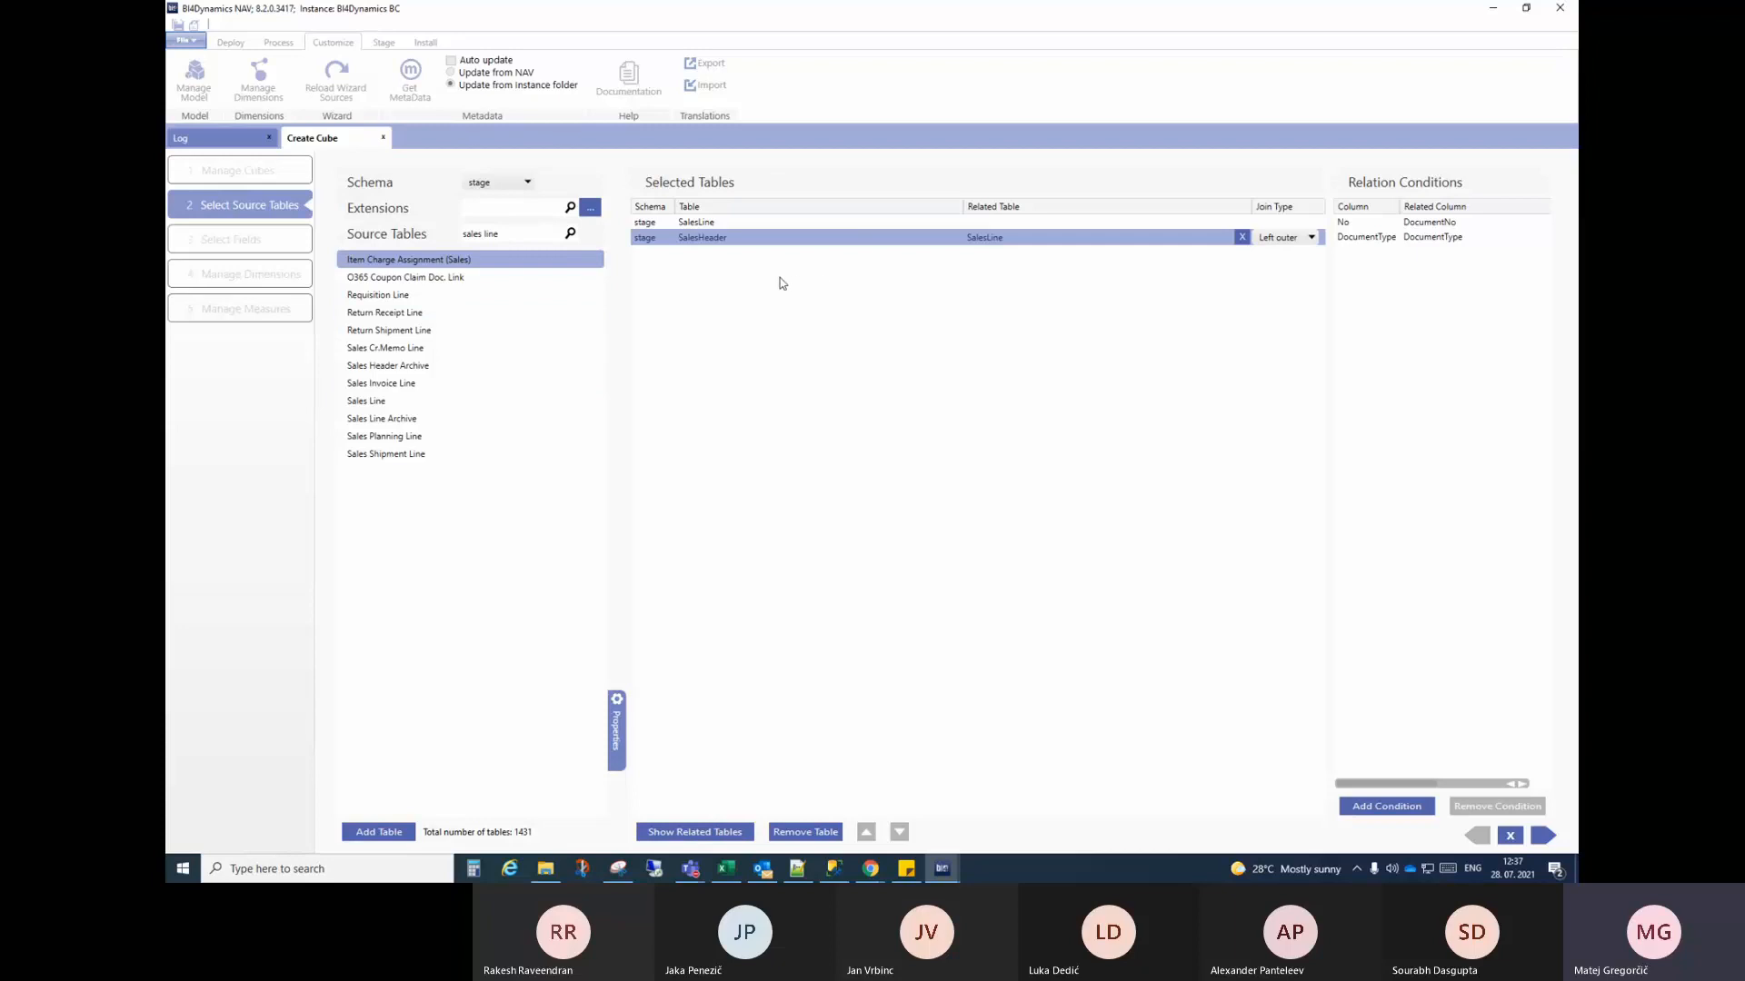
click(736, 223)
click(735, 238)
Step: Proceed to field selection for the fact table and browse the available fields, briefly filtering to only the selected ones
click(1542, 835)
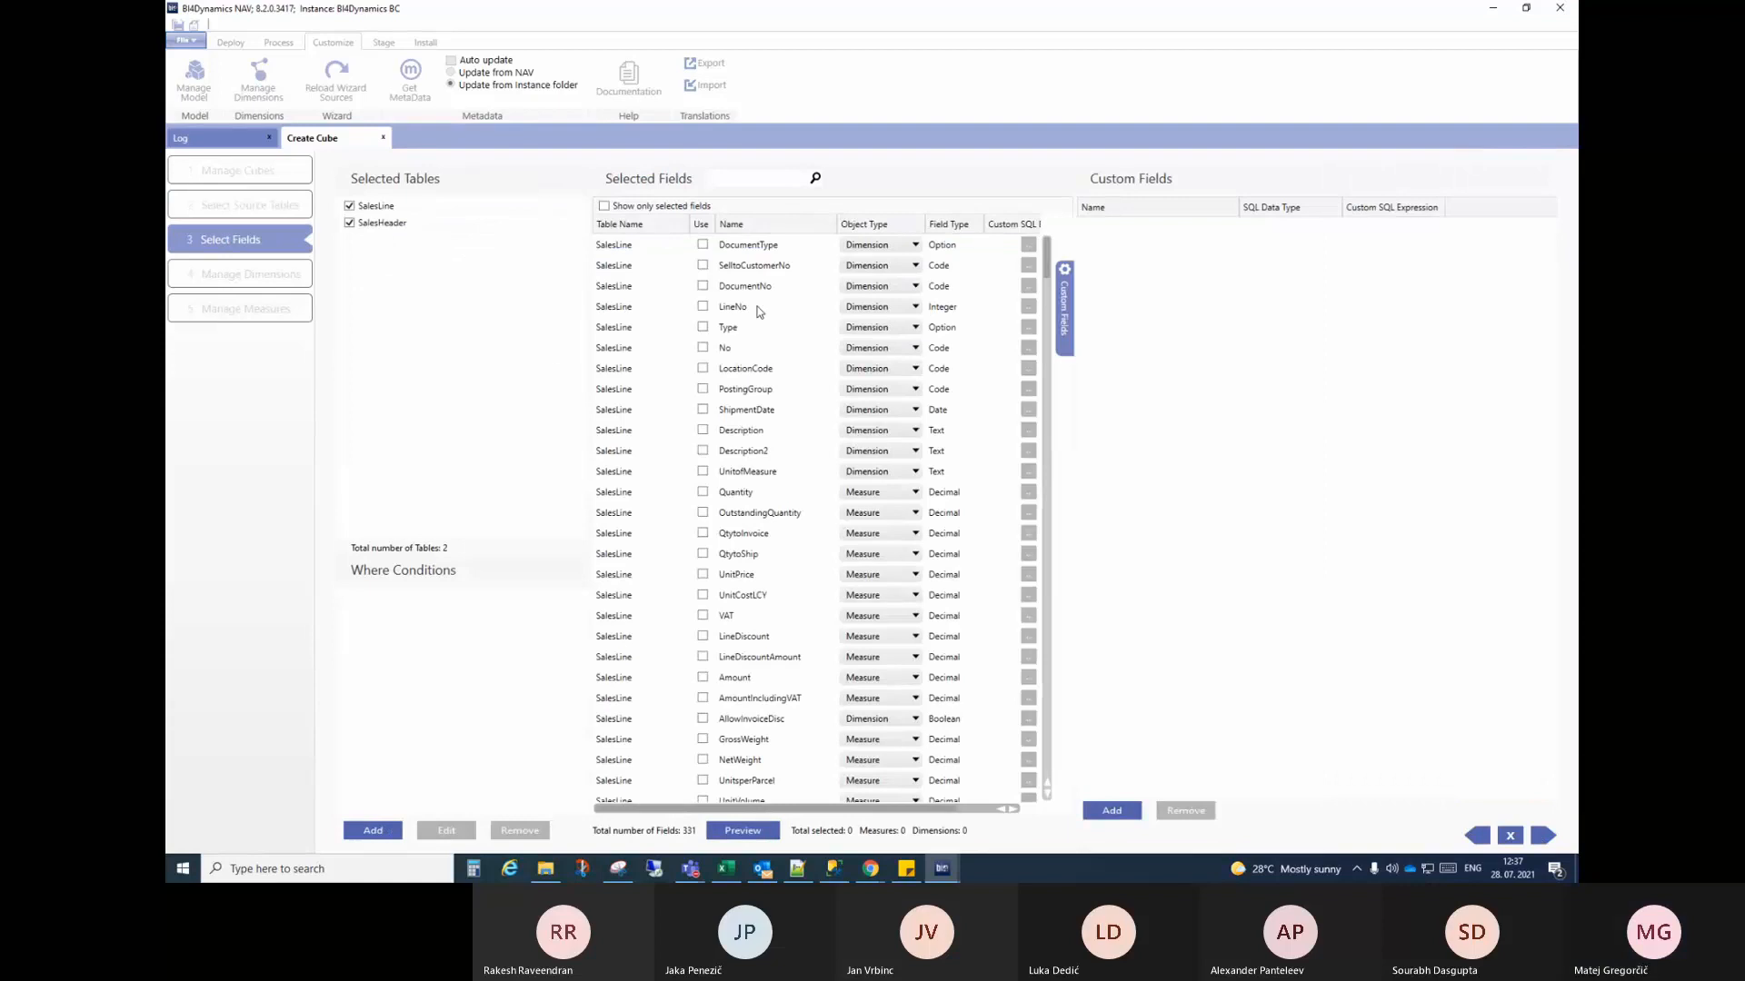
scroll(766, 317, down, 15)
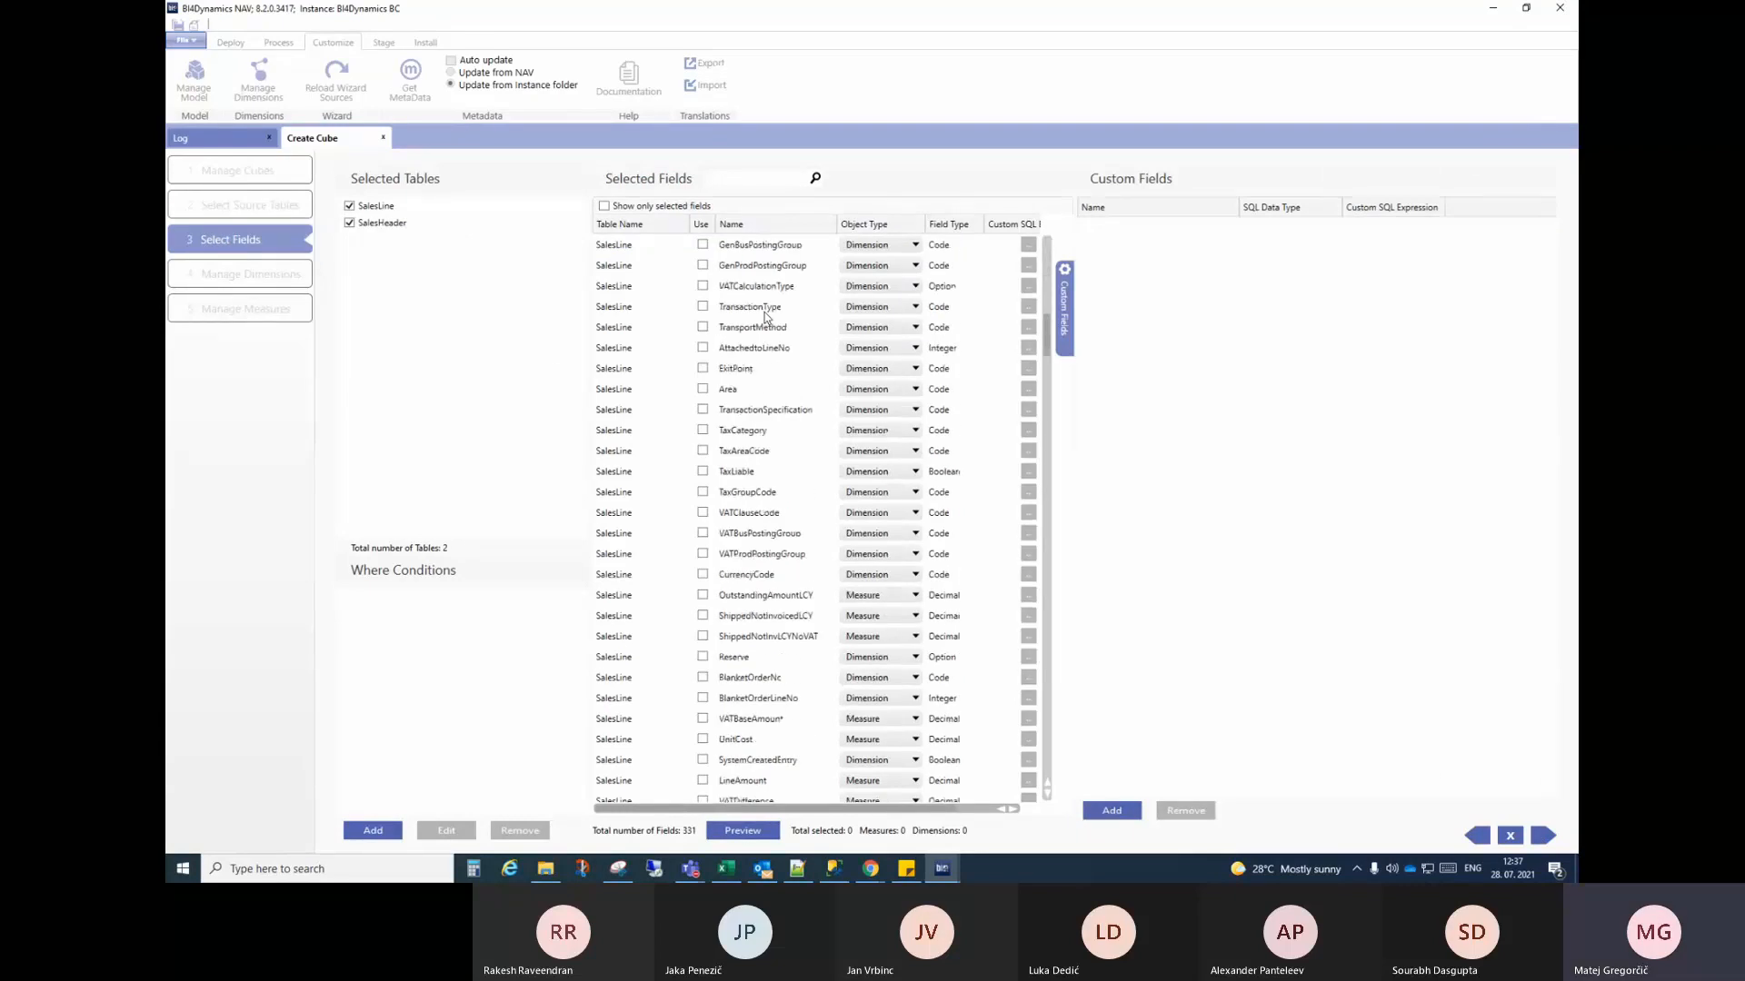
click(605, 206)
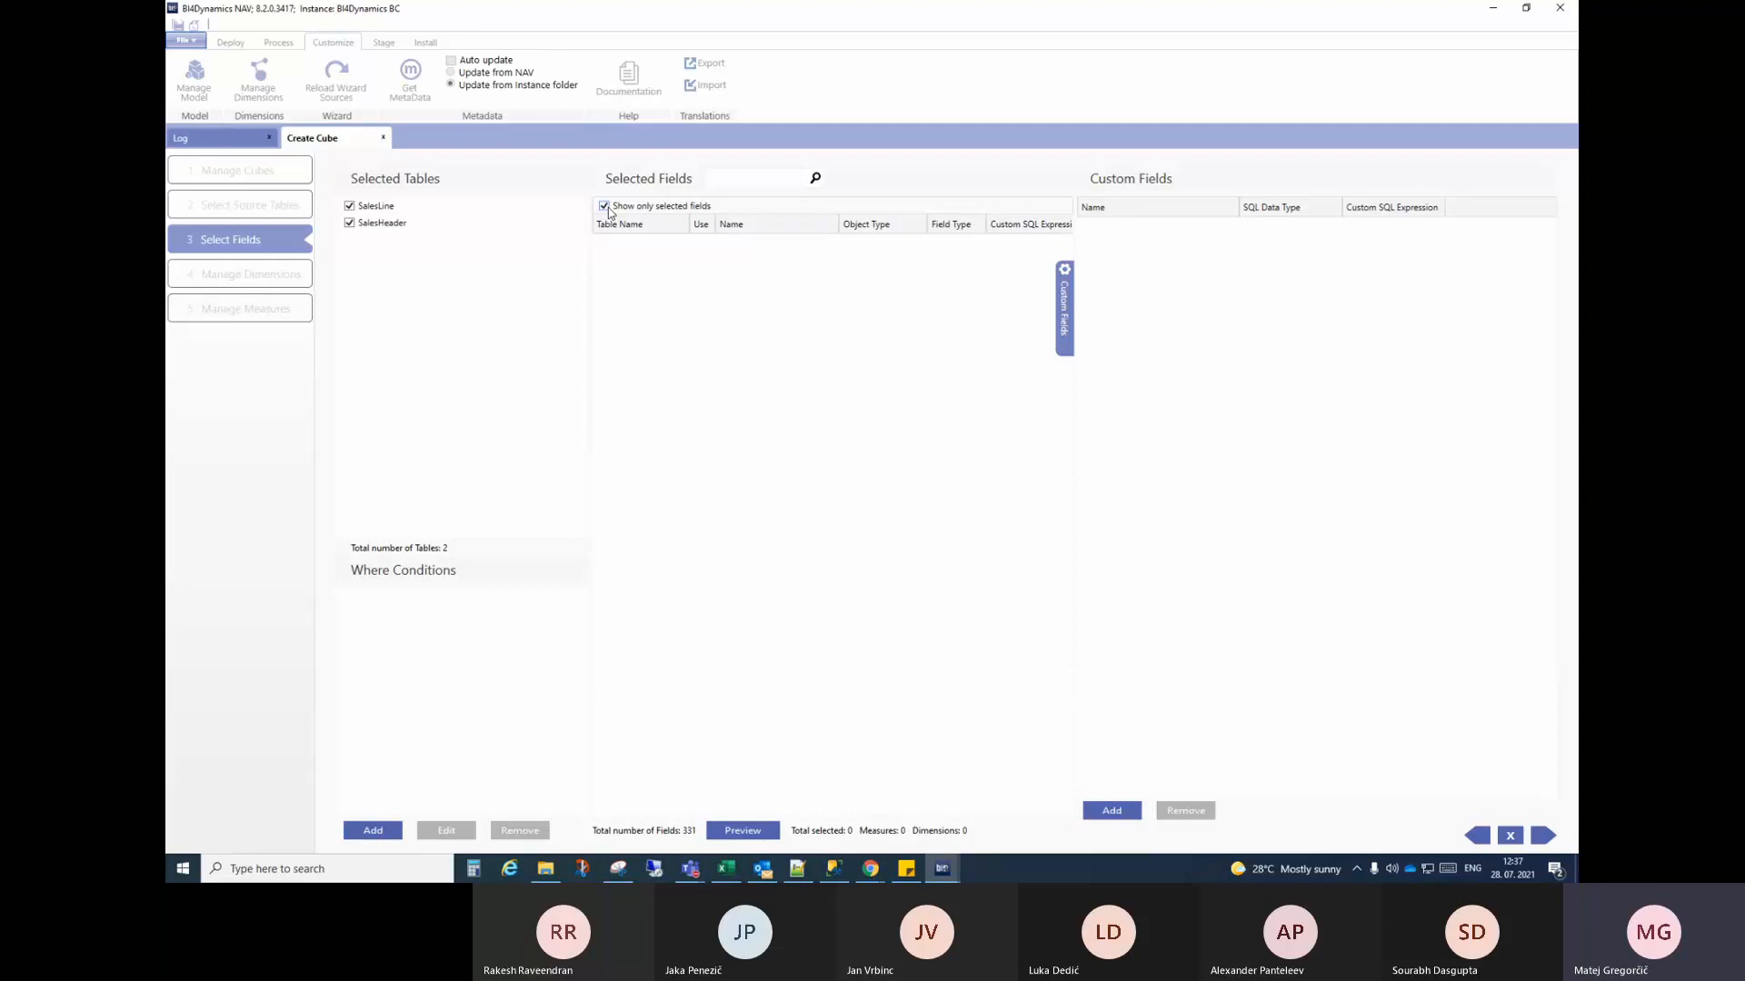
click(605, 206)
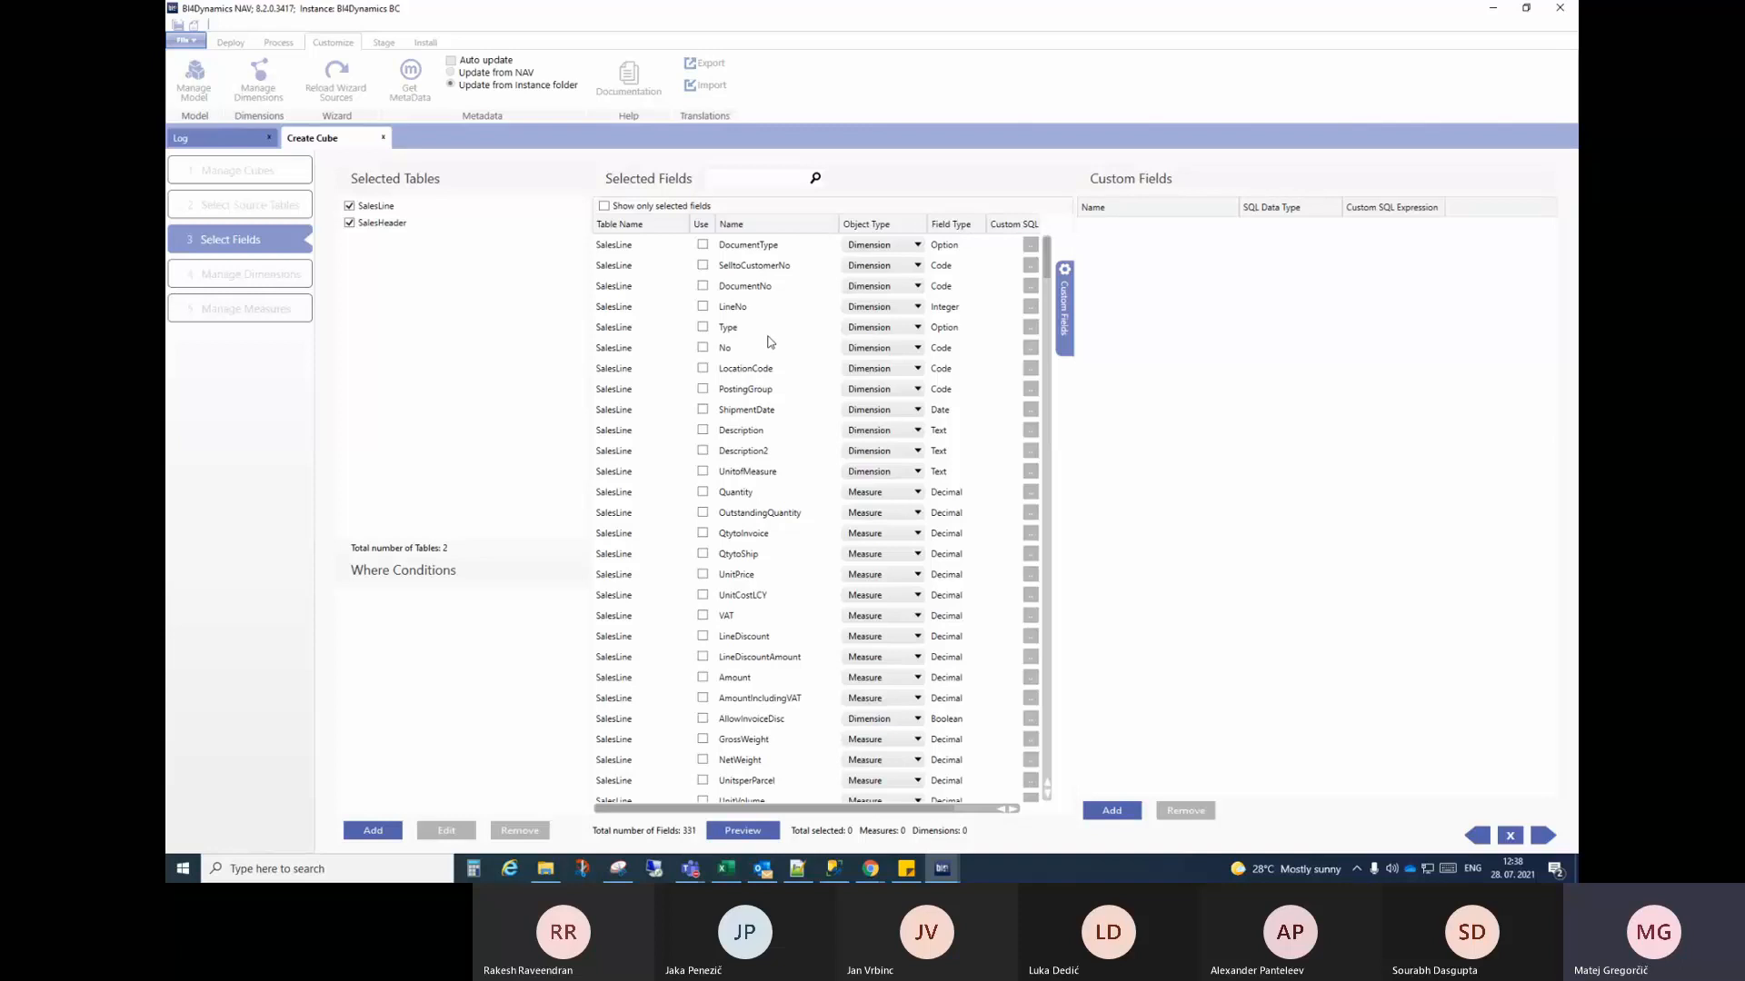
Step: Include the SalesLine fields Quantity, OutstandingQuantity, QtytoInvoice, QtytoShip and Amount as measures of the fact table
scroll(768, 364, down, 20)
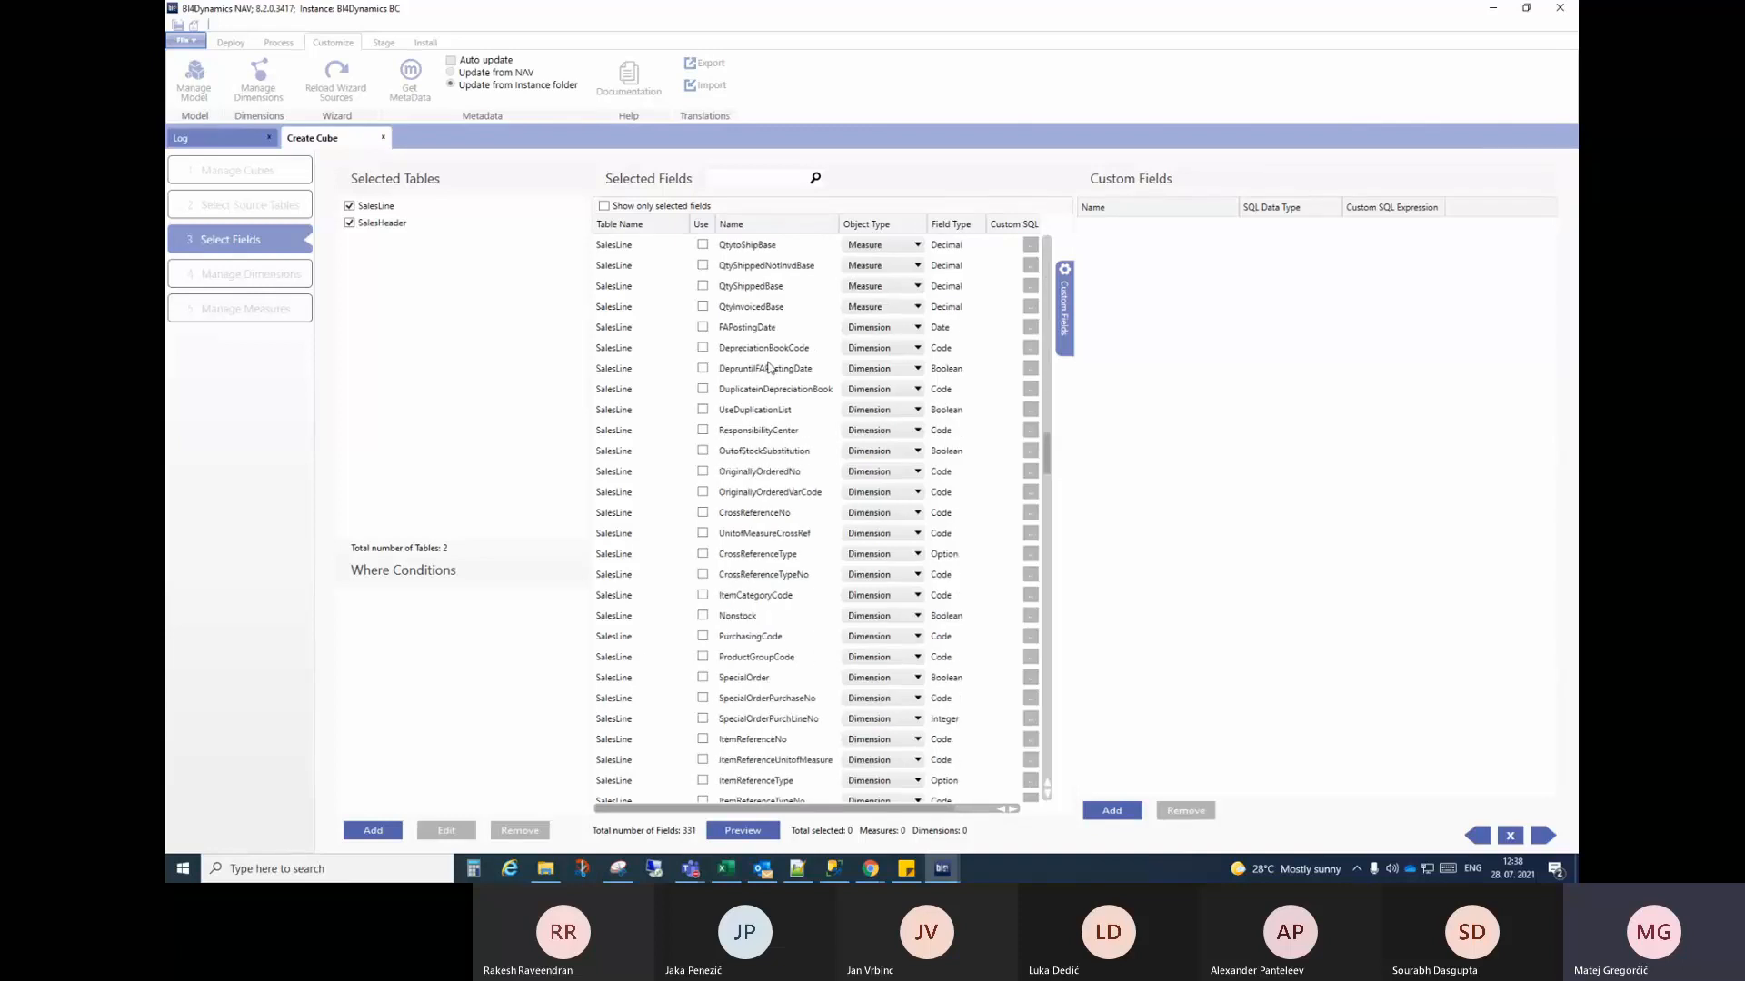
scroll(769, 368, down, 20)
scroll(769, 368, up, 20)
scroll(769, 368, up, 20)
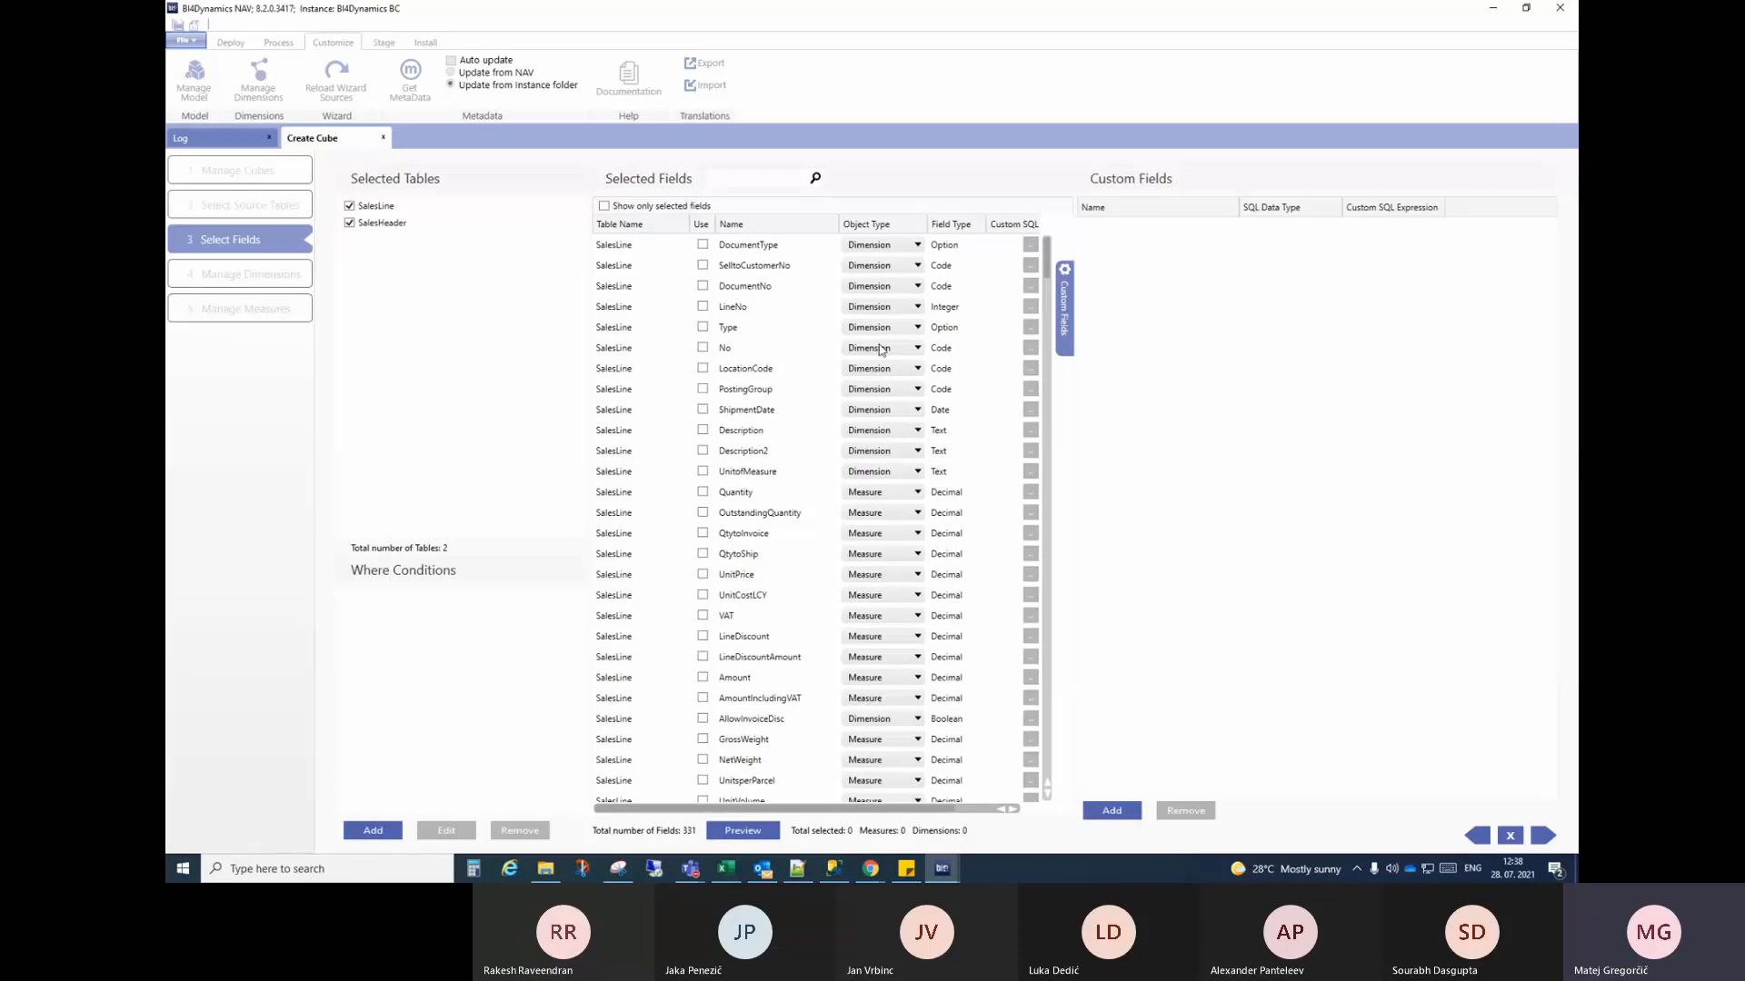
scroll(760, 493, down, 2)
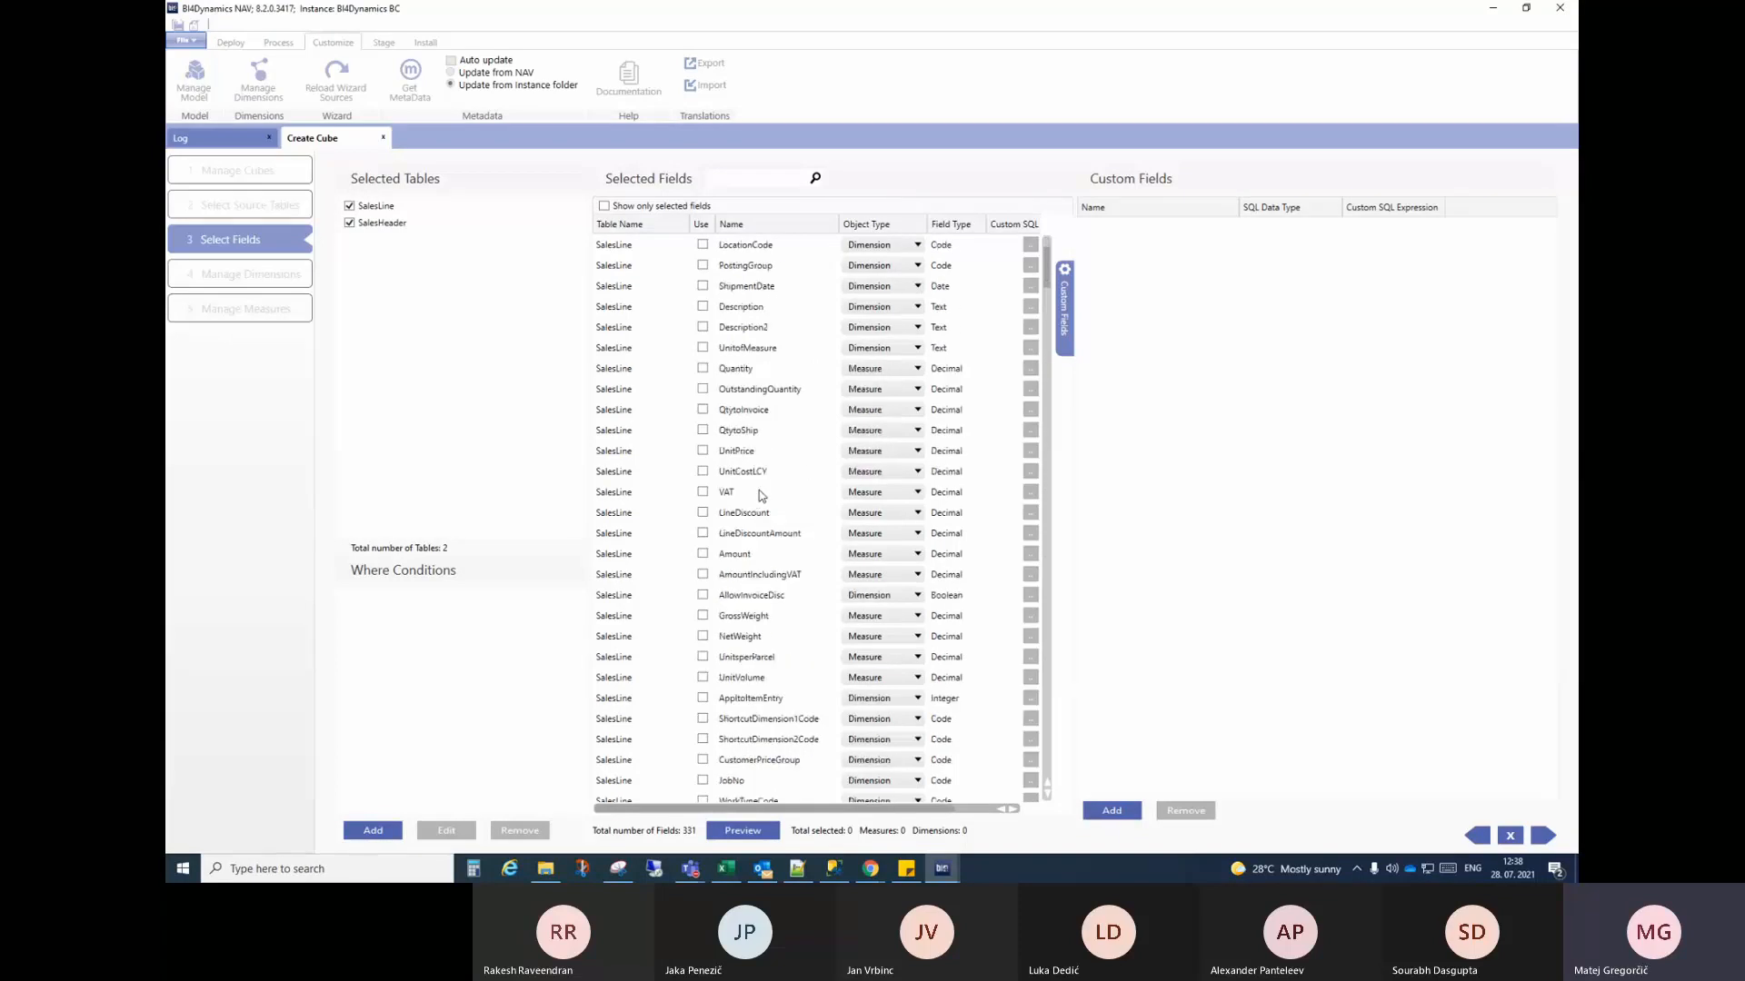
click(702, 370)
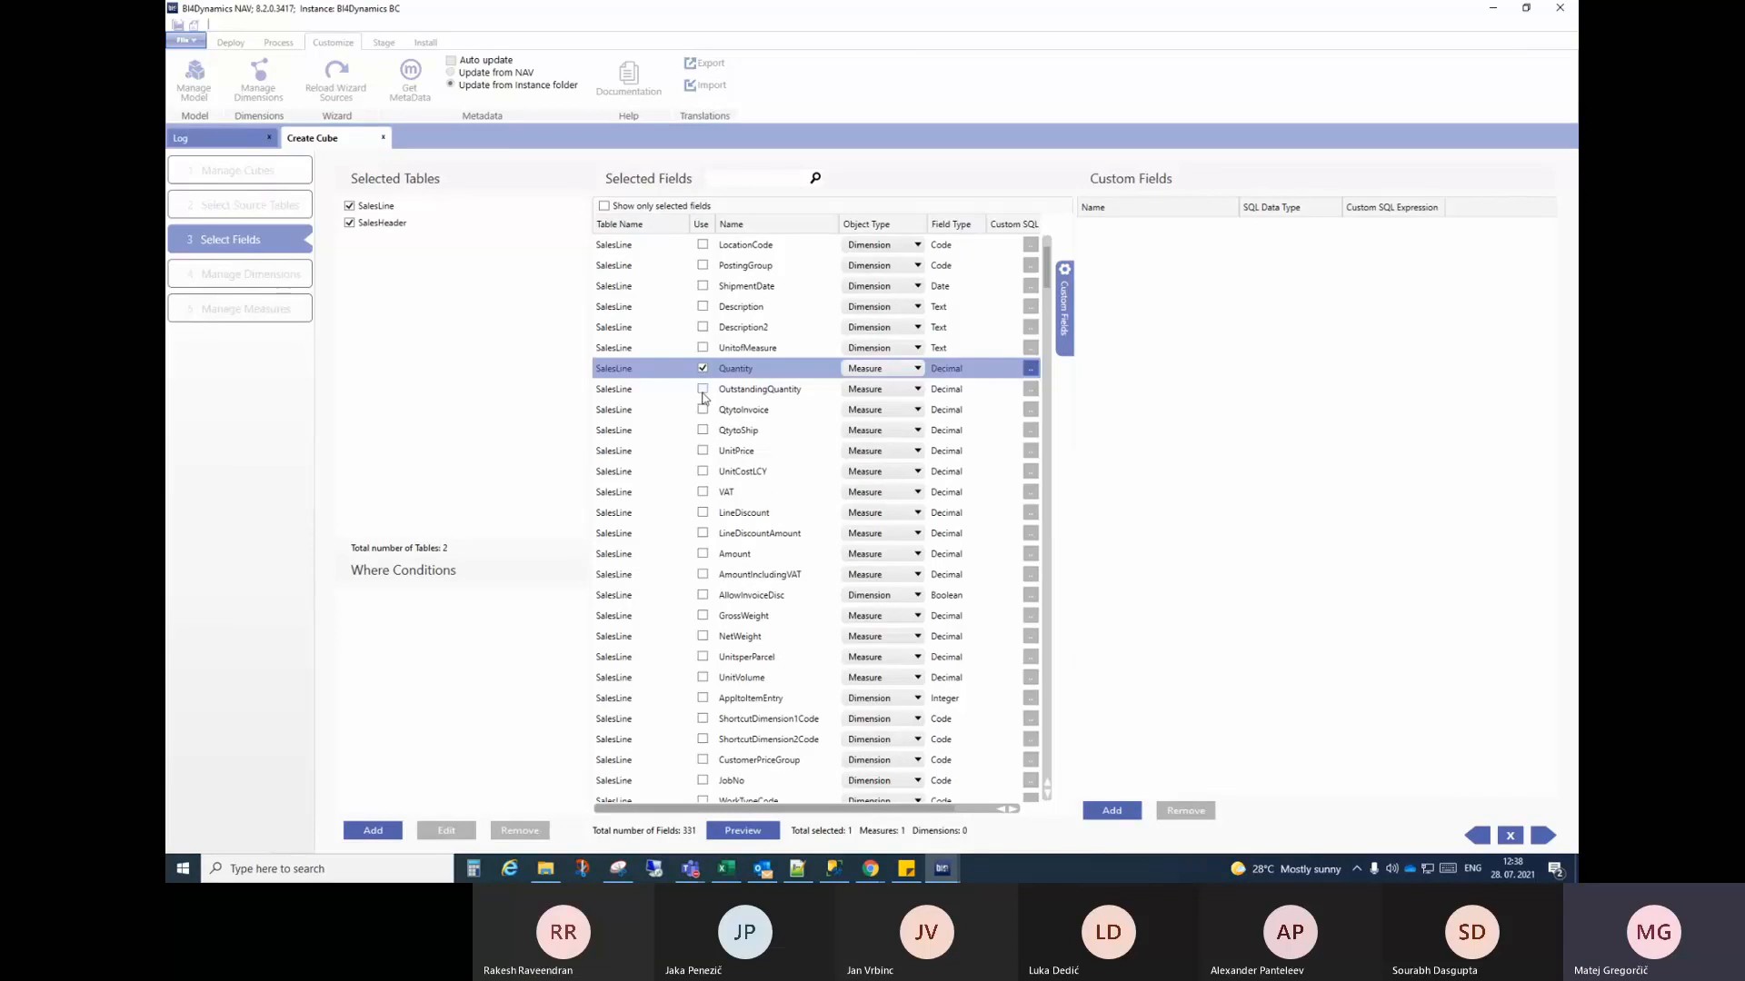
click(702, 390)
click(702, 410)
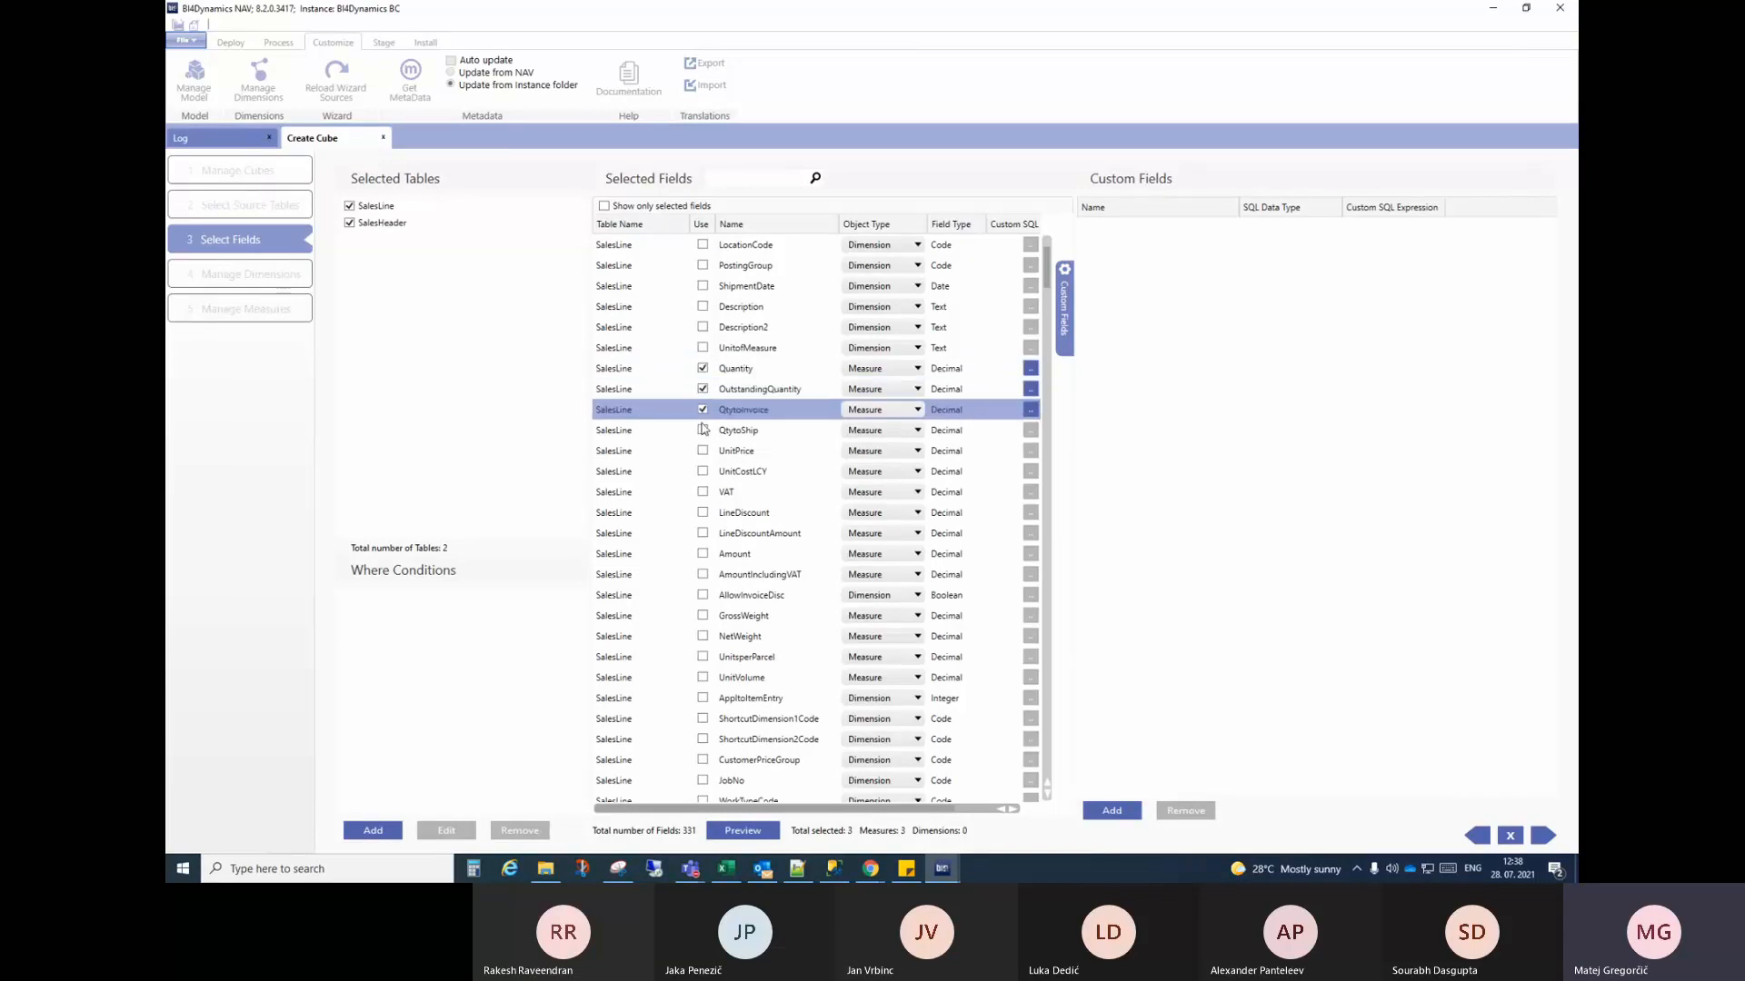
click(703, 431)
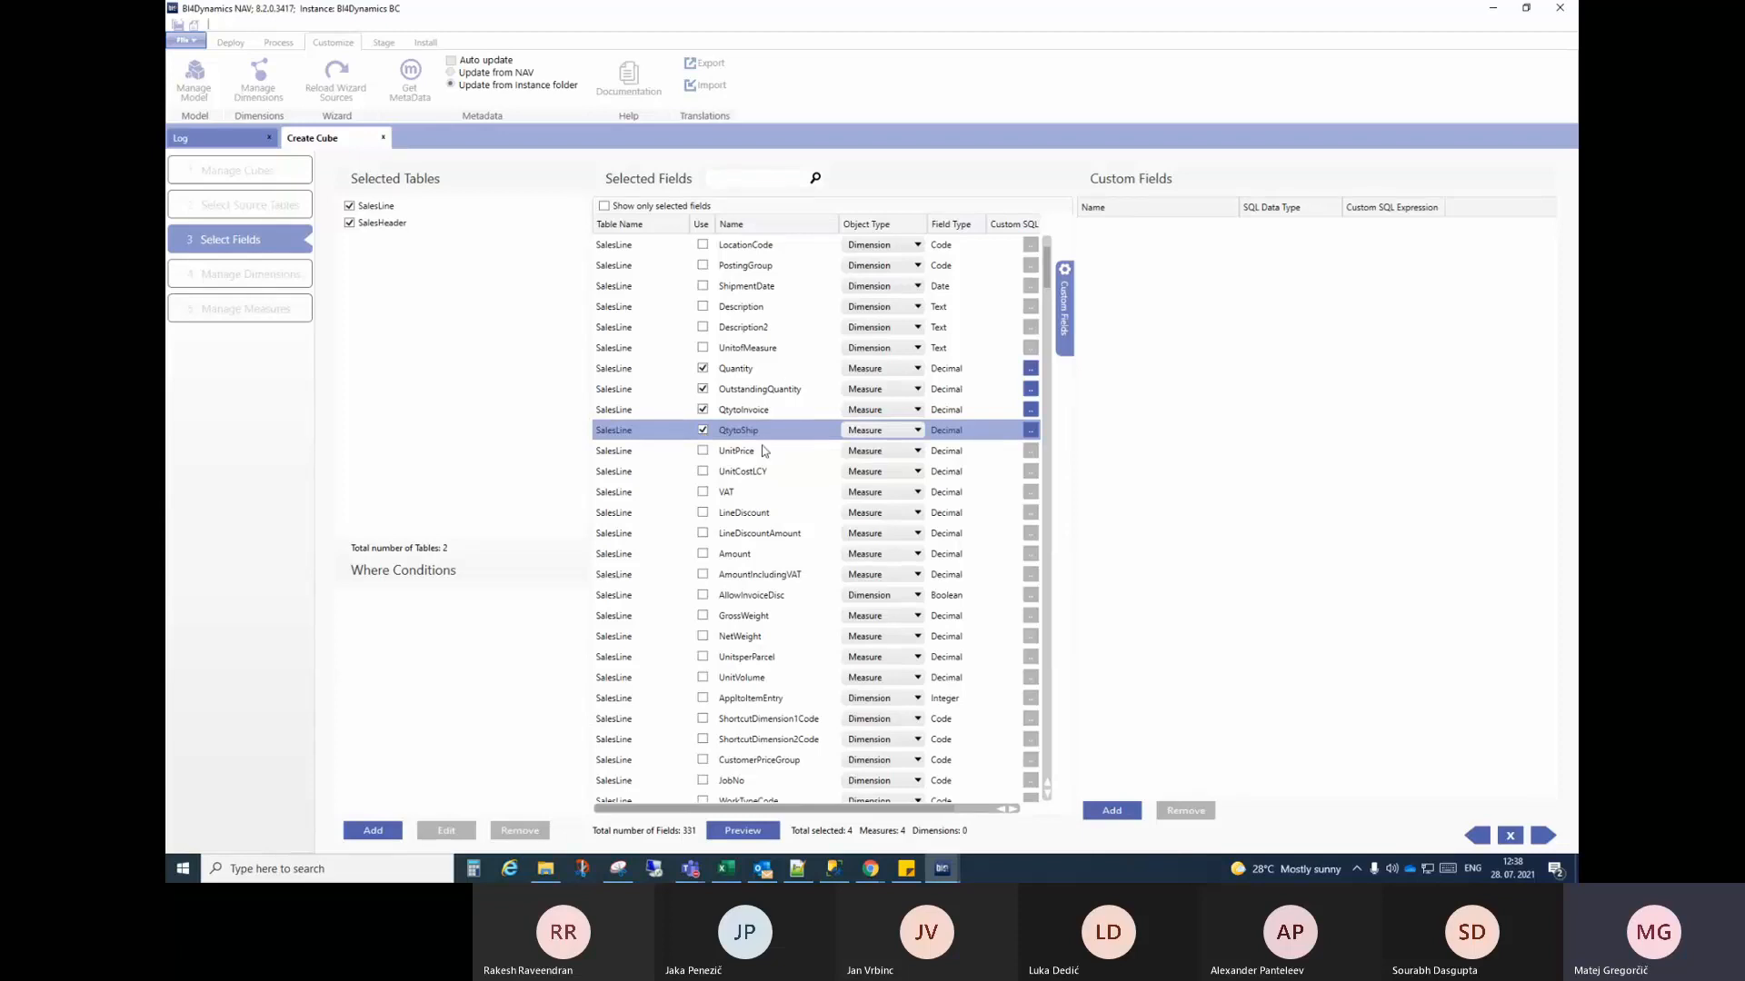
click(703, 554)
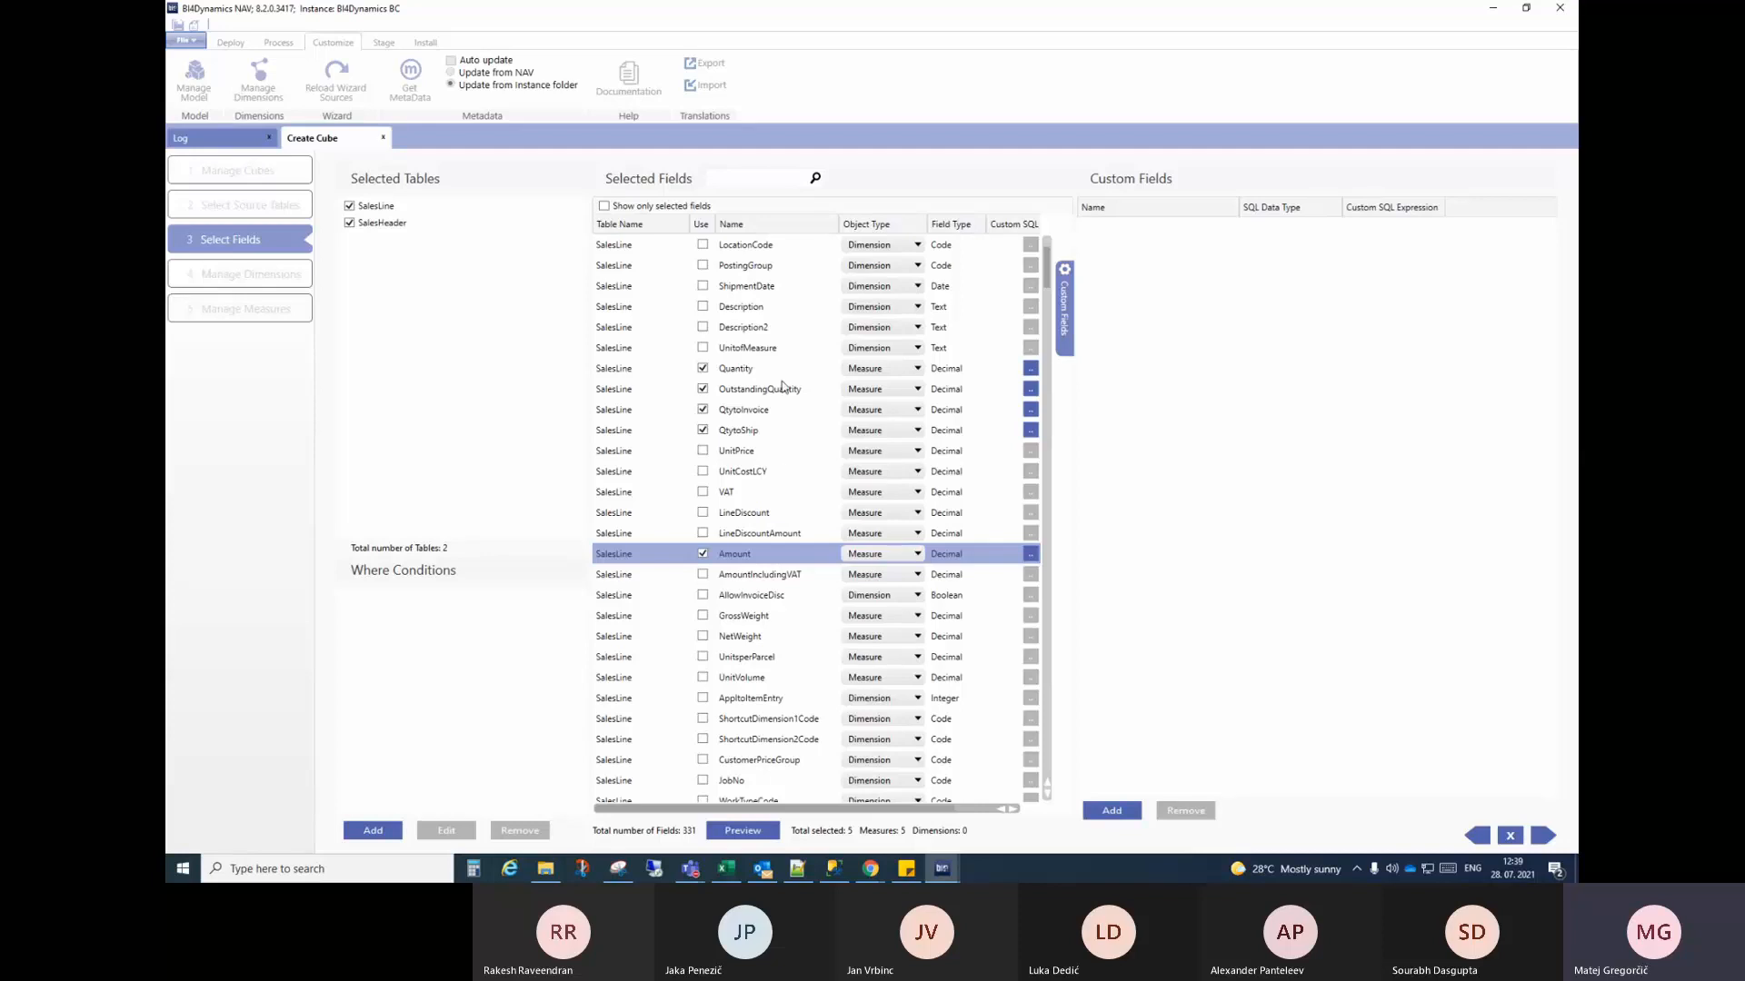
Step: Browse the SalesLine and SalesHeader fields, and filter them by "loca" to compare the LocationCode fields of both tables
scroll(780, 384, down, 10)
scroll(782, 387, down, 15)
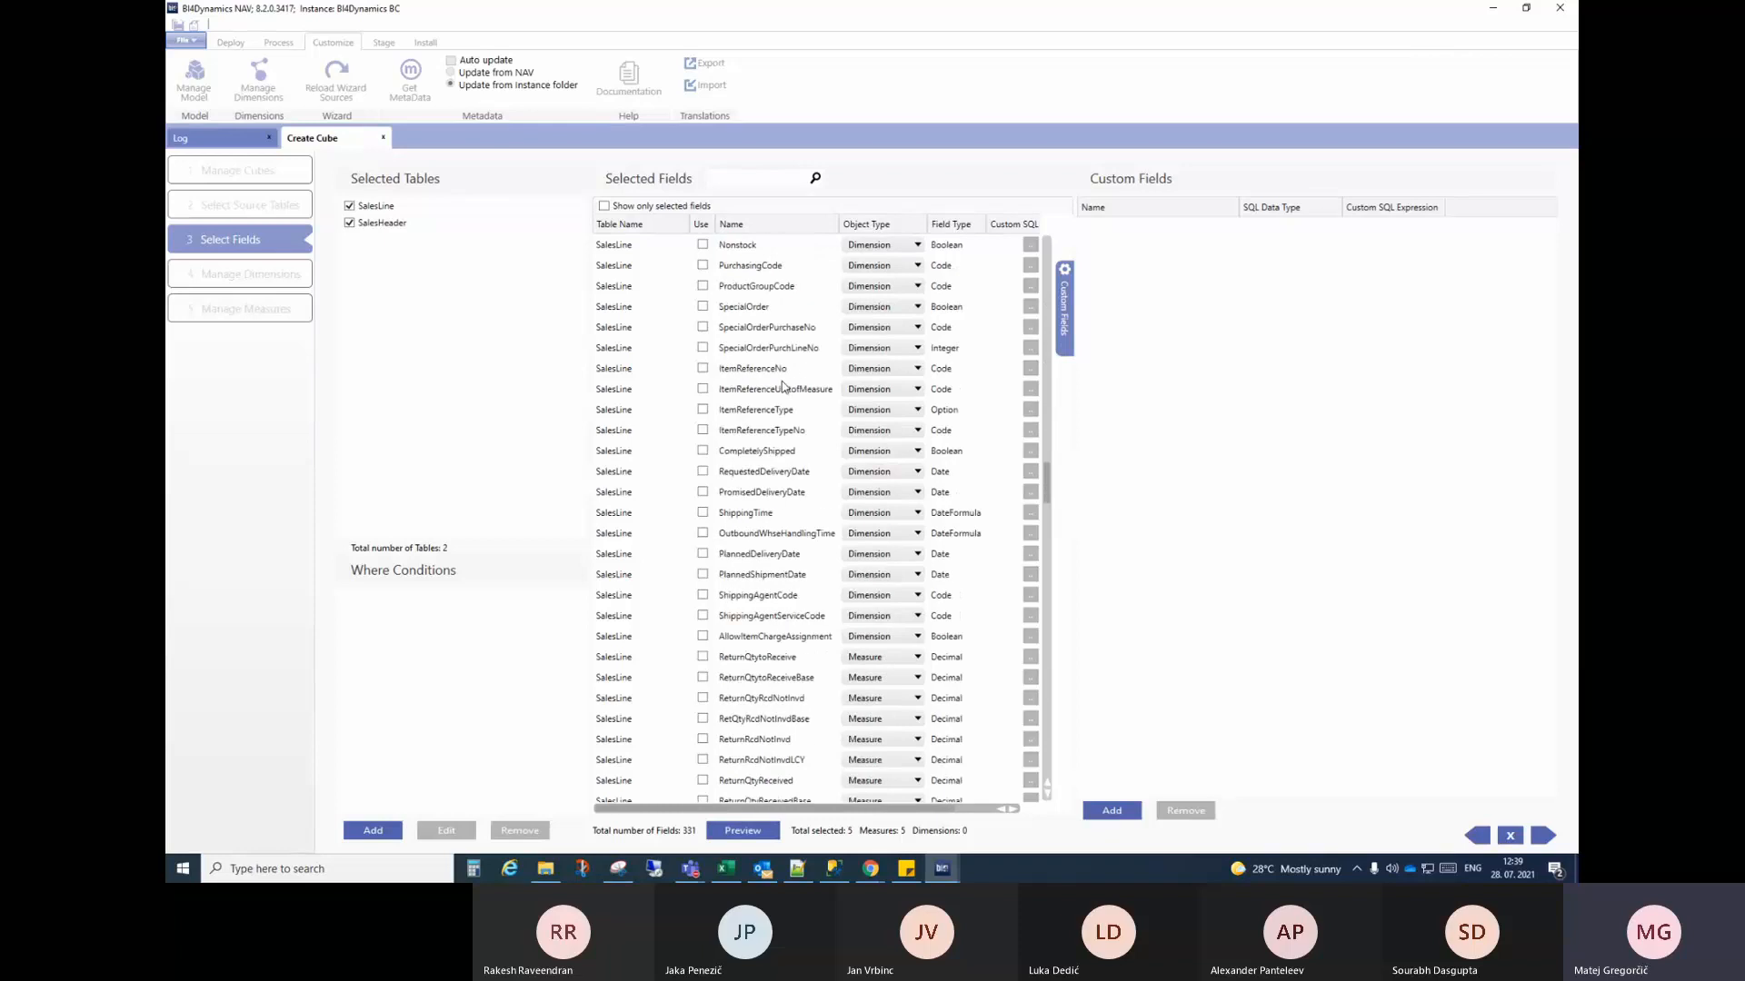
scroll(783, 386, down, 15)
scroll(784, 386, down, 15)
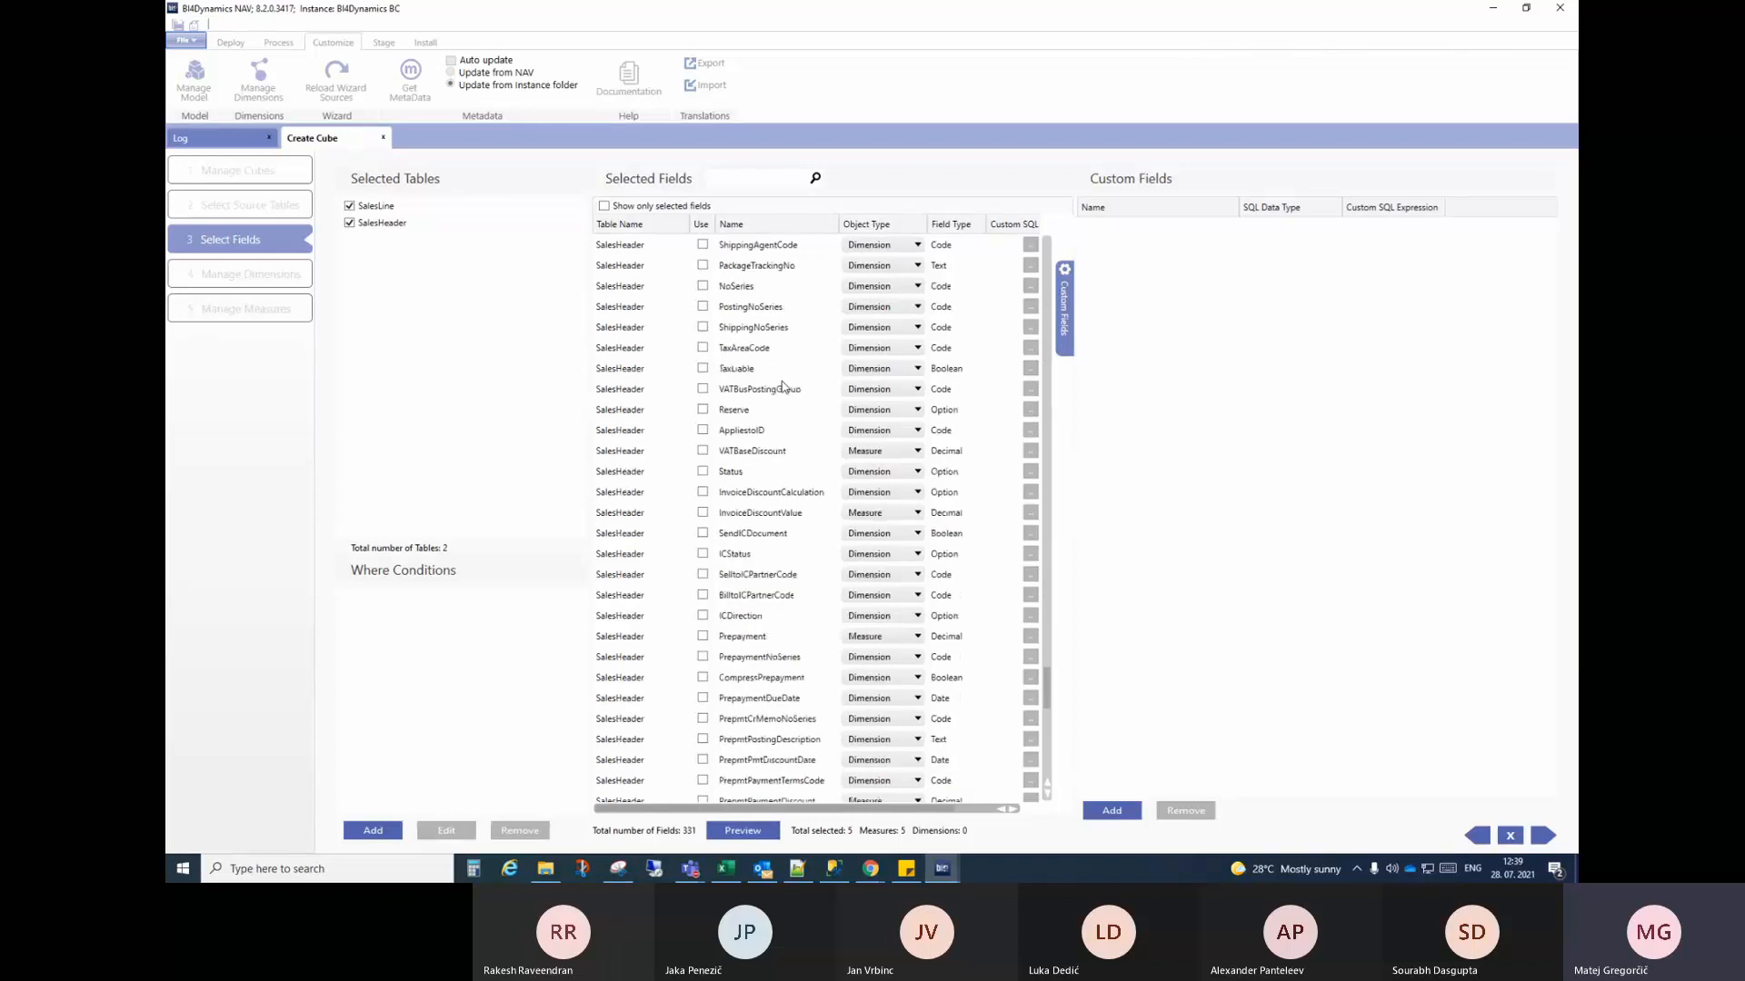
scroll(781, 386, up, 15)
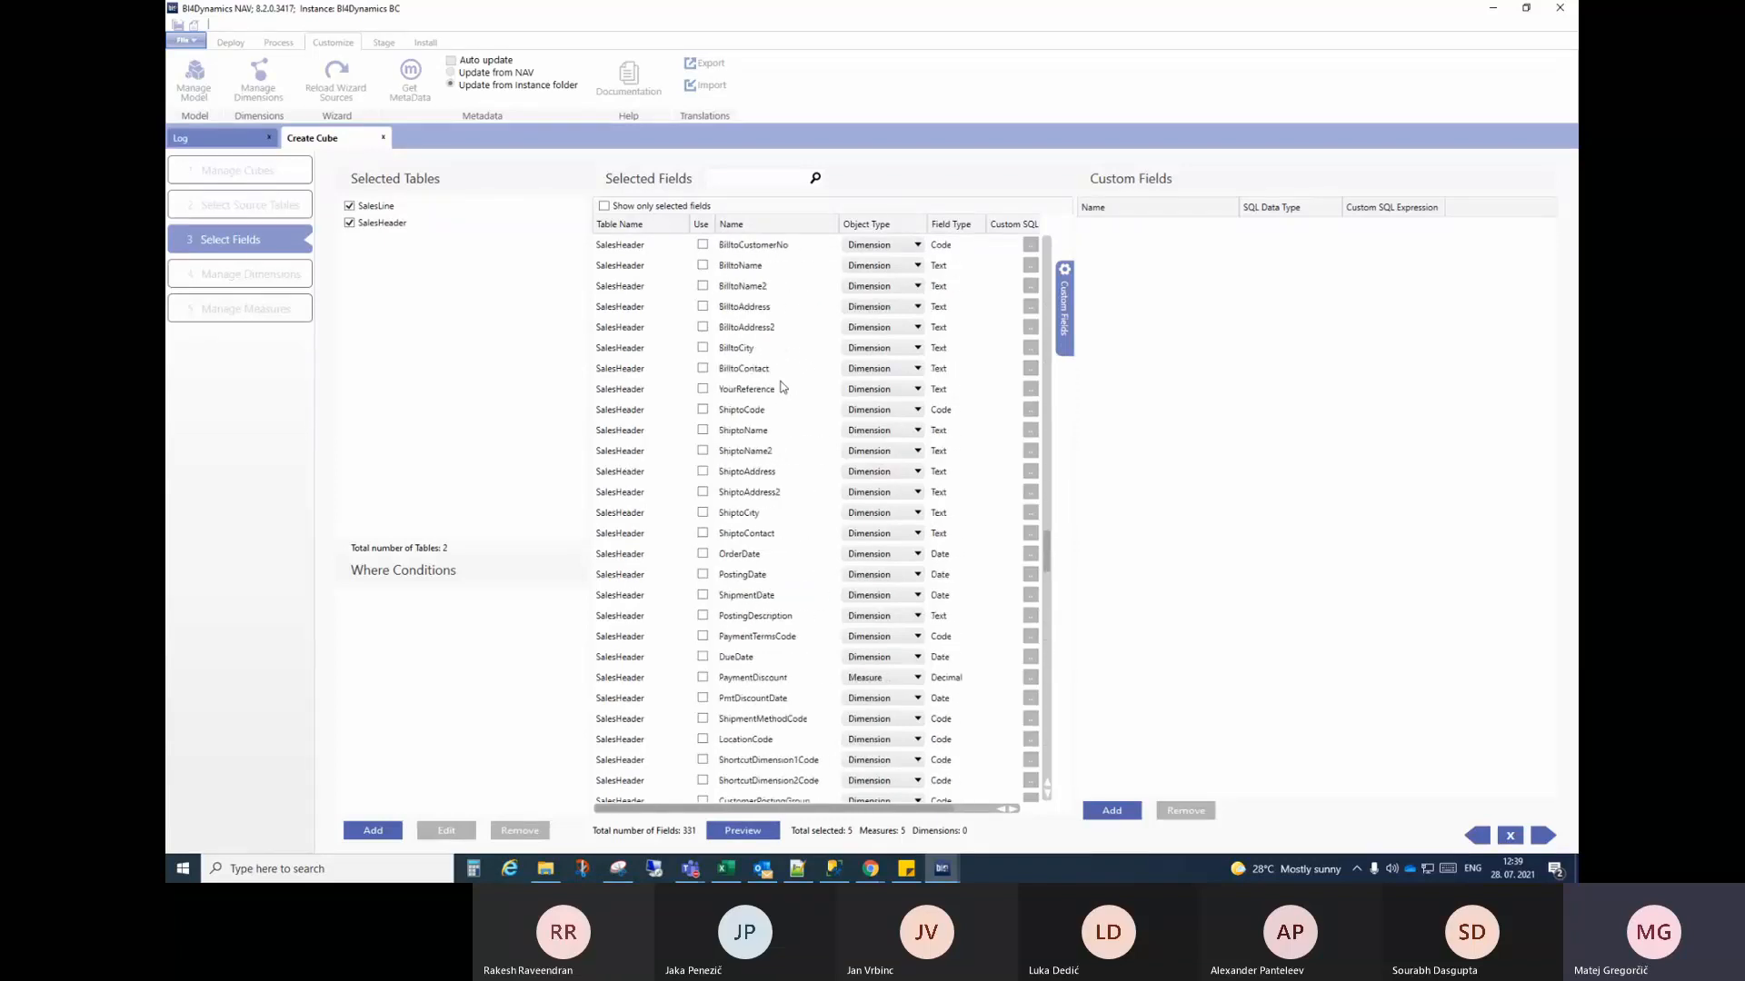
scroll(782, 386, up, 10)
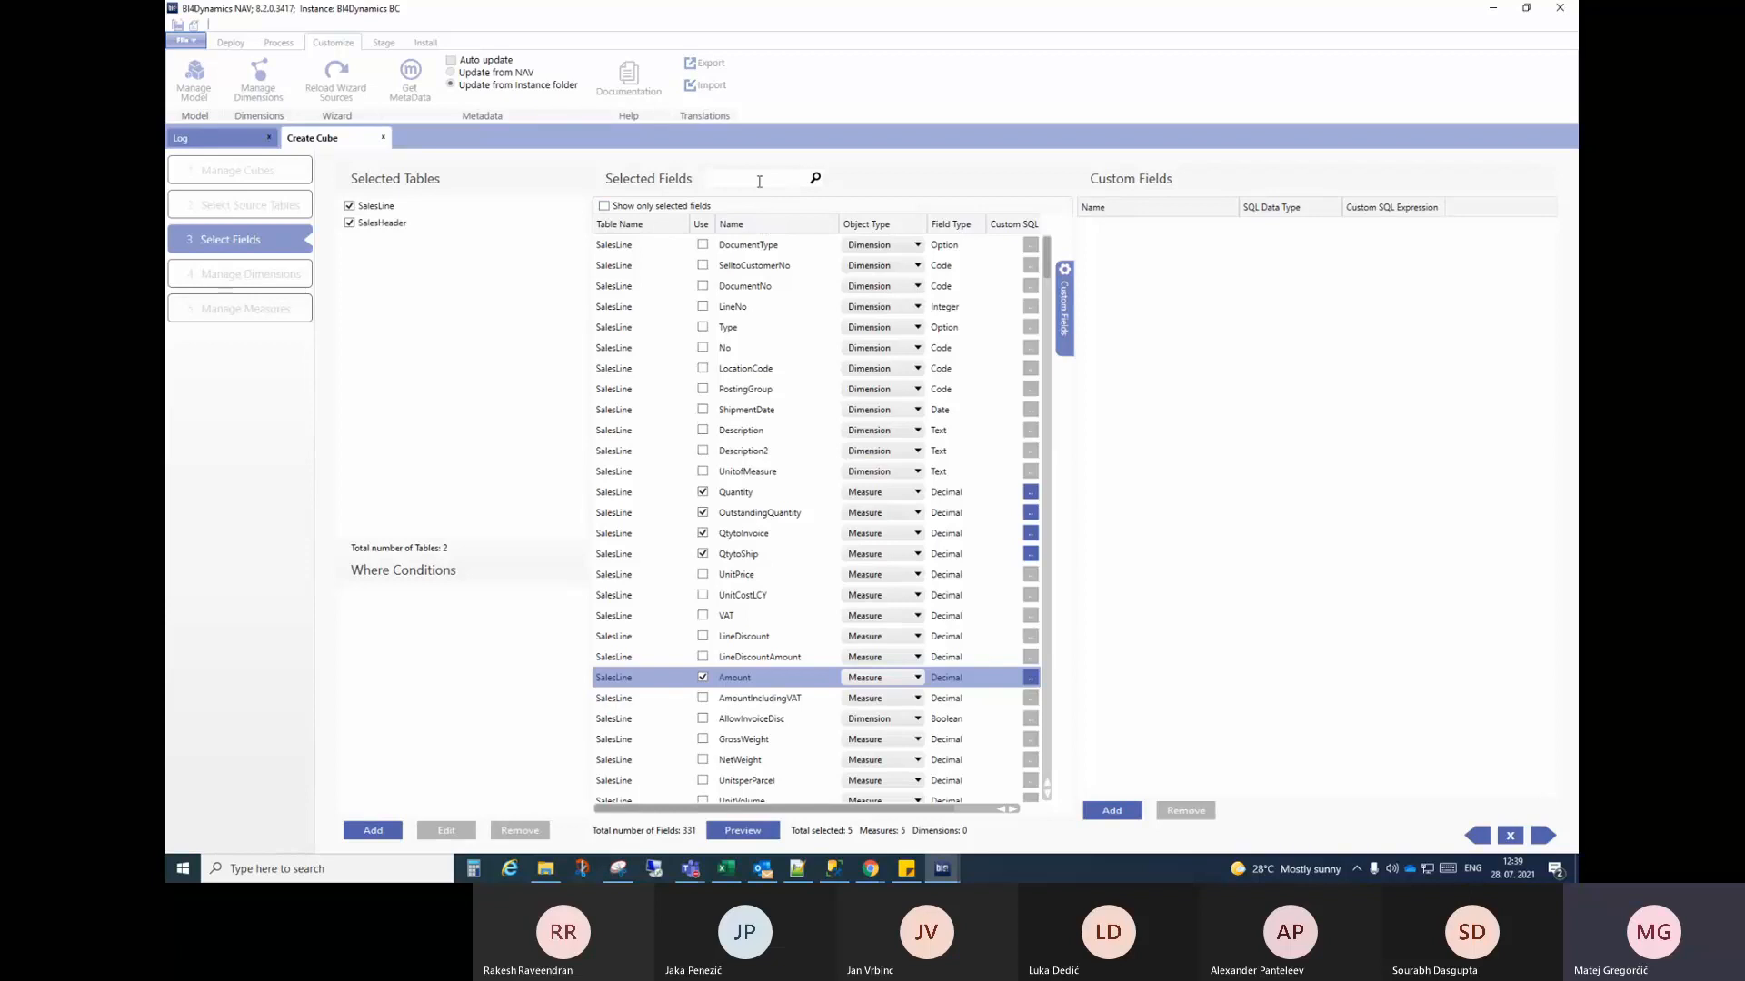
text(loca)
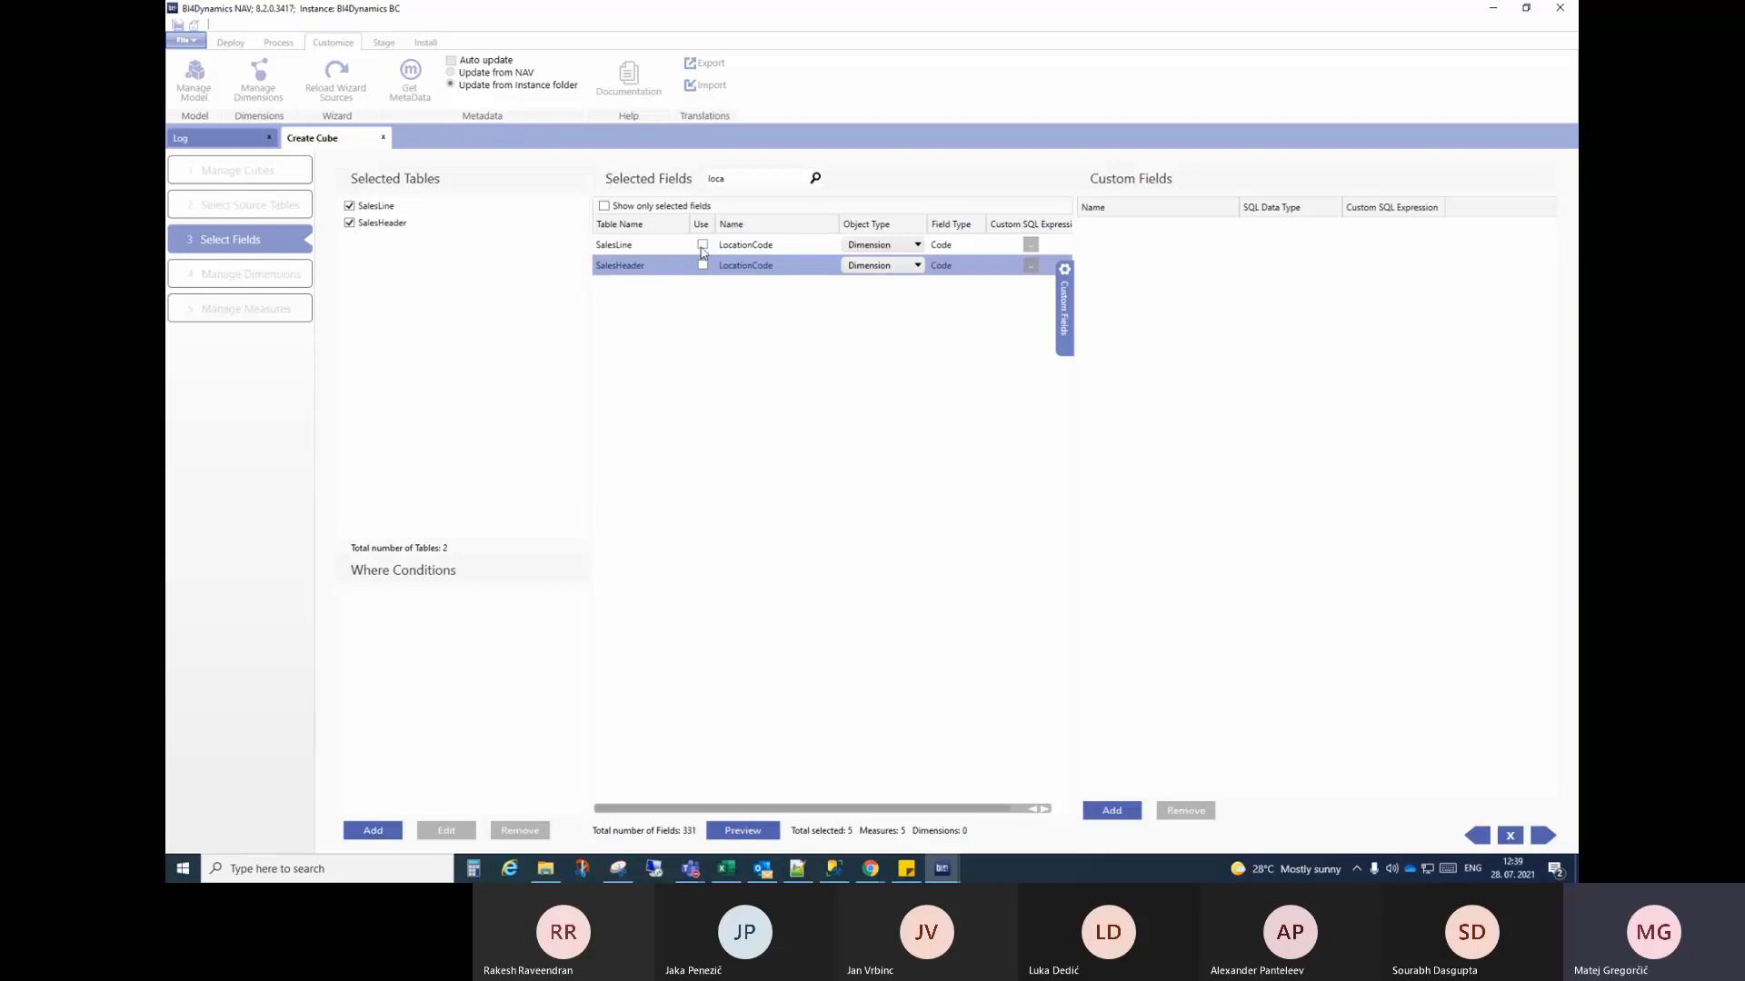
click(763, 245)
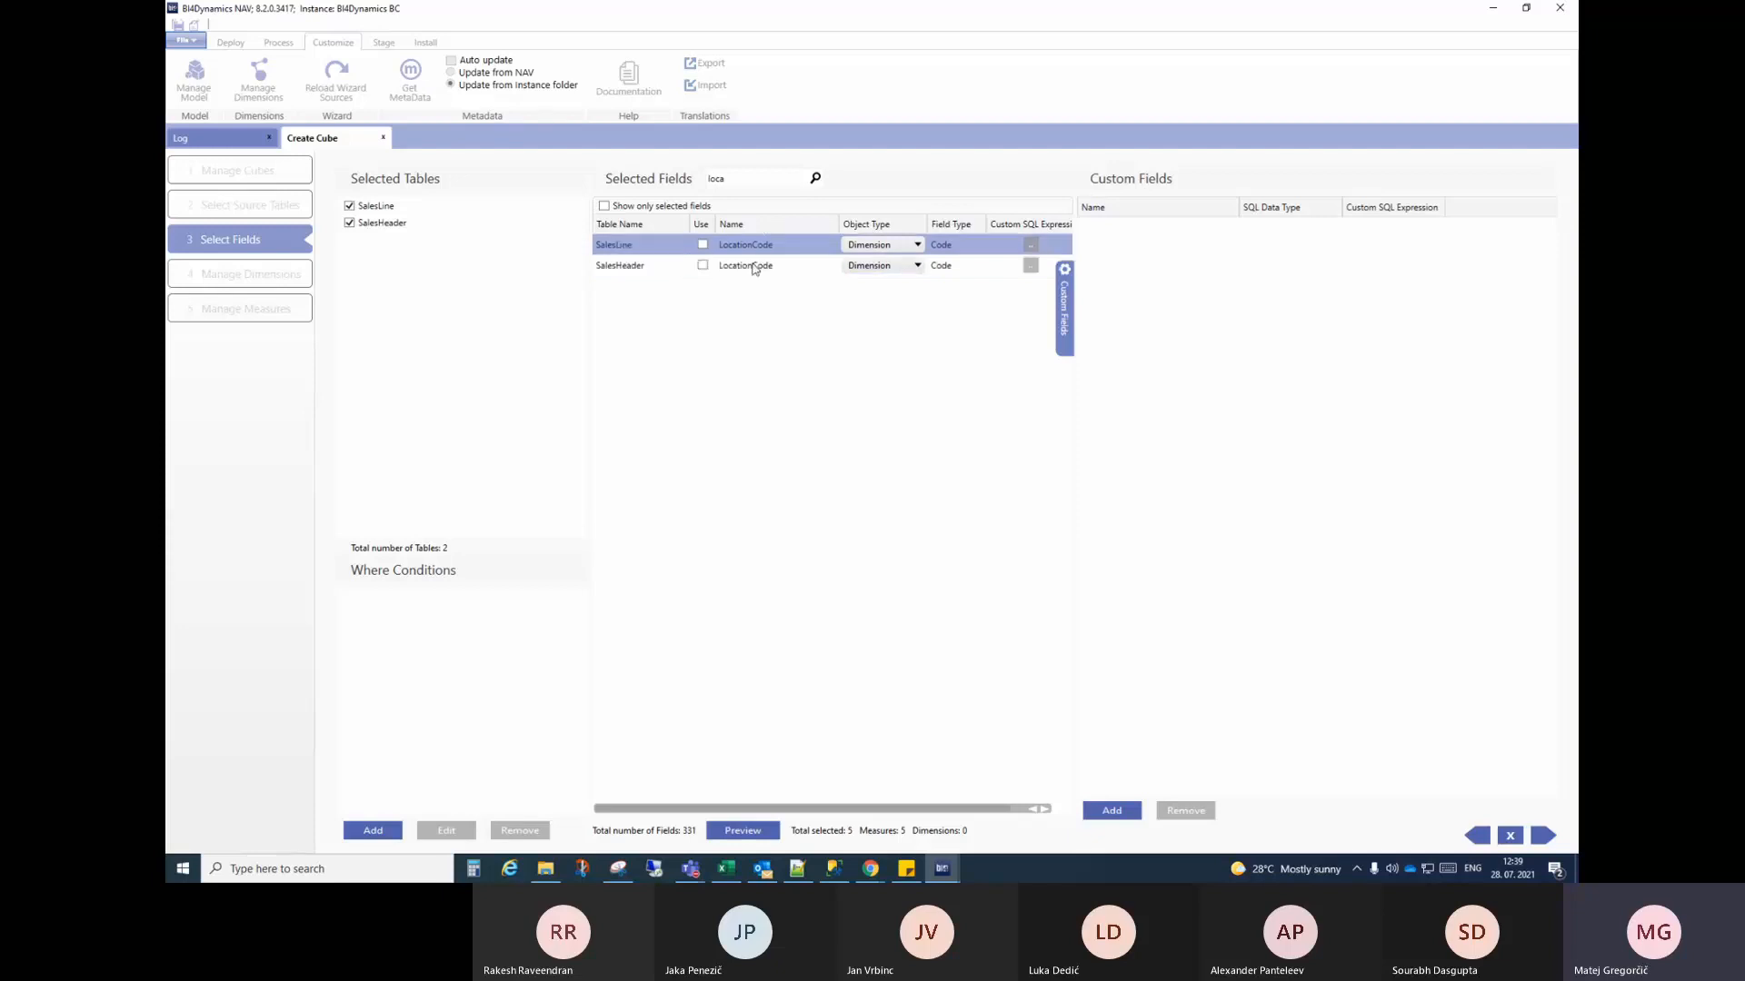
click(753, 266)
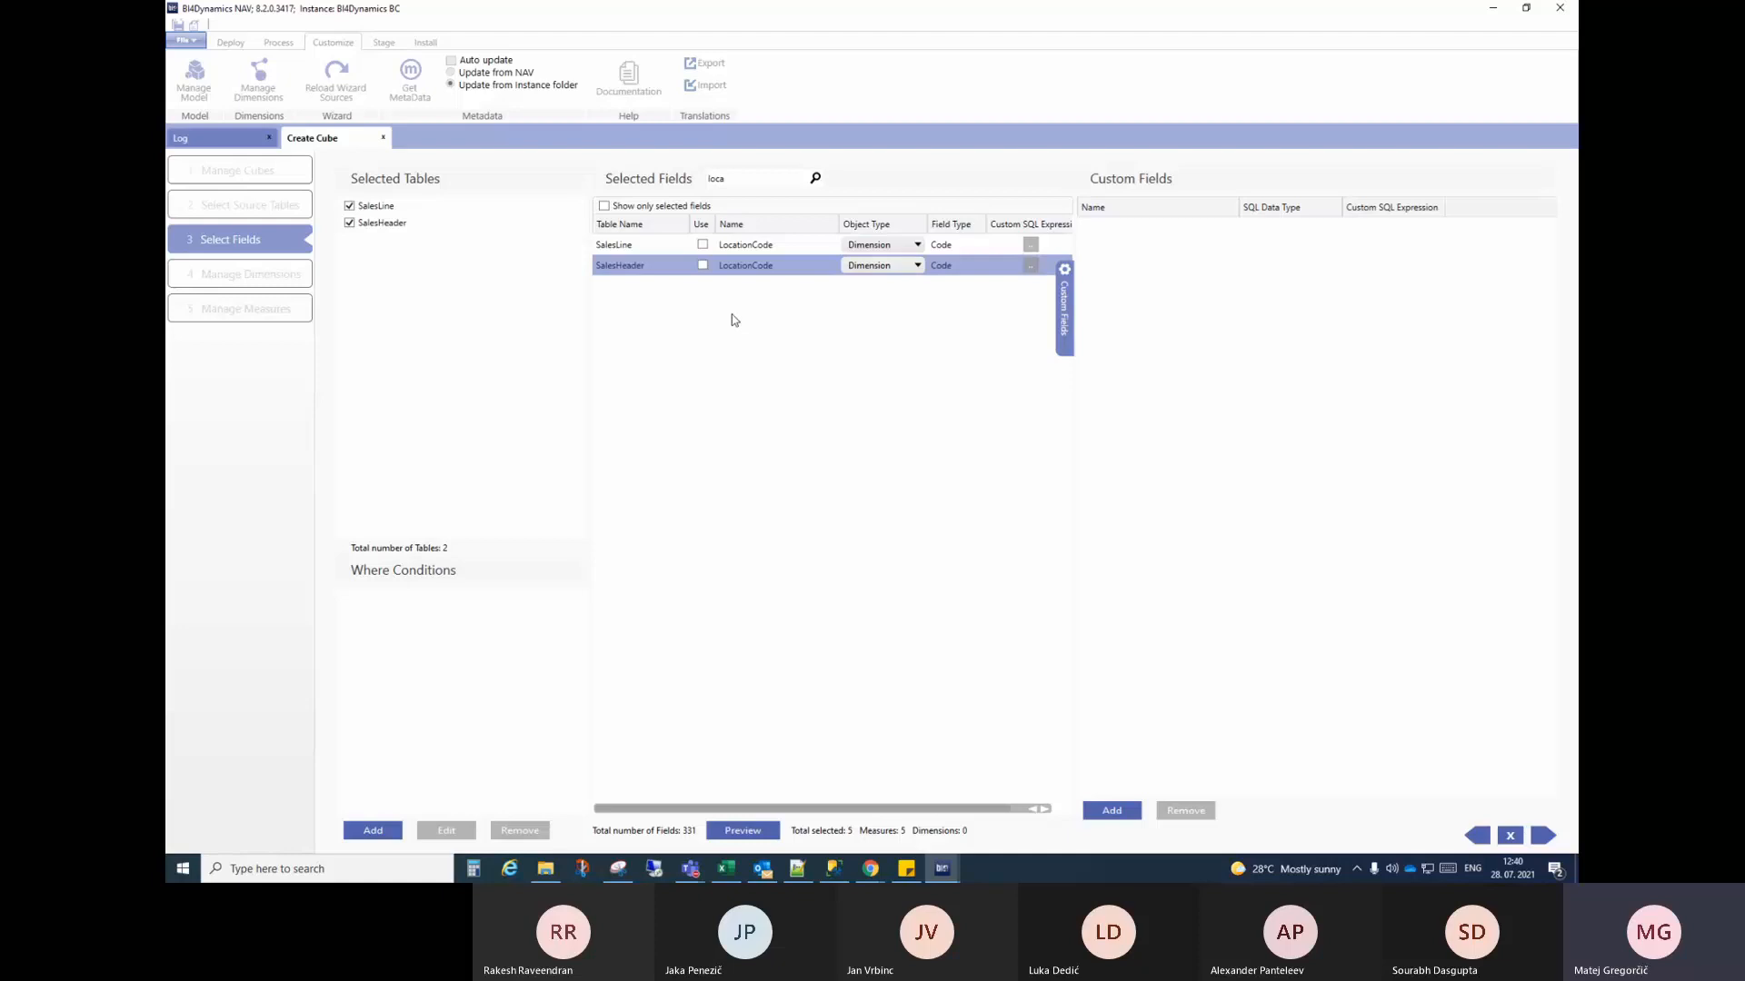
click(743, 253)
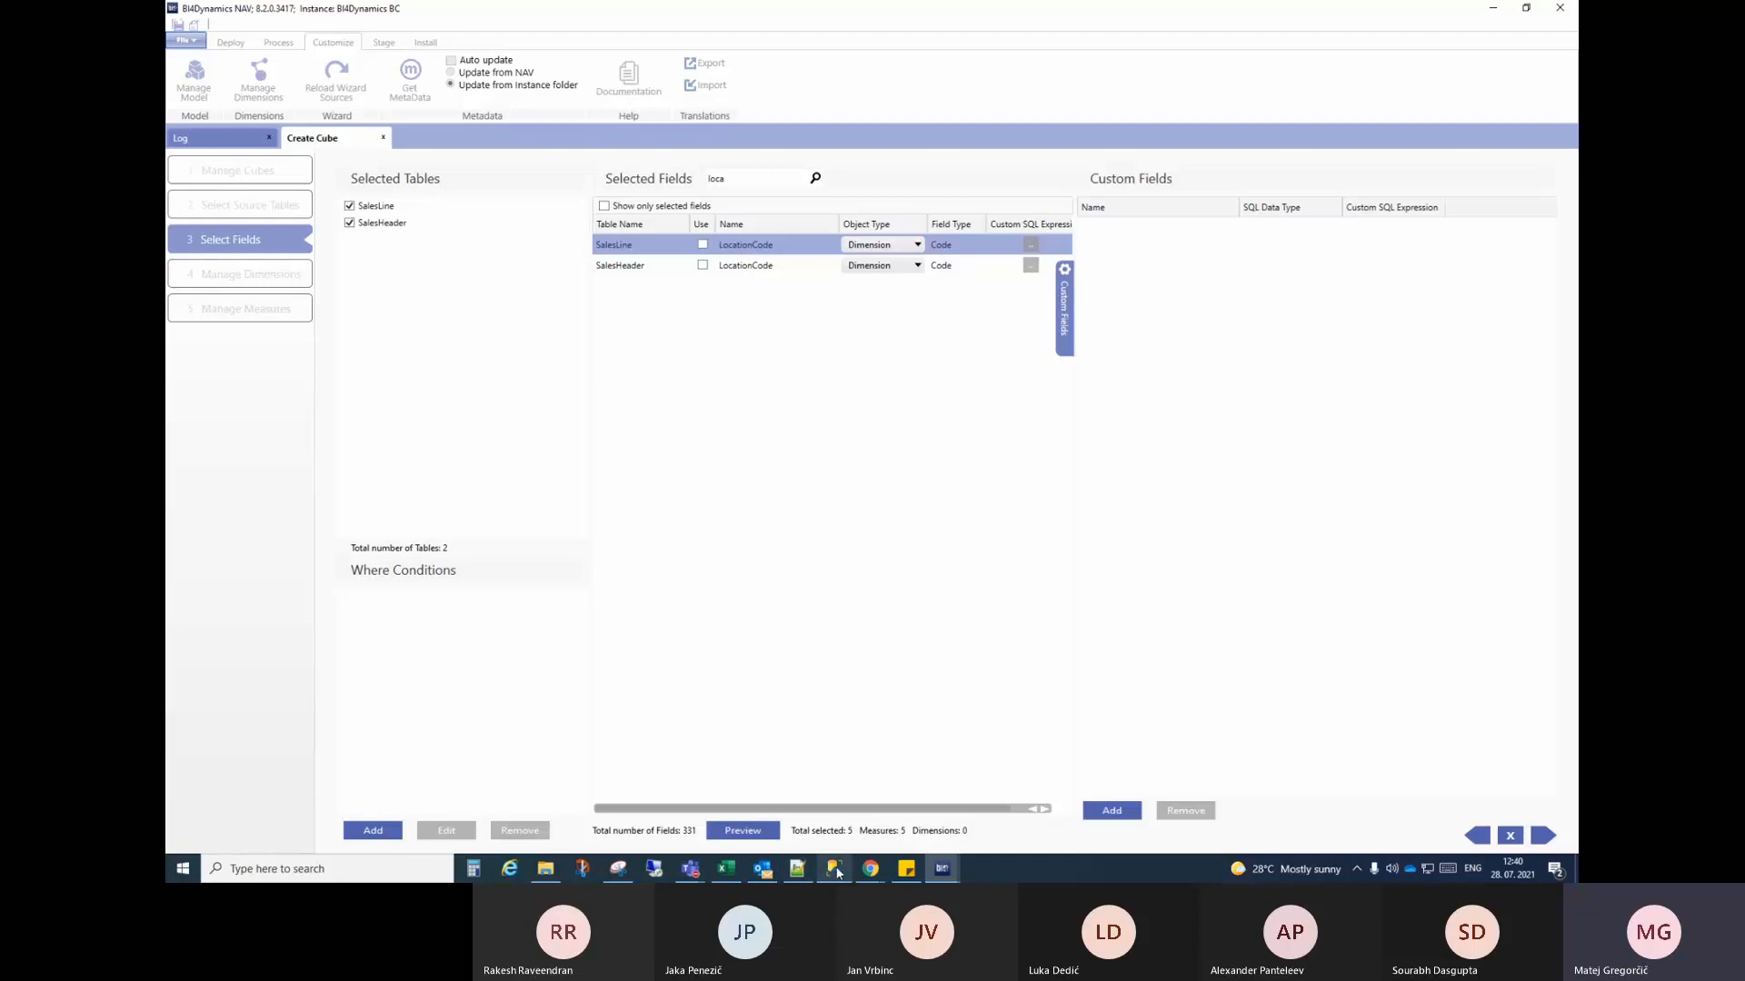
Step: Check the LocationCode values in the Sales Line results in SQL Server Management Studio, and return to BI4Dynamics
mouse_move(839, 873)
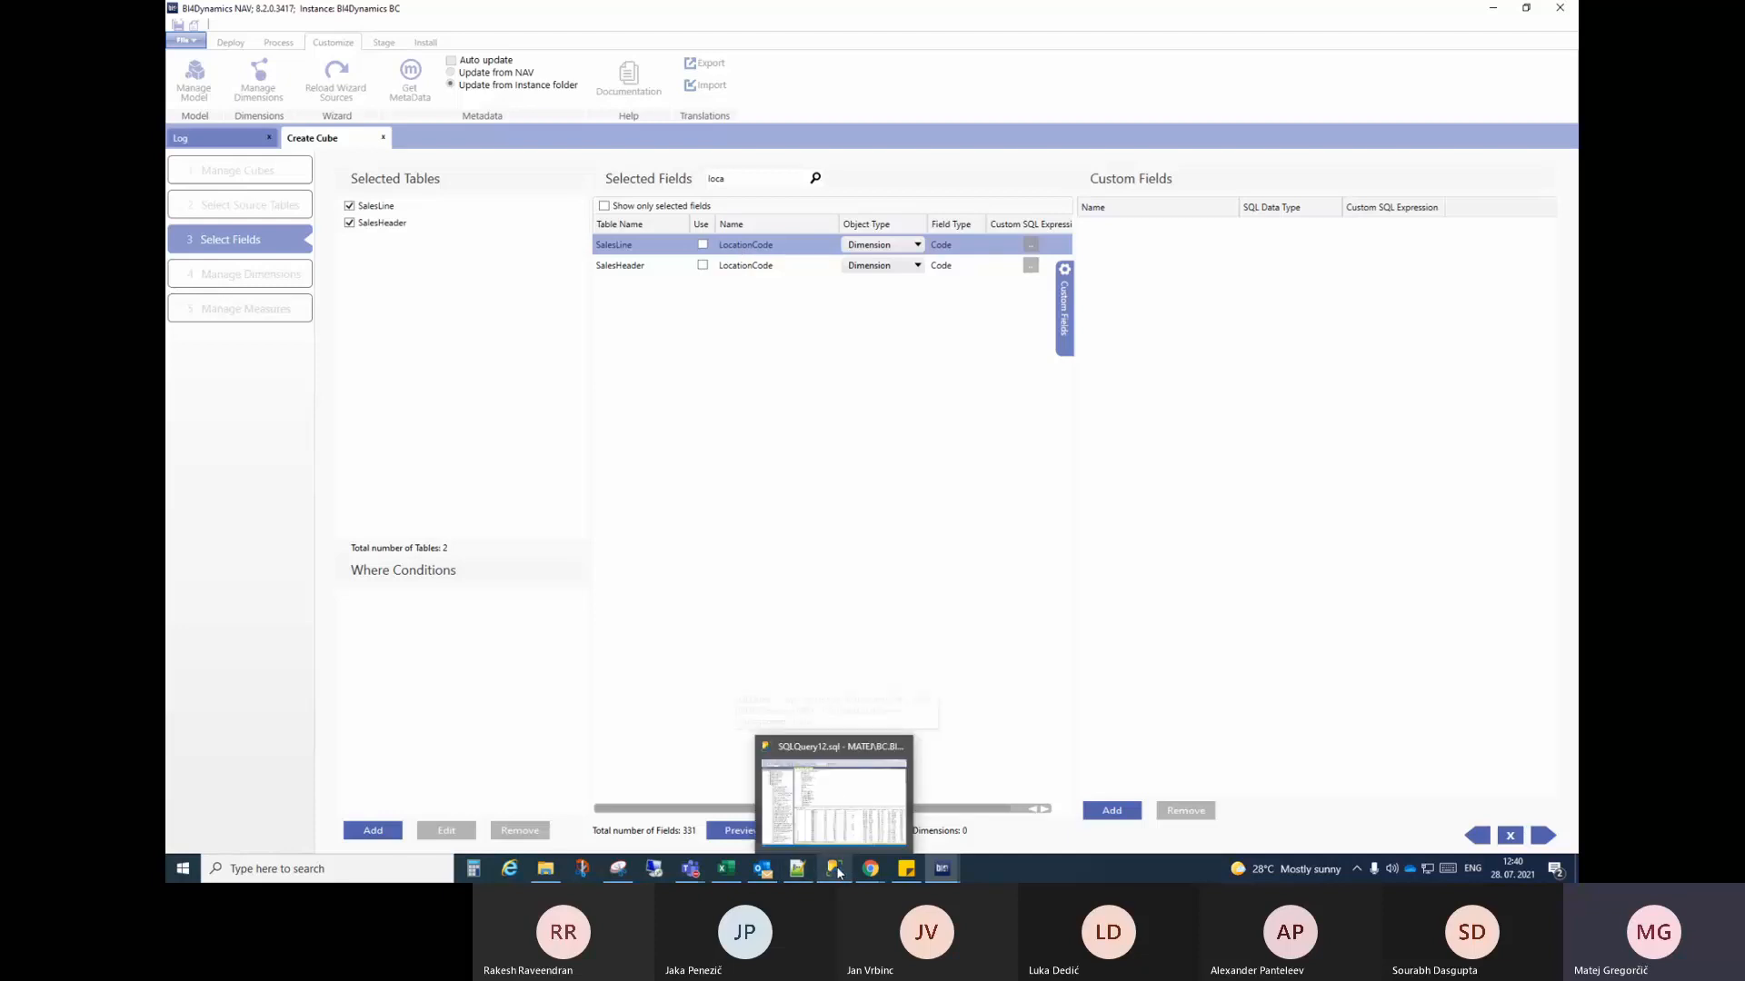
click(837, 870)
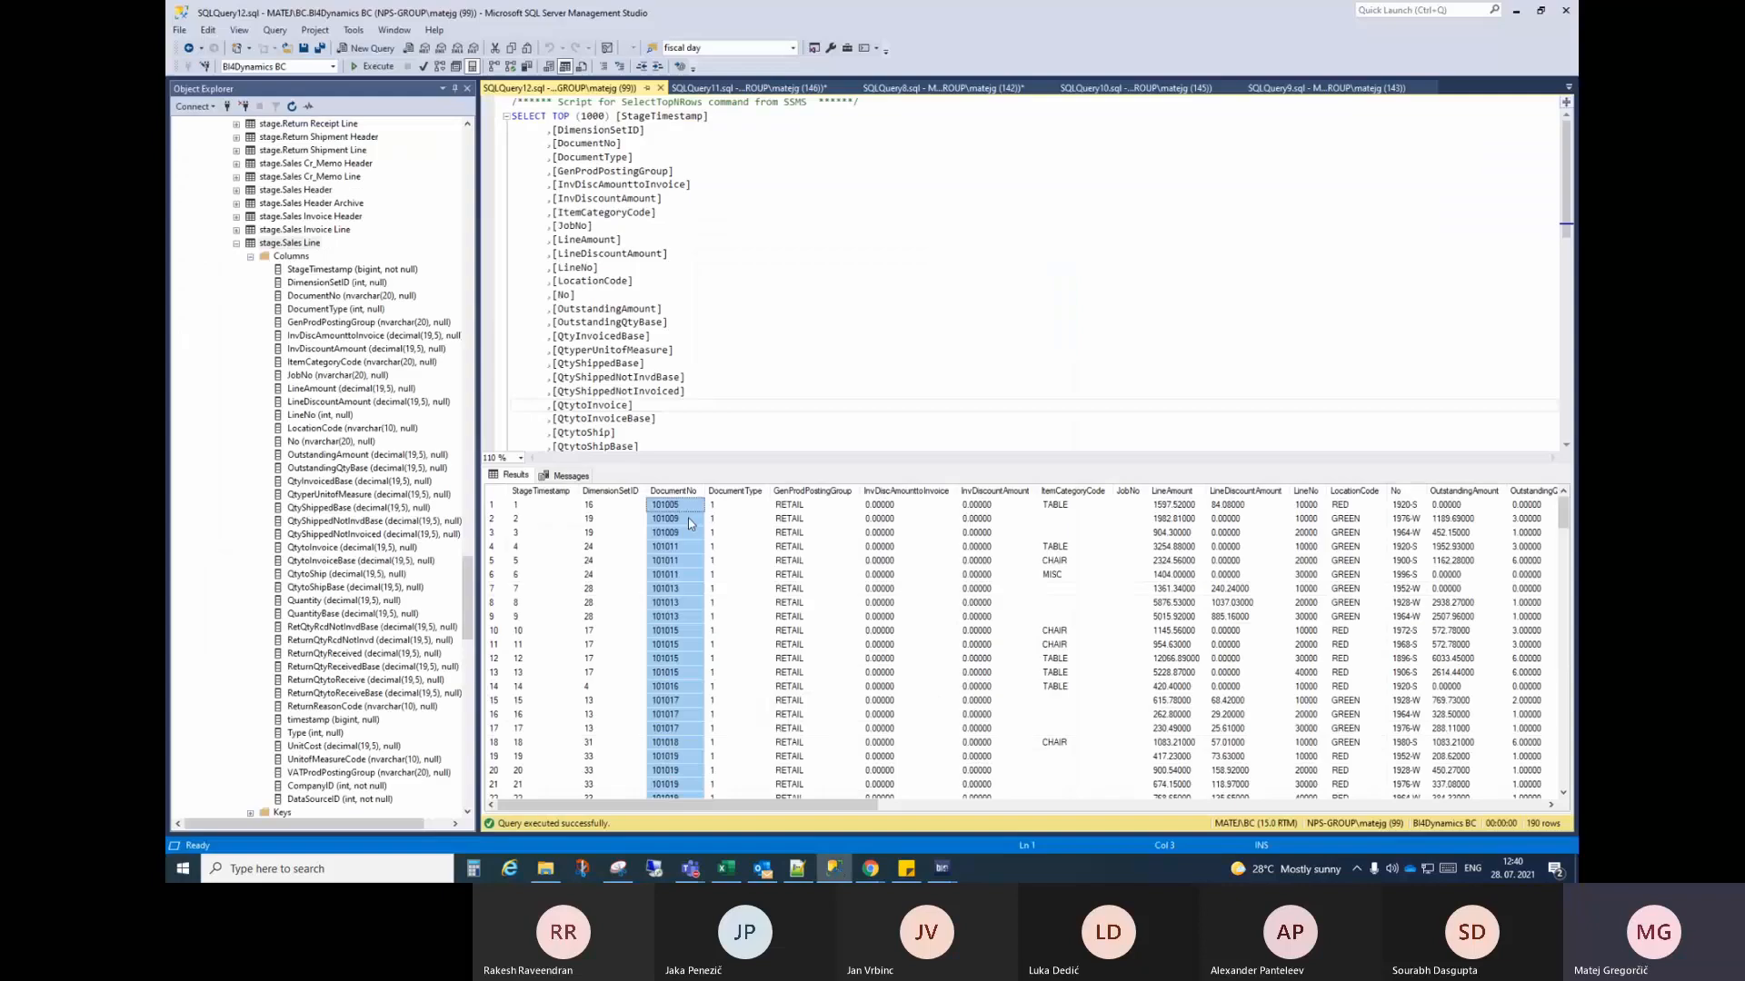
click(1354, 519)
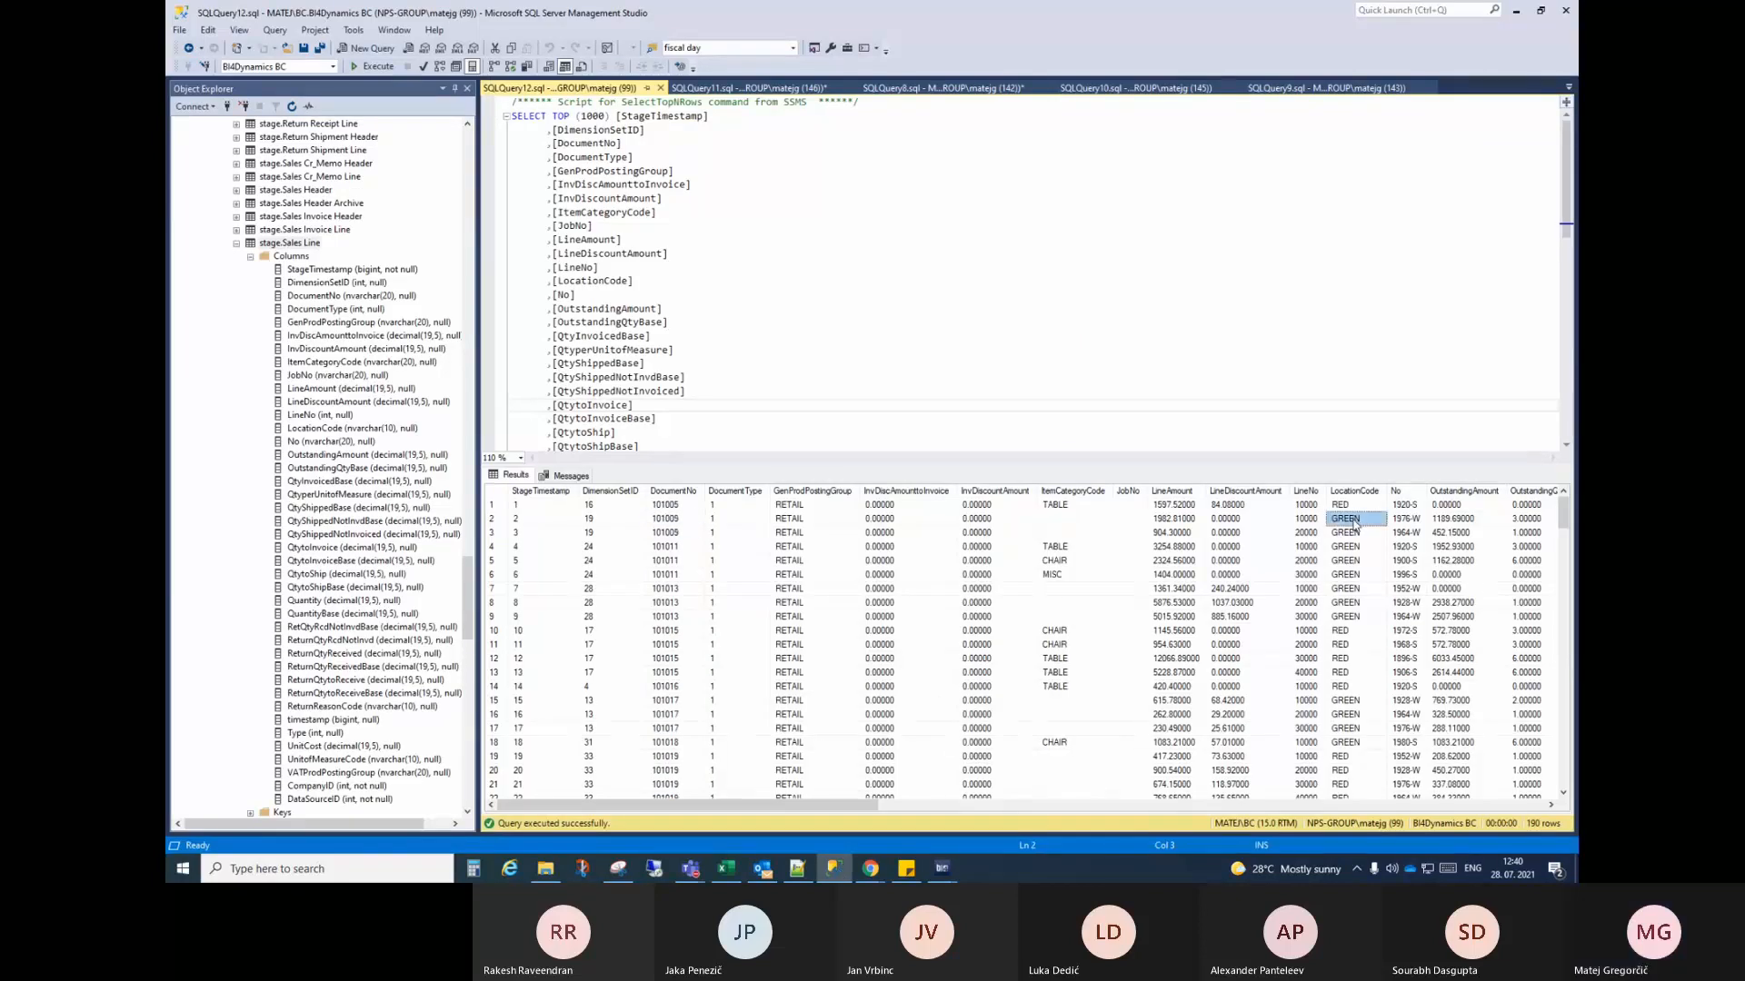
click(1350, 548)
drag(1351, 547, 1353, 521)
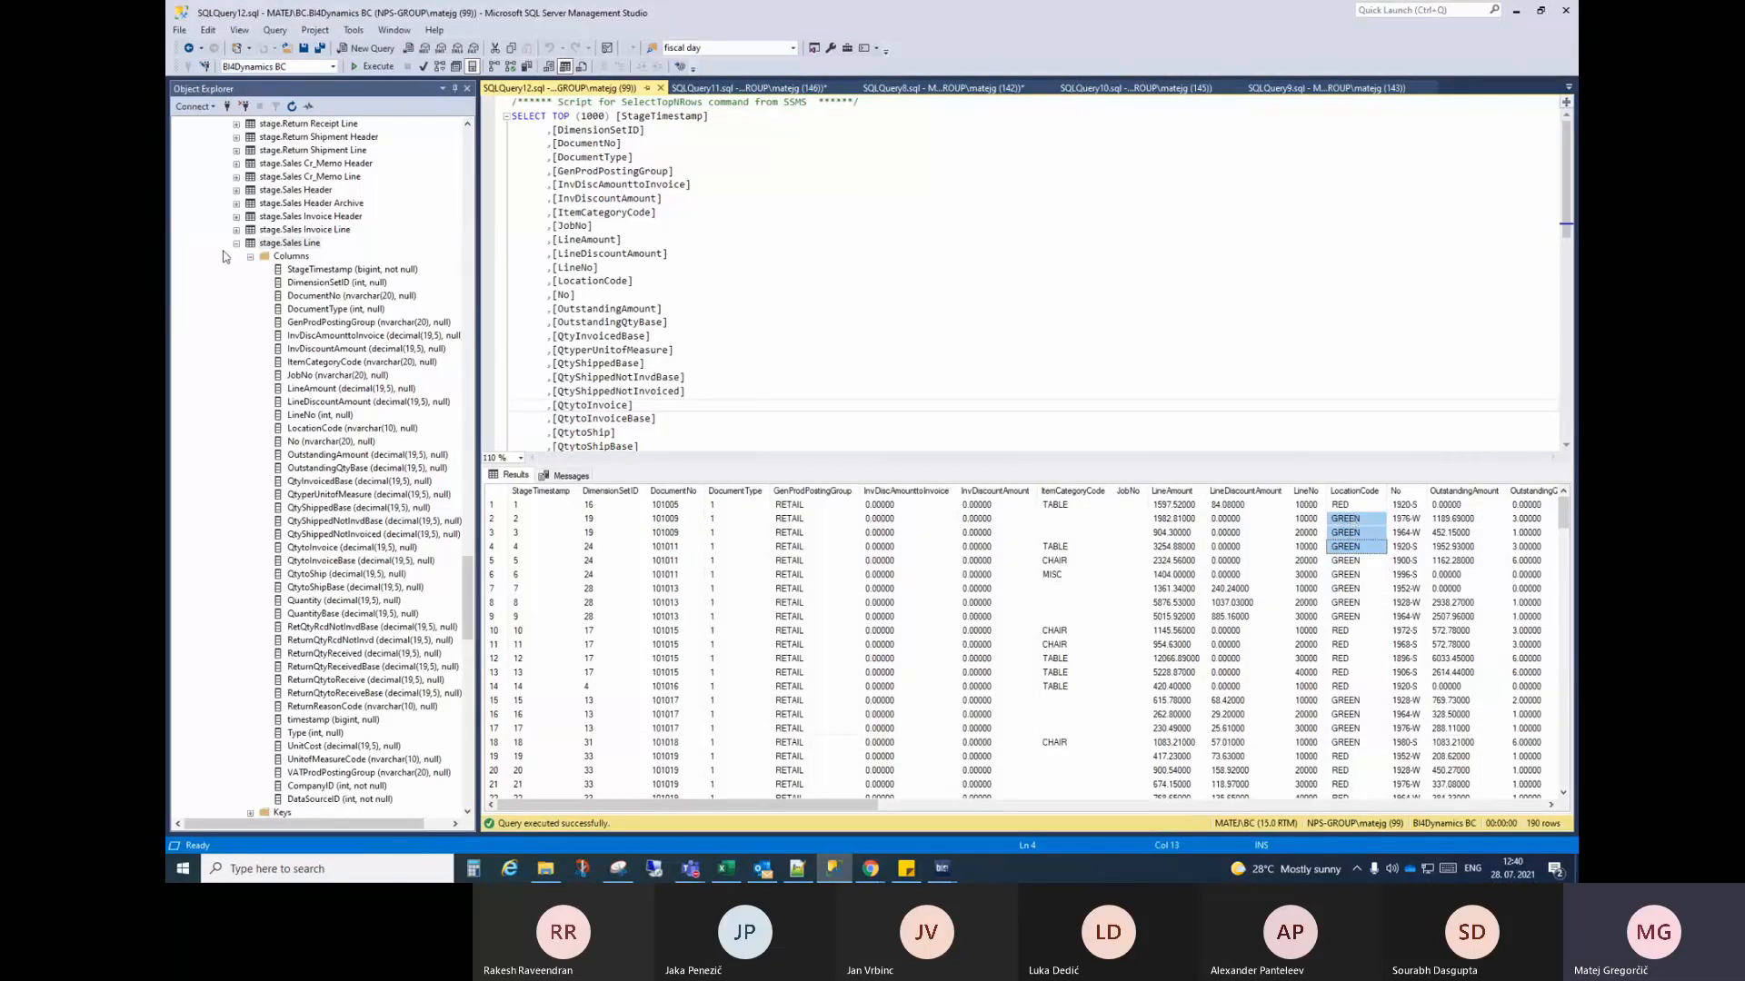
key(alt+Tab)
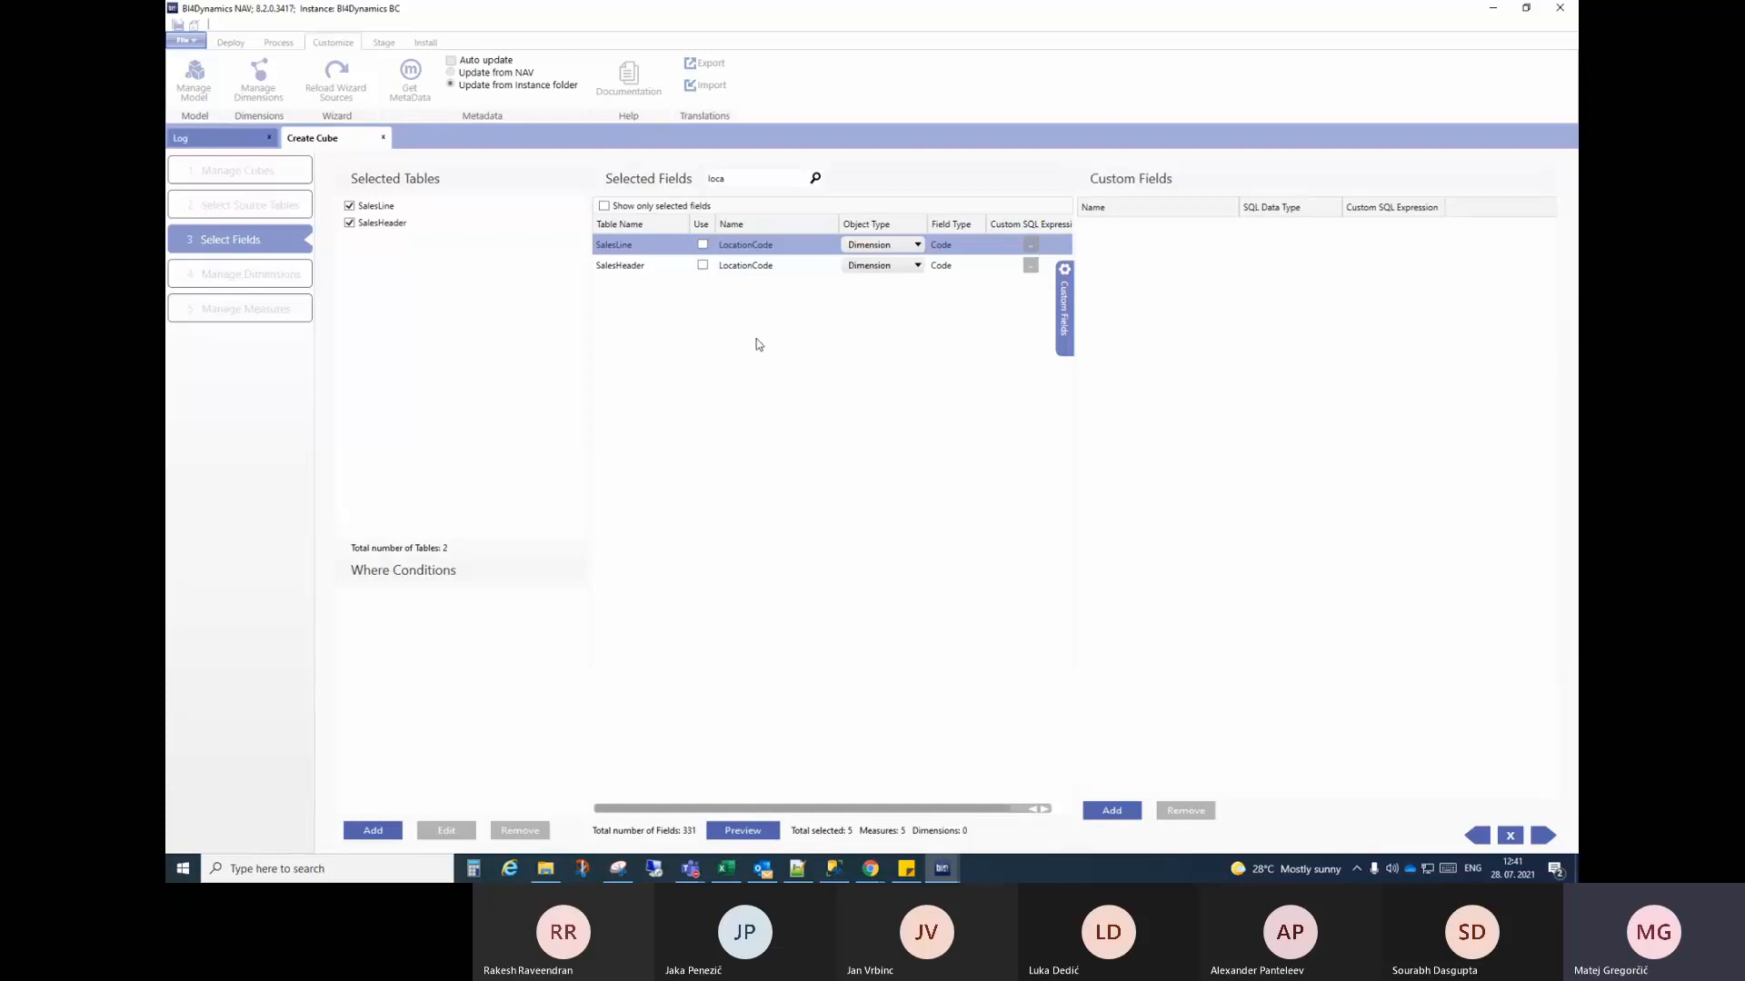
Step: Include LocationCode from SalesLine as a dimension, clear the field filter, and filter the list by "loc"
click(704, 247)
drag(727, 179, 683, 184)
key(BackSpace)
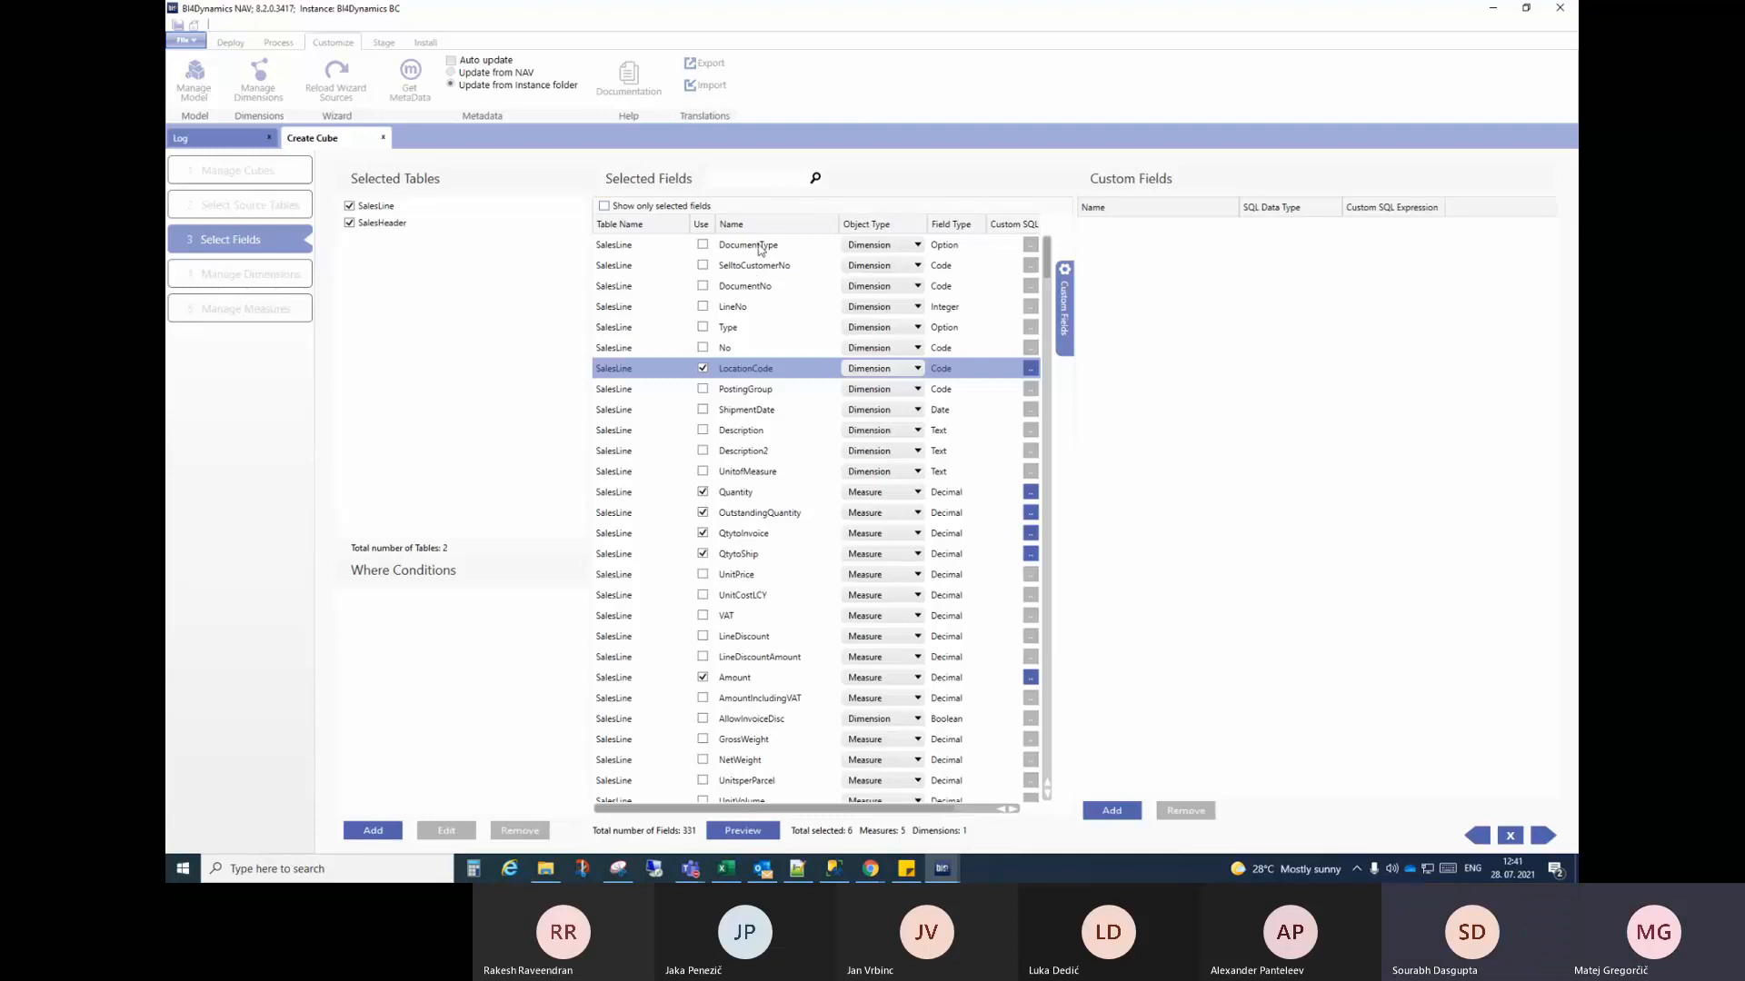
click(739, 179)
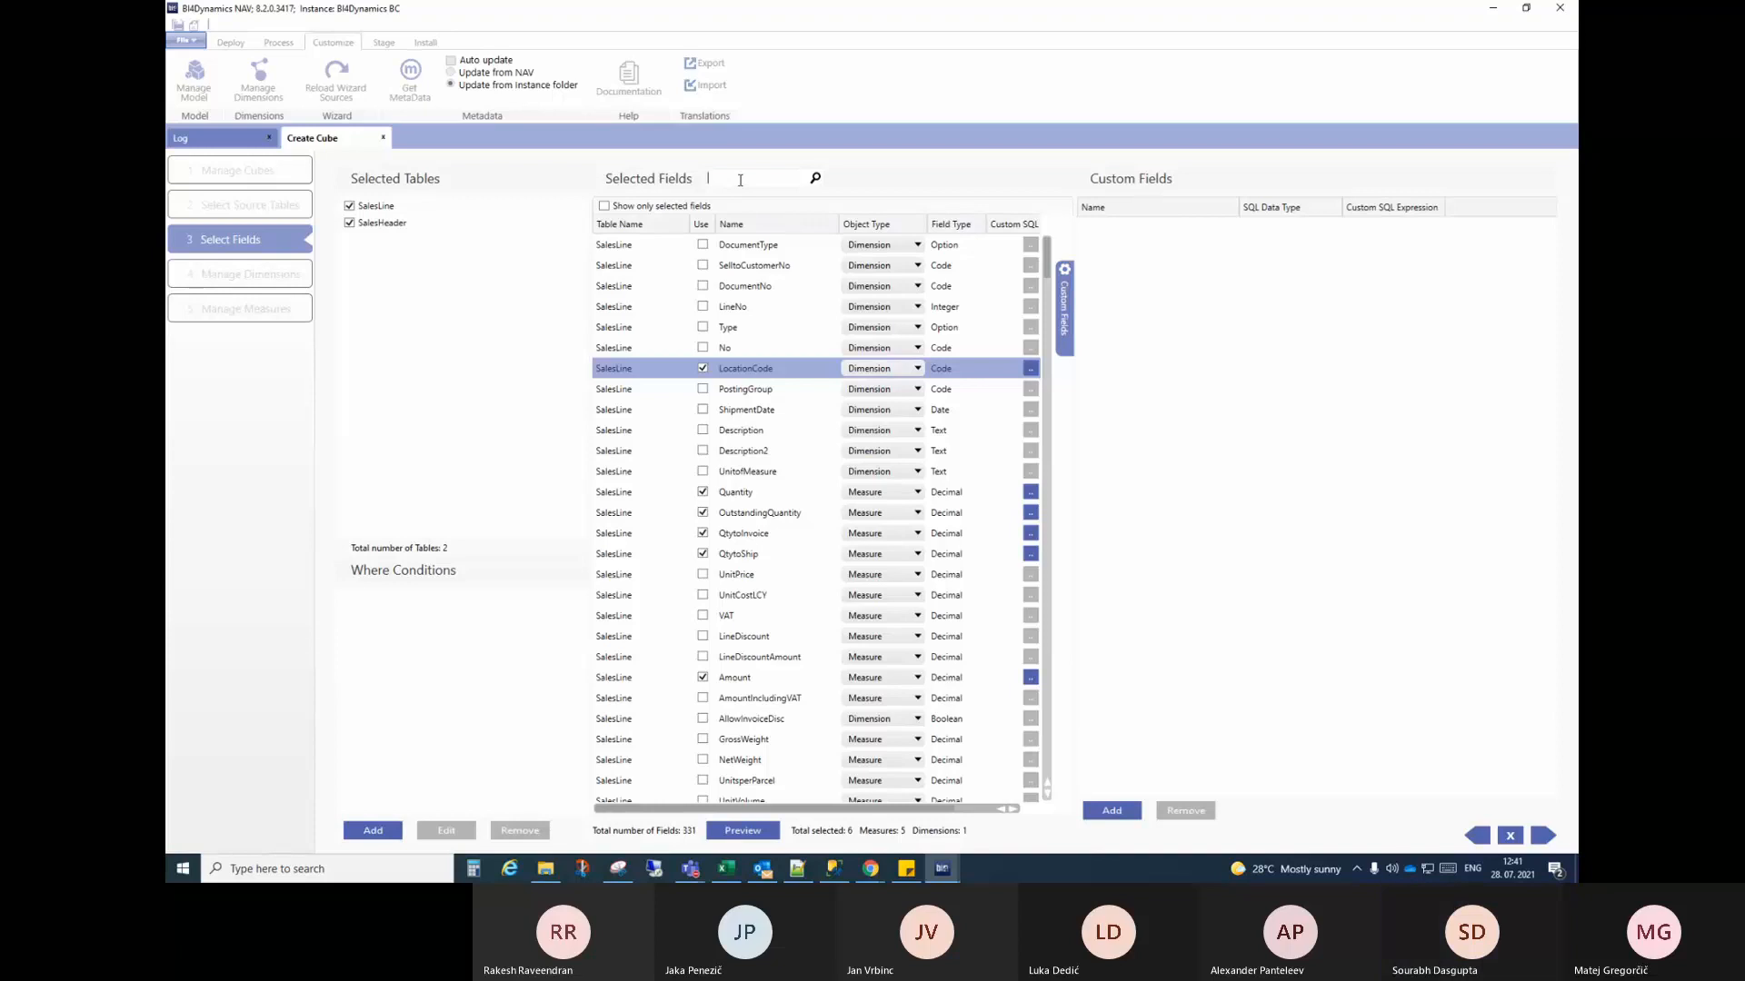
text(loc)
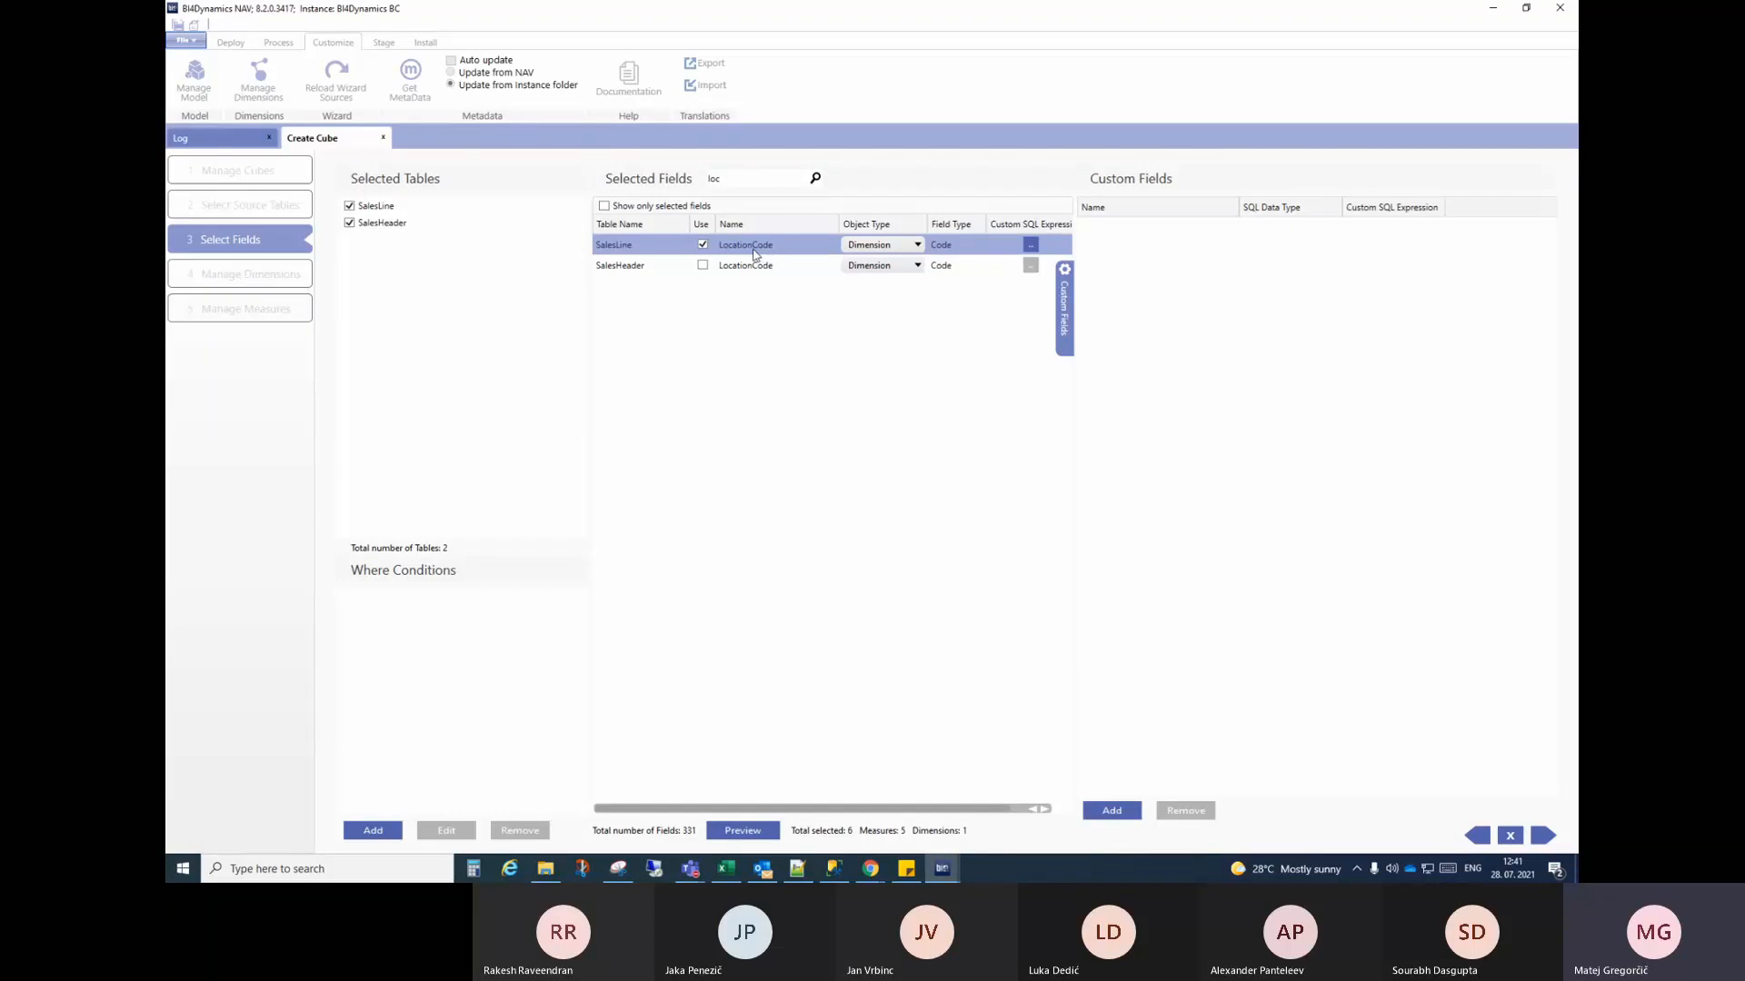
Step: Check the columns of the Sales Header query in SQL Server Management Studio, and return to BI4Dynamics
click(834, 869)
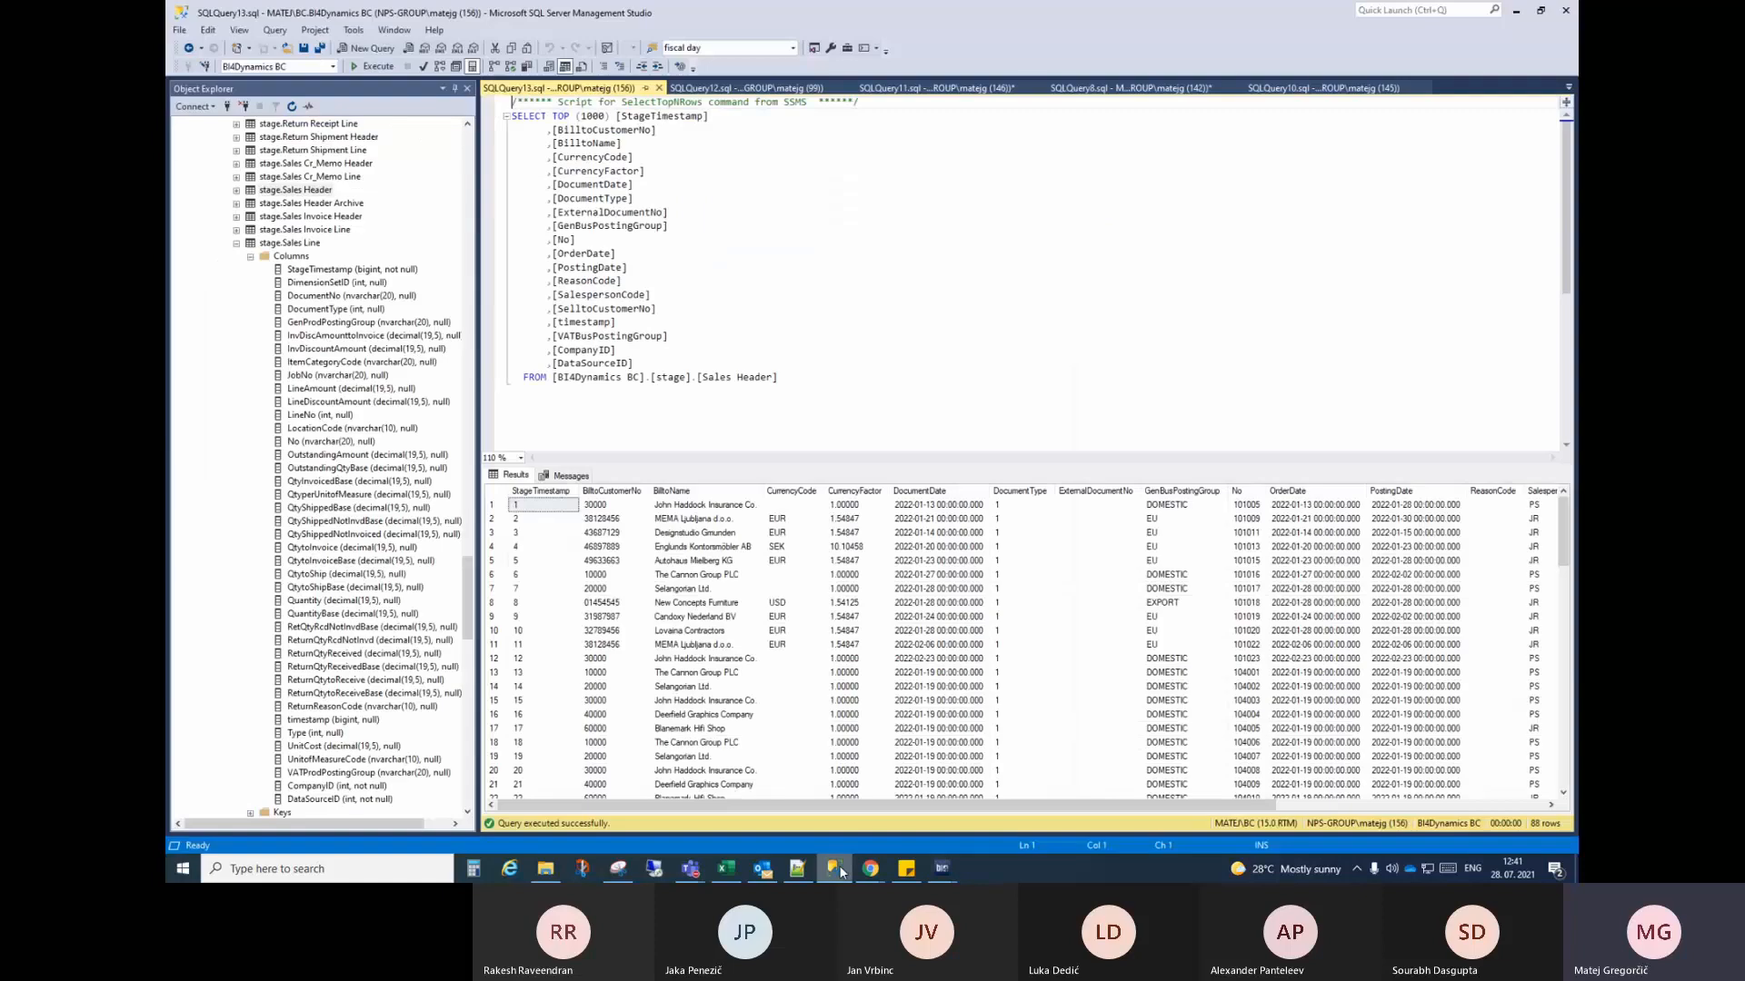
click(797, 869)
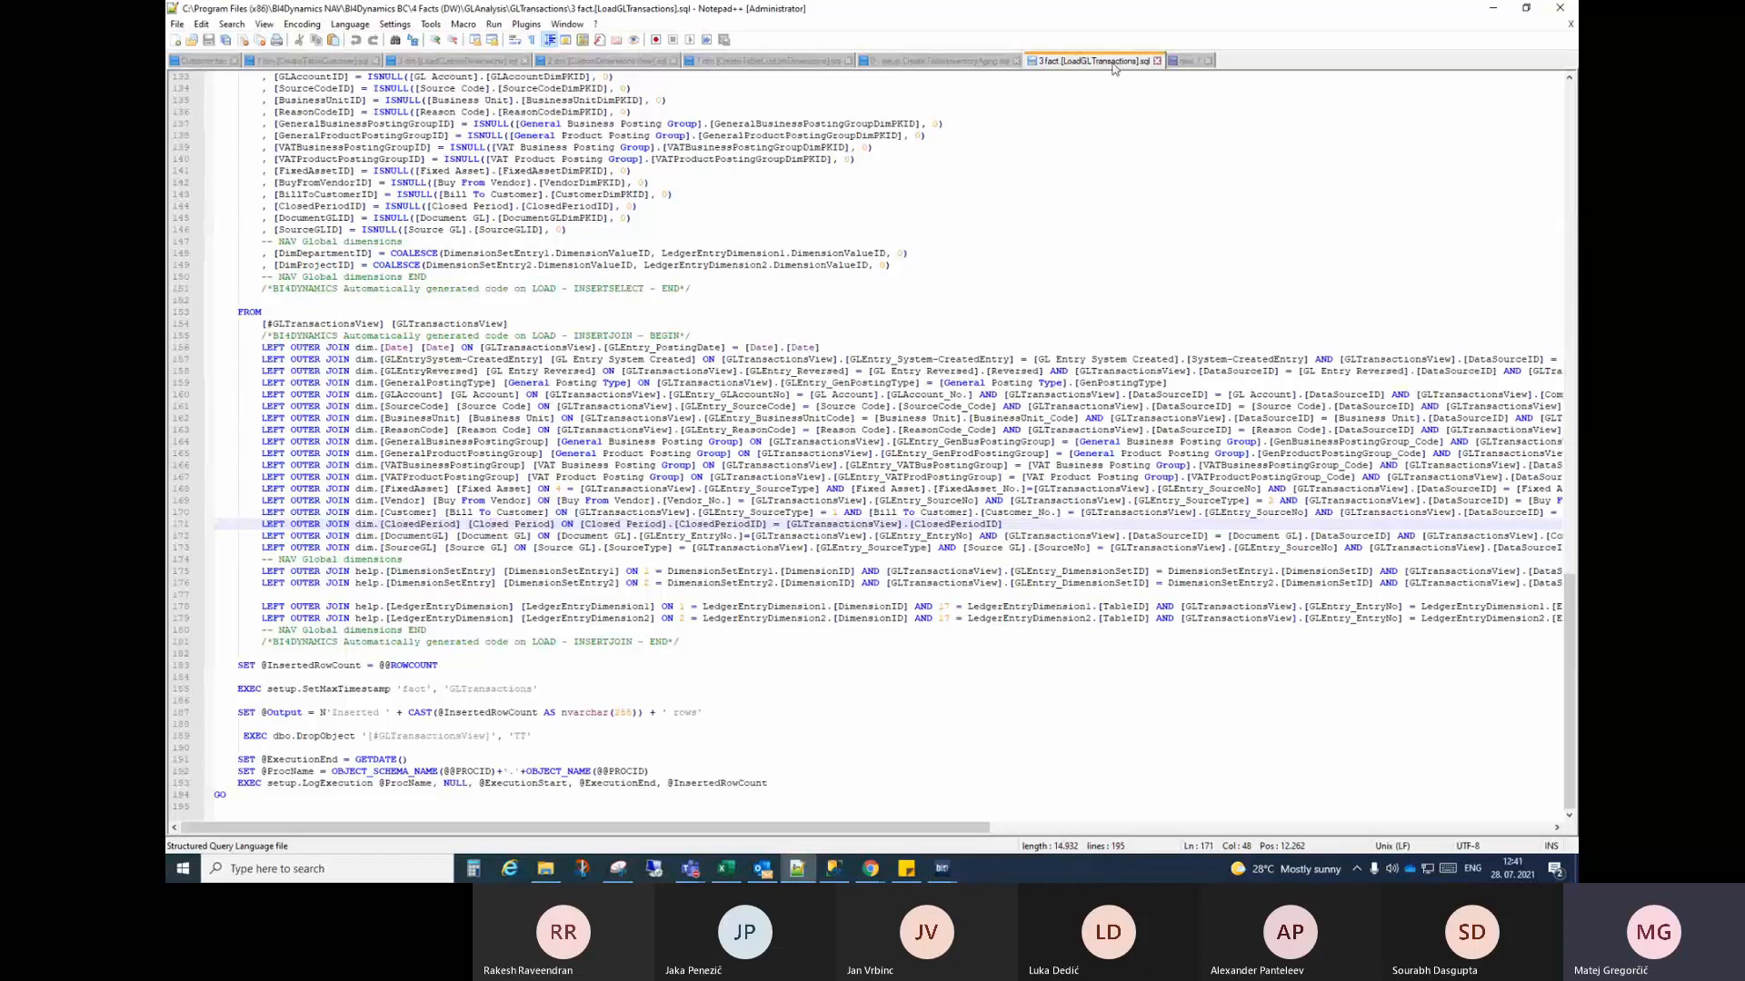
click(1490, 9)
mouse_move(941, 867)
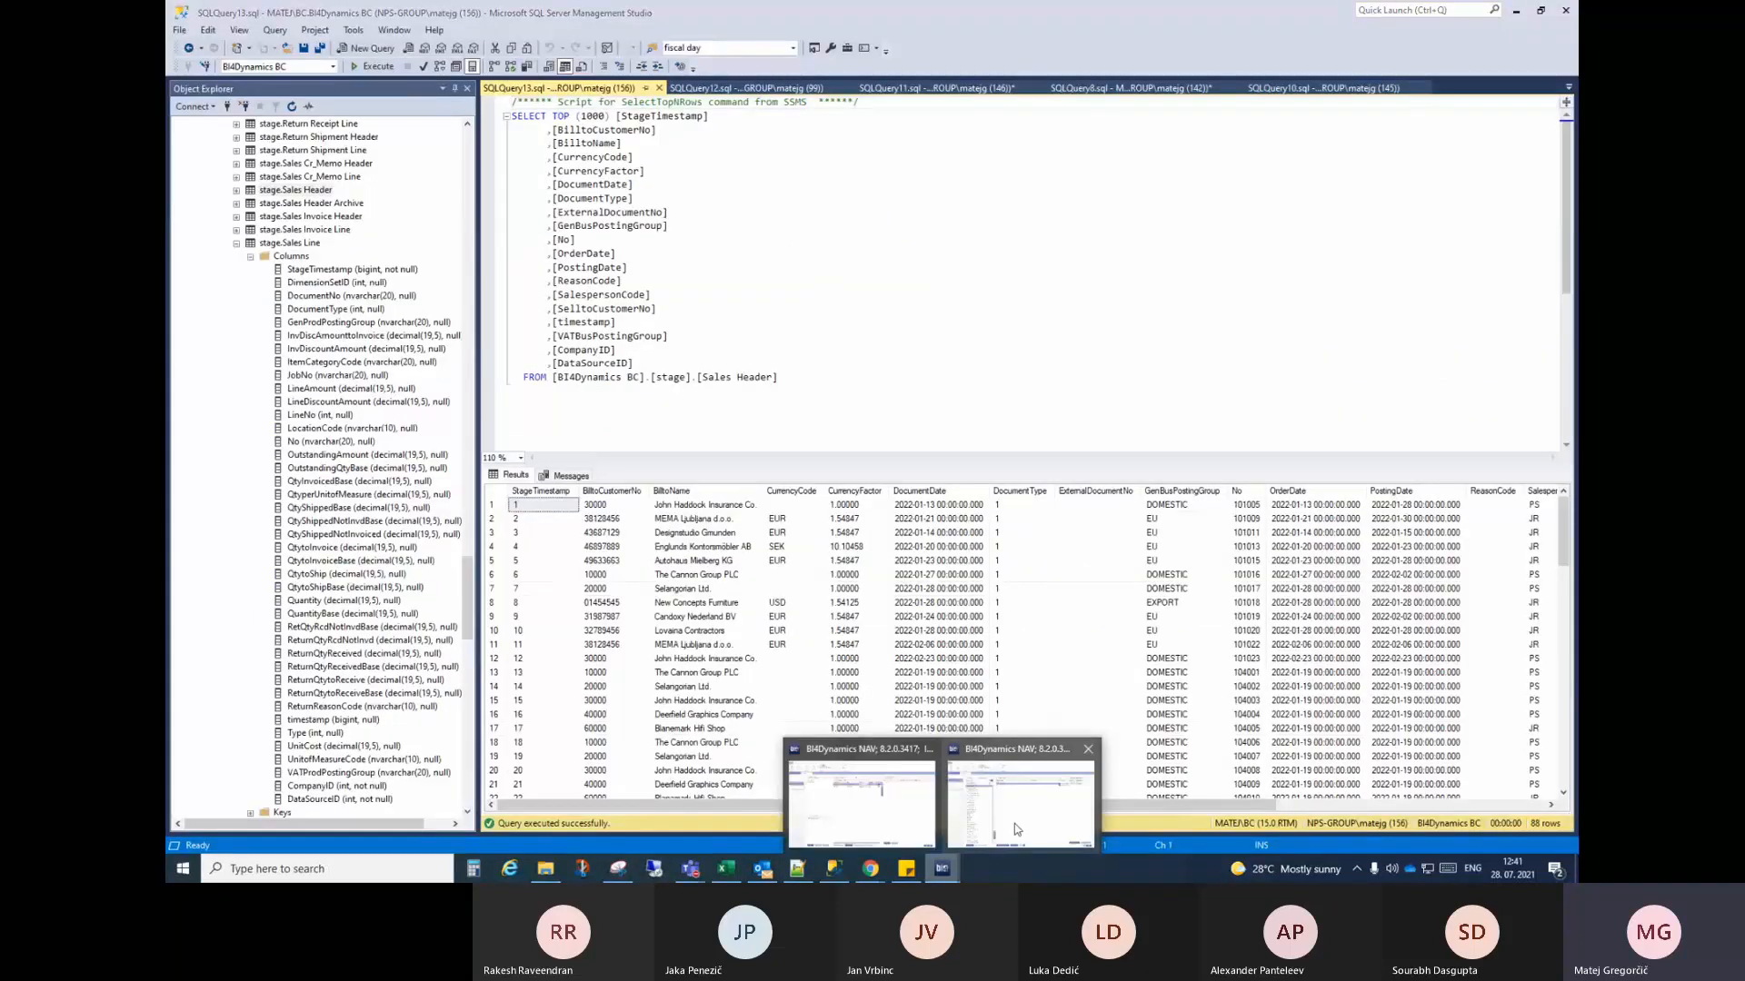
click(1016, 829)
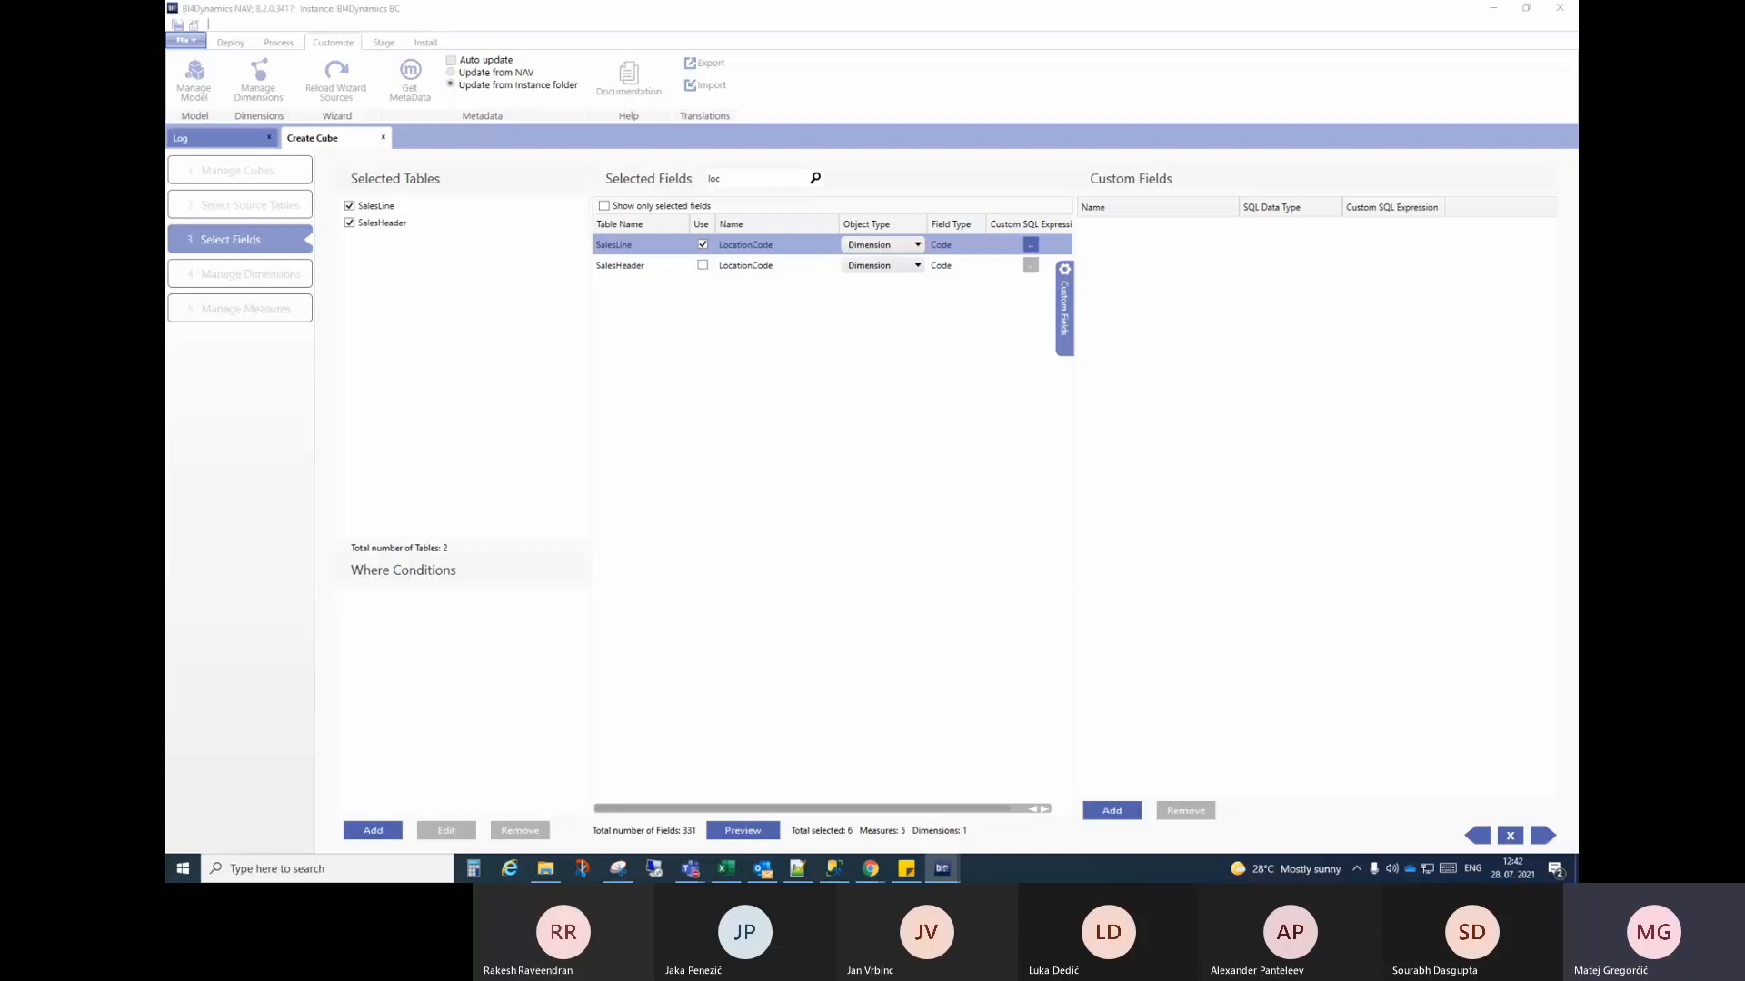
Step: Select GLEntry among the tables in the second BI4Dynamics window, and locate stage.G_L Entry in SQL Server Management Studio
drag(1744, 113, 997, 113)
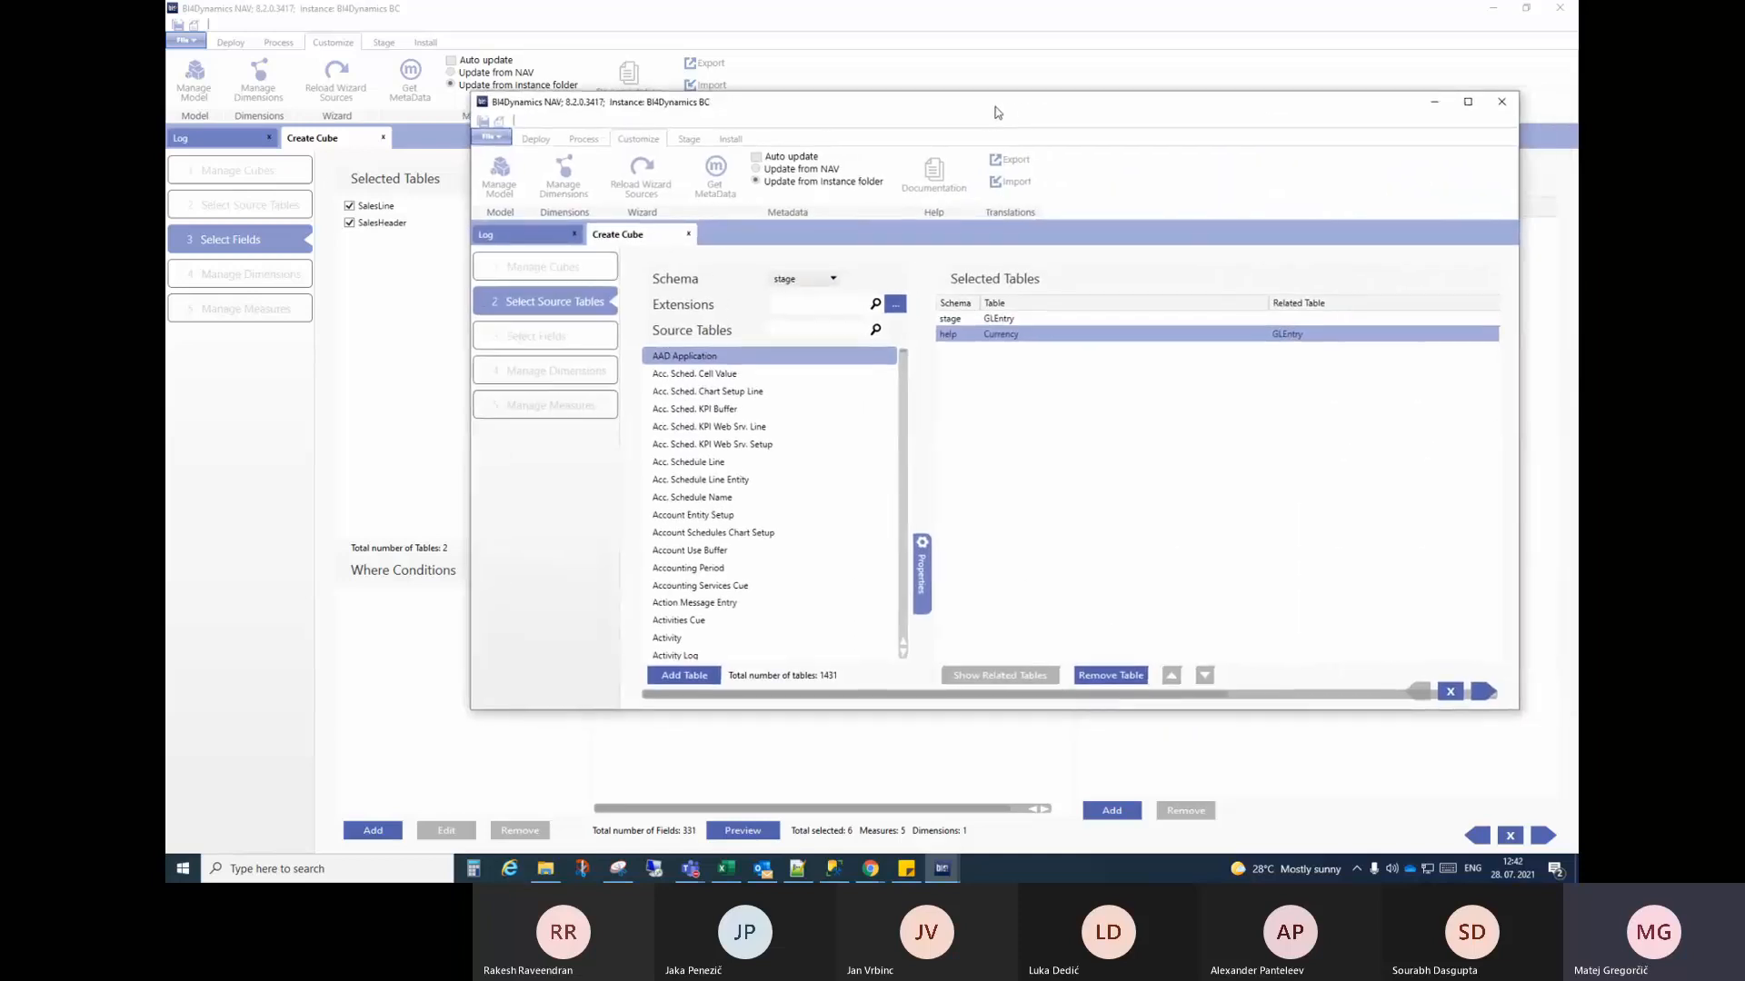
click(1061, 318)
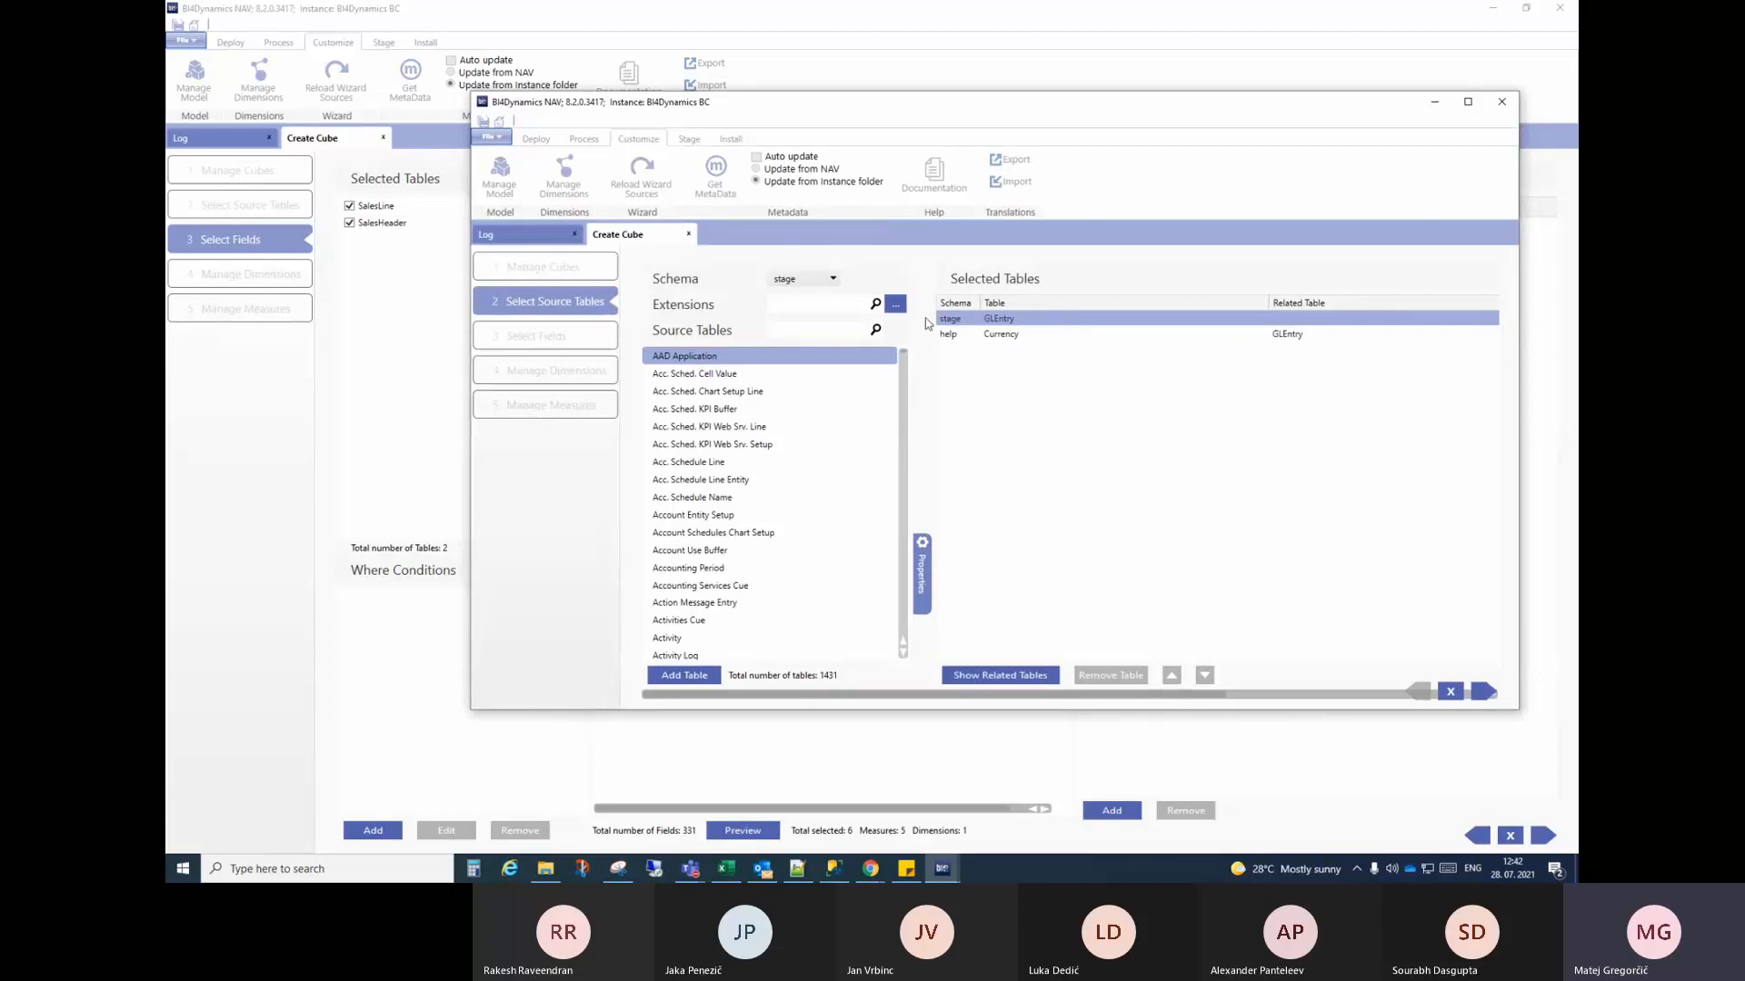
click(834, 869)
click(236, 242)
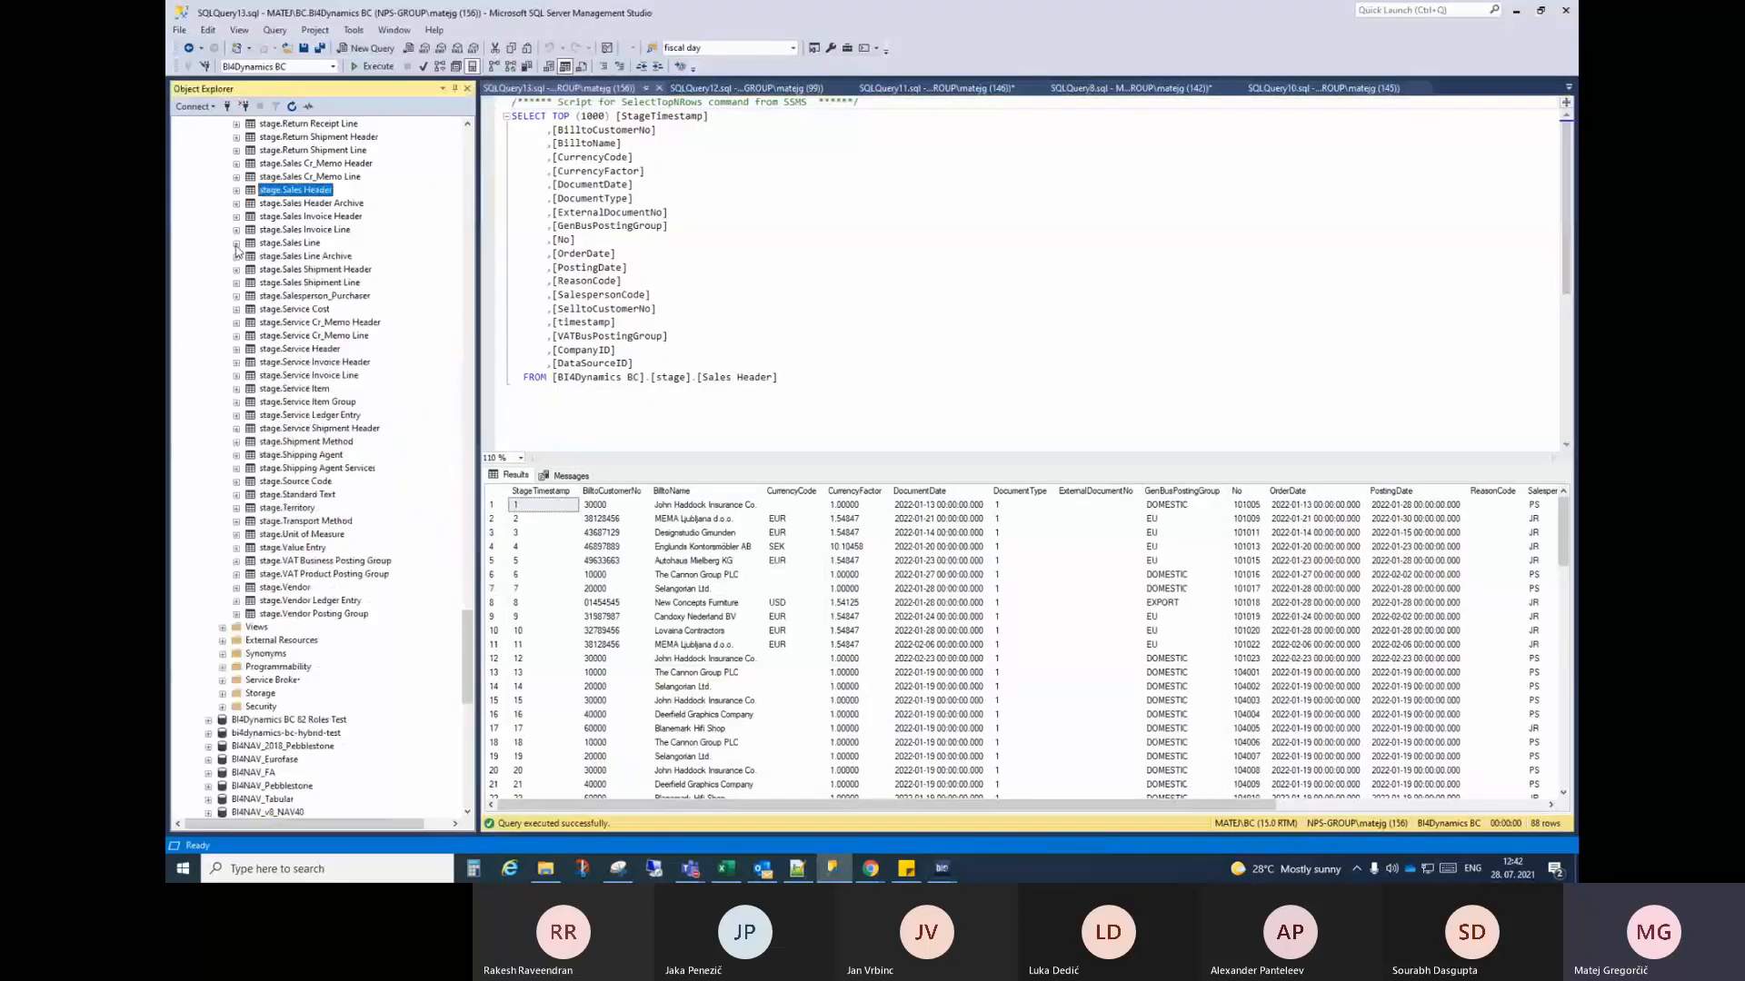
scroll(318, 365, up, 7)
scroll(318, 427, up, 7)
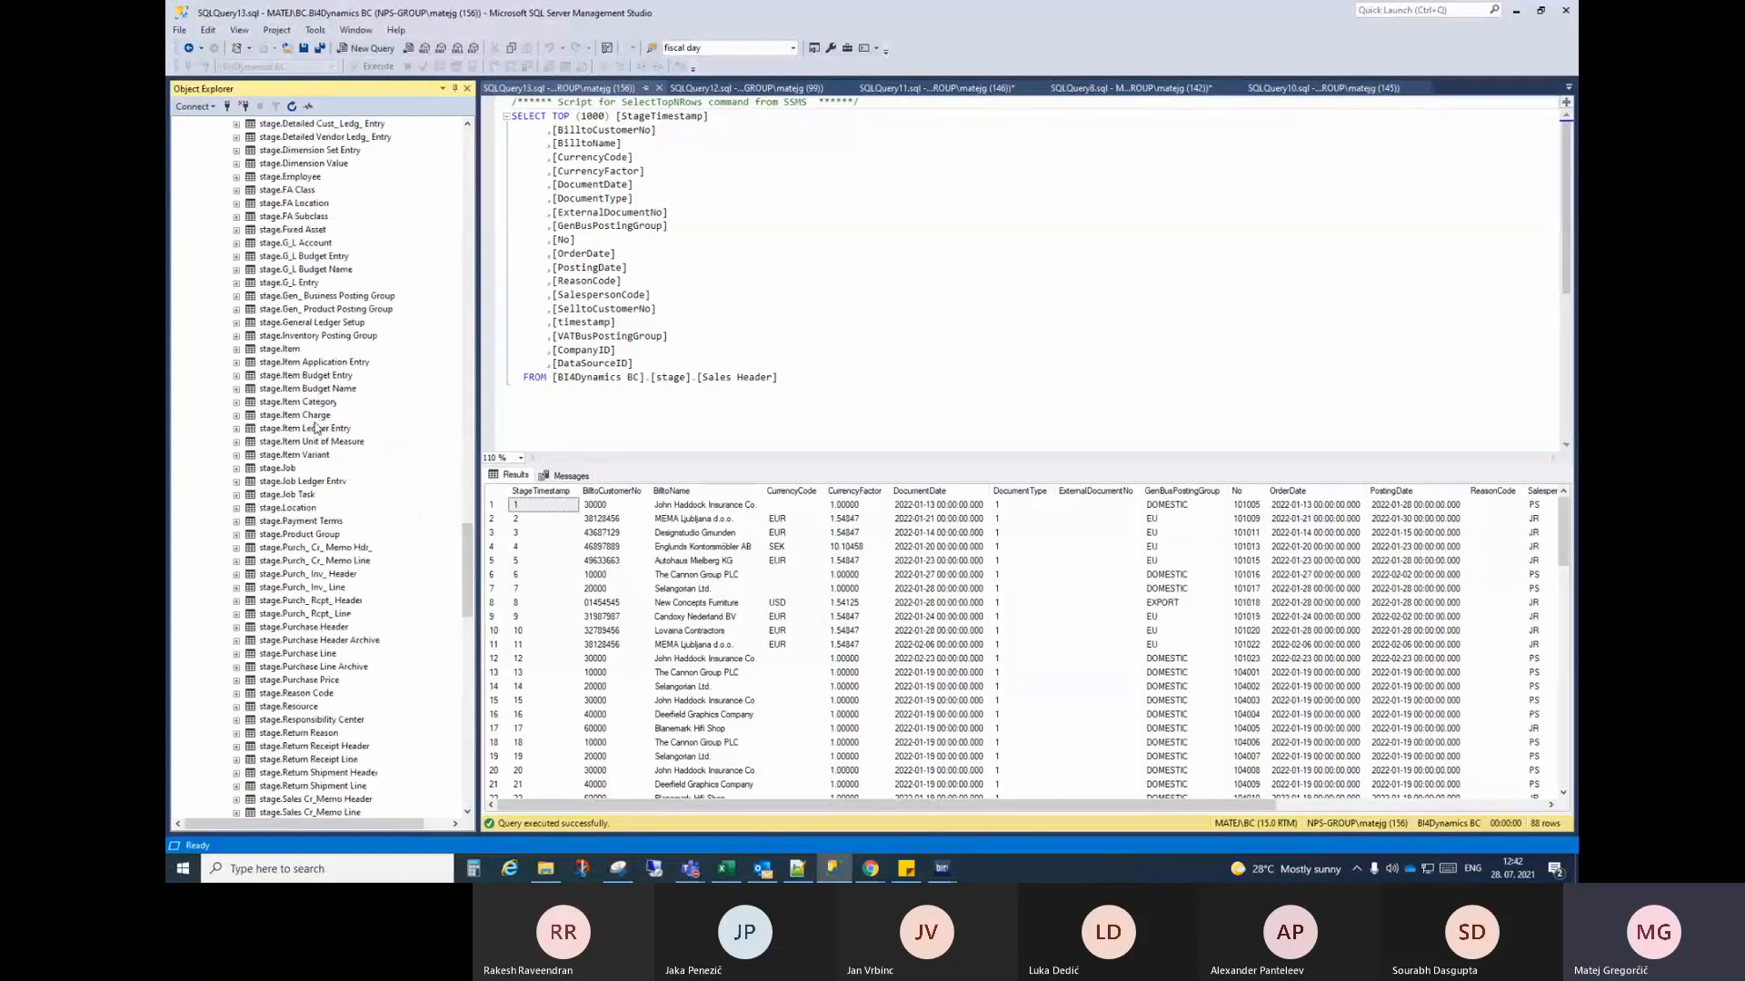
click(297, 285)
click(1518, 17)
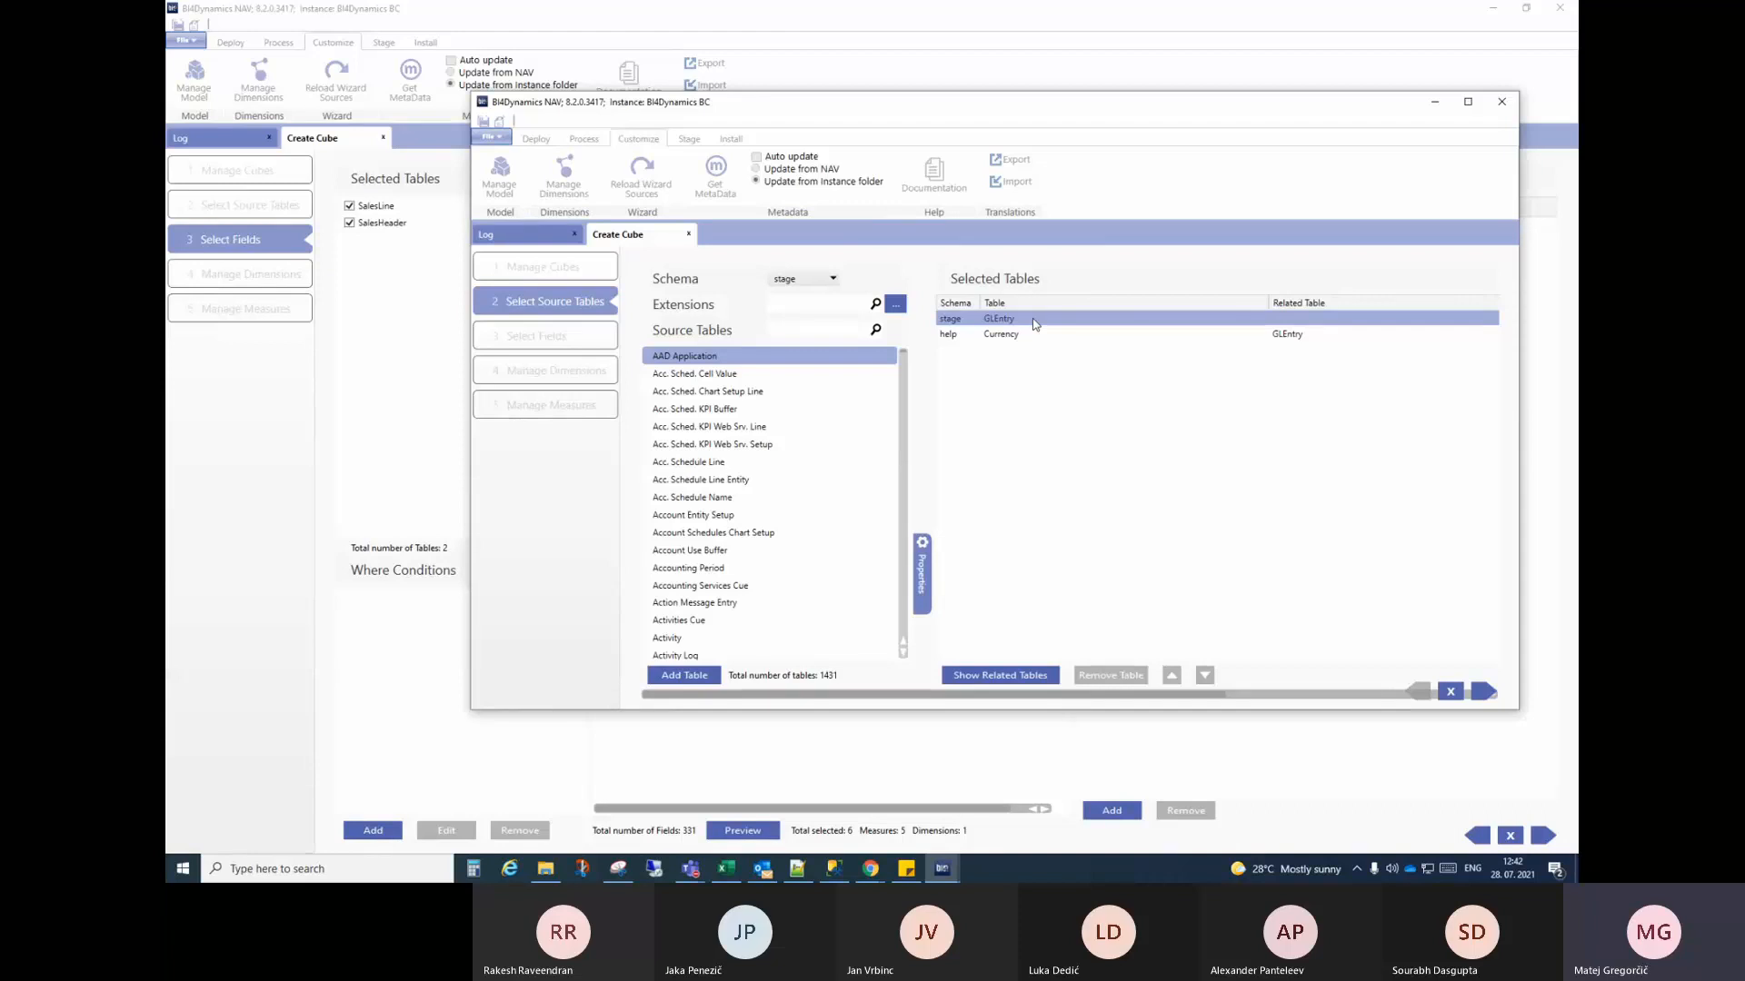
Step: Search the source tables for "GL" in the second BI4Dynamics window, clear the search, and return to the Sales Orders cube window
click(798, 332)
text(GL)
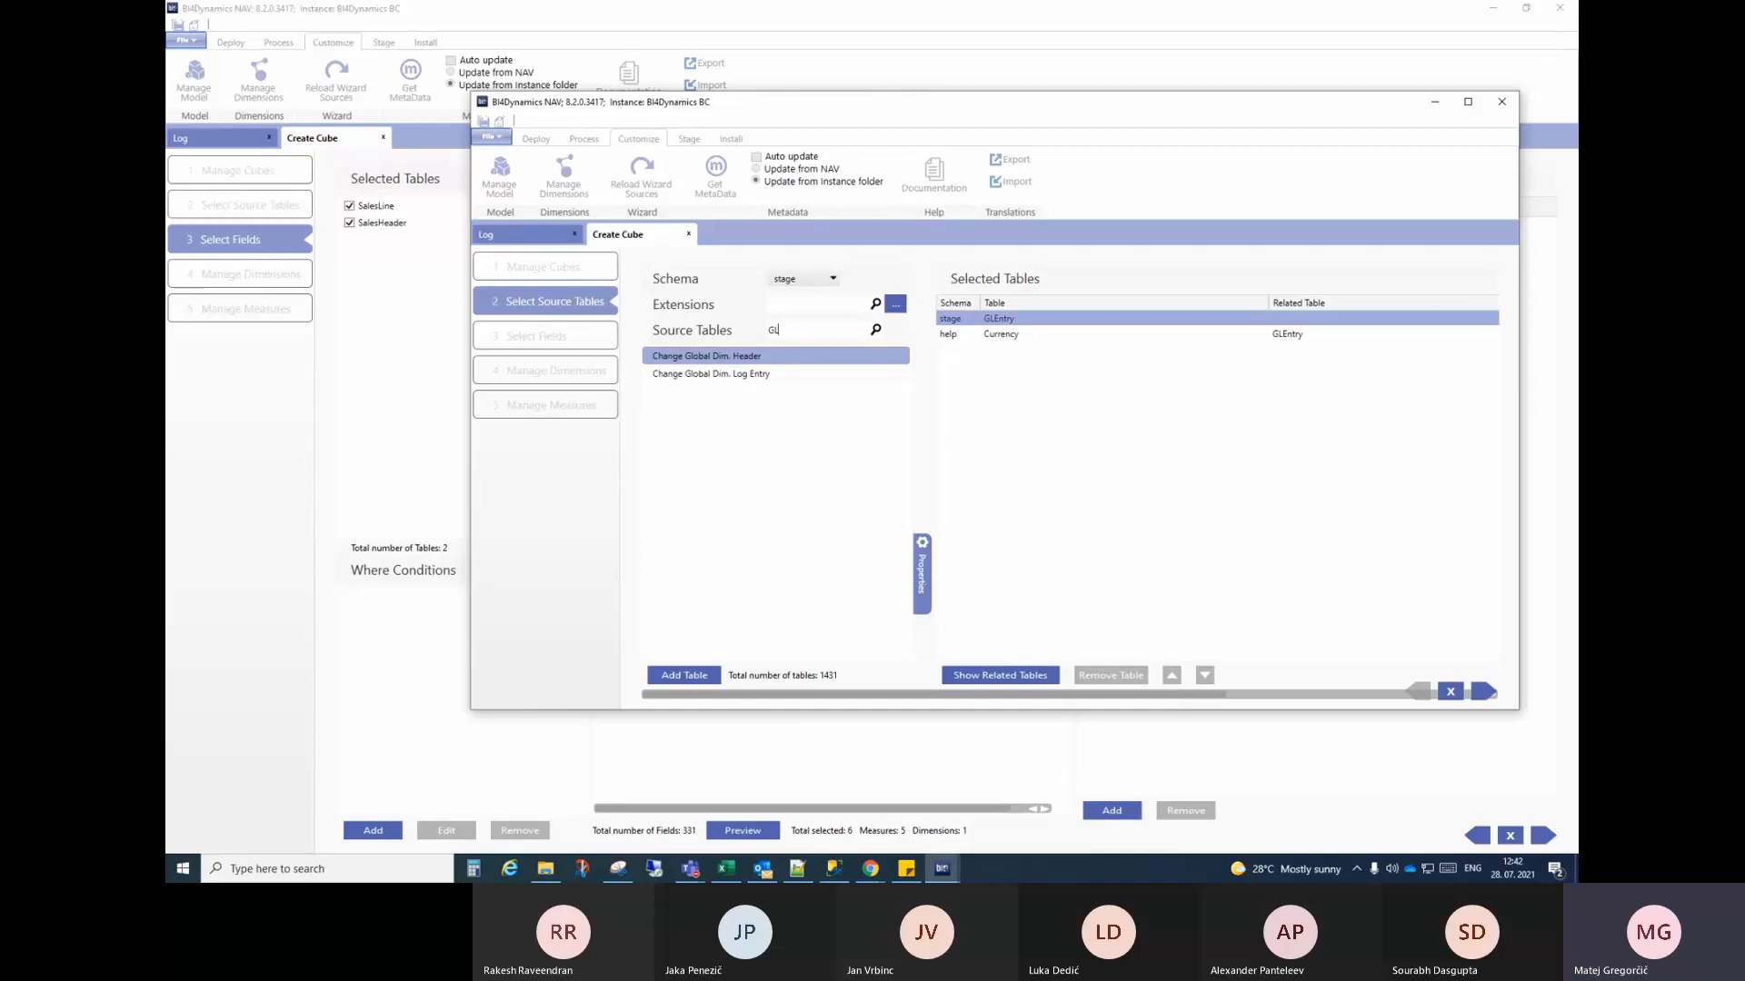
key(BackSpace)
key(BackSpace)
text(G)
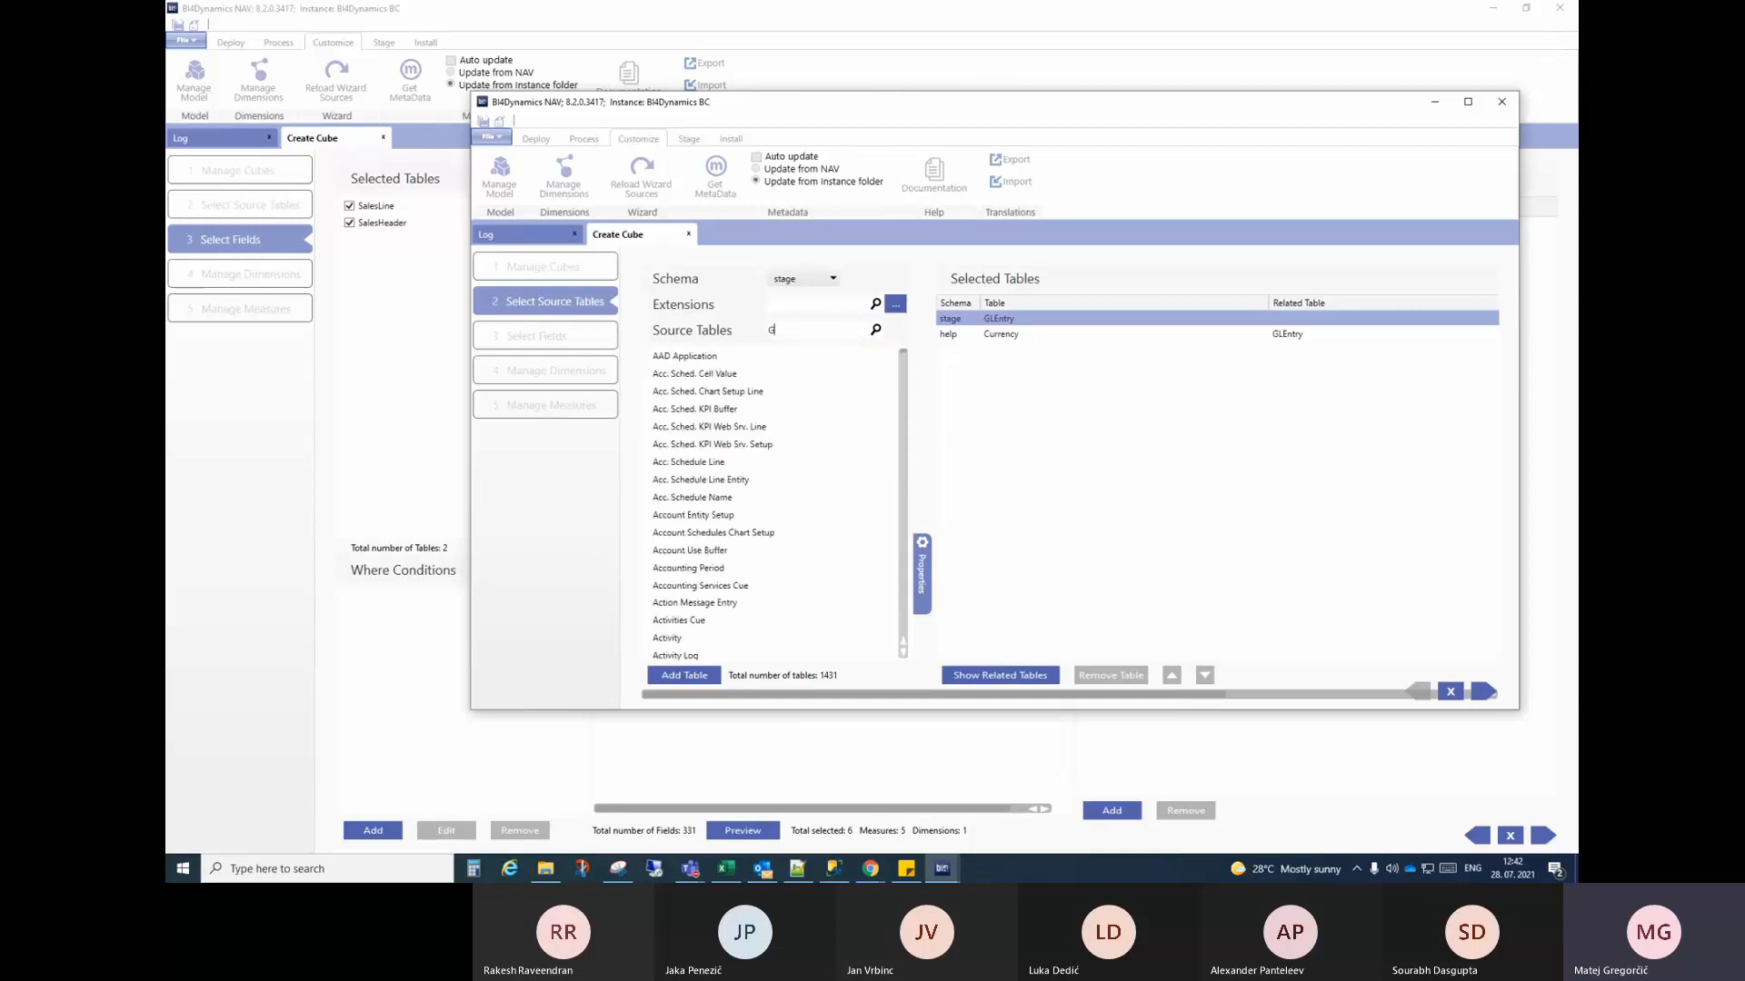
text(_)
key(BackSpace)
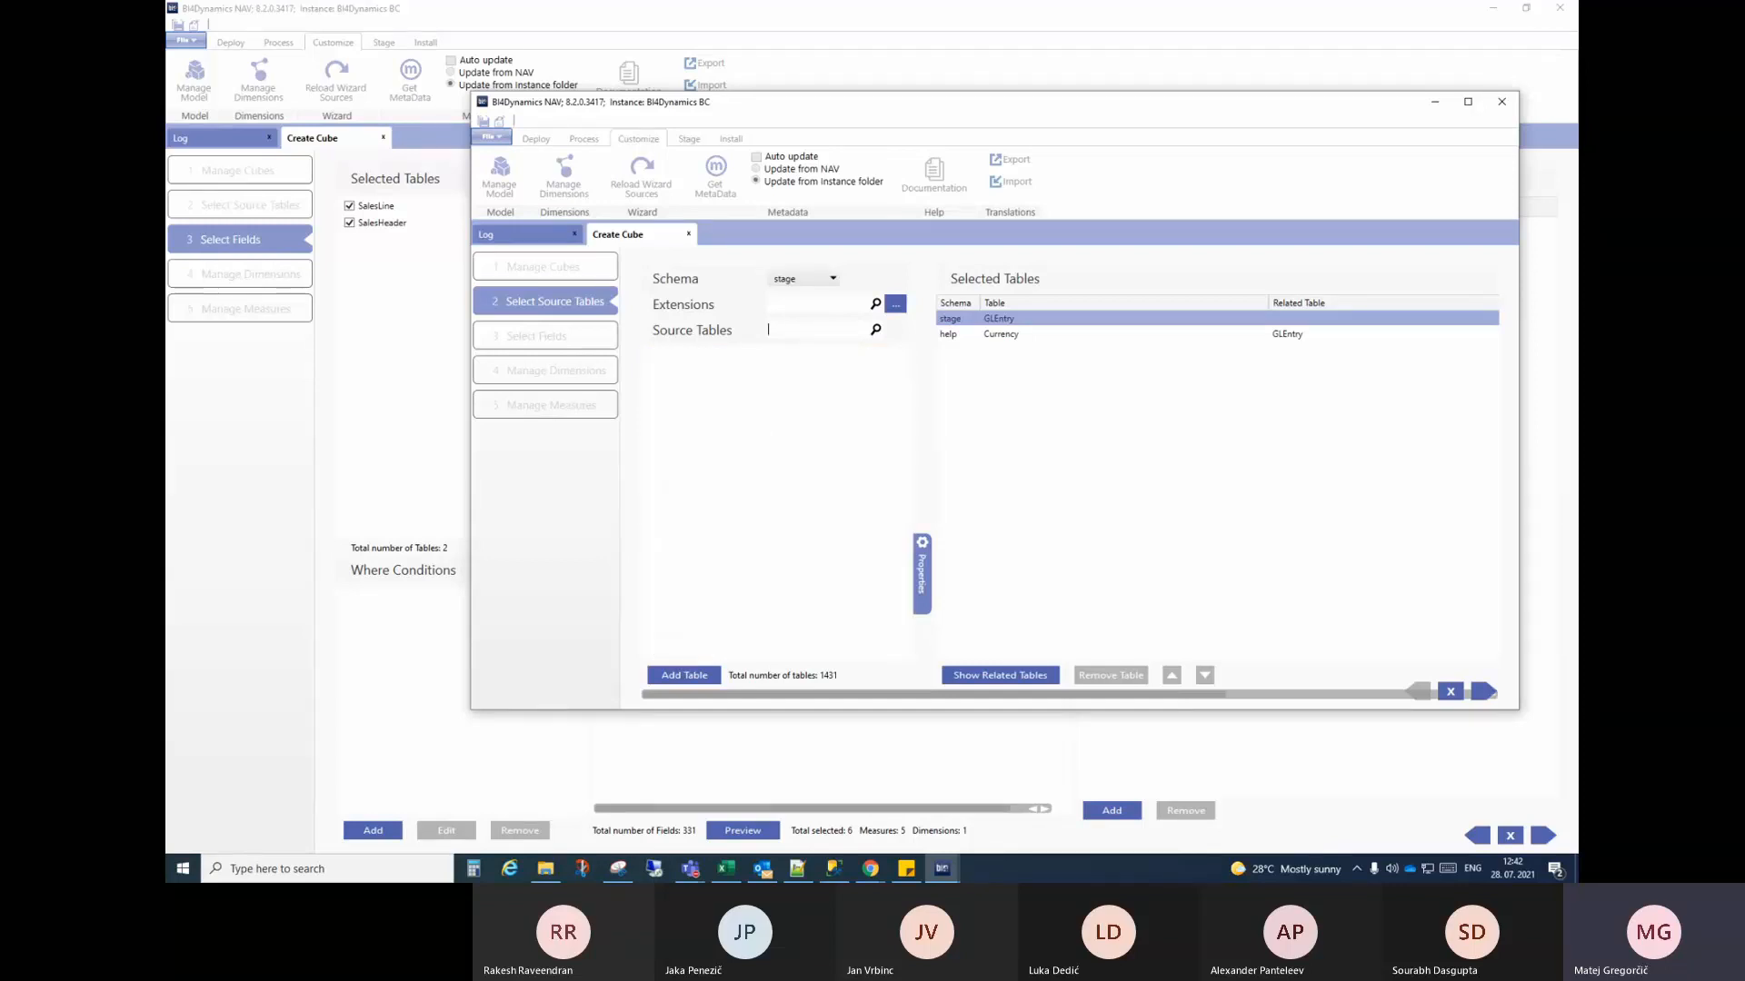
double_click(1000, 104)
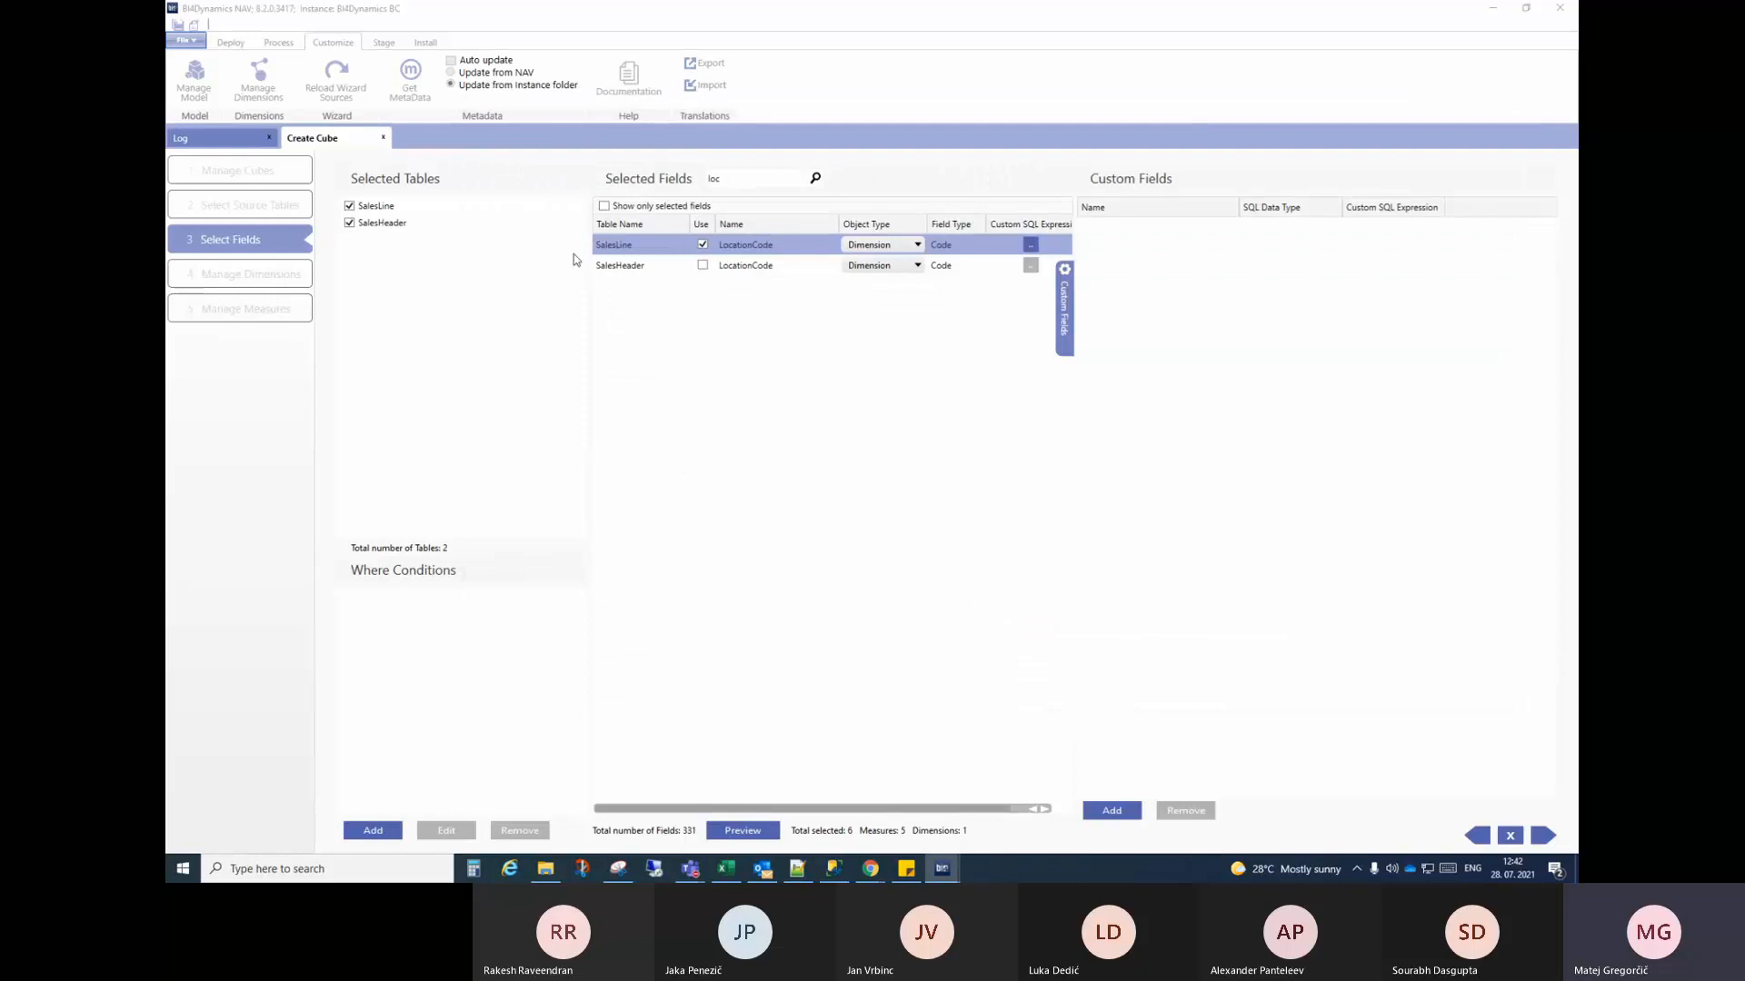
Step: Search the Sales Orders cube's source tables for "G_L" and "GL", clear the search, and return to the field selection
click(1477, 835)
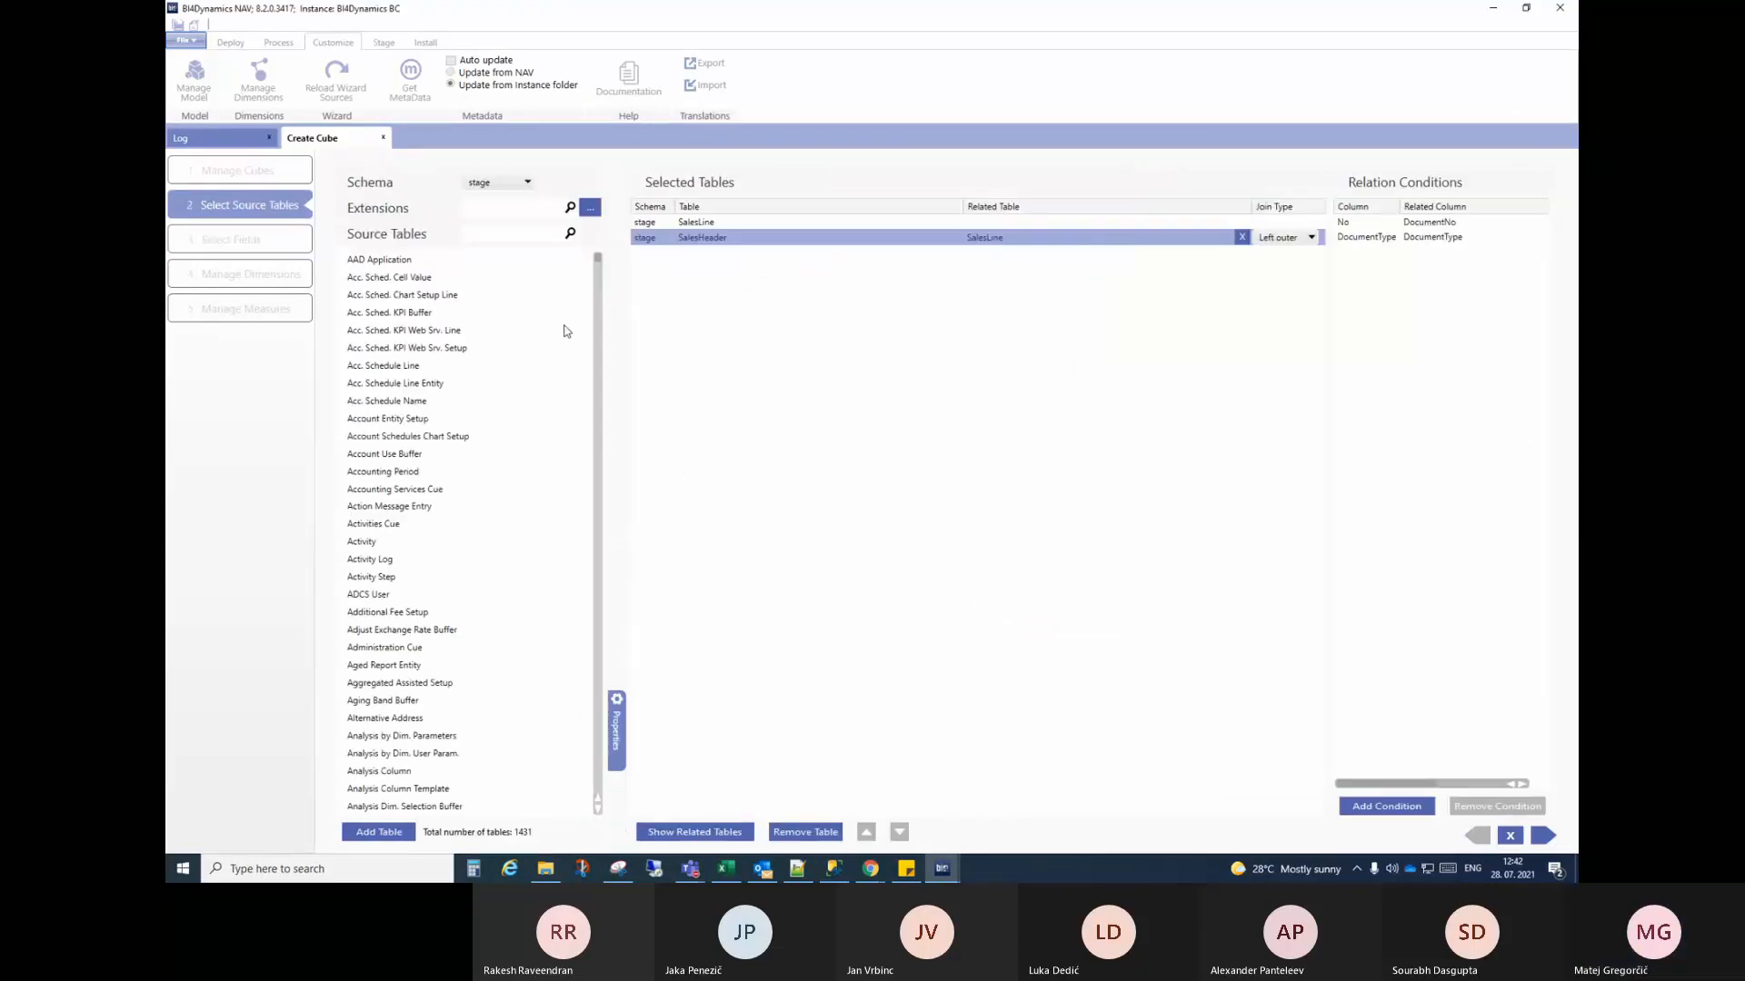
click(521, 229)
text(G)
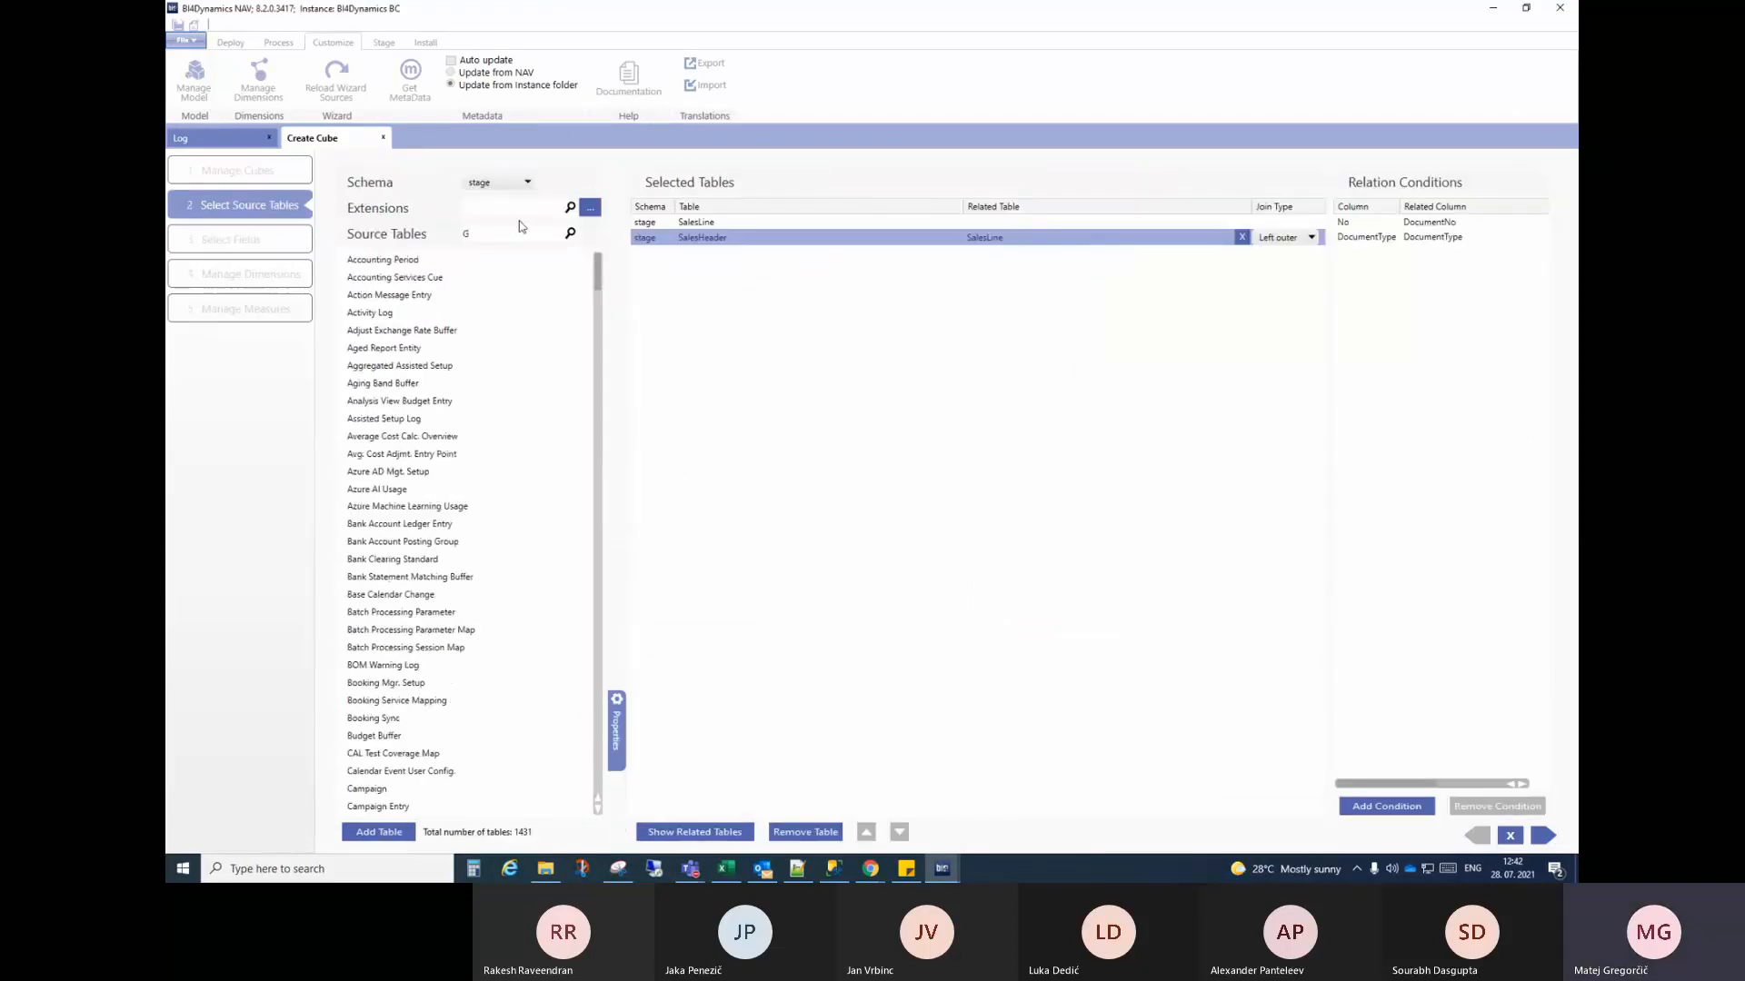
text(_L)
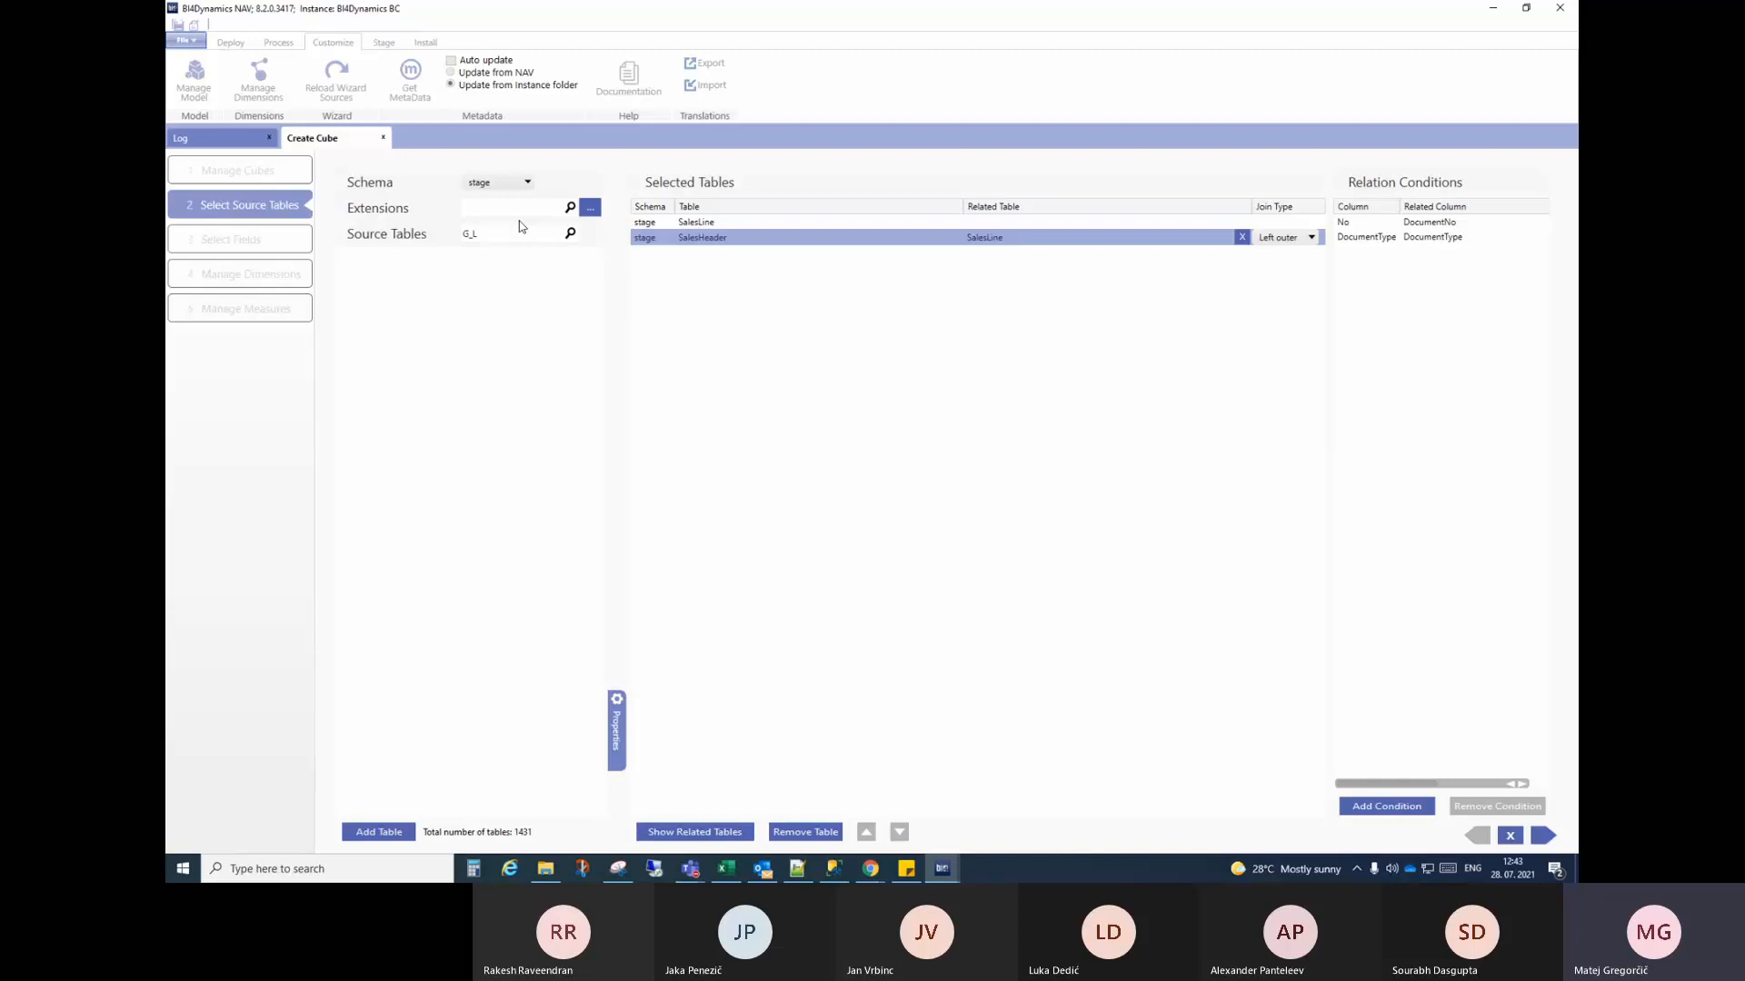
key(BackSpace)
text(L)
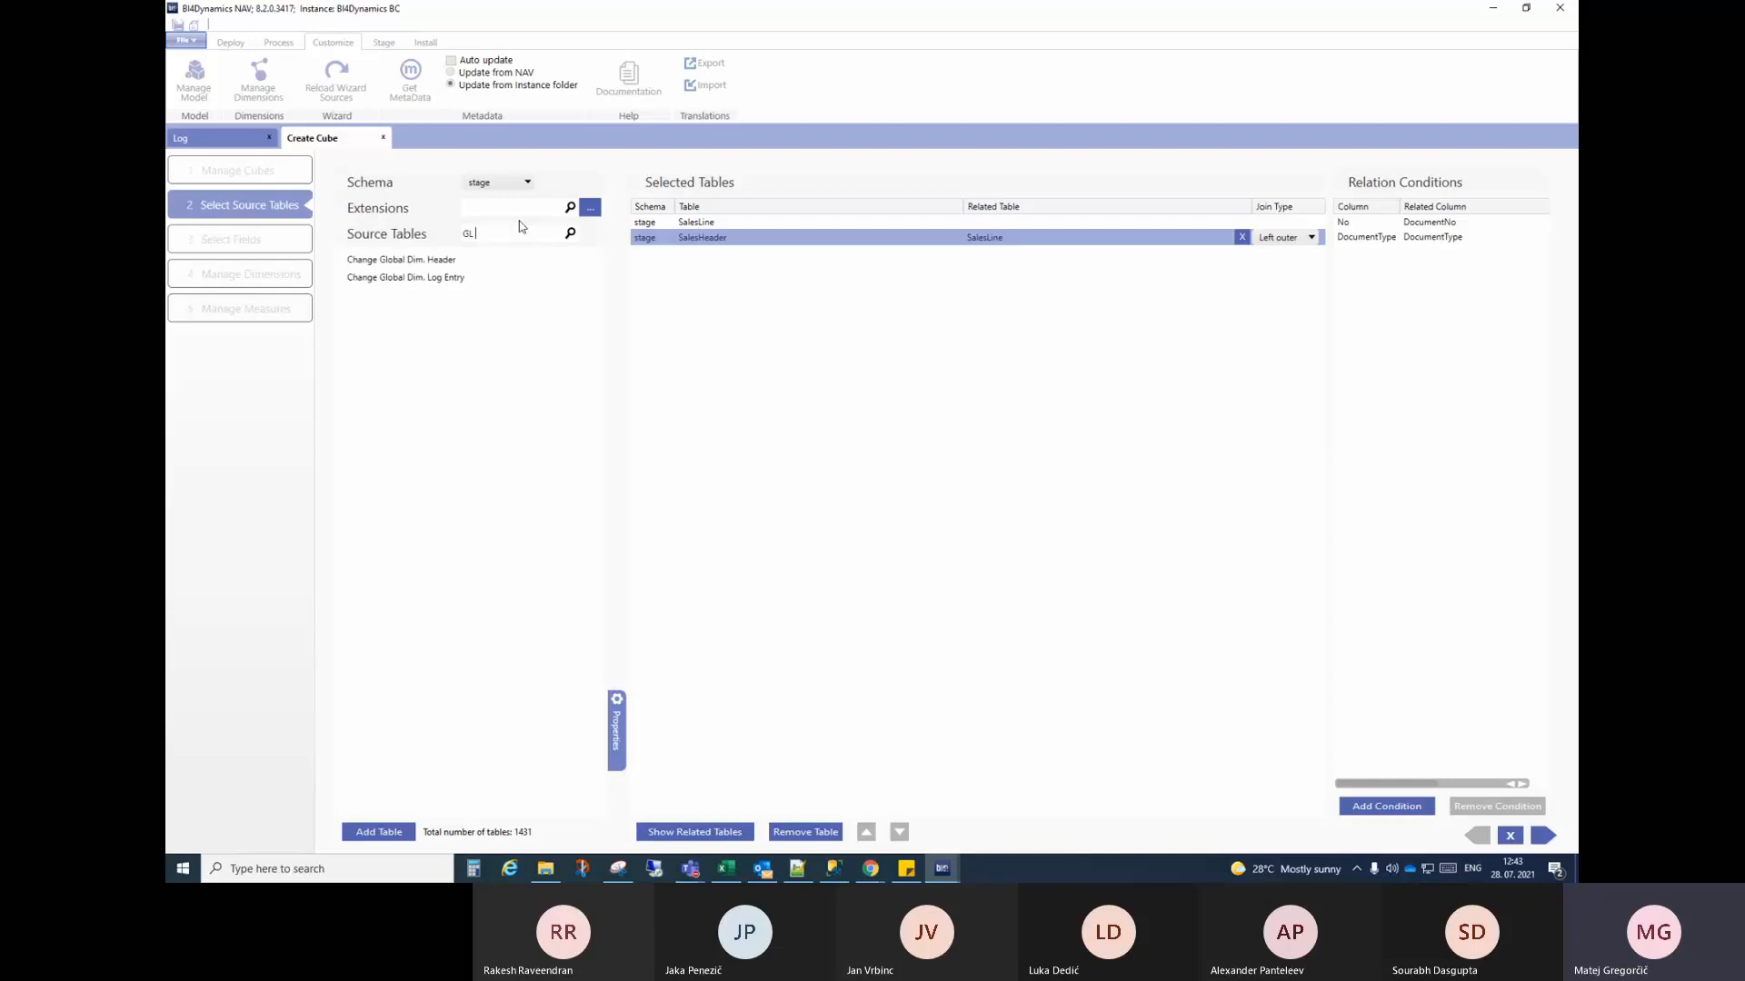
text(E)
key(BackSpace)
key(BackSpace)
key(BackSpace)
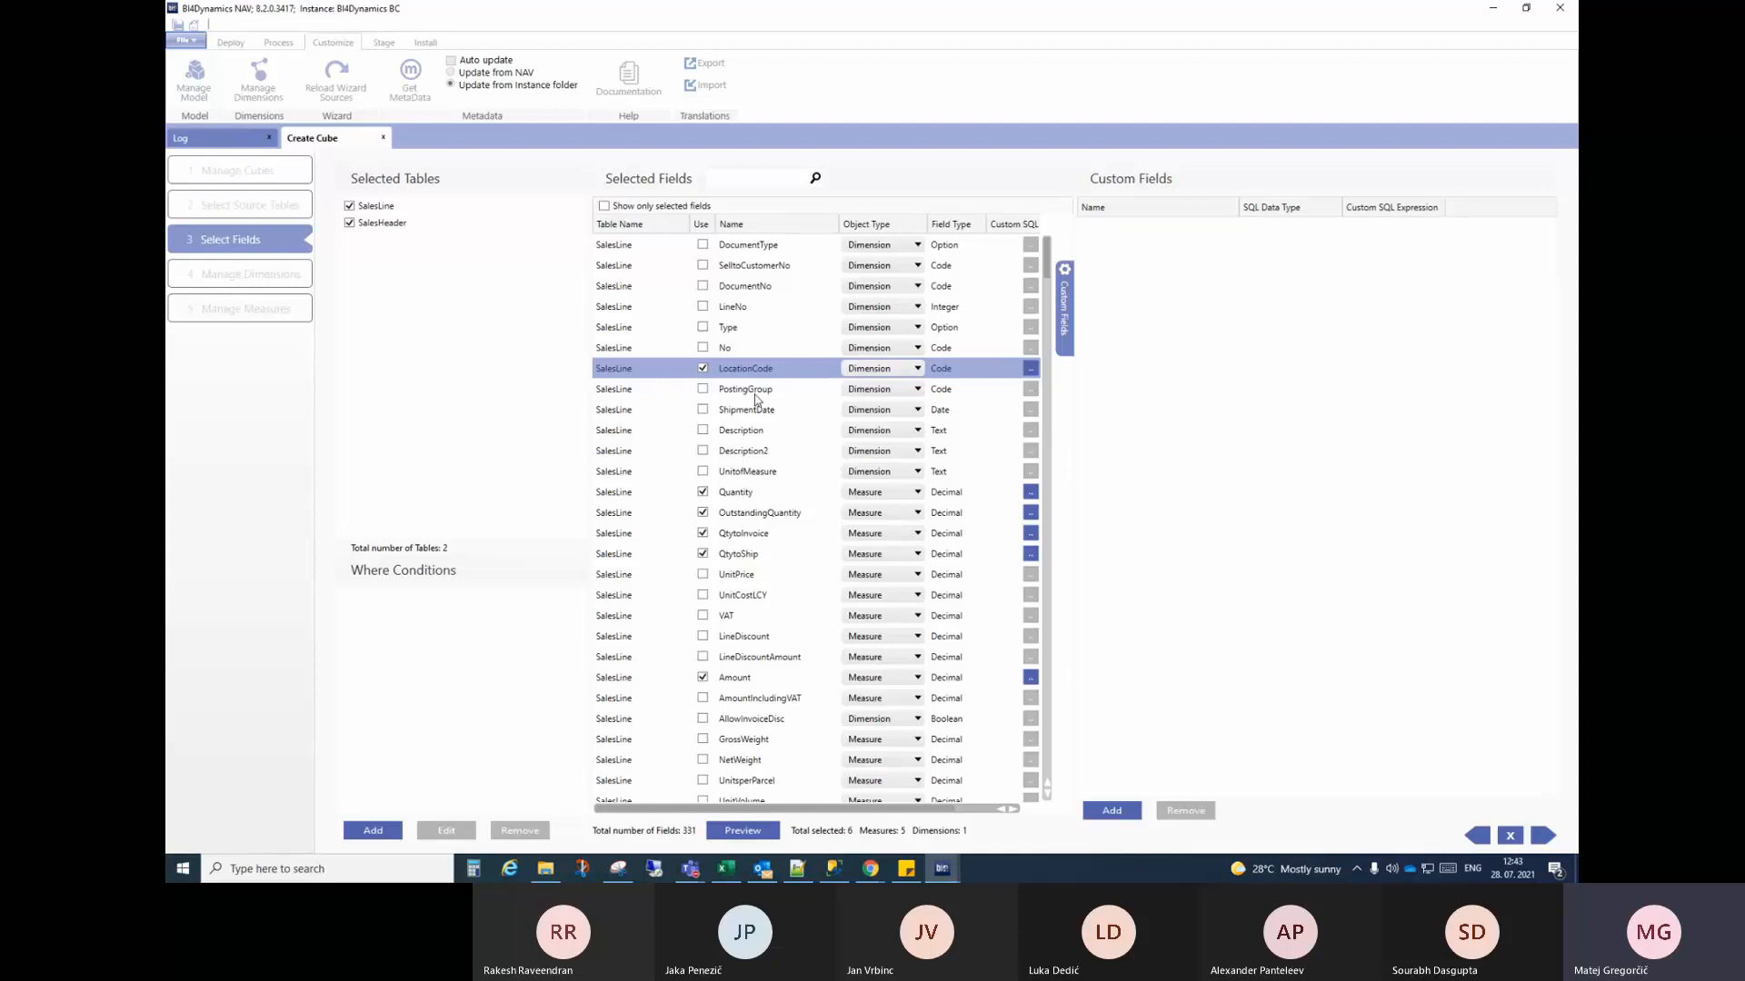
Step: Include TransportMethod and Area from SalesLine as dimensions
scroll(755, 395, down, 4)
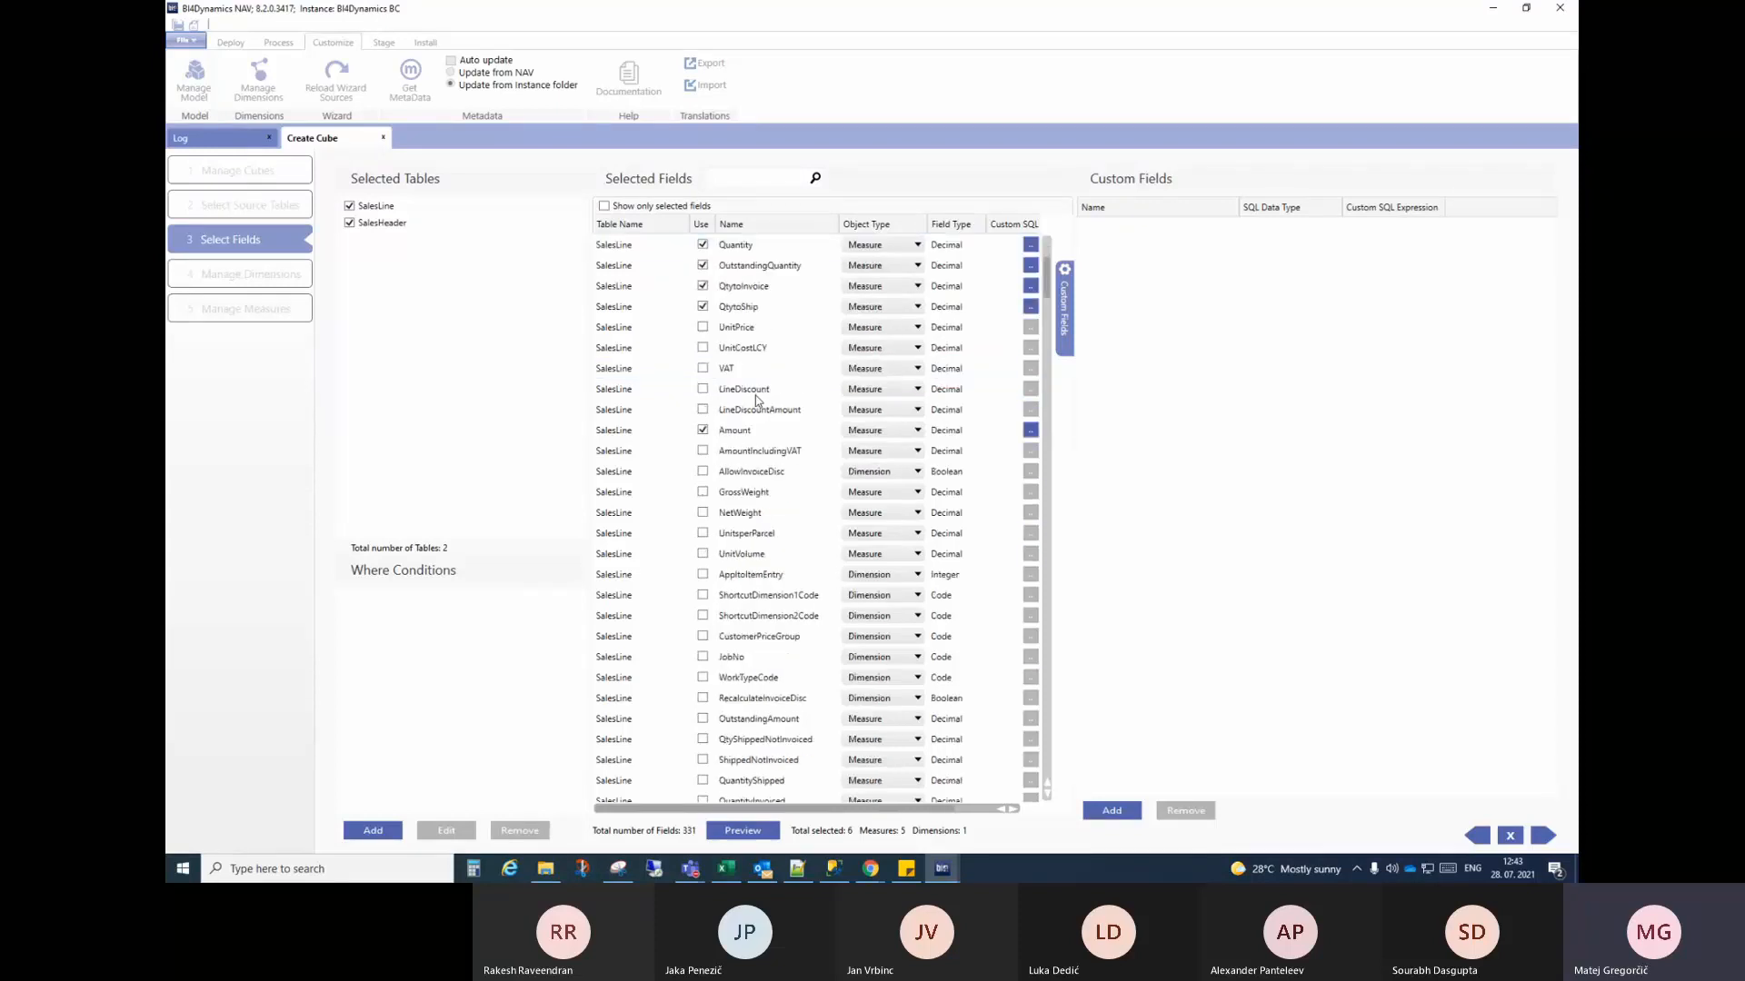
scroll(763, 452, down, 4)
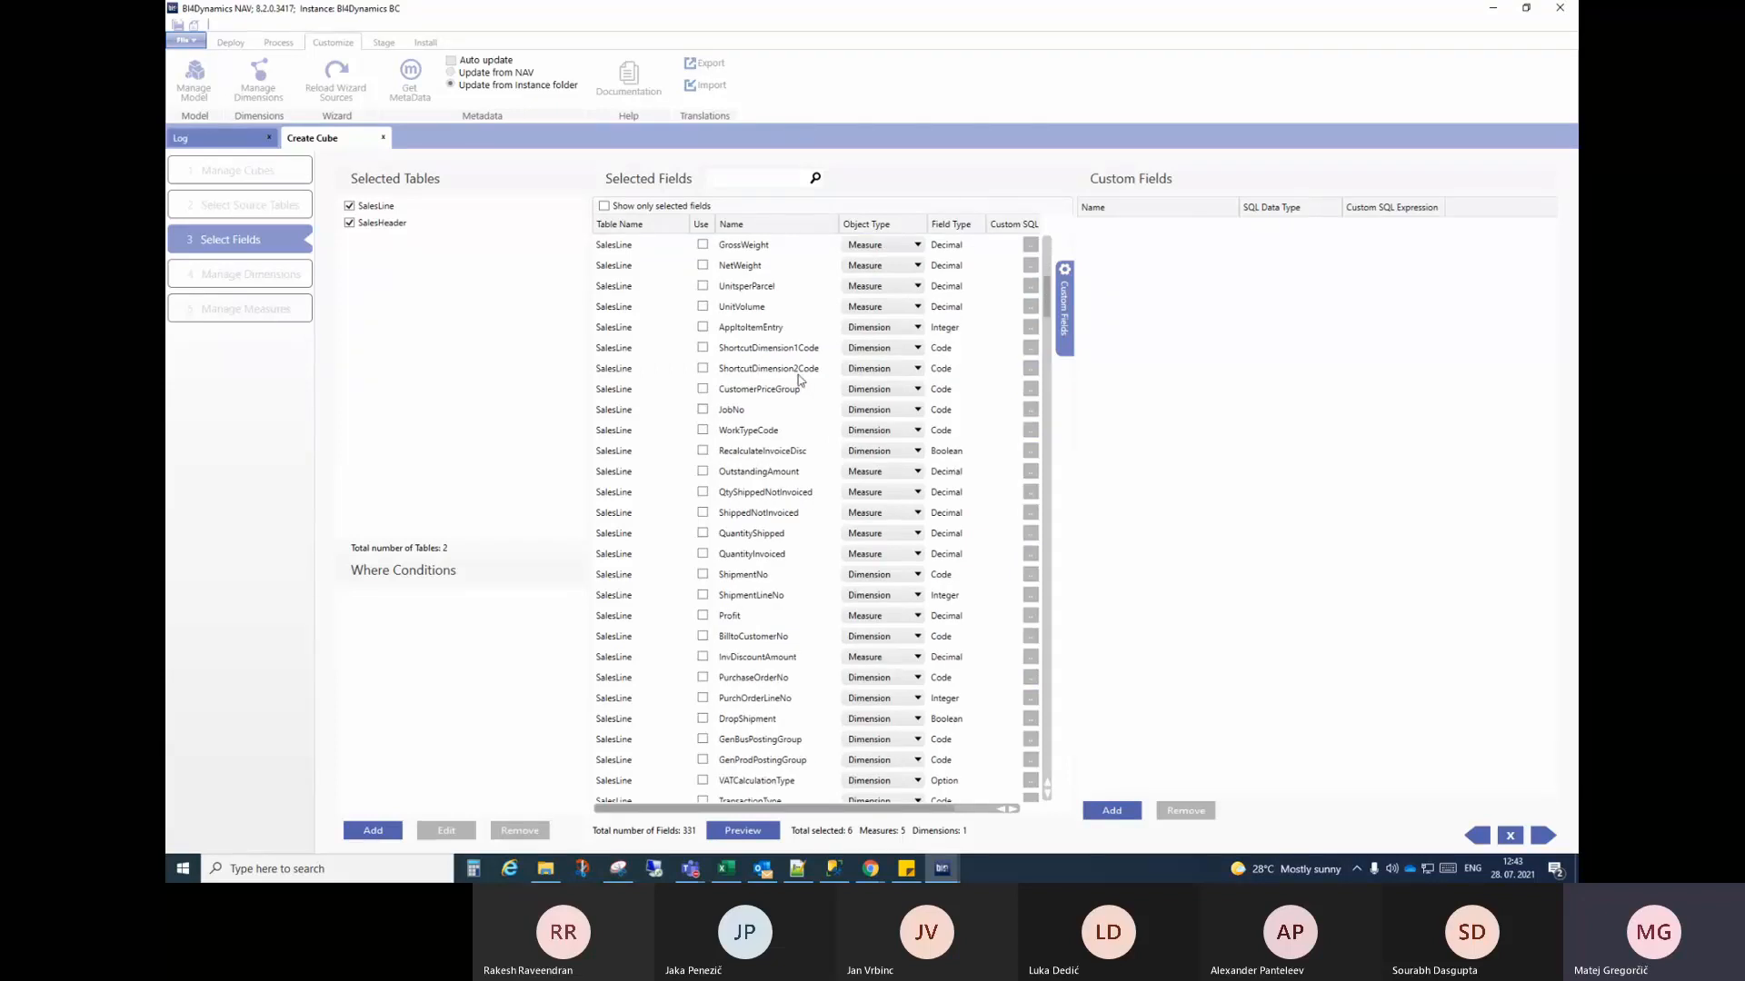
scroll(764, 354, down, 2)
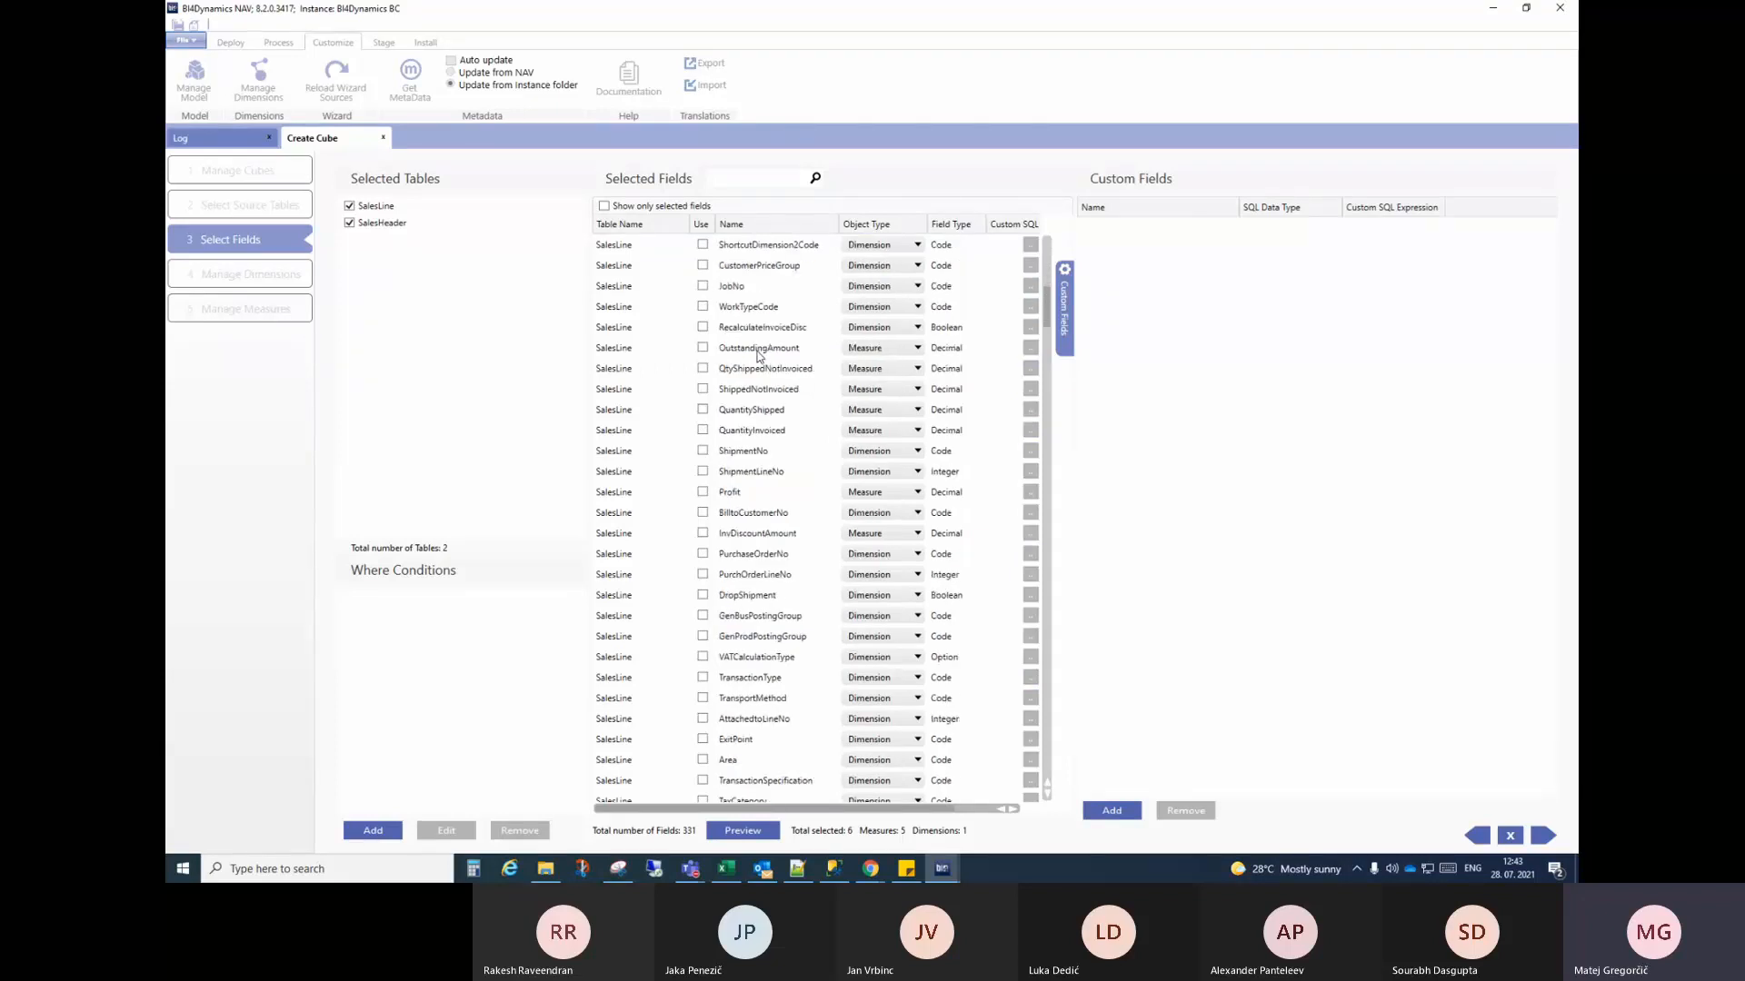
scroll(763, 359, down, 4)
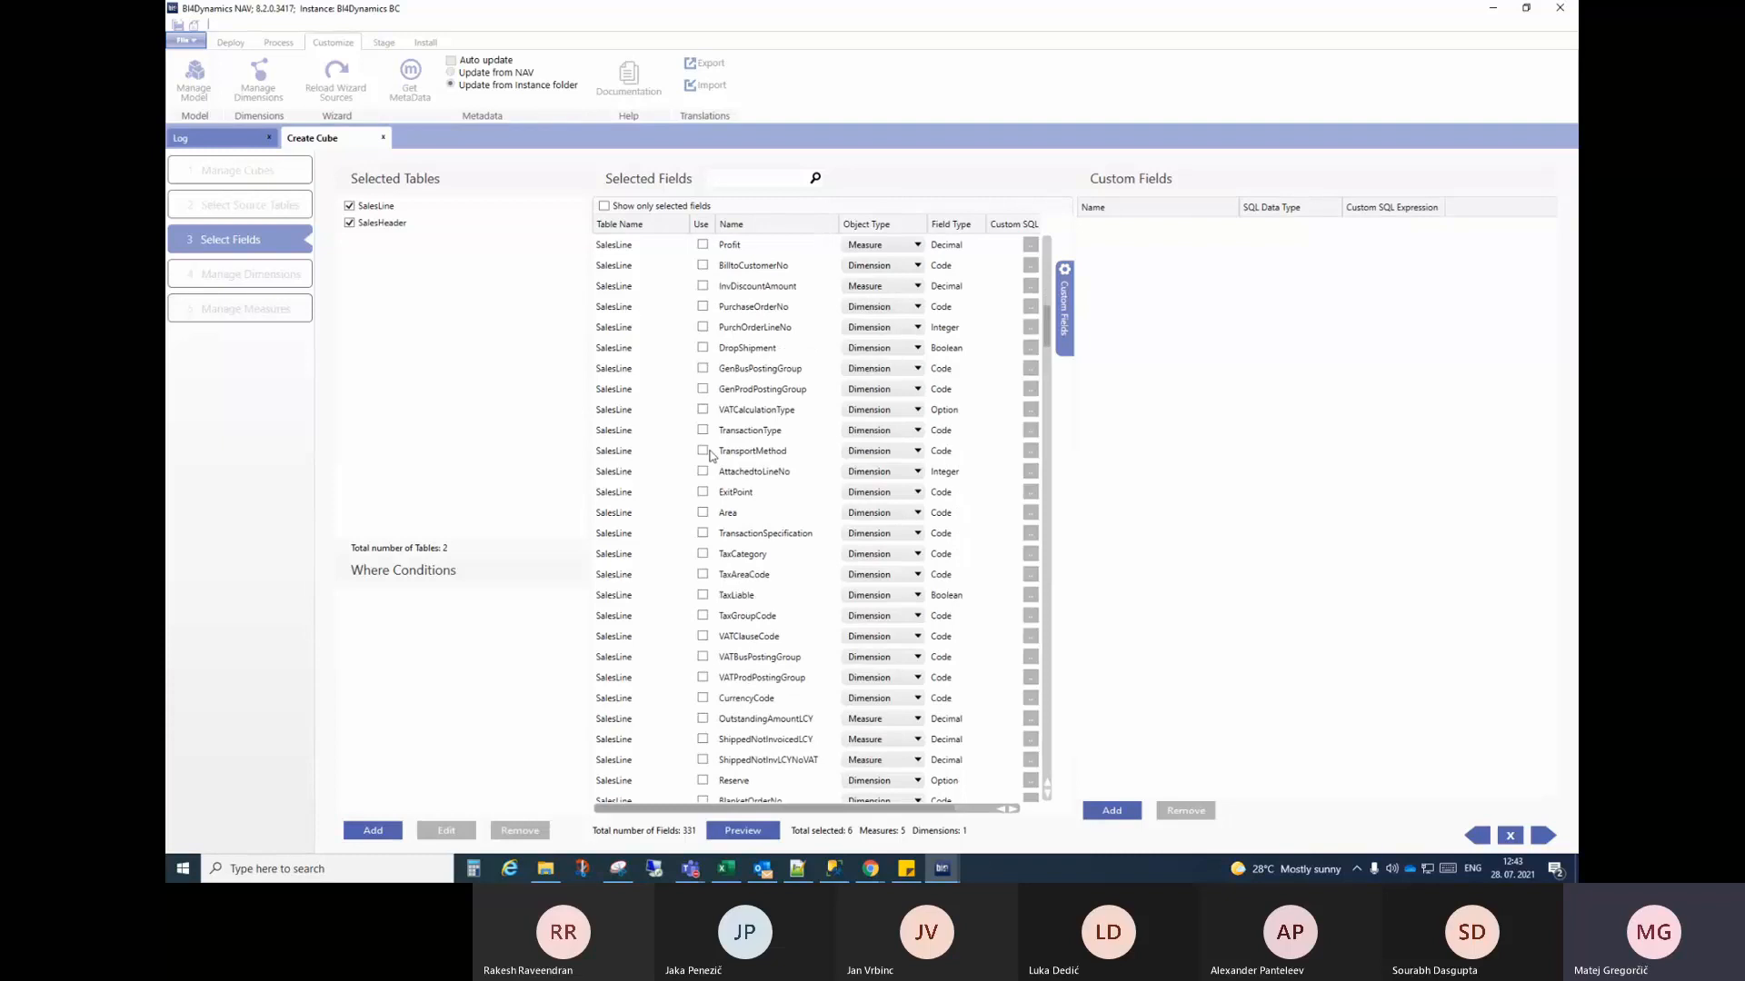
click(702, 451)
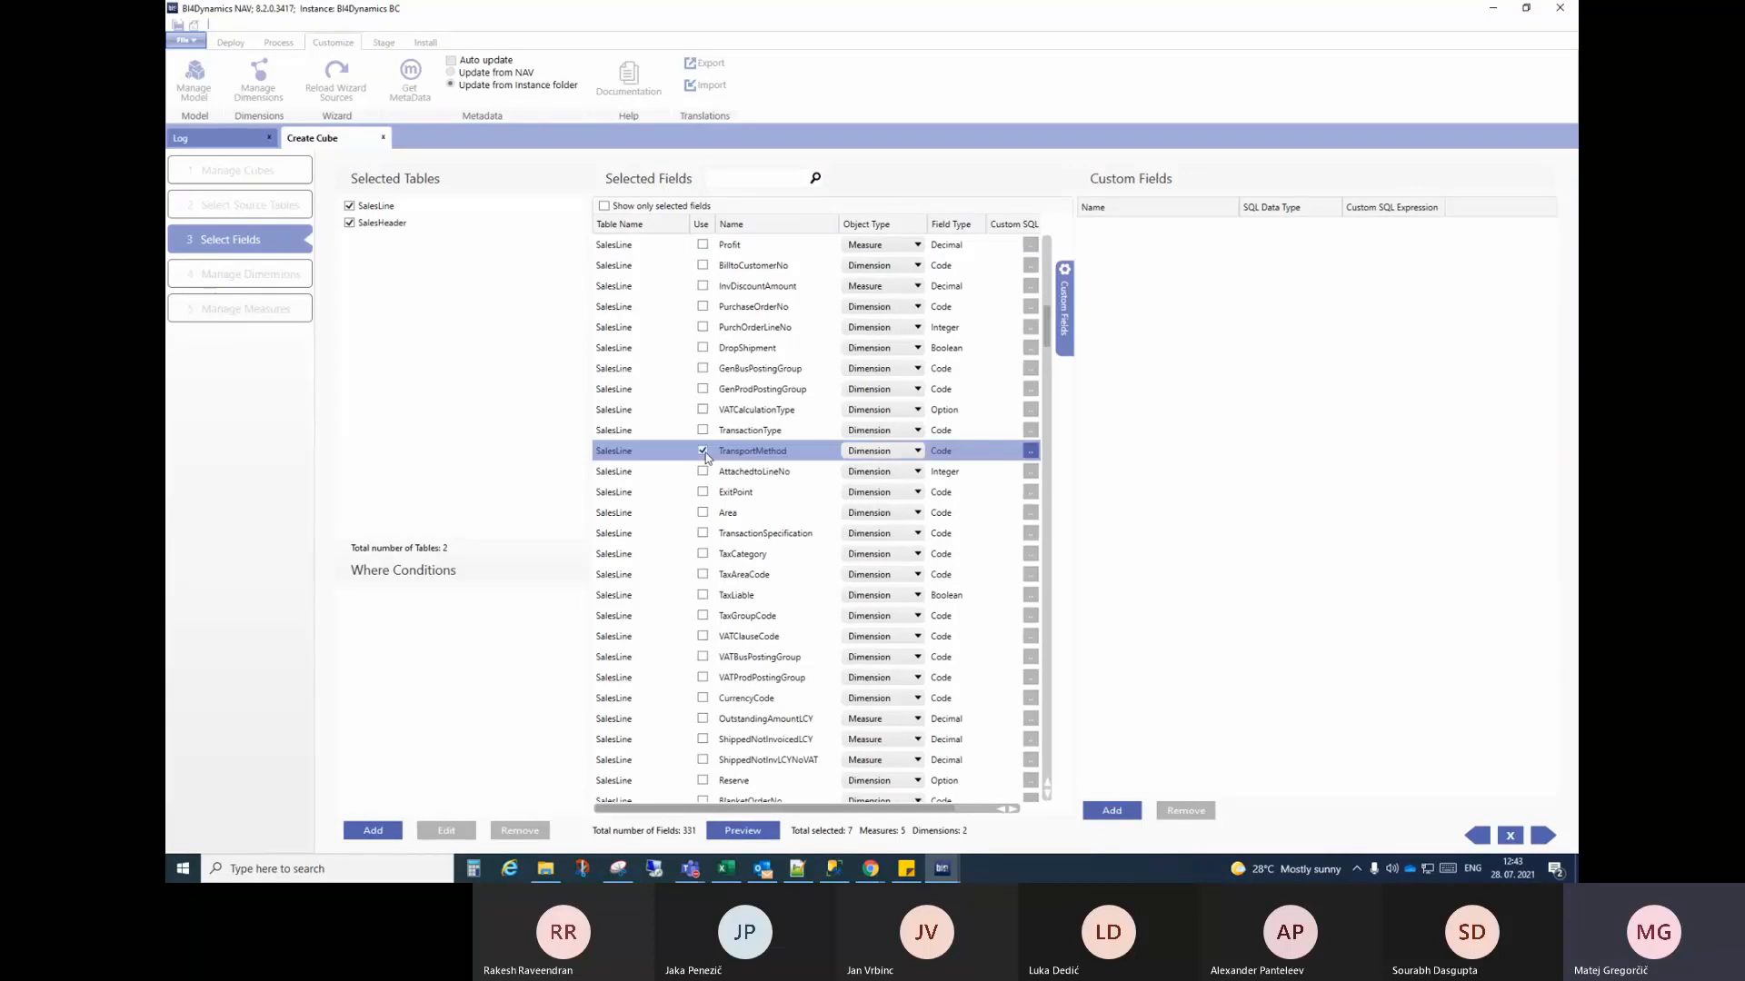
click(704, 512)
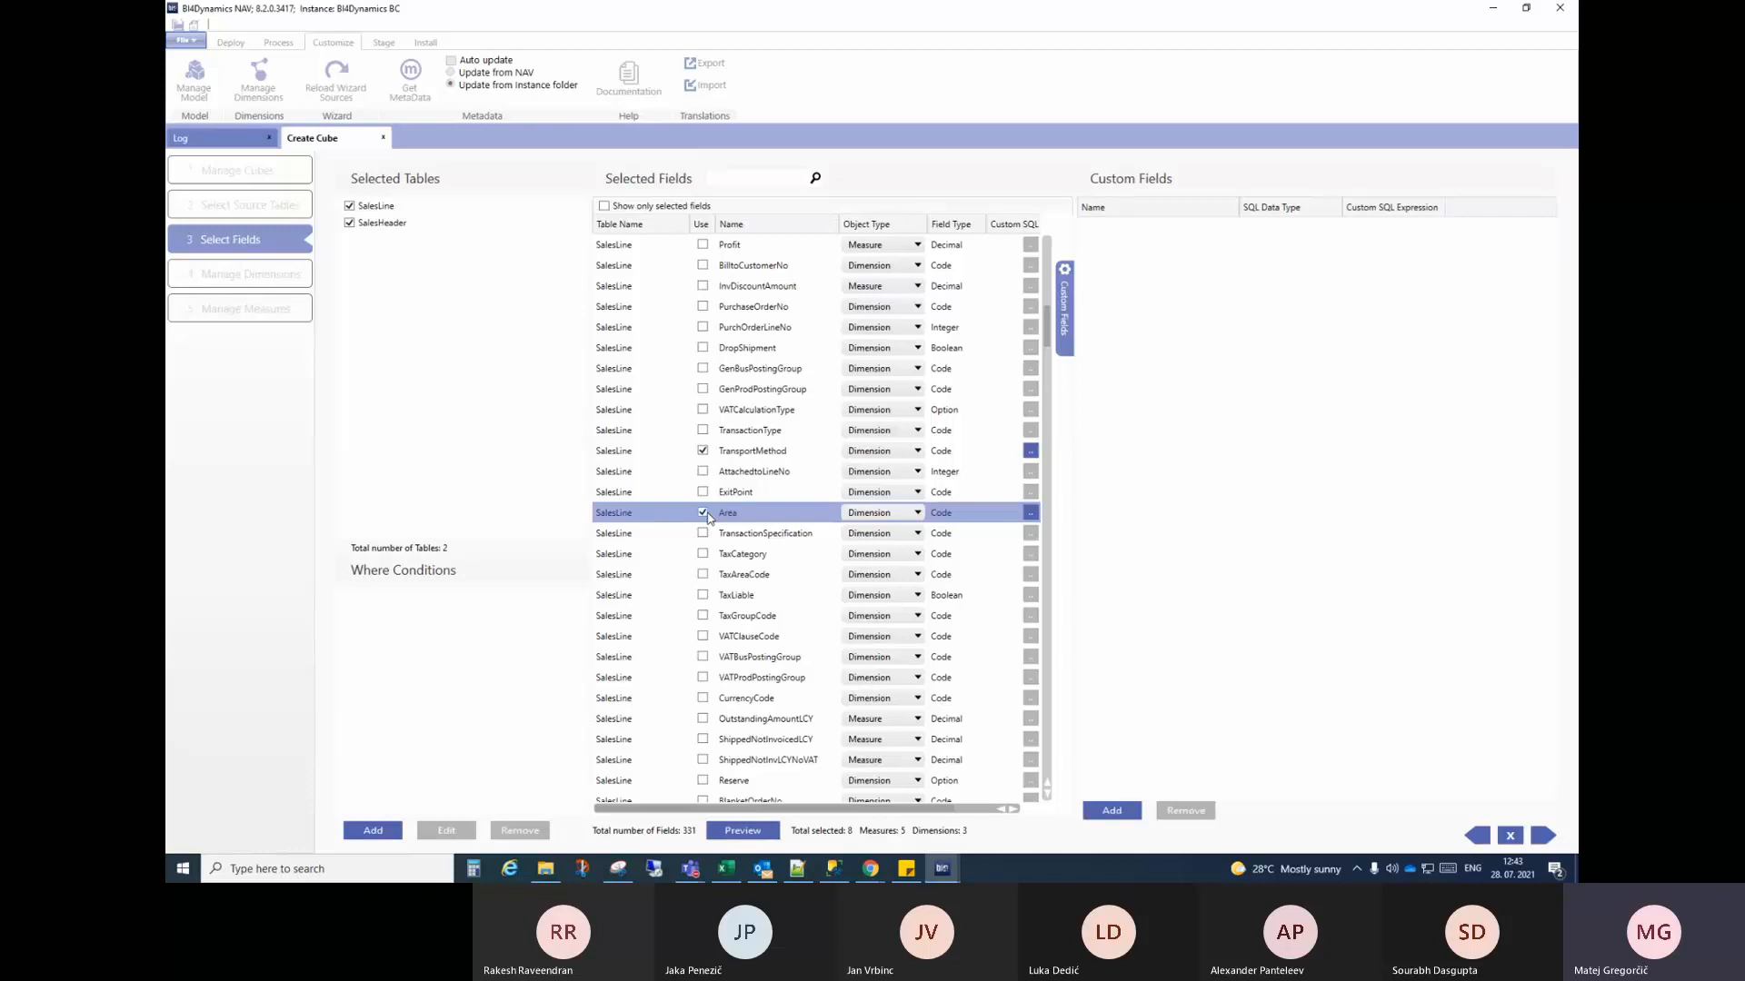
Step: Look through the remaining SalesLine fields and filter the field list by "Item"
scroll(787, 482, down, 2)
scroll(786, 474, down, 8)
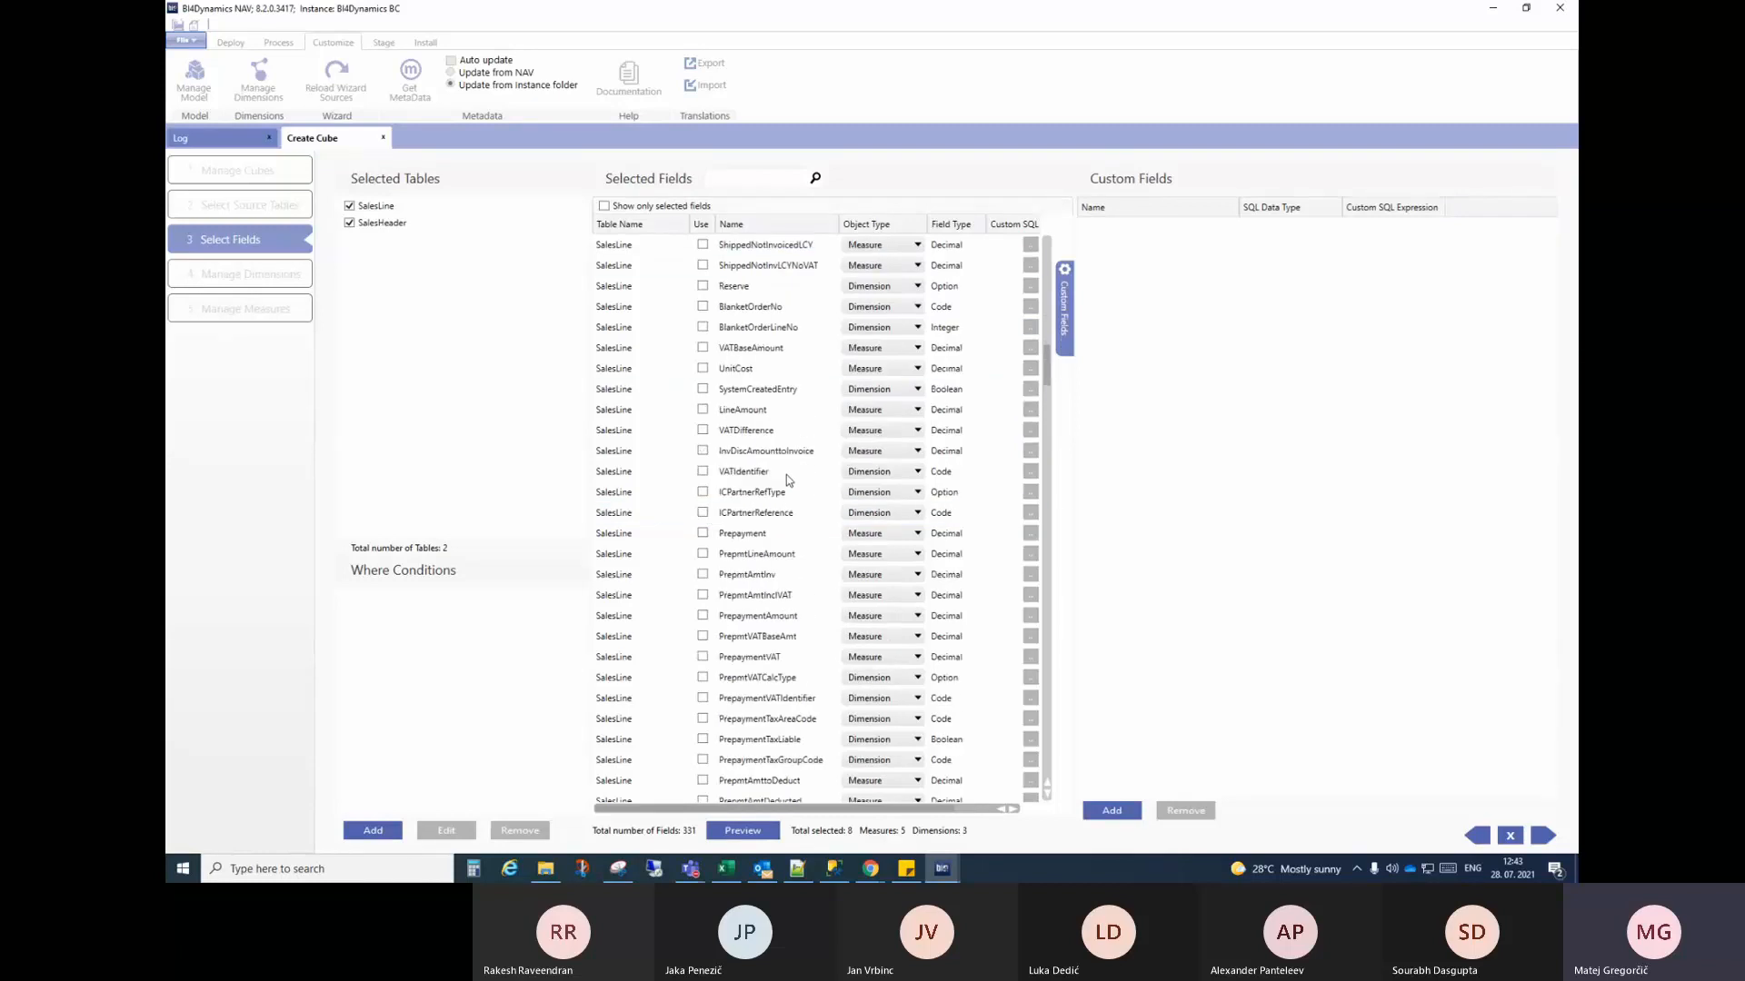
scroll(787, 475, up, 15)
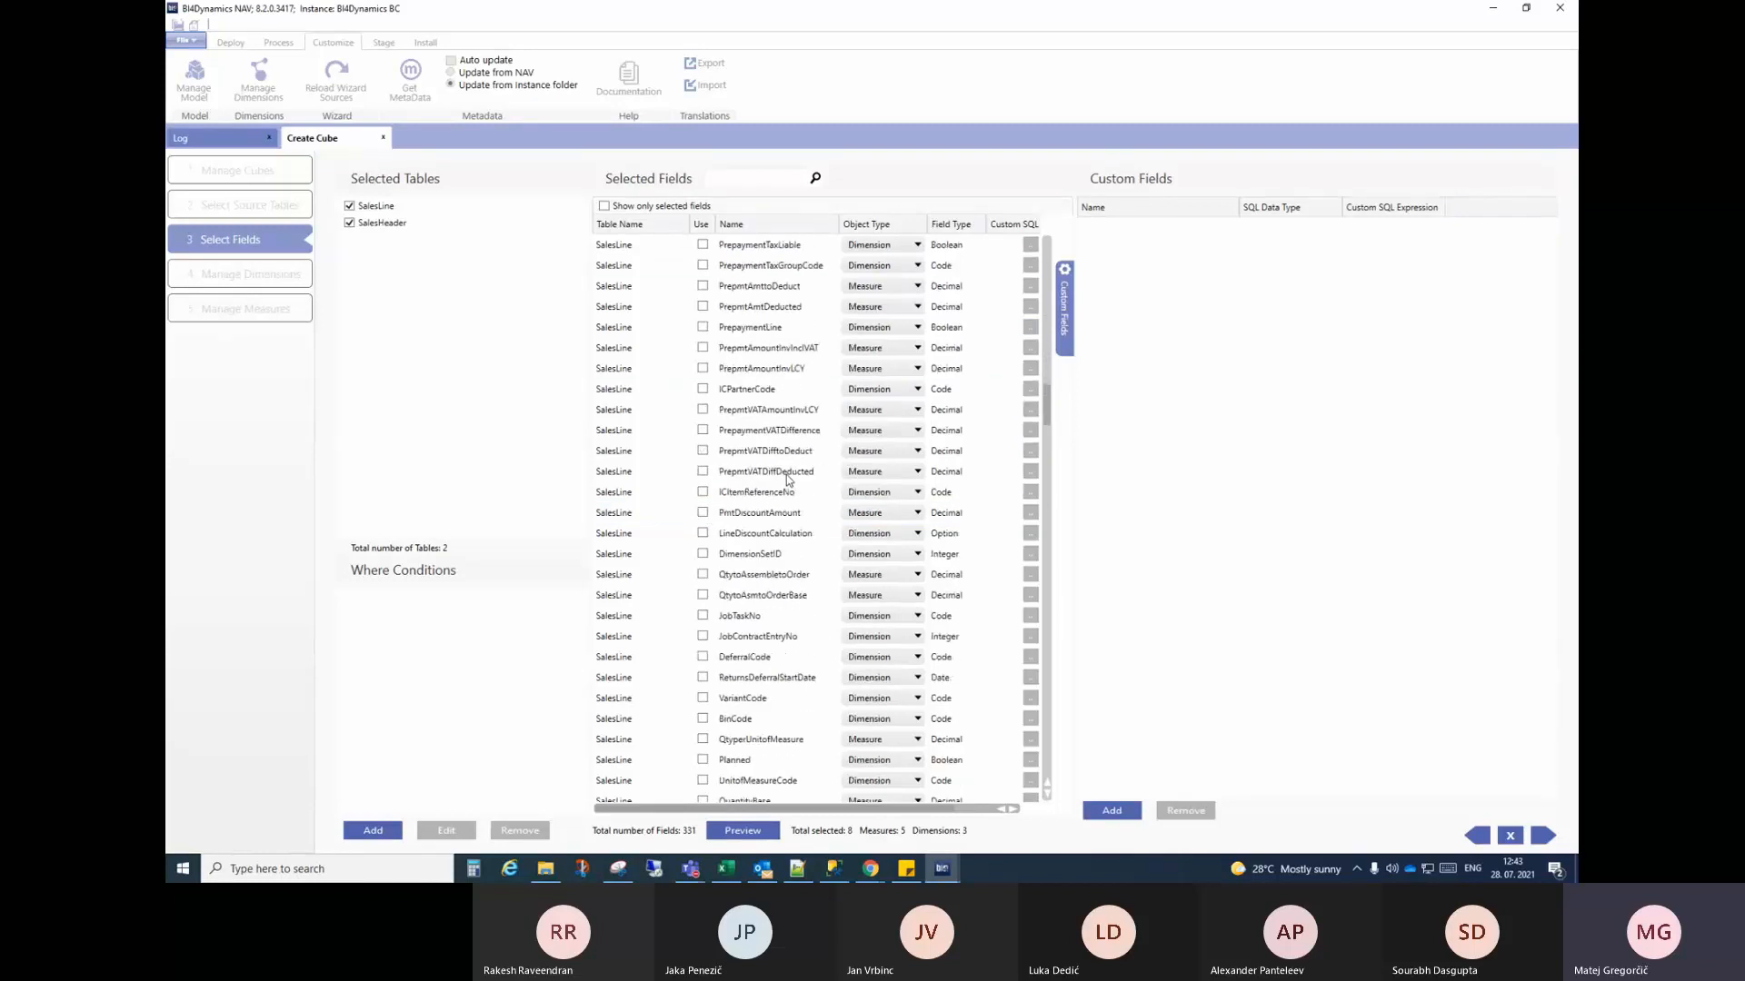
click(763, 179)
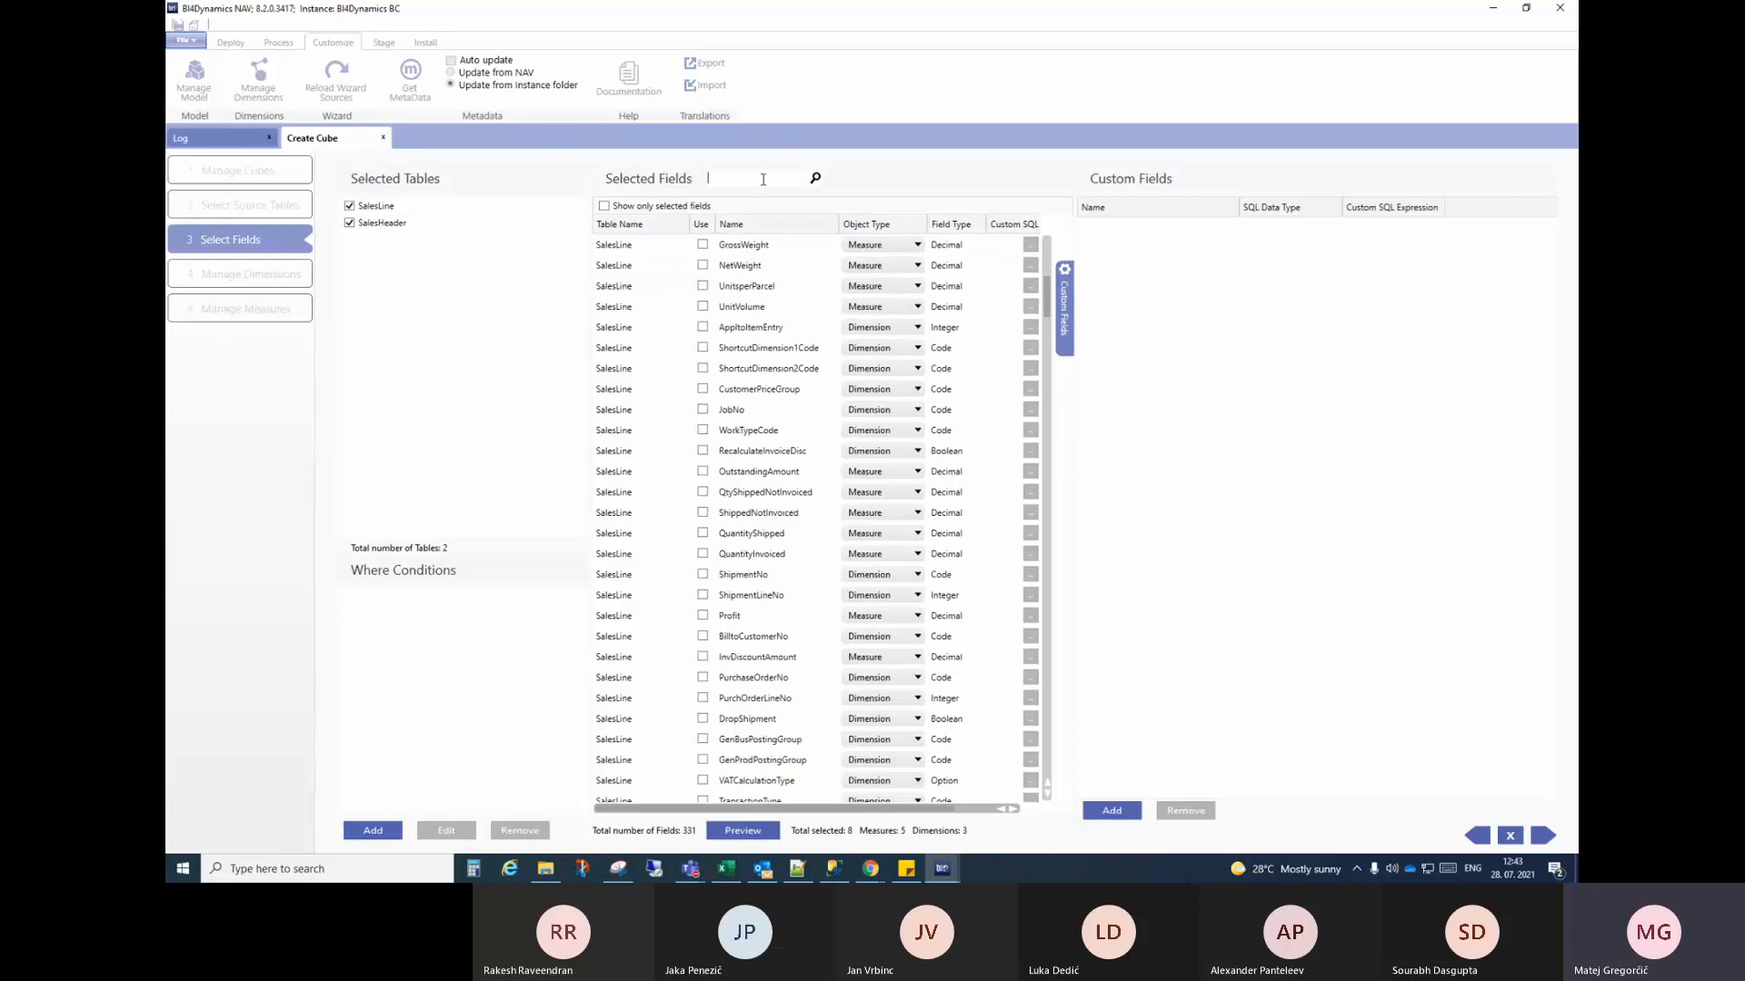
text(Item)
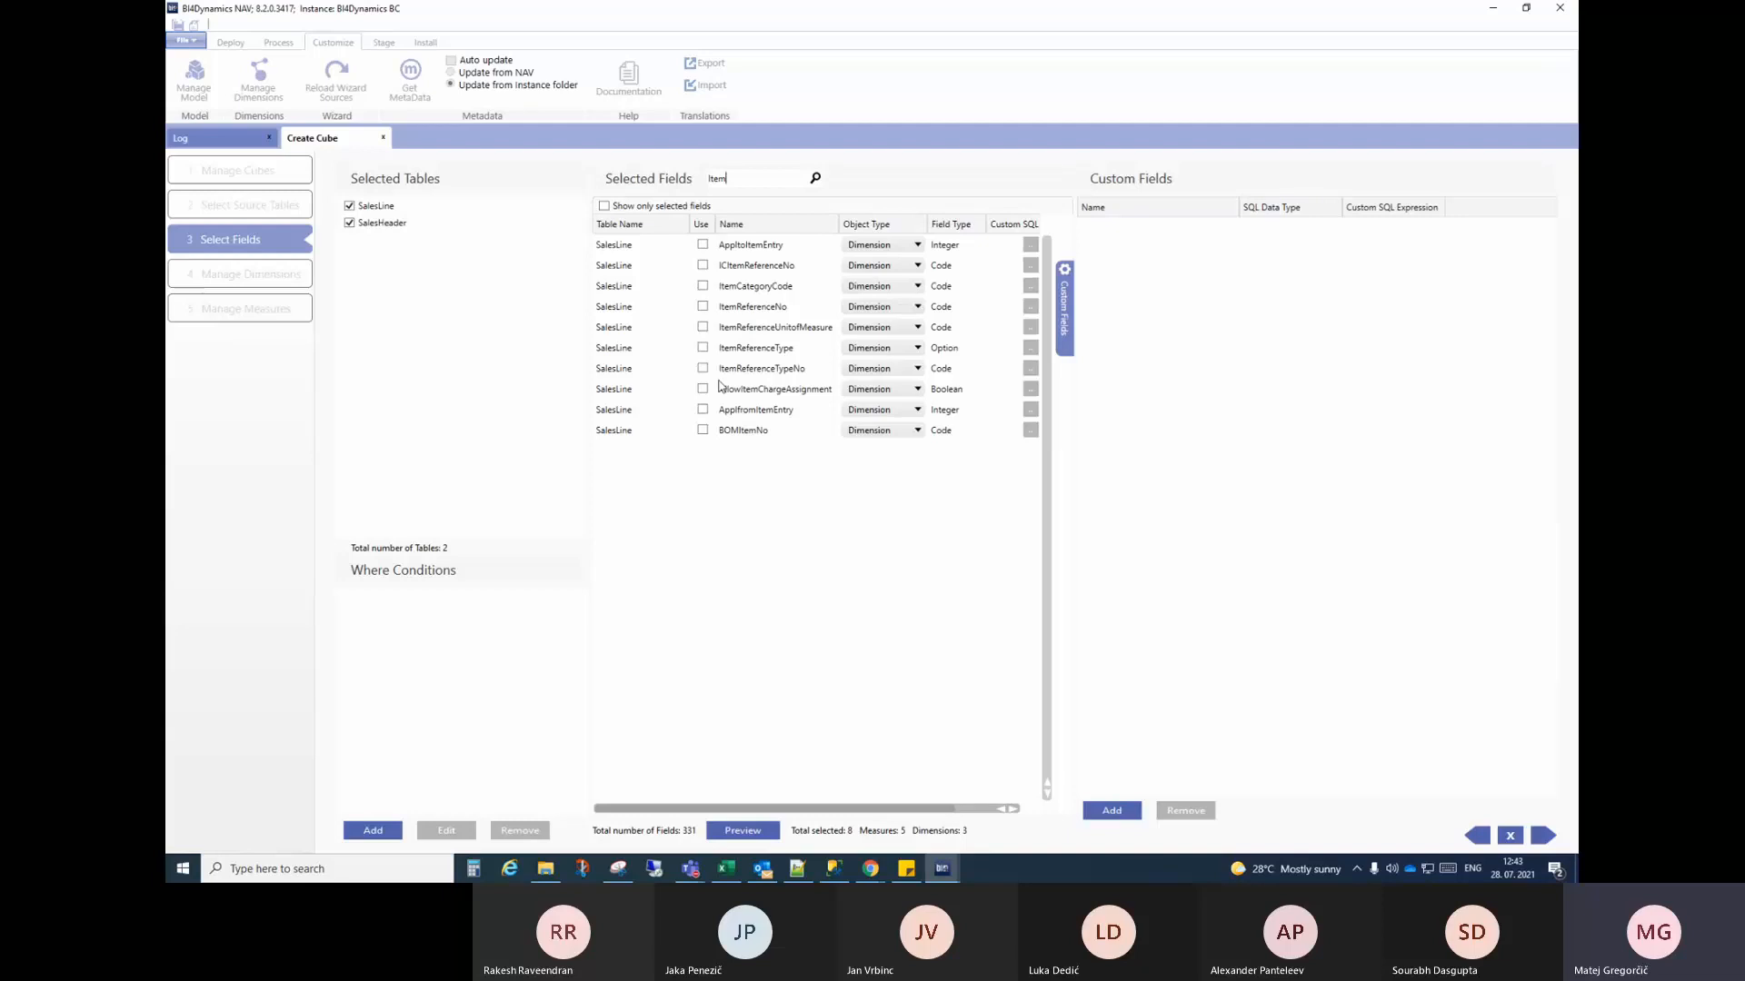
Step: Check the No column of the Sales Line results in SQL Server Management Studio, and return to BI4Dynamics
key(alt+Tab)
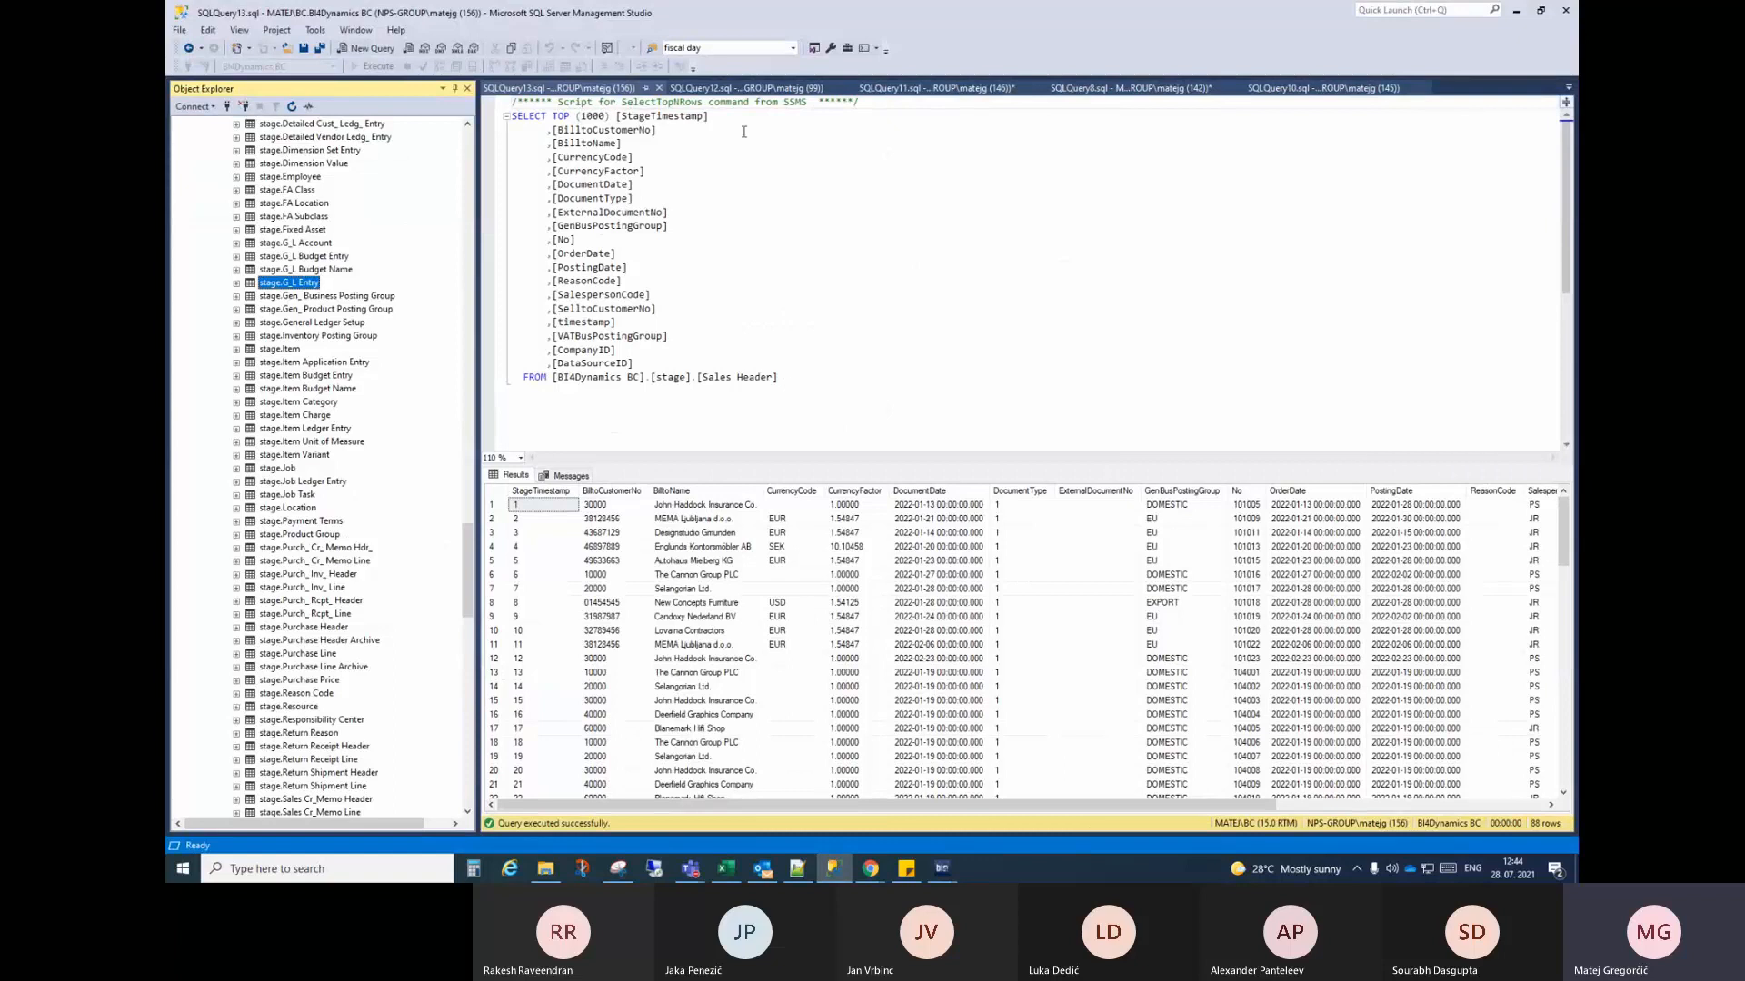
click(745, 88)
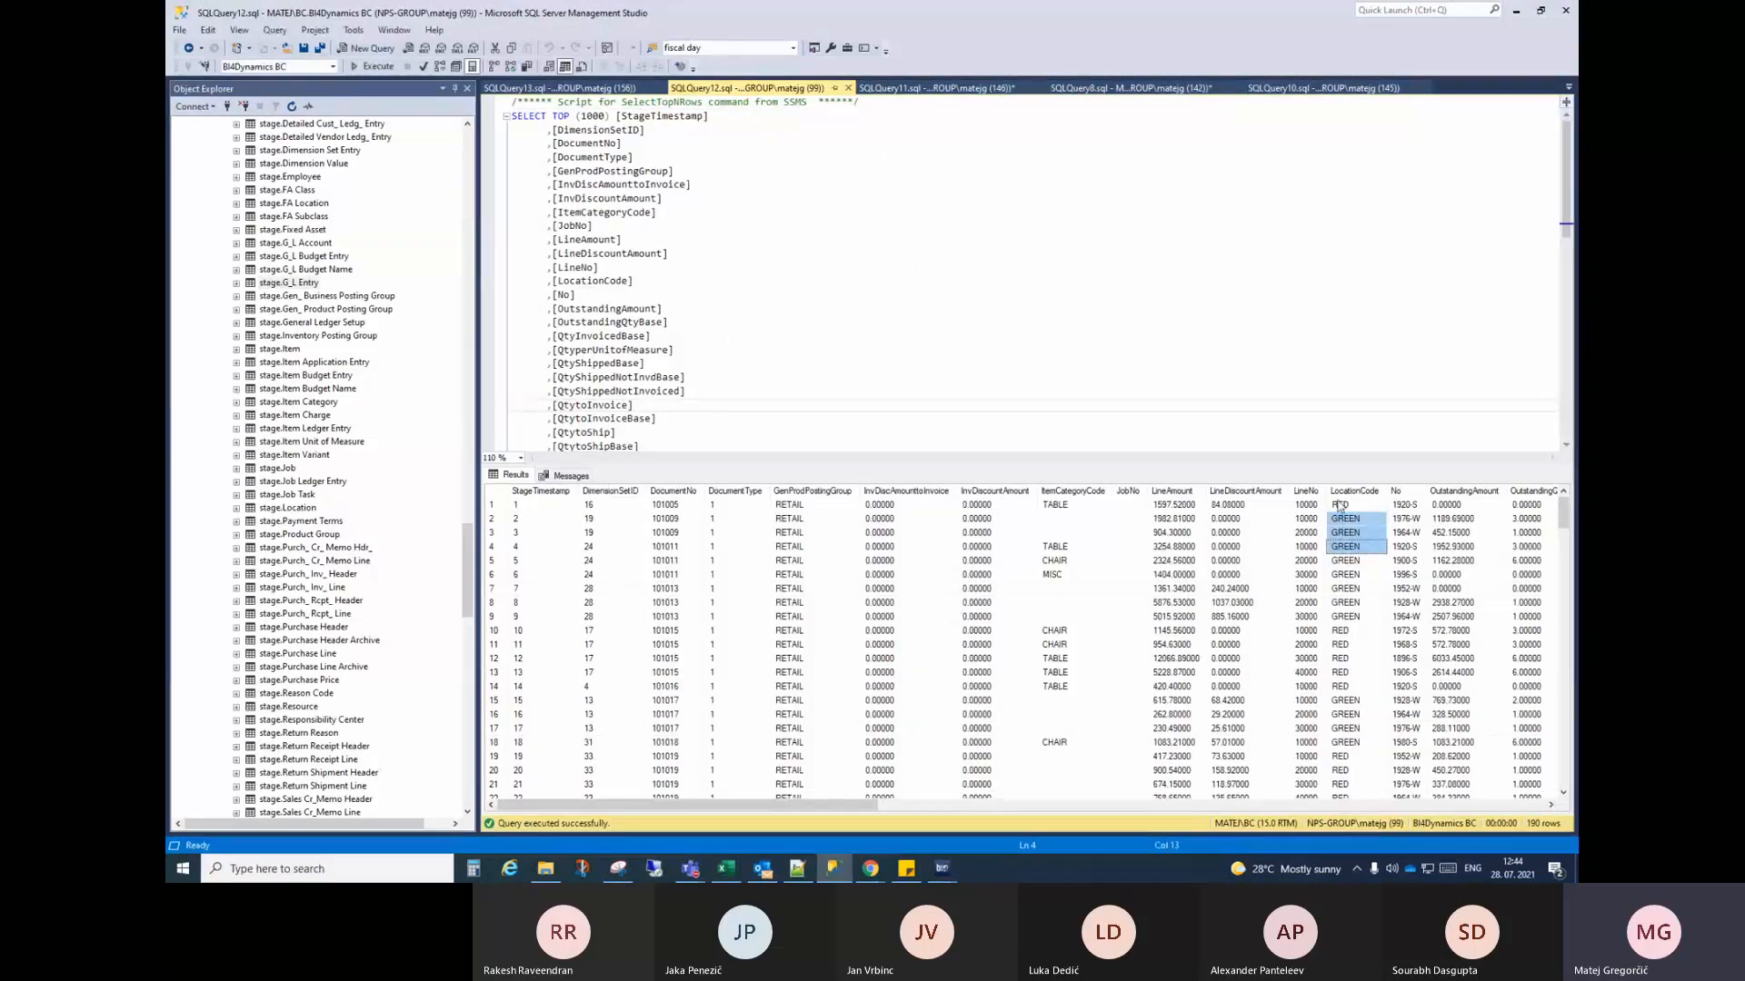
click(1407, 493)
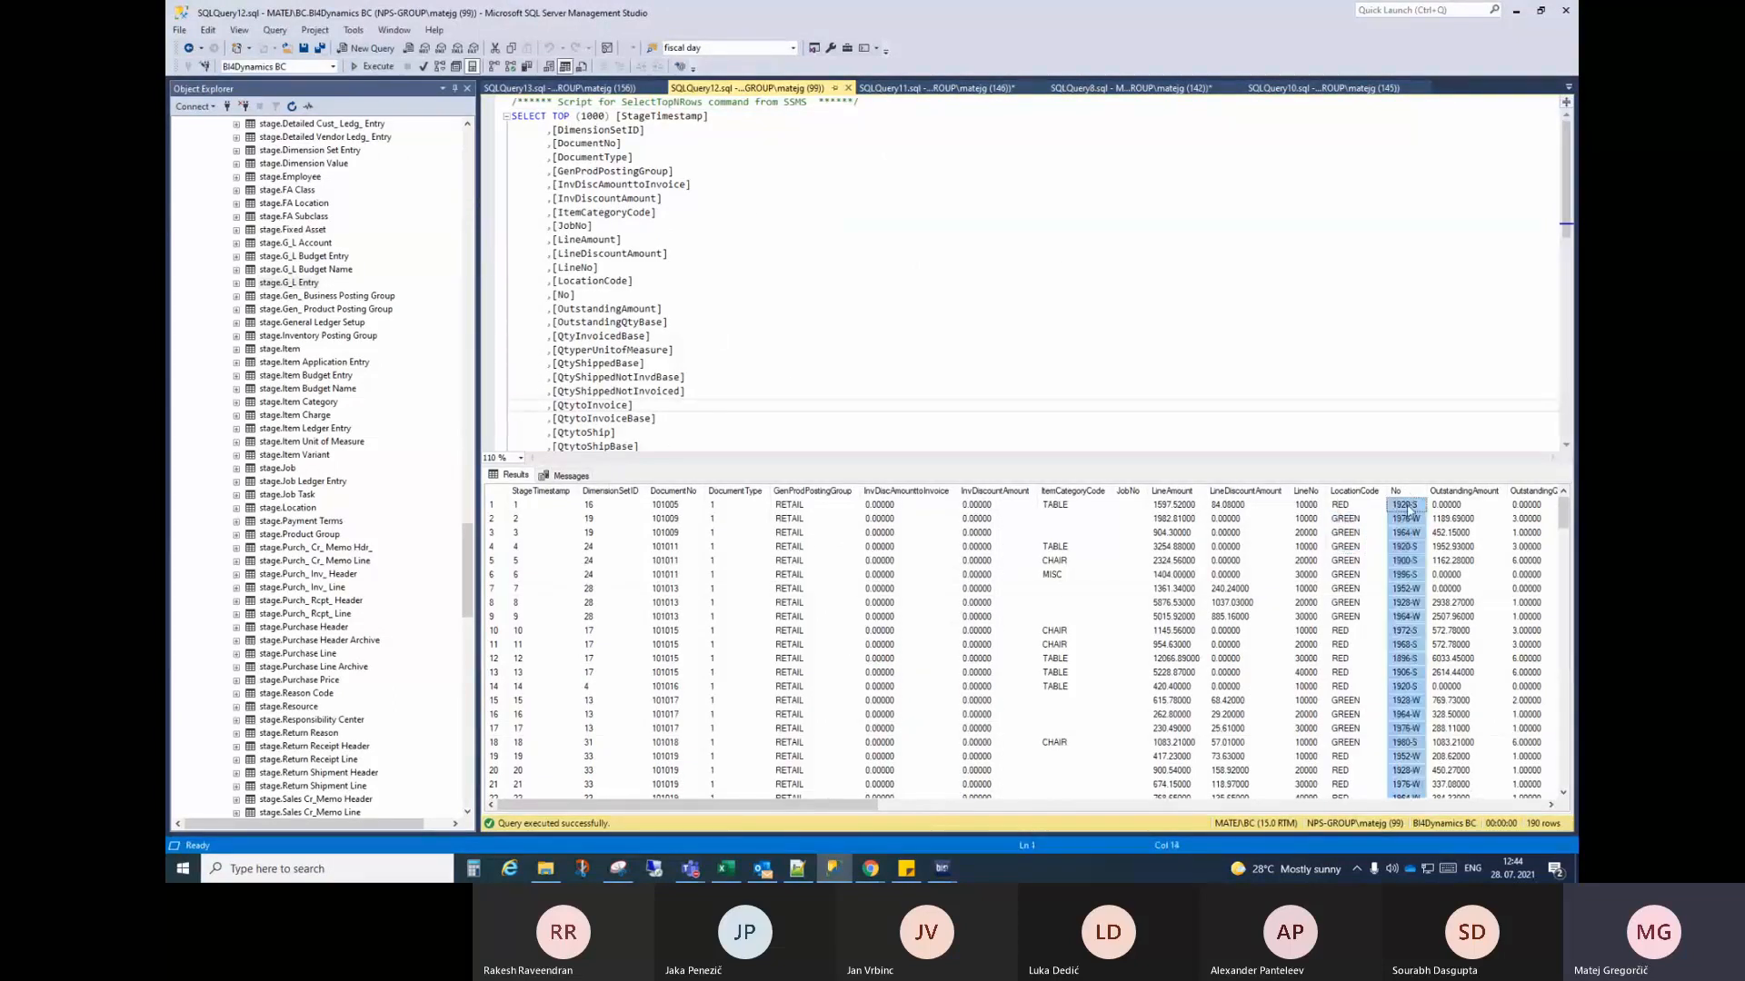
click(942, 870)
click(886, 788)
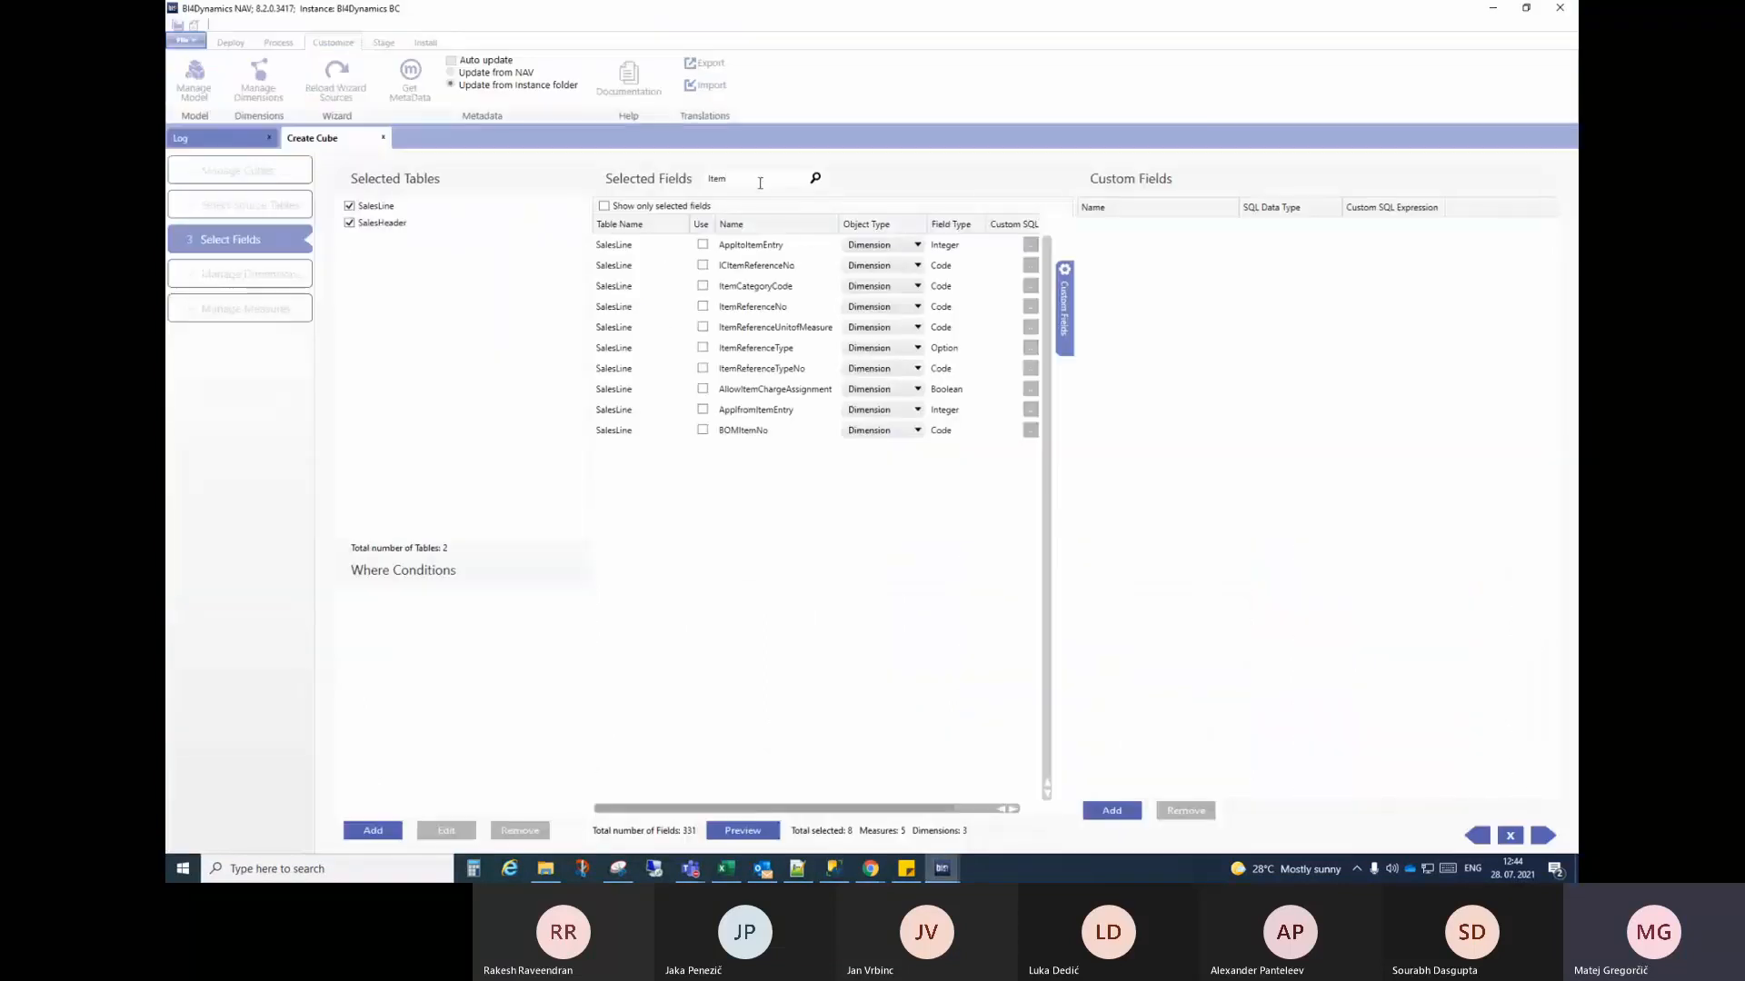
Step: Filter the field list by "No" and include No from SalesLine as a dimension
drag(759, 179, 589, 177)
text(No)
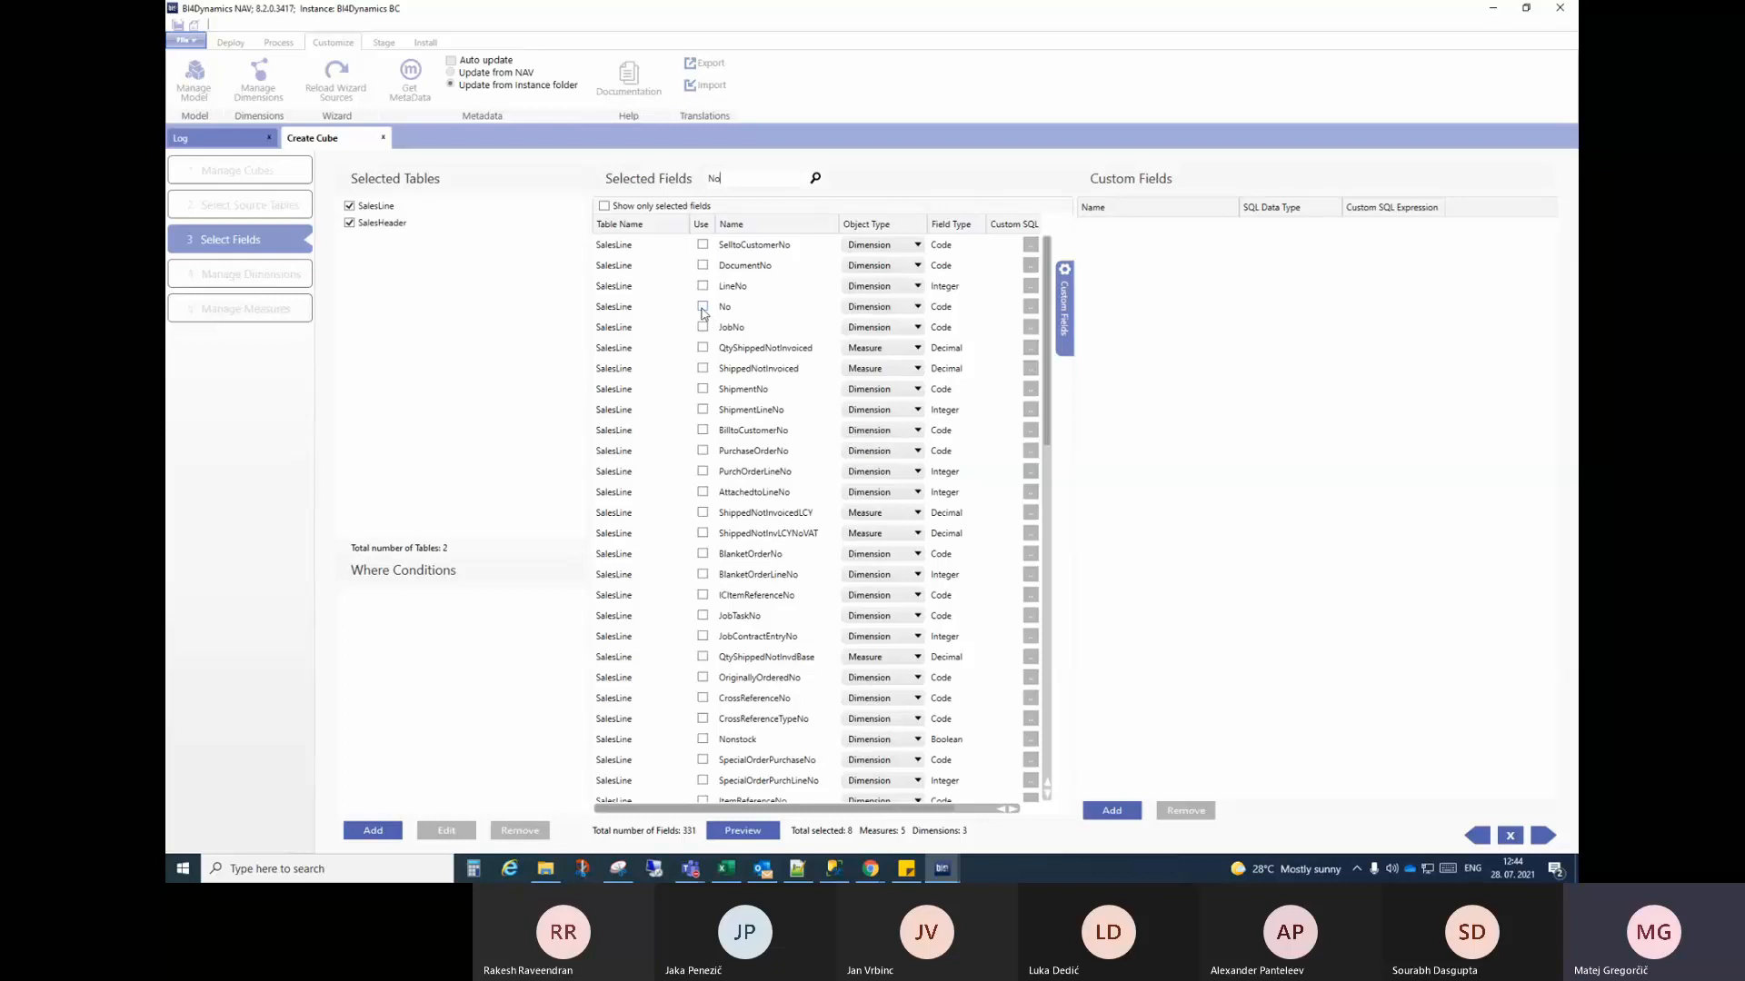
click(702, 308)
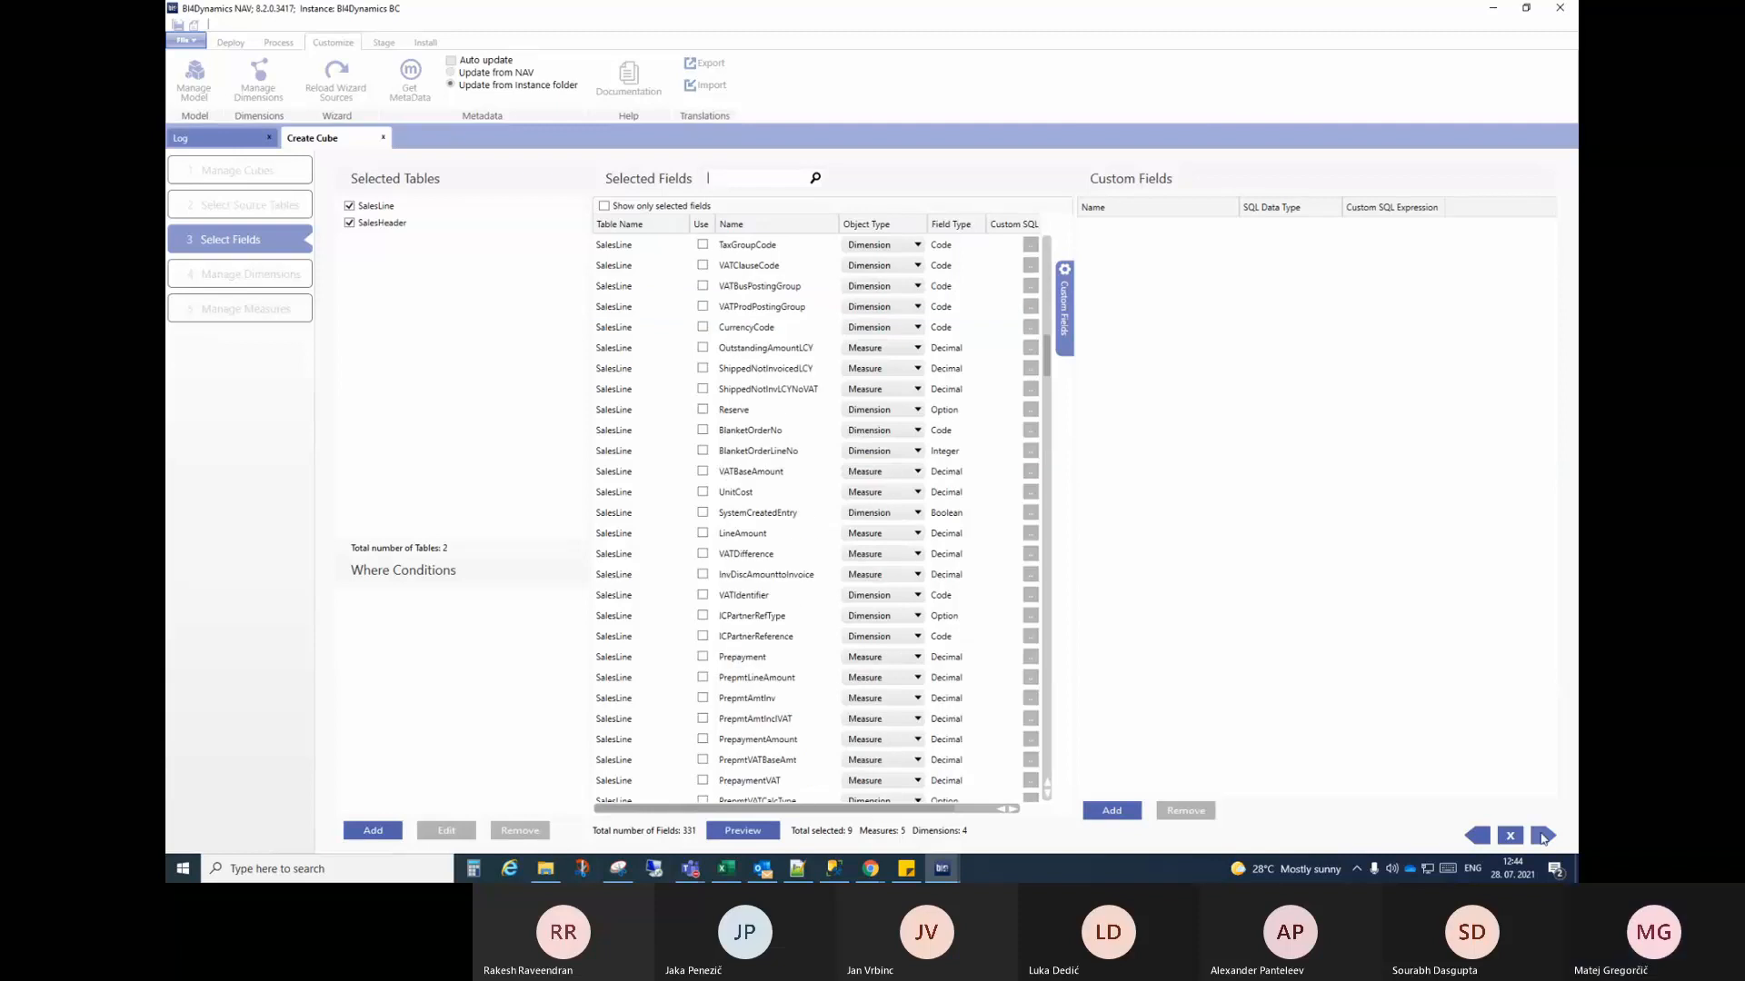
Step: Review the available dimensions from related tables and from fields, checking the names for LocationCode, TransportMethod and Area
click(1542, 836)
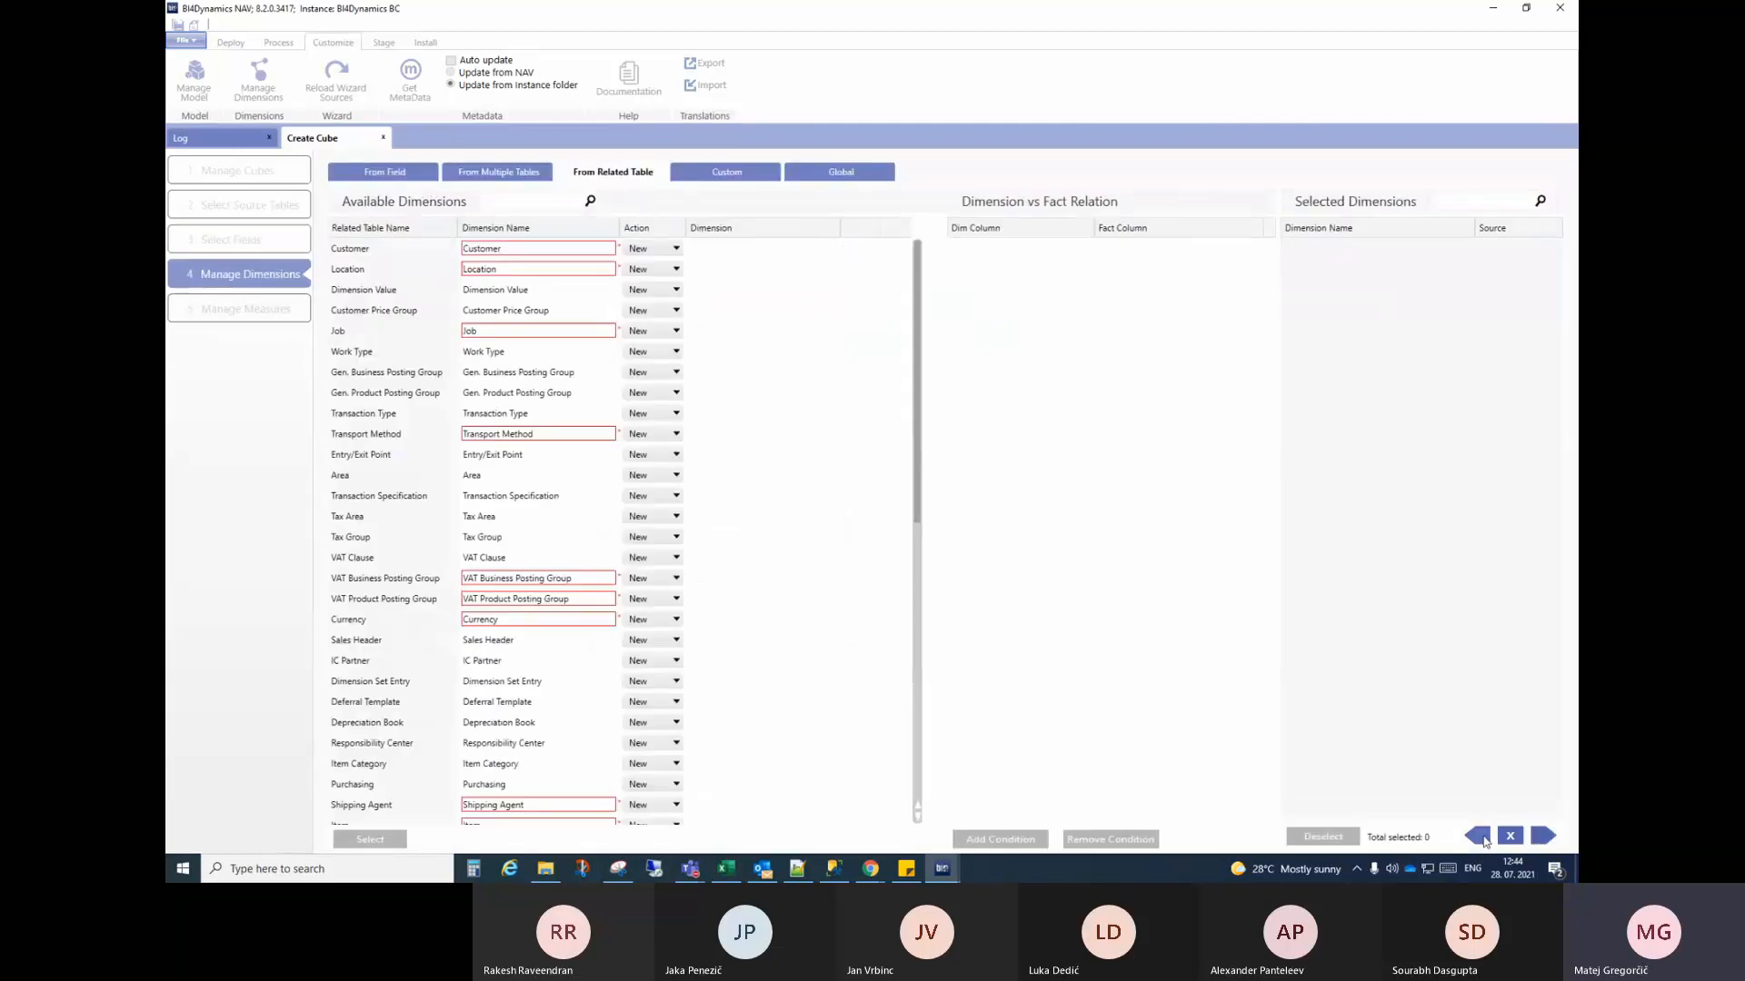
click(1478, 836)
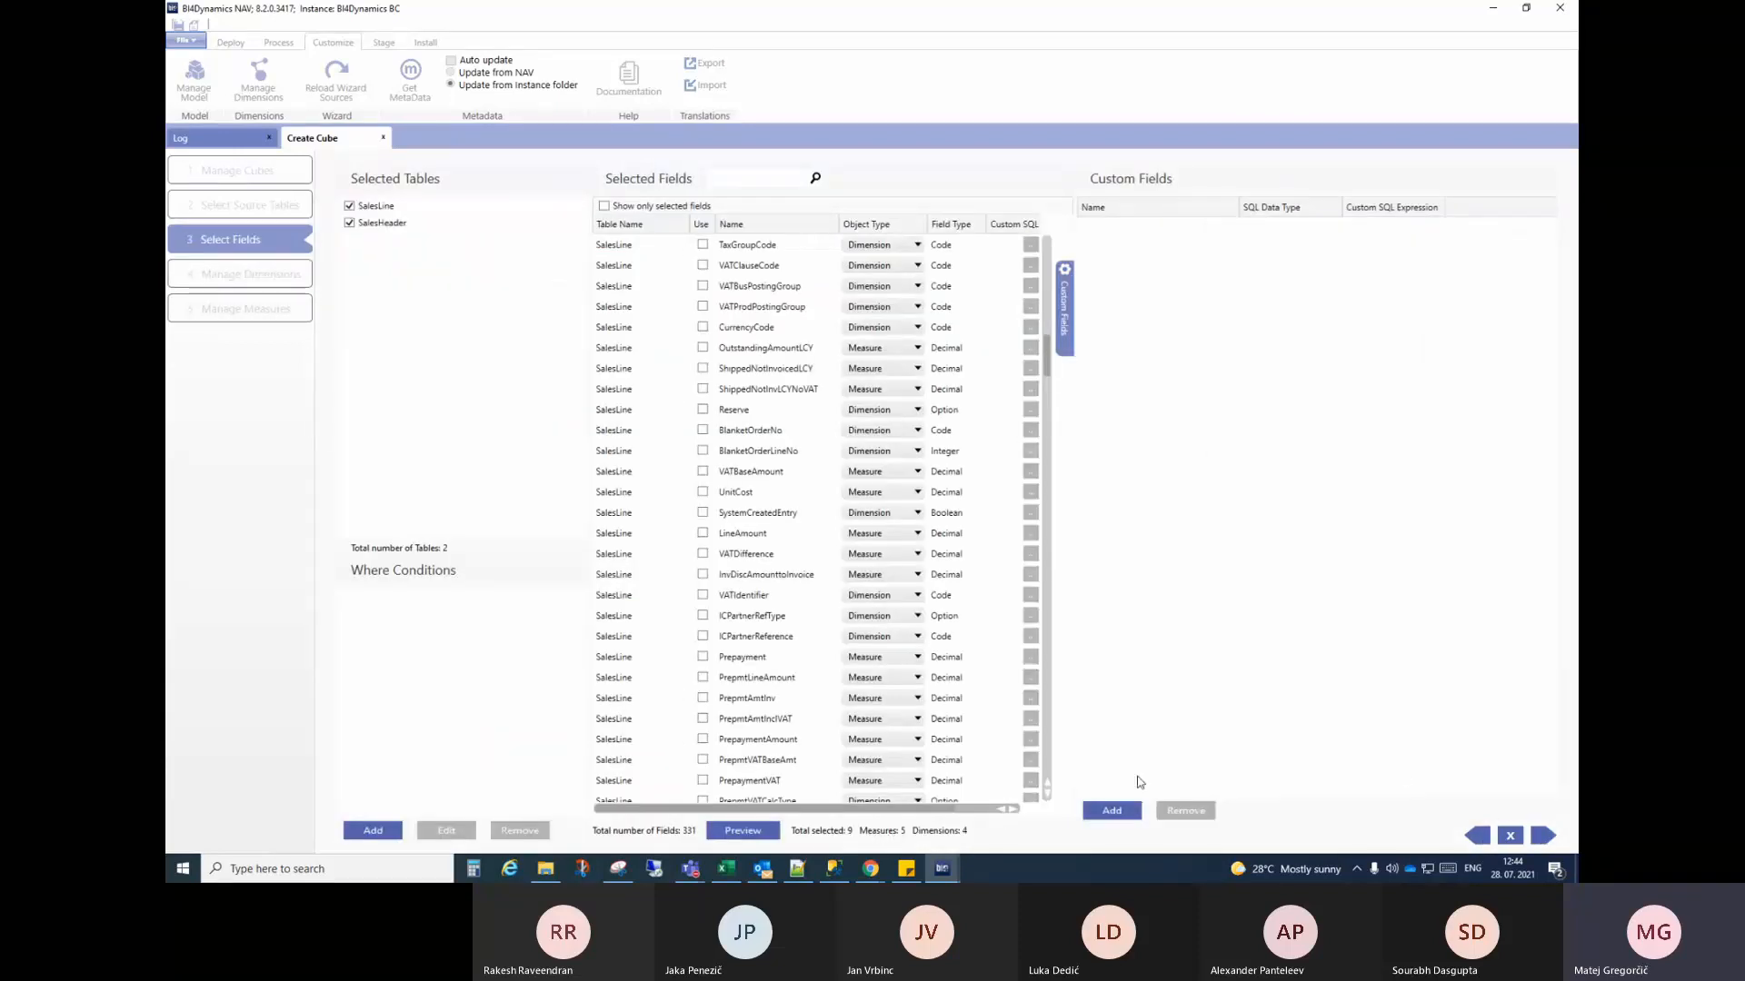
click(1542, 836)
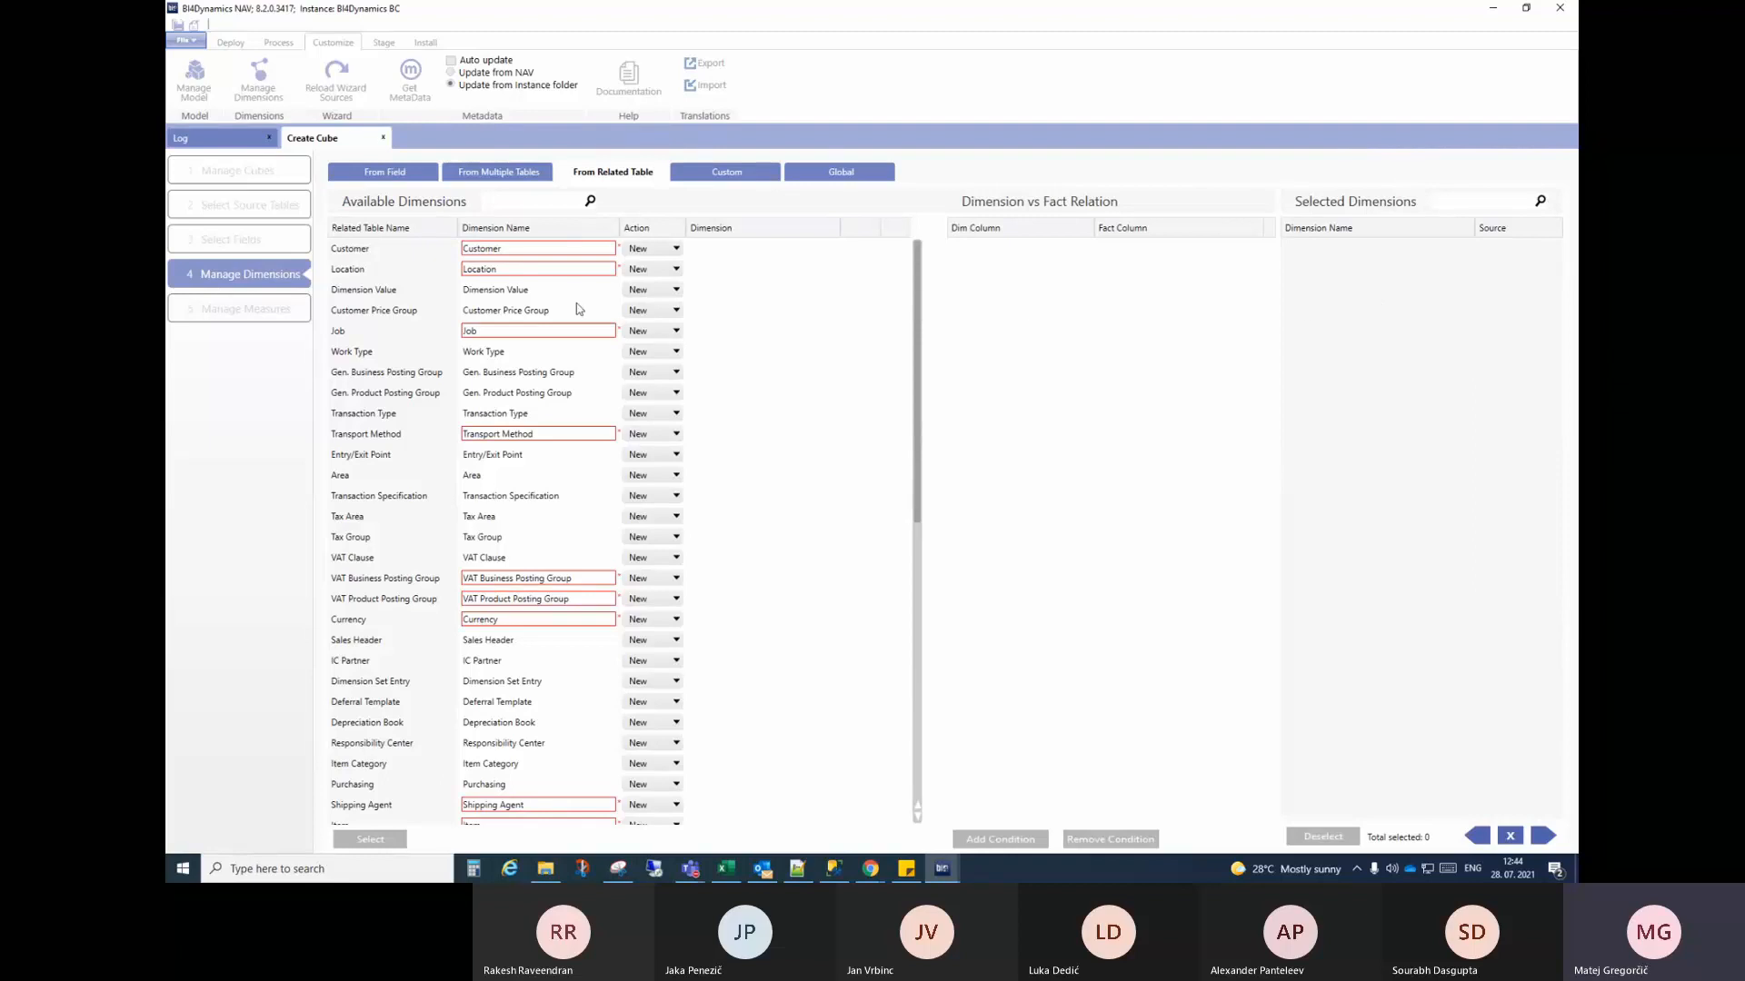
click(398, 180)
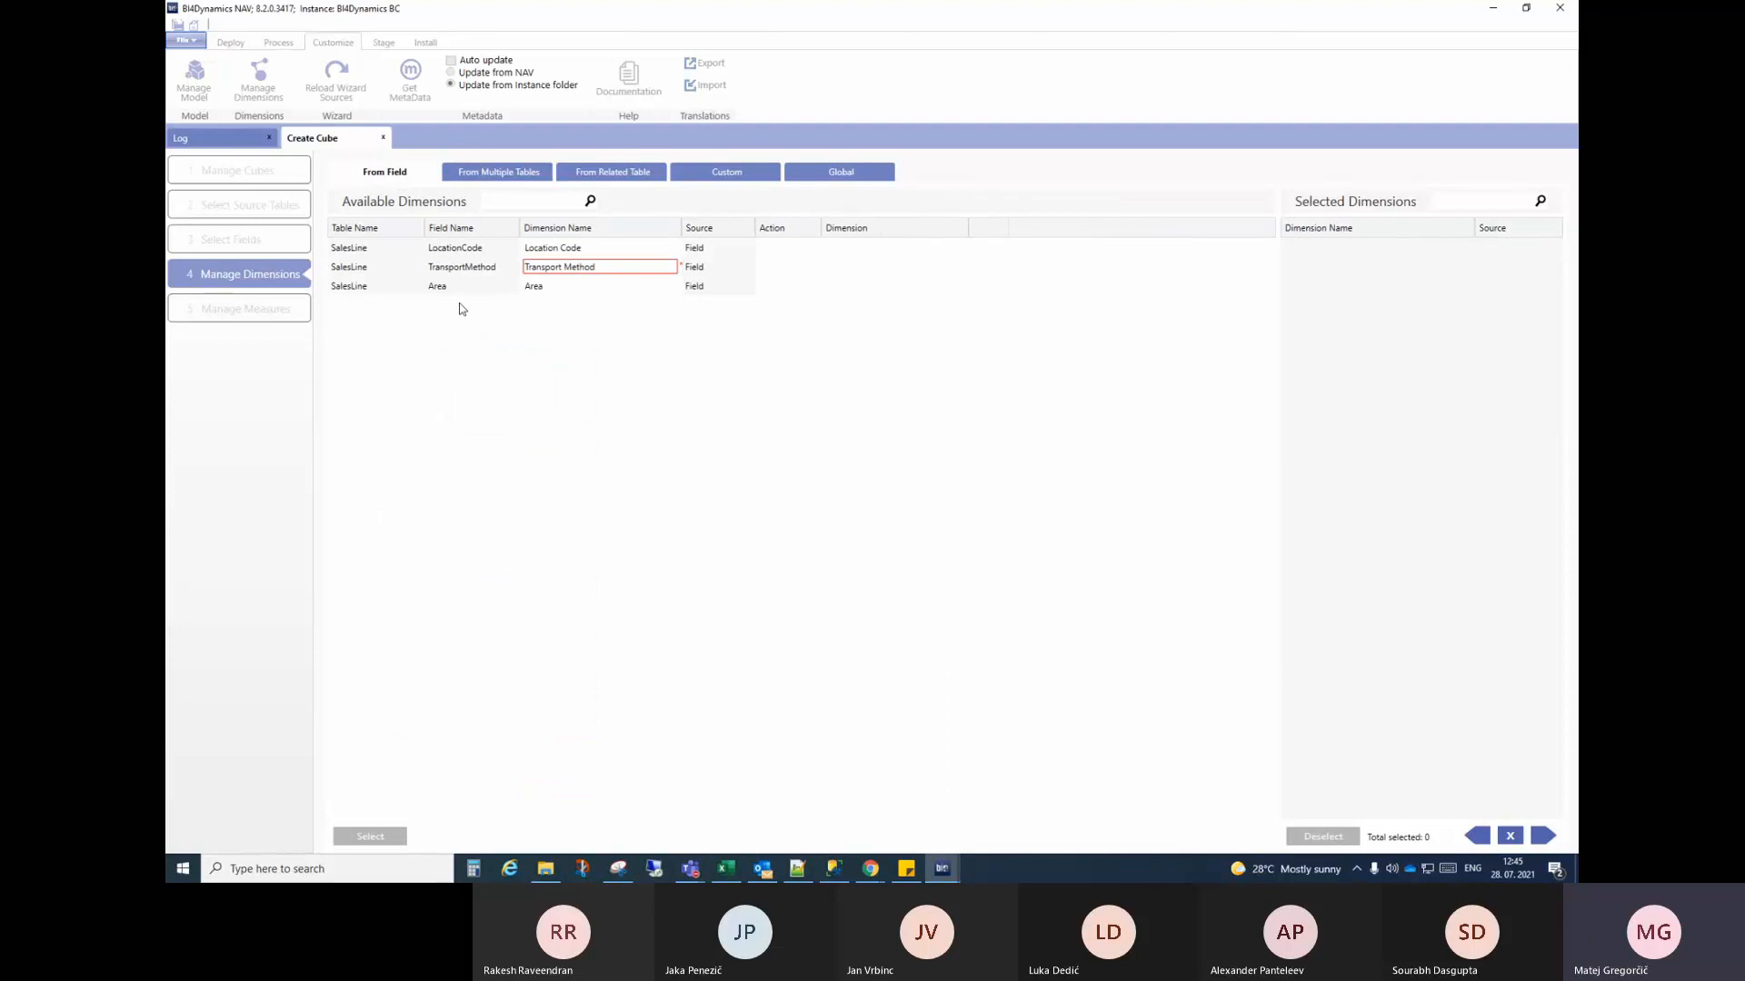
click(611, 267)
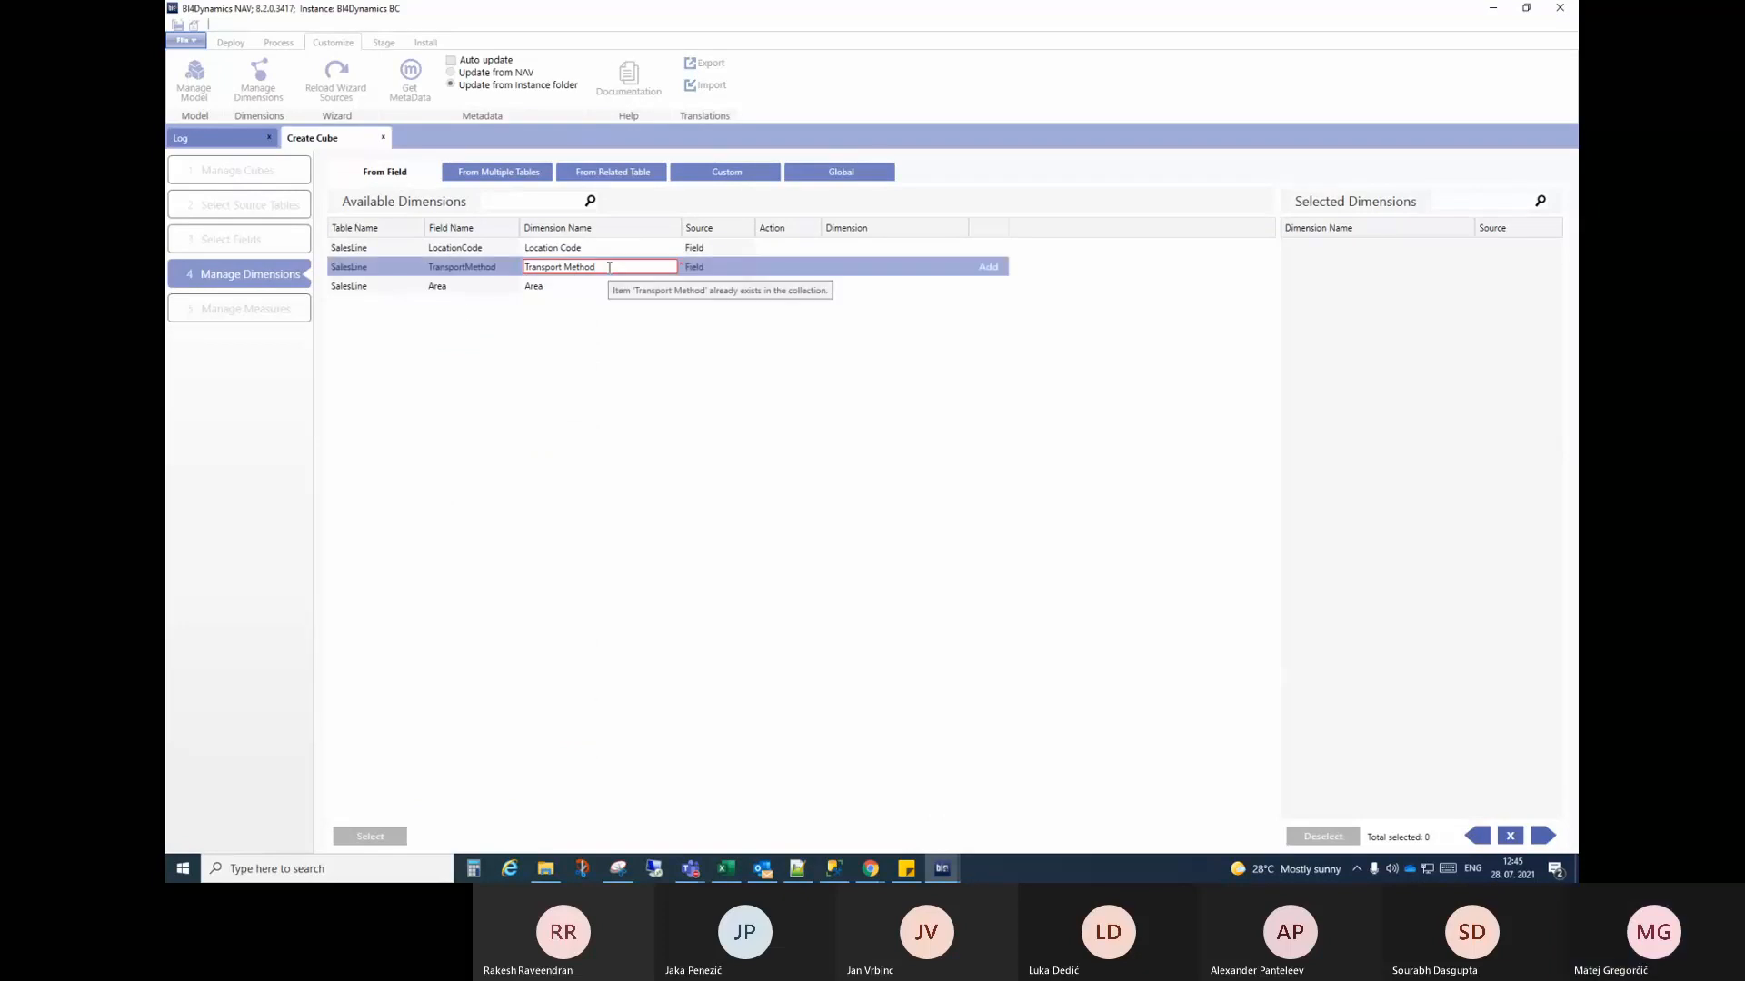
click(602, 248)
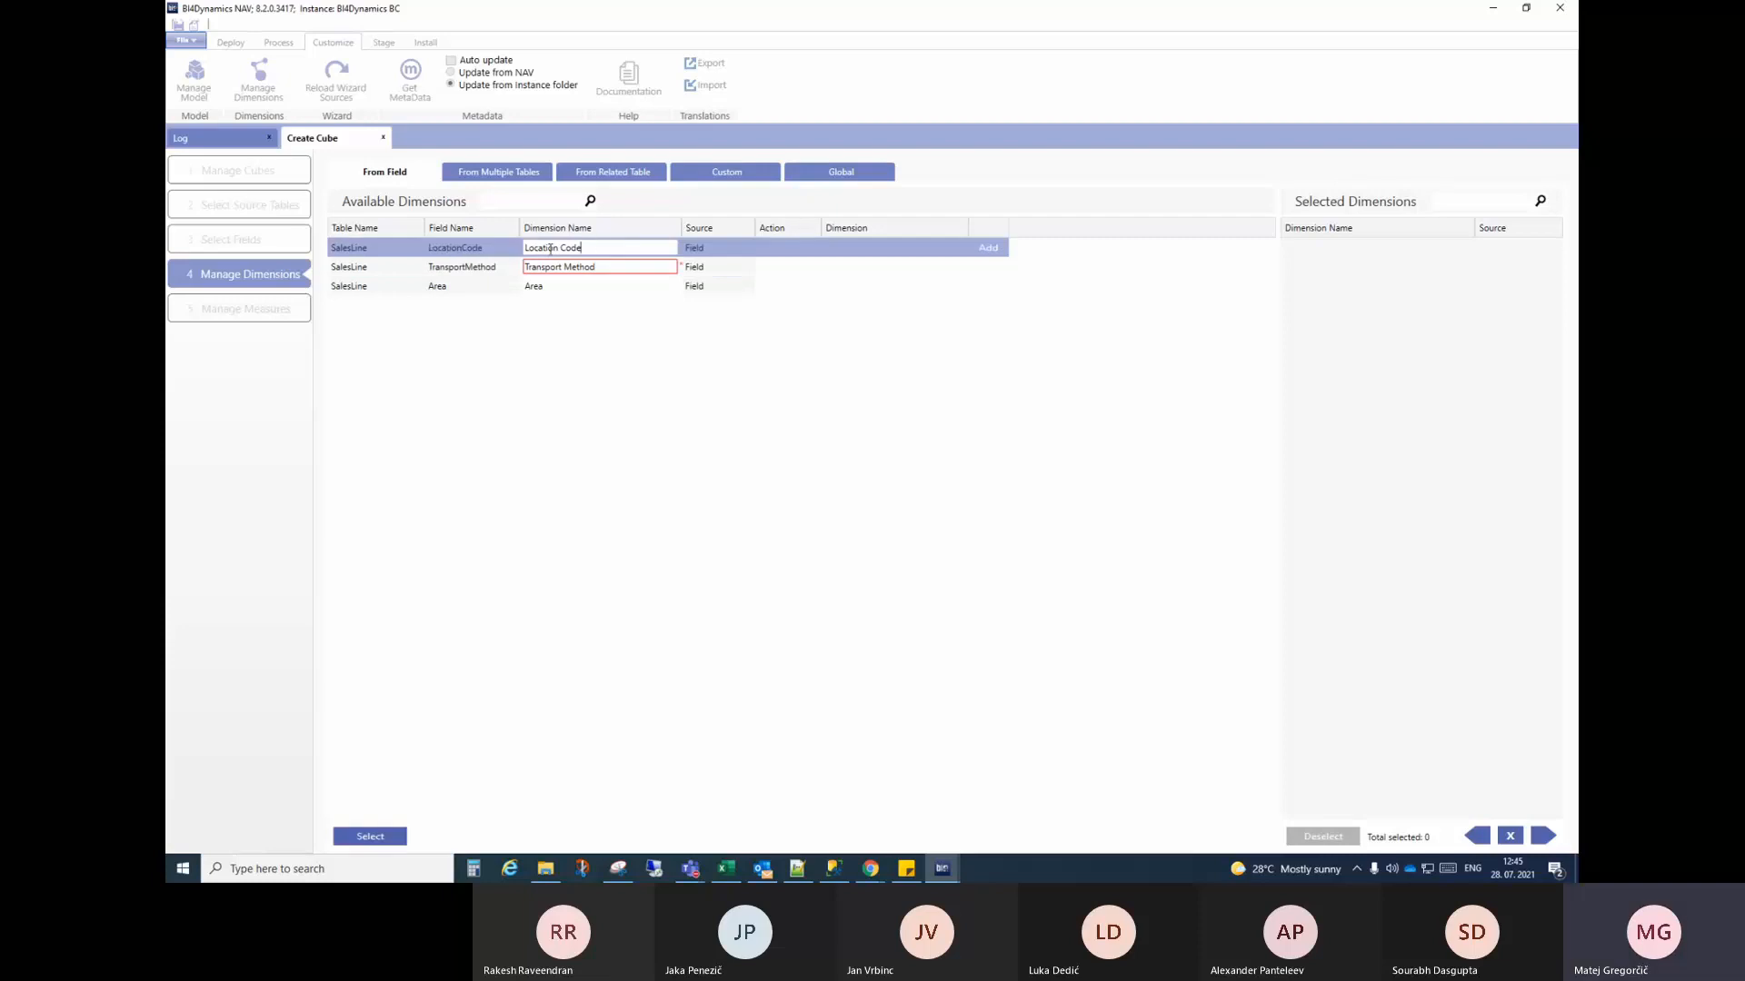
click(571, 286)
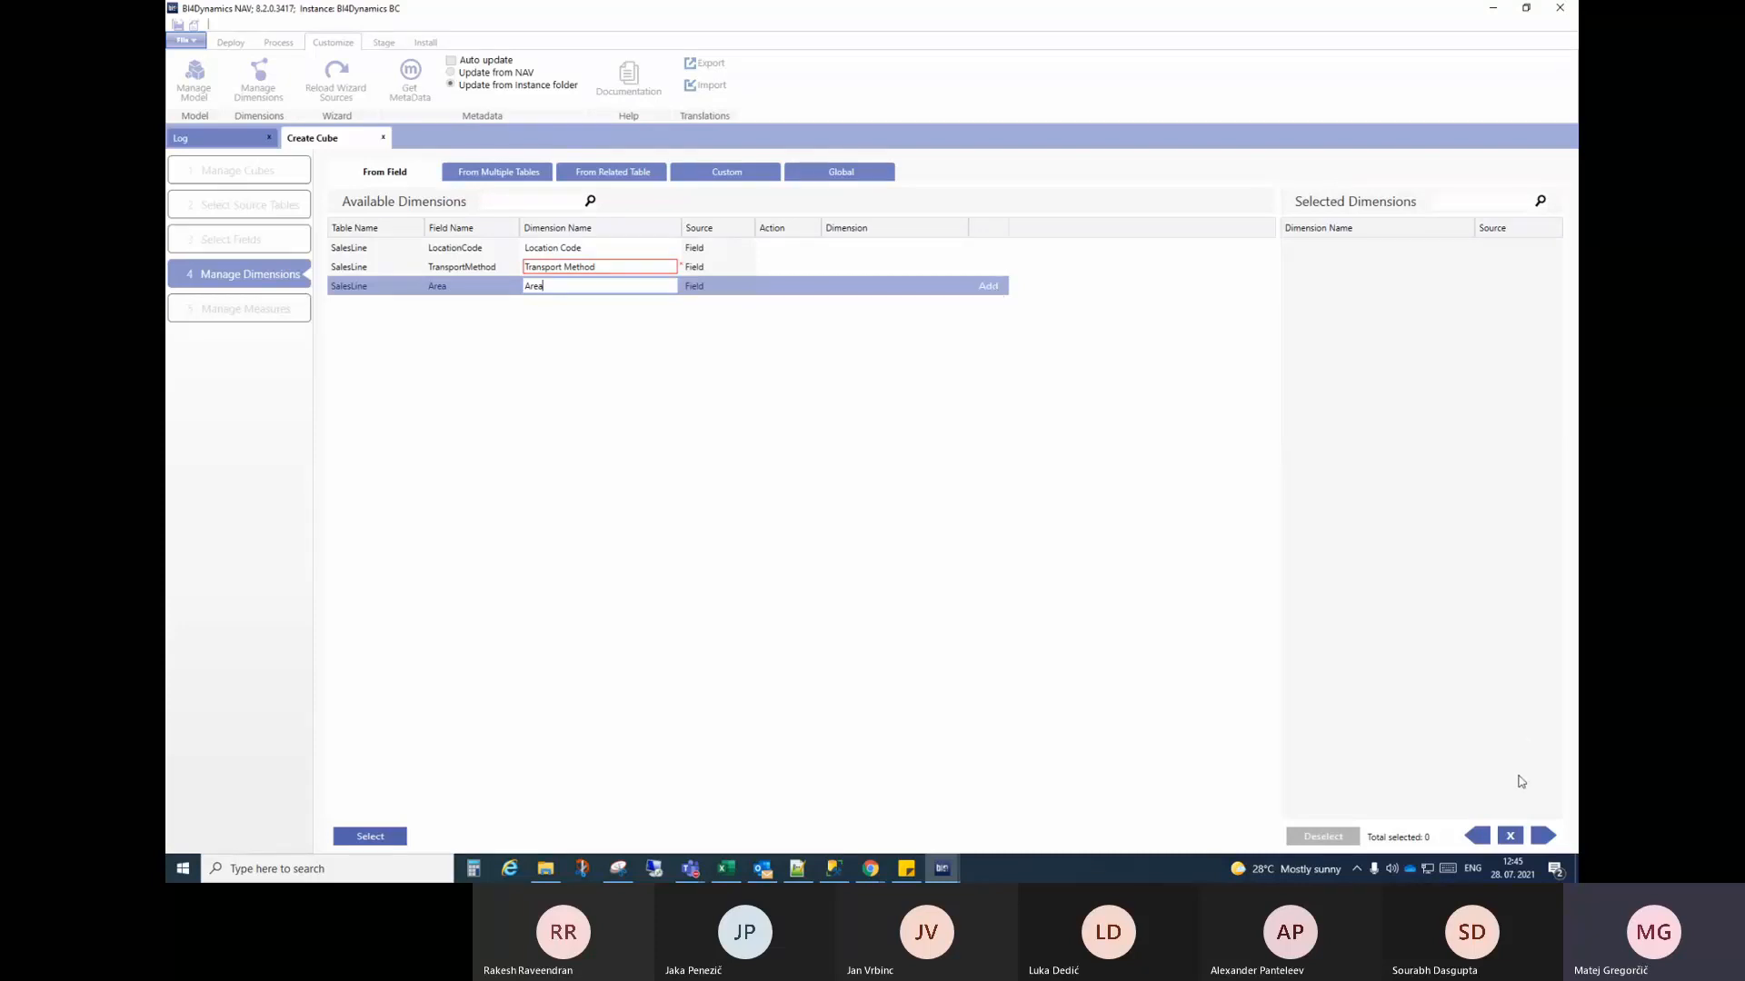
Step: Return to field selection, filter the field list by "date", and include PostingDate and ShipmentDate from SalesHeader
click(1477, 836)
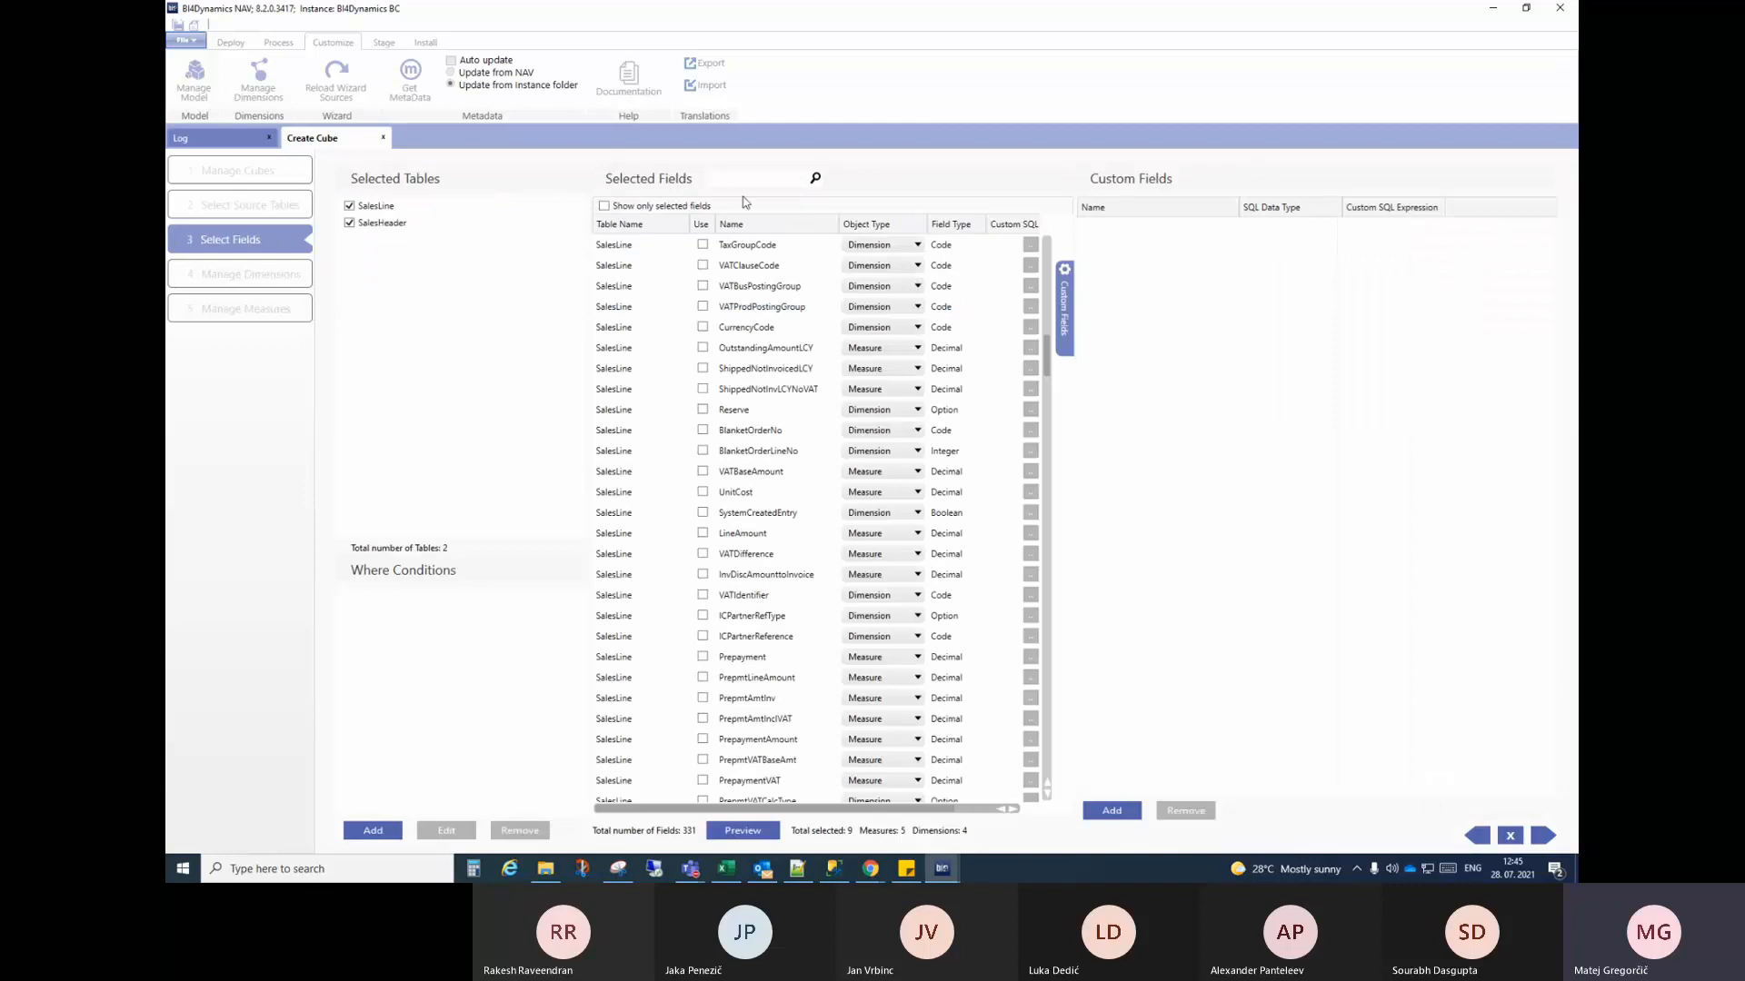
scroll(737, 312, up, 10)
scroll(737, 311, up, 10)
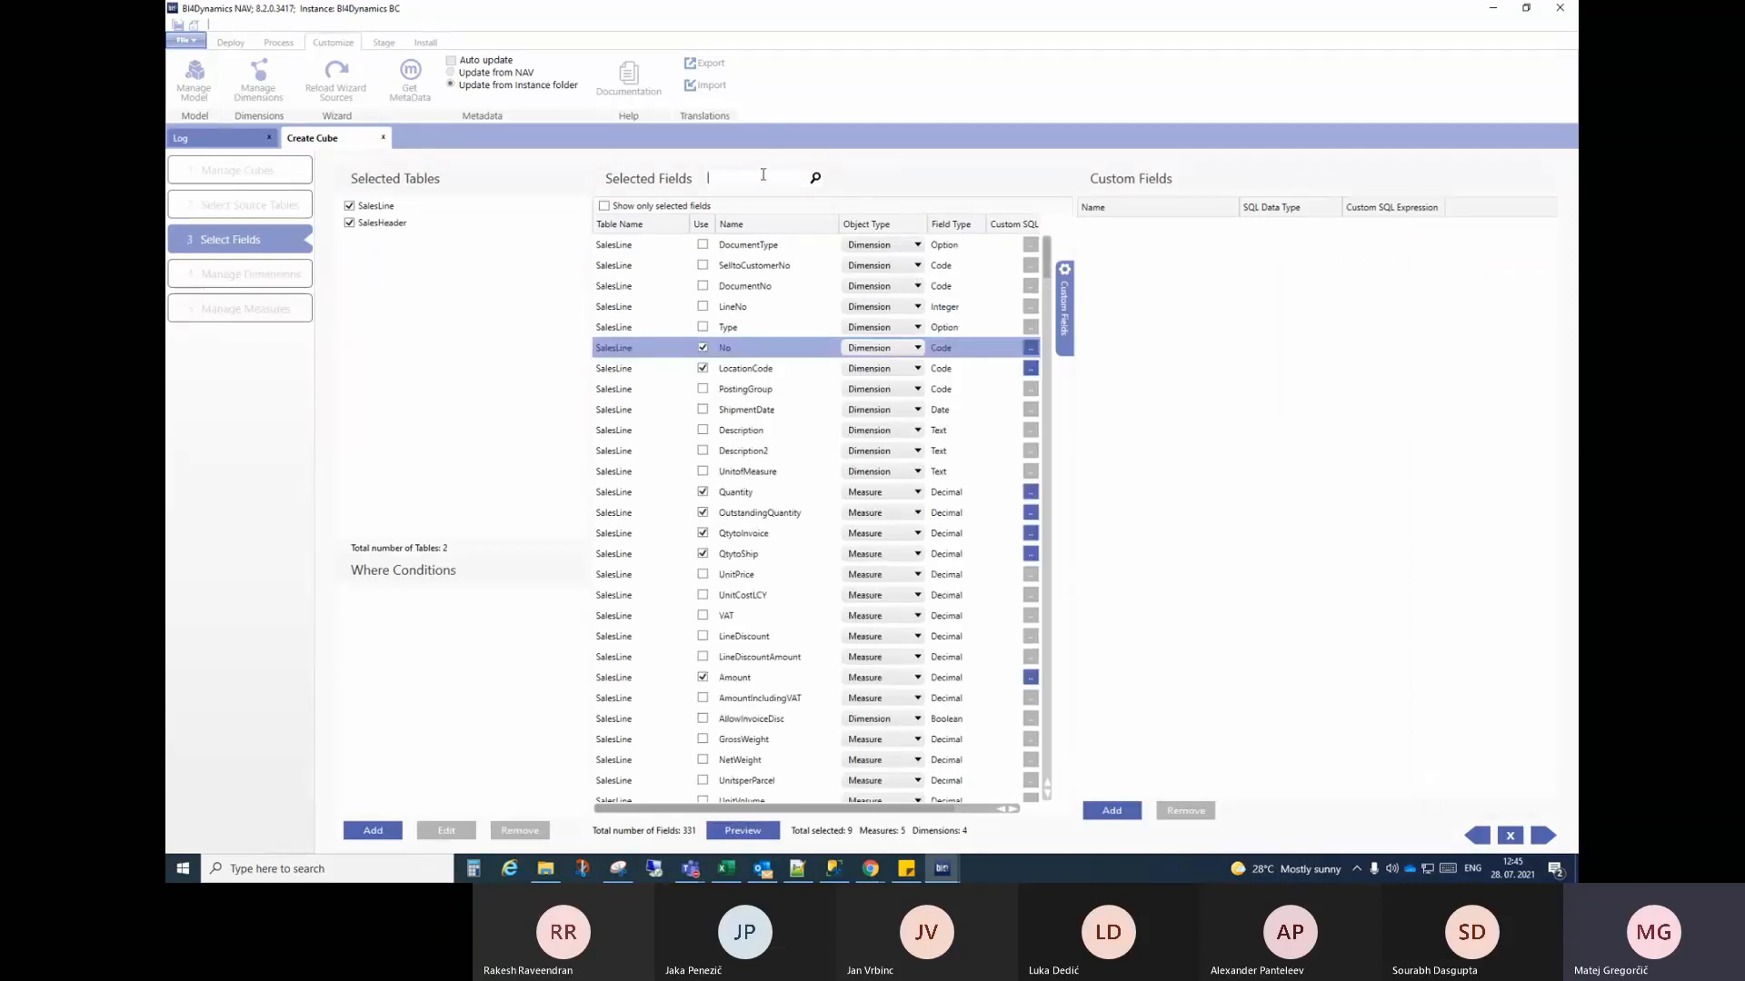
text(da)
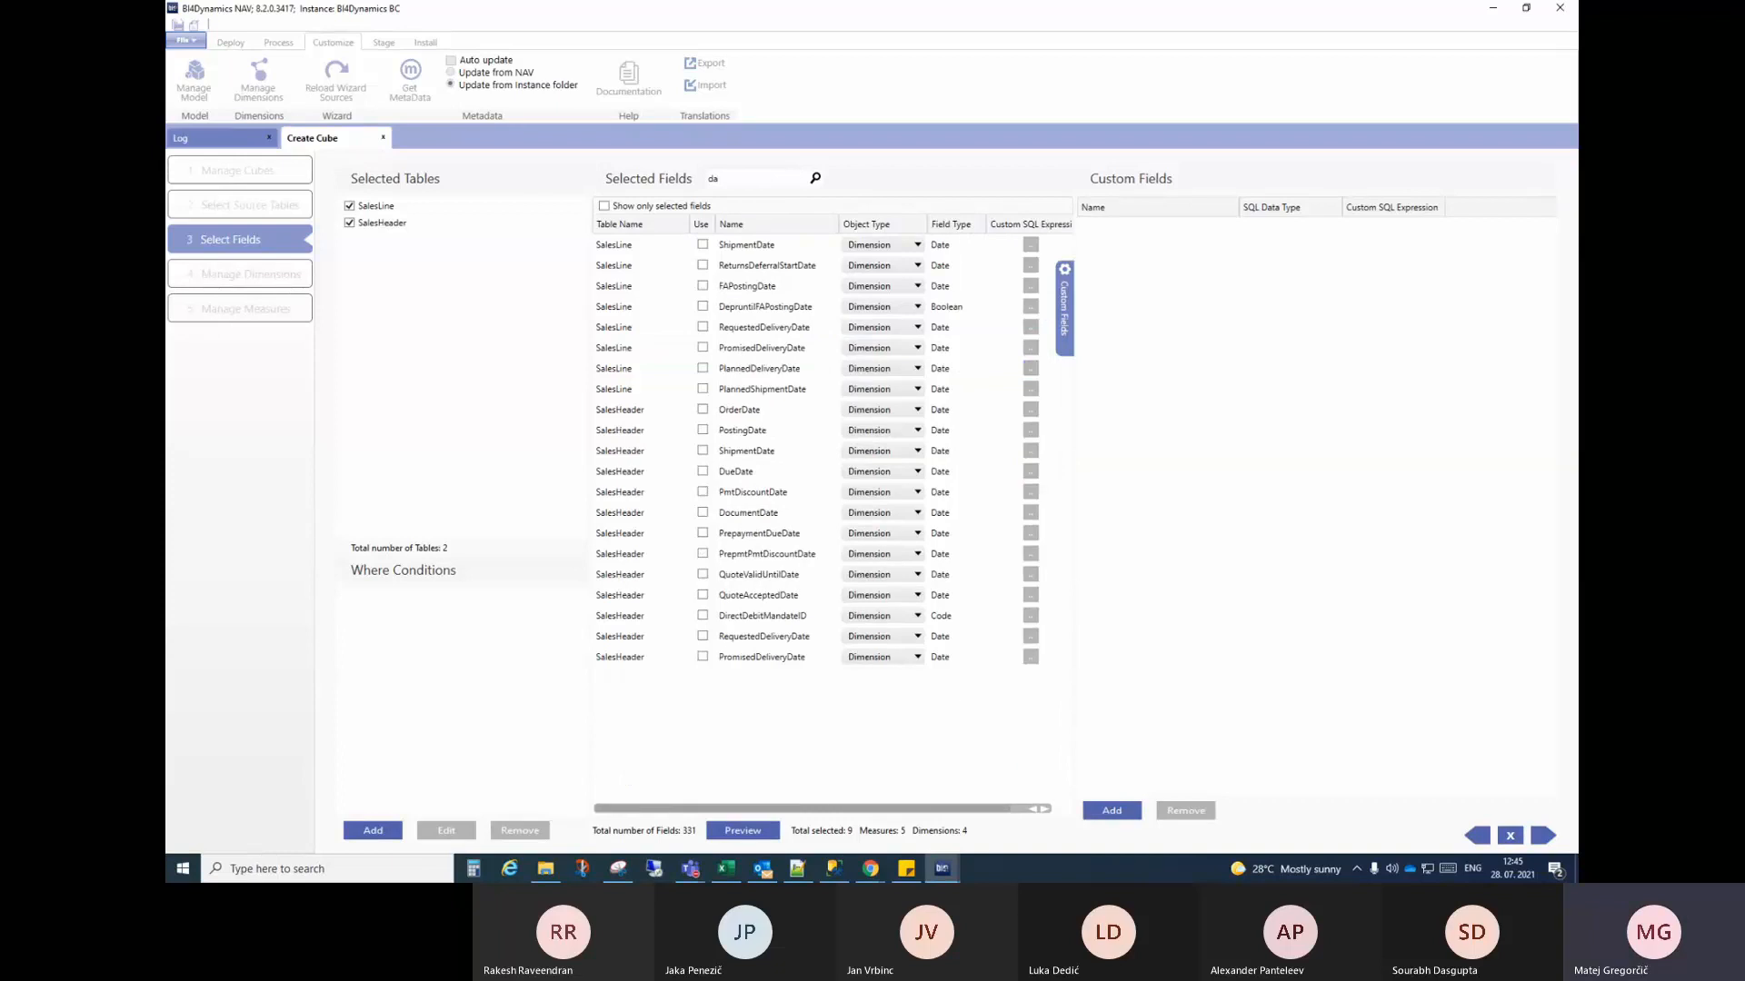
text(te)
click(702, 431)
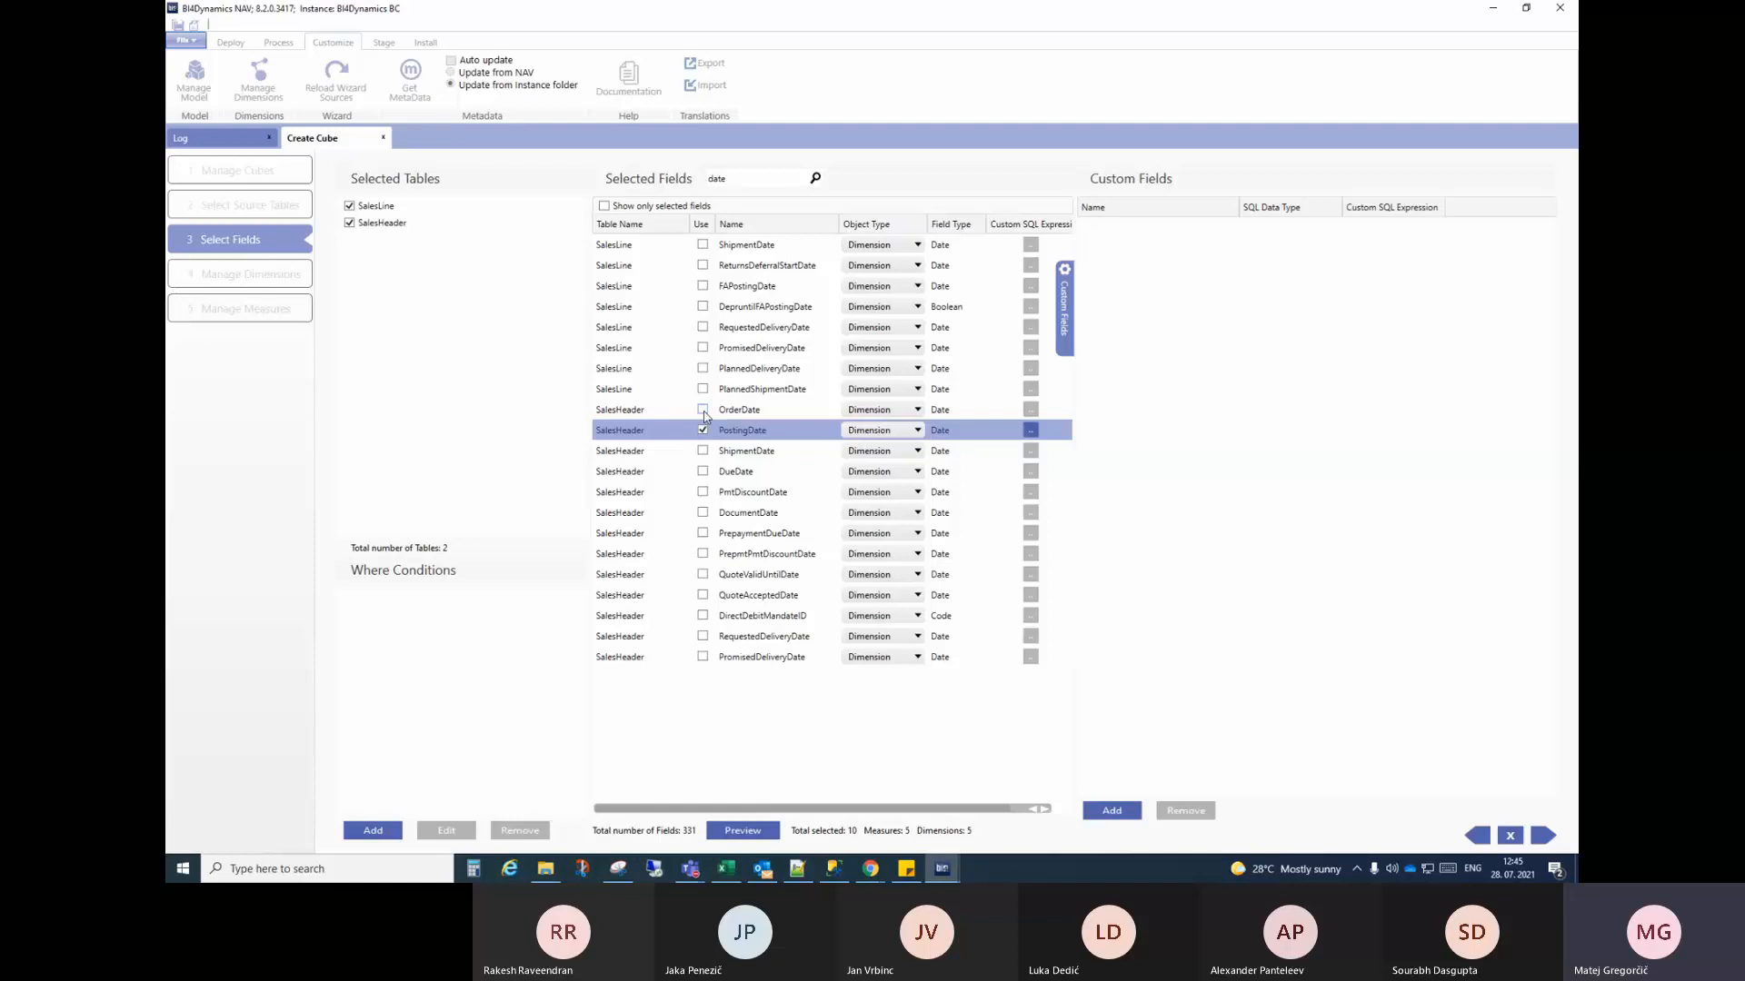
click(702, 410)
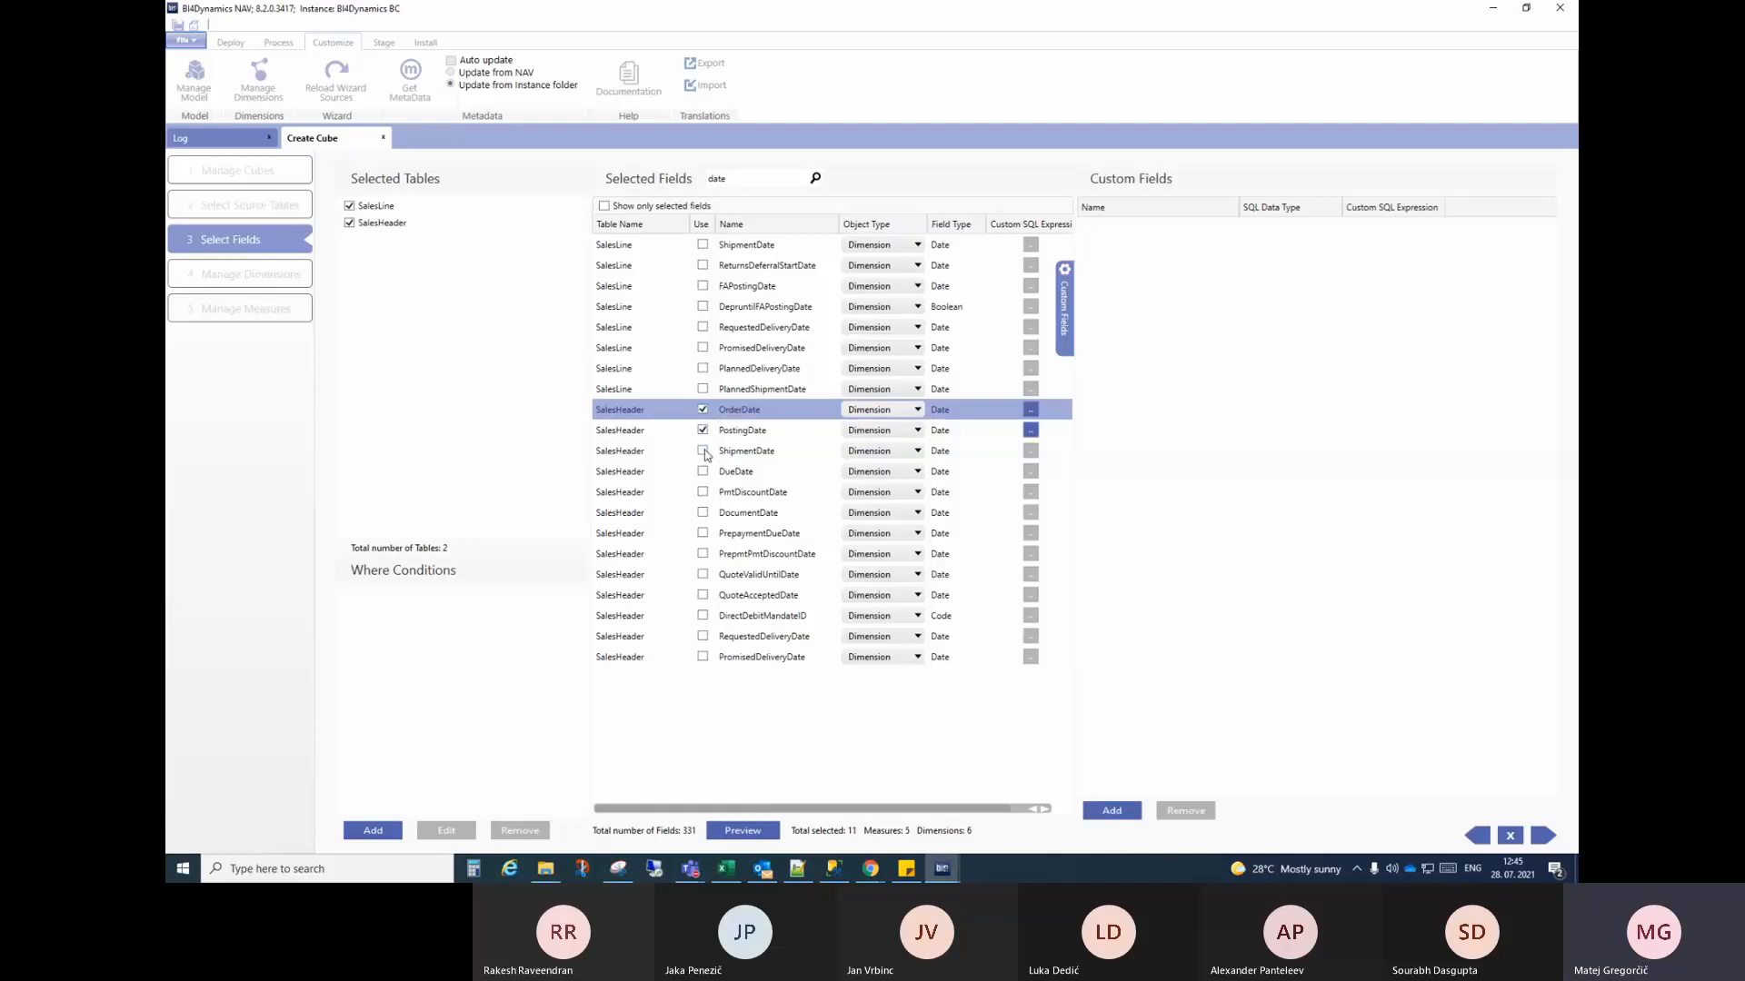
click(704, 452)
click(703, 410)
click(752, 436)
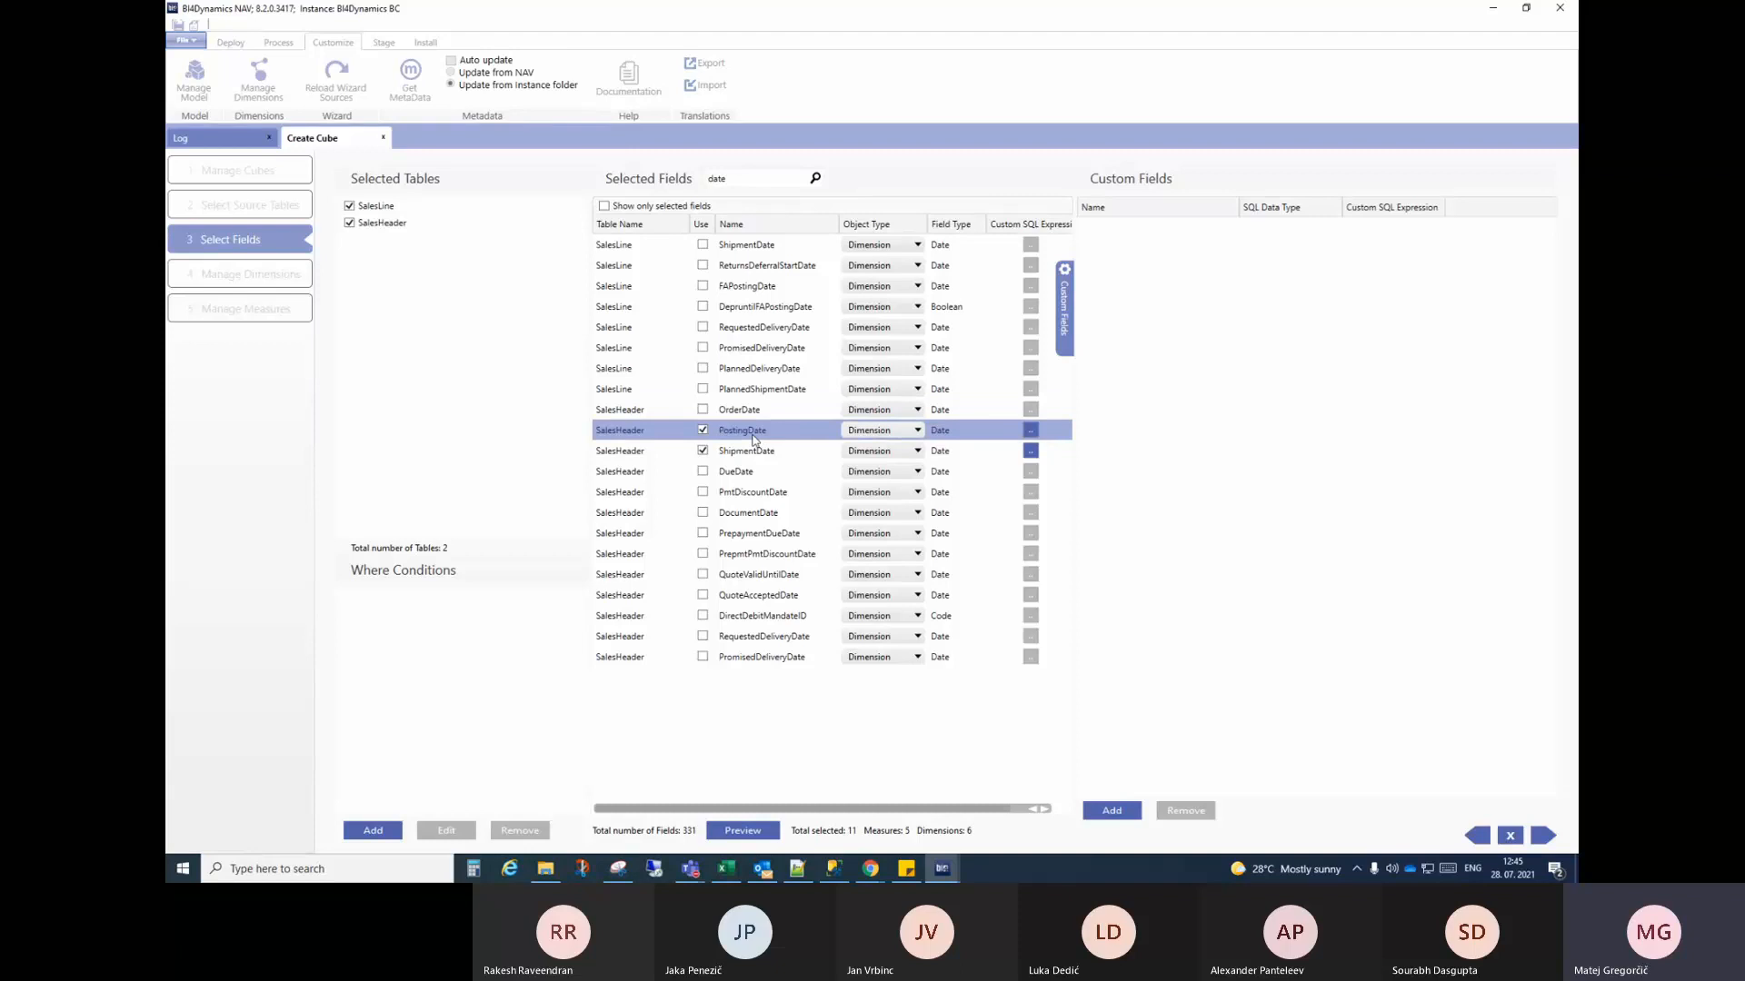
click(745, 457)
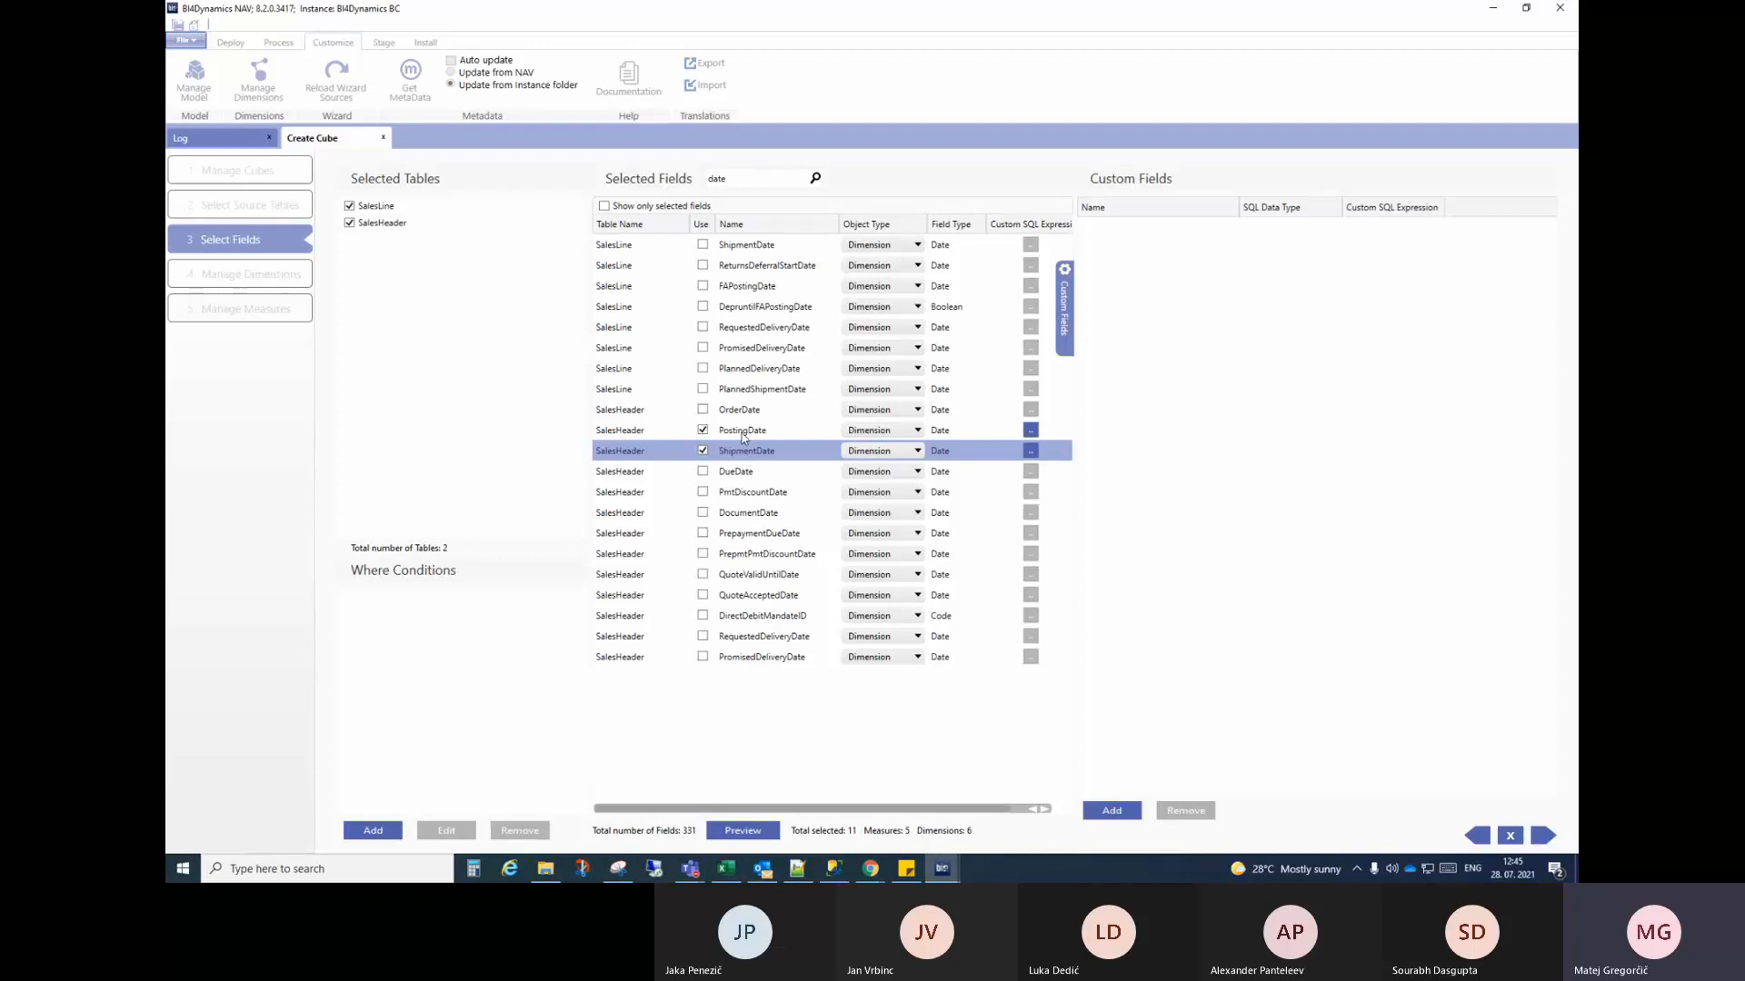
Step: Review the dimensions available from fields and check the information on existing cube dimensions for Posting Date
click(1543, 836)
click(598, 306)
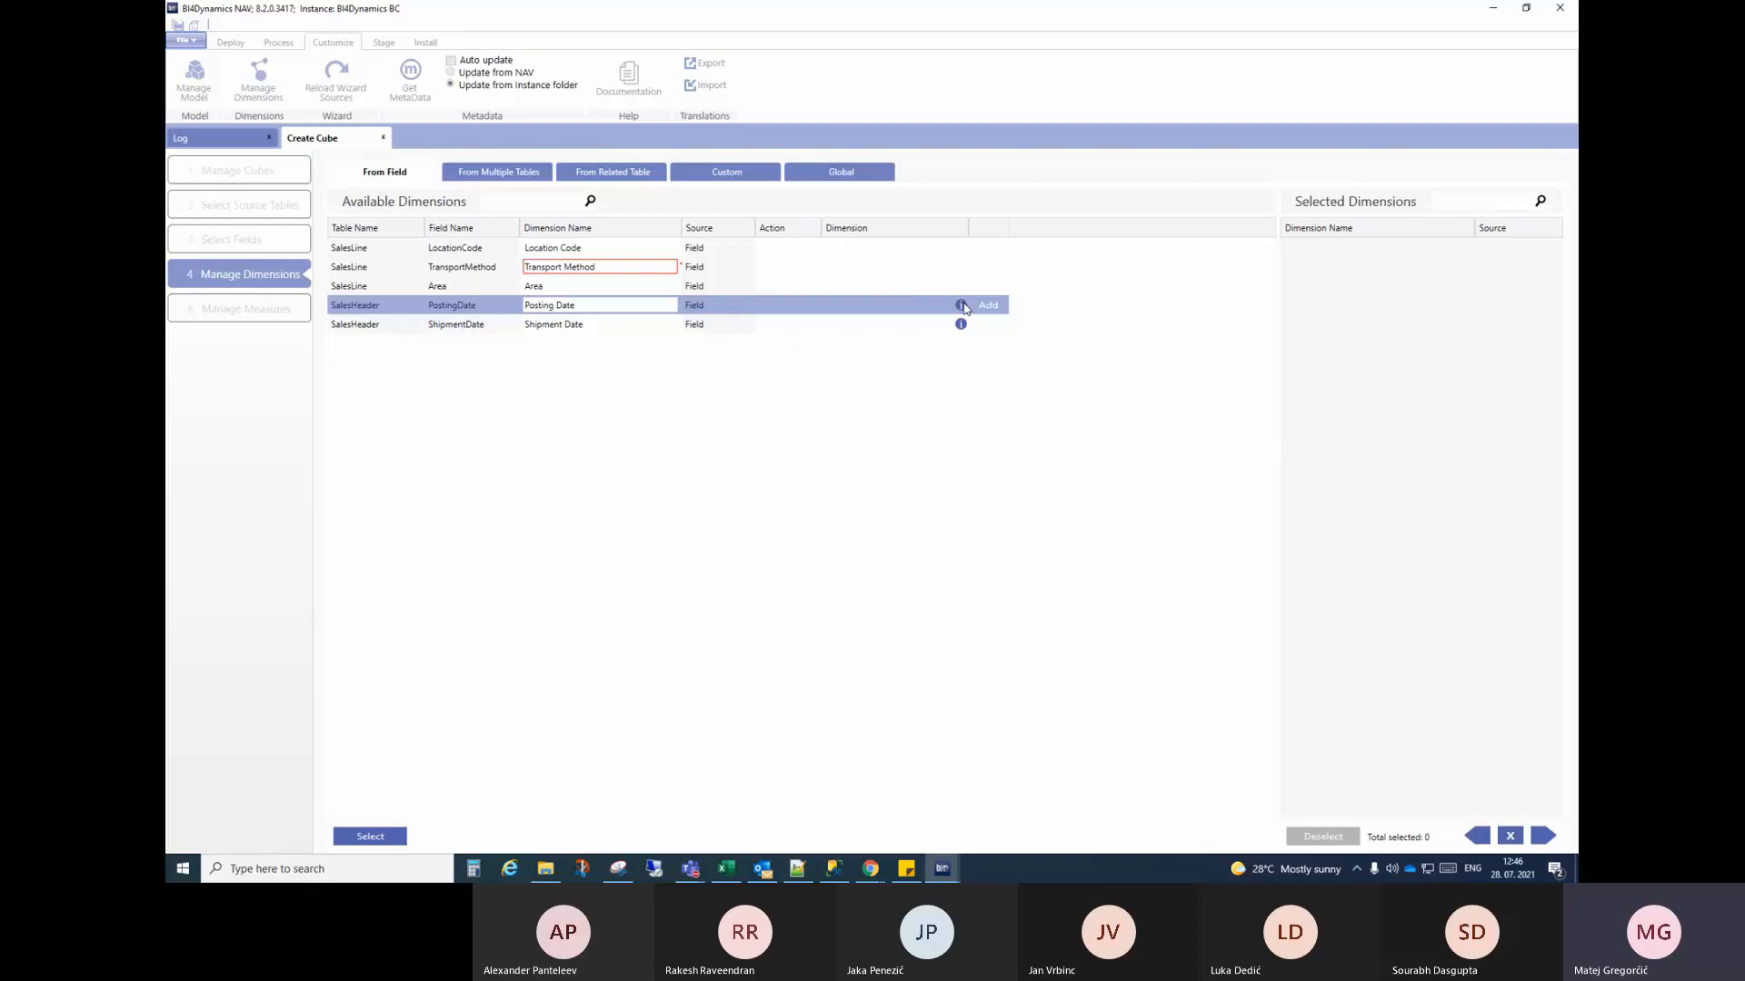
mouse_move(961, 306)
Step: Return to field selection, filter the list by "date", and check the field types of SalesHeader's PostingDate and ShipmentDate
click(1478, 836)
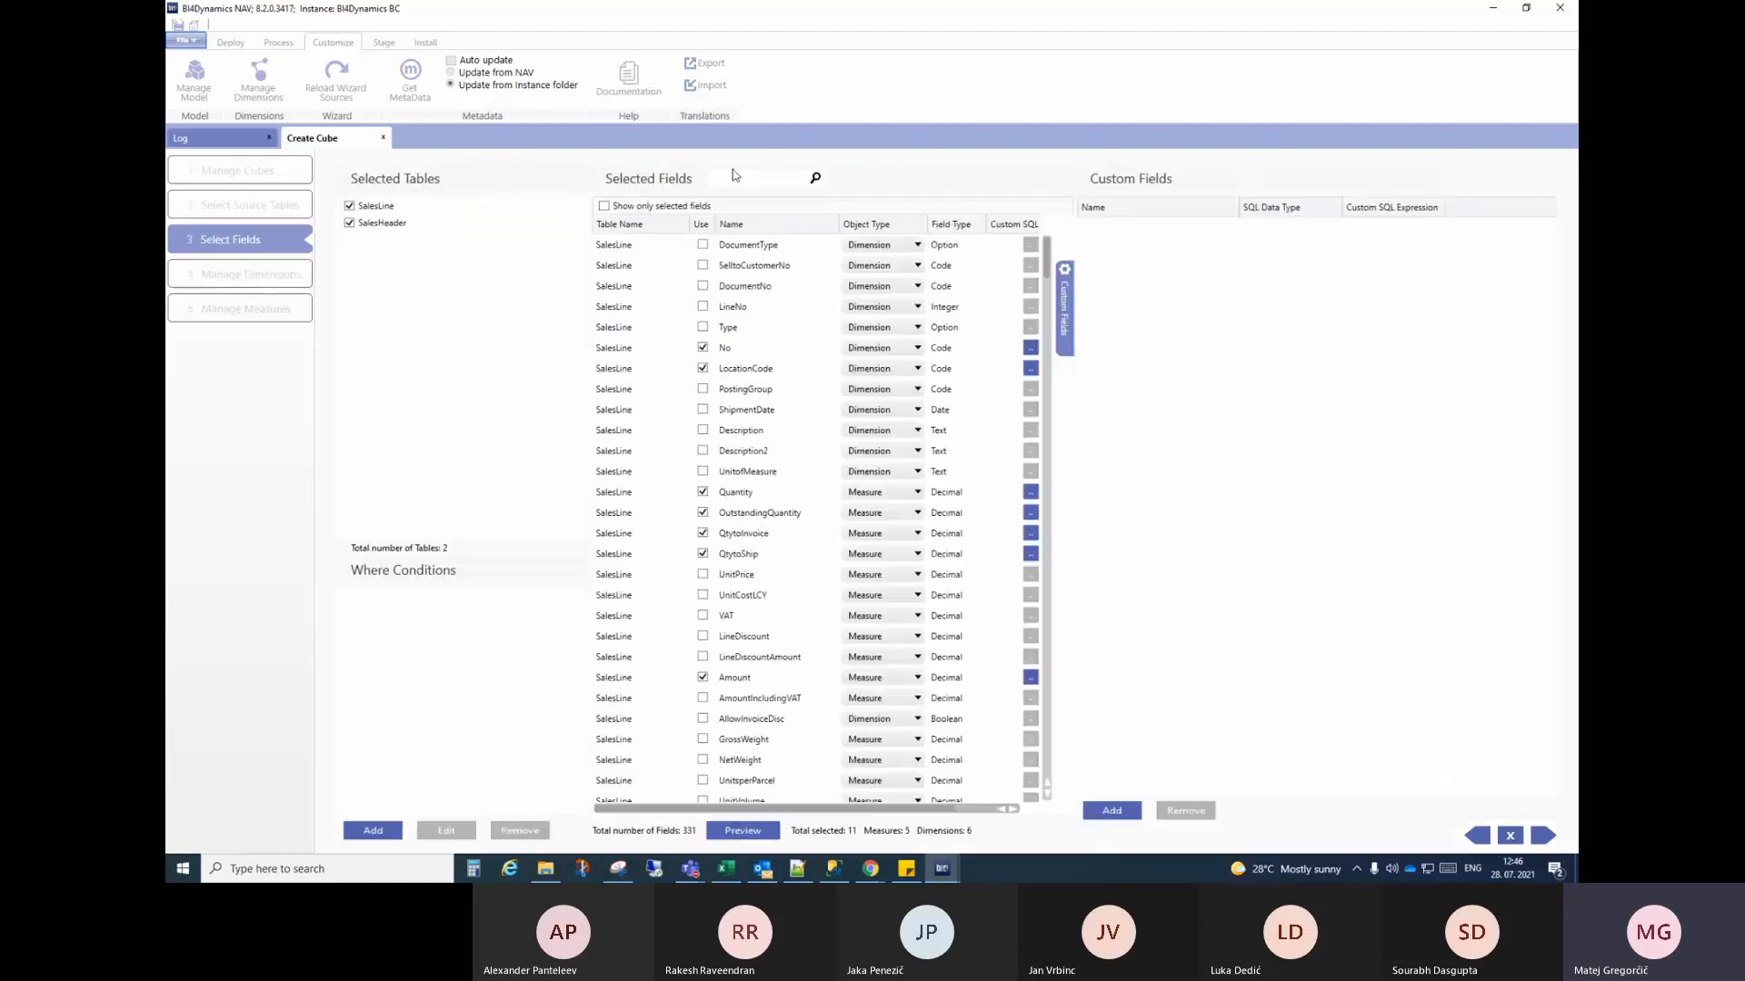
click(736, 178)
text(date)
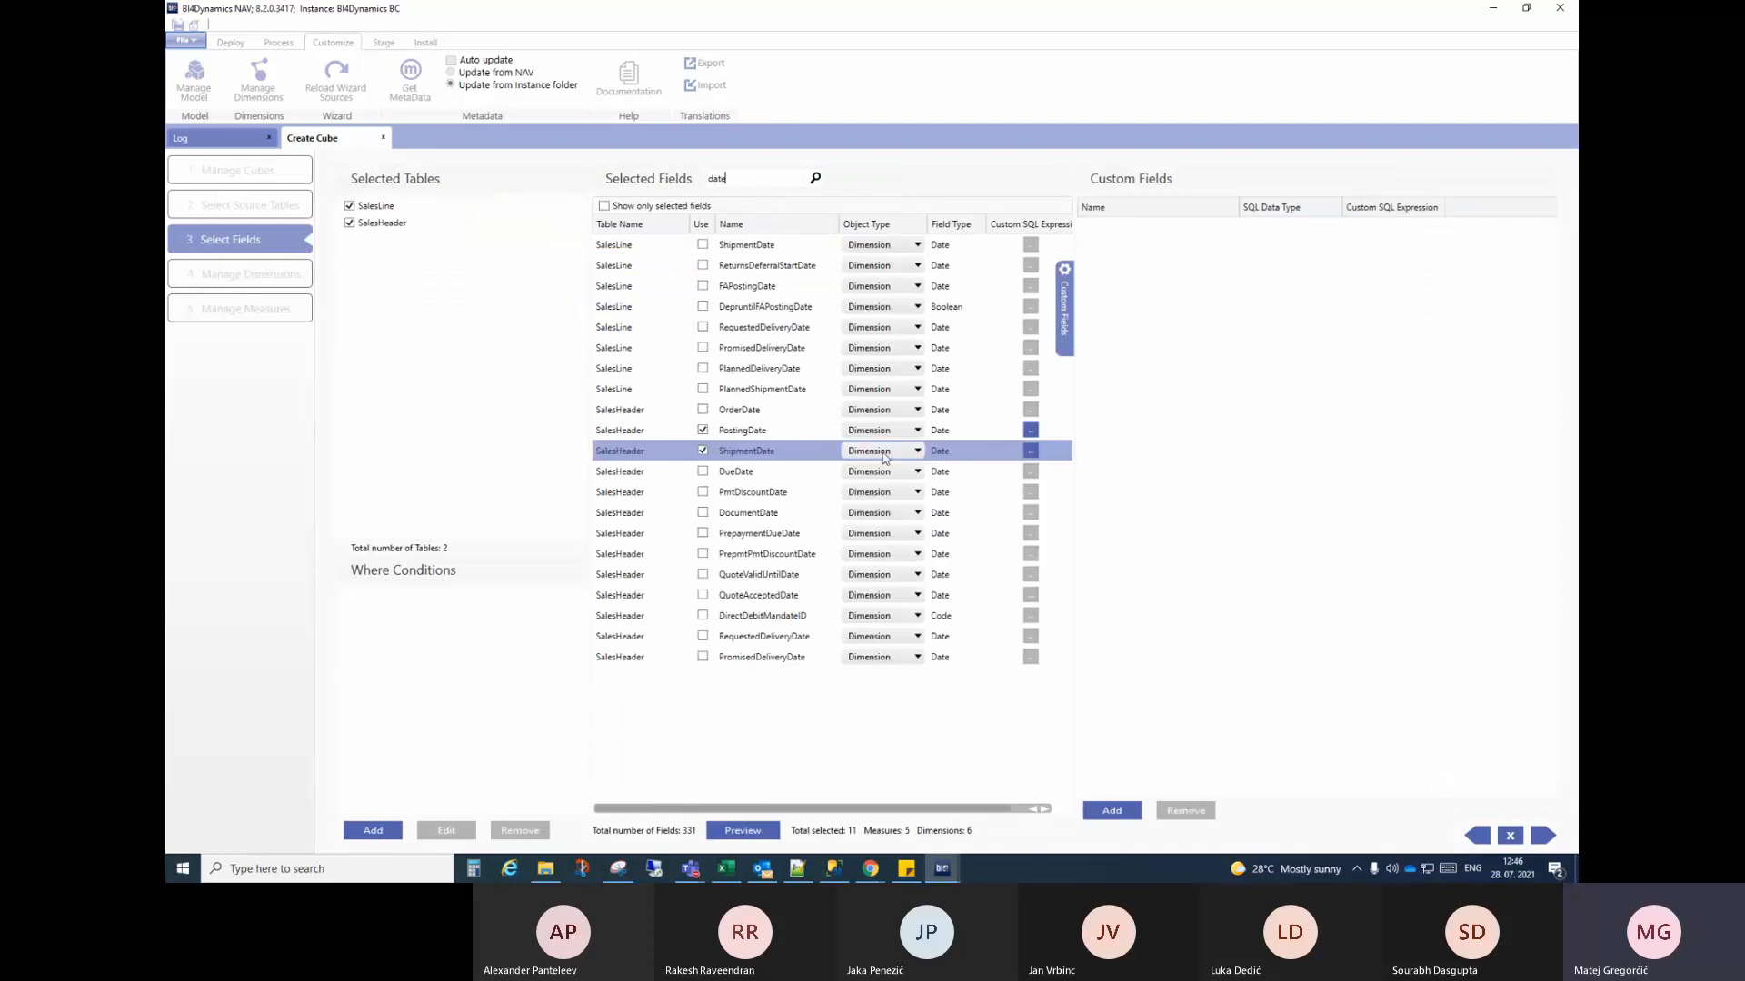
click(944, 452)
click(946, 435)
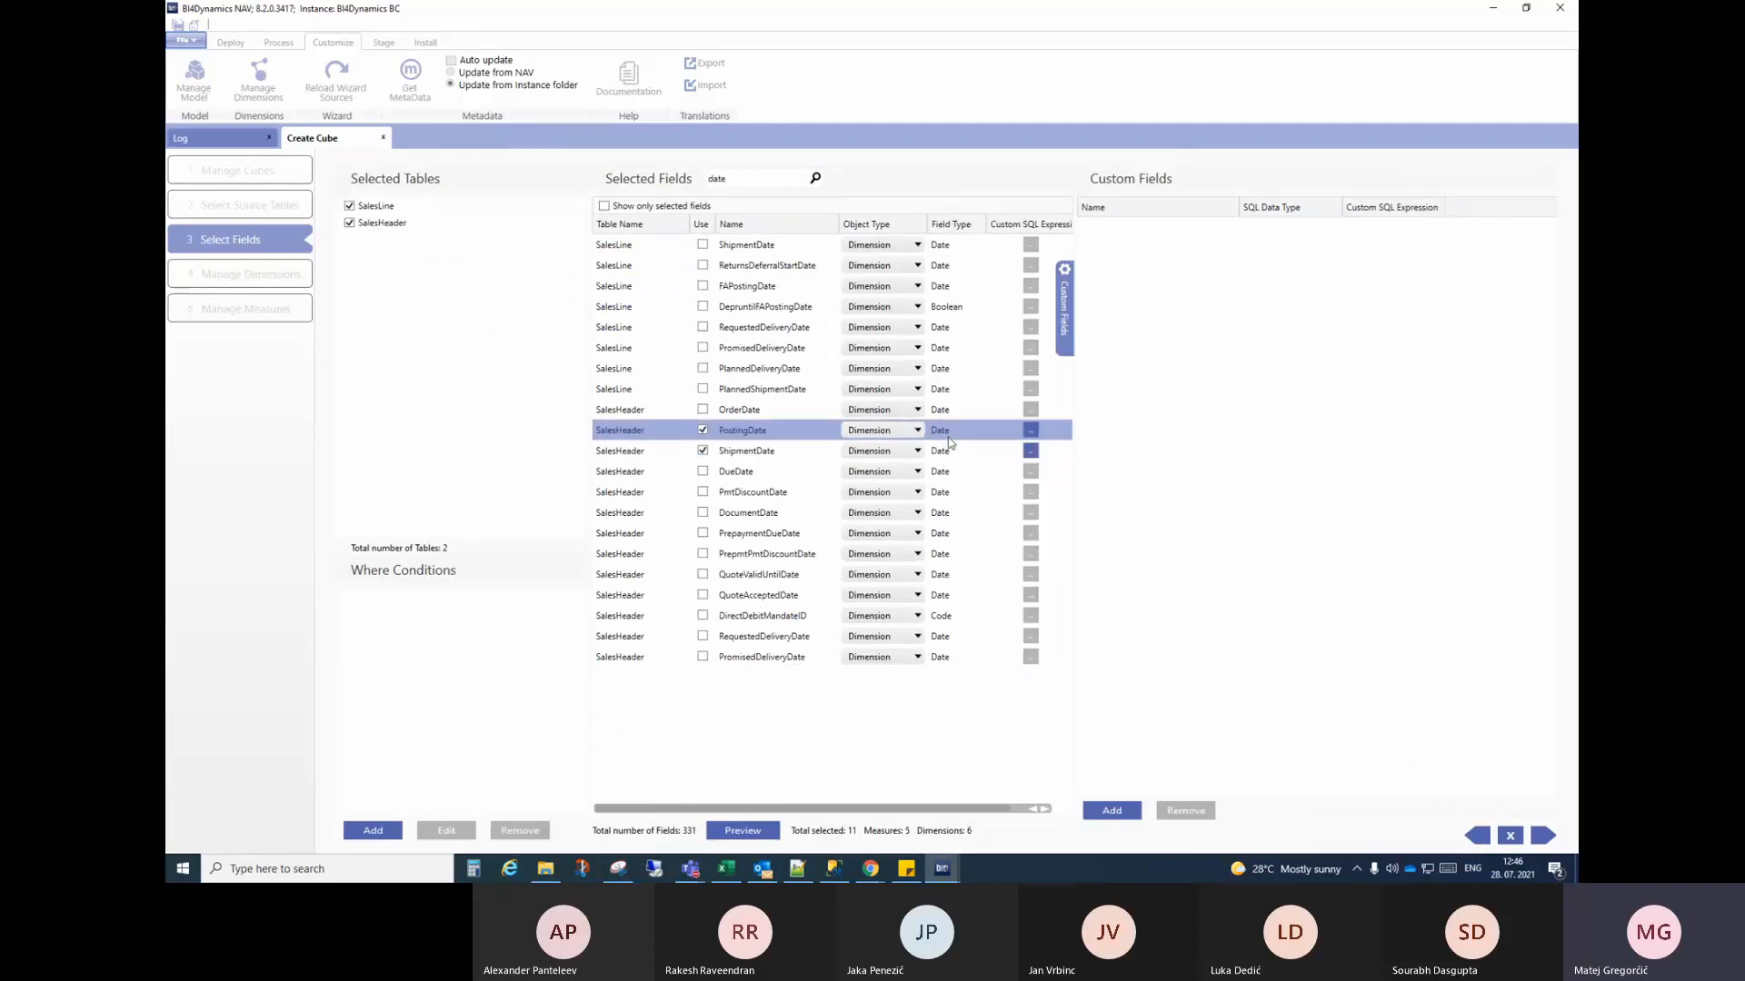
Step: Go back to the dimensions available from fields and rename the PostingDate dimension as Date
click(1542, 835)
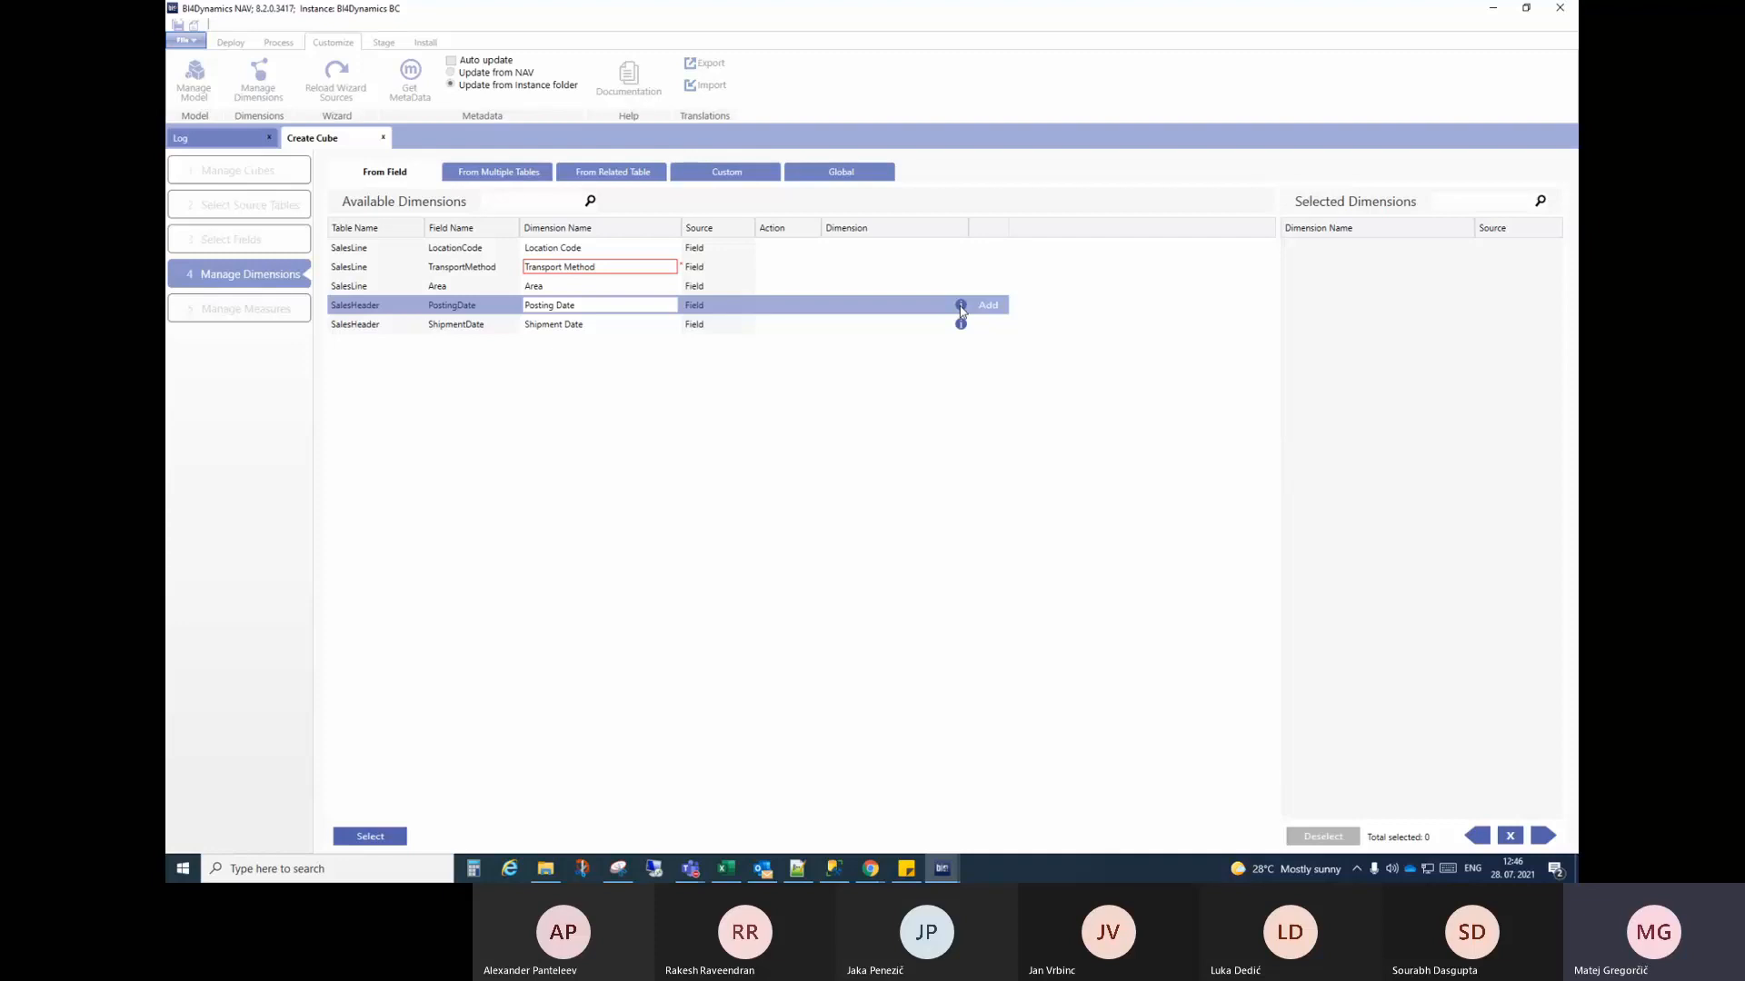
mouse_move(963, 312)
drag(557, 306, 511, 309)
key(BackSpace)
key(Delete)
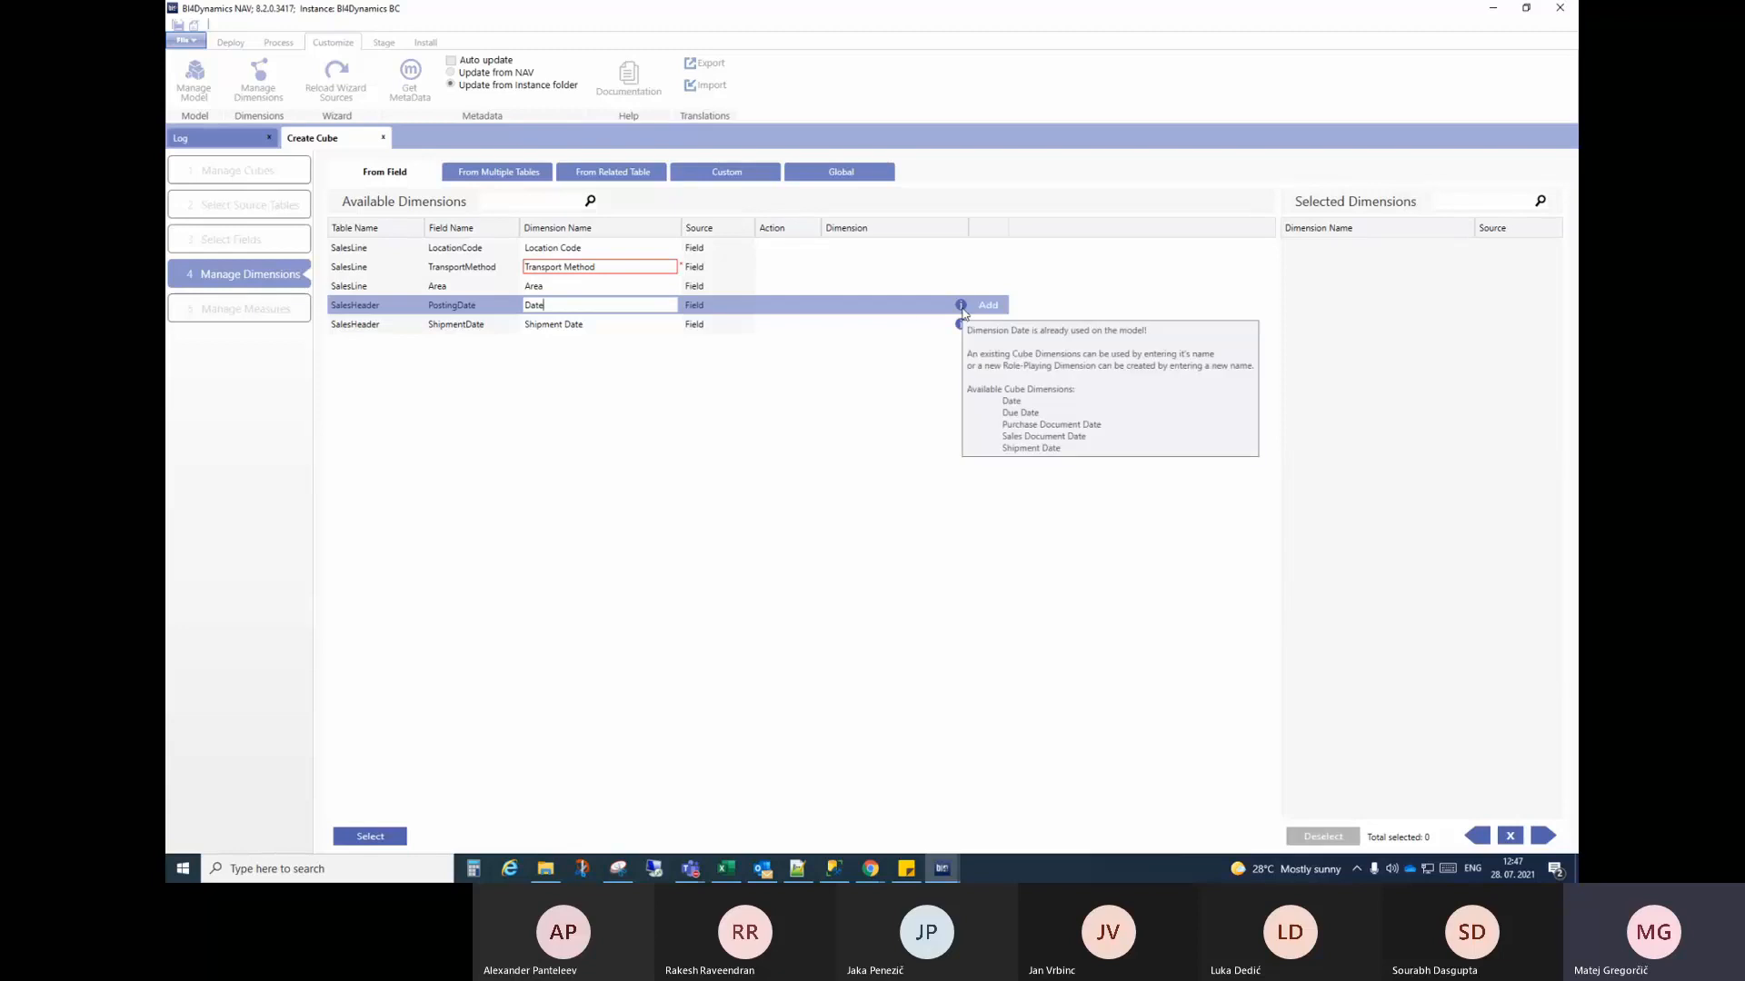
double_click(535, 310)
click(552, 308)
drag(552, 308, 524, 308)
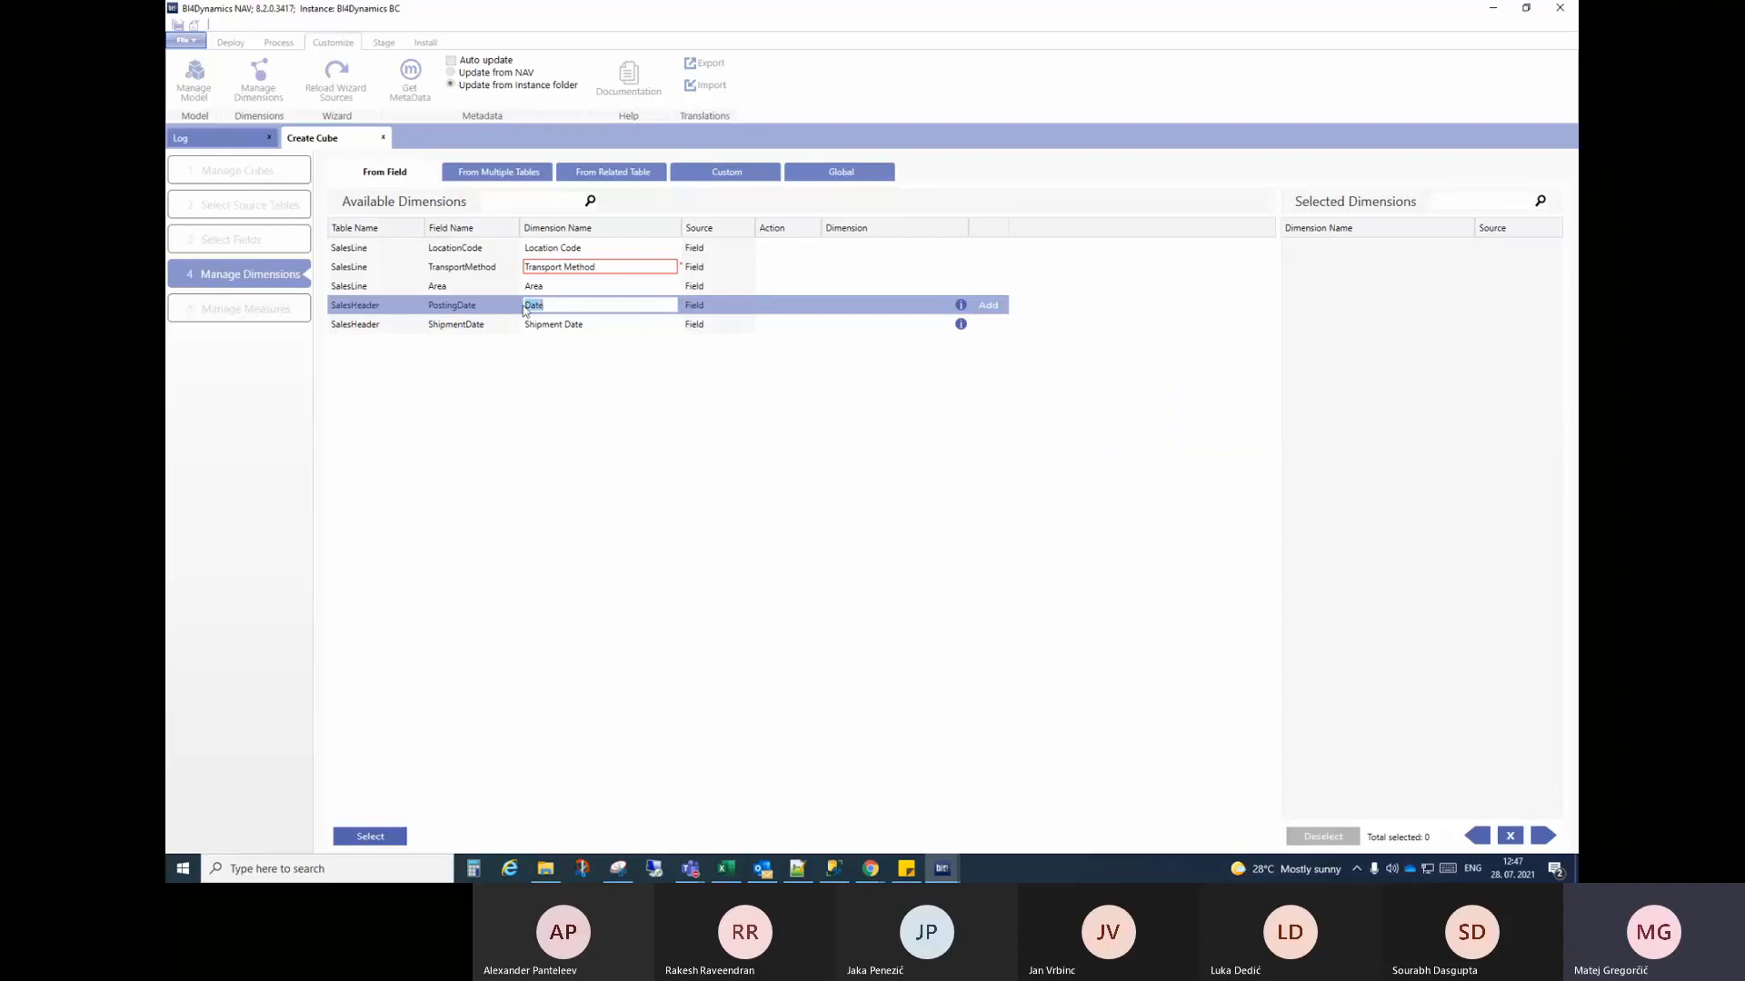
click(551, 306)
Step: Switch to SQL Server Management Studio, locate the dim.Date table among the database tables, and return to BI4Dynamics
click(831, 872)
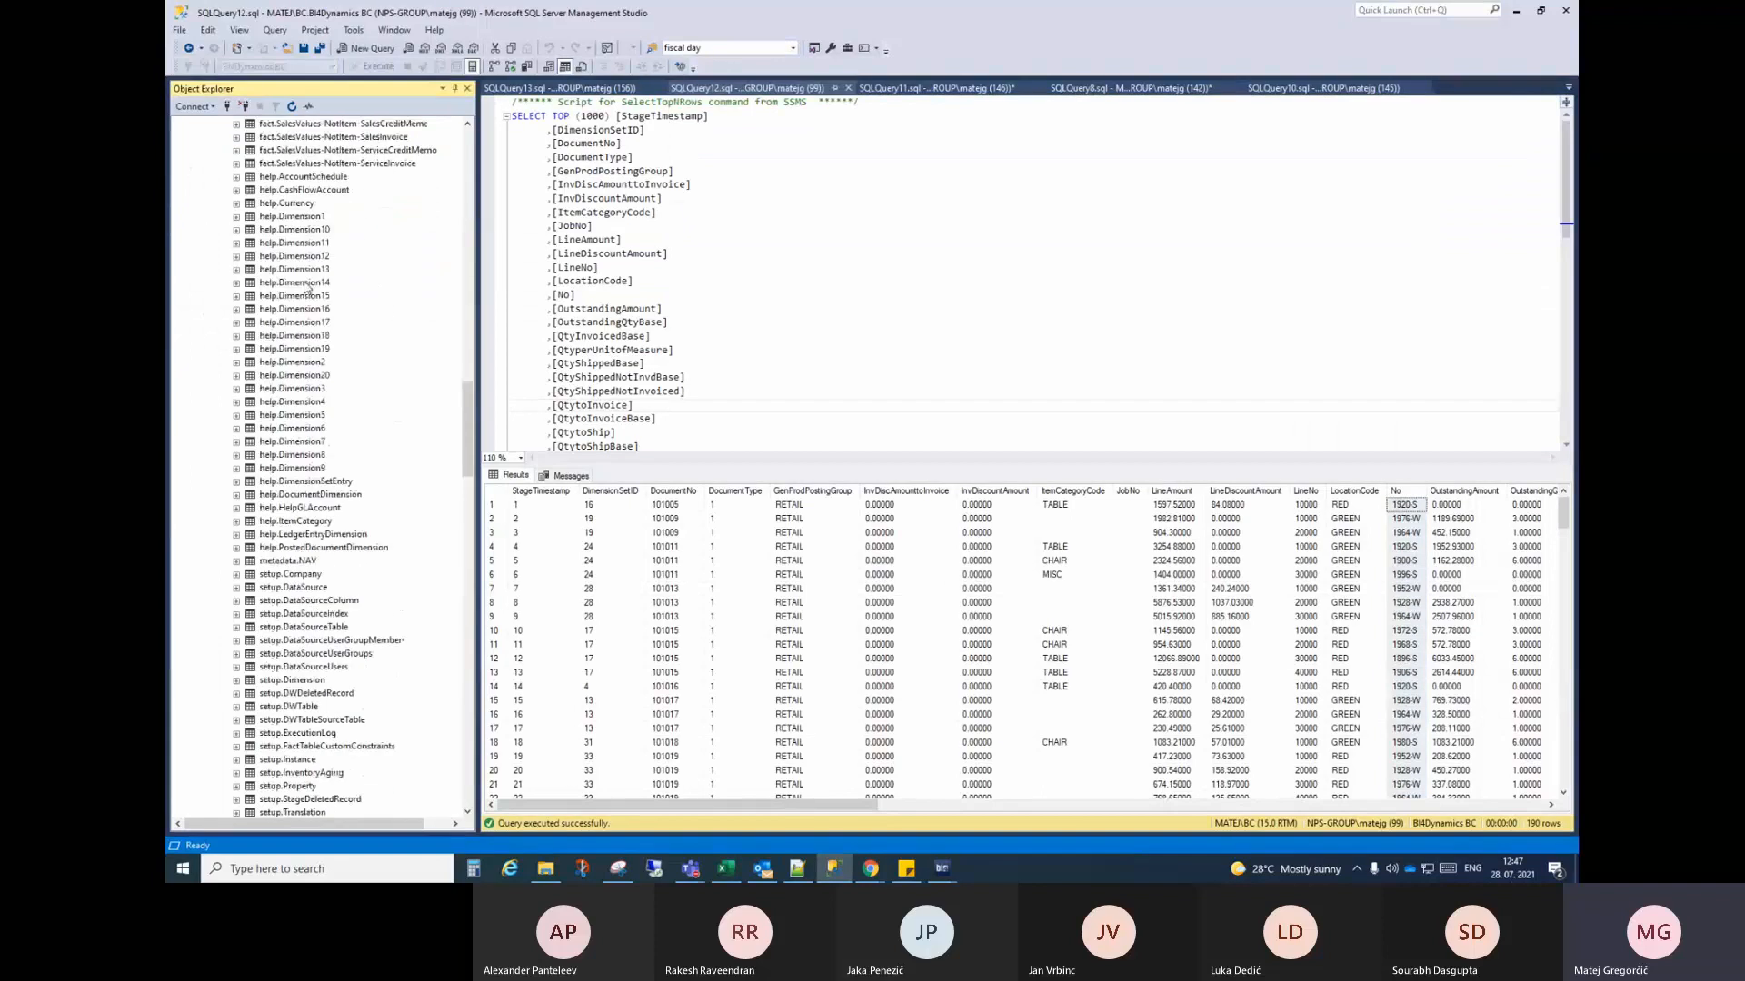
scroll(312, 216, up, 10)
scroll(311, 218, up, 6)
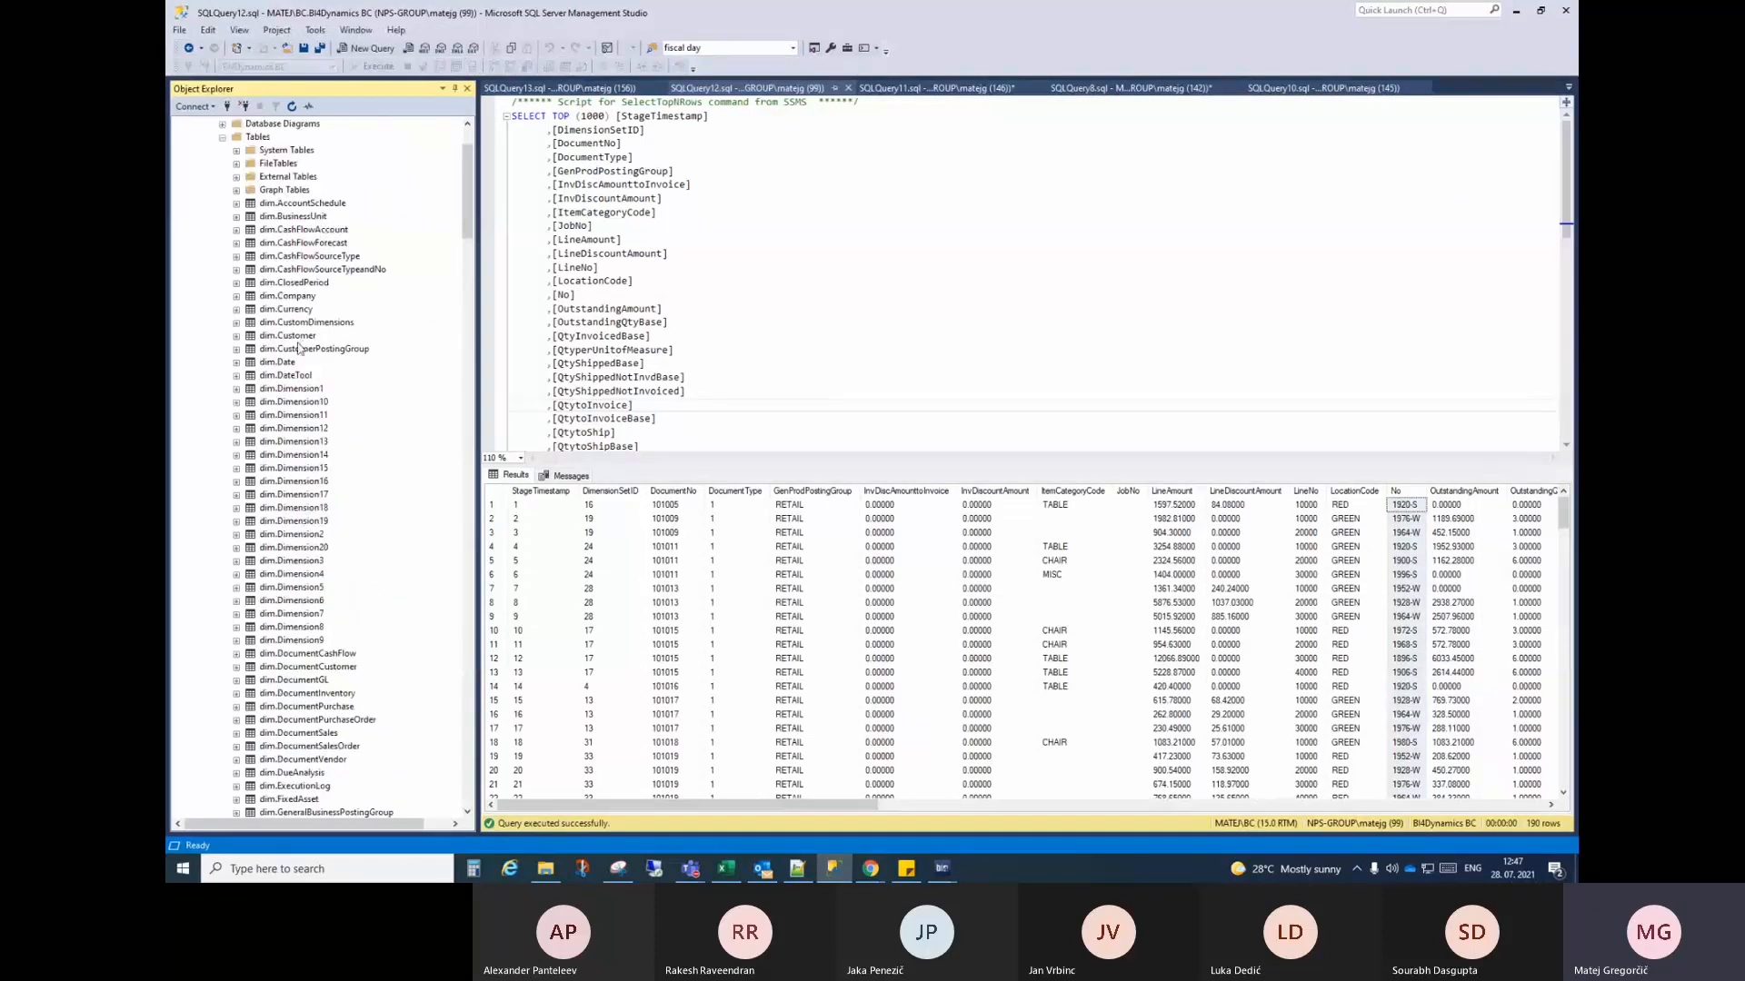
click(275, 363)
click(946, 868)
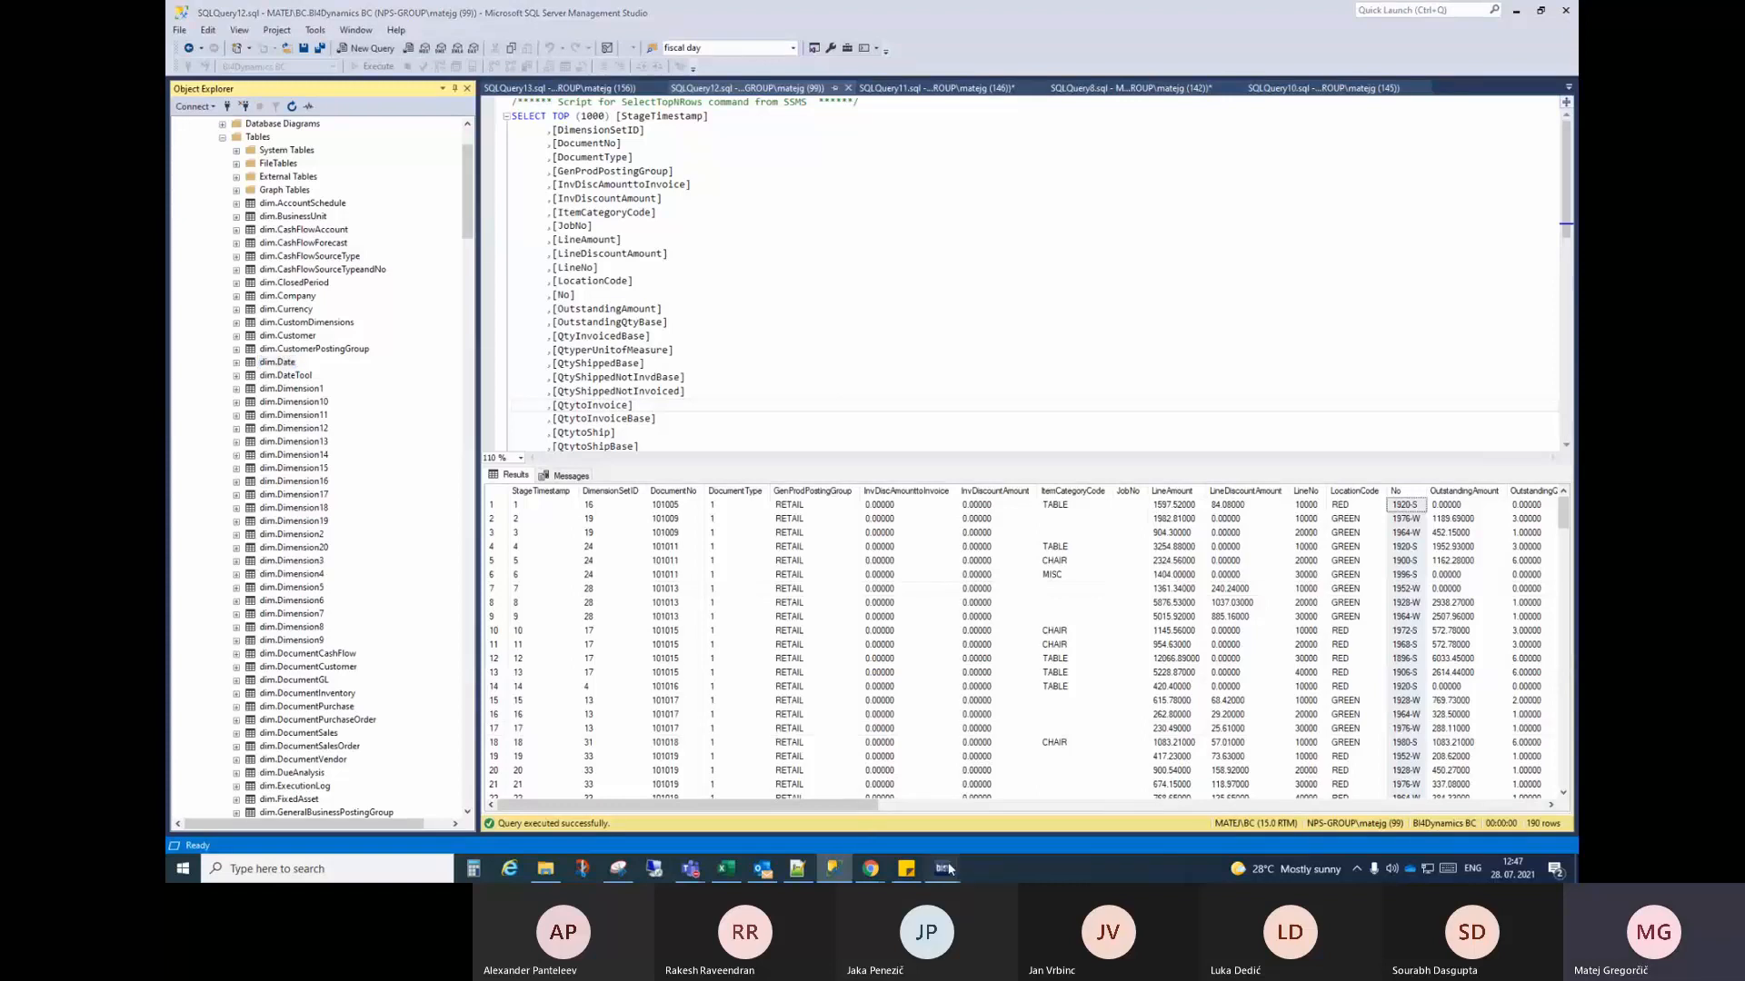
click(868, 791)
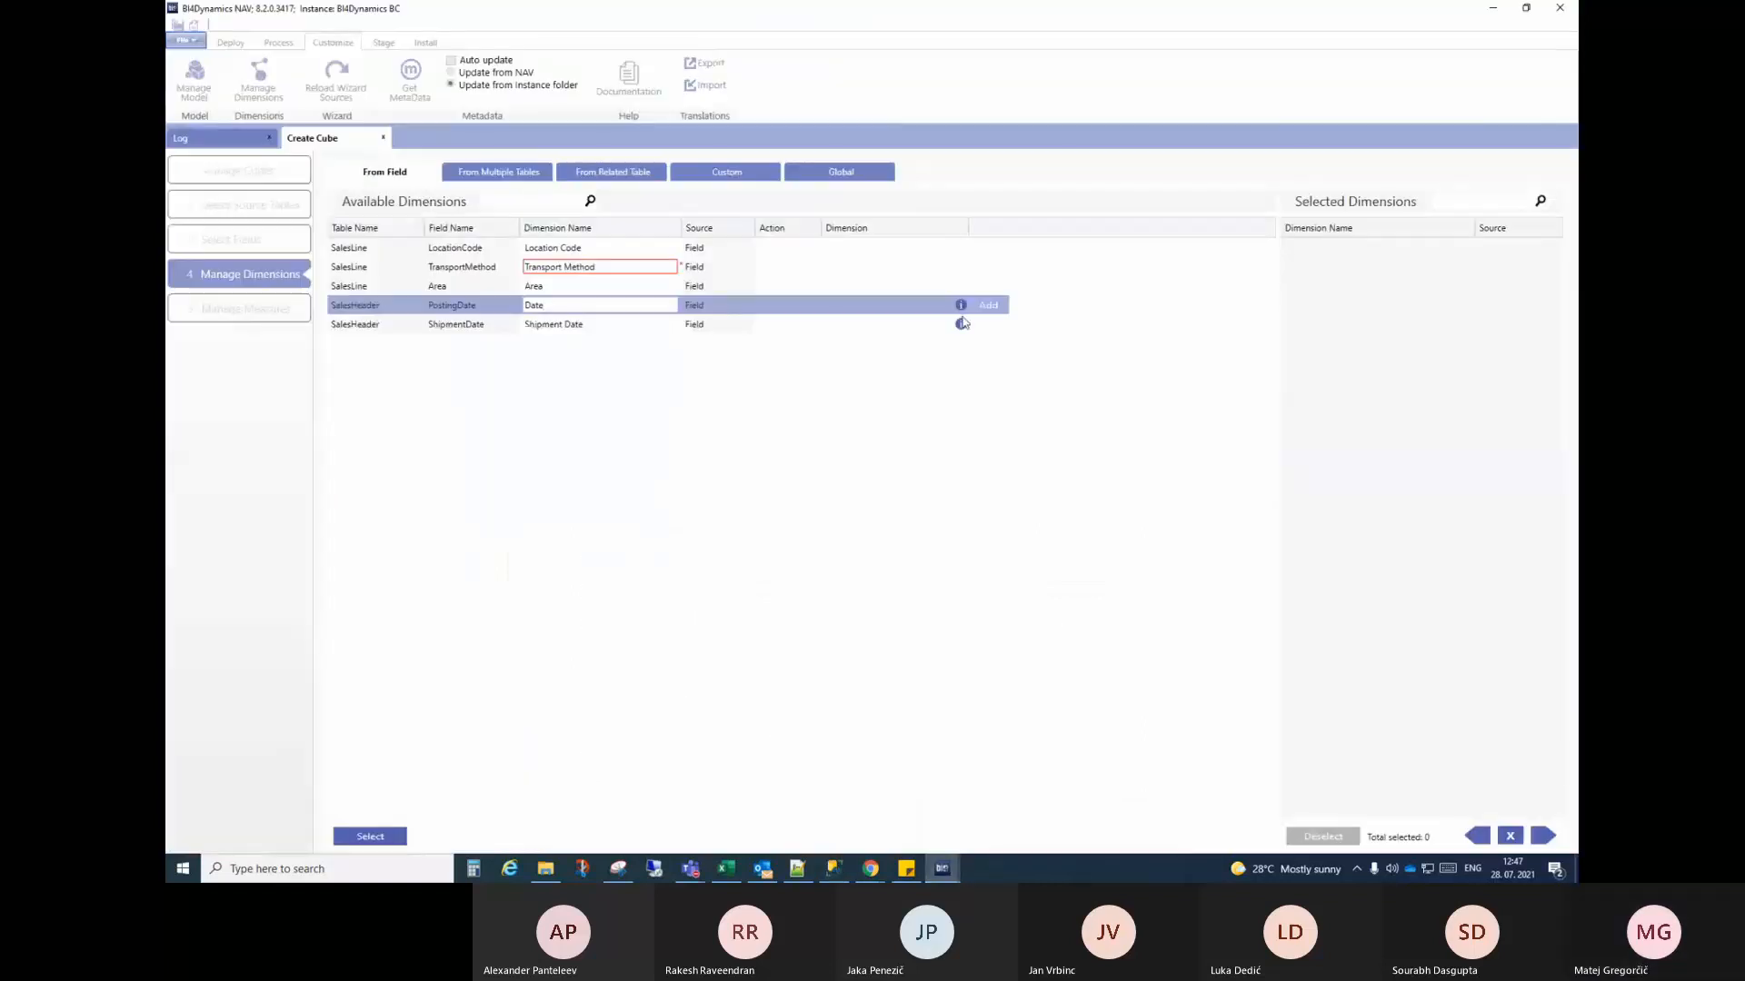
Step: Add the Date dimension for PostingDate and check the existing cube dimensions information for Shipment Date
mouse_move(960, 308)
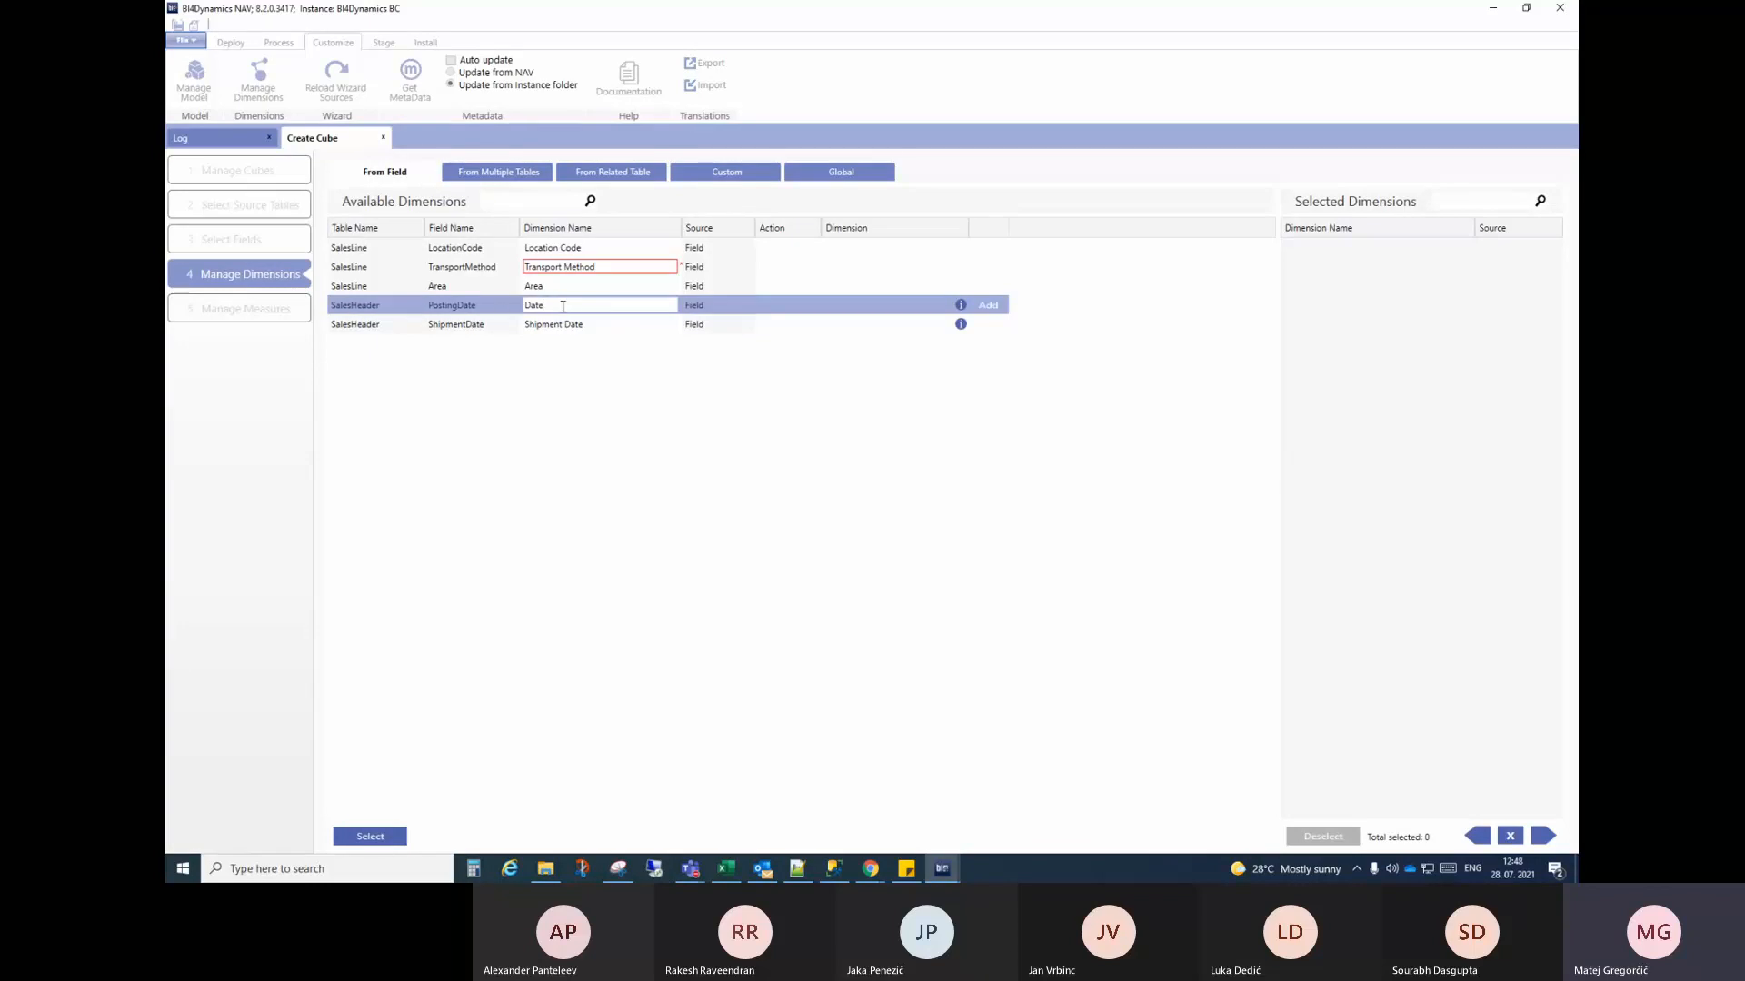
click(988, 306)
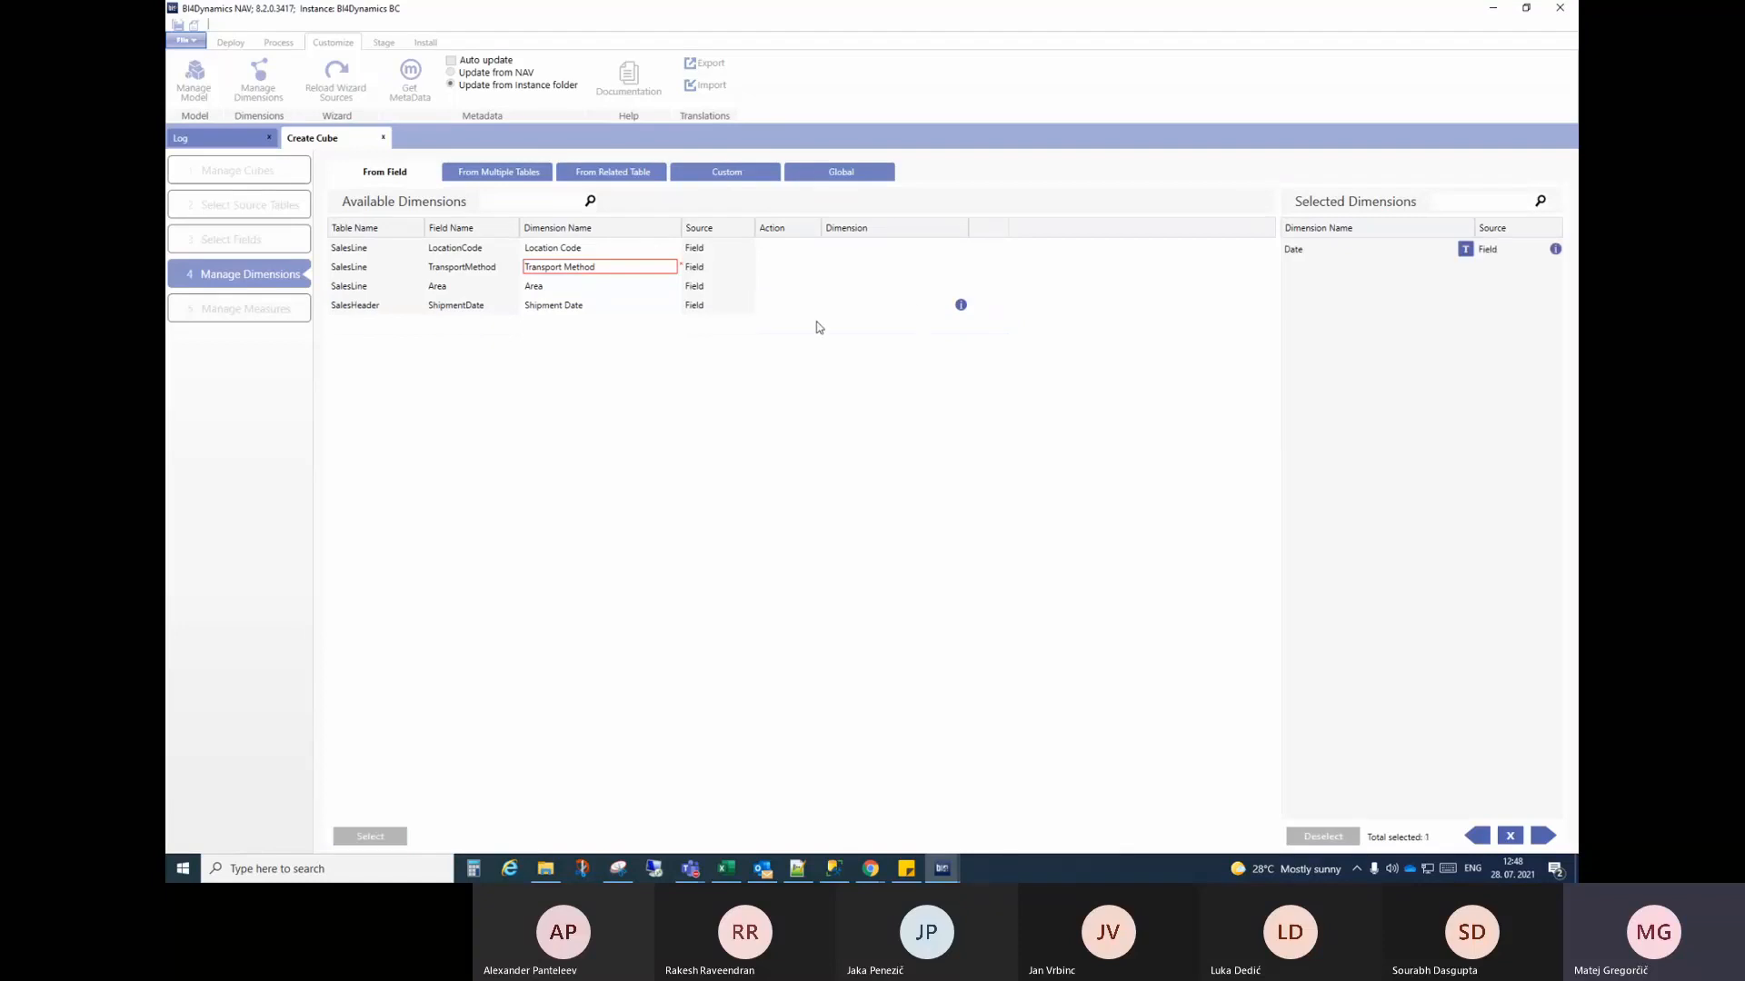
click(603, 307)
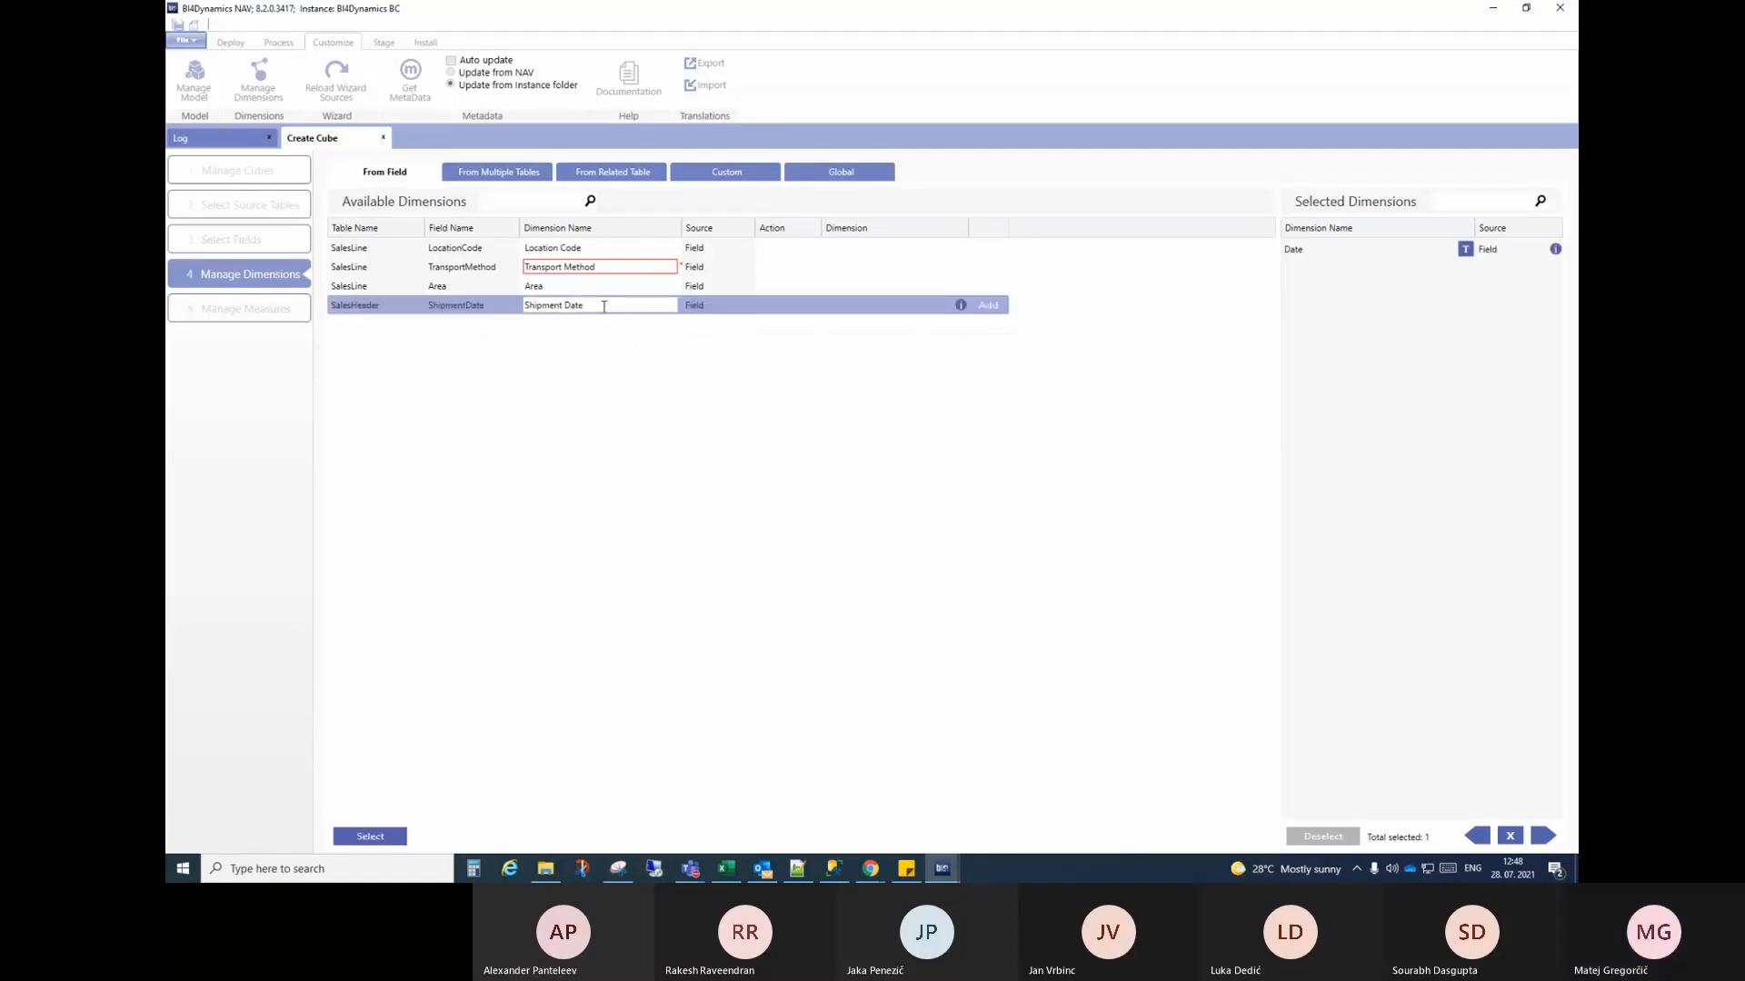
mouse_move(961, 306)
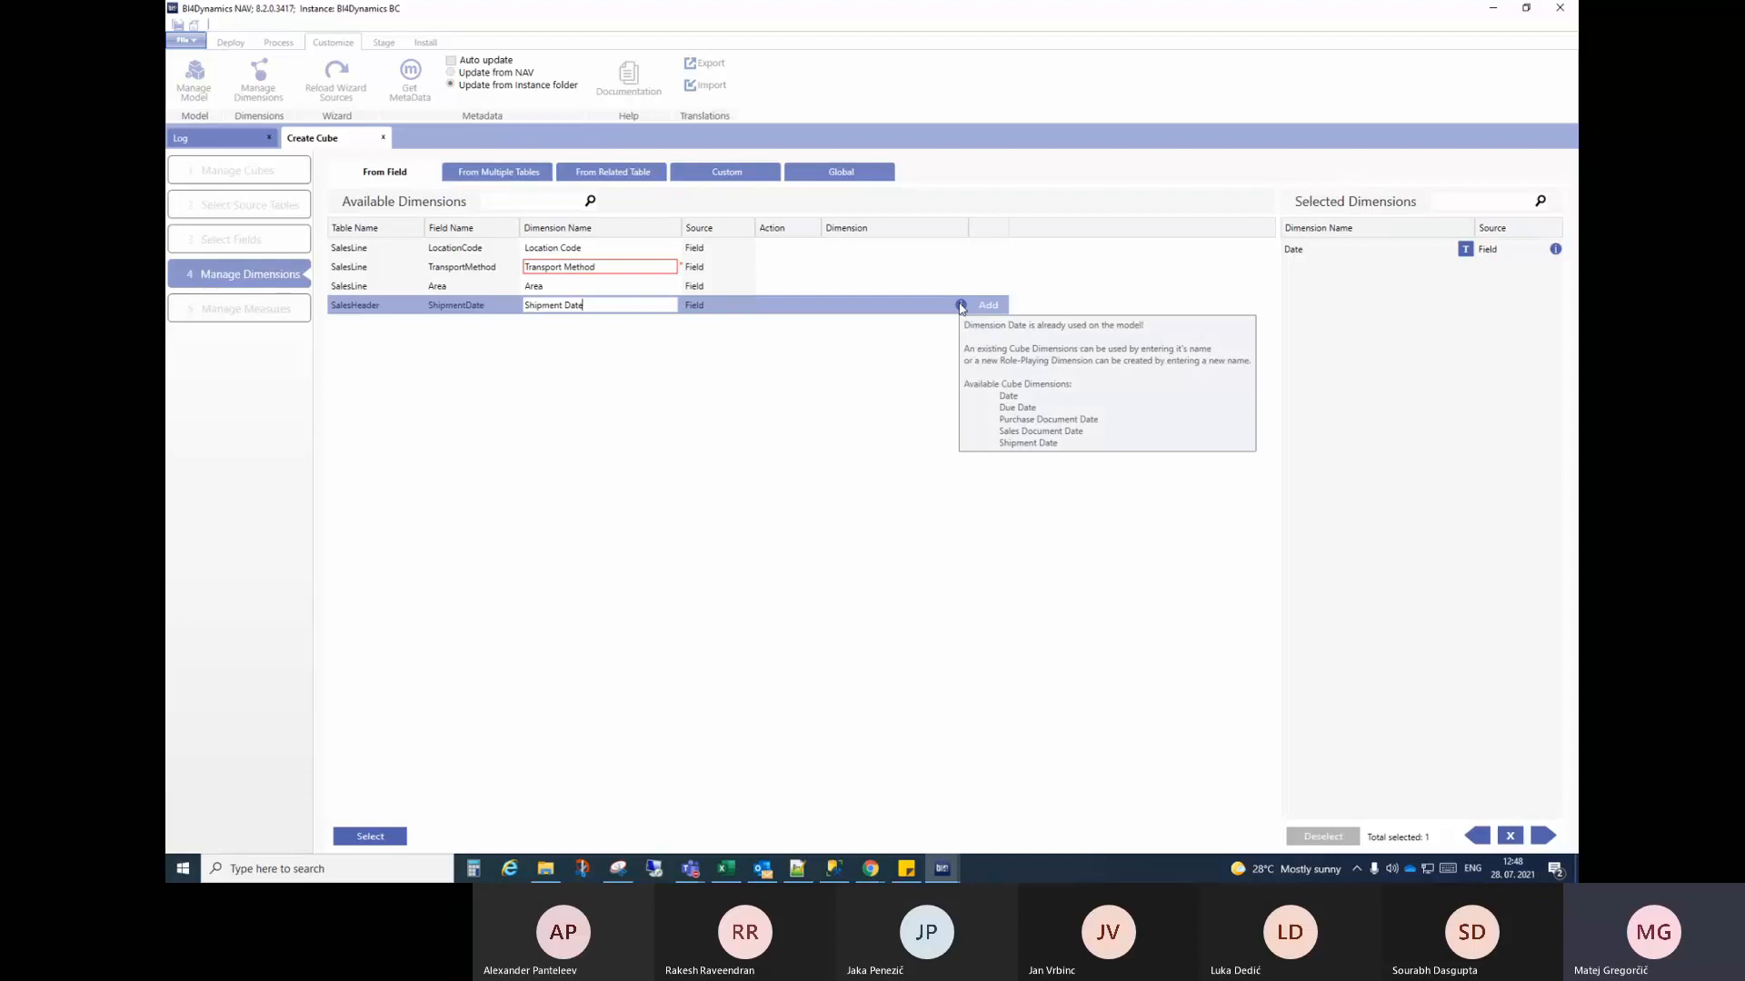
Step: Filter the selectable fields by "date", include OrderDate from SalesHeader, and return to managing dimensions
click(1477, 836)
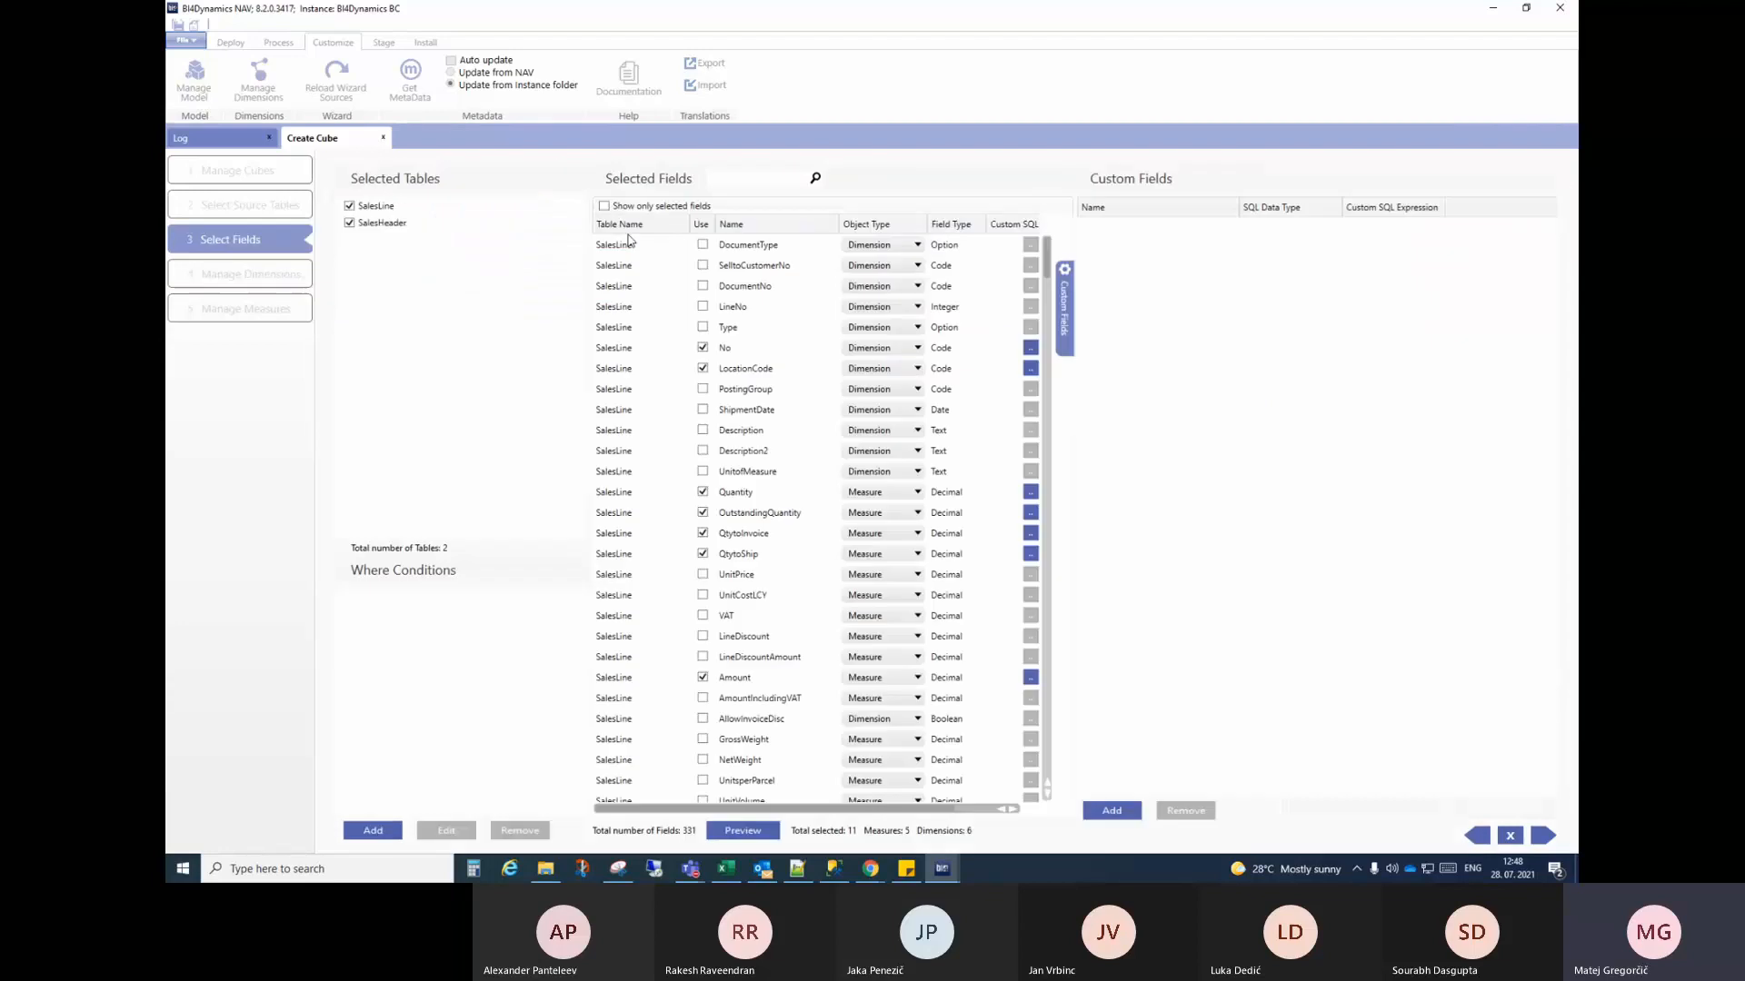
click(718, 179)
text(orde)
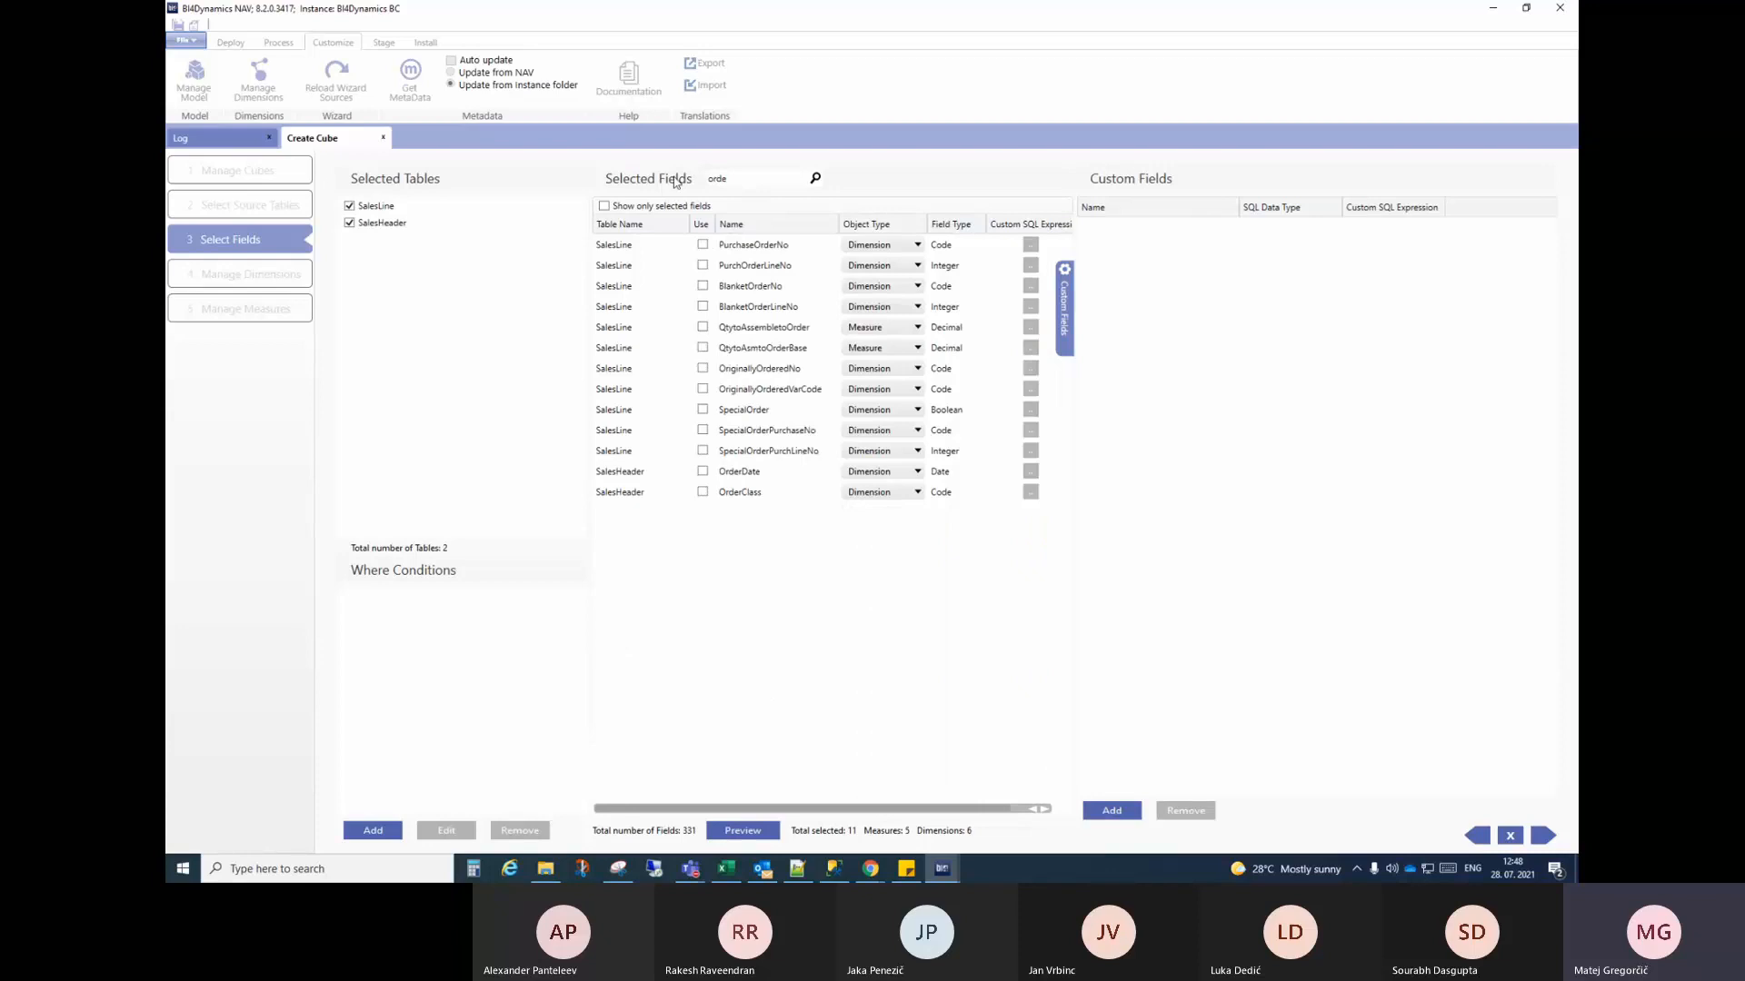
drag(674, 182, 641, 182)
text(date)
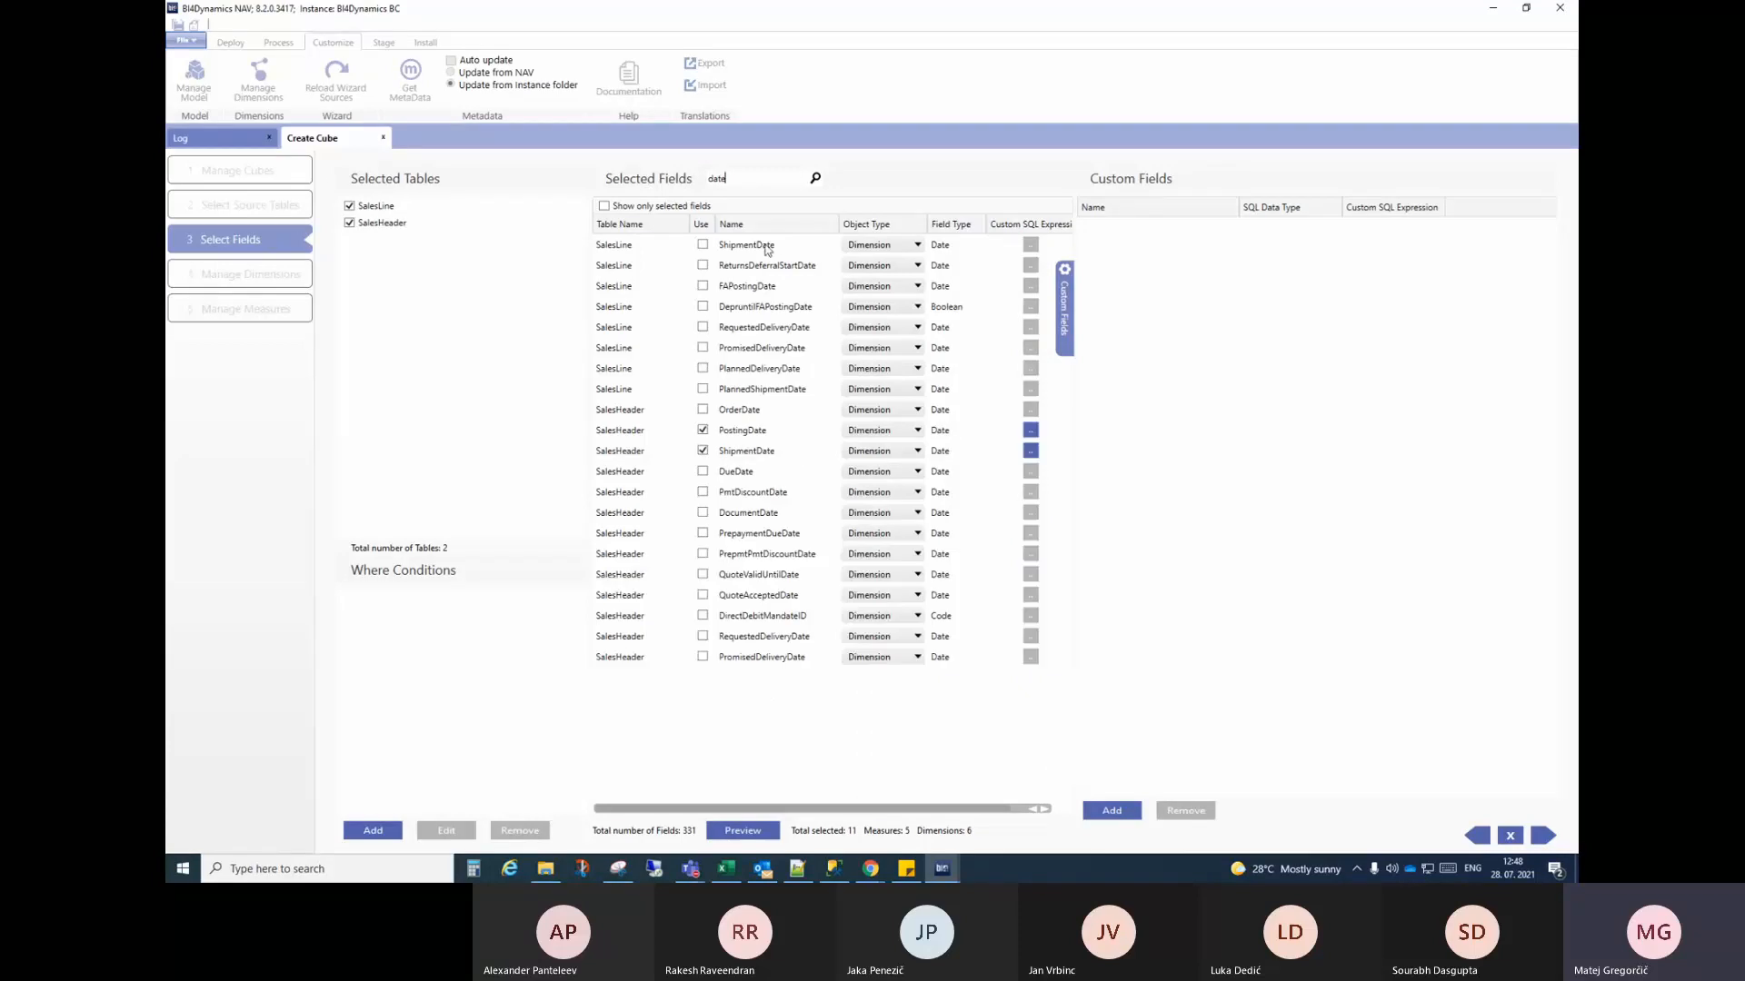
click(703, 410)
click(1543, 835)
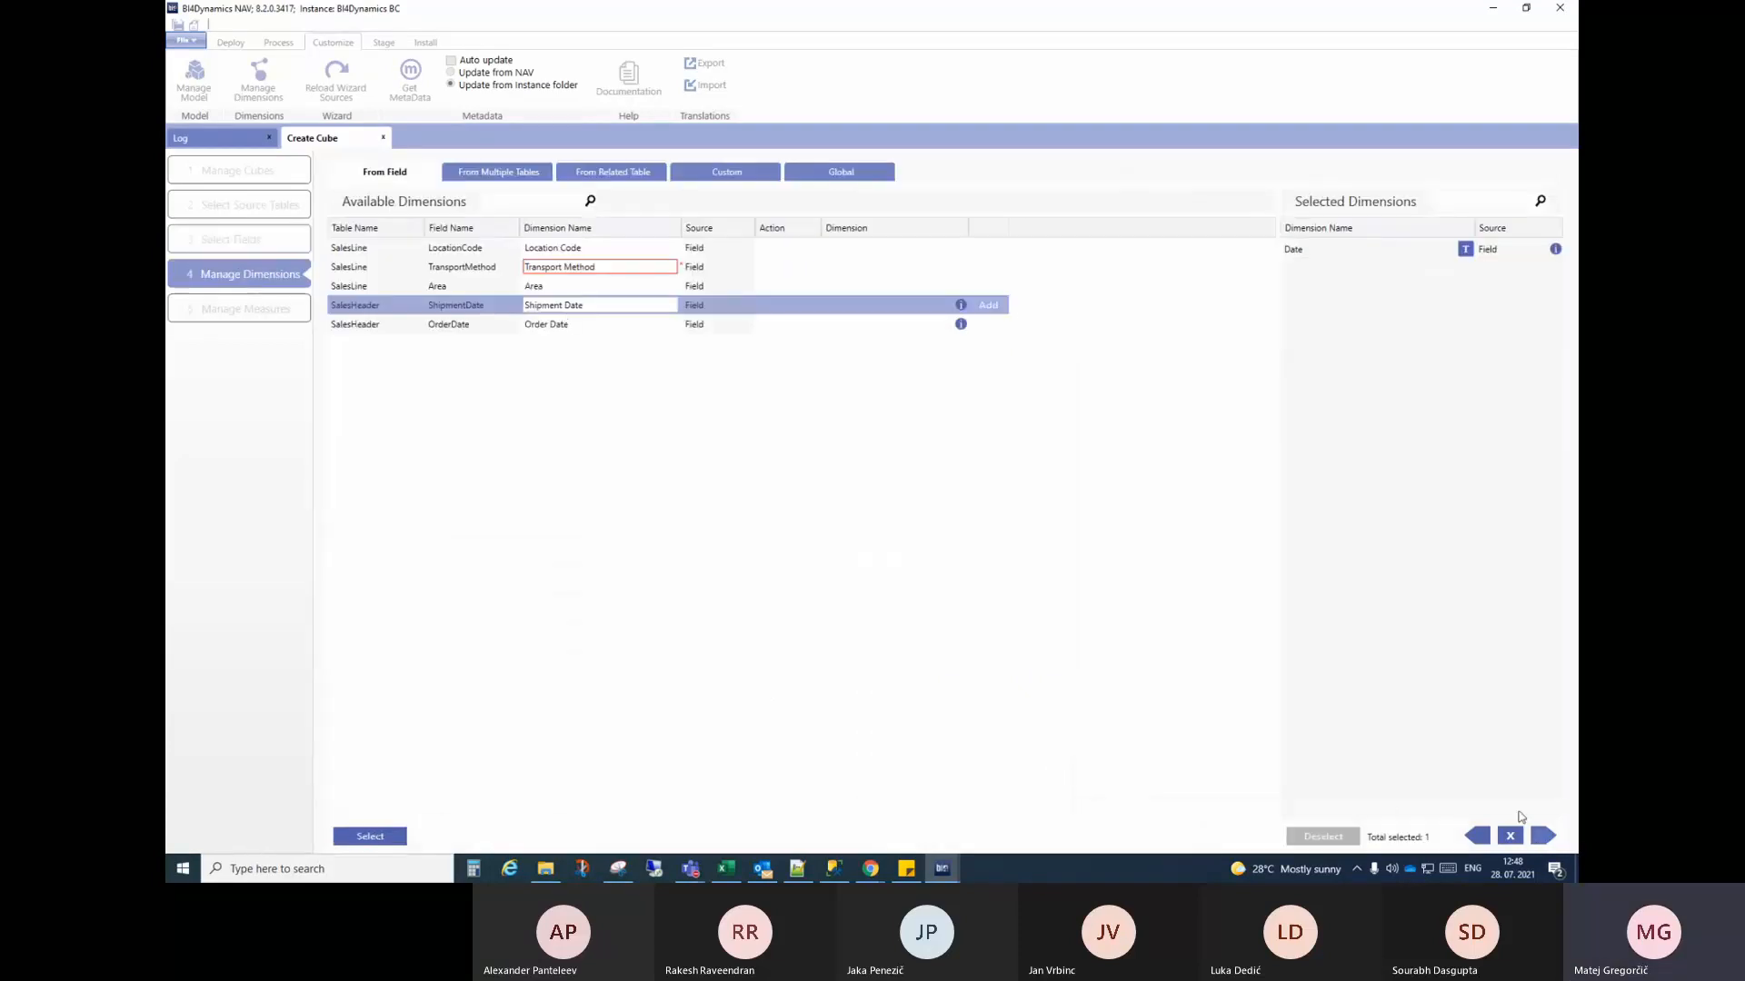
Step: Add the Order Date dimension from SalesHeader and review it alongside Date in the selected dimensions
click(575, 325)
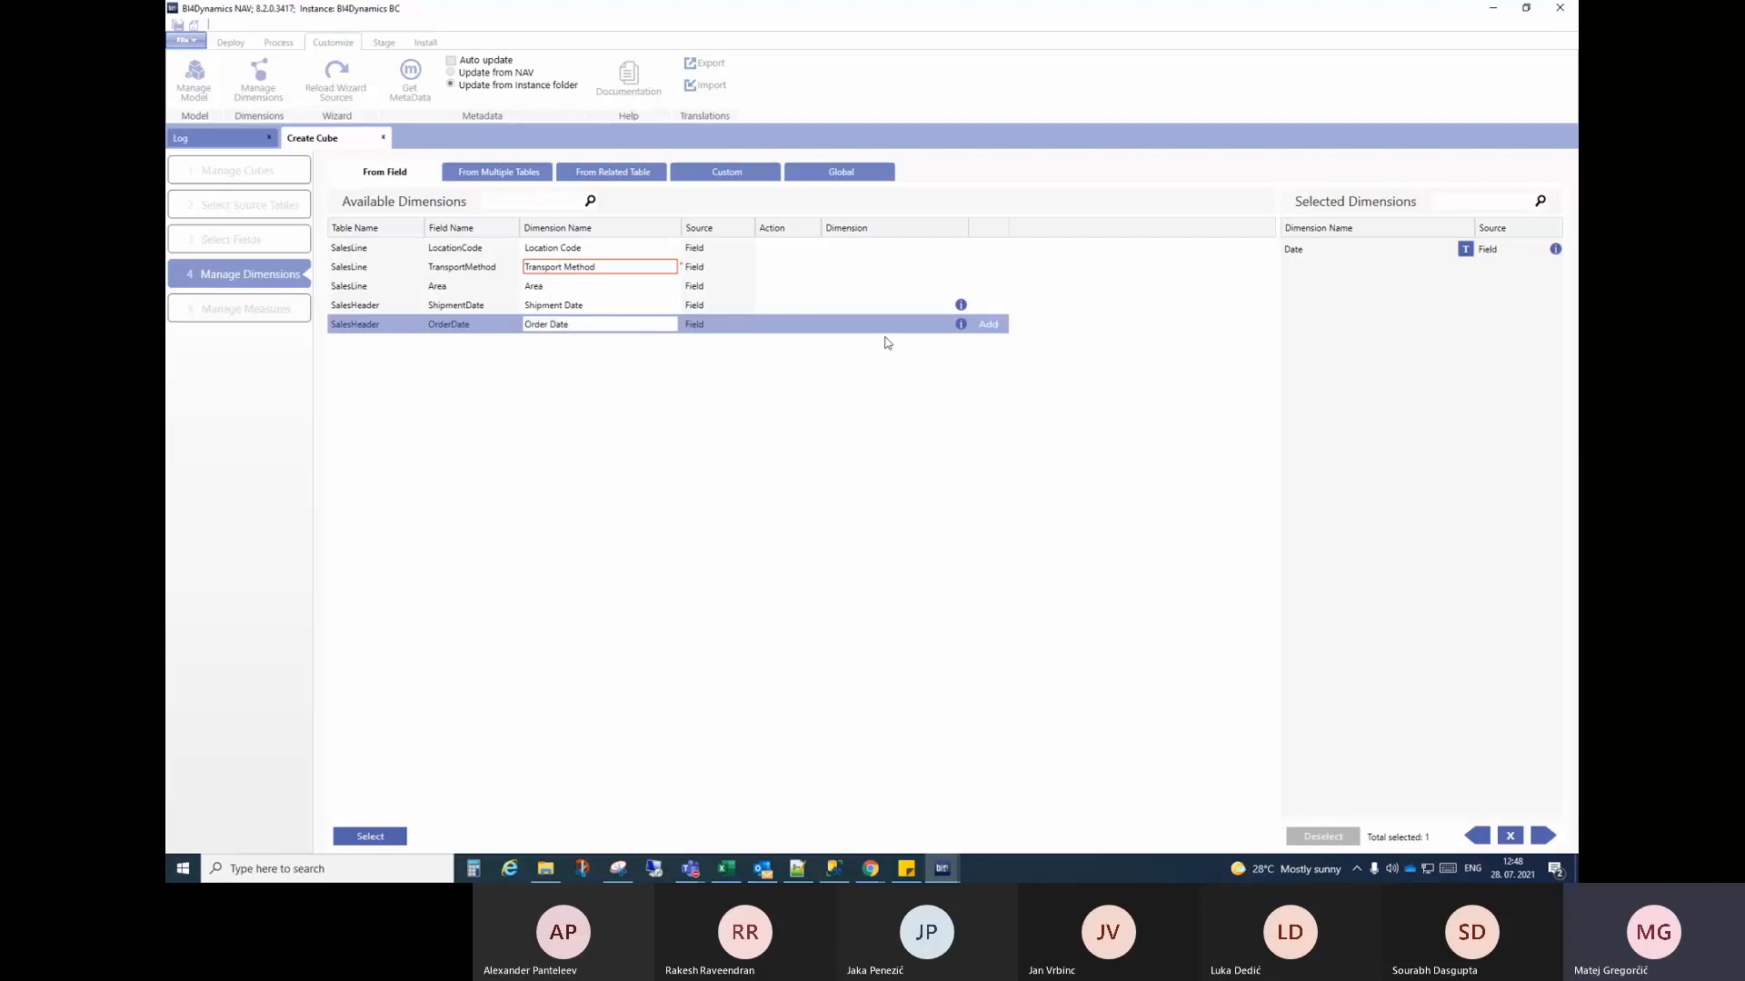
click(994, 327)
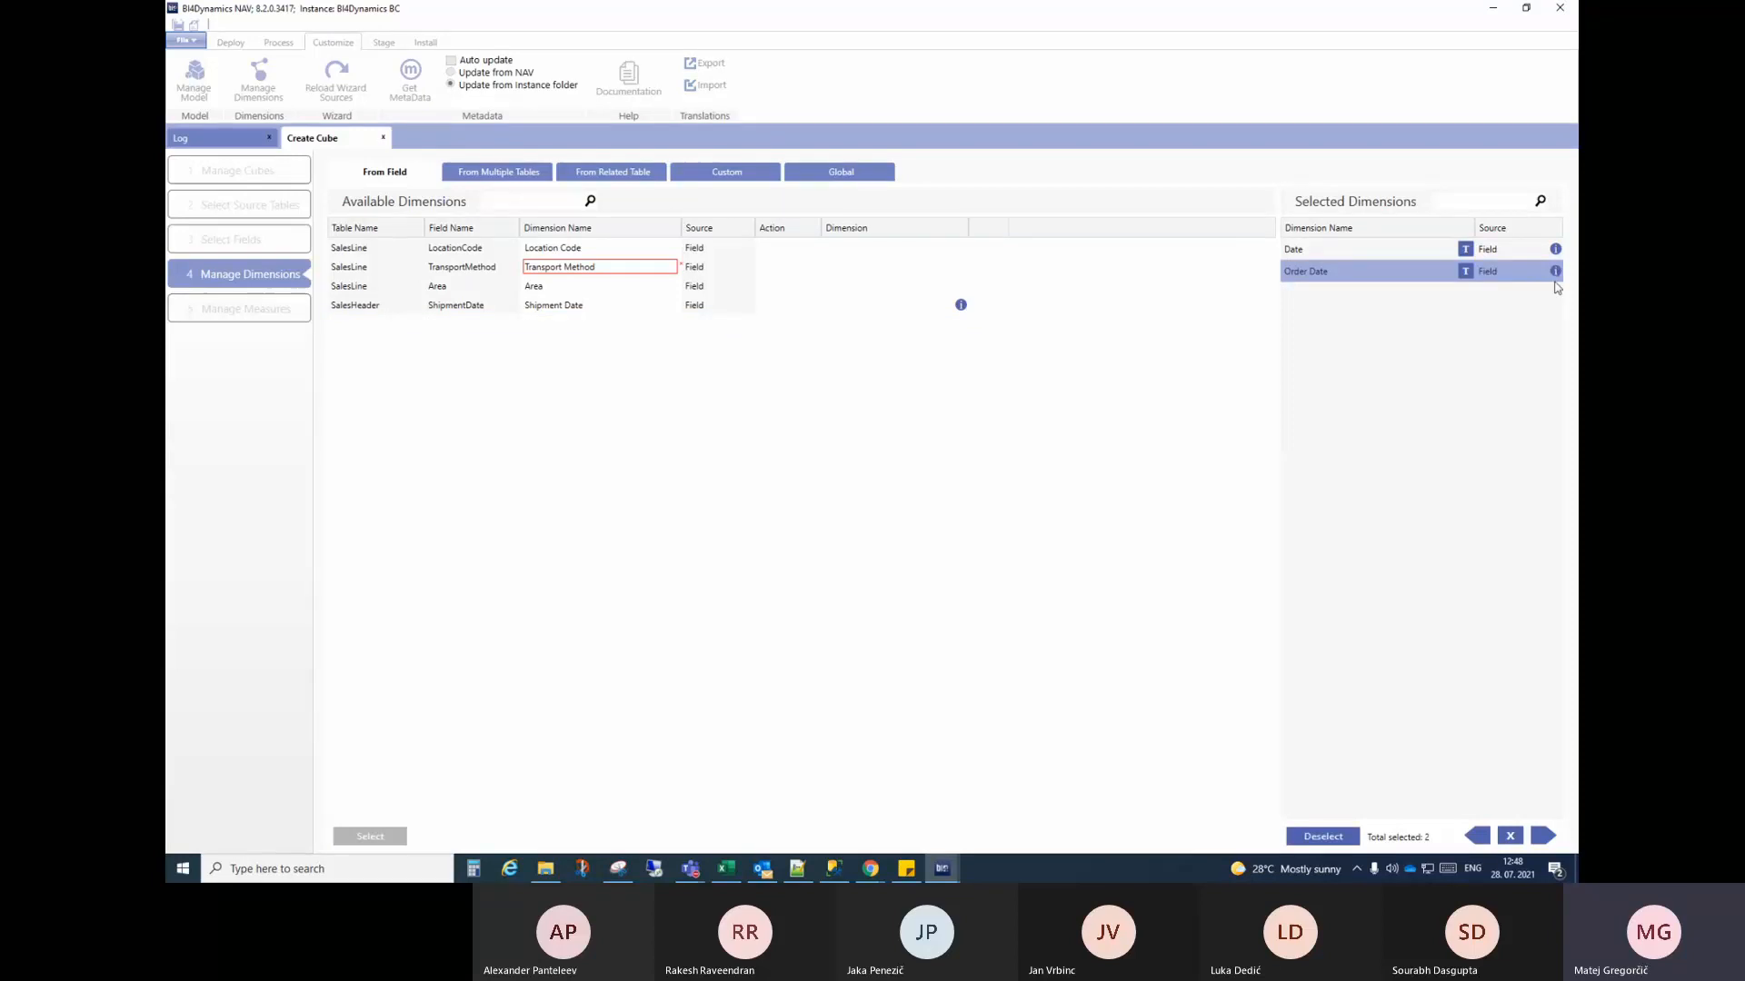
click(1328, 258)
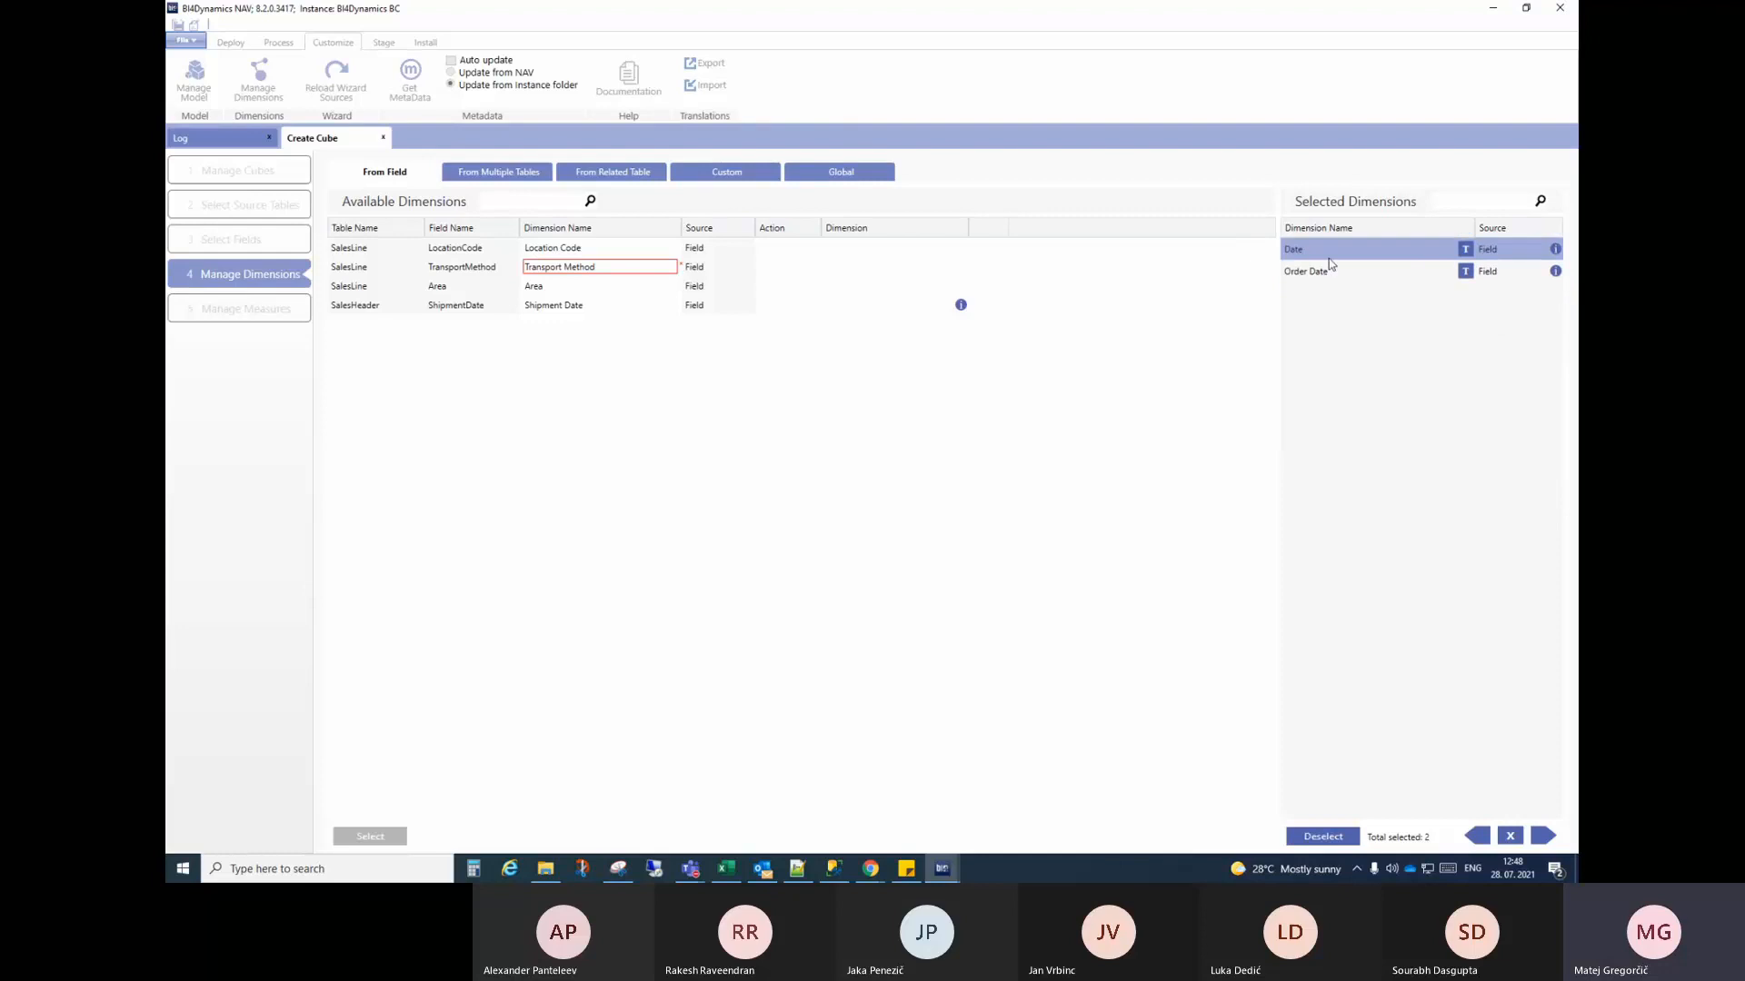
click(1325, 272)
click(1327, 257)
click(1322, 275)
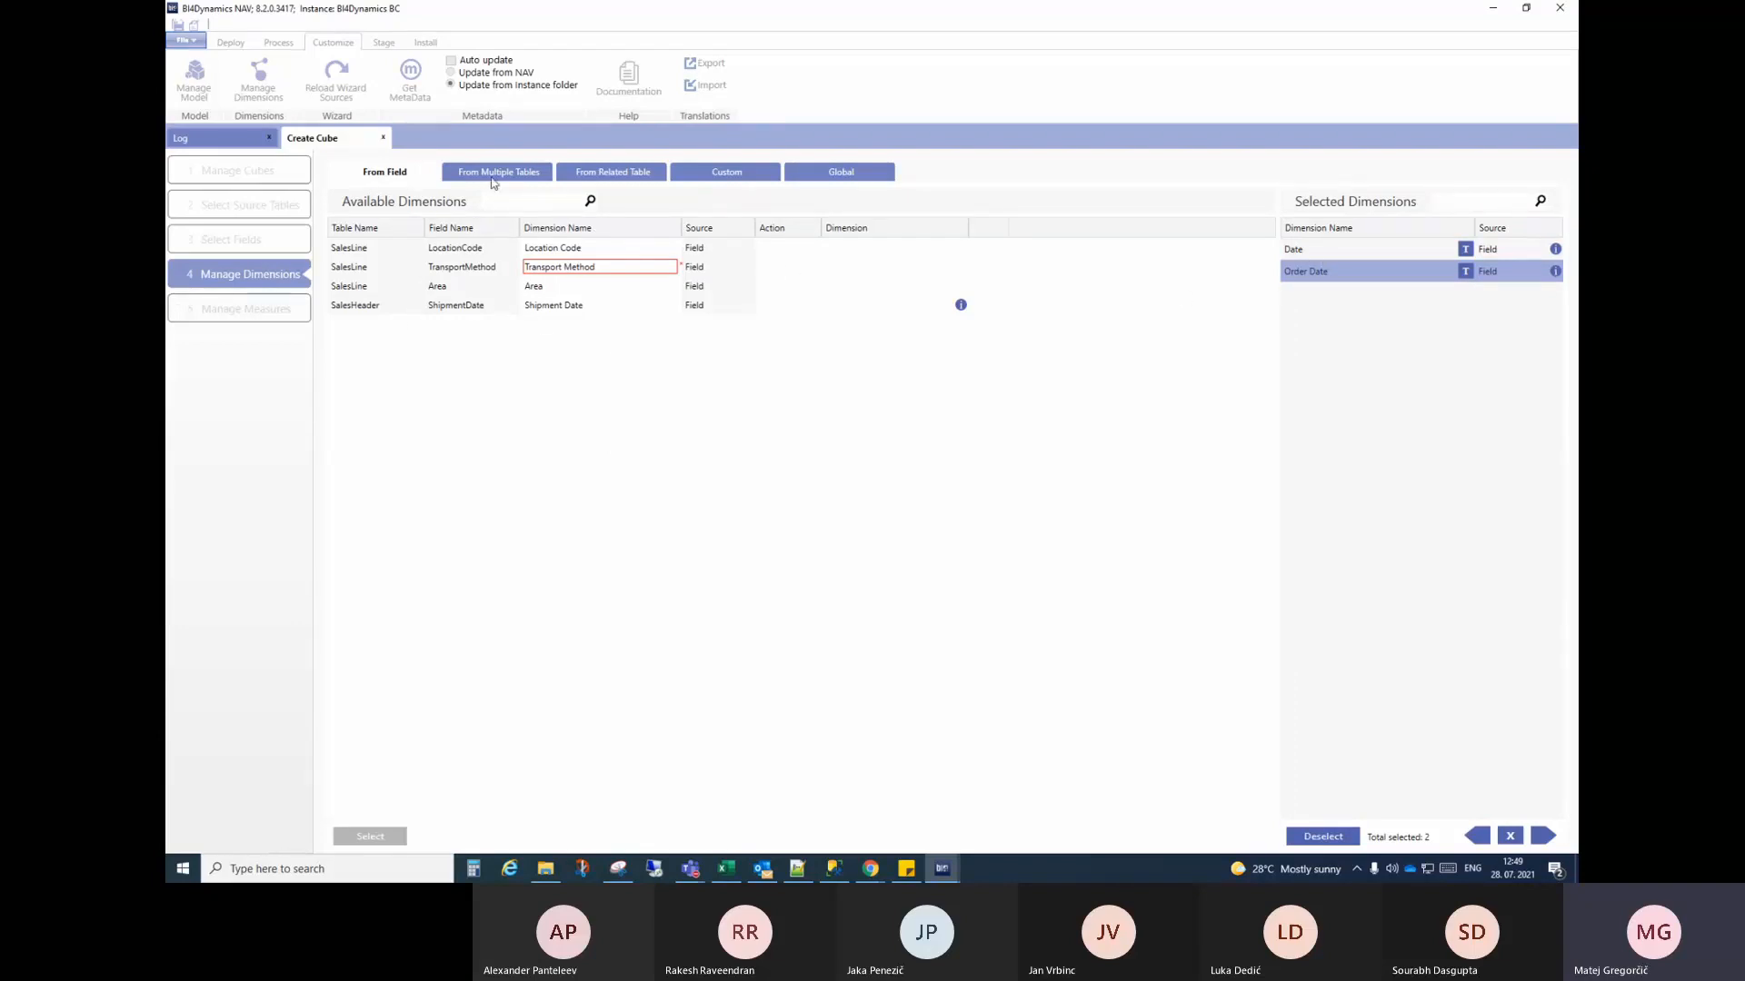
Step: Look at the related-table dimensions, and try adding Location Code from the SalesLine field before deselecting it
click(622, 175)
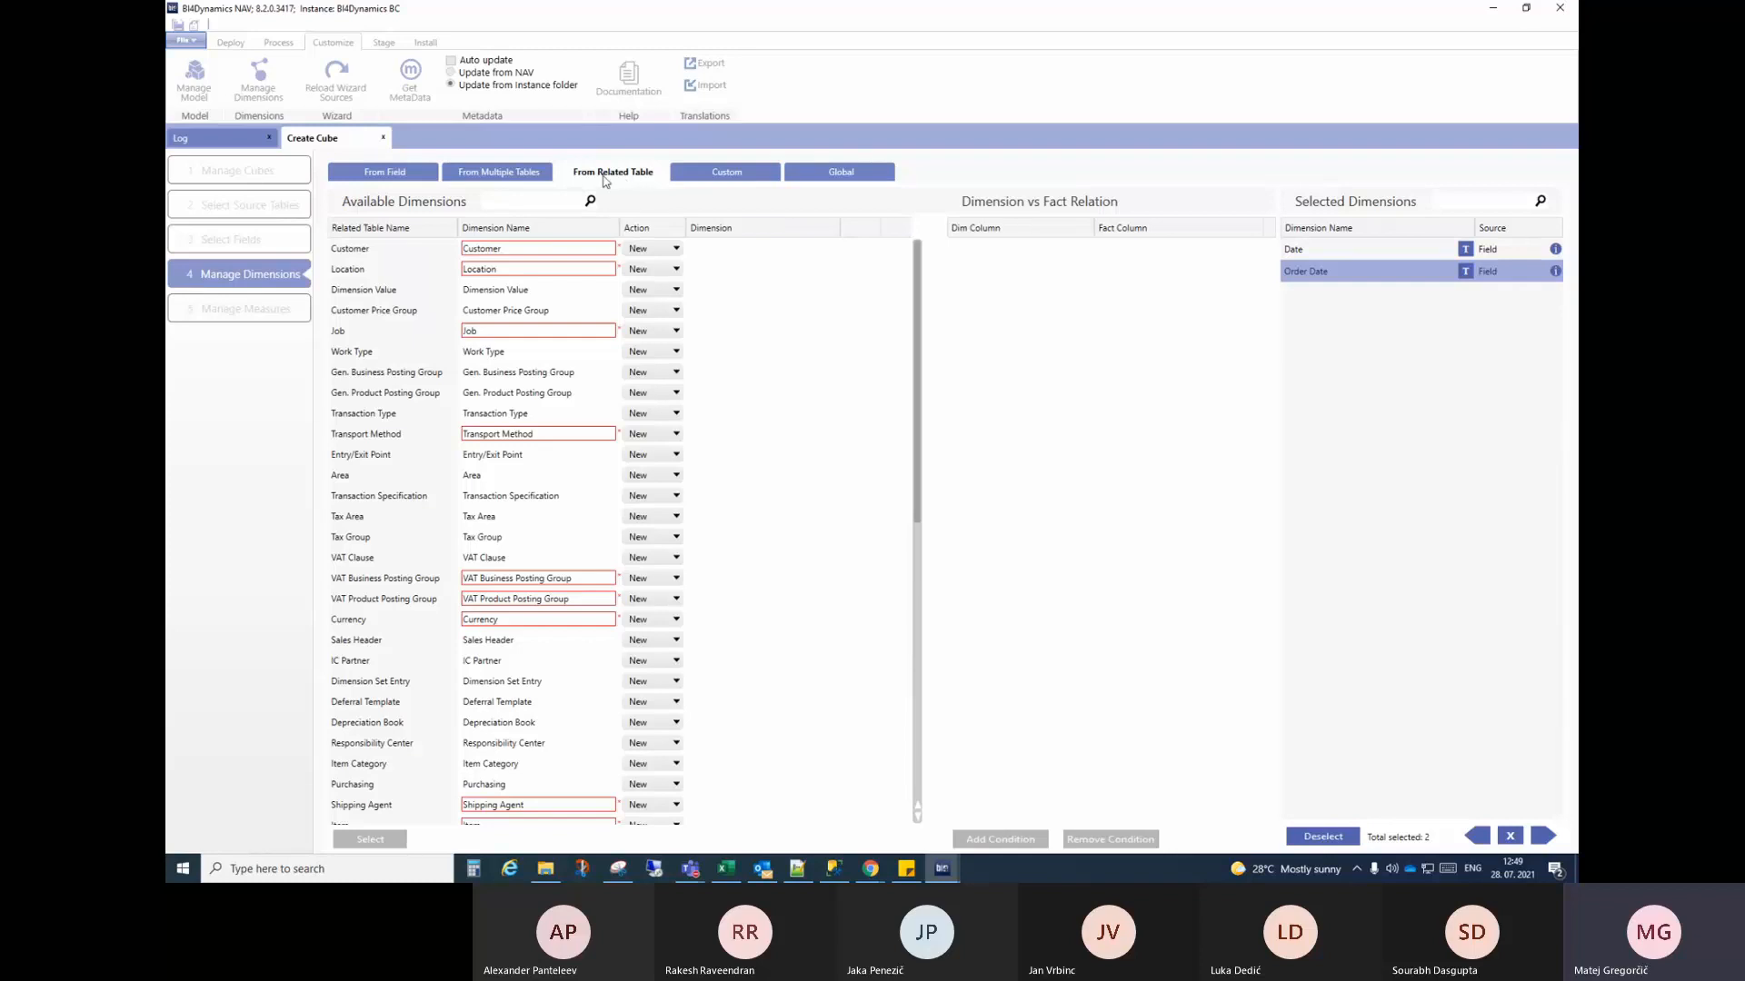
click(400, 177)
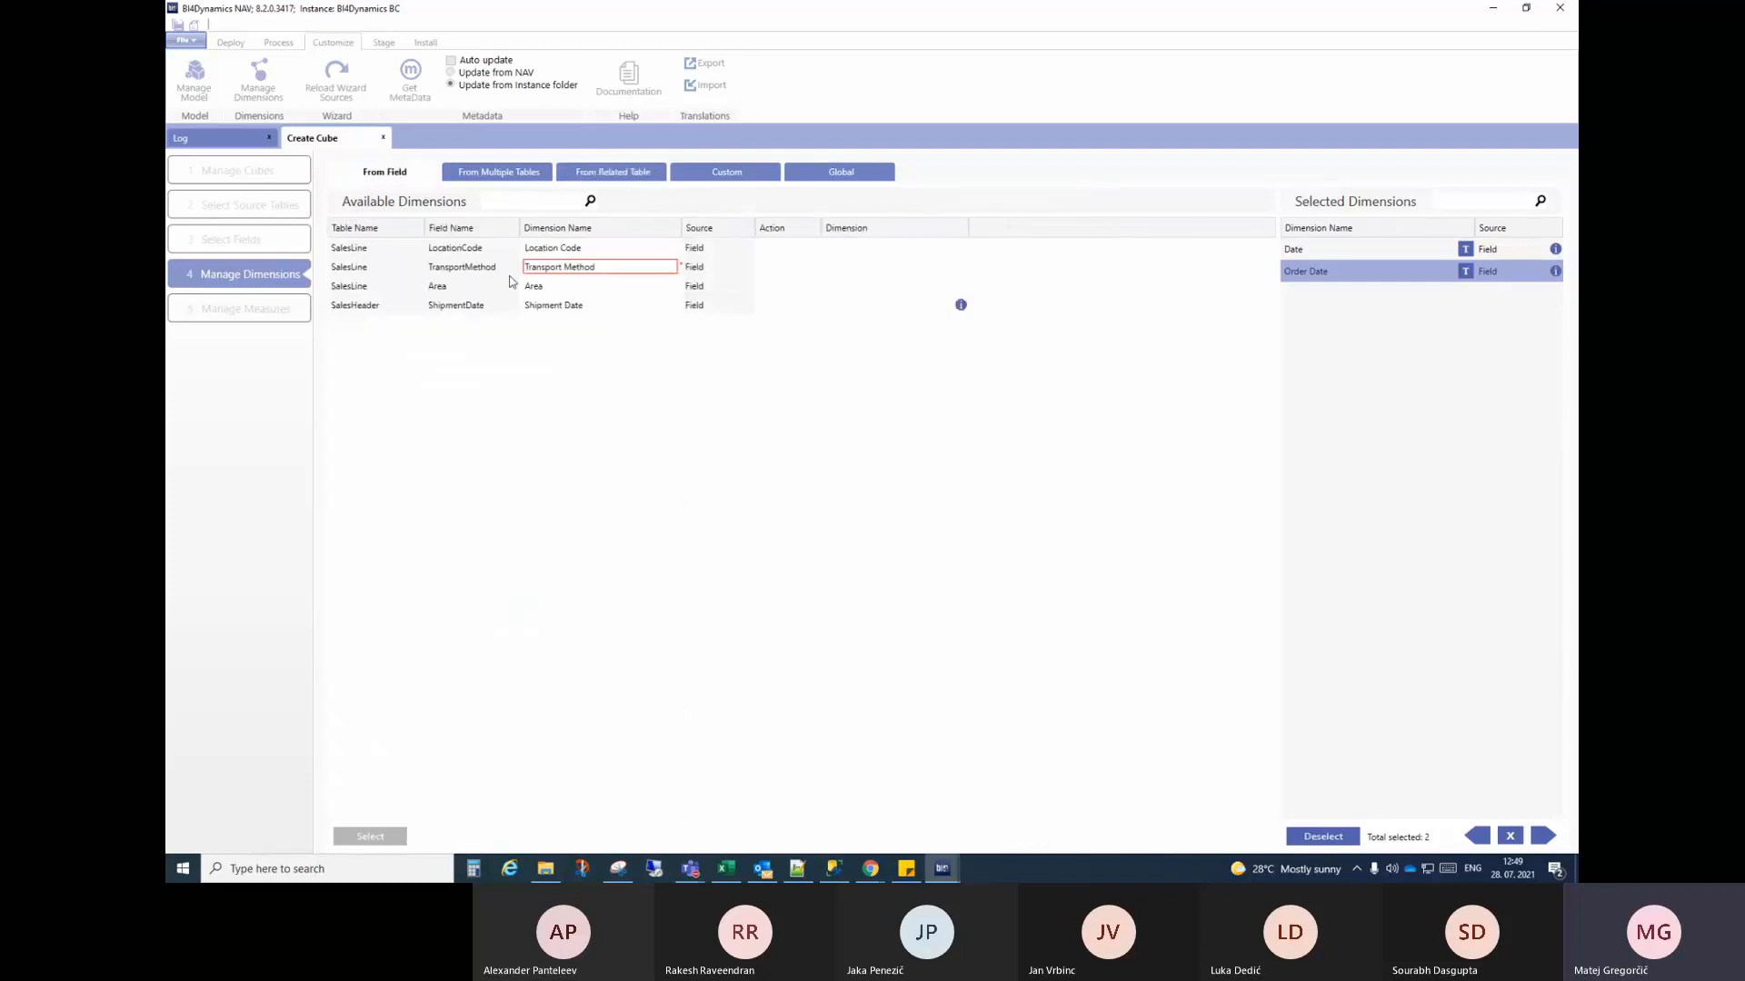
click(586, 247)
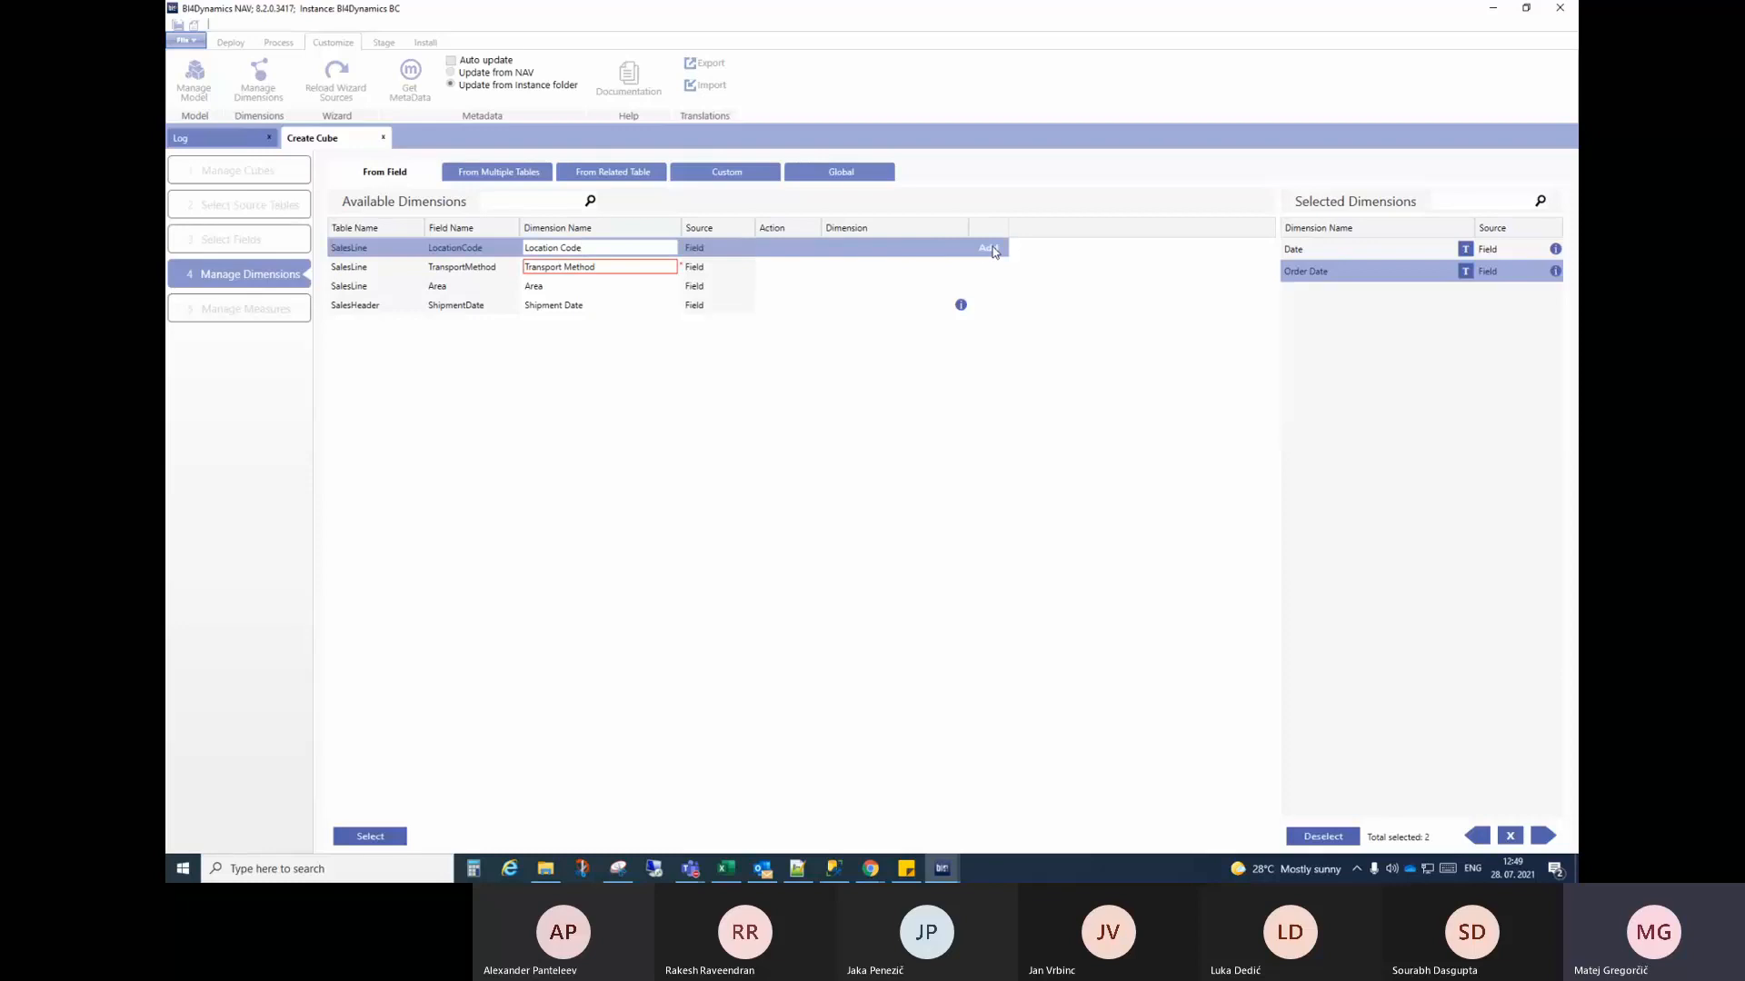
click(993, 247)
click(1341, 275)
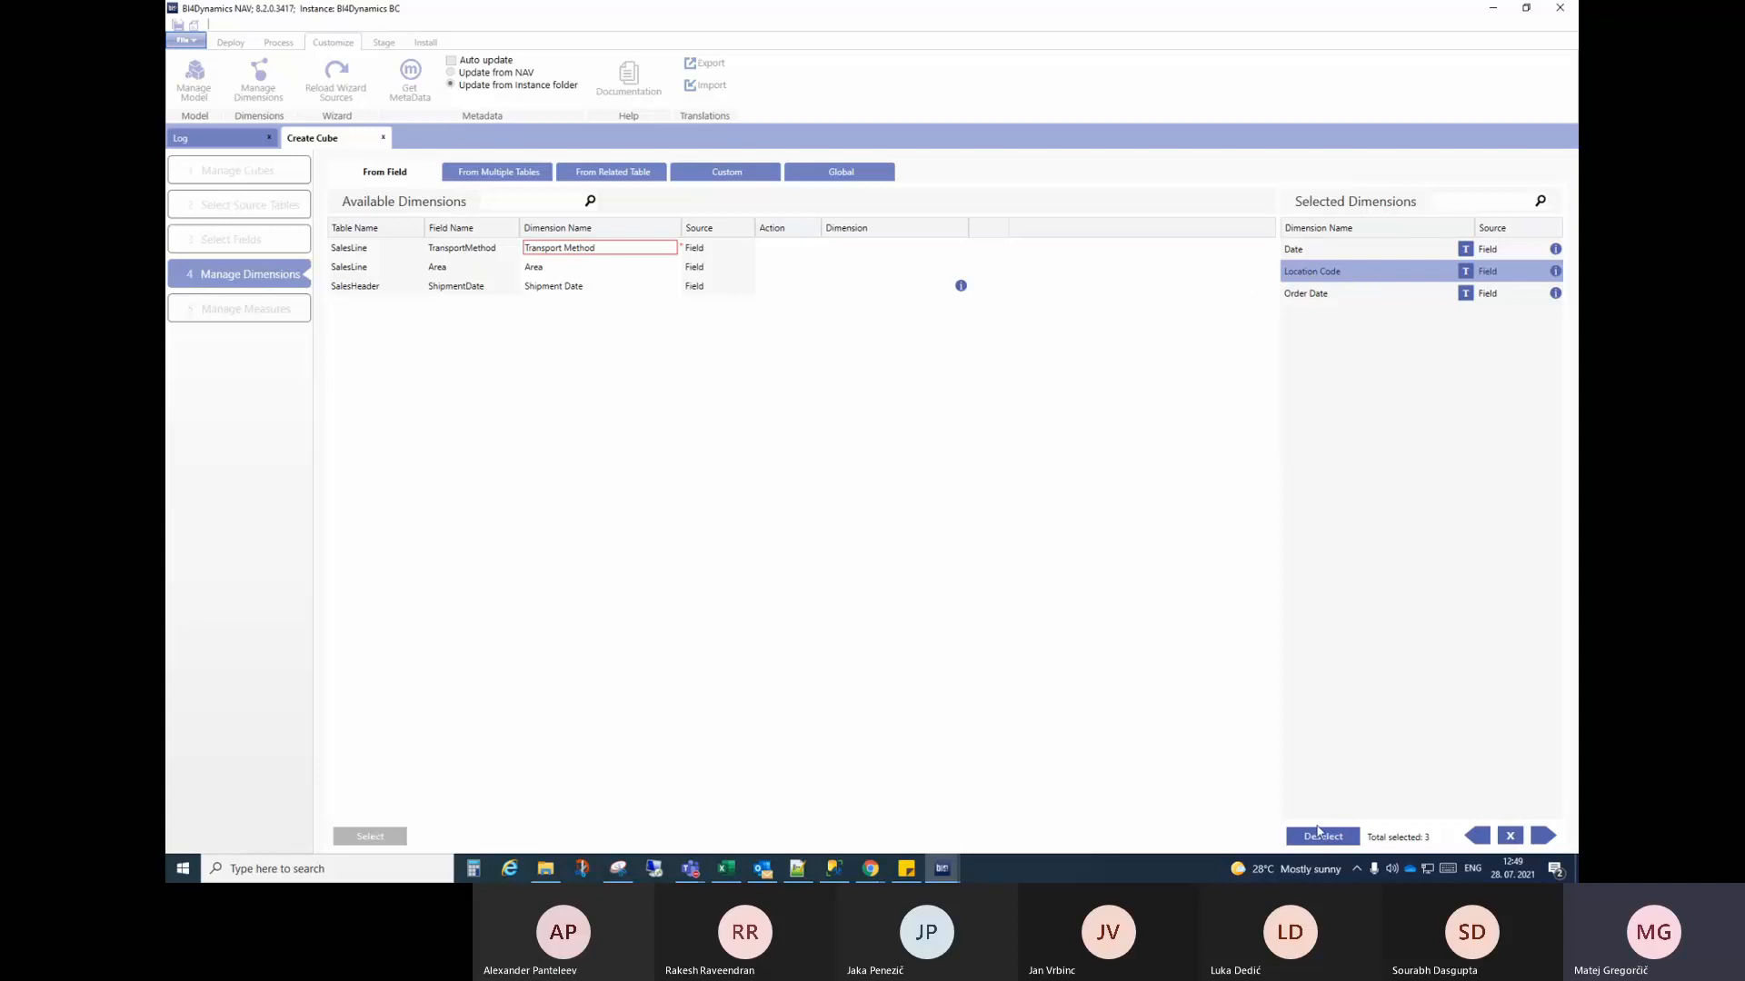
click(1323, 836)
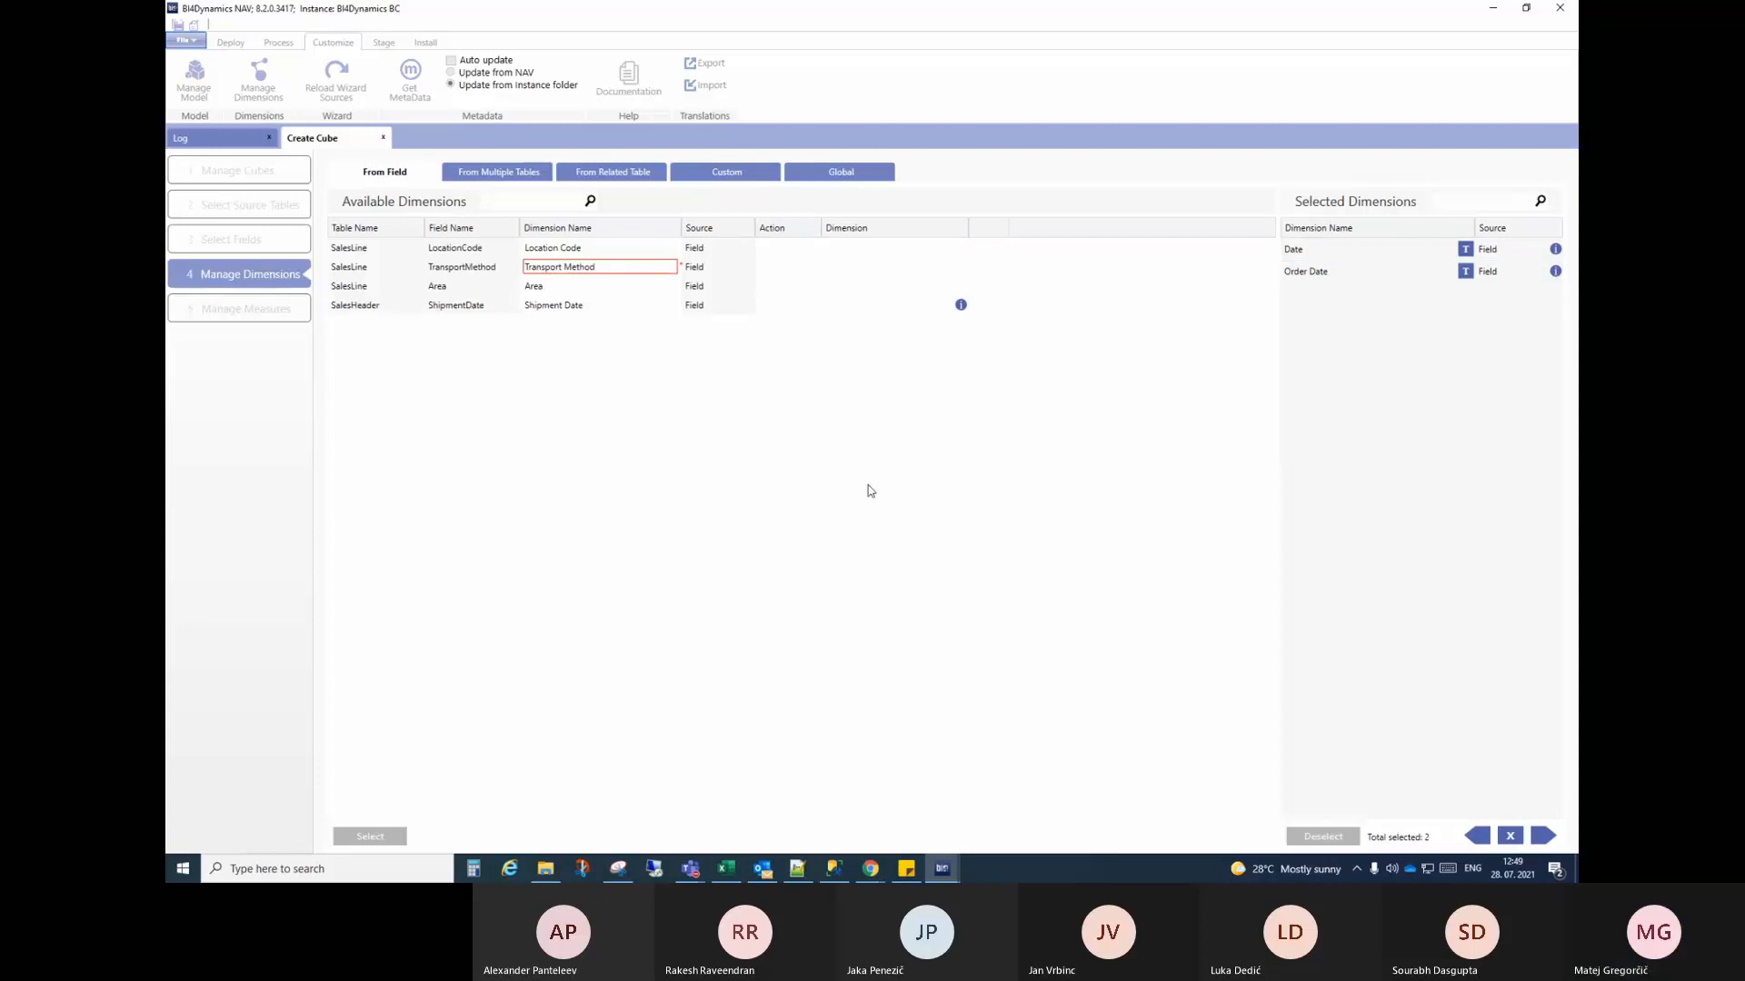
Step: Try adding the related Location table as a new dimension named Location Code, and deselect it again
click(624, 177)
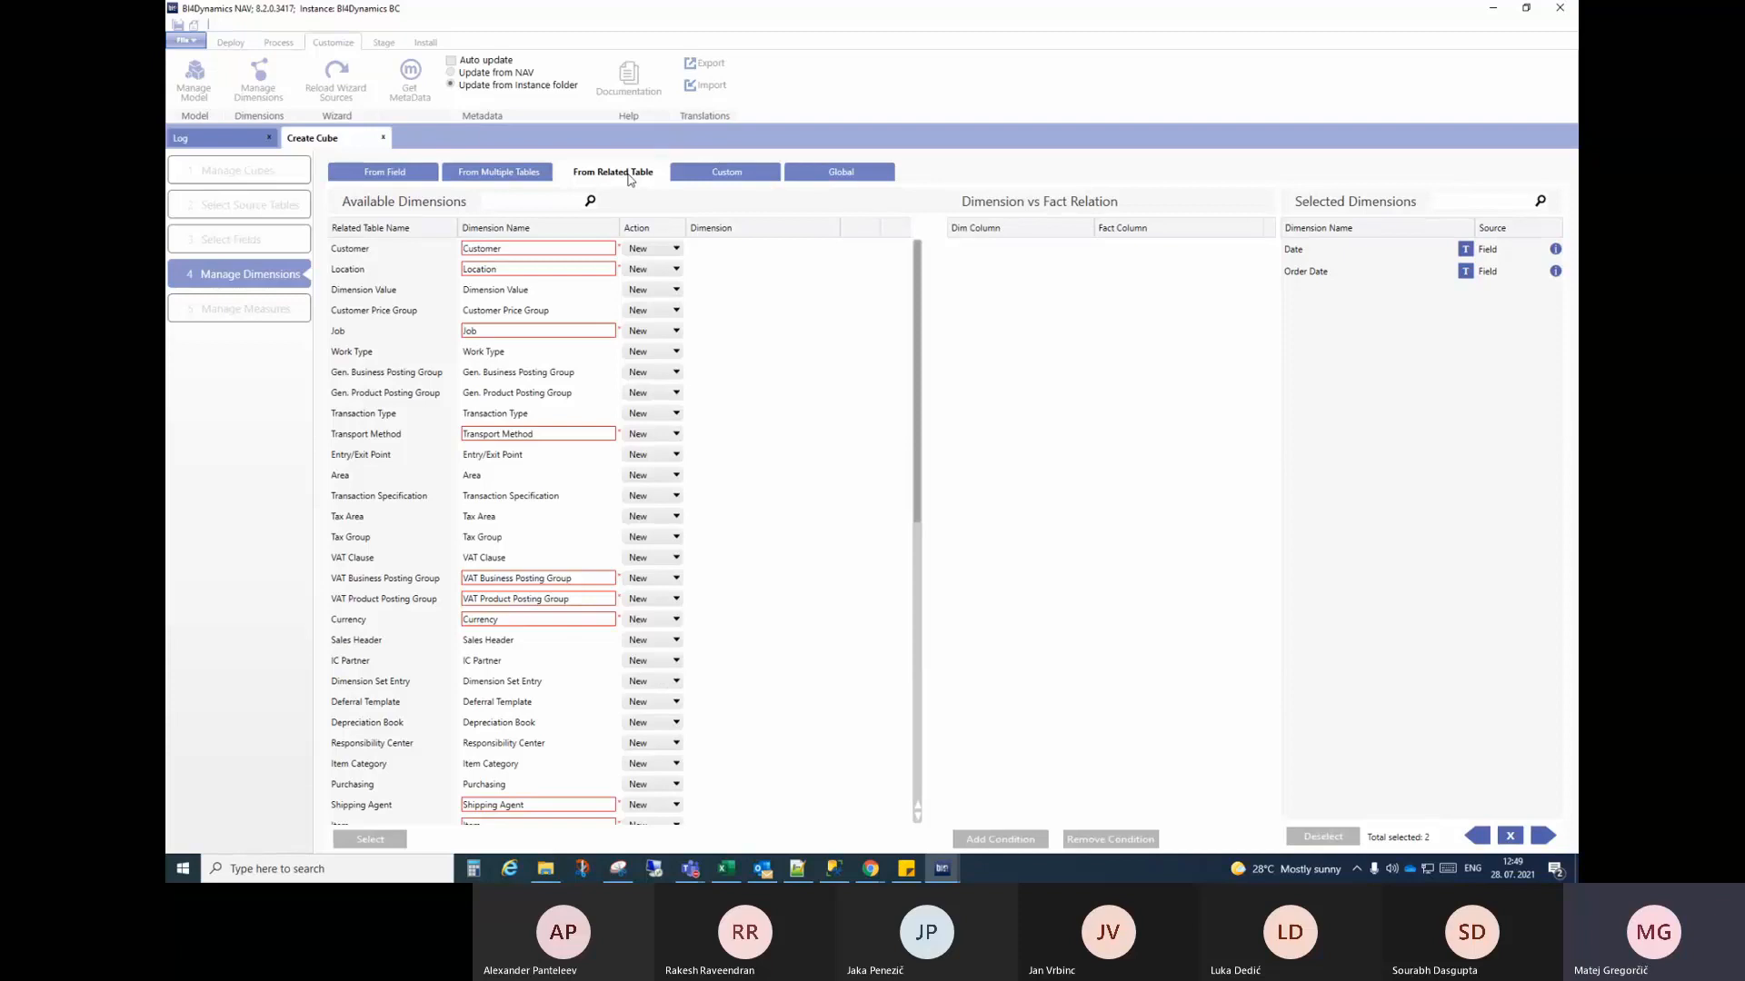
click(369, 272)
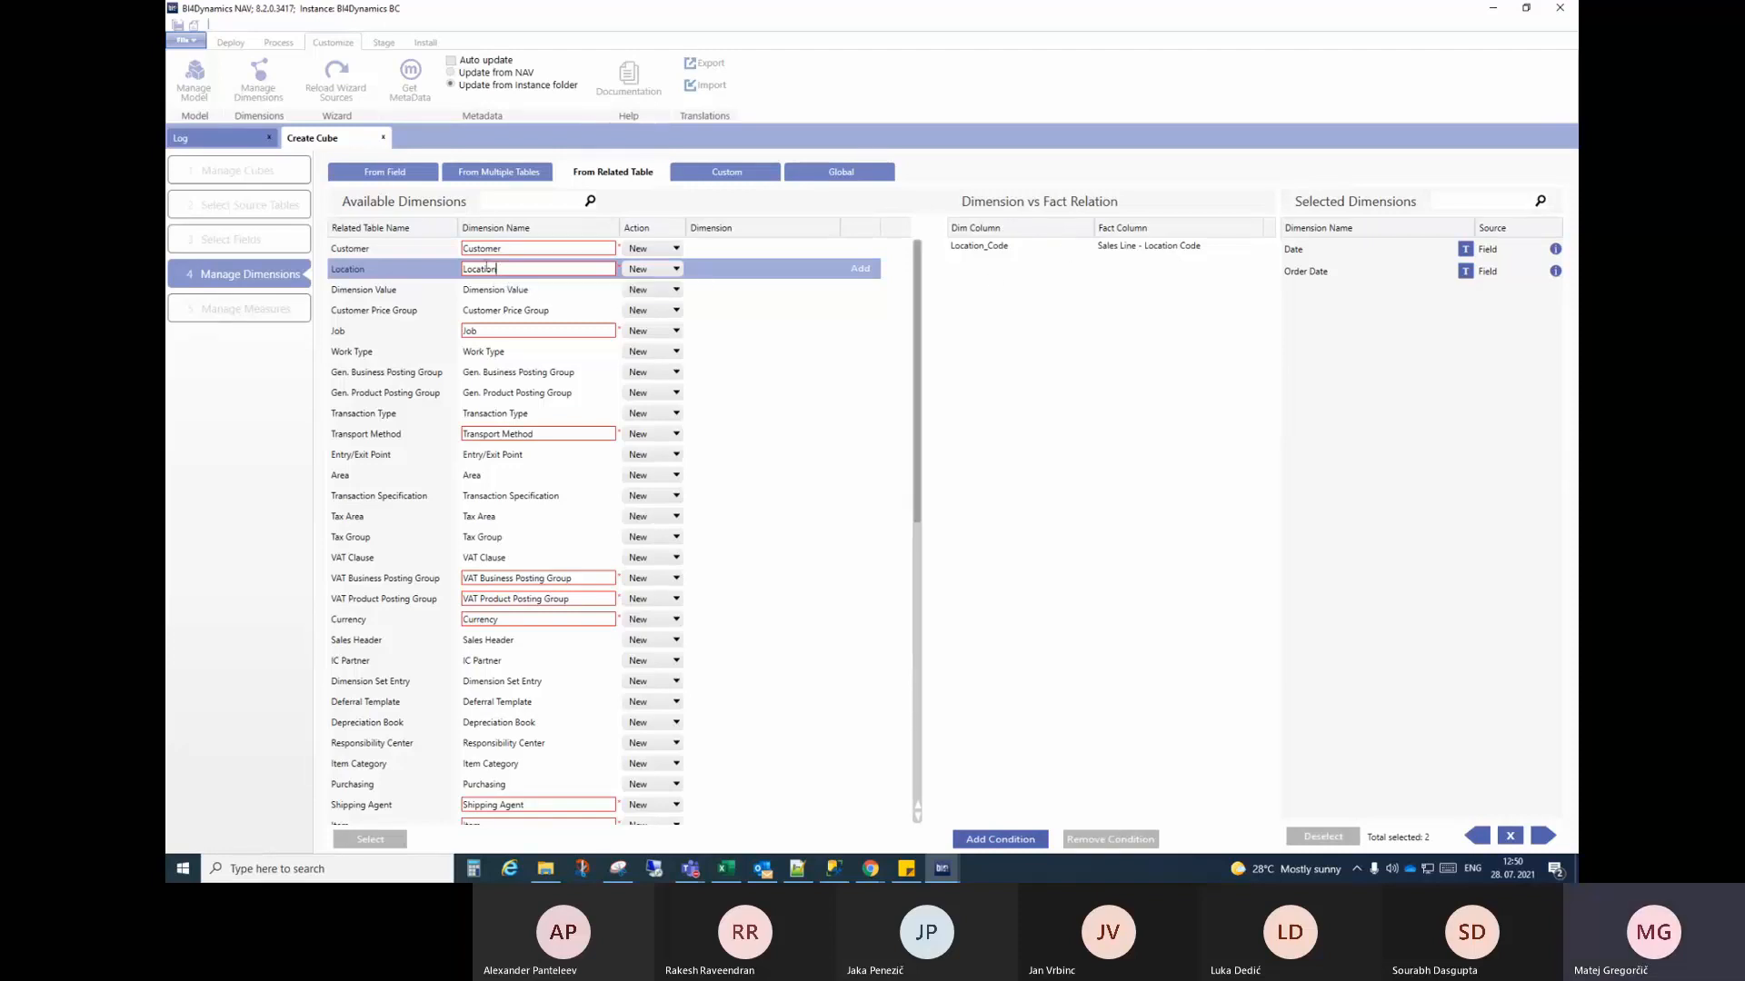
mouse_move(474, 271)
text(Code)
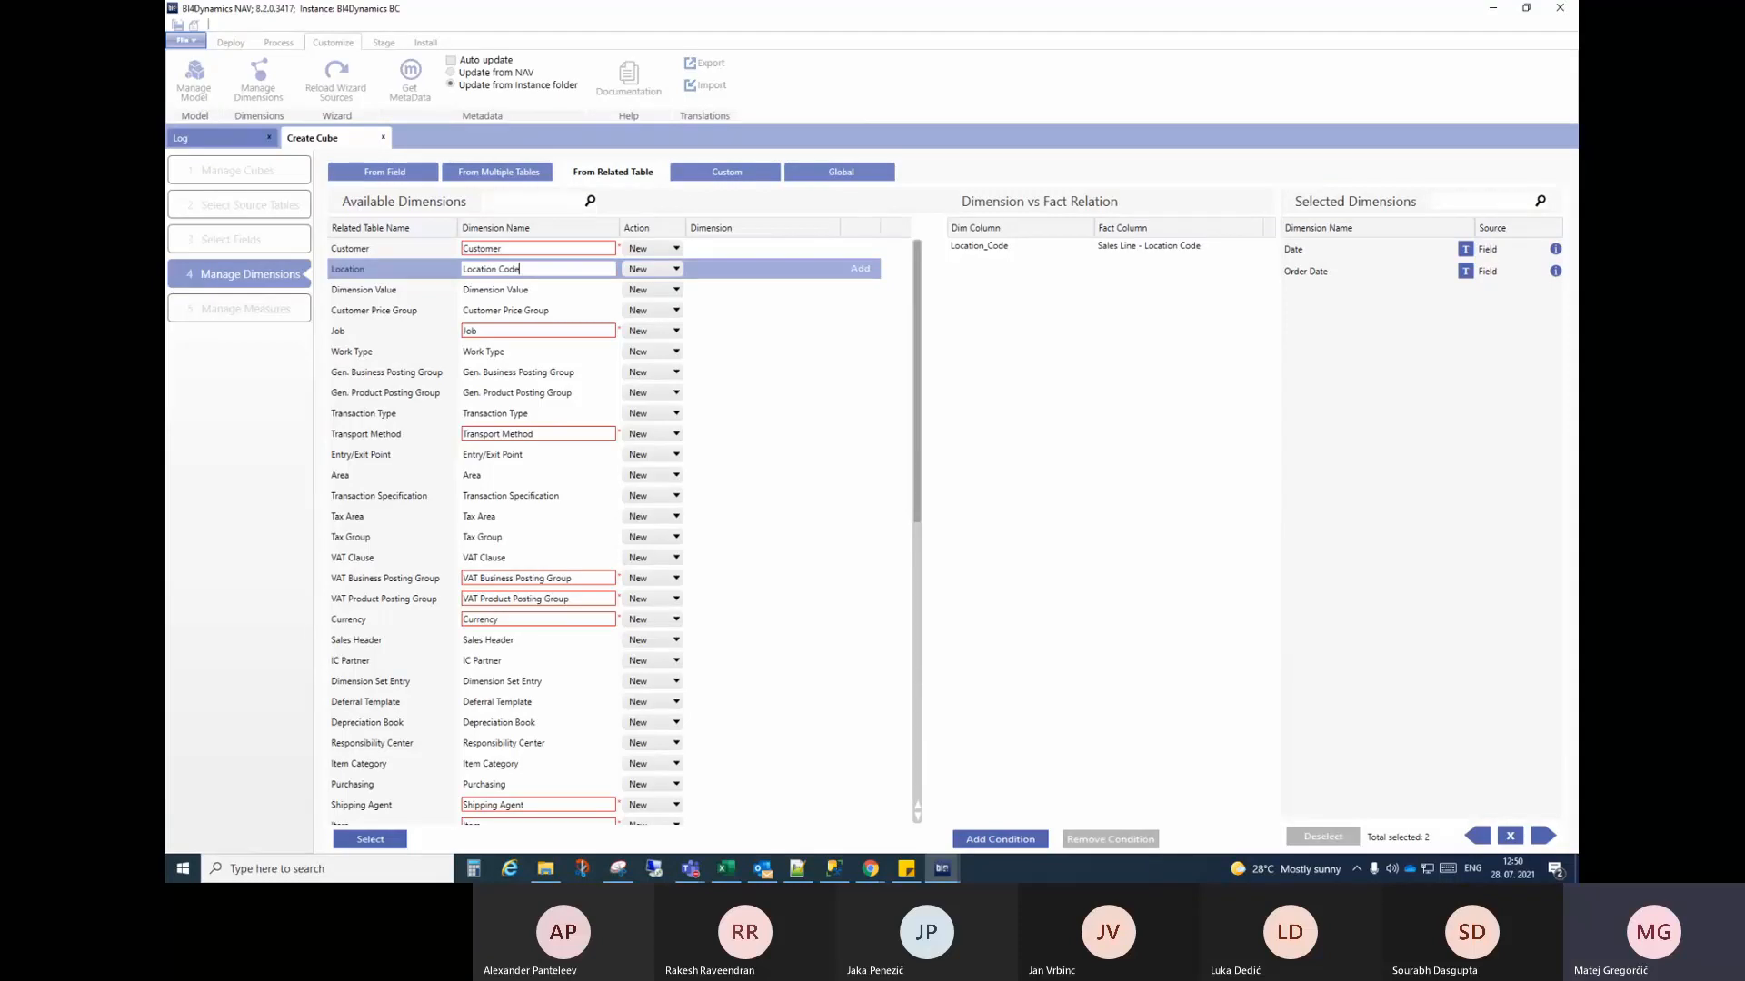
click(390, 172)
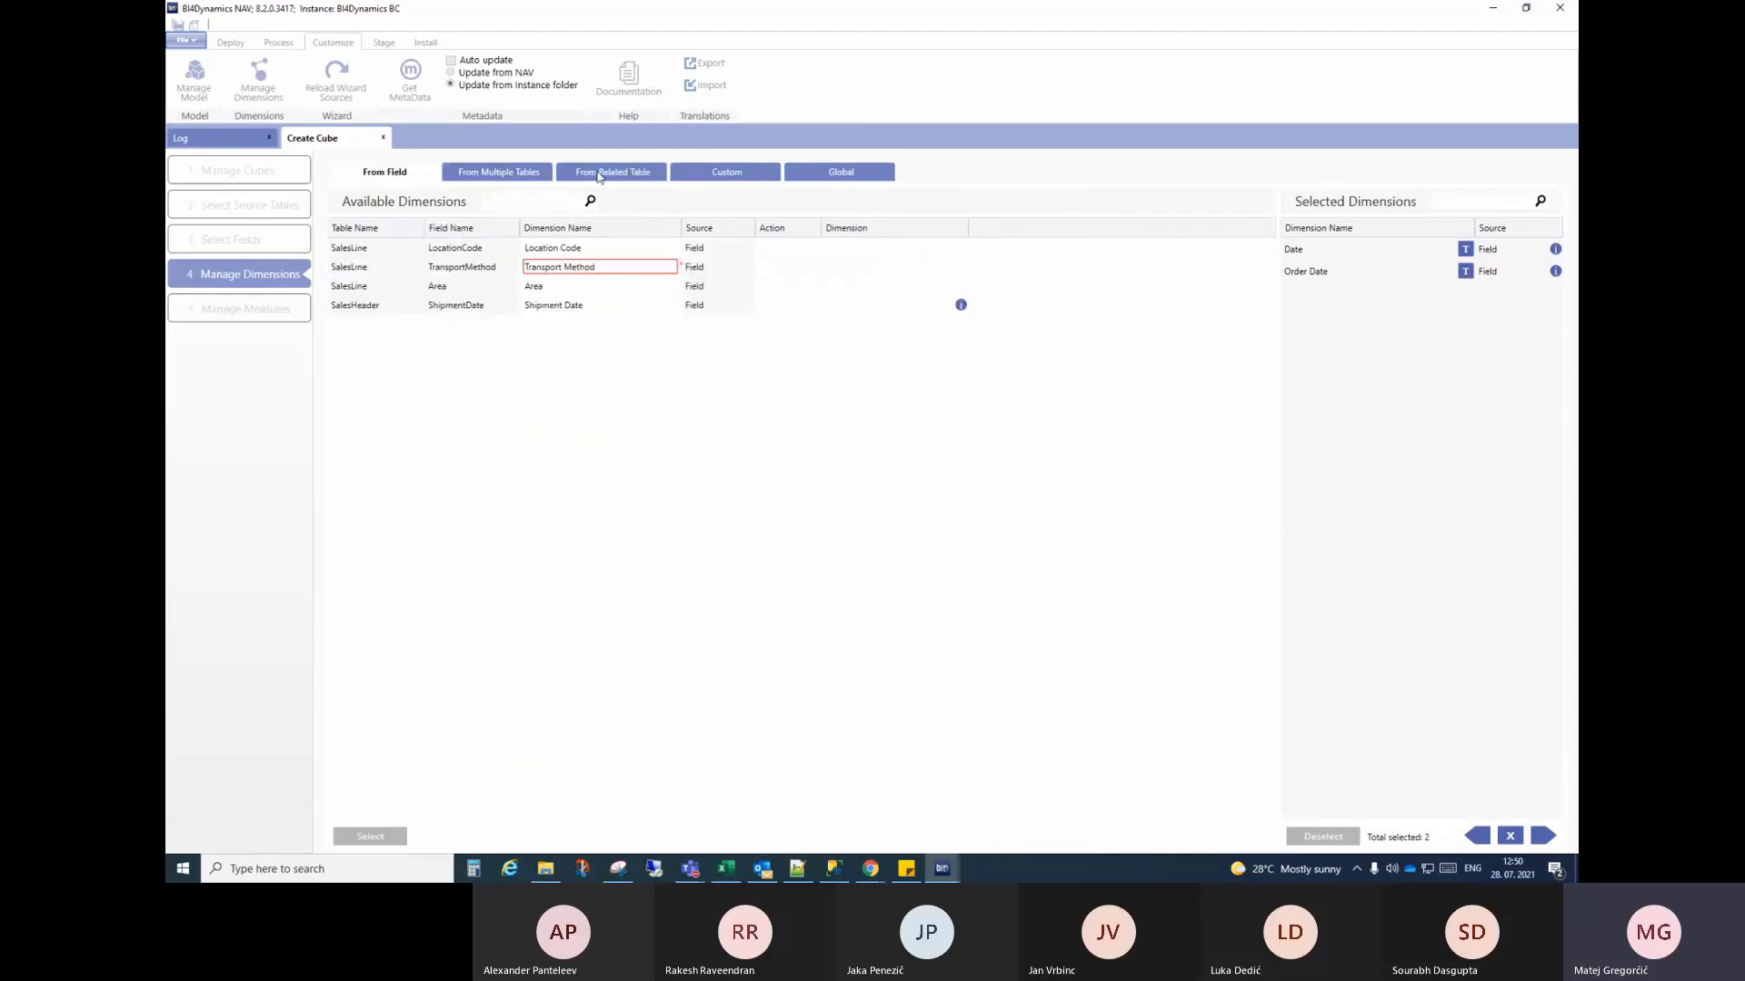
click(597, 174)
click(860, 269)
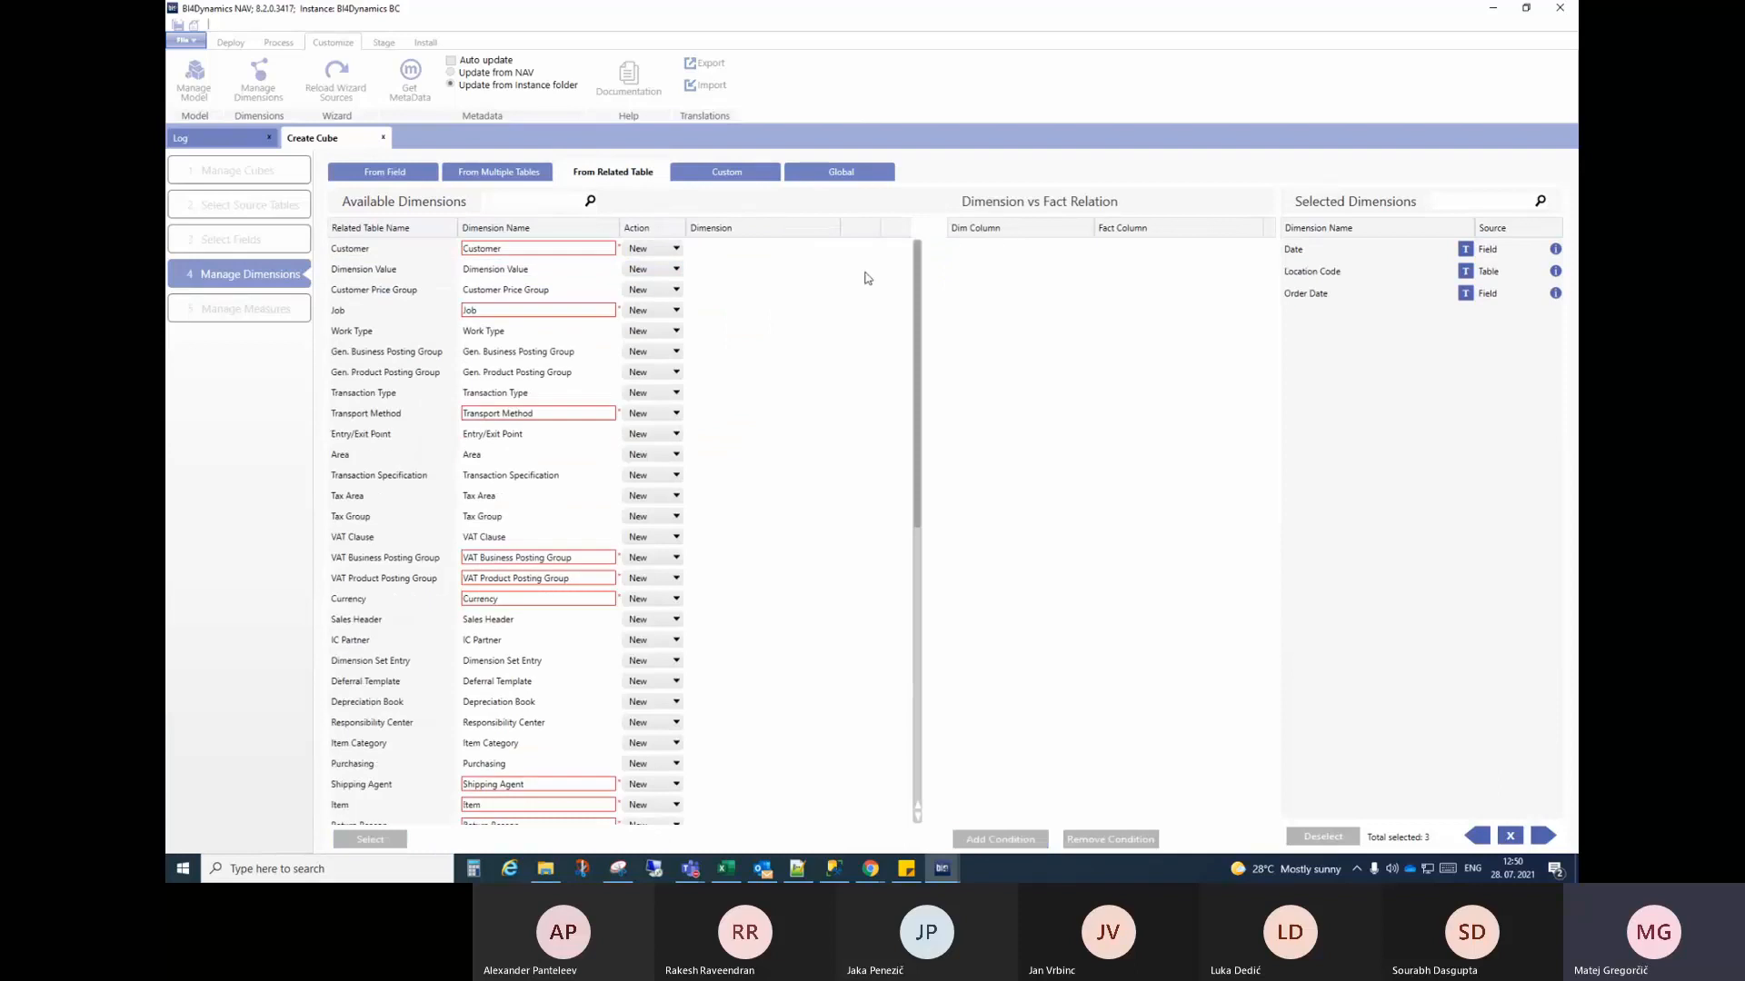
click(1351, 276)
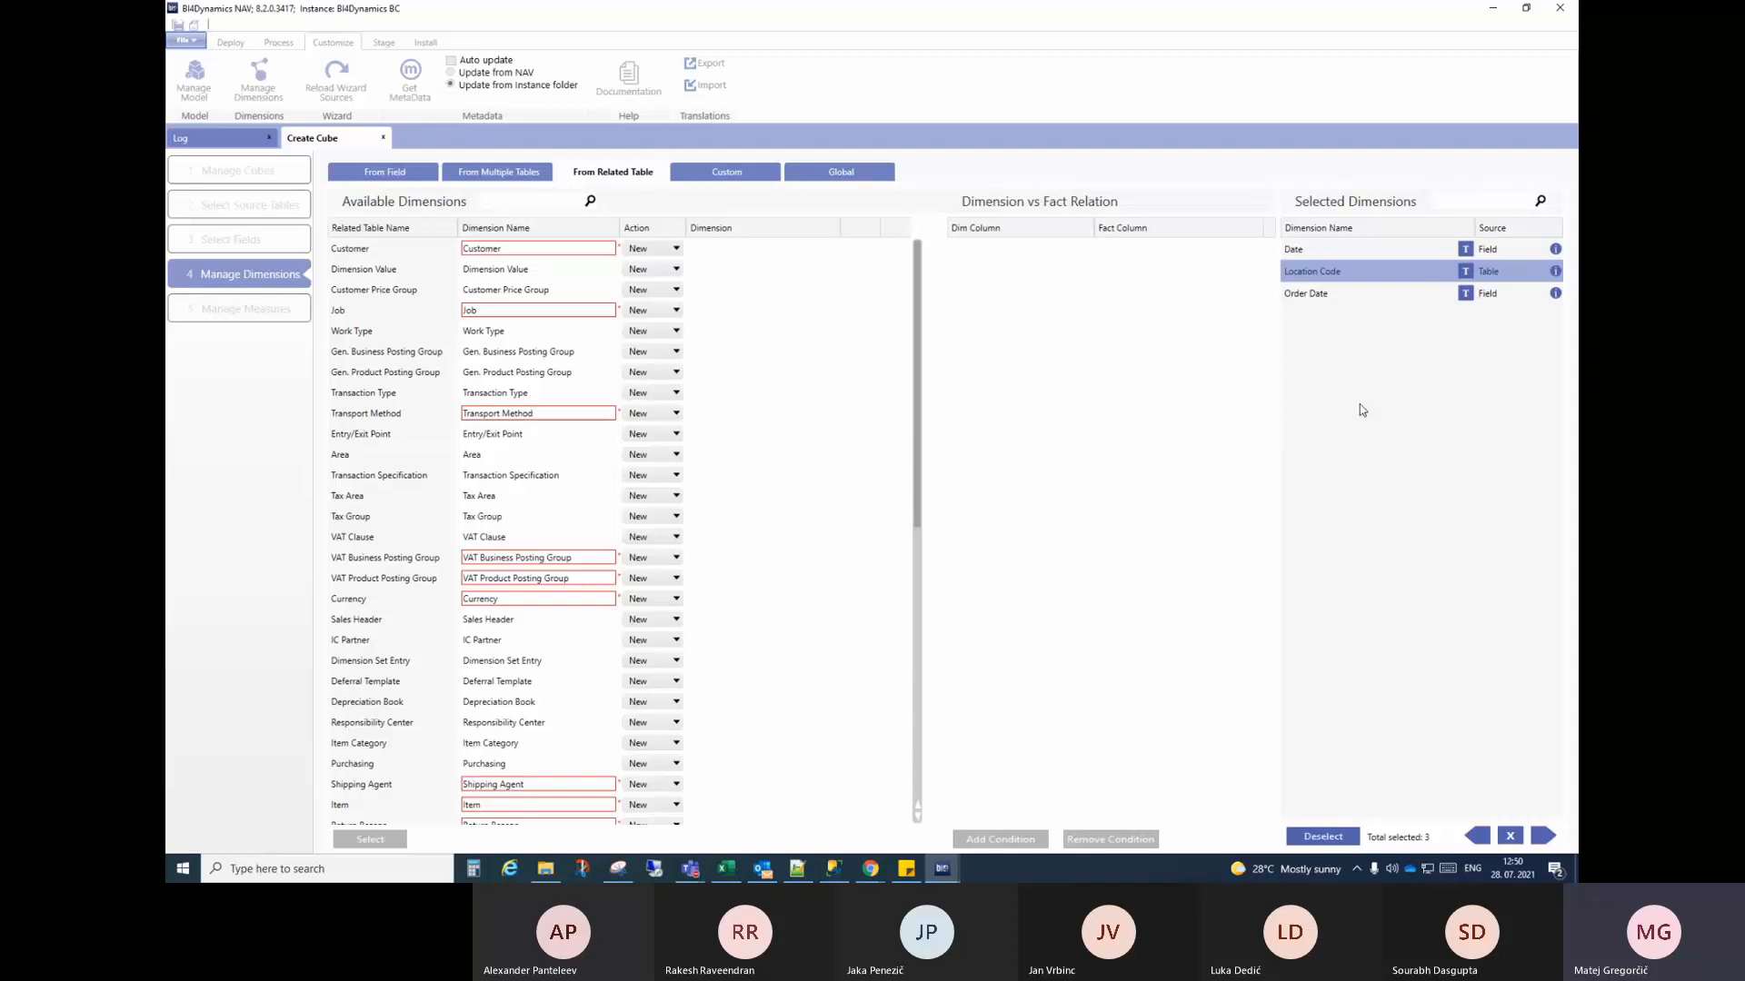
click(1339, 845)
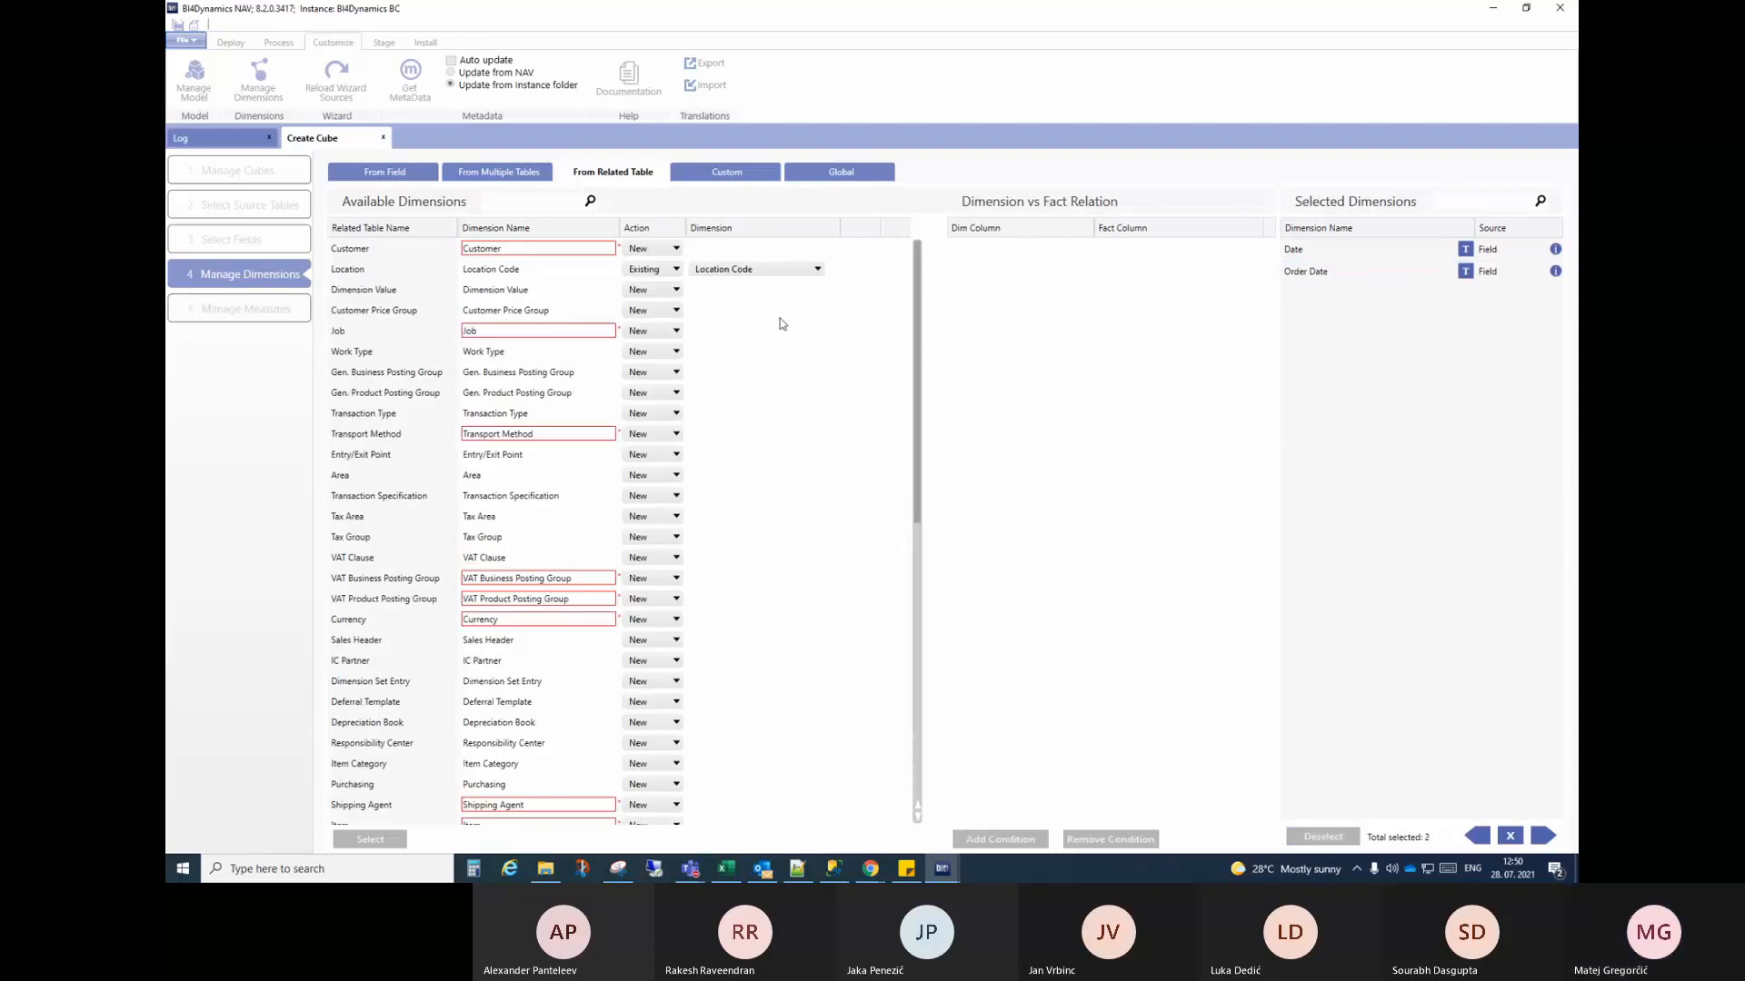
Step: Rename the dimension of the related Location table back to Location
click(371, 272)
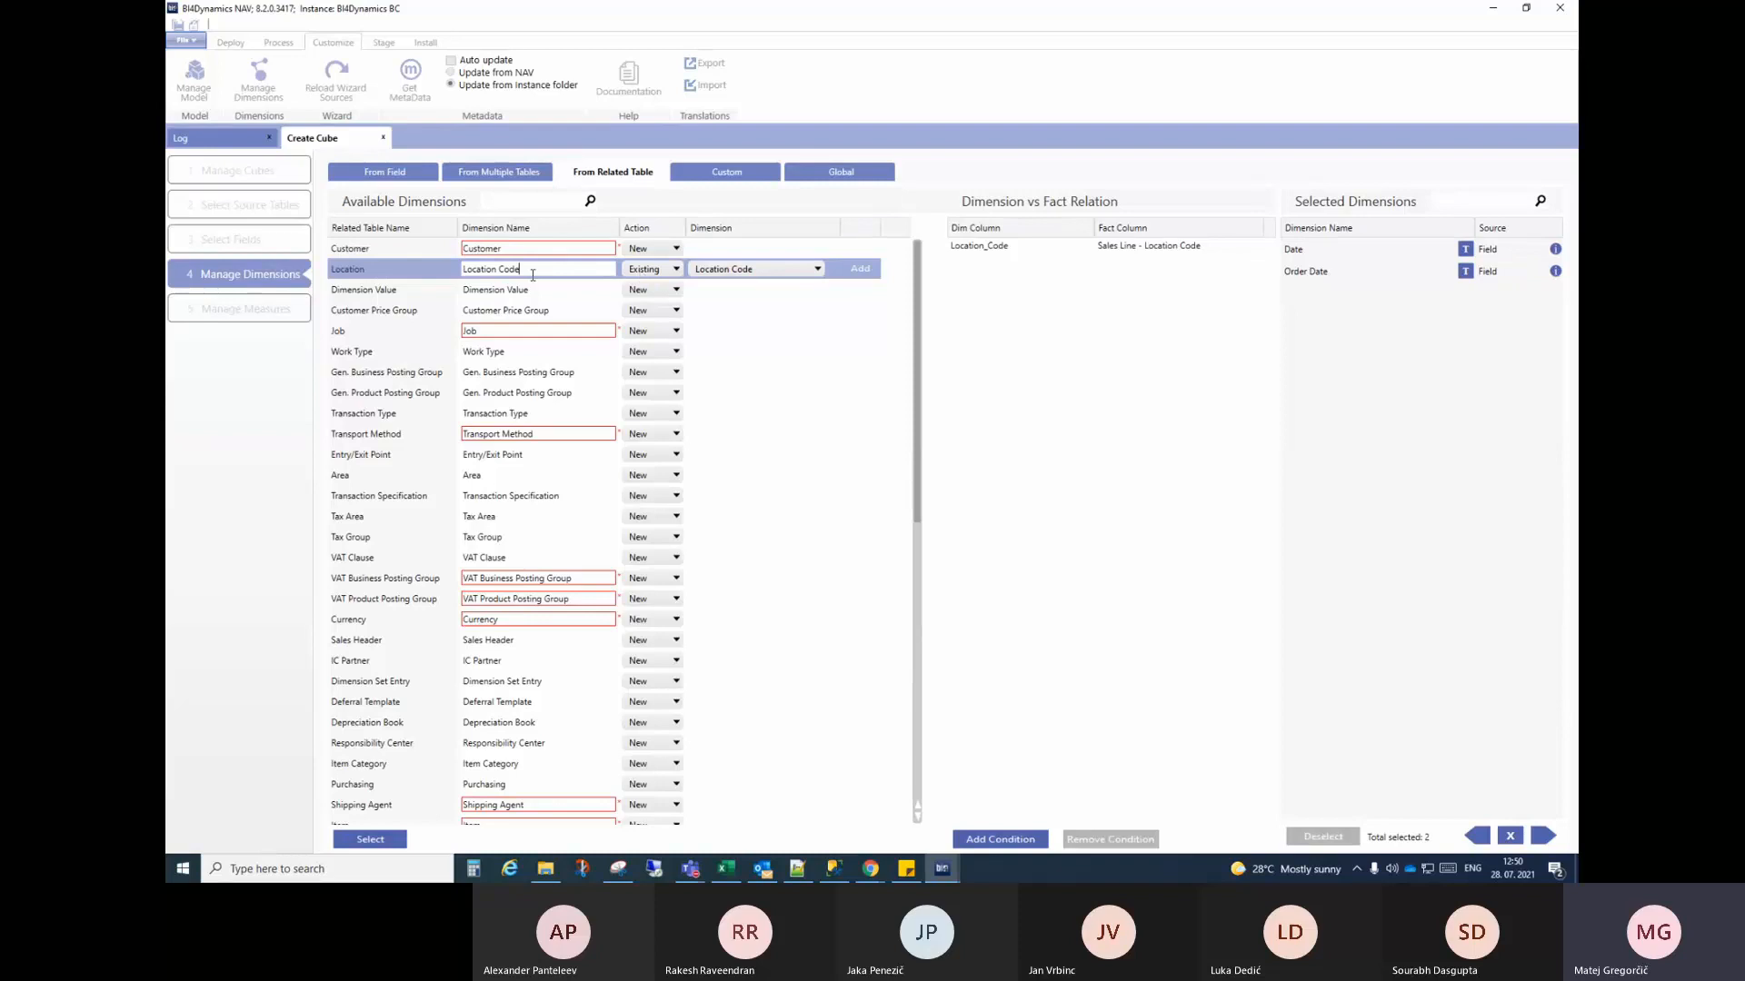
click(500, 270)
key(BackSpace)
key(BackSpace)
key(BackSpace)
key(BackSpace)
key(BackSpace)
Step: Try linking the related Location table to the existing Shipment Method dimension
click(637, 272)
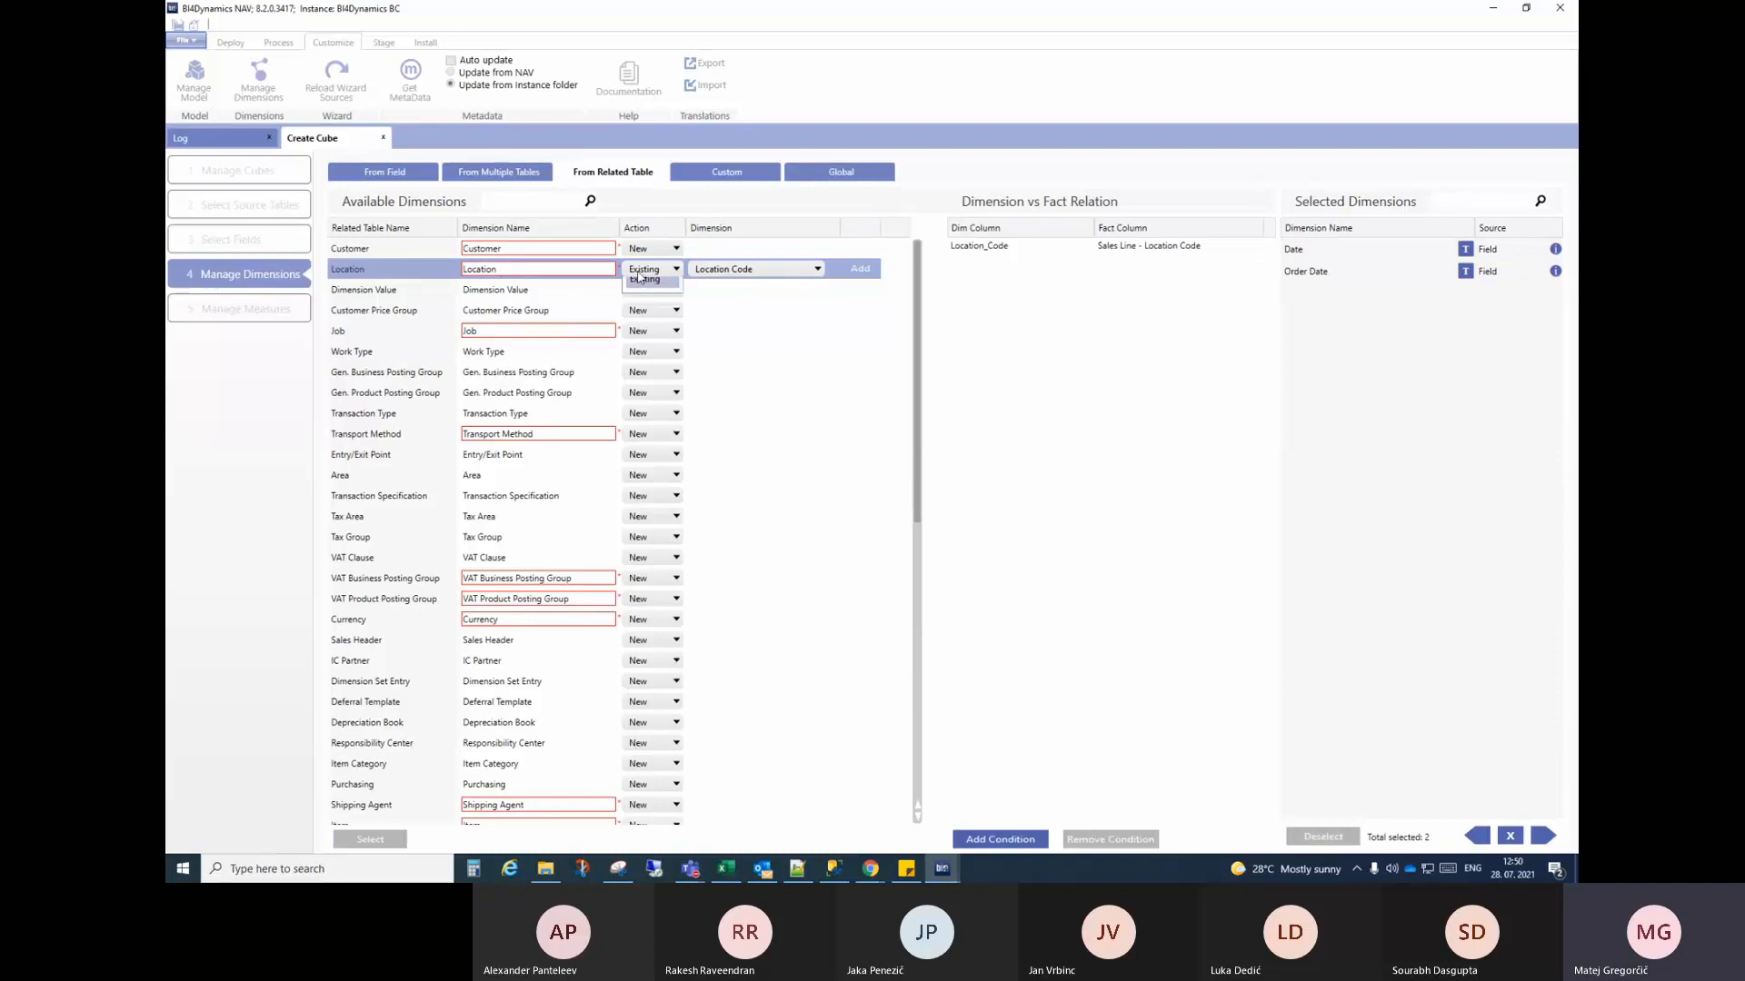
click(742, 272)
click(742, 271)
click(778, 351)
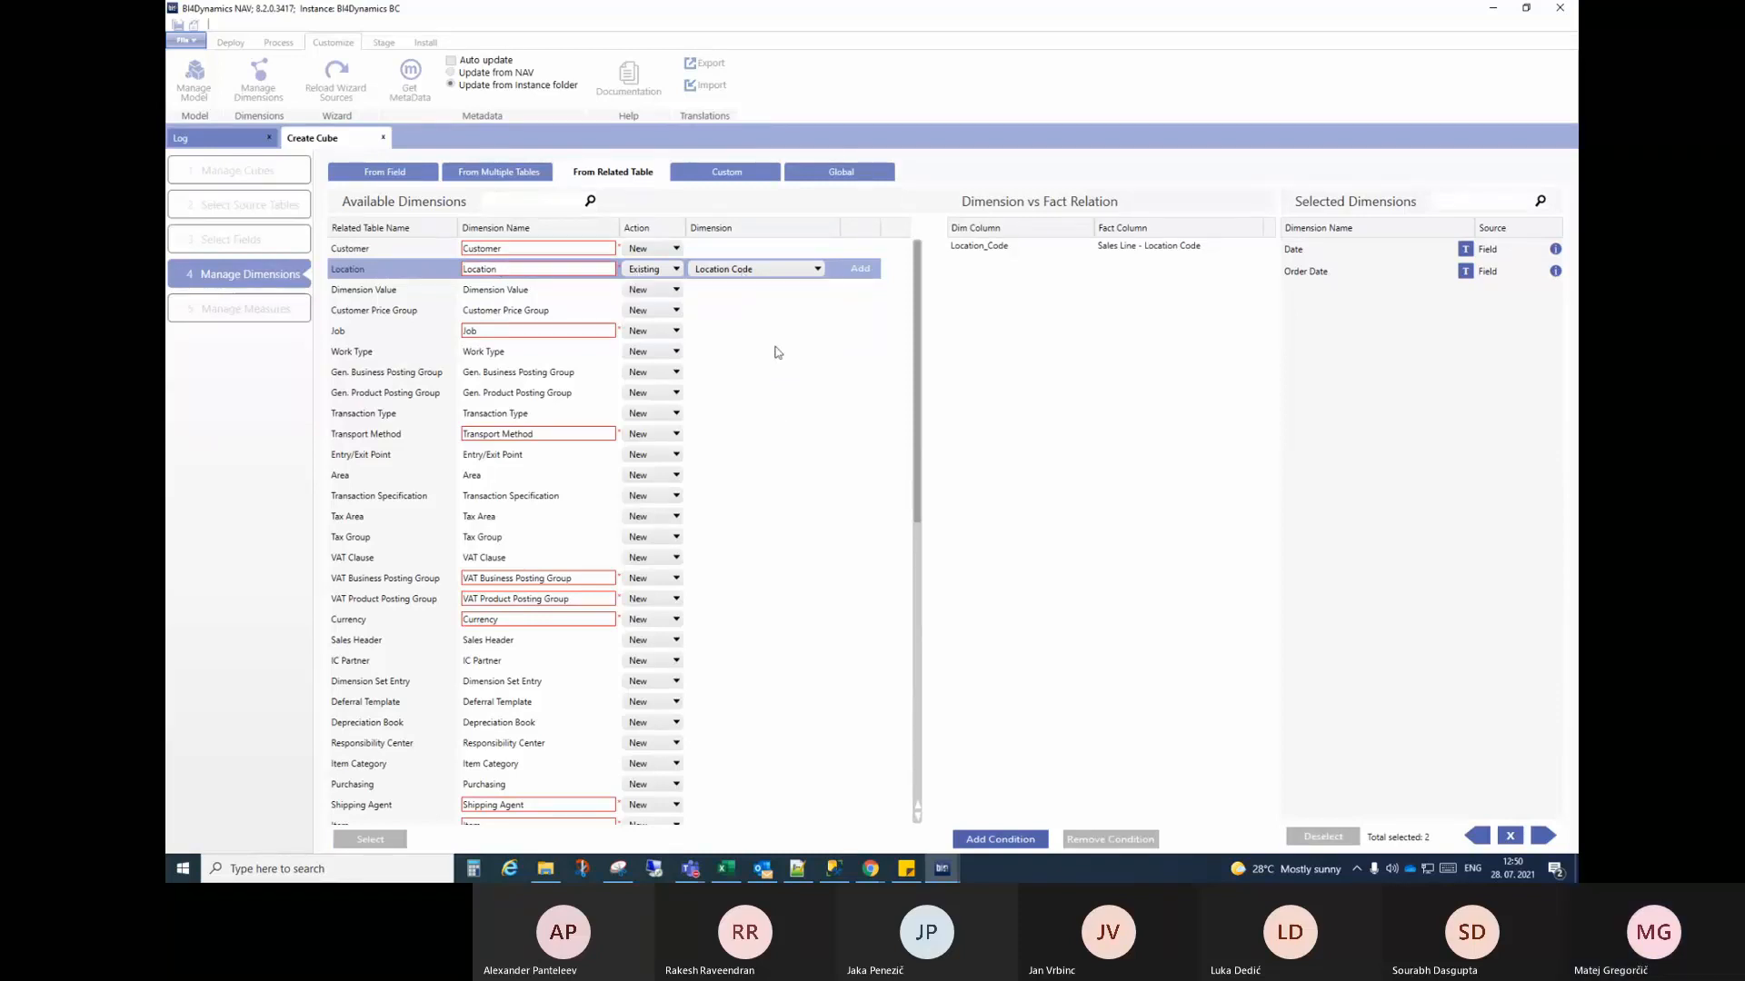
click(752, 270)
click(763, 438)
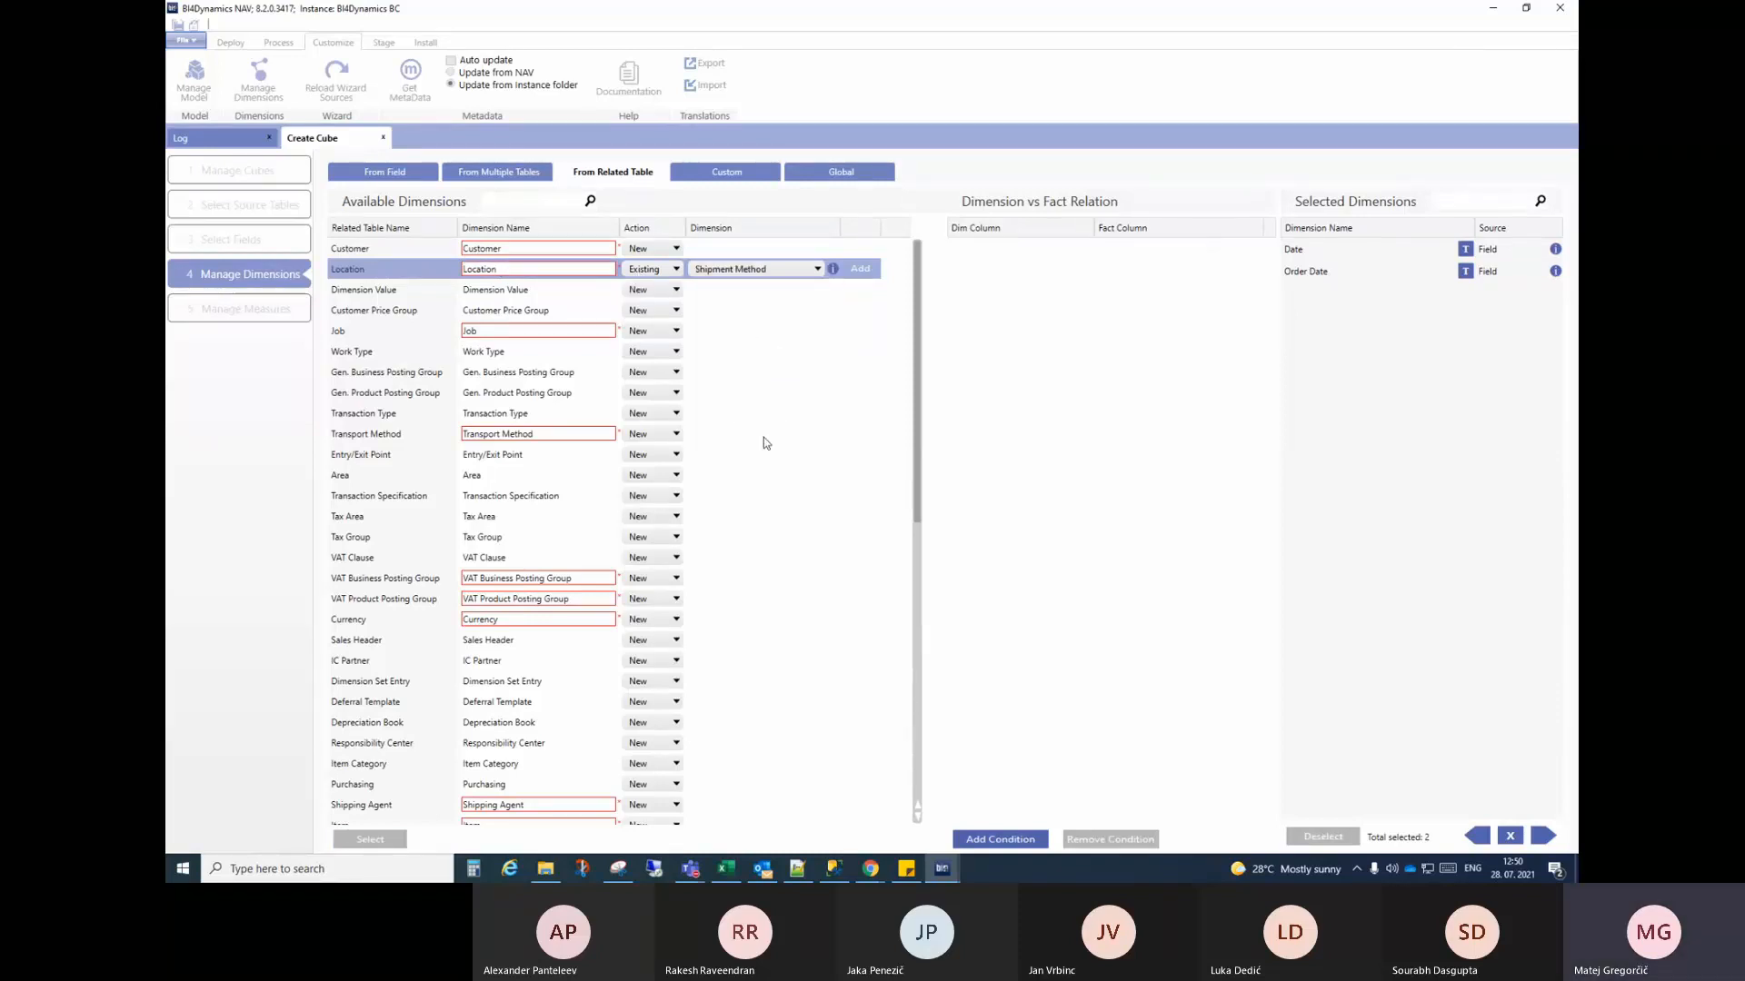
Step: Reset the Location table's action to New, switch it to the existing Location dimension and add it to the cube
click(650, 271)
click(654, 293)
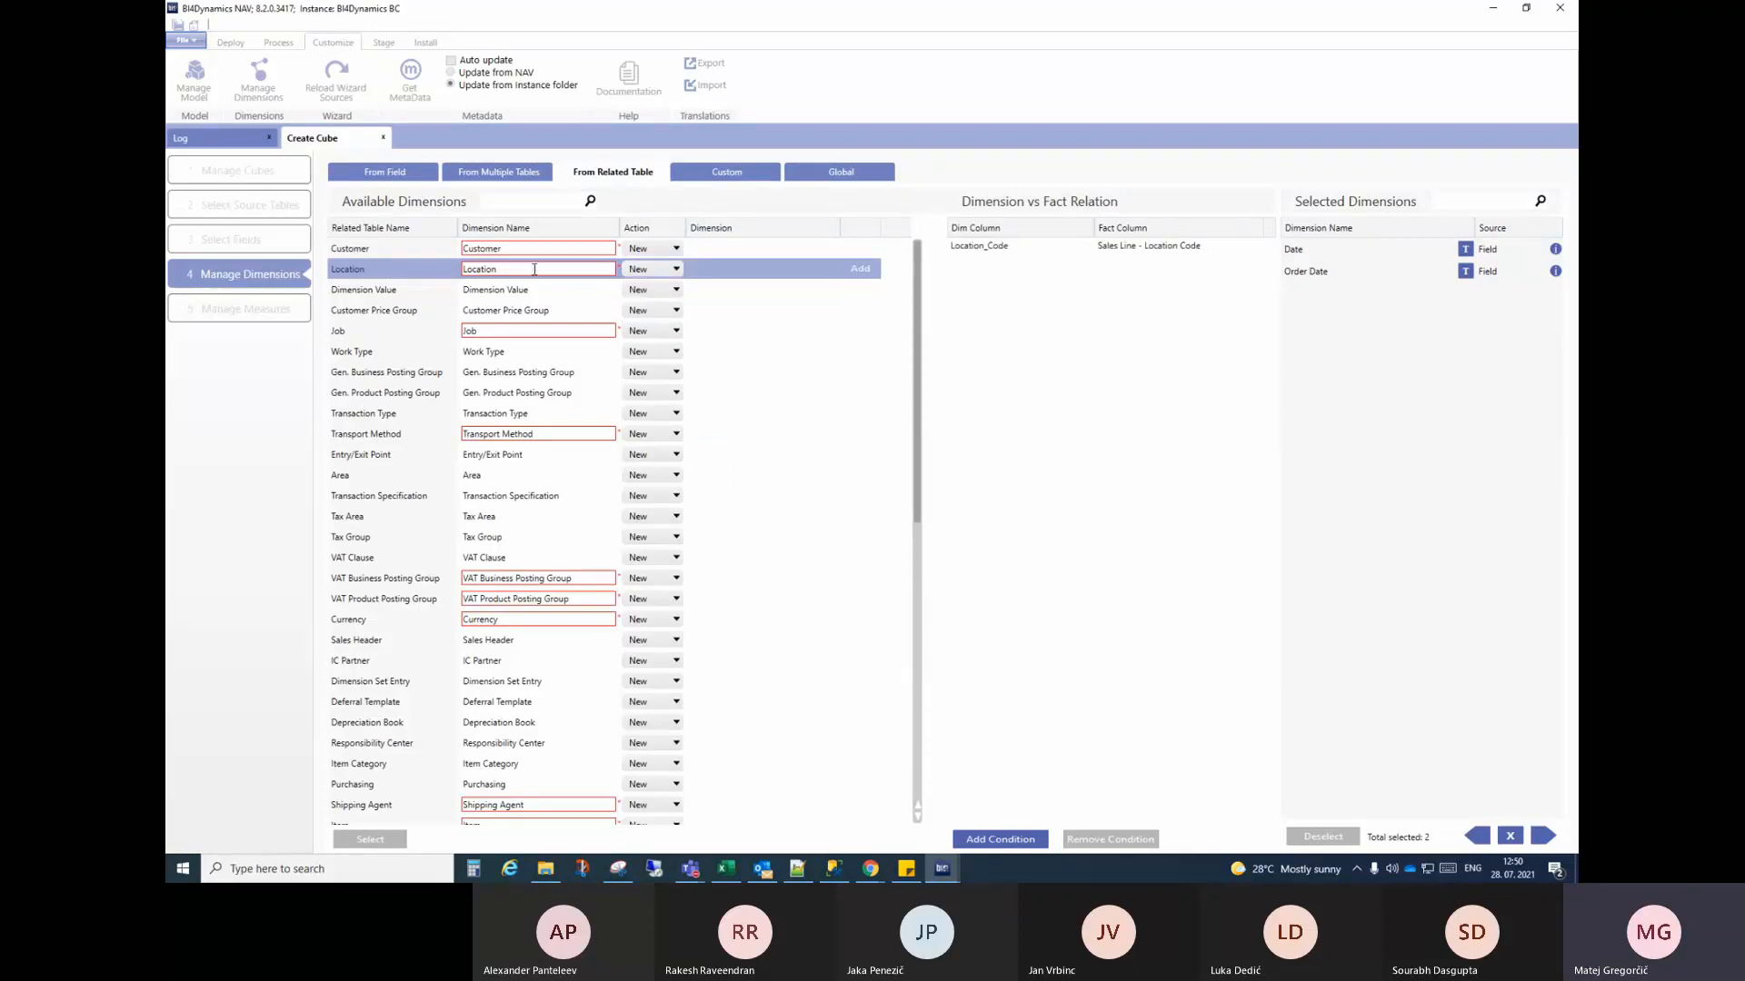
click(647, 271)
click(647, 271)
click(639, 272)
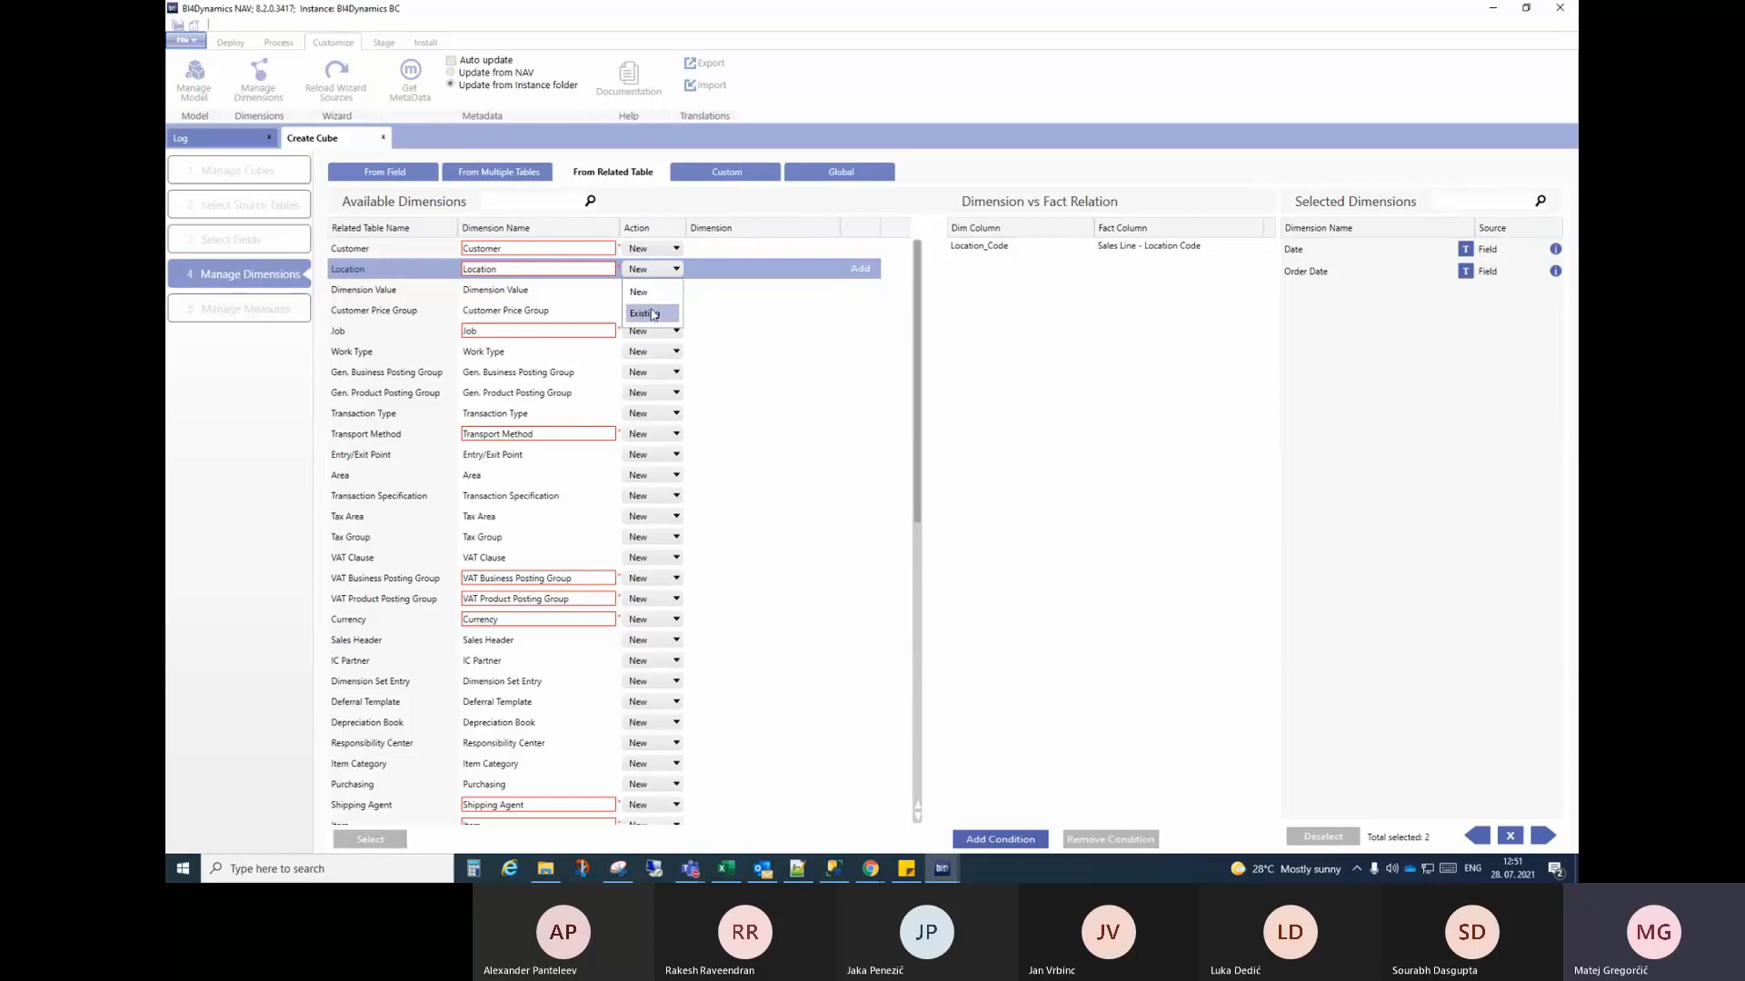
click(645, 314)
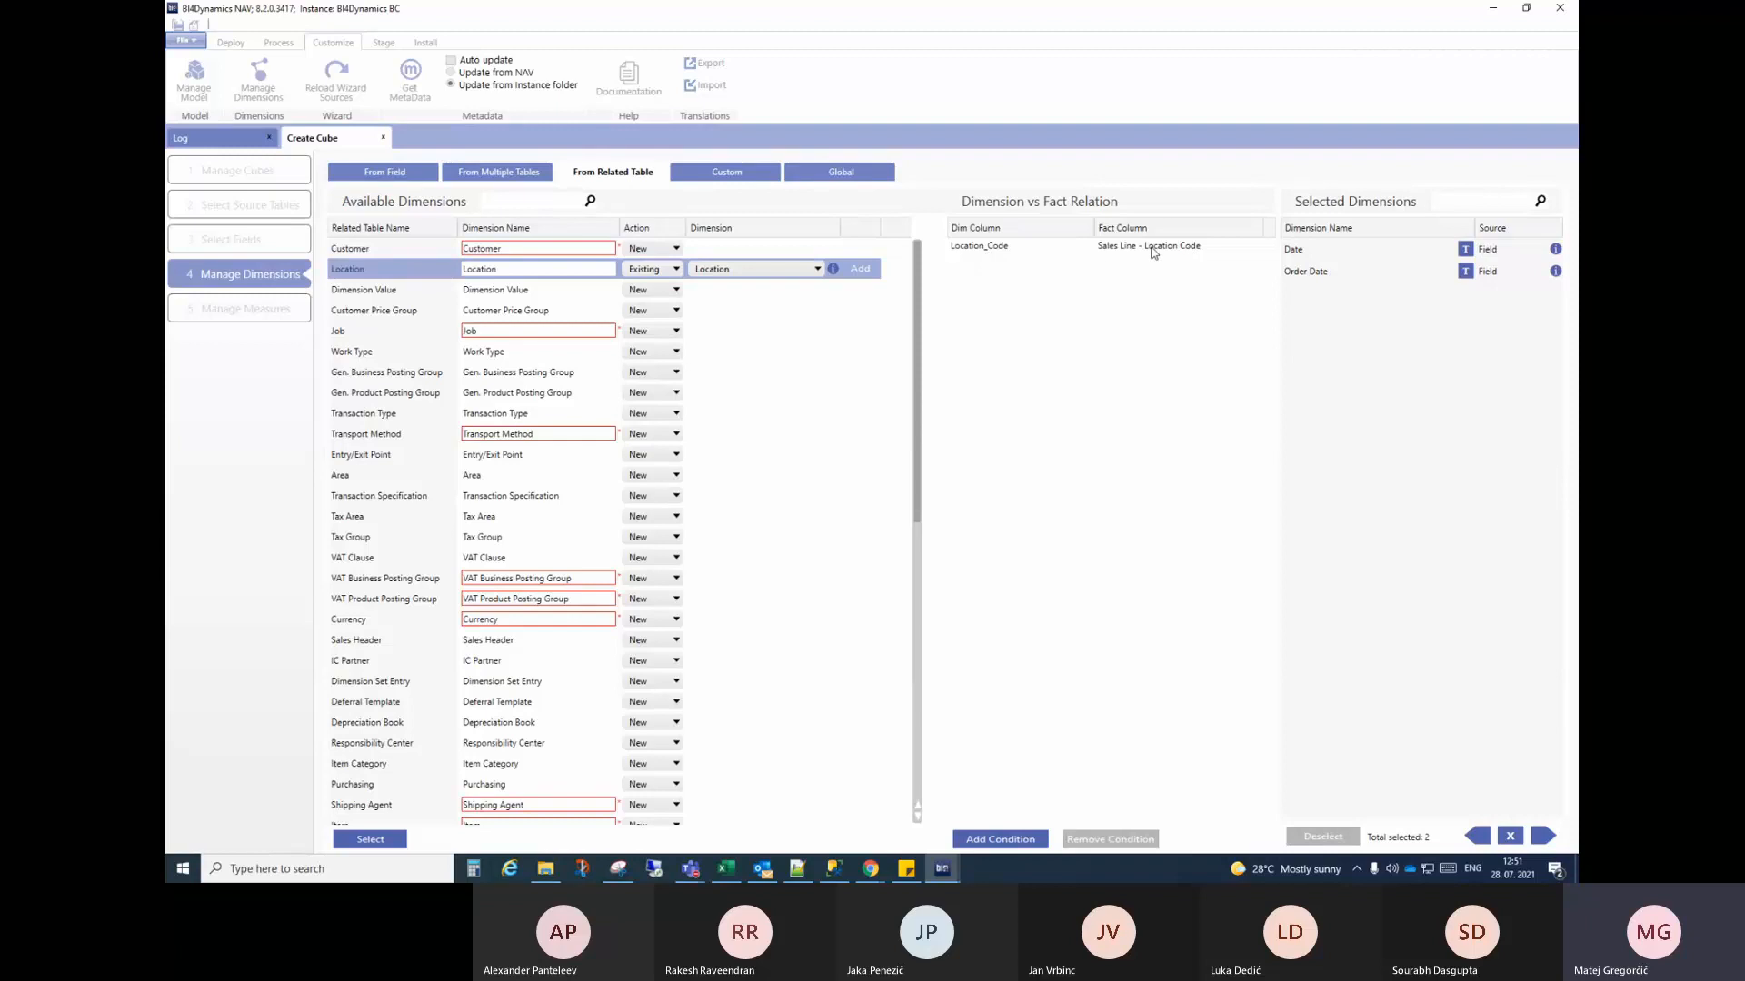
click(859, 269)
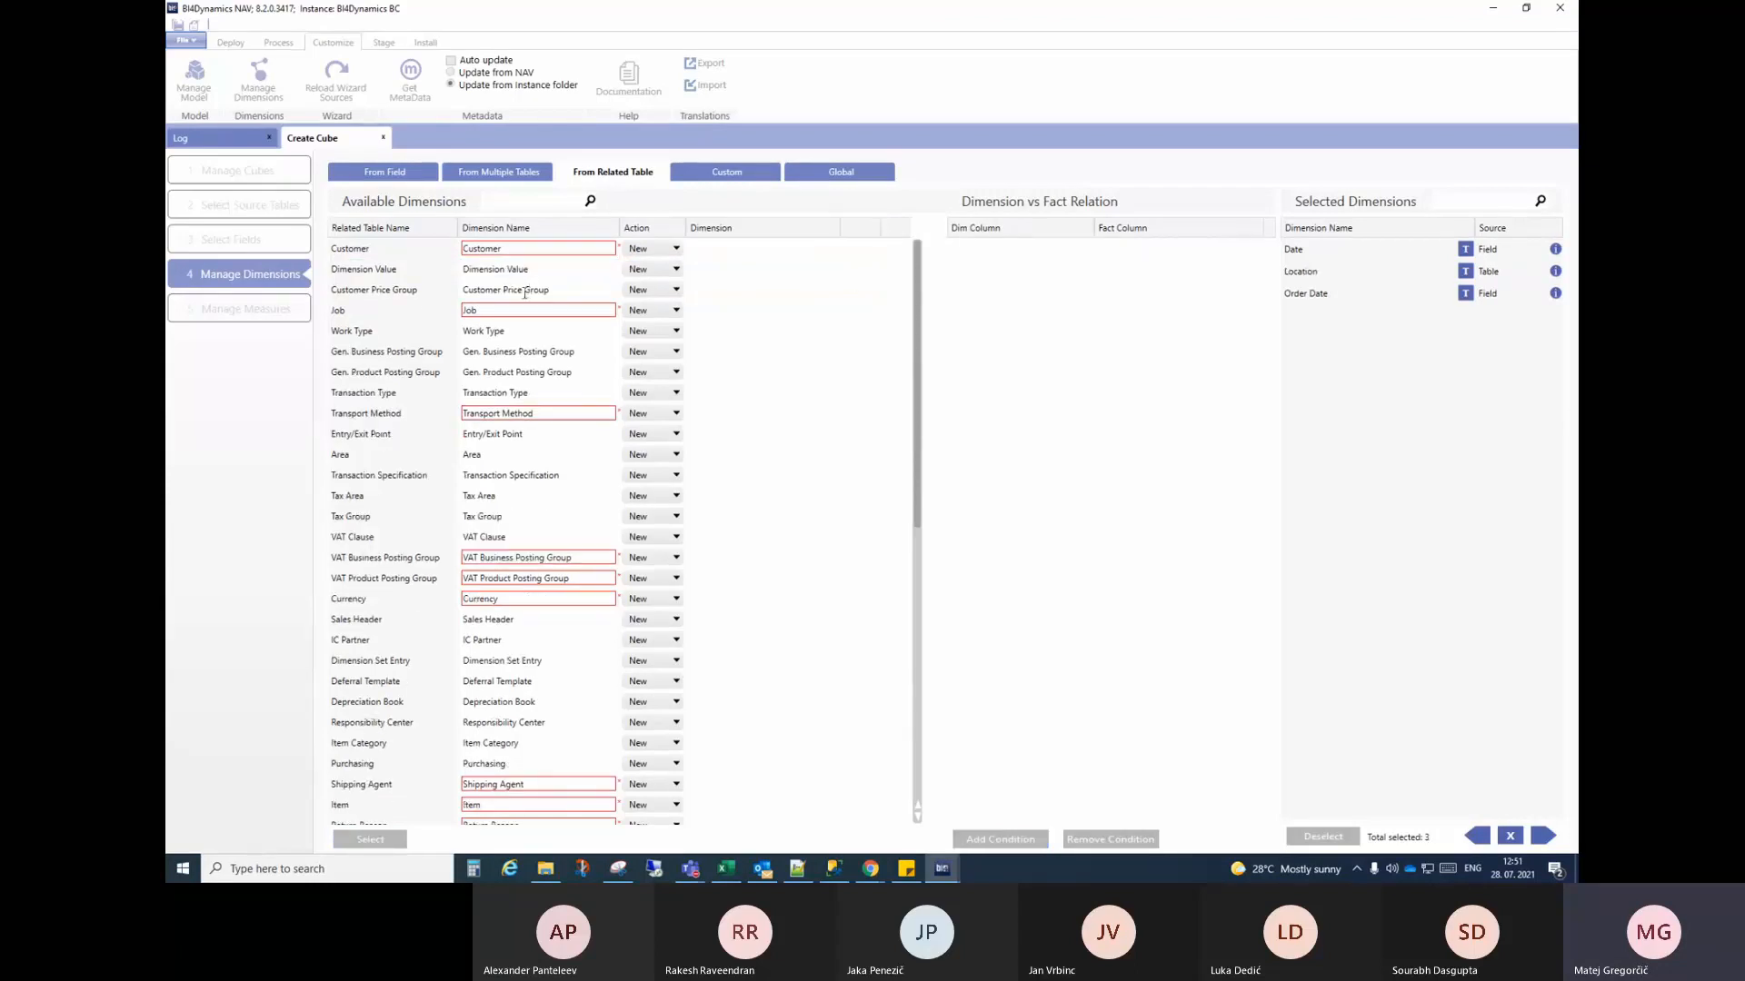
Step: Add the related Currency table to the cube using the existing Currency dimension
scroll(405, 292, down, 6)
scroll(403, 289, down, 3)
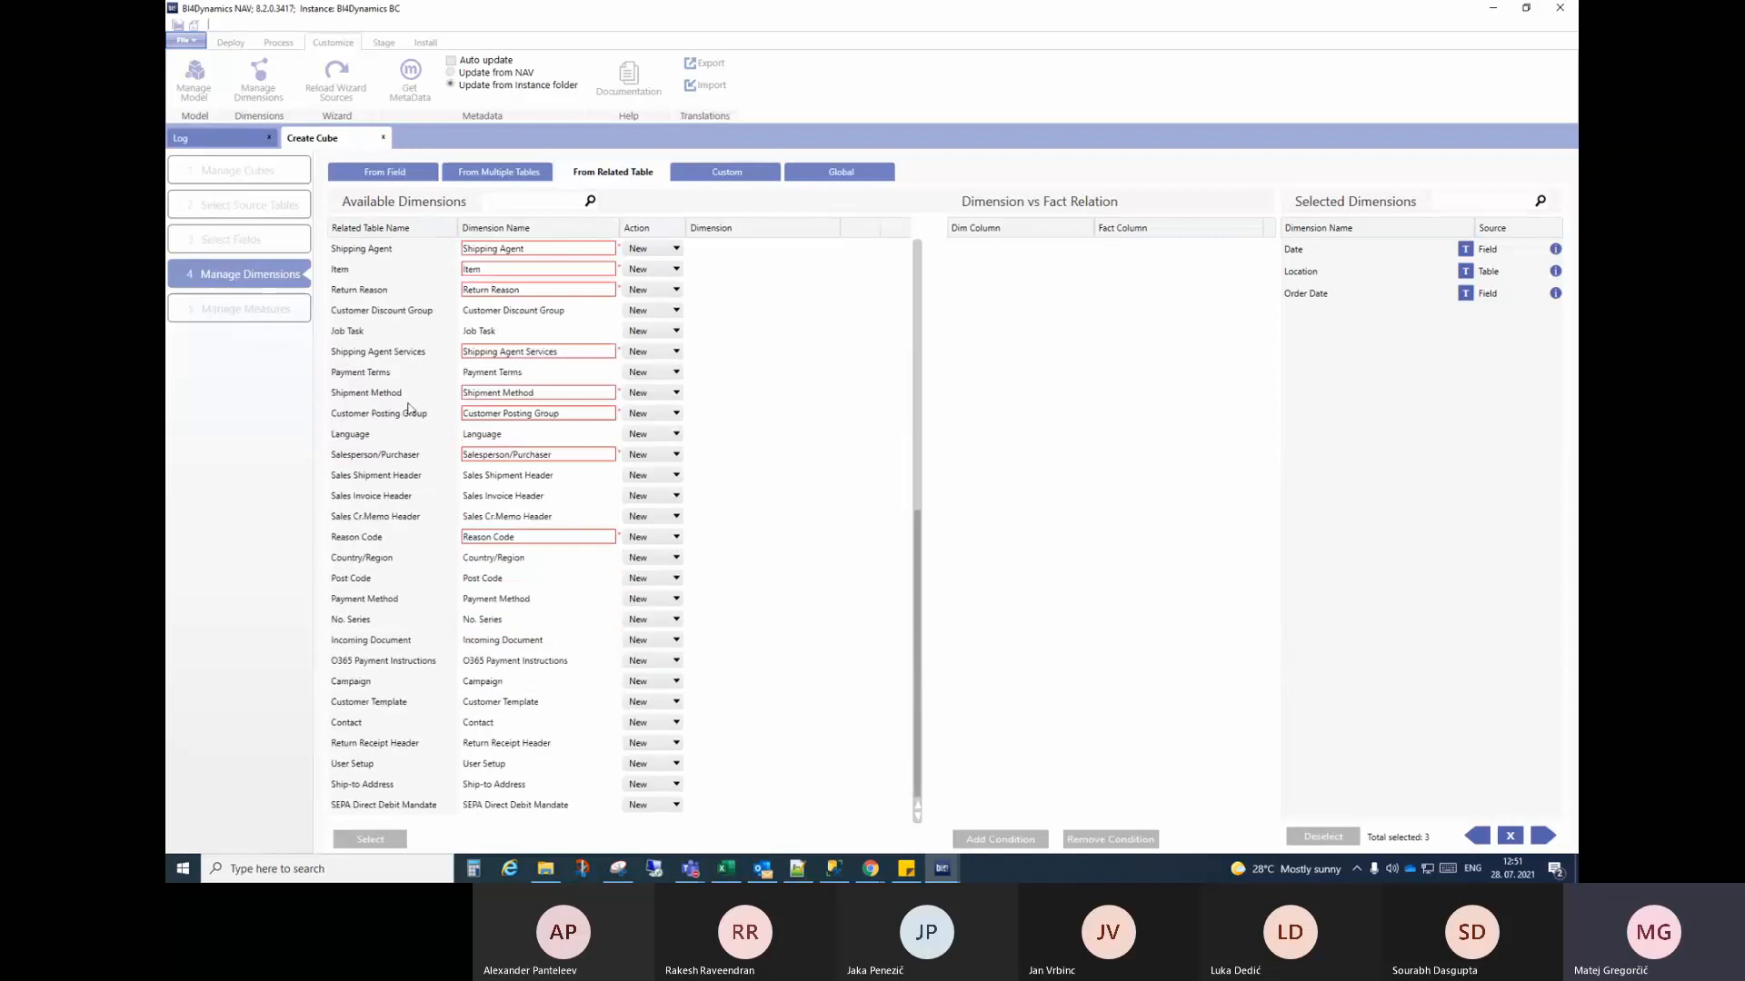
scroll(408, 456, up, 9)
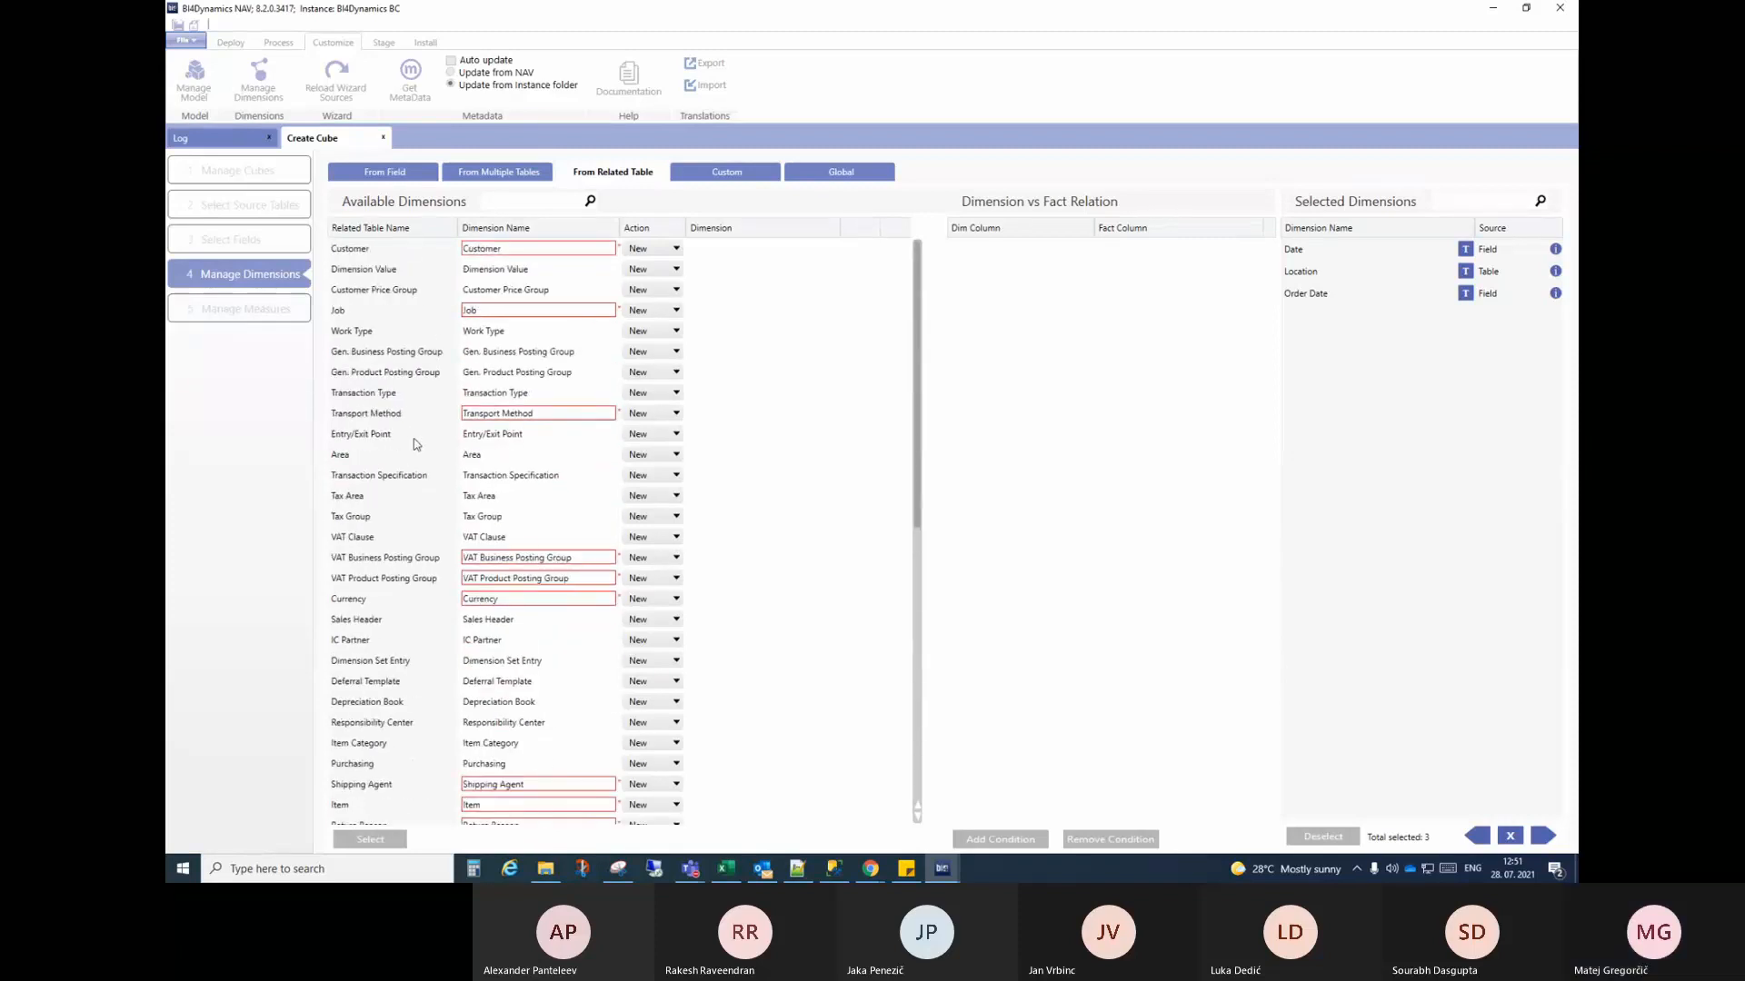
click(563, 599)
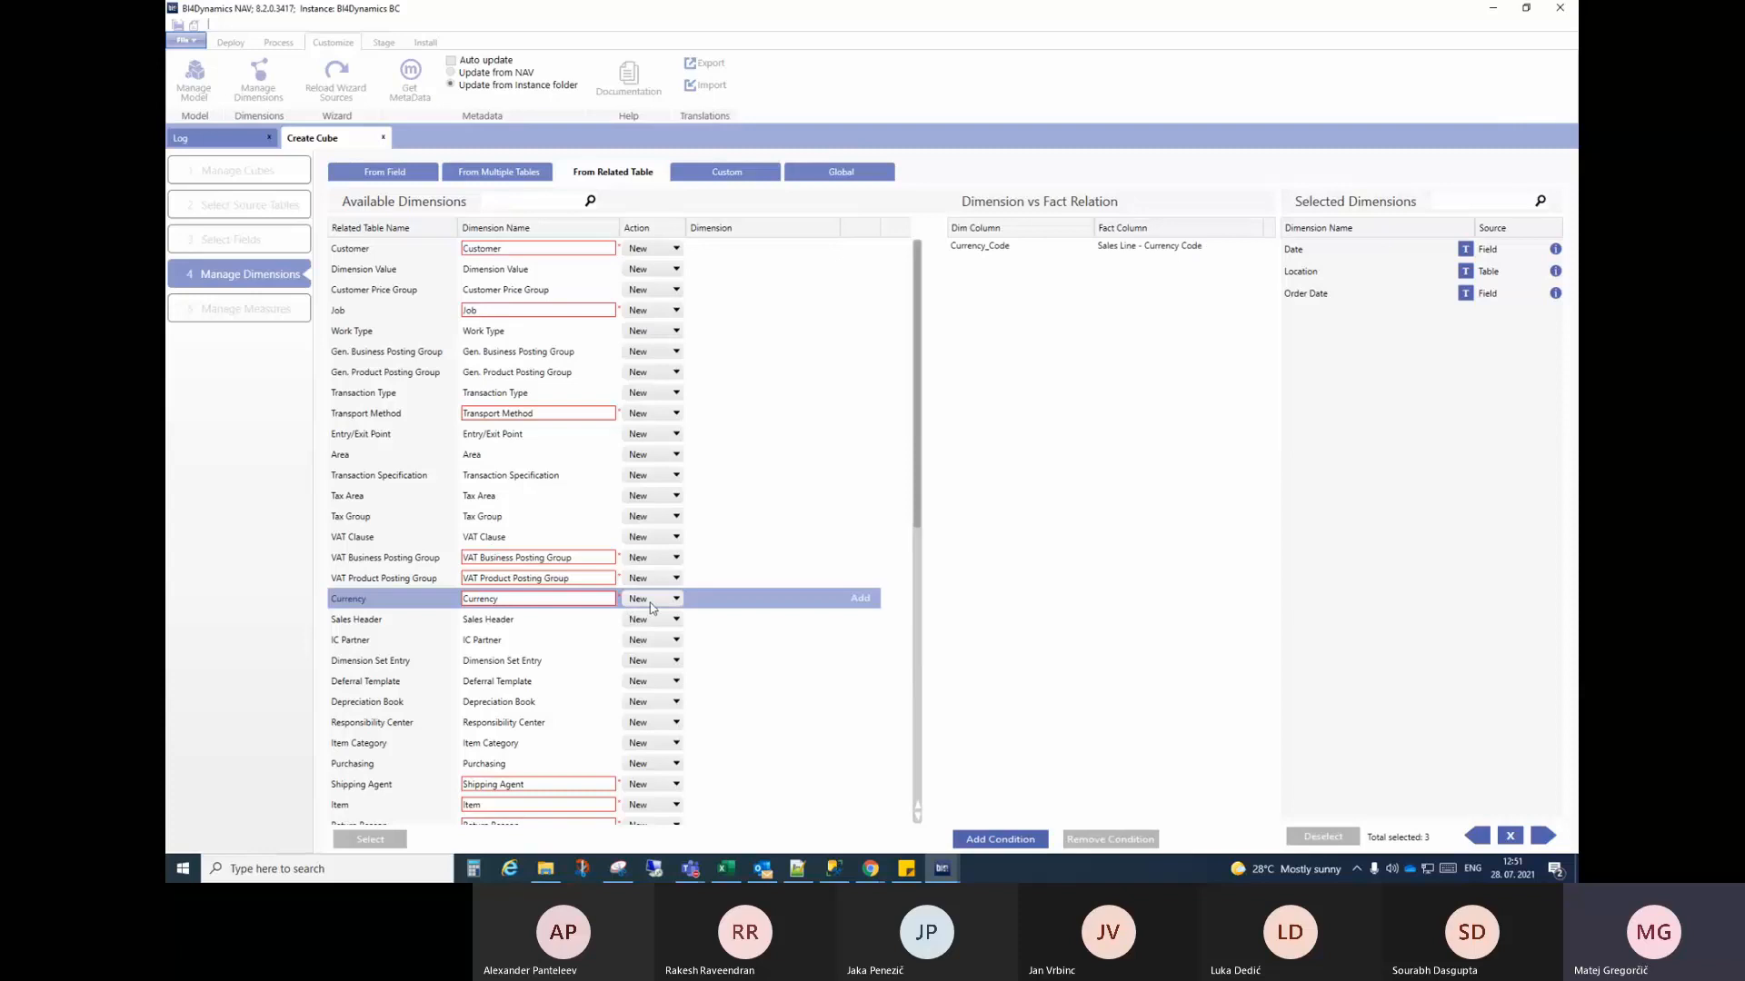
click(641, 600)
click(470, 604)
click(664, 603)
click(646, 644)
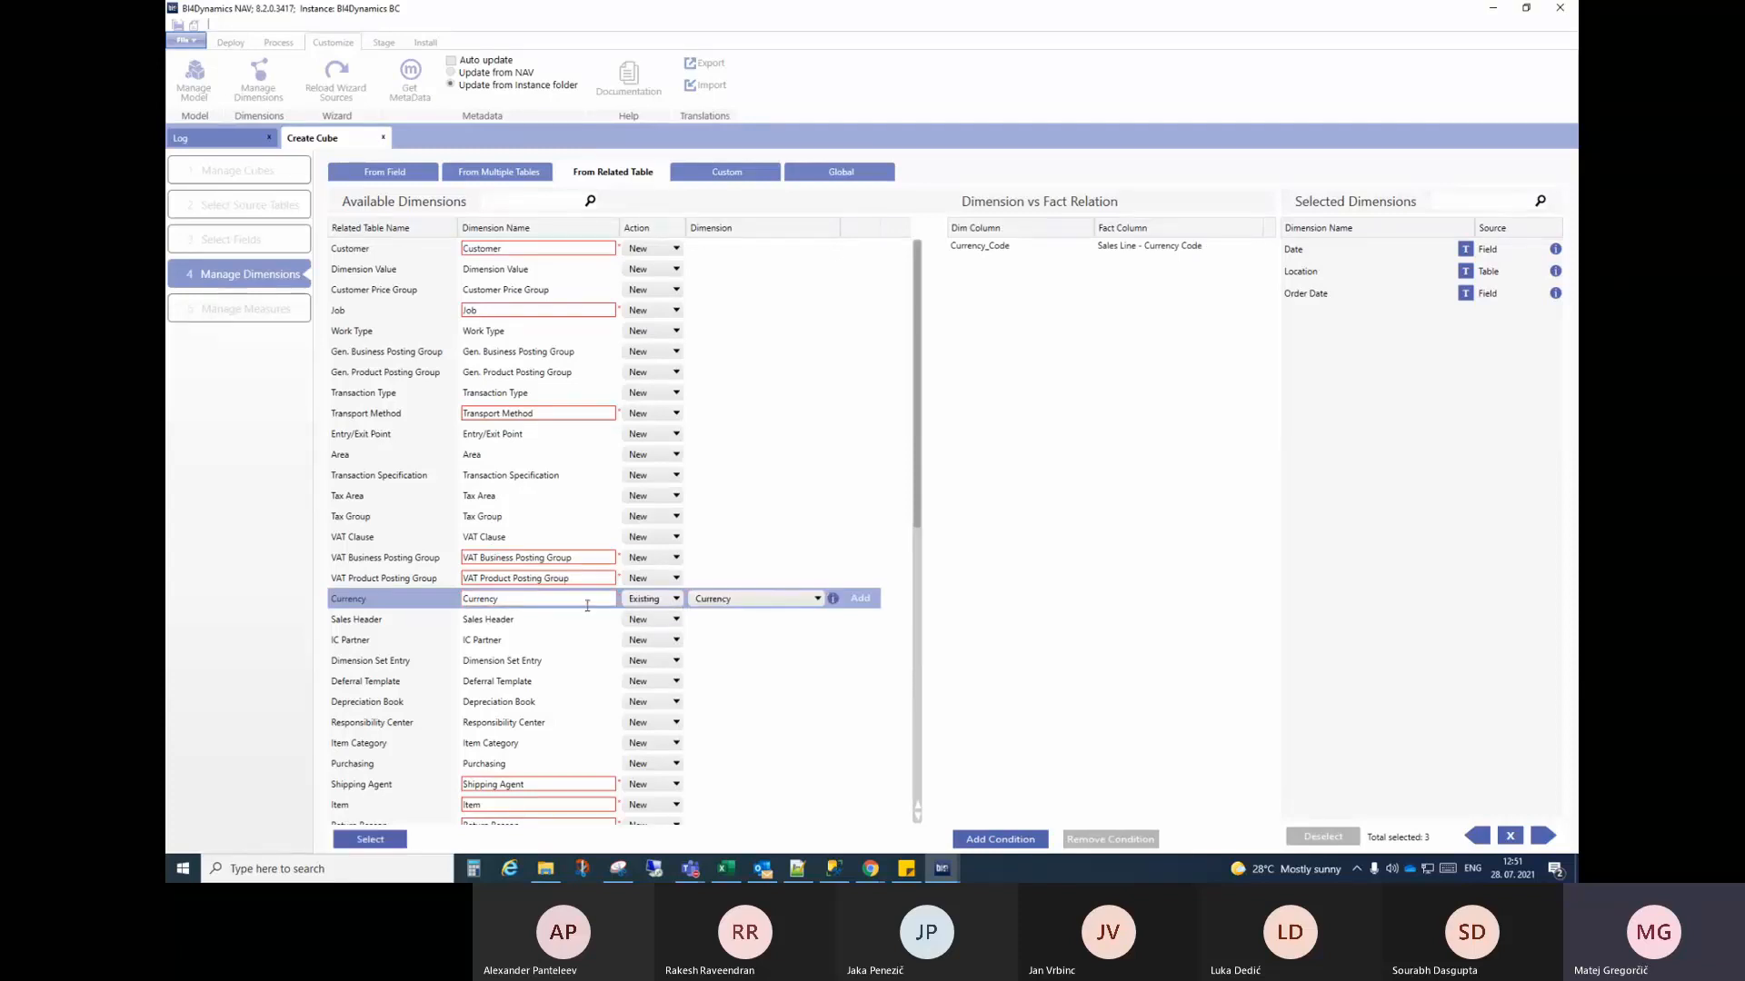
click(859, 599)
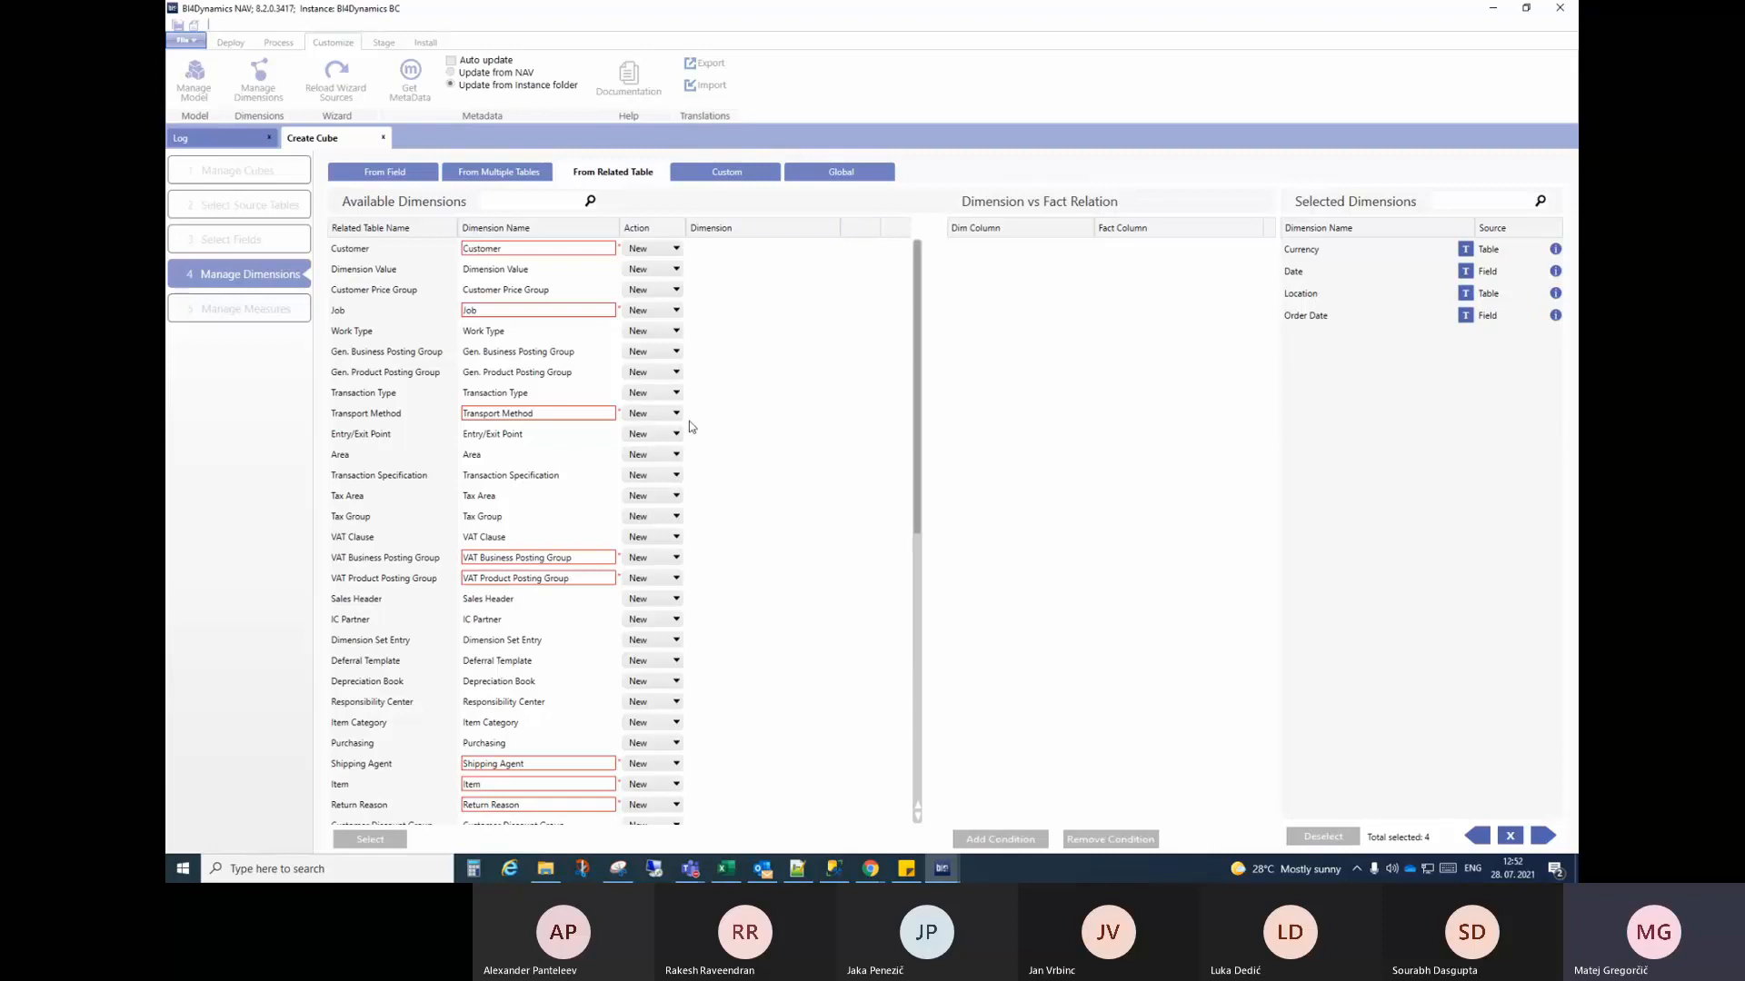
Step: Try matching the related Area table to an existing dimension, and set its action back to New
click(537, 454)
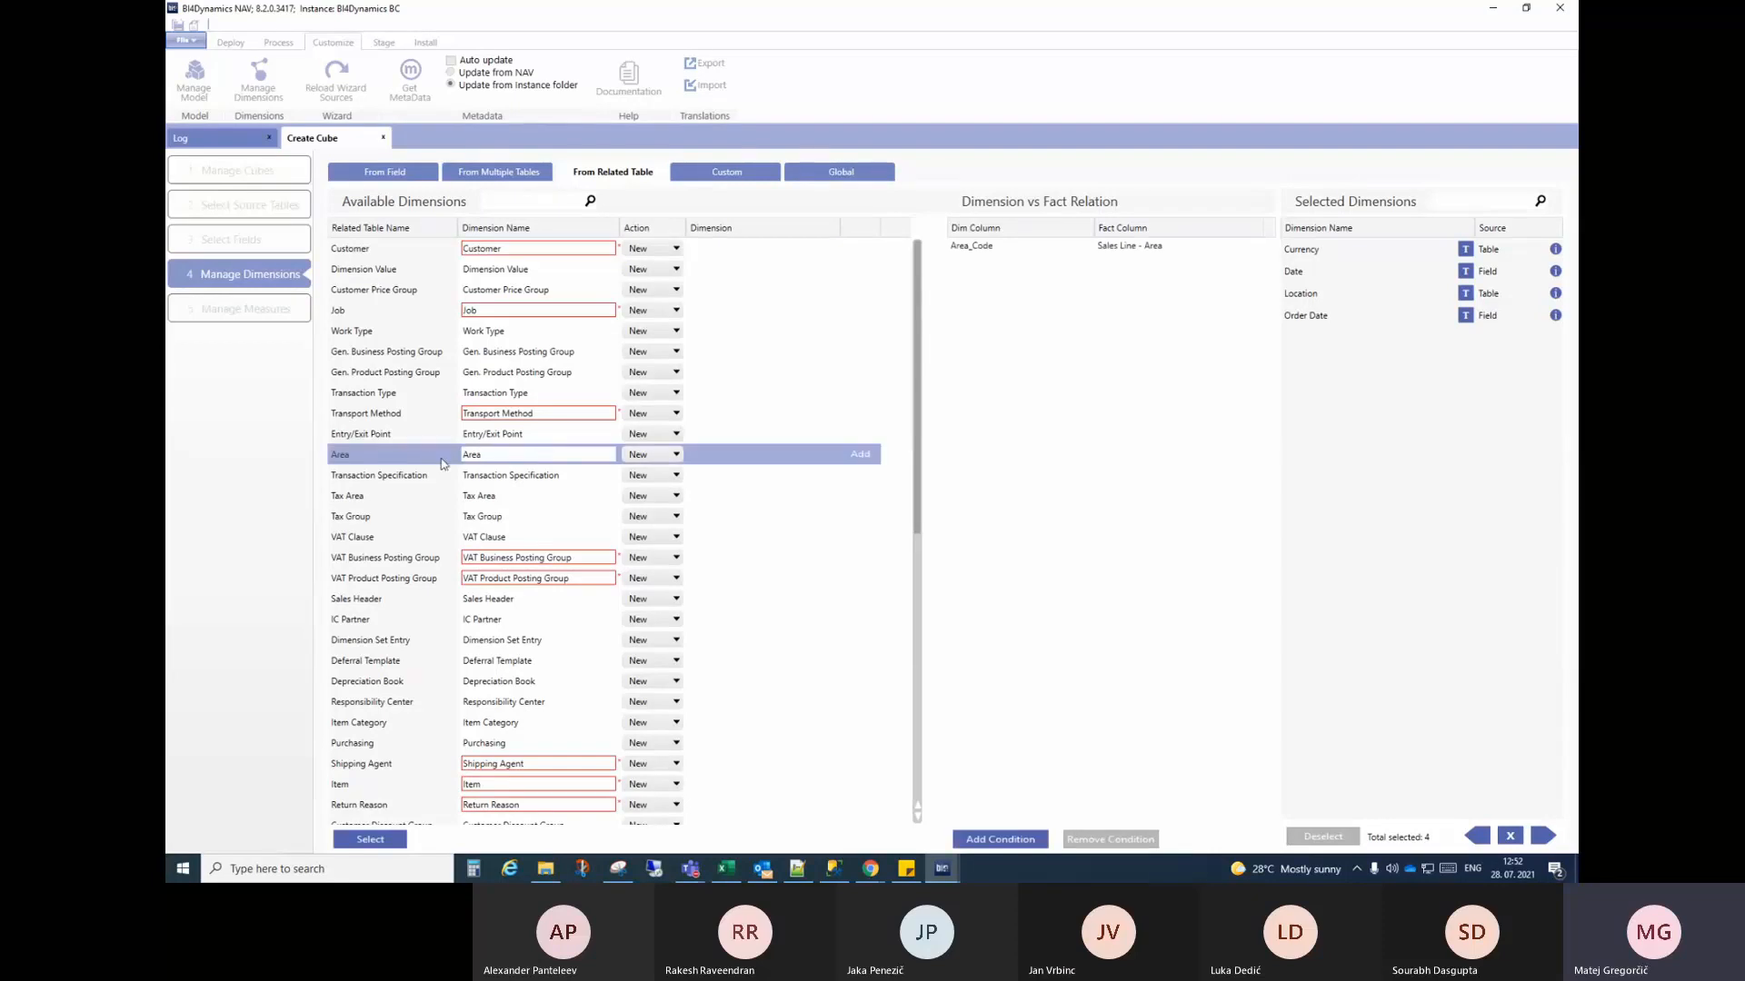
click(645, 454)
click(649, 500)
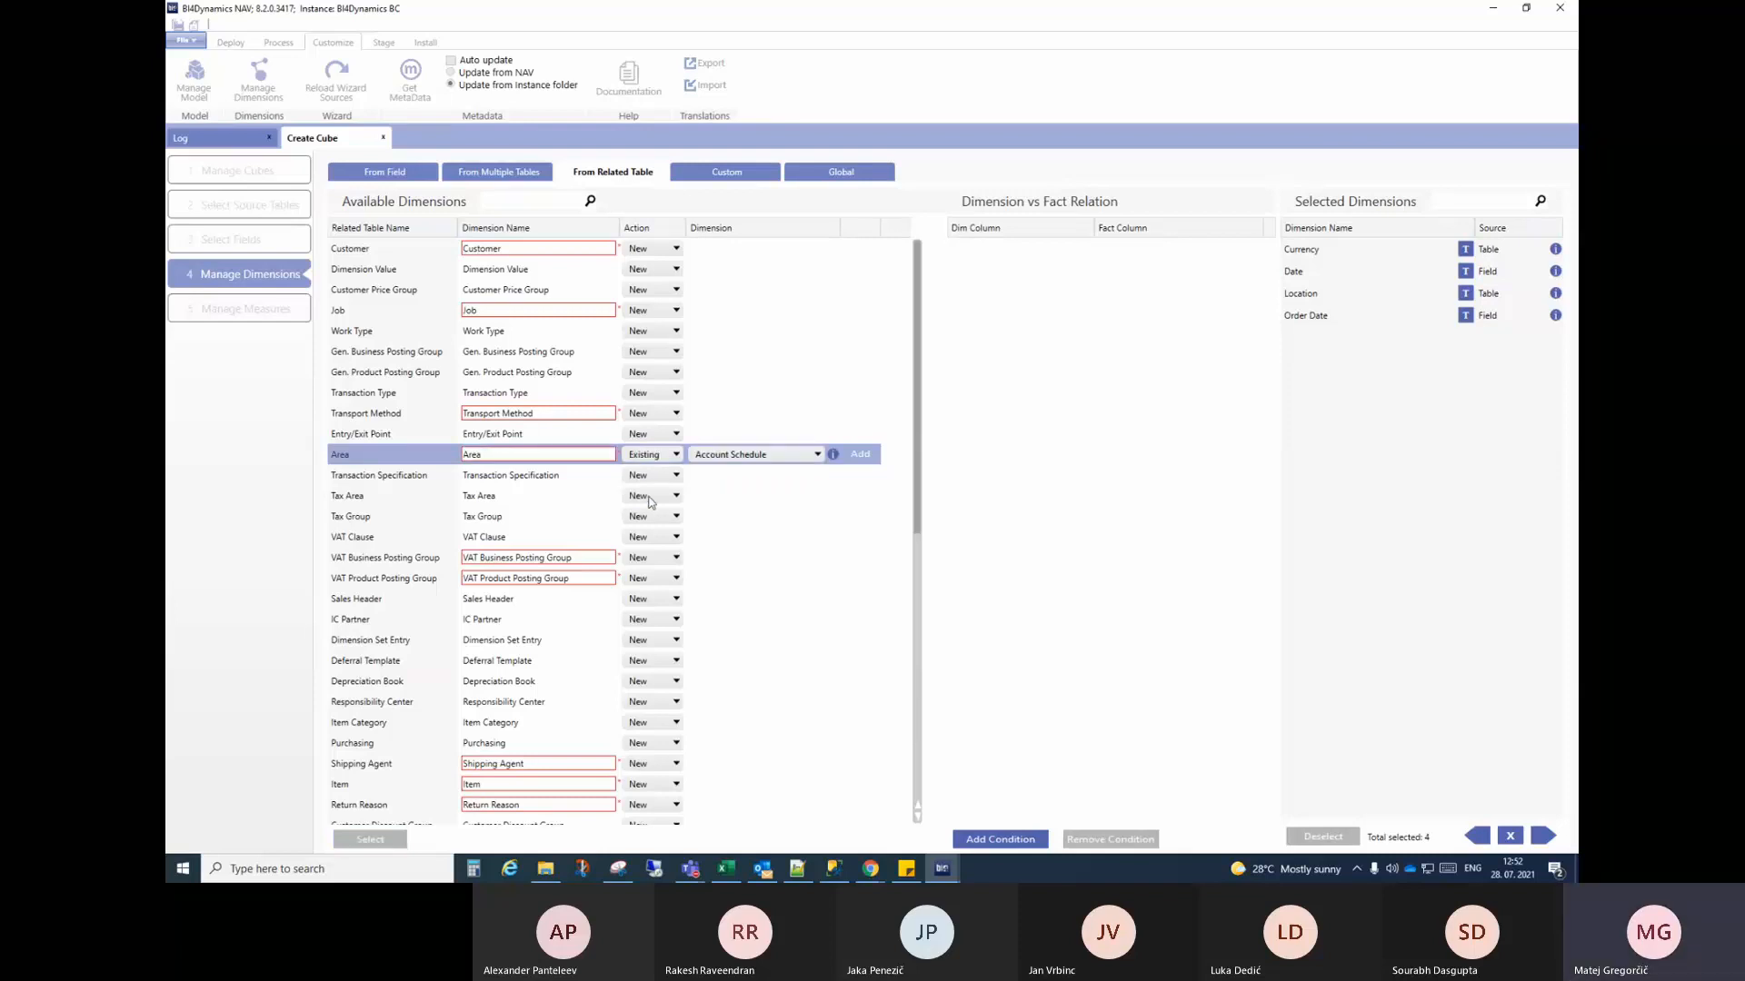
click(756, 457)
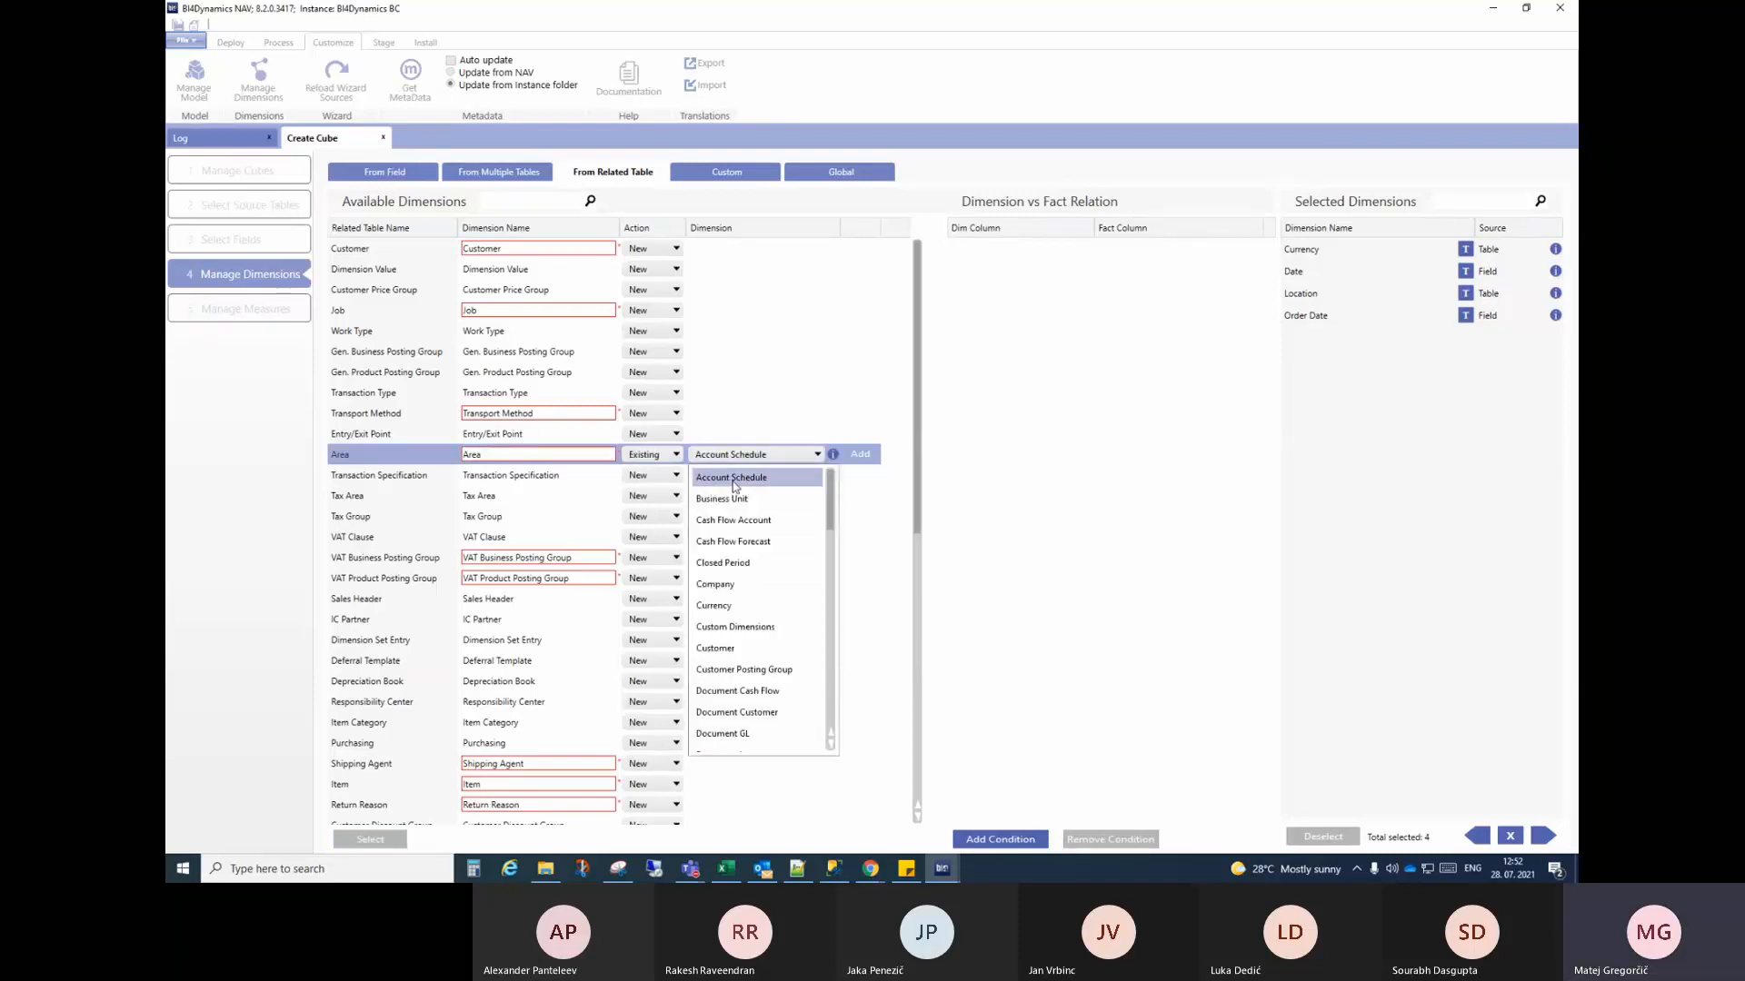
click(613, 456)
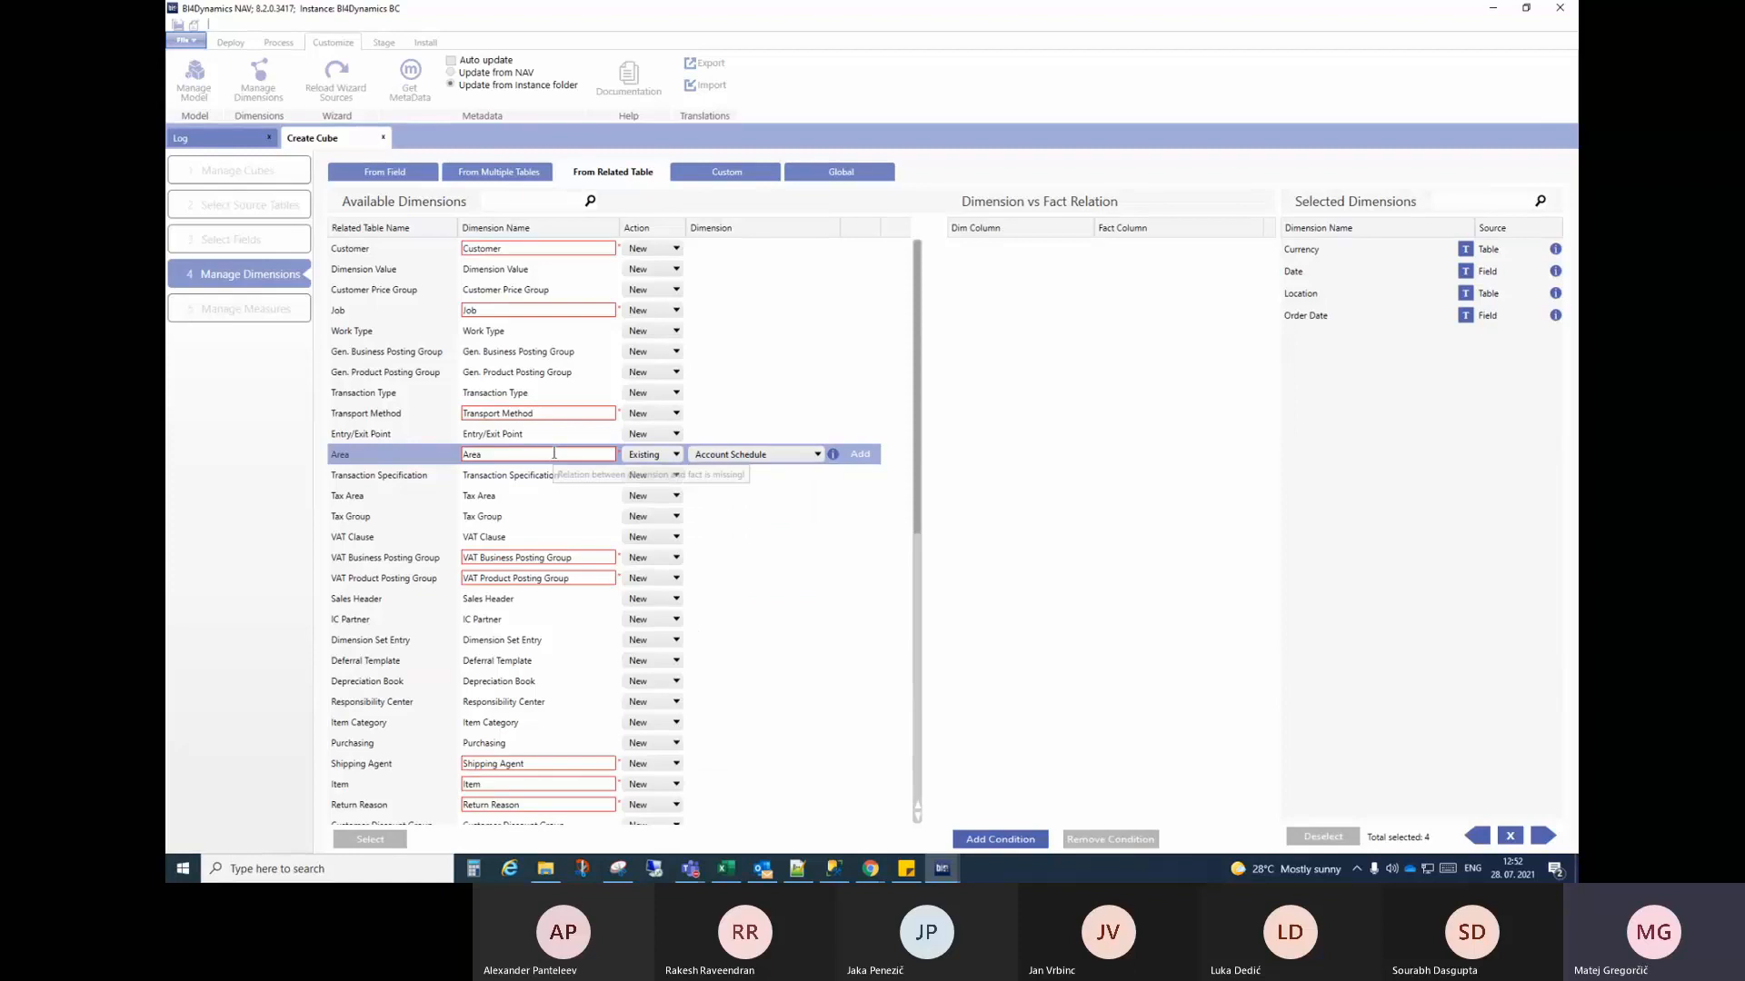
click(654, 457)
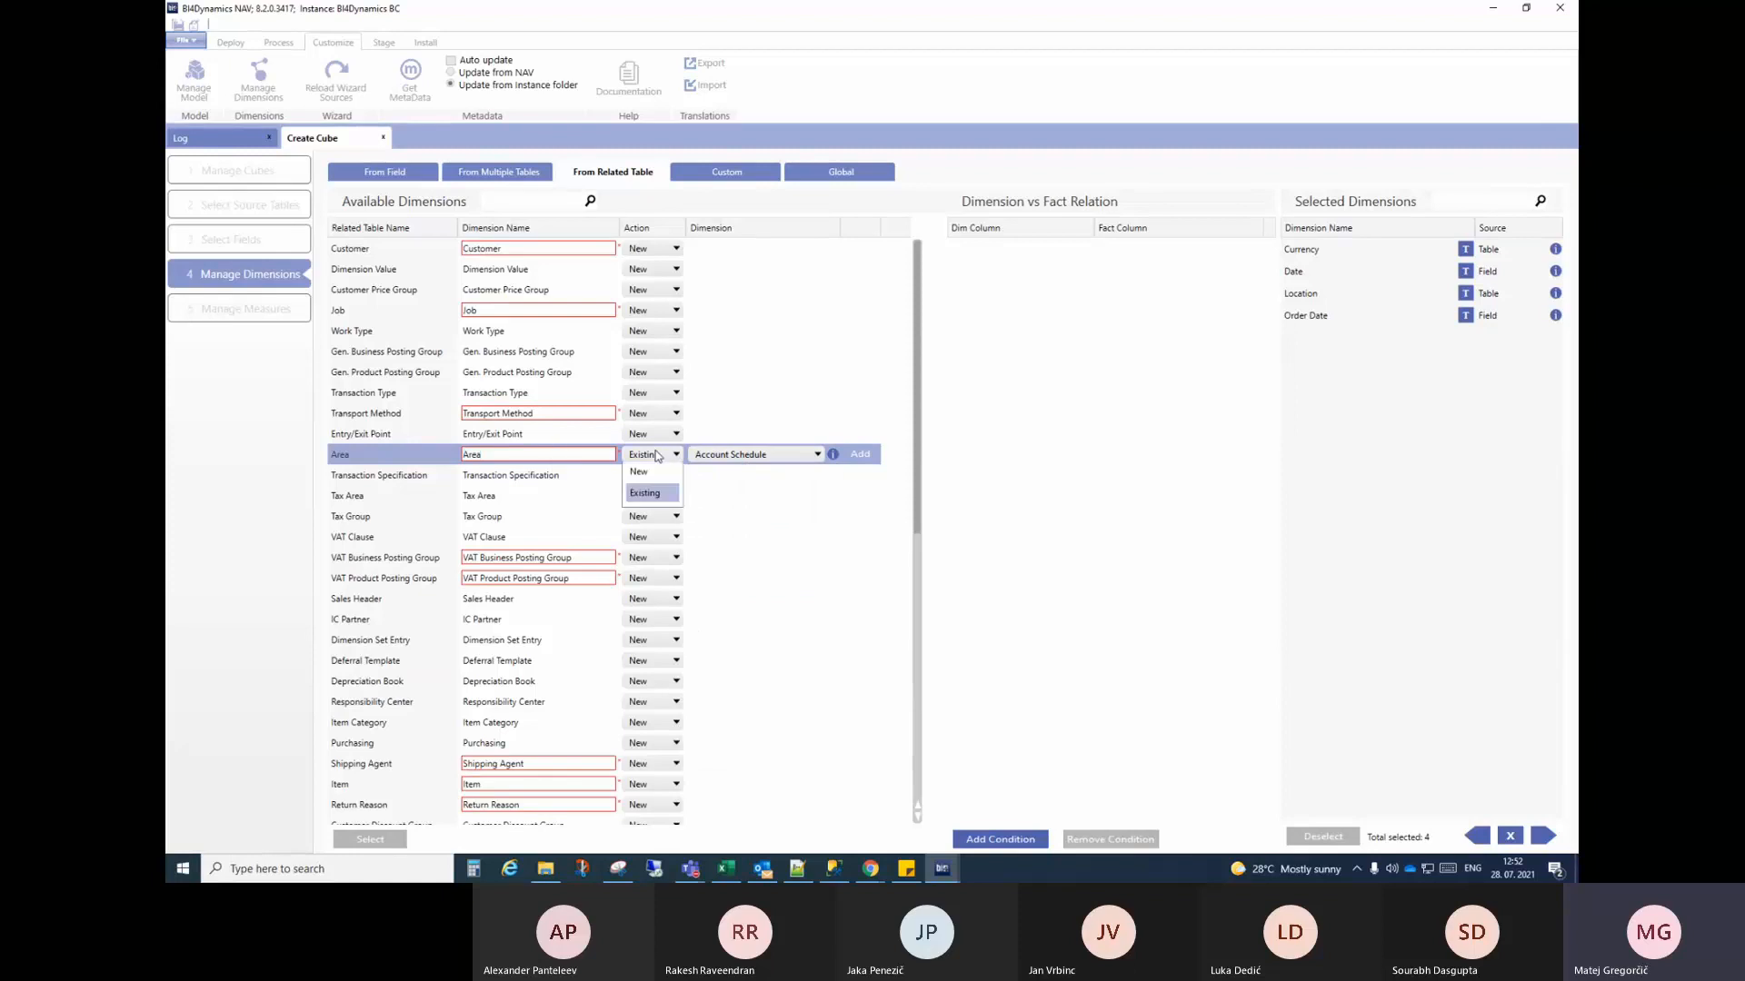
click(639, 478)
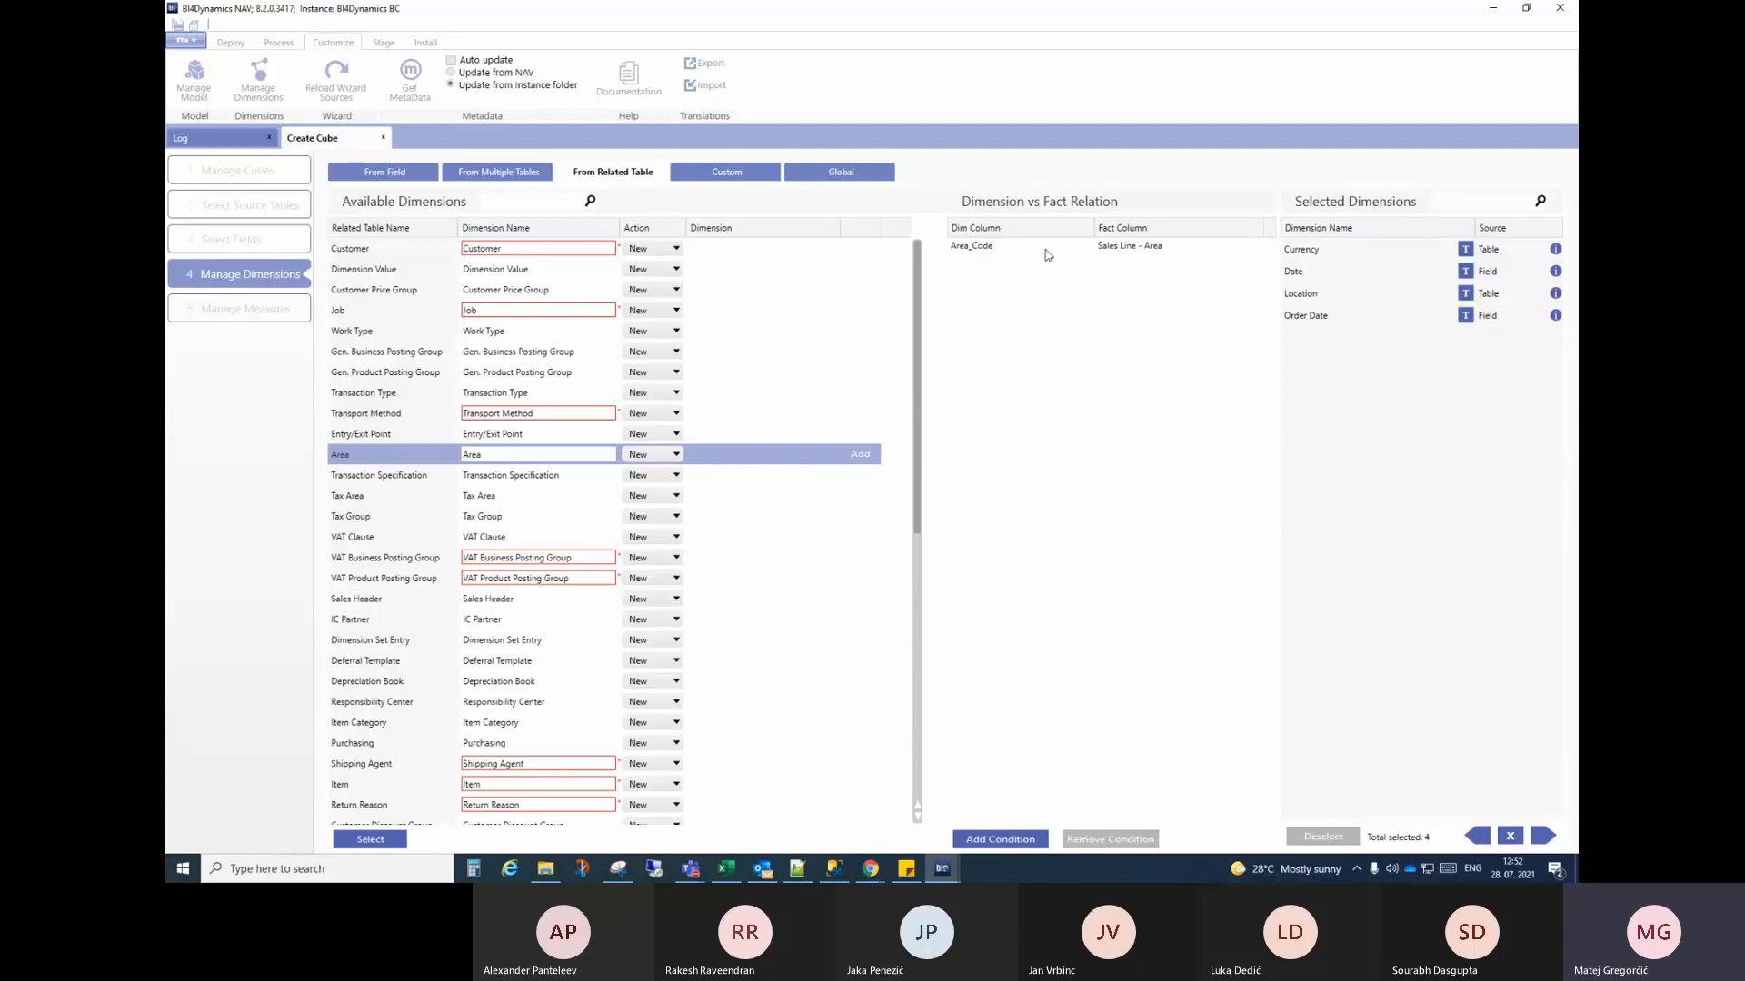
Step: Add Area as a new dimension, and review the selected dimensions and the remaining related tables
click(860, 455)
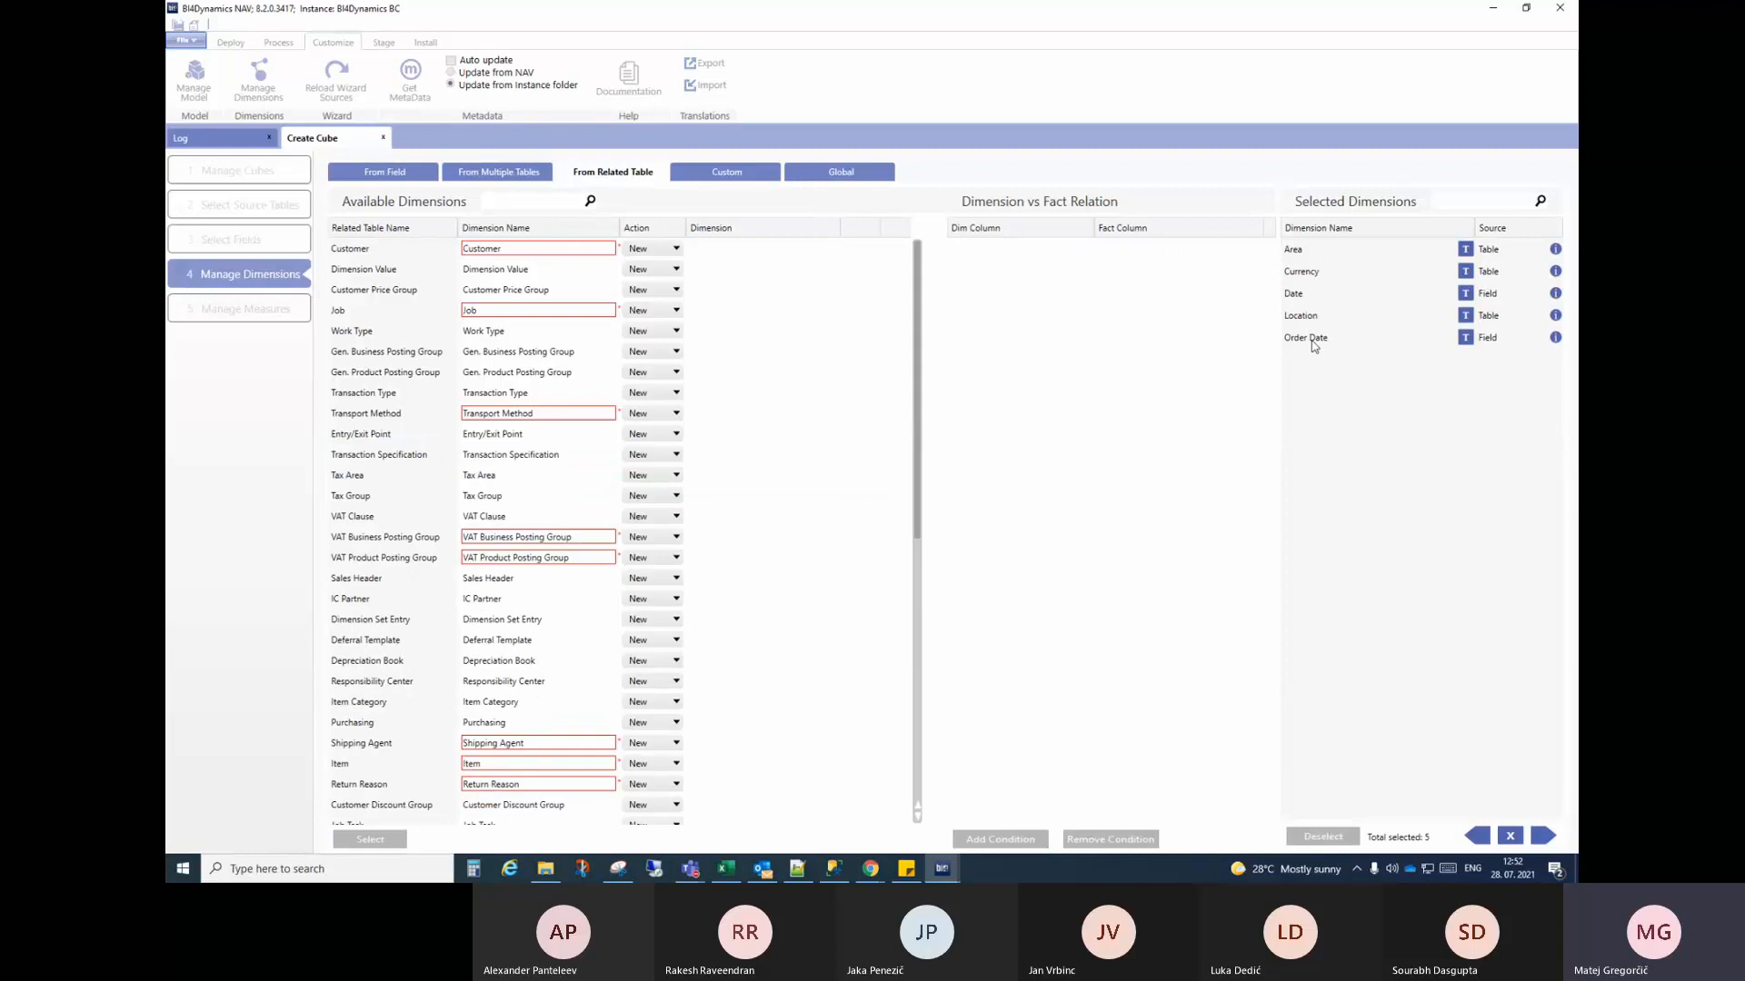
click(1338, 254)
click(1336, 273)
click(1333, 293)
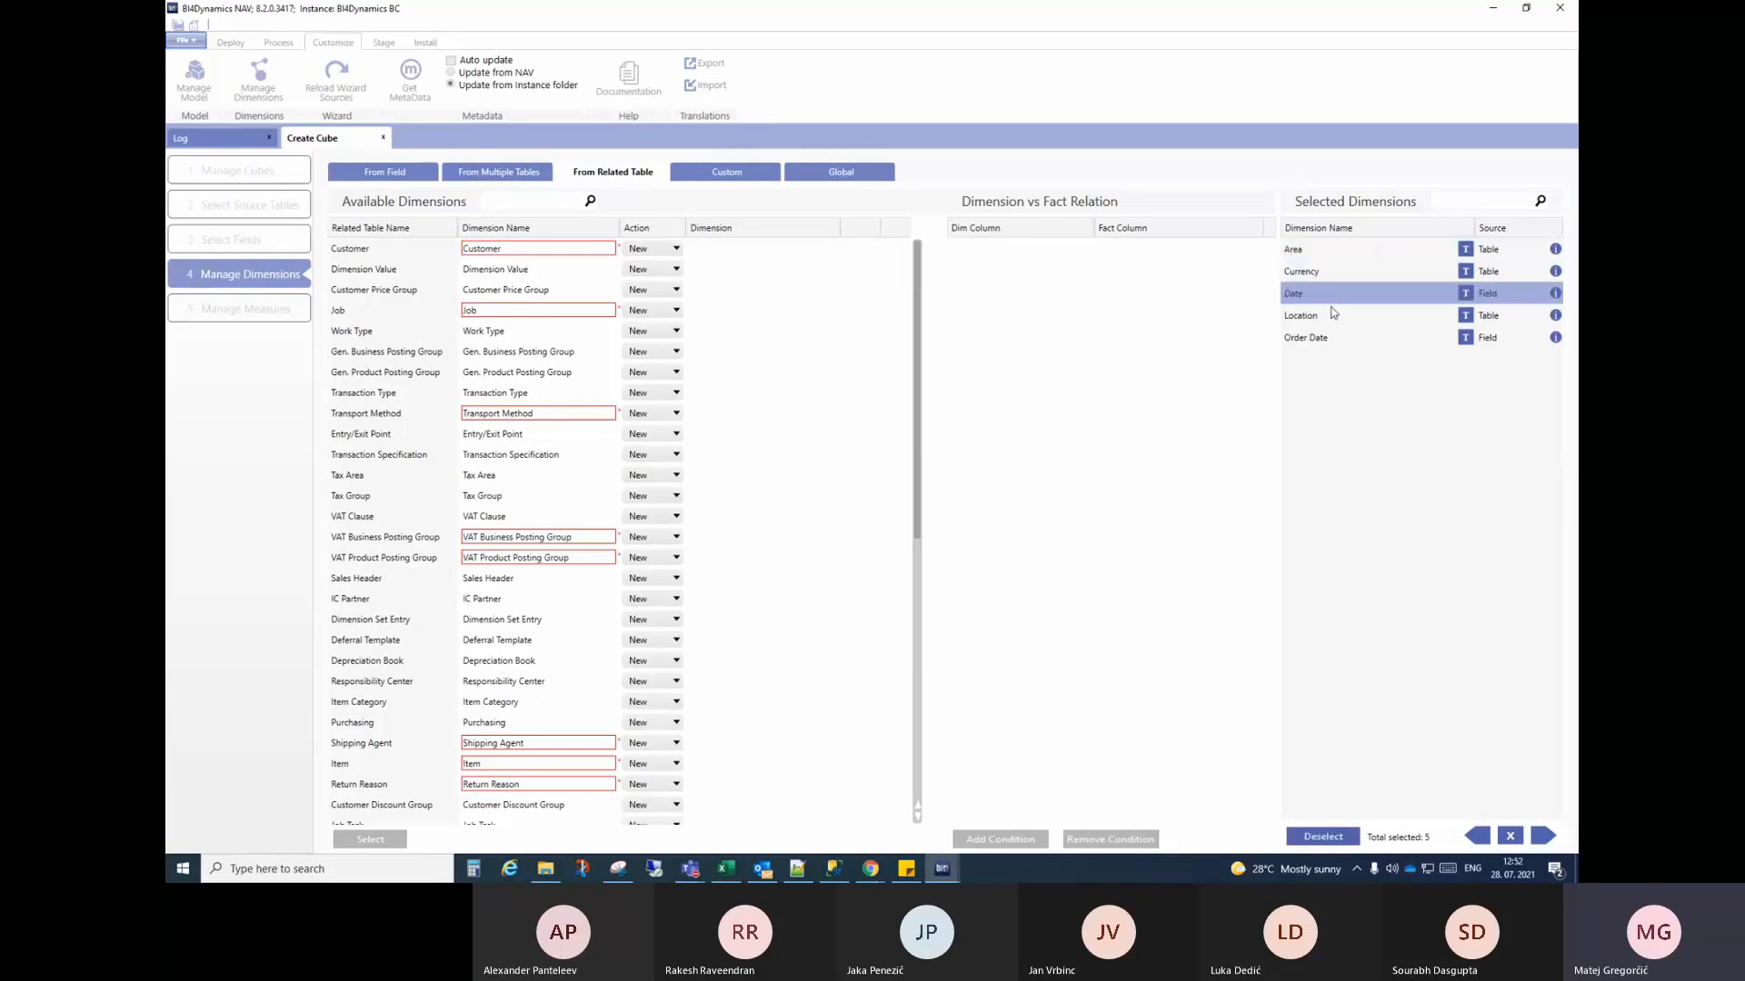
click(1331, 315)
click(1333, 338)
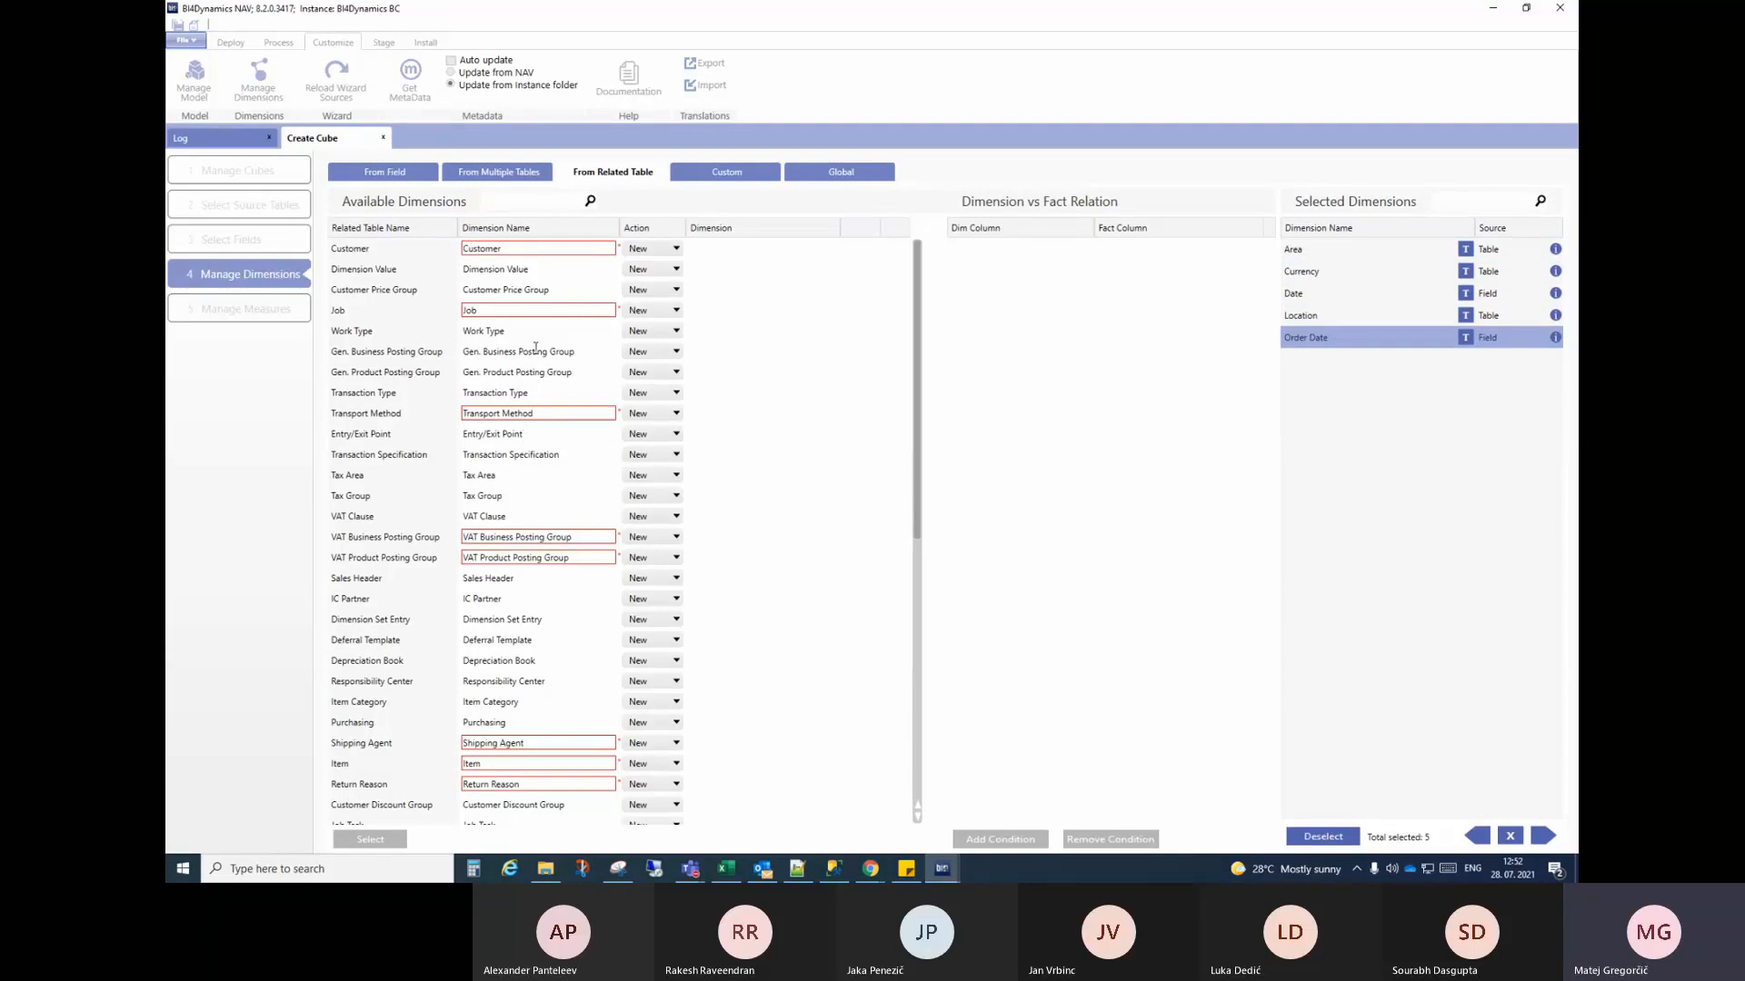
scroll(535, 348, down, 8)
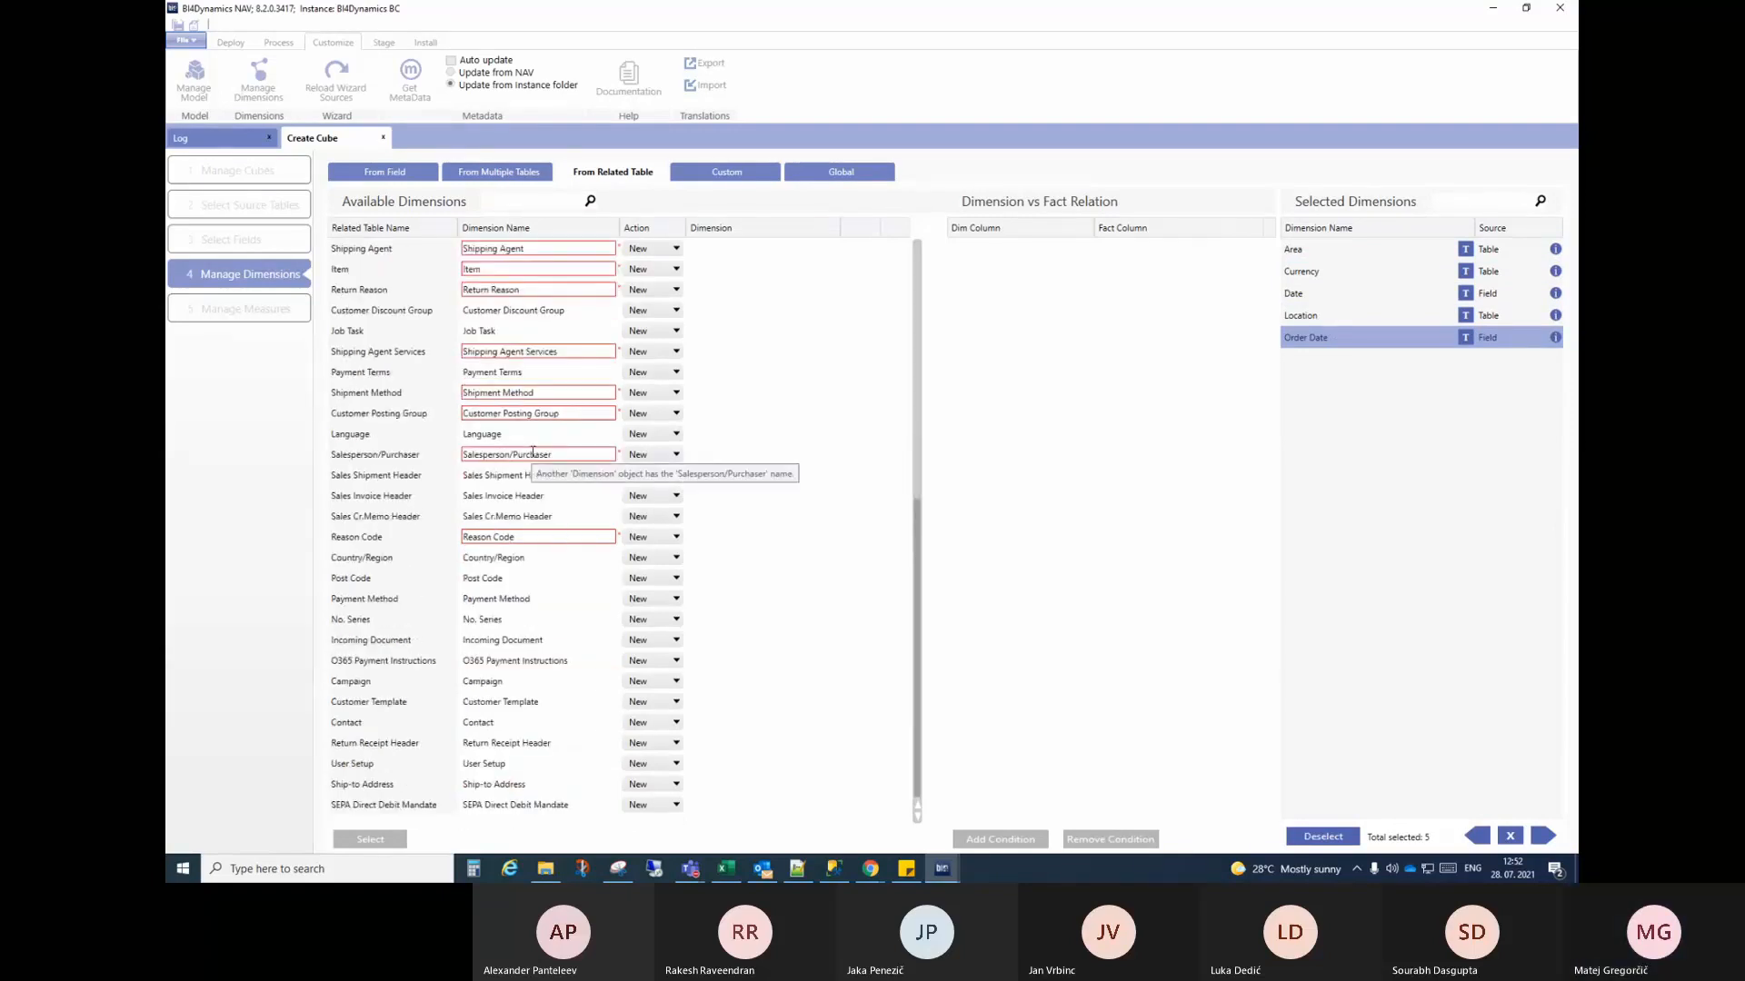
scroll(533, 452, up, 8)
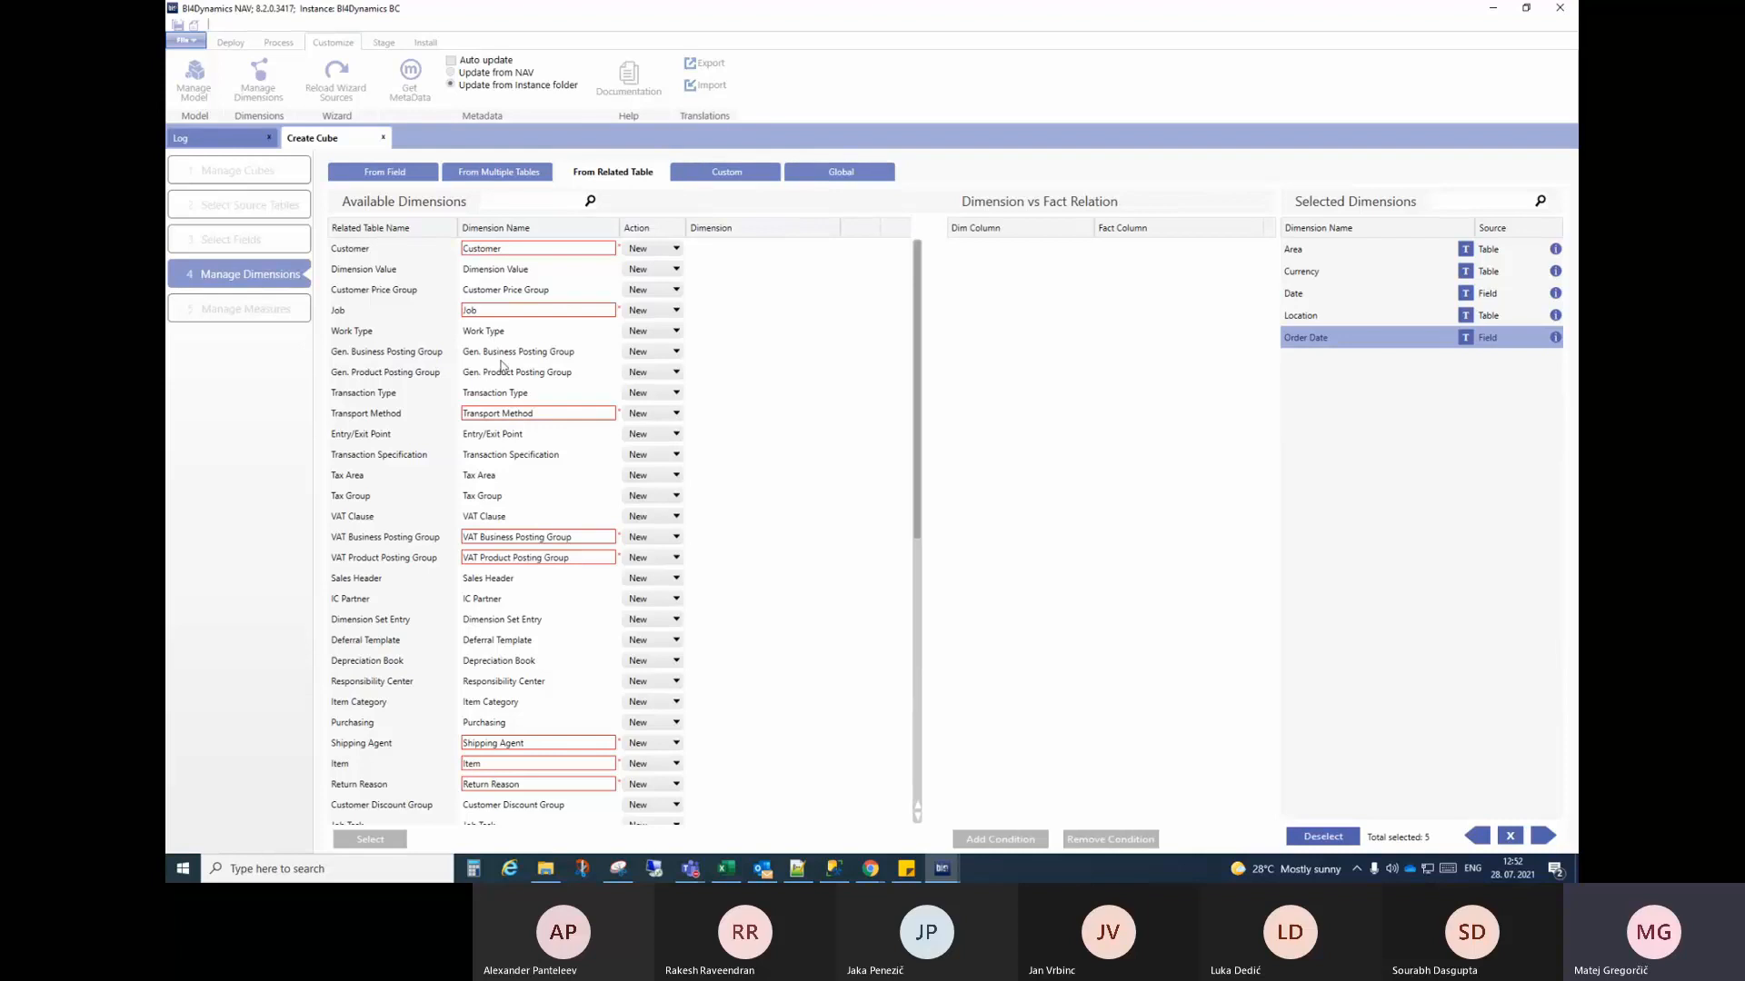
Step: Add a custom dimension based on the Item dimension
click(743, 175)
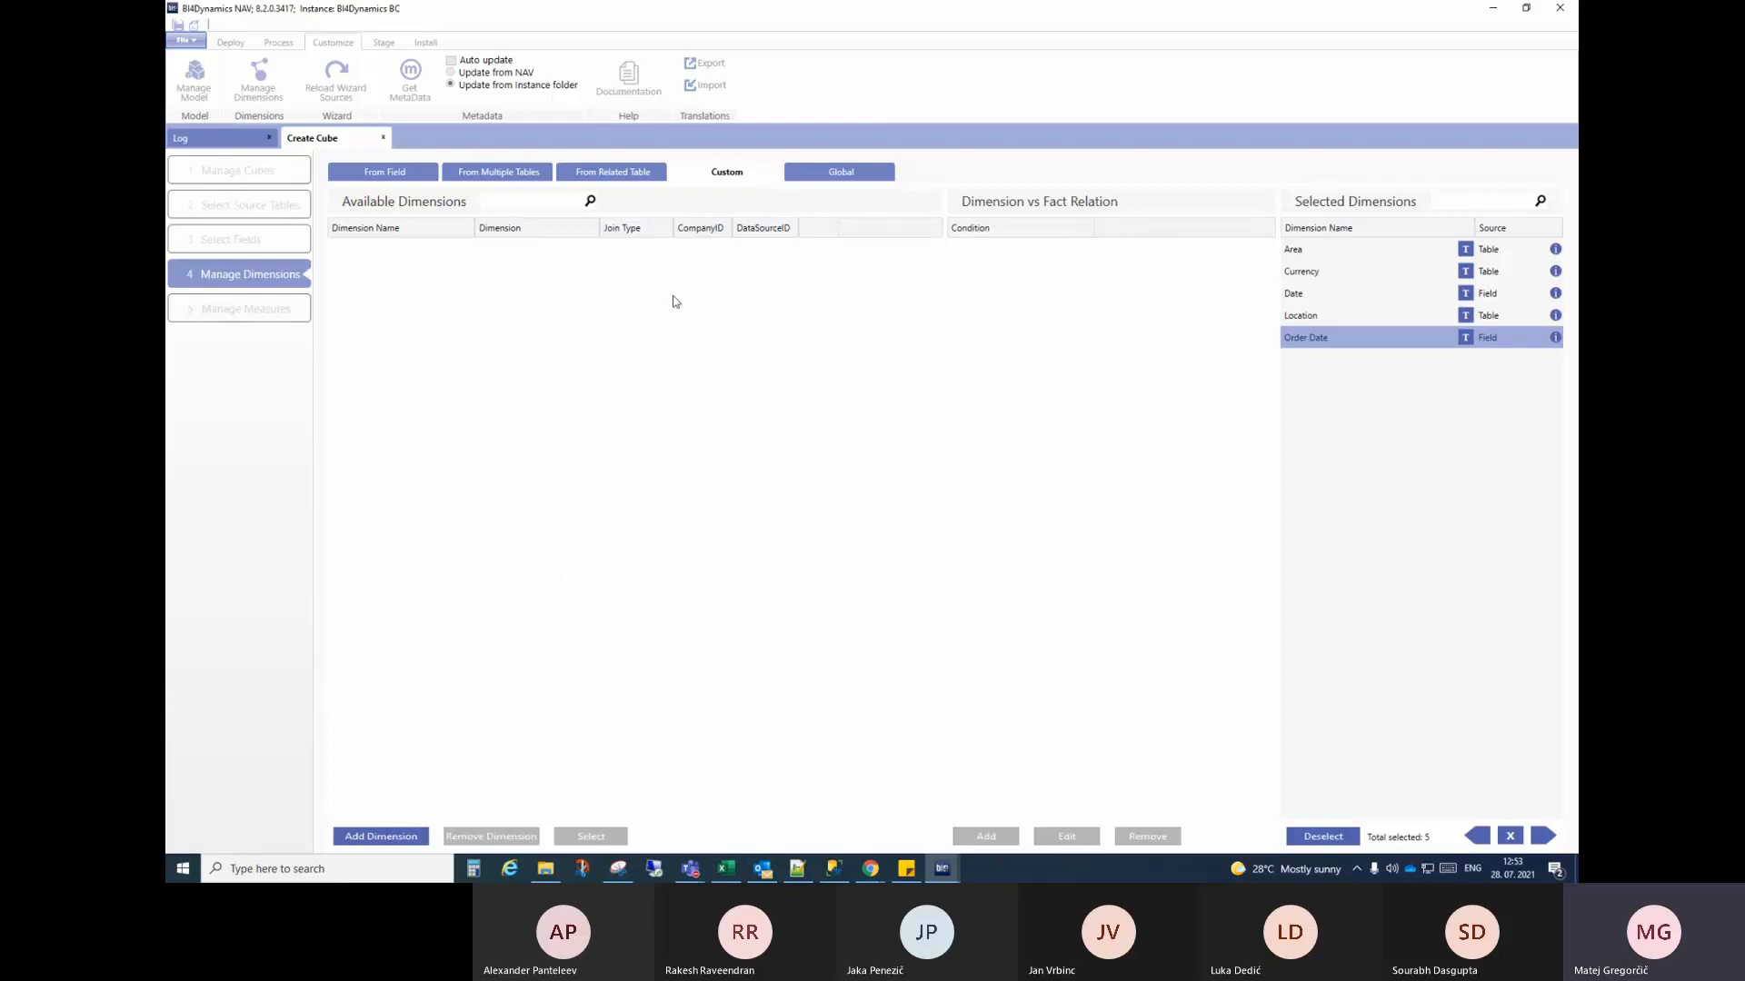
click(400, 838)
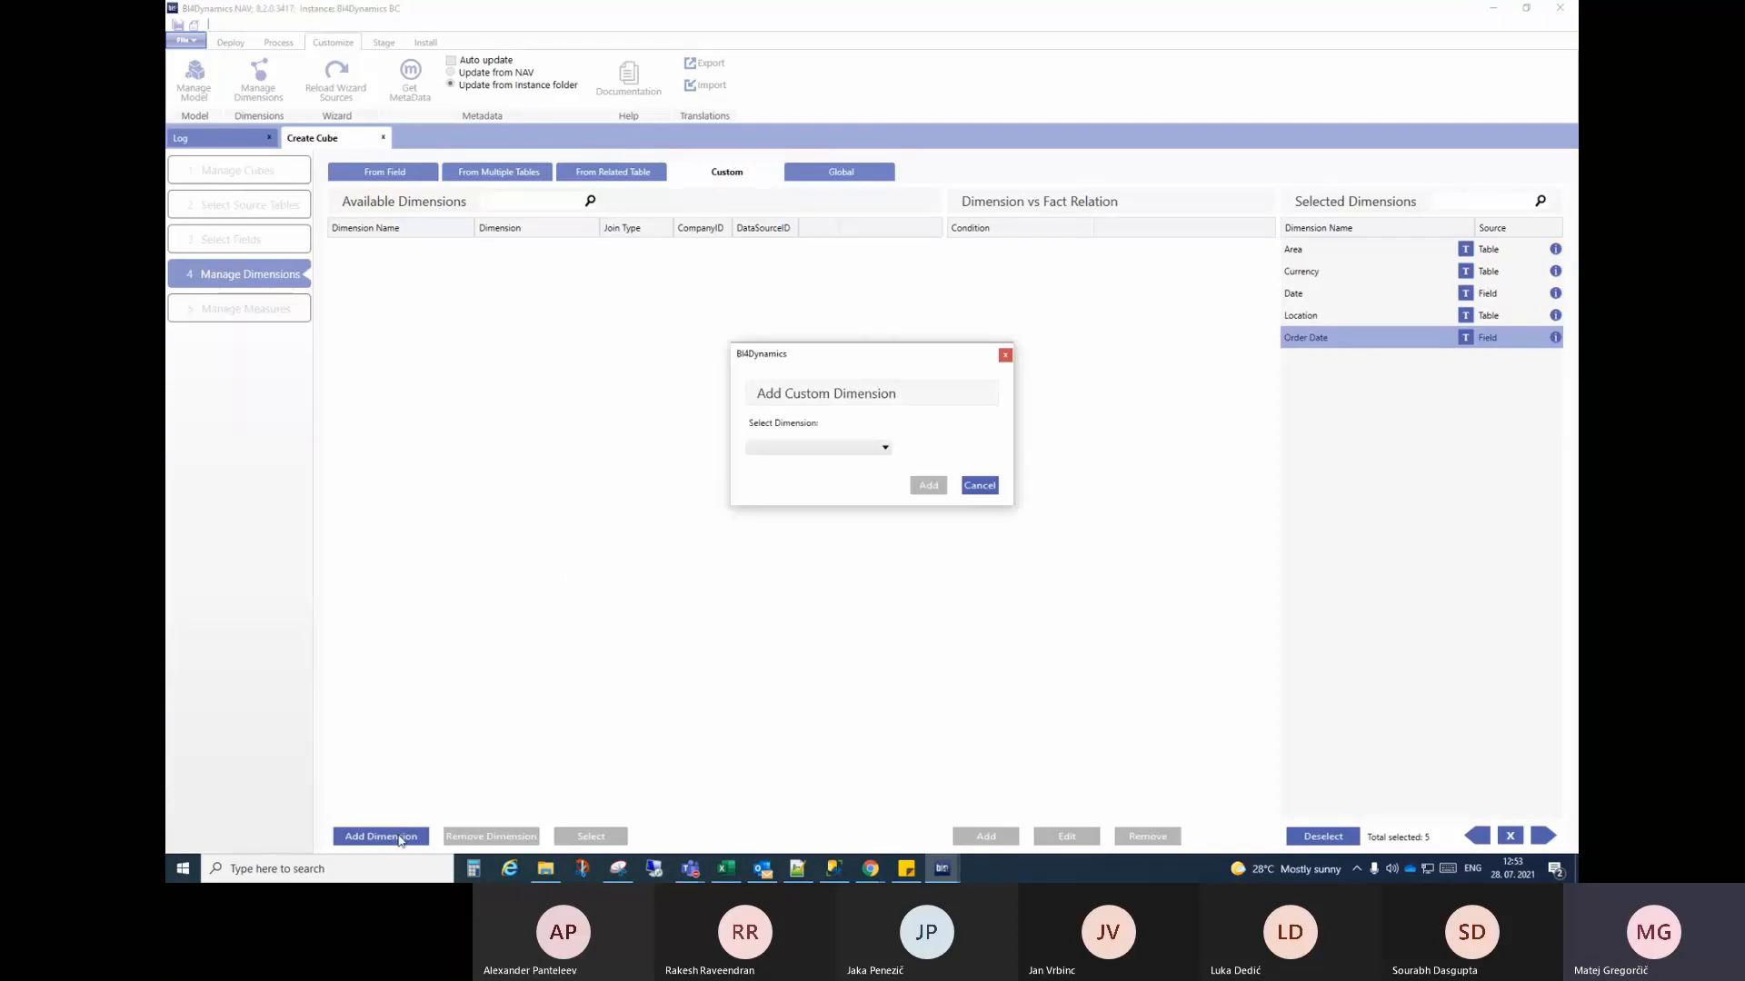
click(777, 449)
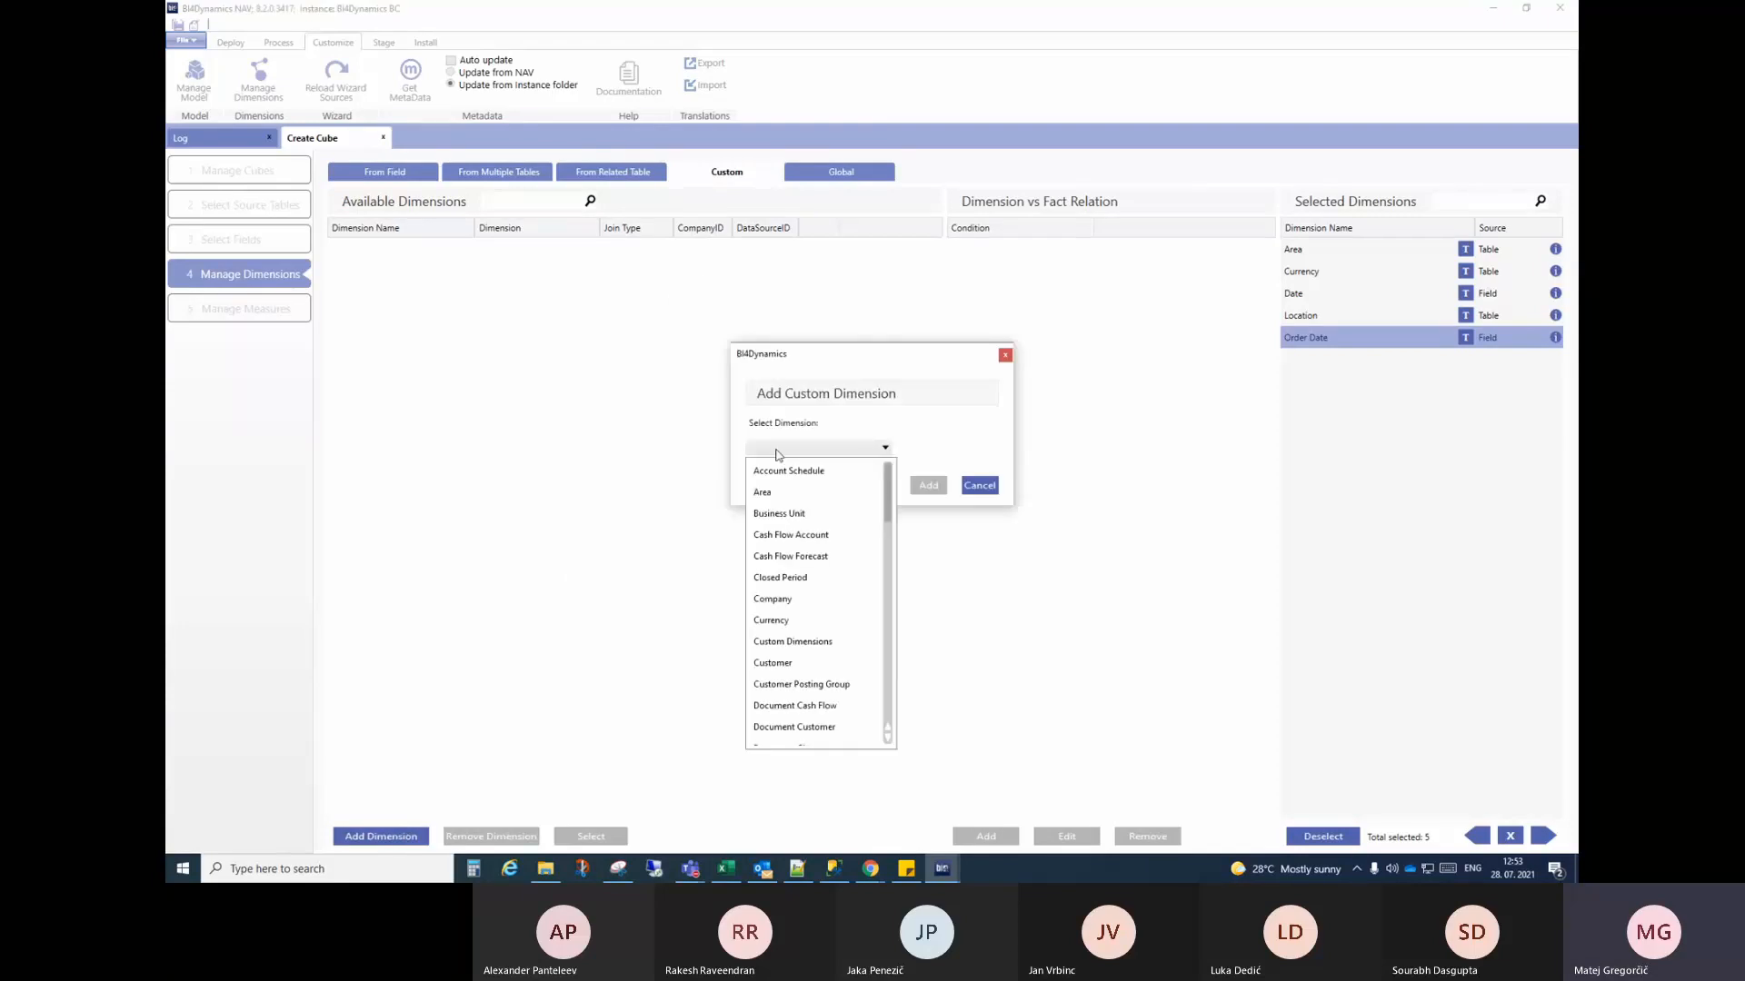
text(item)
key(Return)
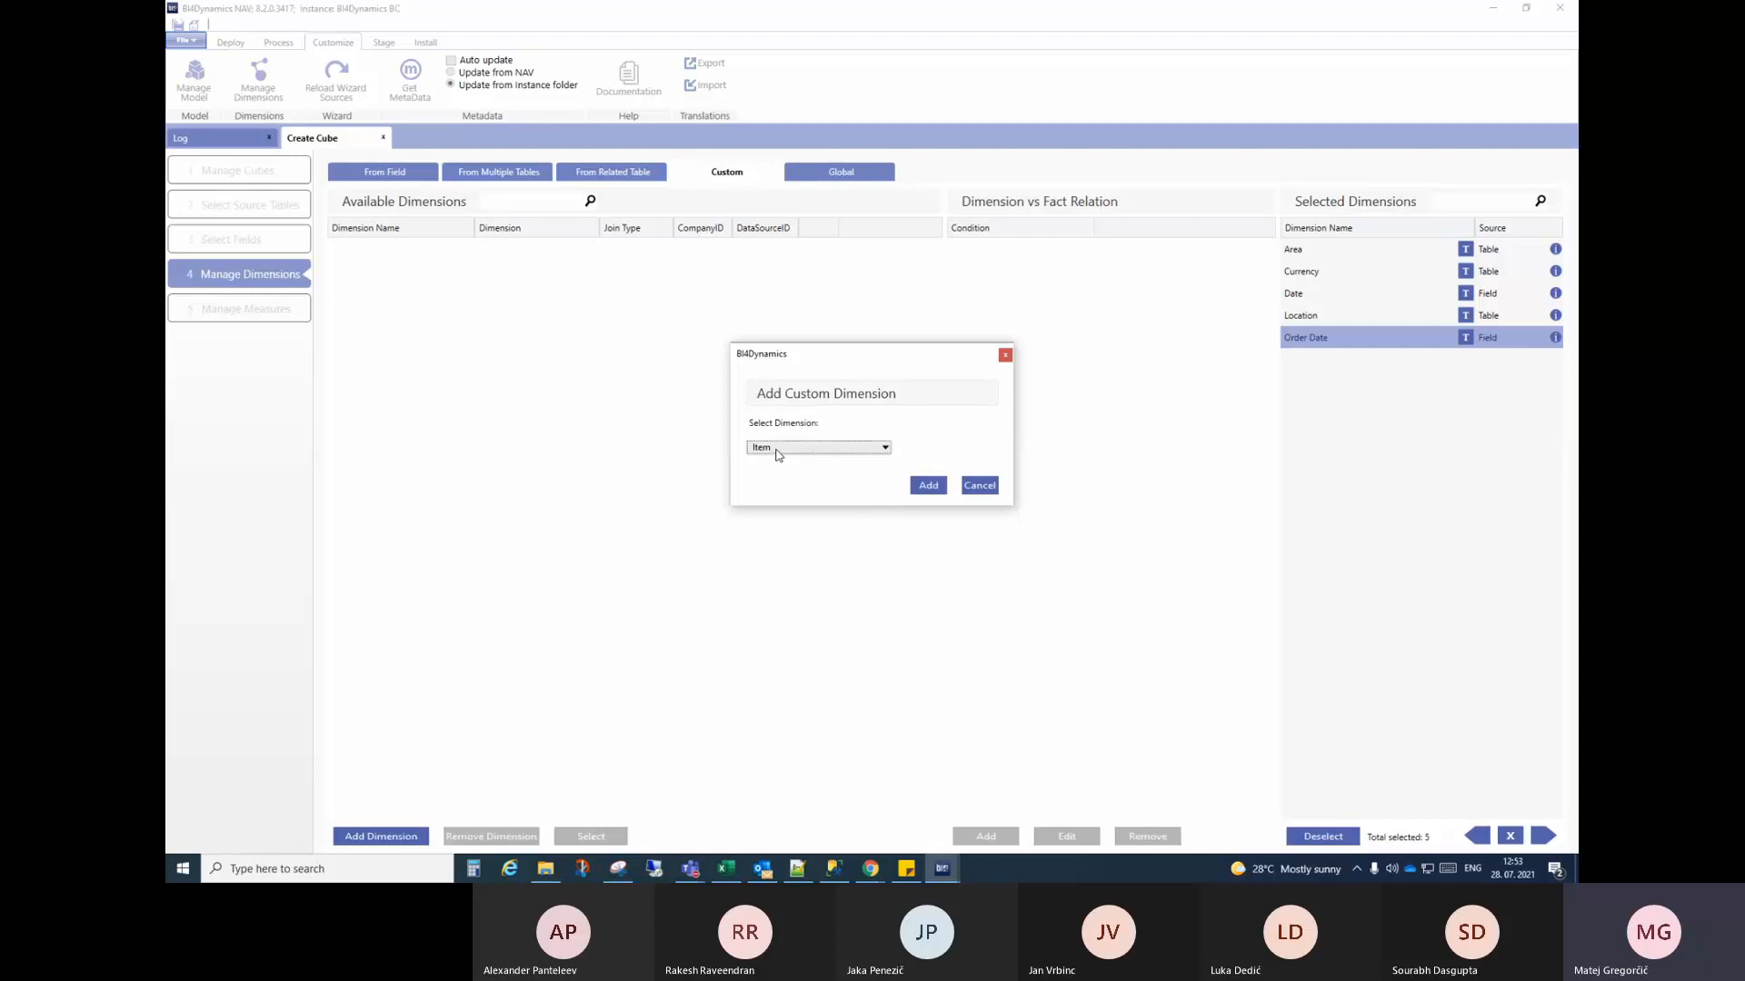
click(927, 486)
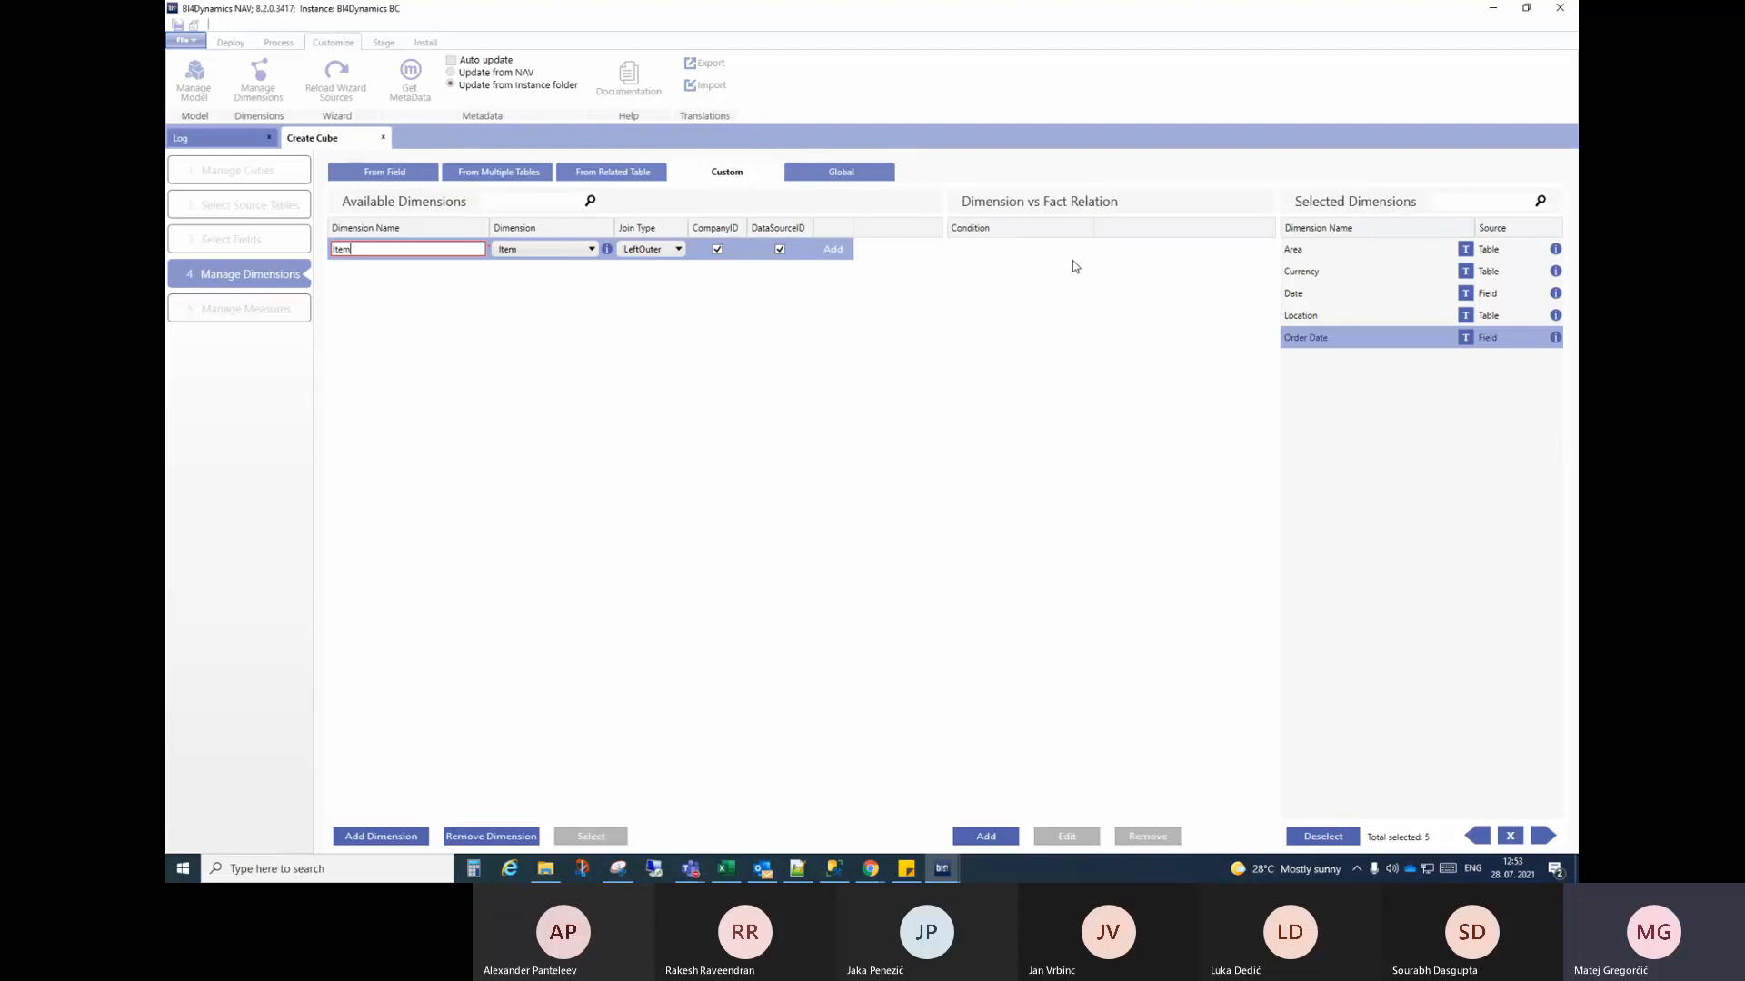
Step: Start a dimension-fact condition for Item and choose Item_No. as the dimension column
click(1003, 829)
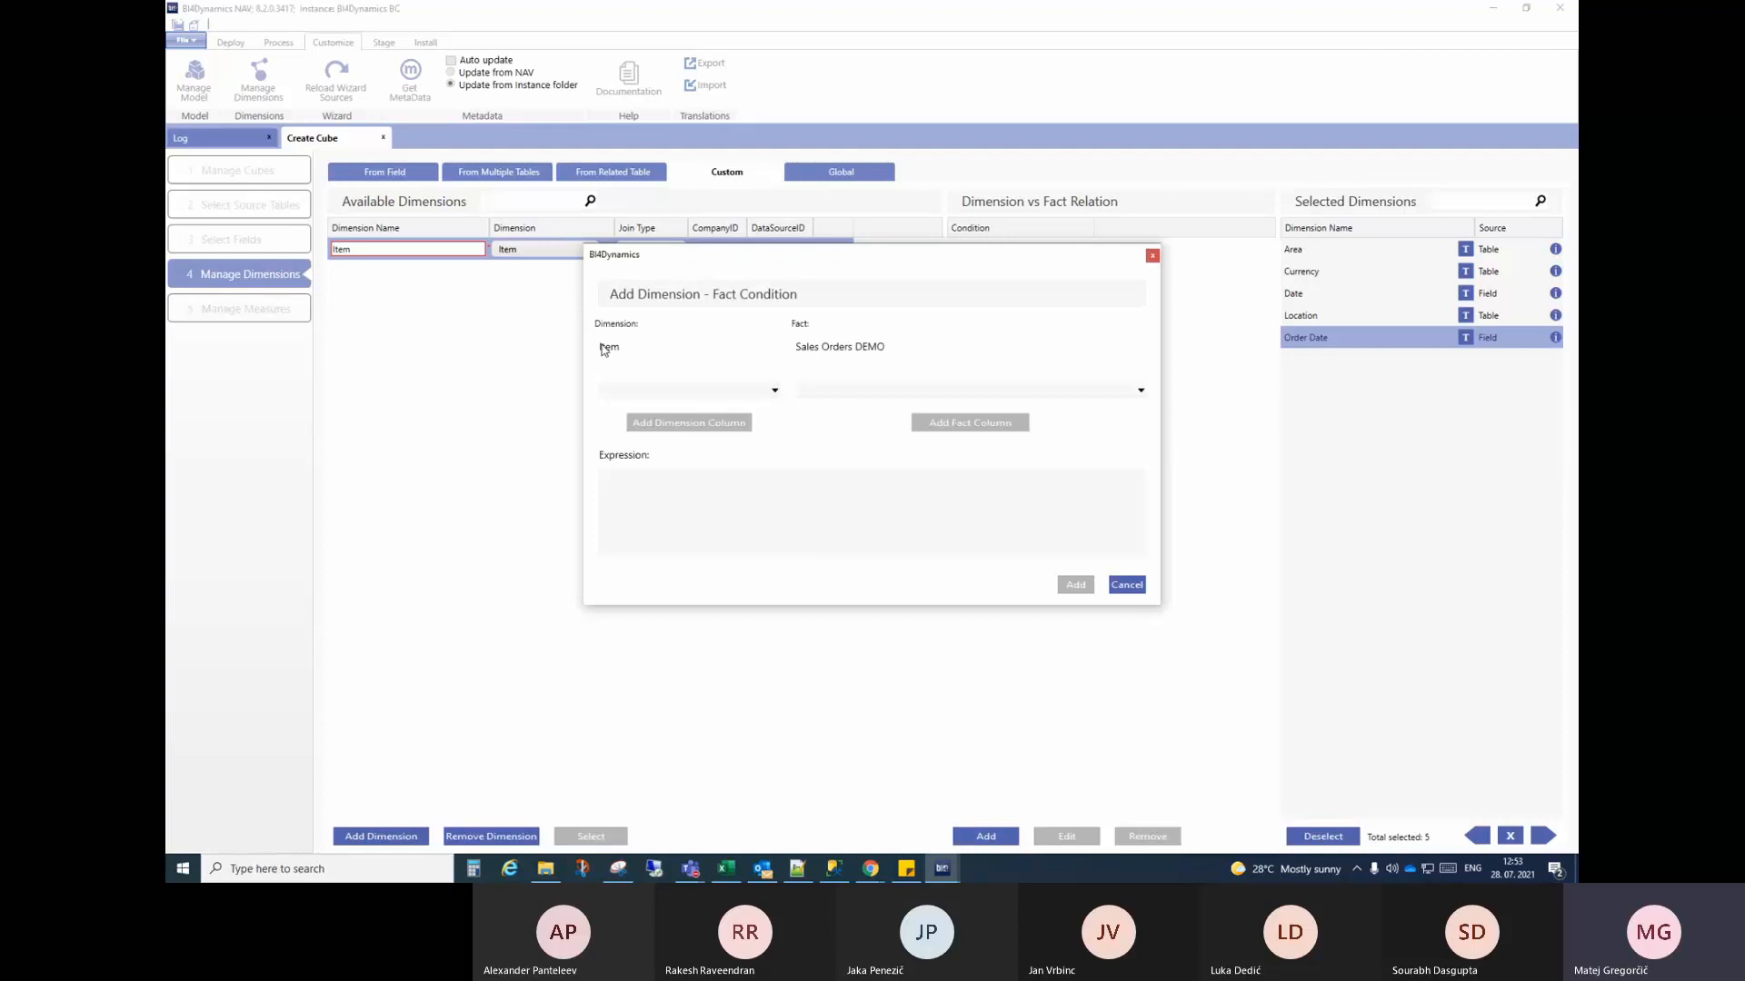
click(656, 398)
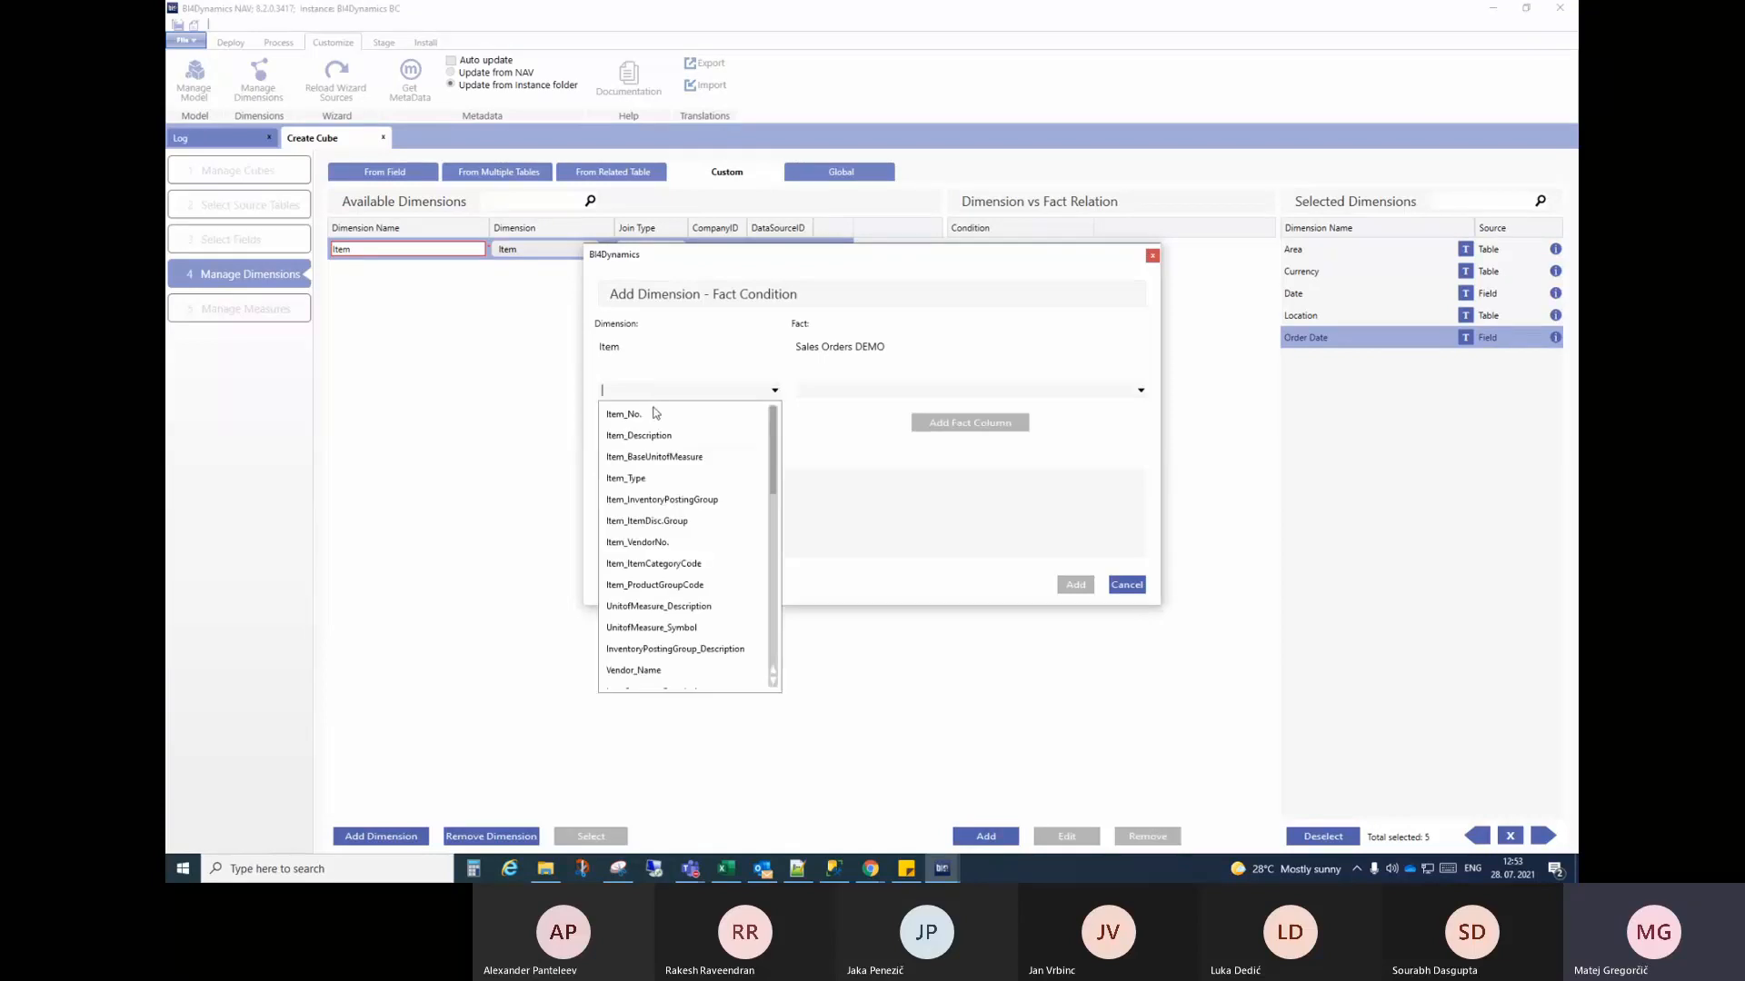
click(653, 406)
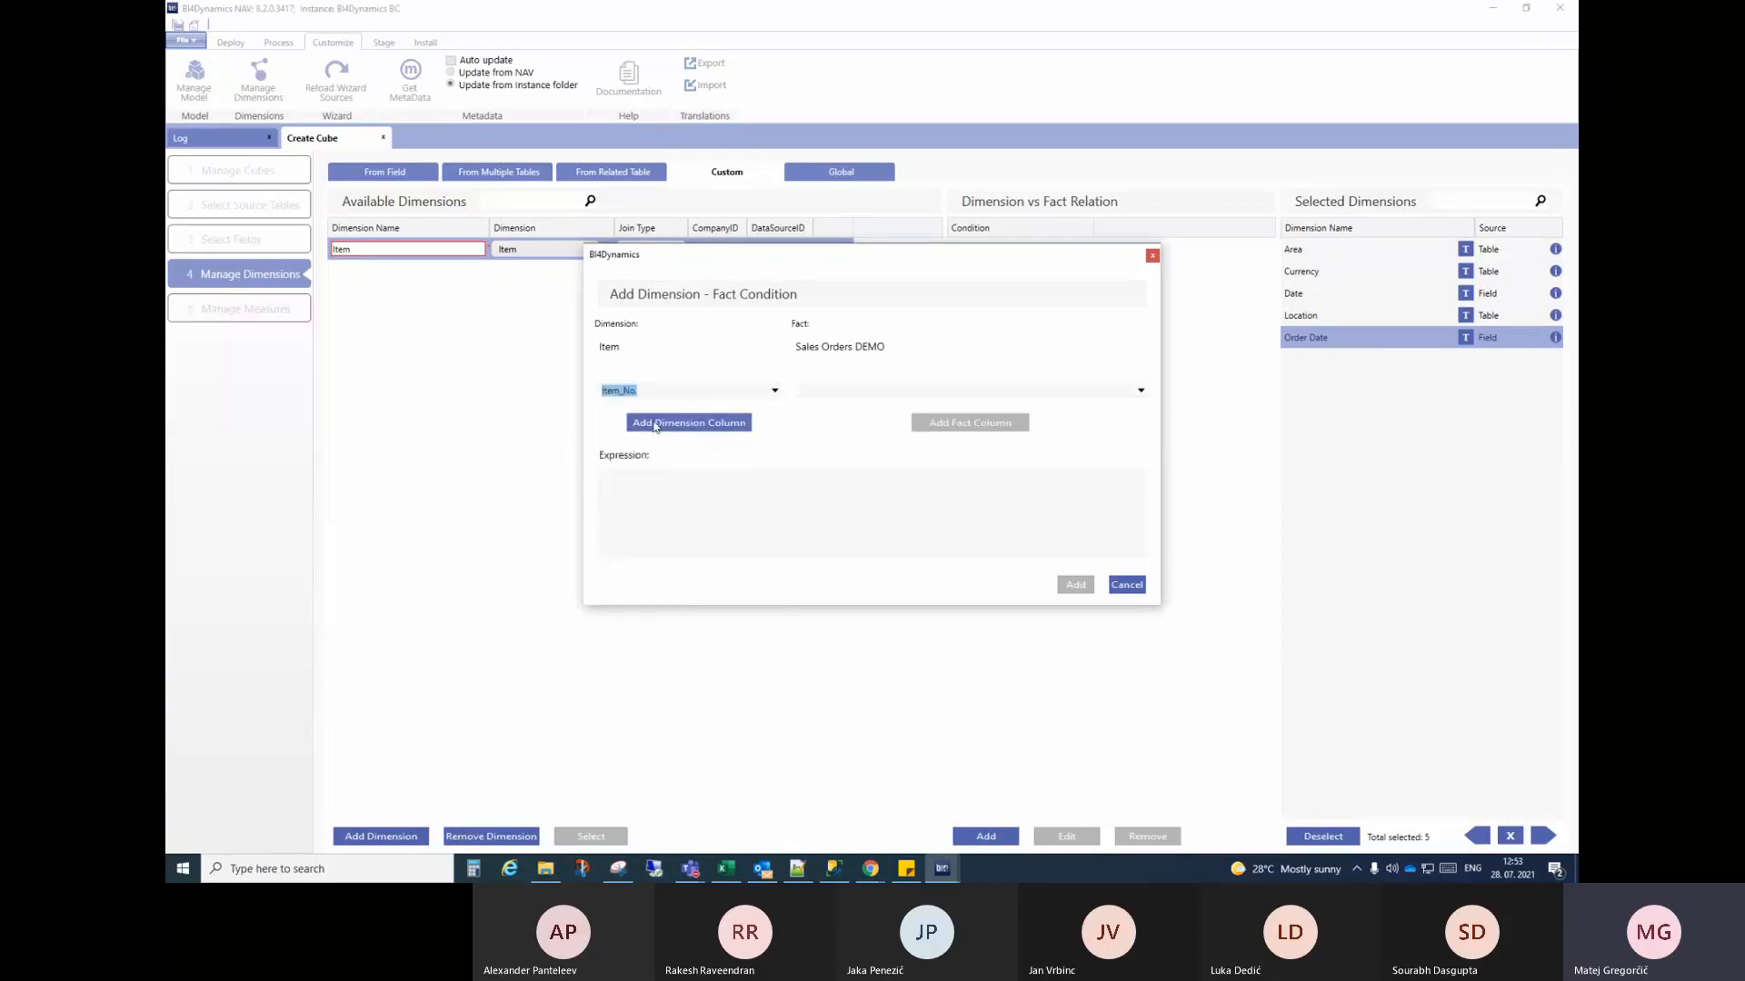
Step: Start the Item condition expression with the Item_No. dimension column followed by an equals sign, and open the fact column choices
click(655, 423)
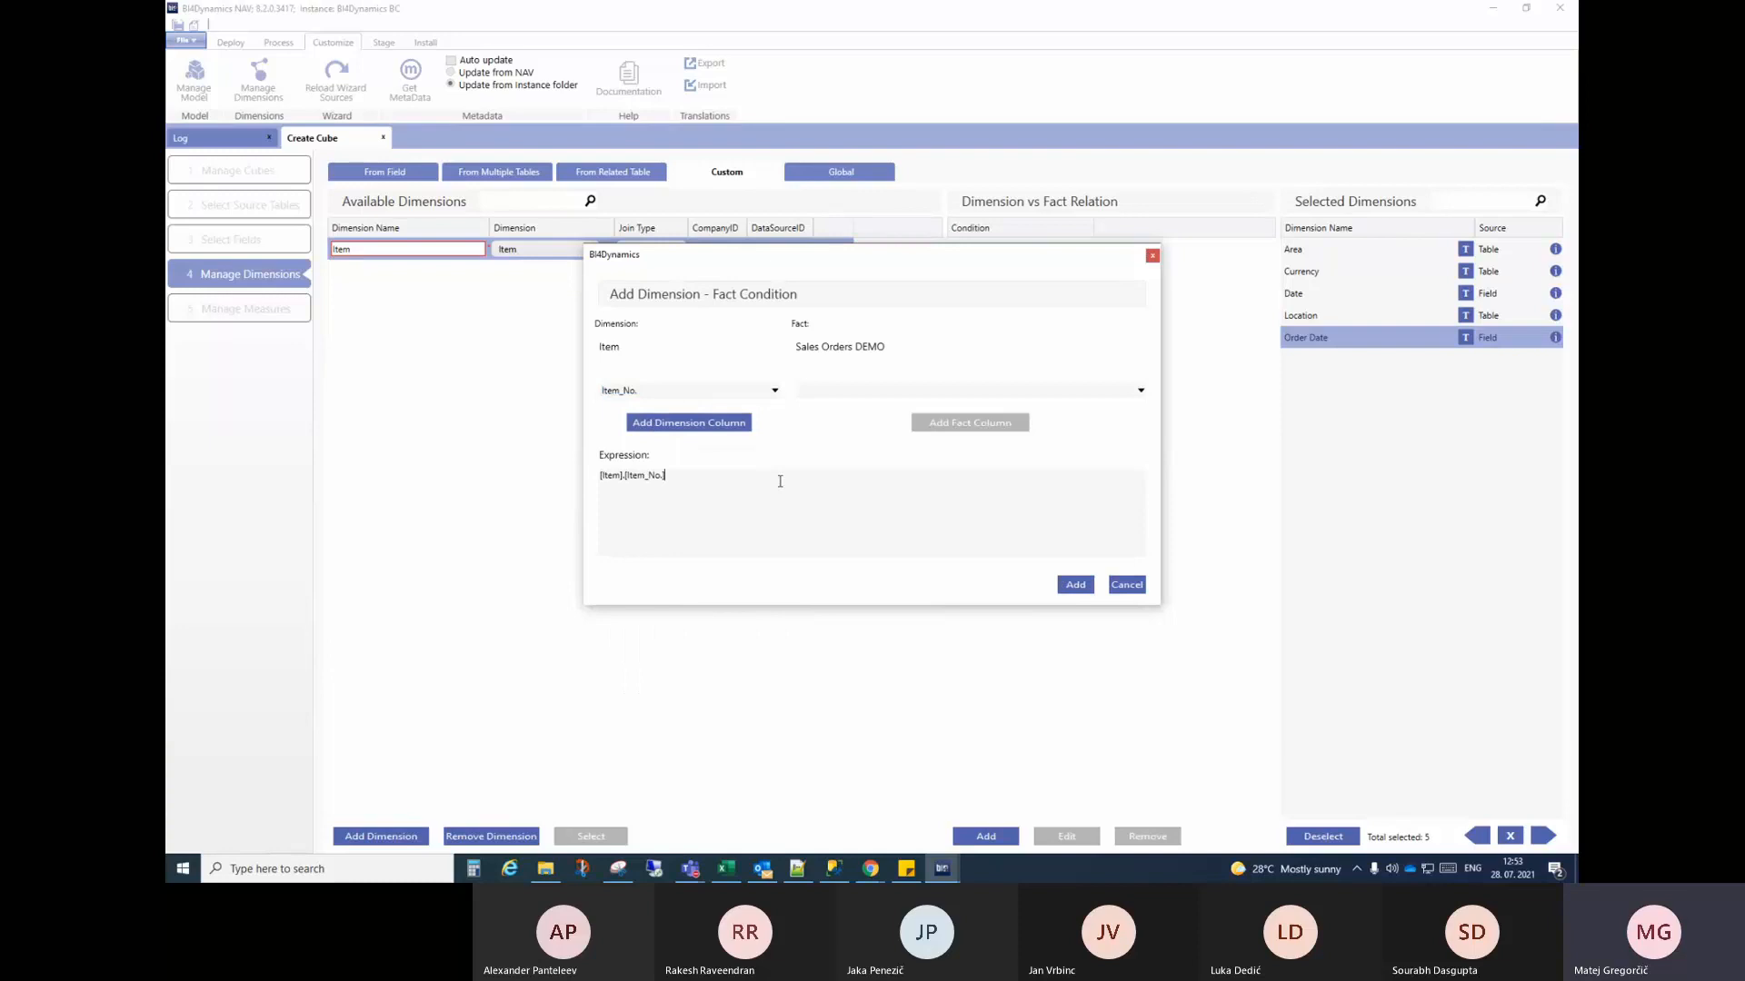
text(=)
click(875, 393)
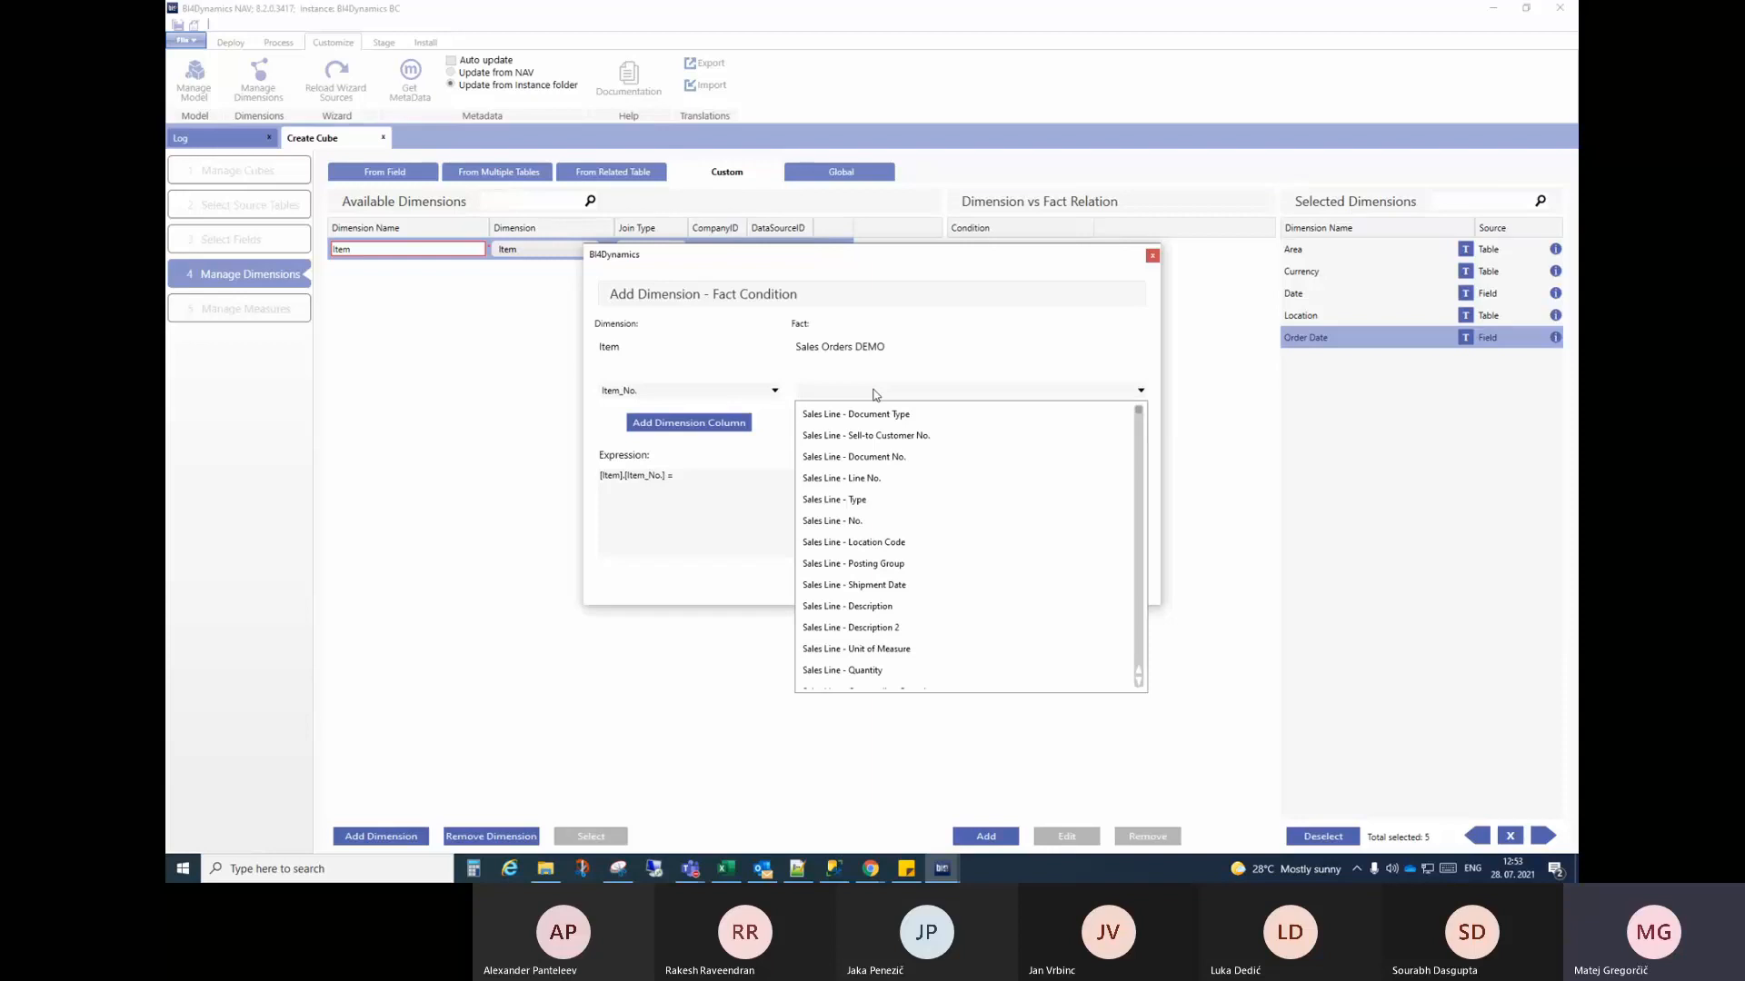
Step: Switch to SQL Server Management Studio, examine the No column in the sales line query results, and return to BI4Dynamics
click(834, 868)
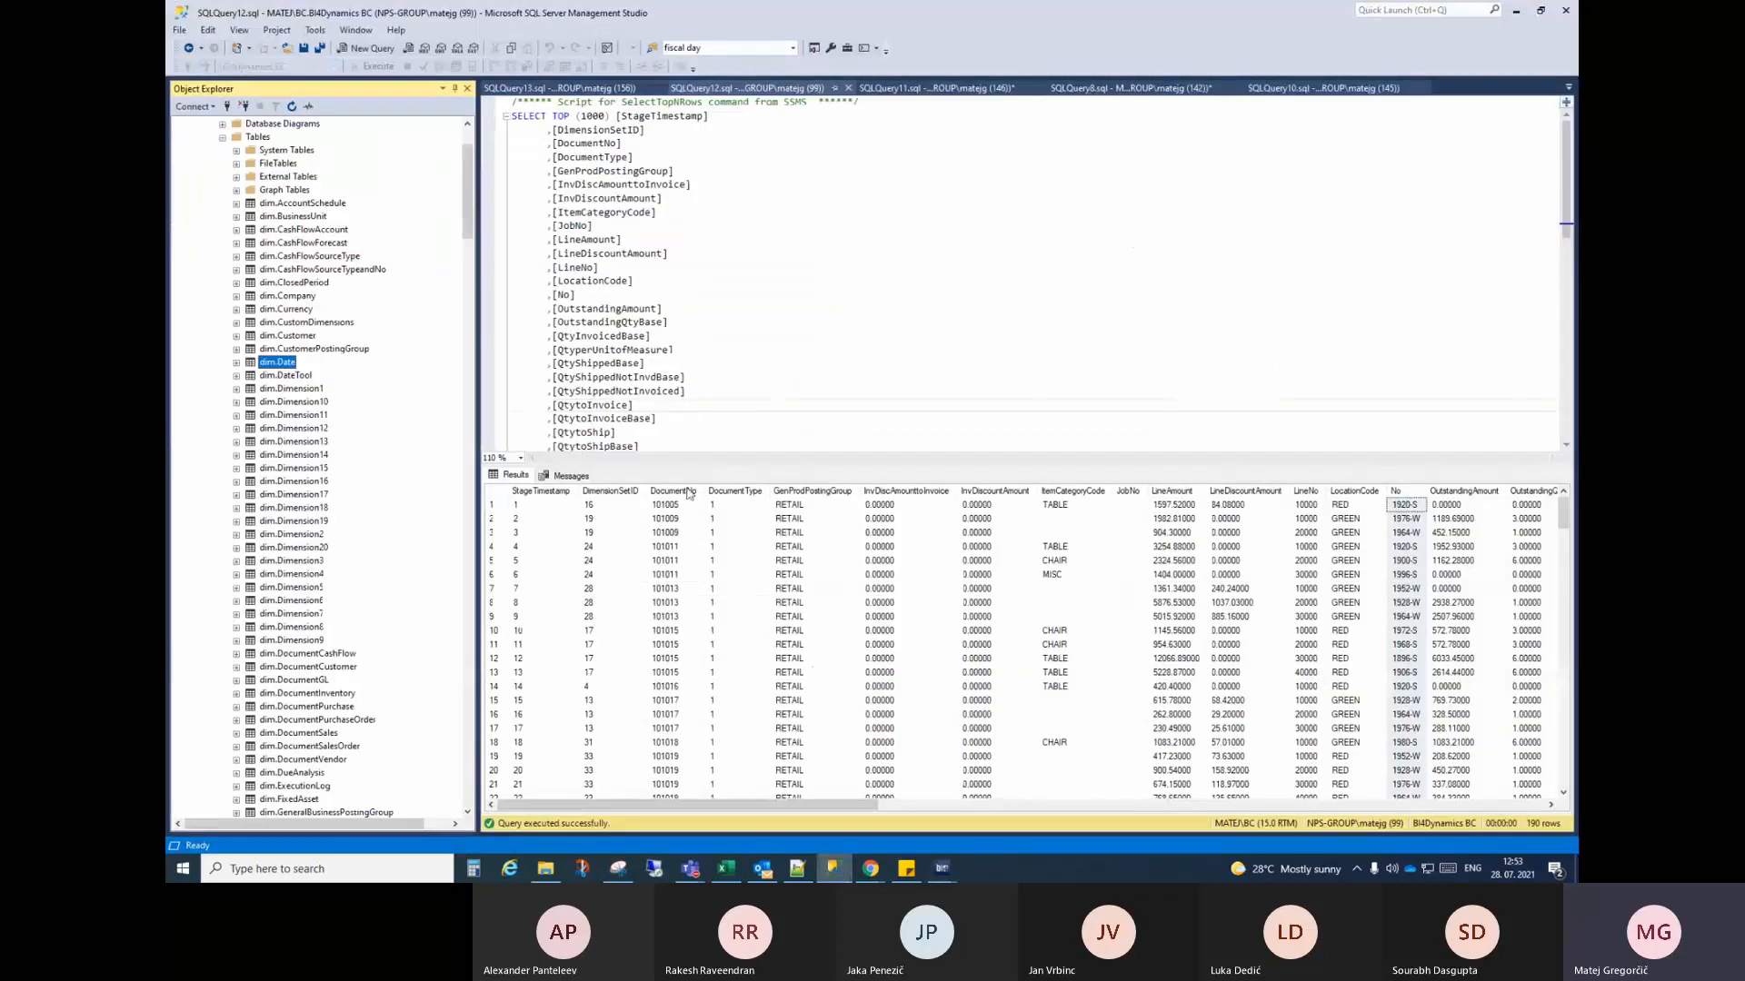
click(1409, 496)
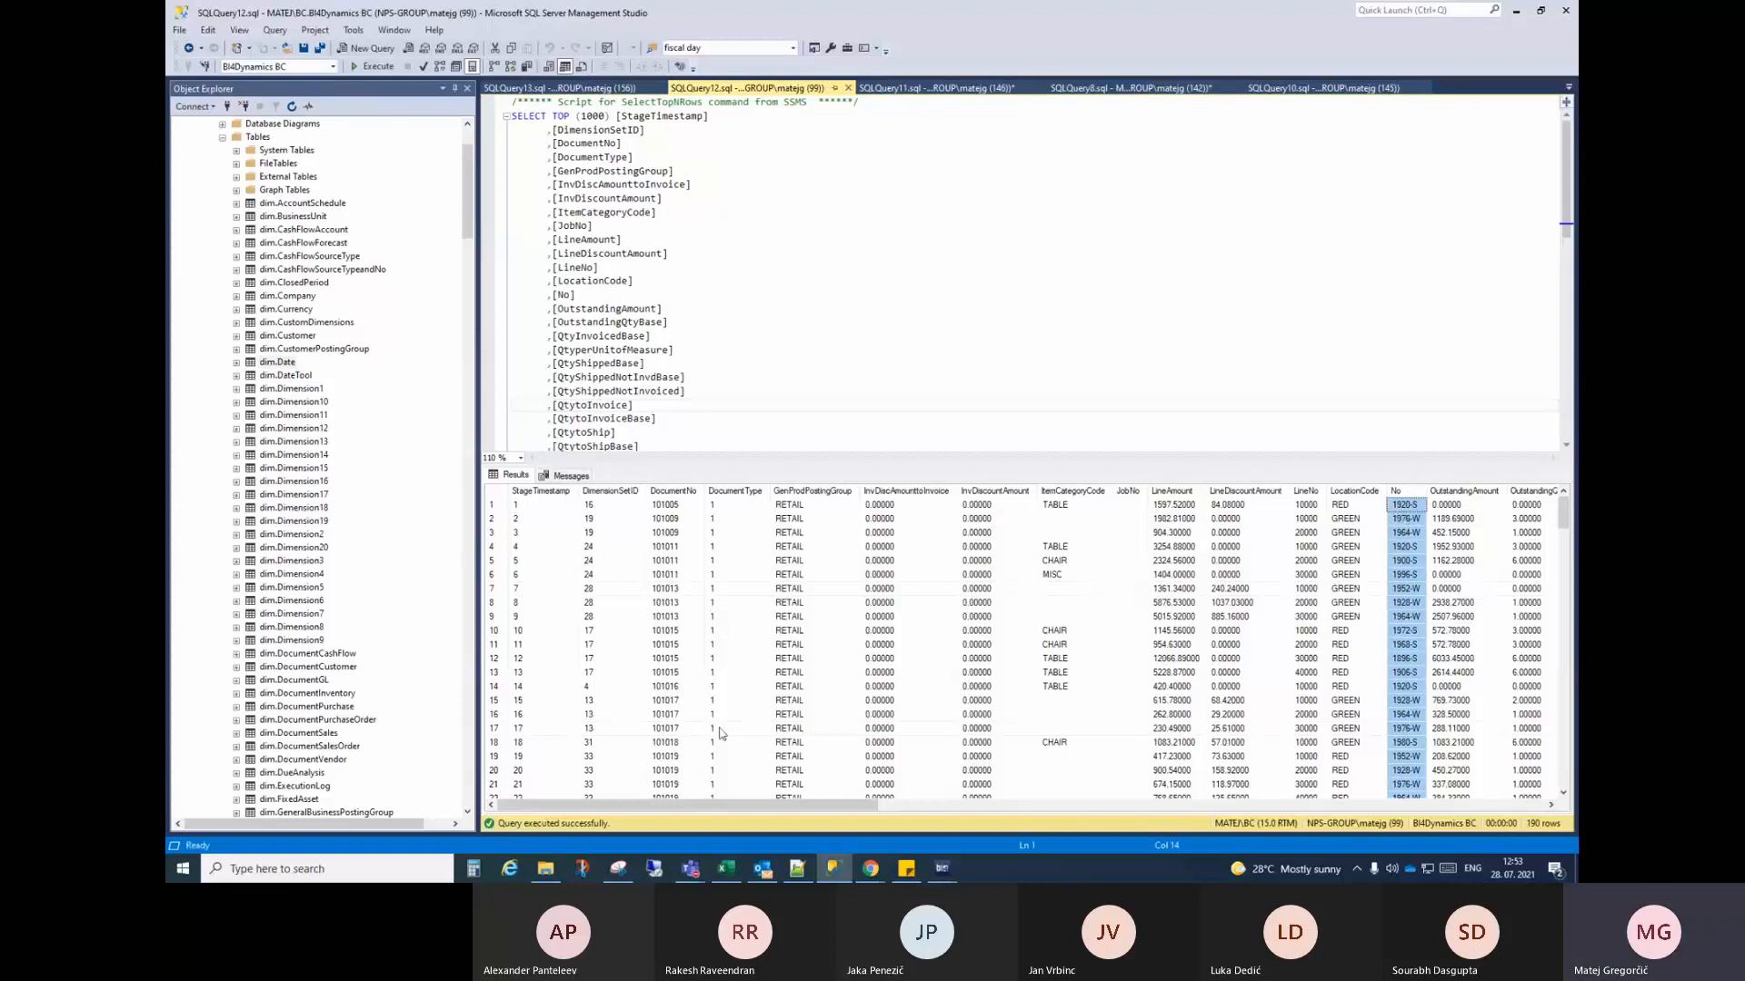
click(942, 869)
click(1062, 808)
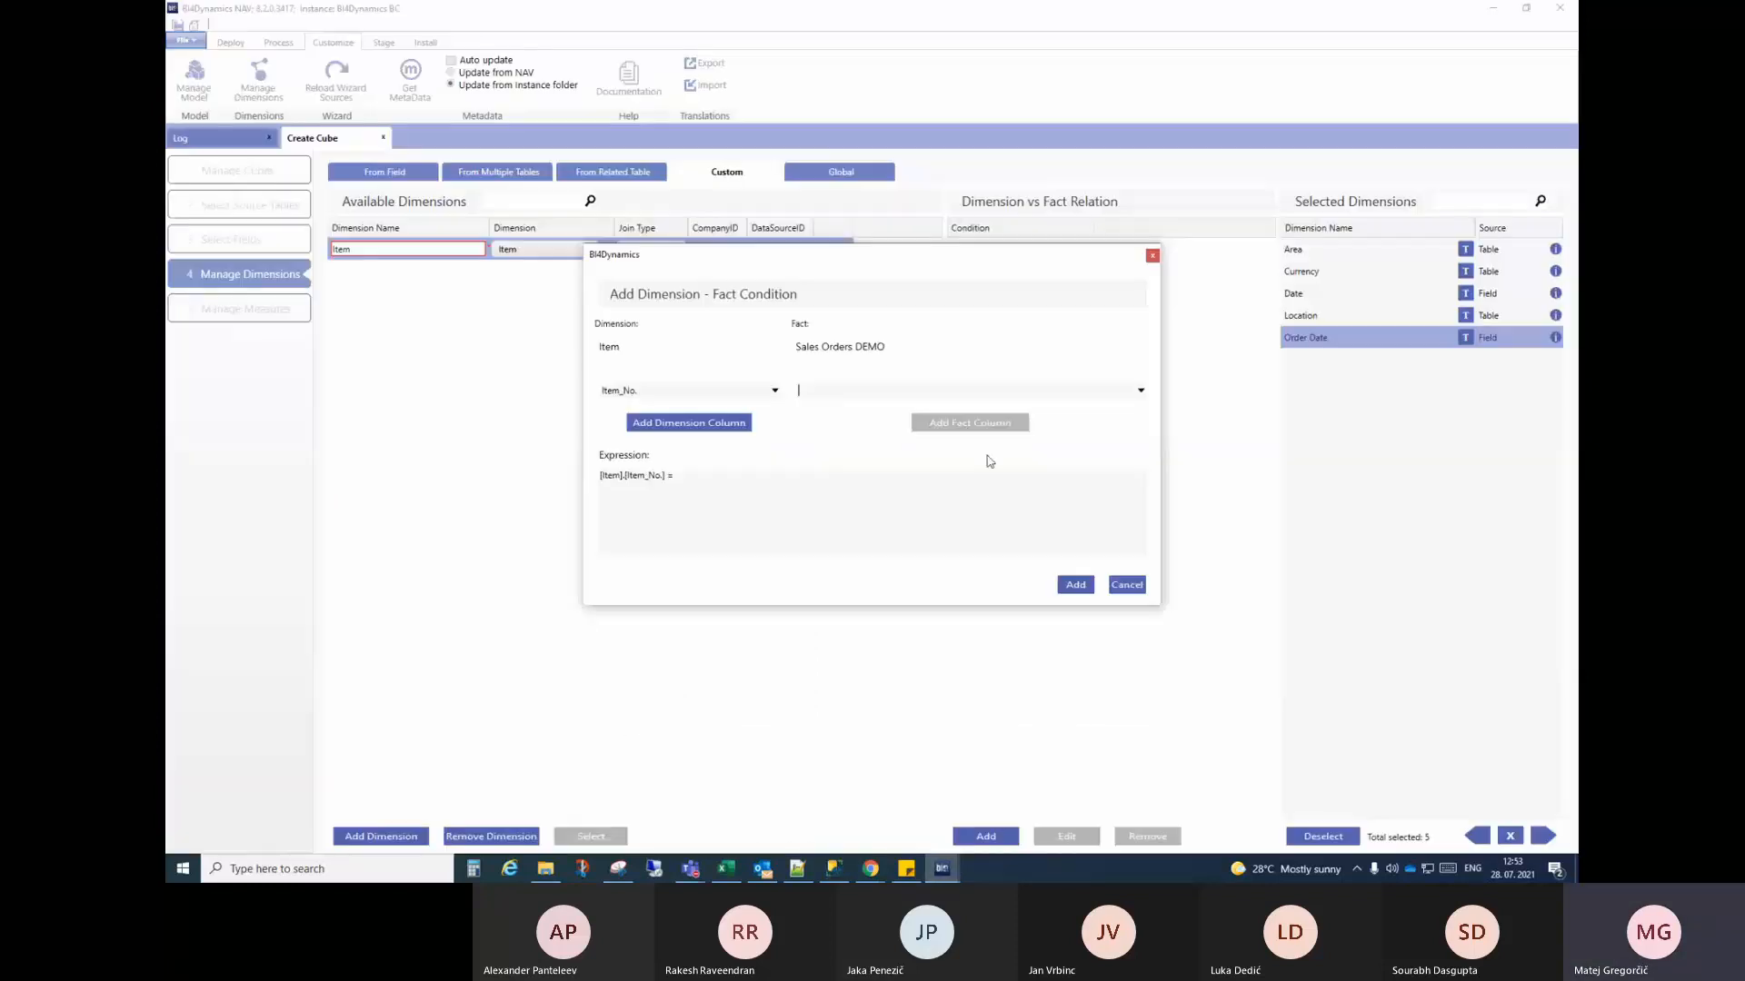
Step: Complete the expression with the fact column Sales Line - No. and add the condition to the custom Item dimension
click(863, 393)
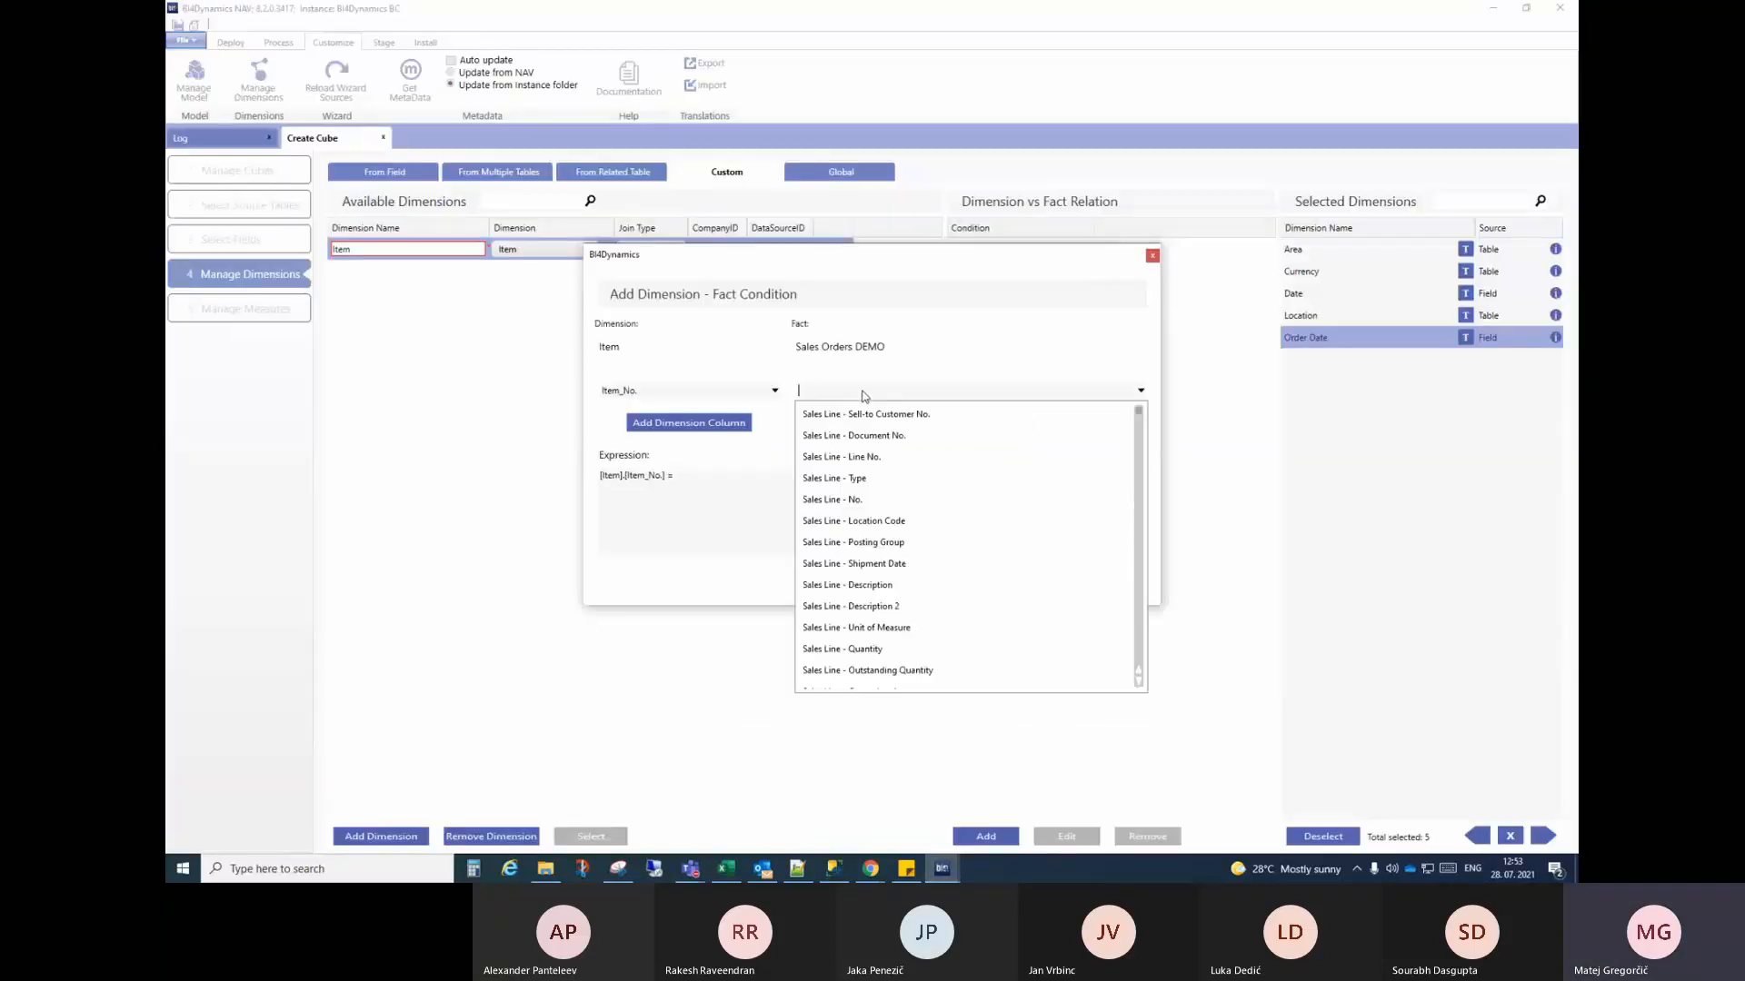
click(861, 499)
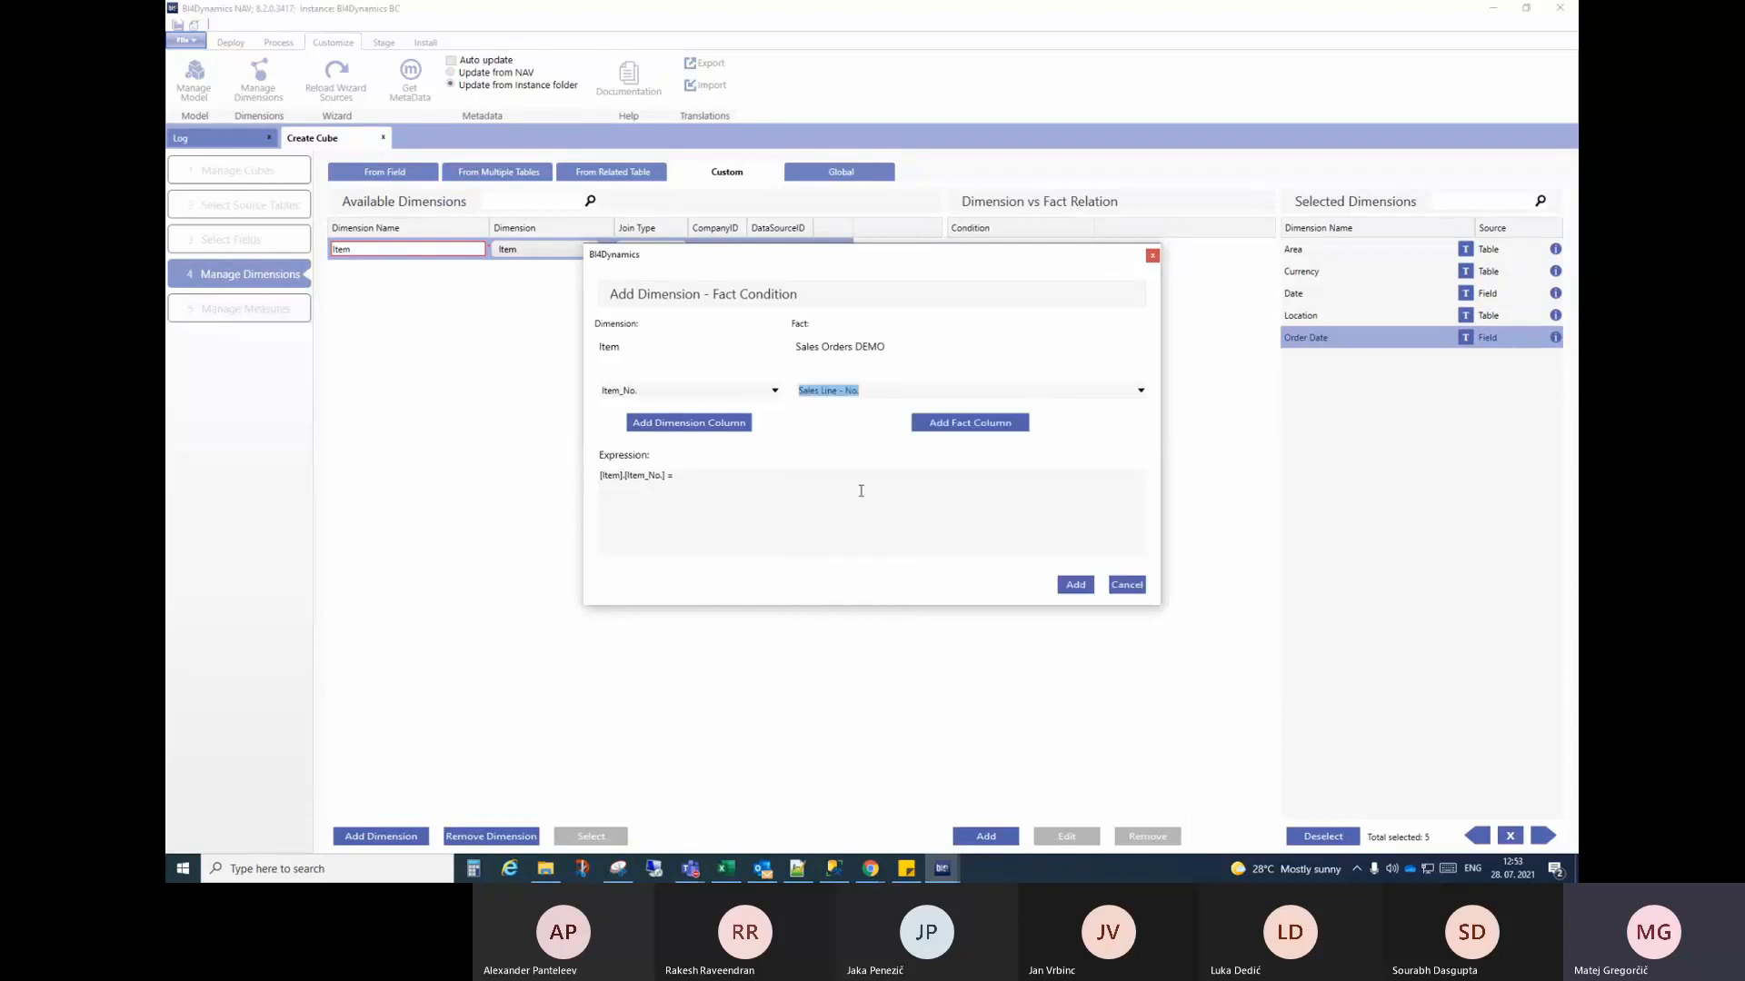
click(954, 432)
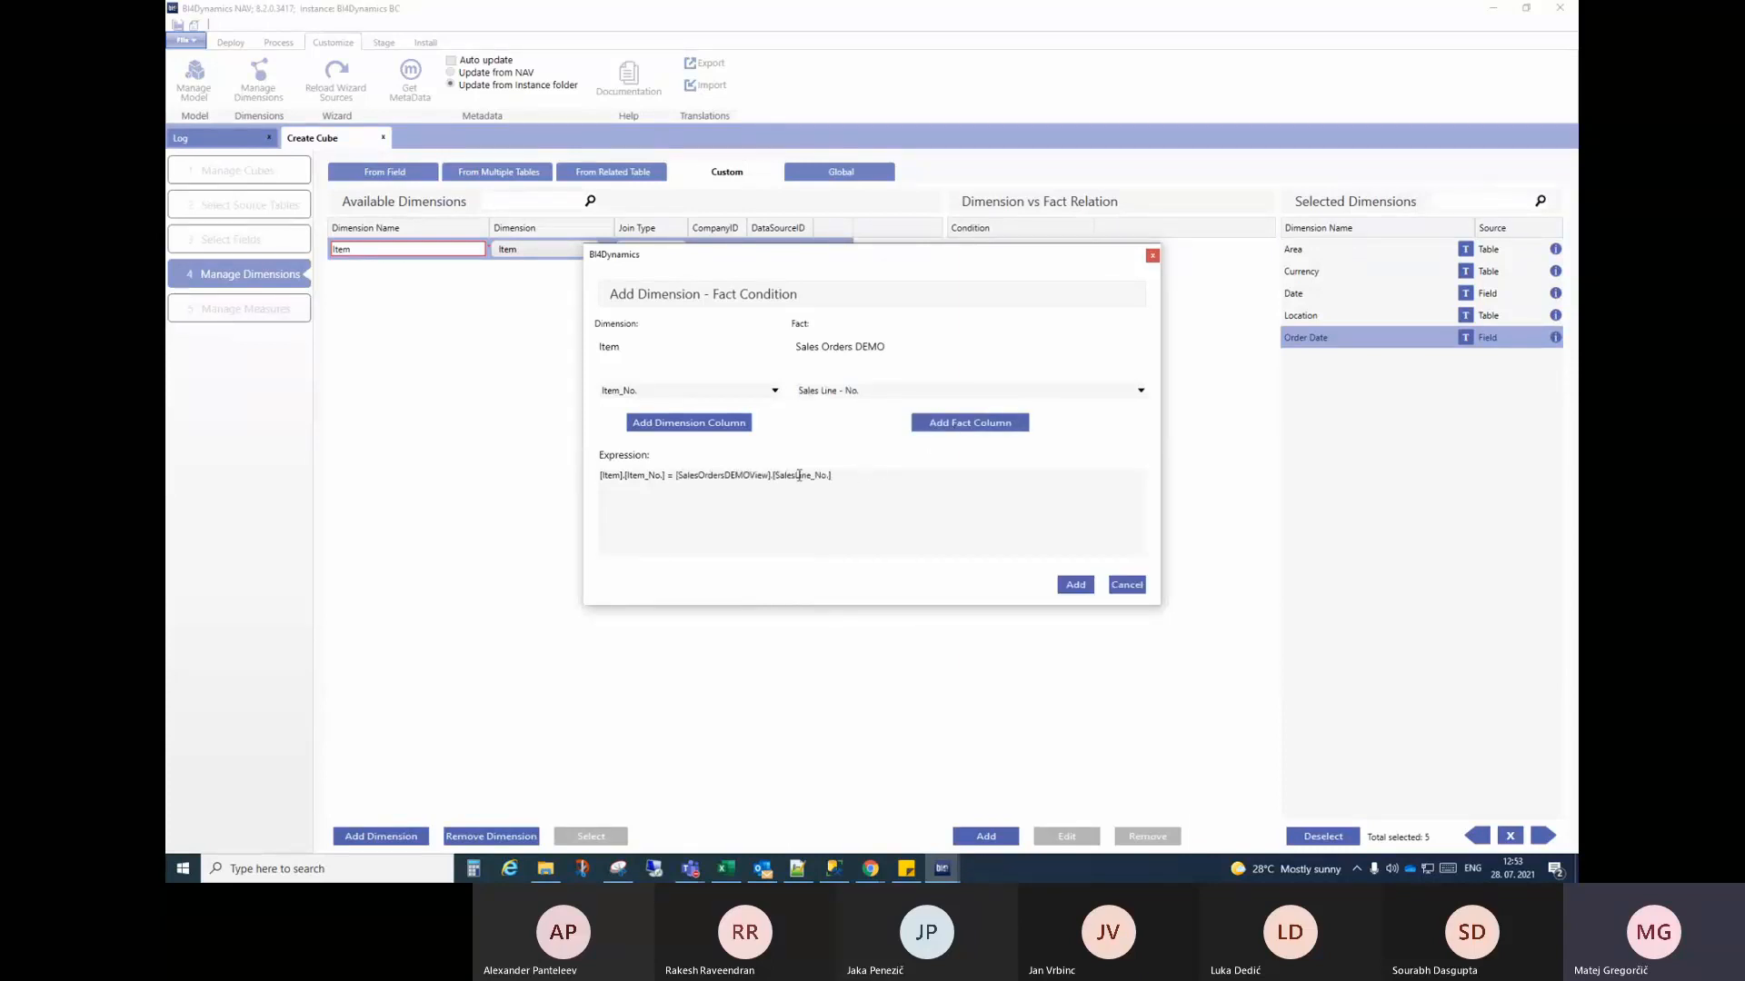
drag(864, 474, 568, 480)
click(675, 479)
click(1074, 586)
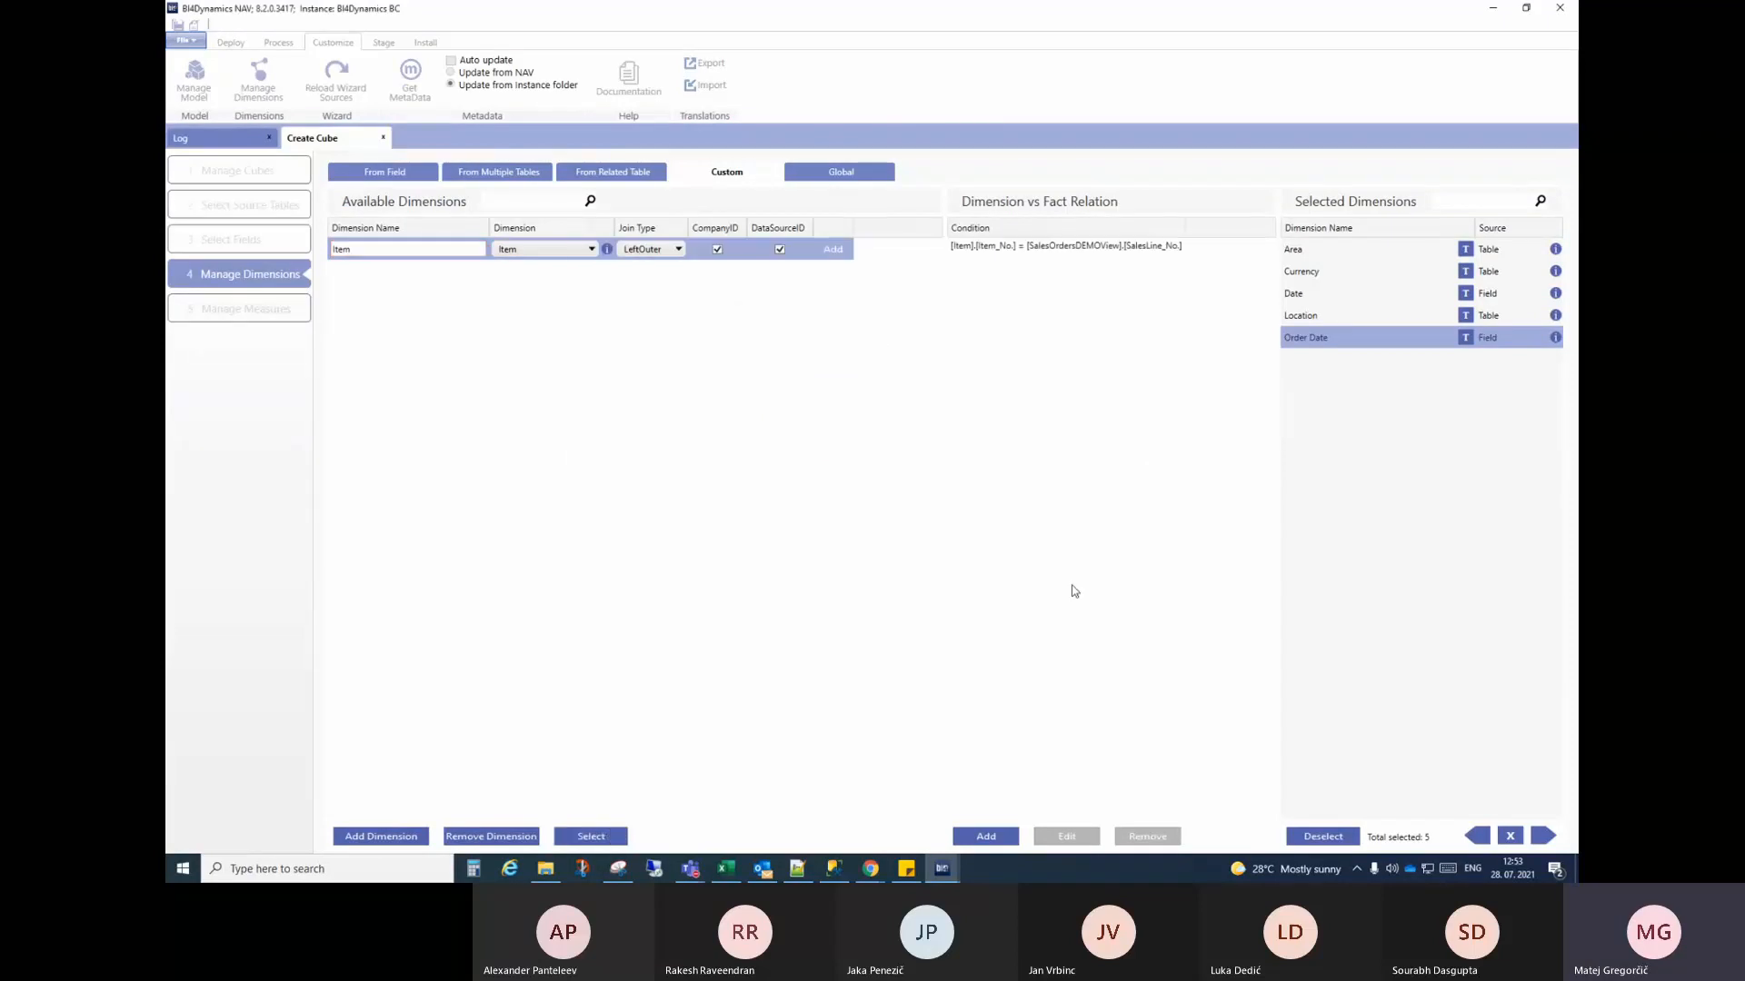
click(1058, 247)
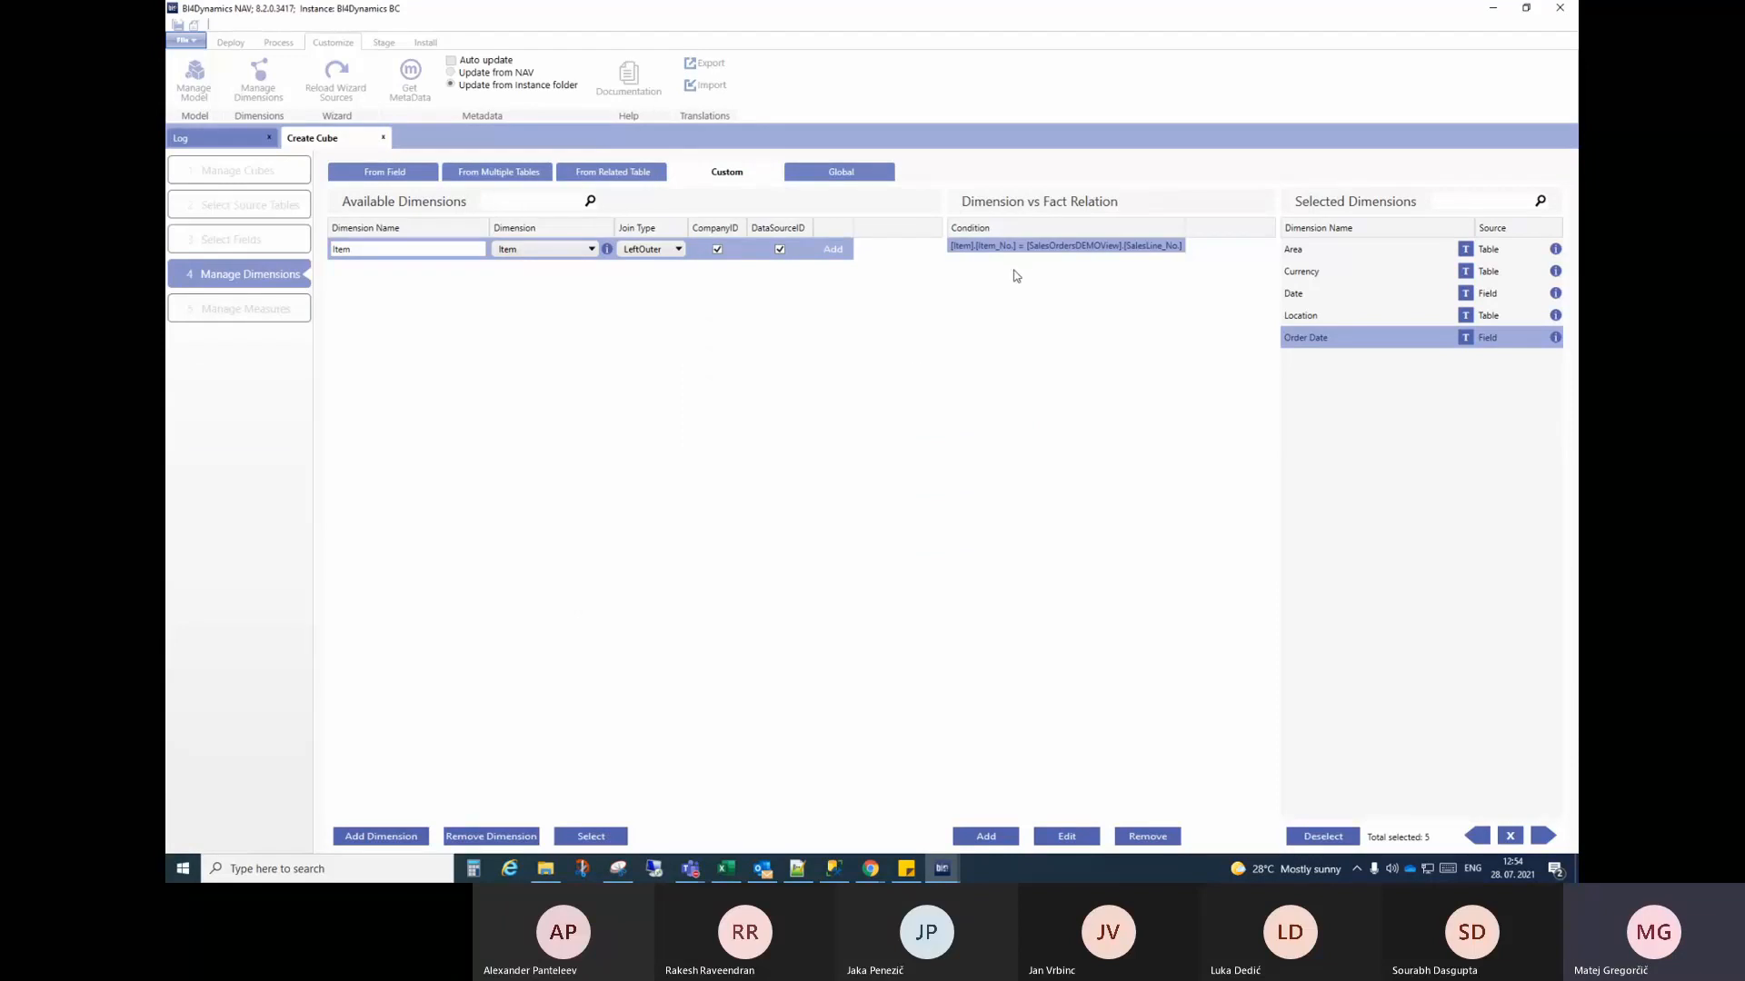
Step: Set the Item entry among the related-table dimensions to use the existing Item dimension
click(634, 175)
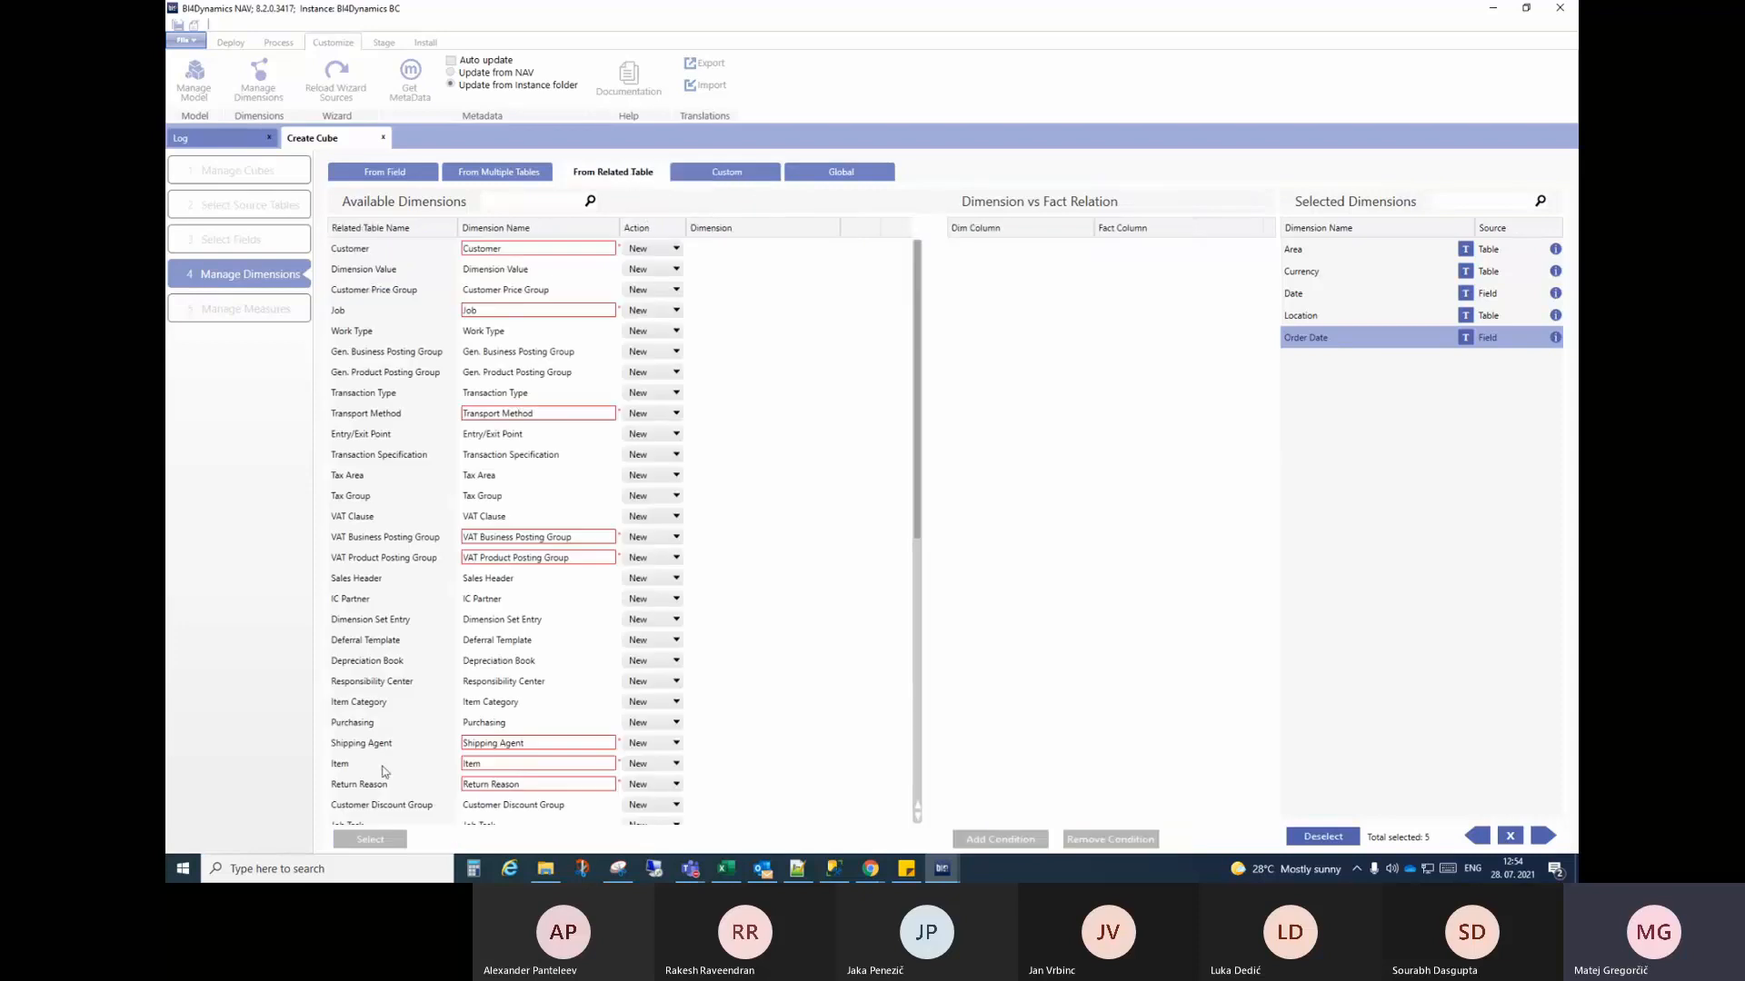
click(383, 768)
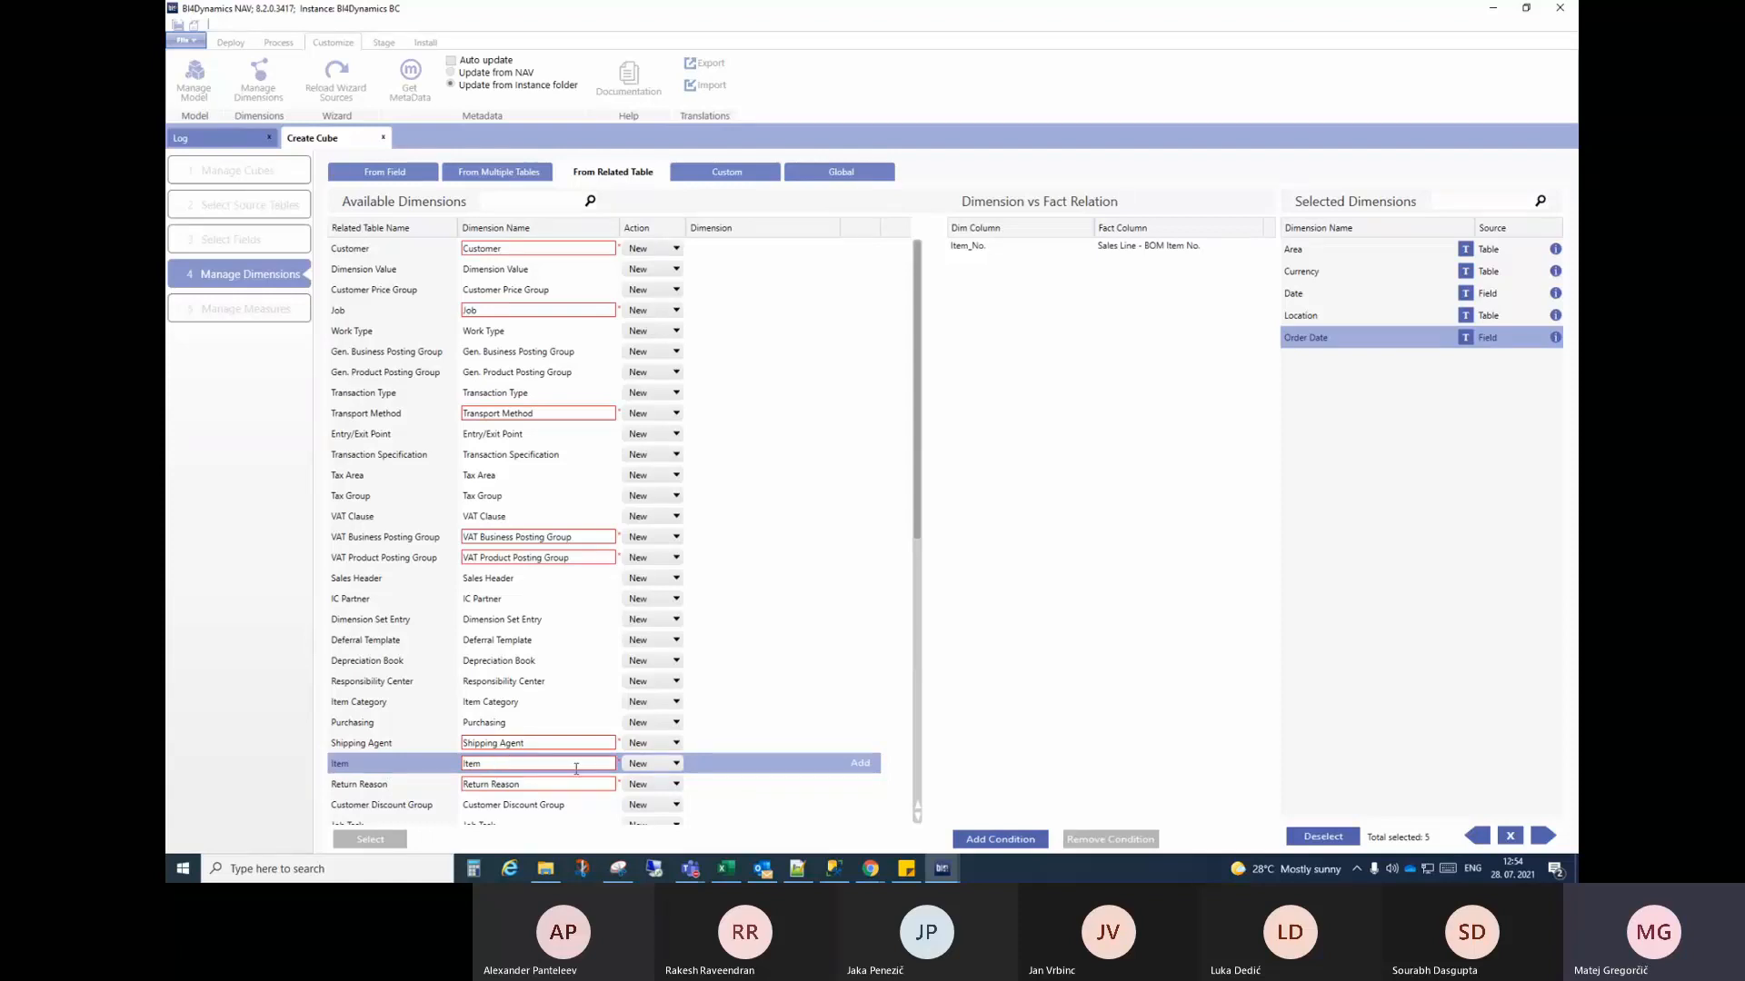
click(639, 765)
click(643, 808)
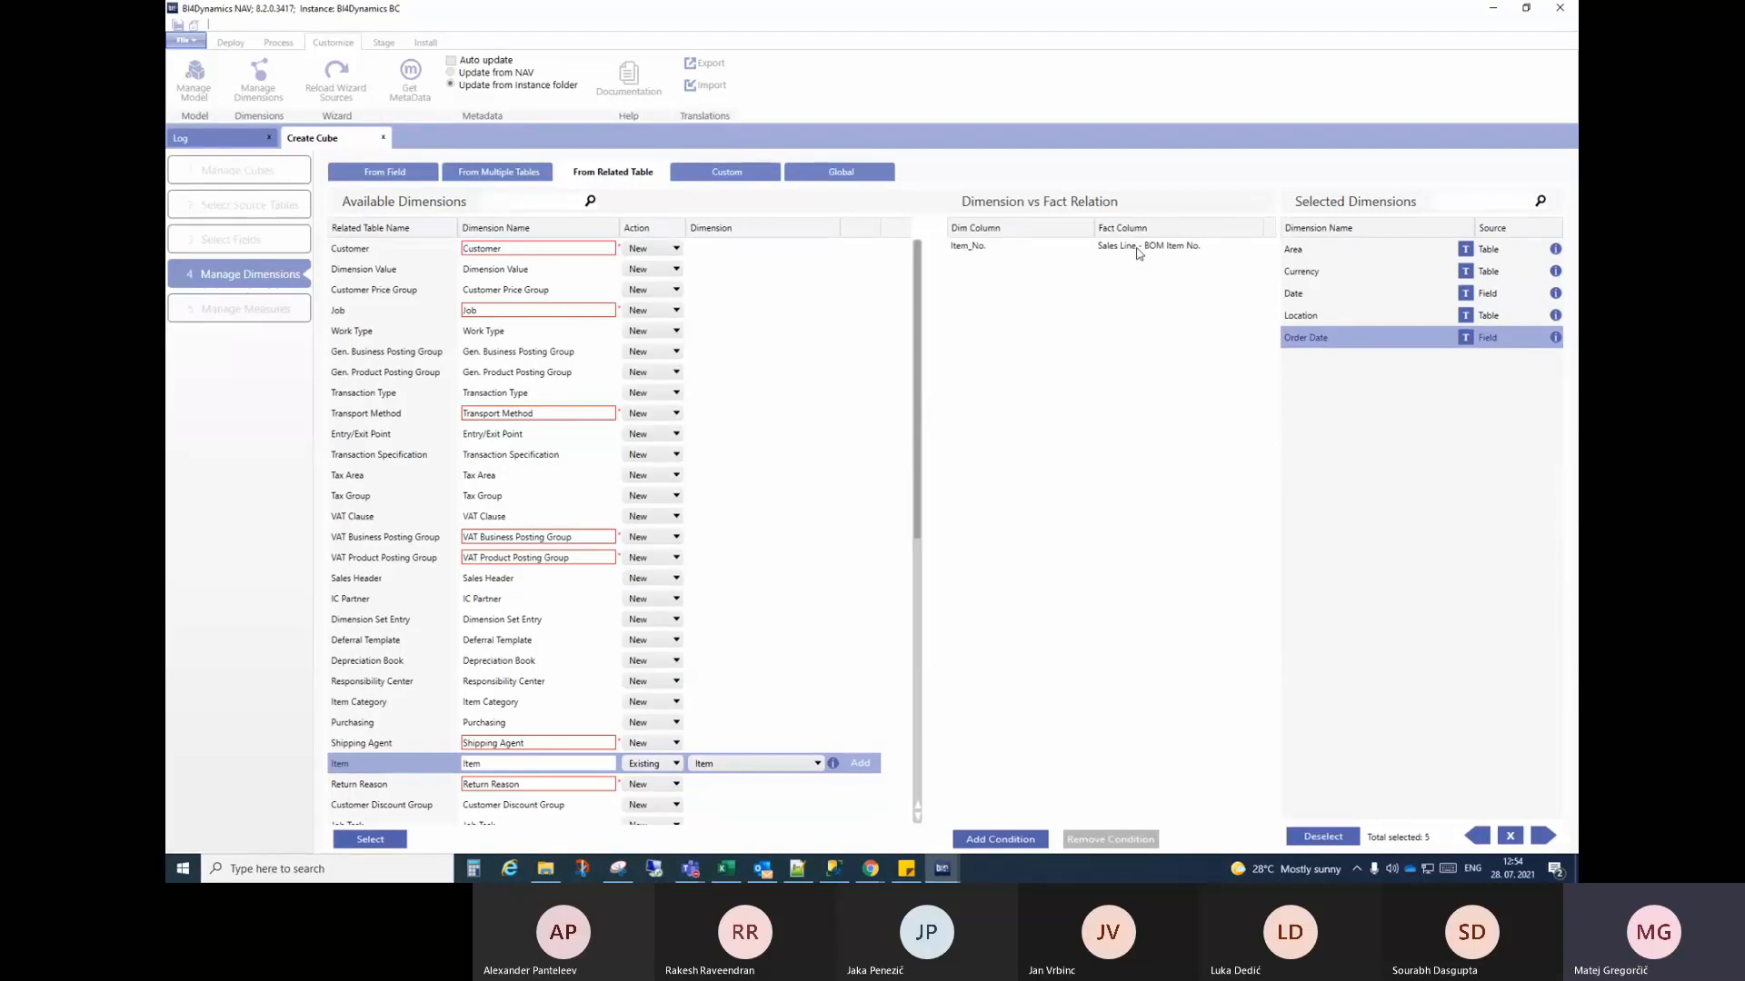
Step: Replace the Item relation's BOM Item No. condition with one matching Item_No. to Sales Line - No
click(1014, 252)
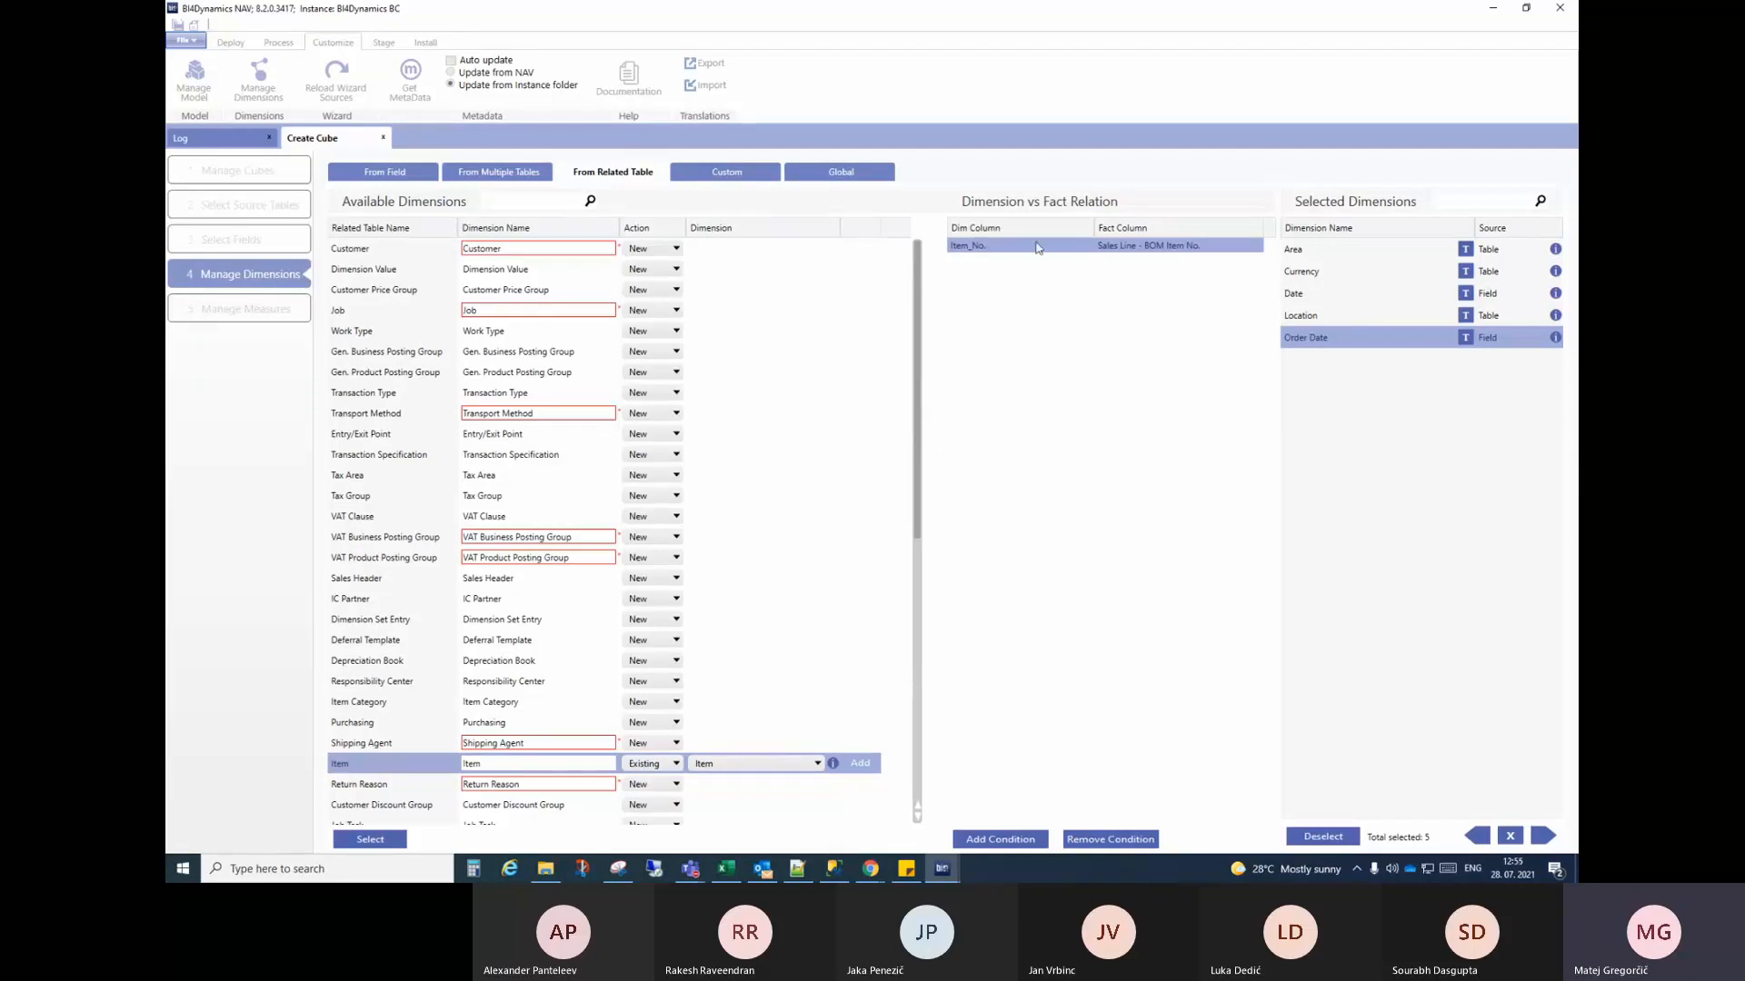
click(998, 839)
click(668, 428)
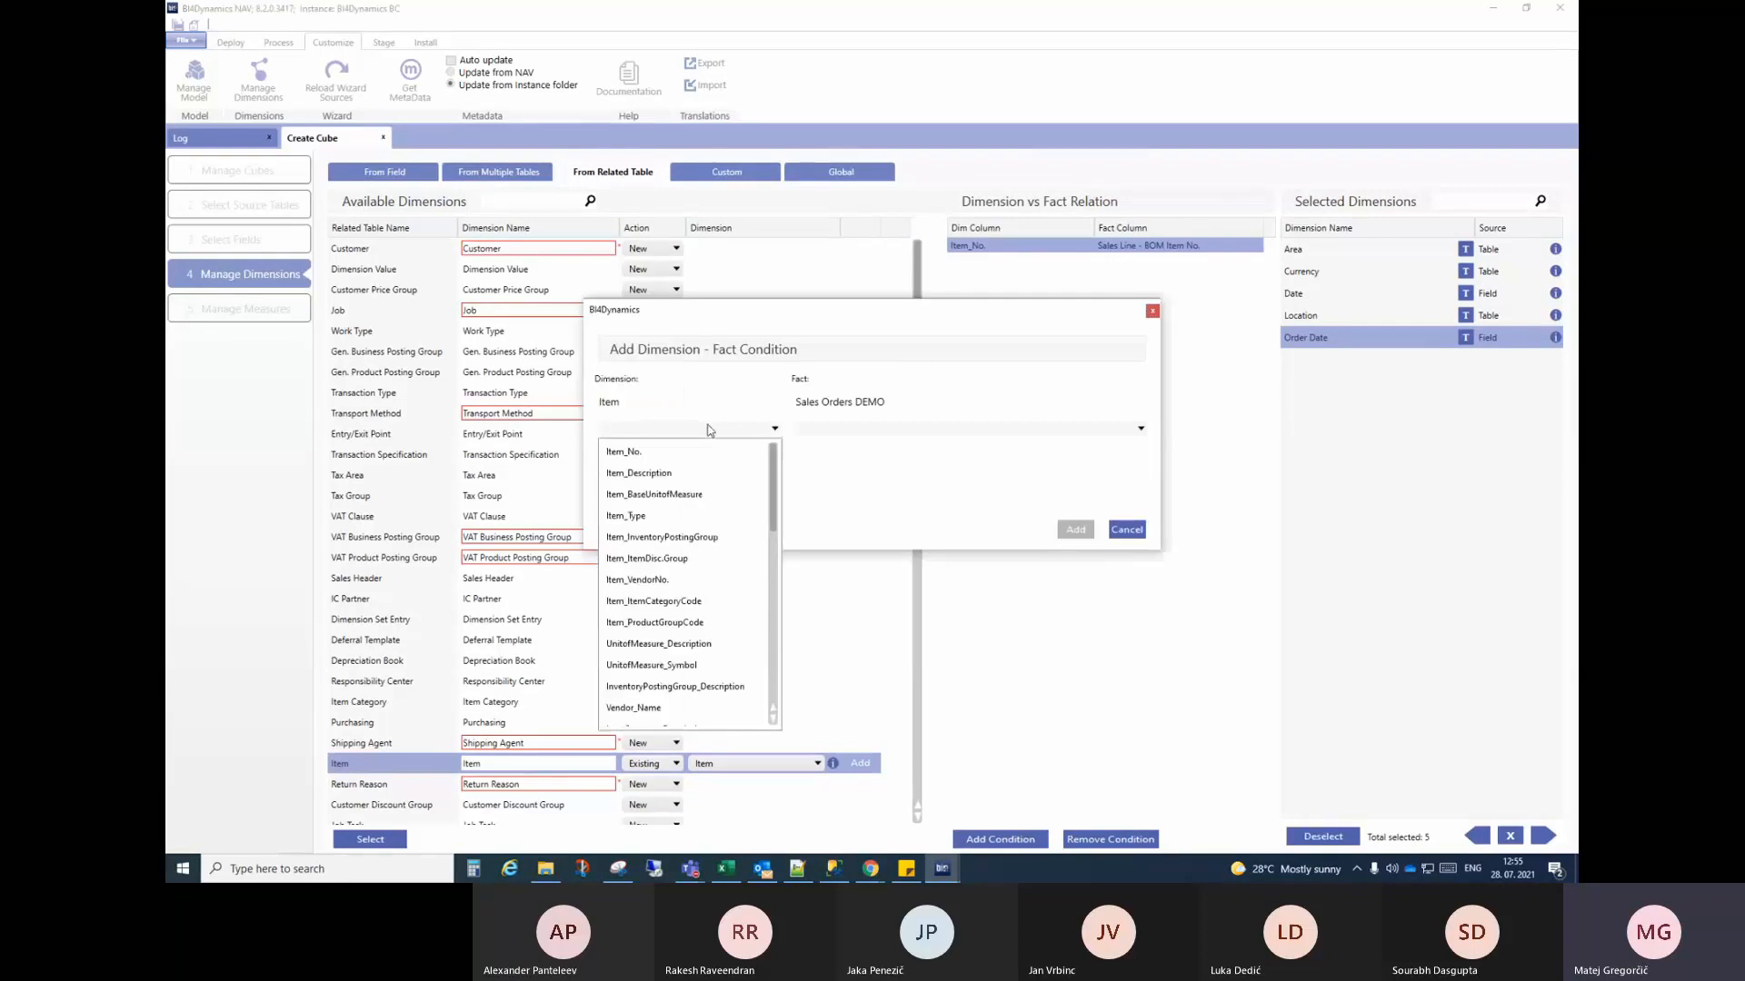
click(663, 452)
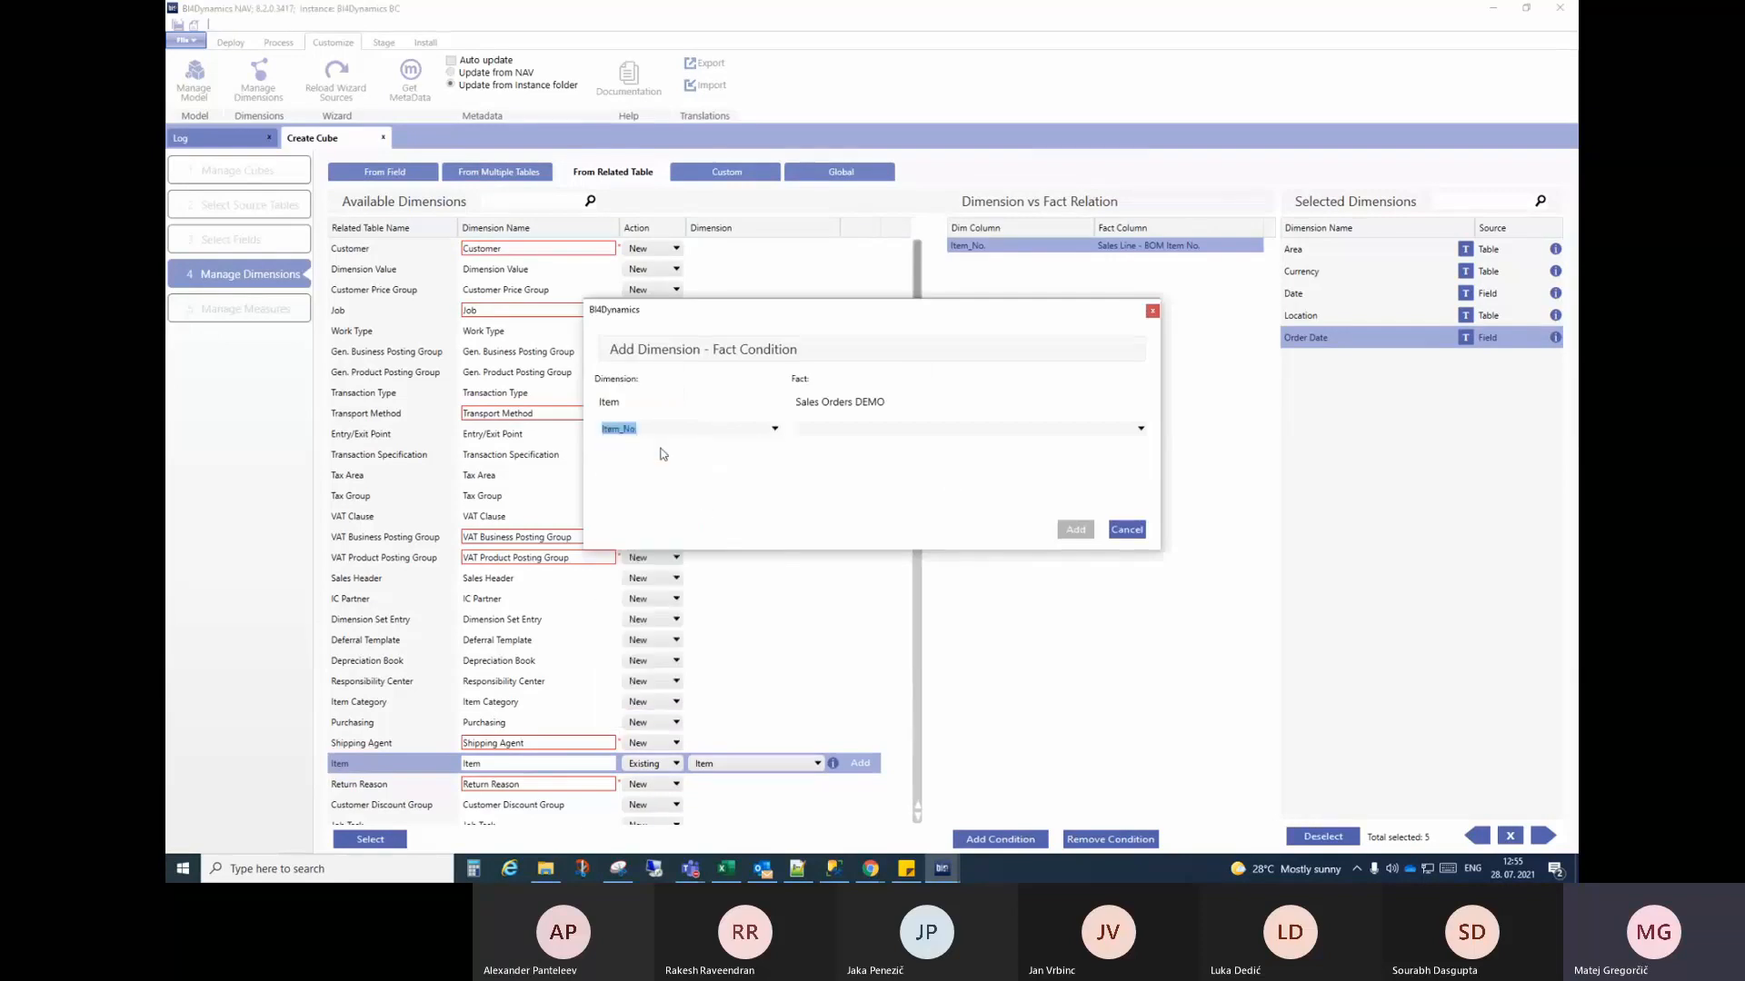
click(894, 429)
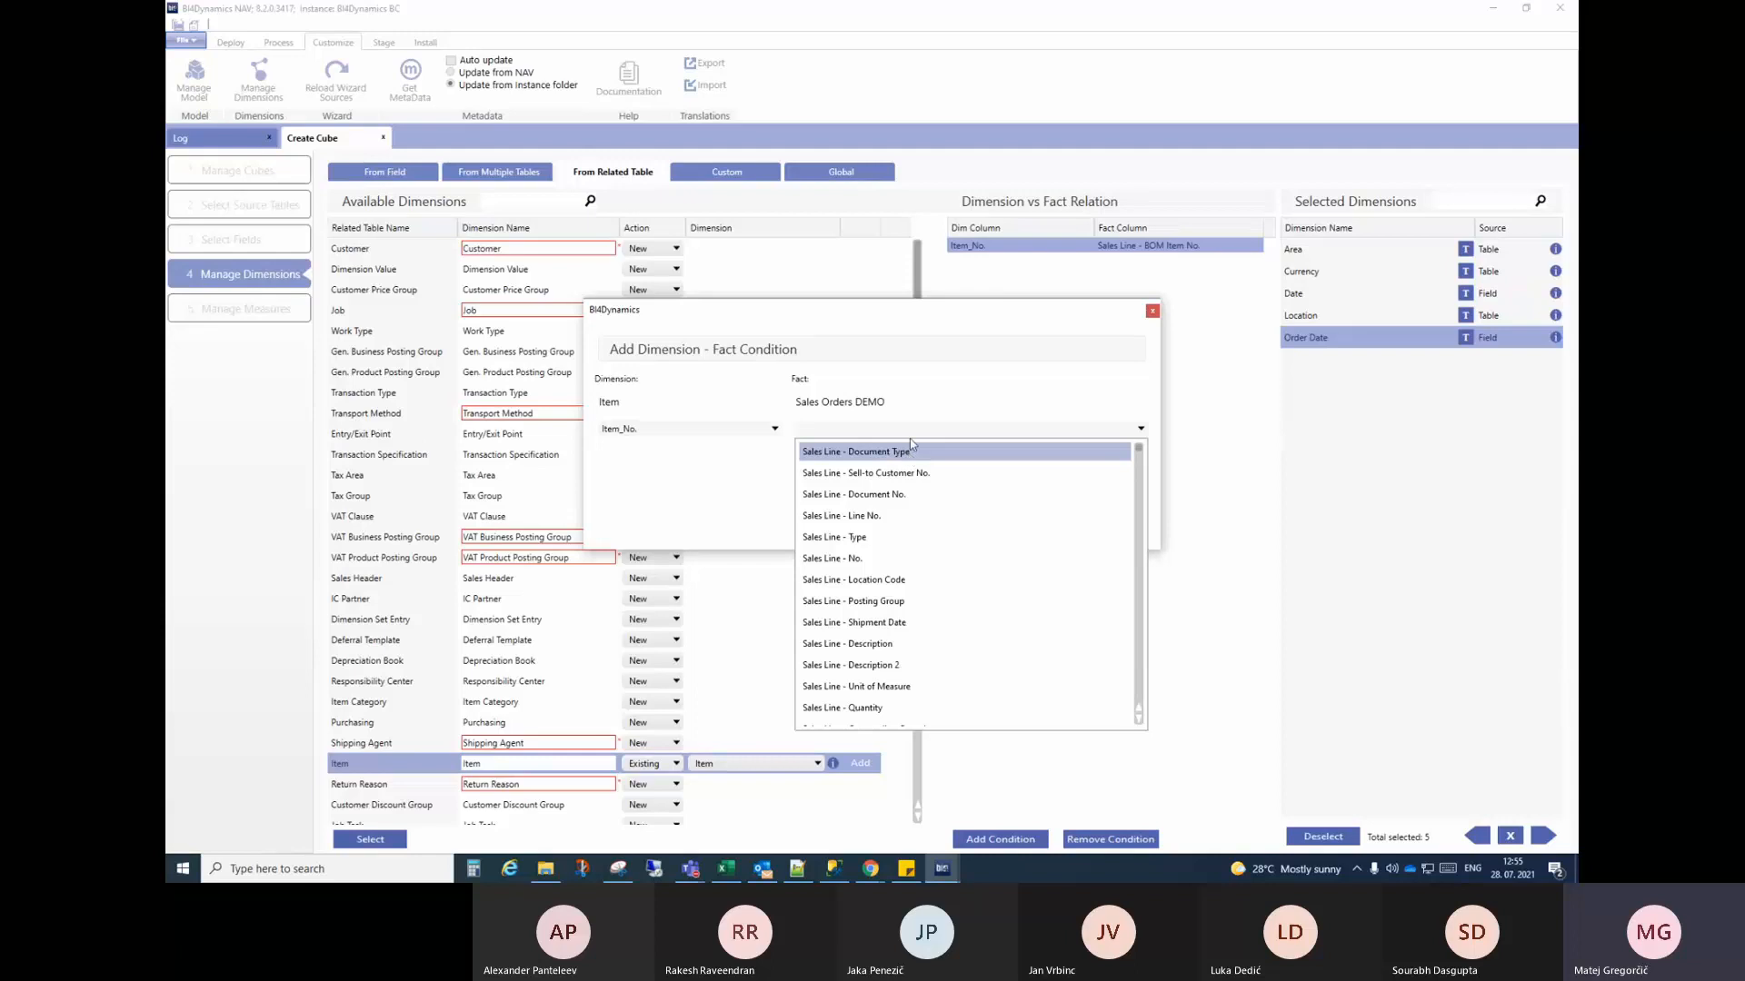
text(No)
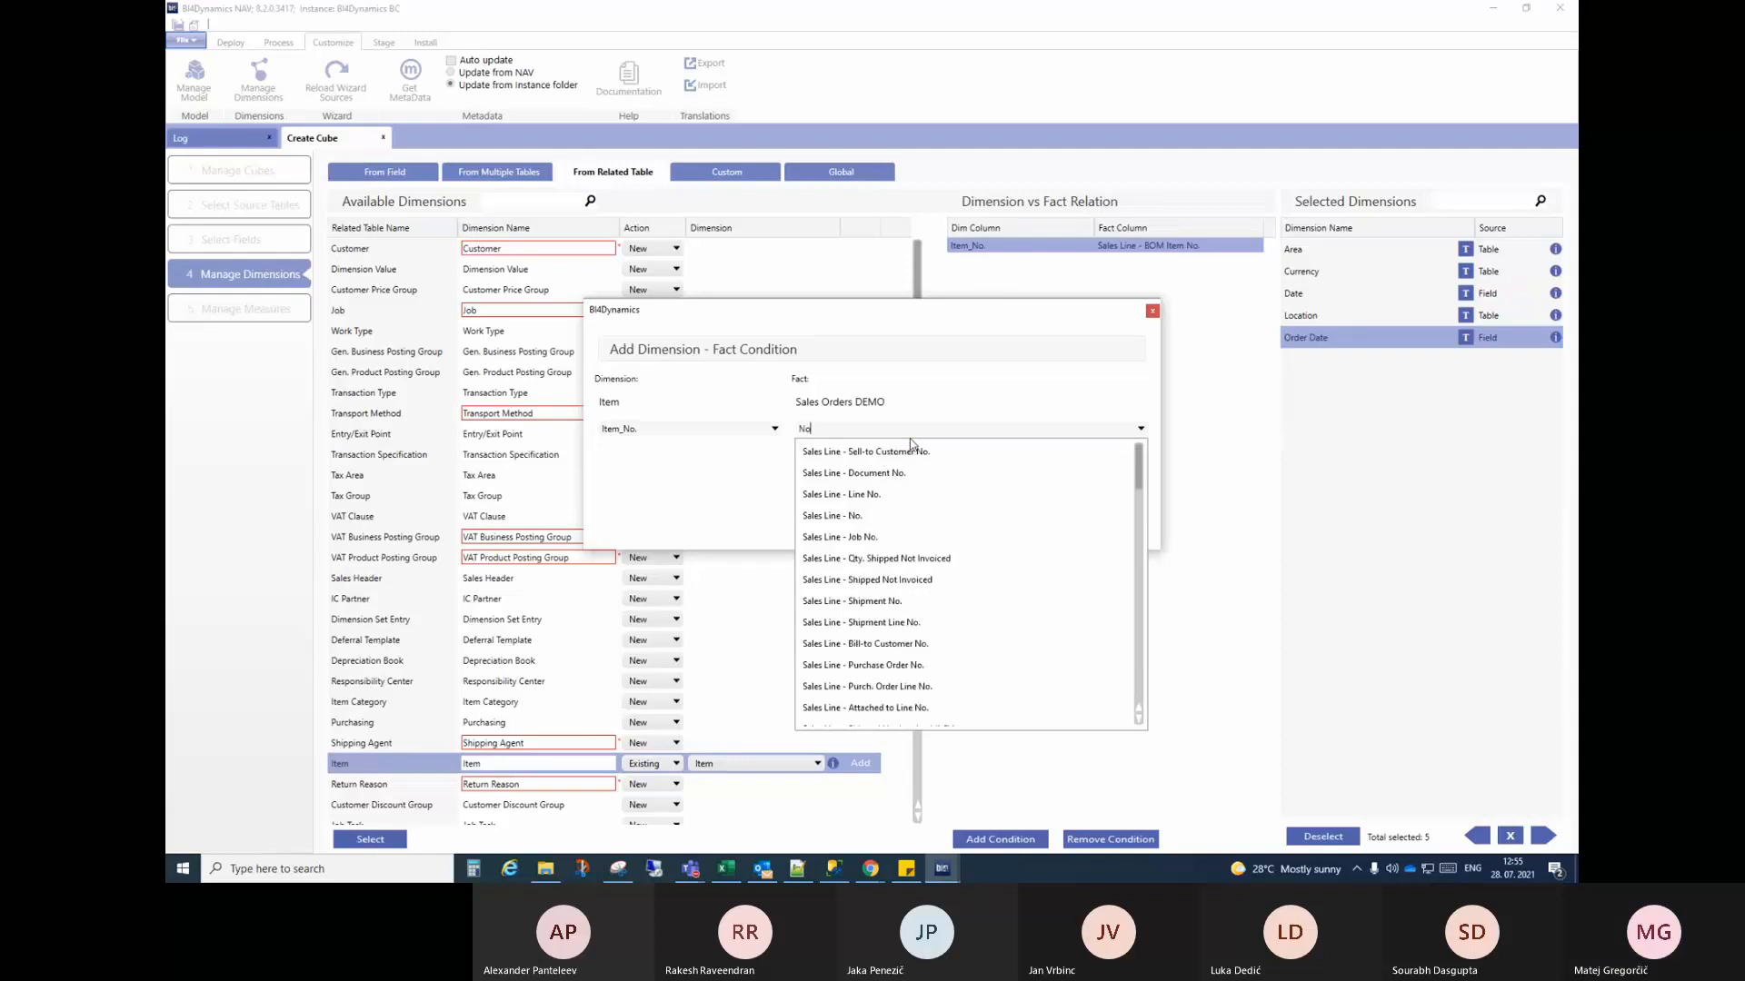
click(908, 515)
click(1081, 527)
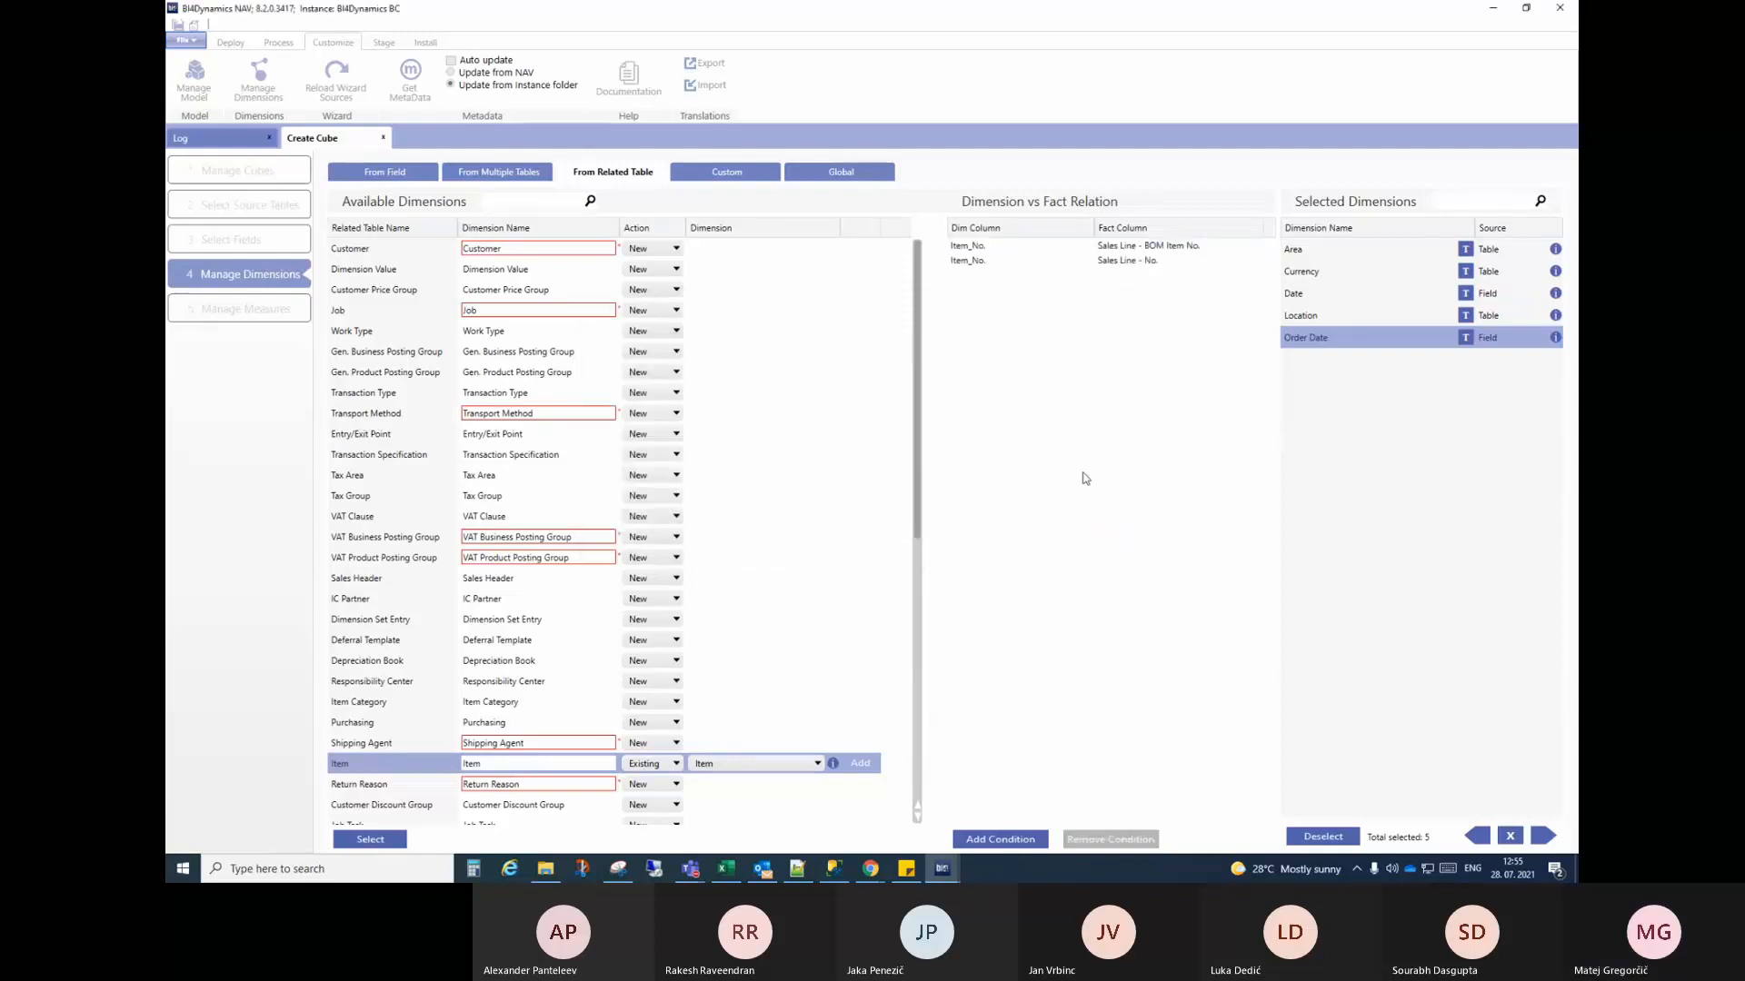
click(1128, 244)
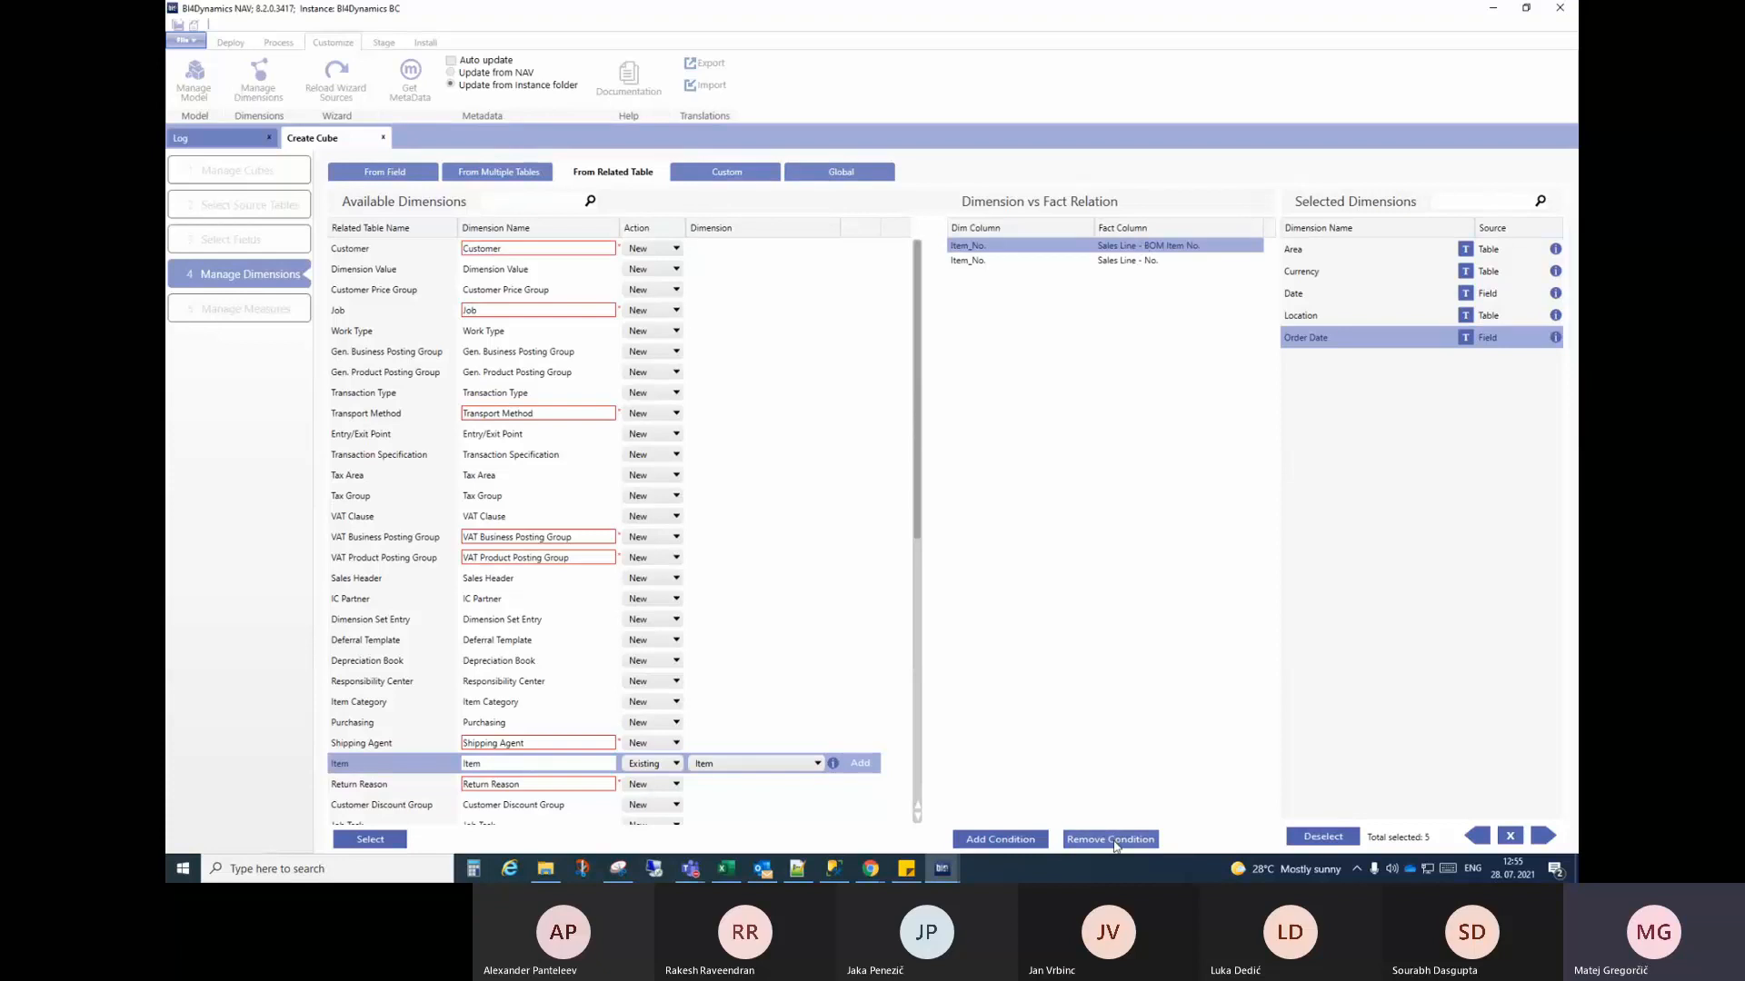
click(1116, 840)
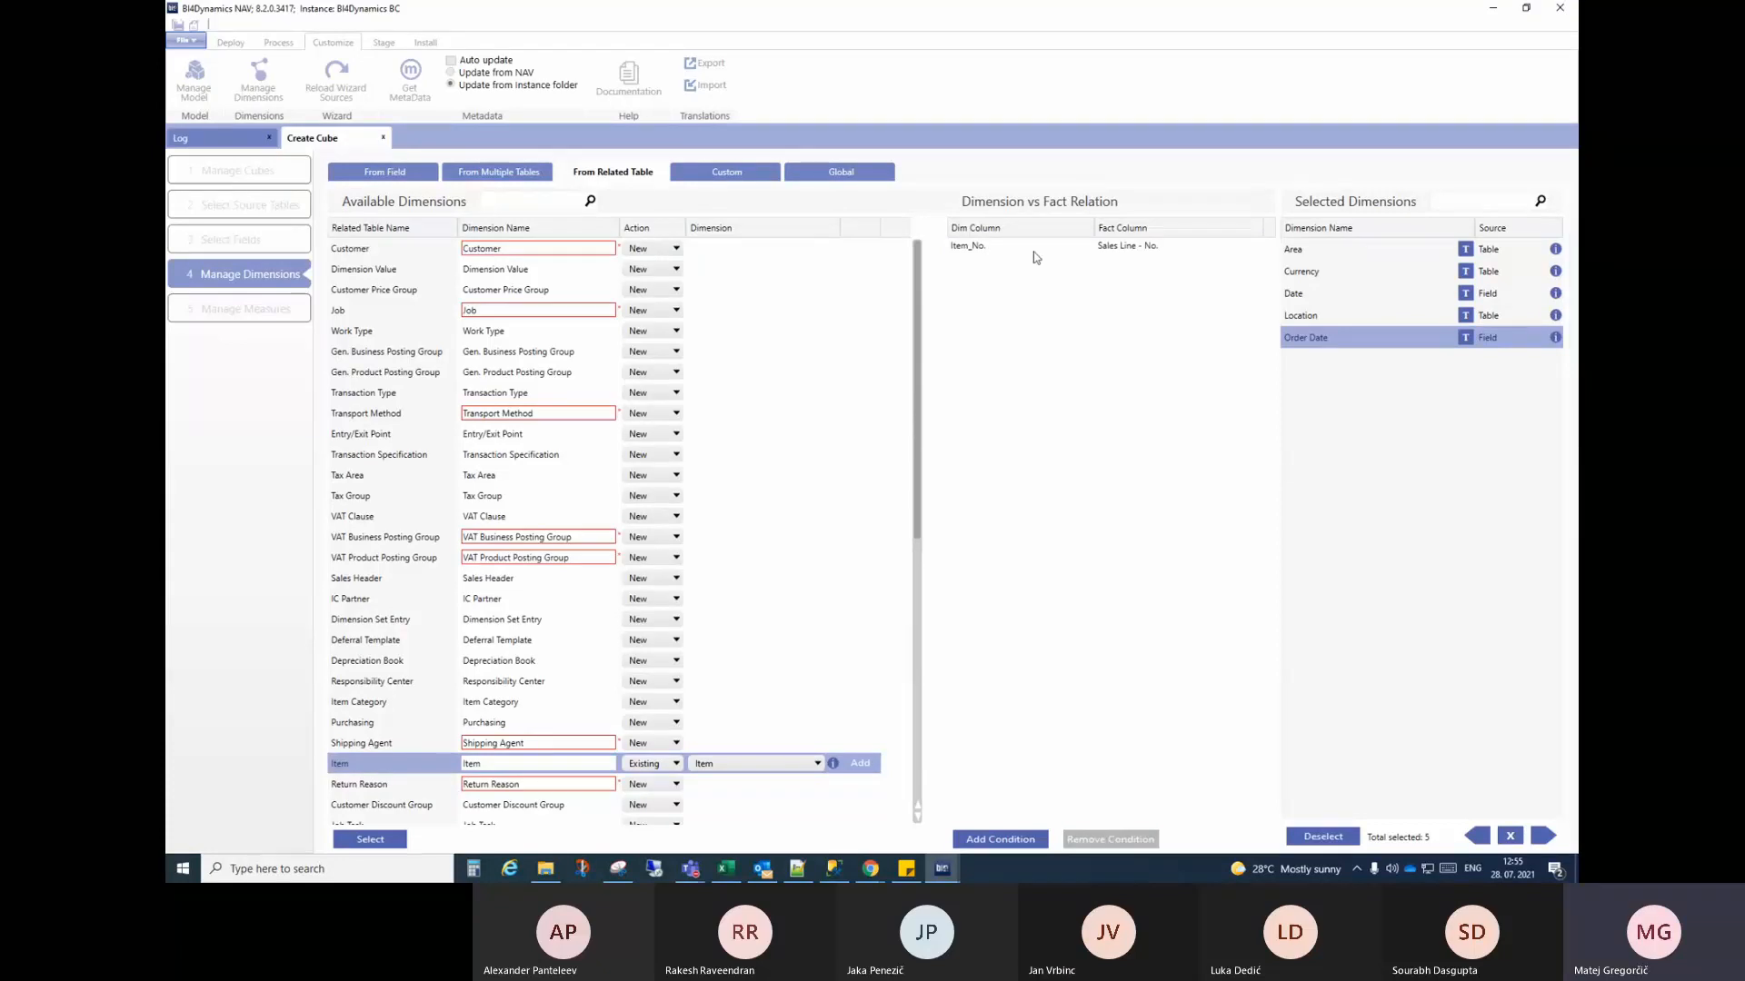
Step: Add the related-table Item dimension to the selected dimensions and deselect it again
click(860, 763)
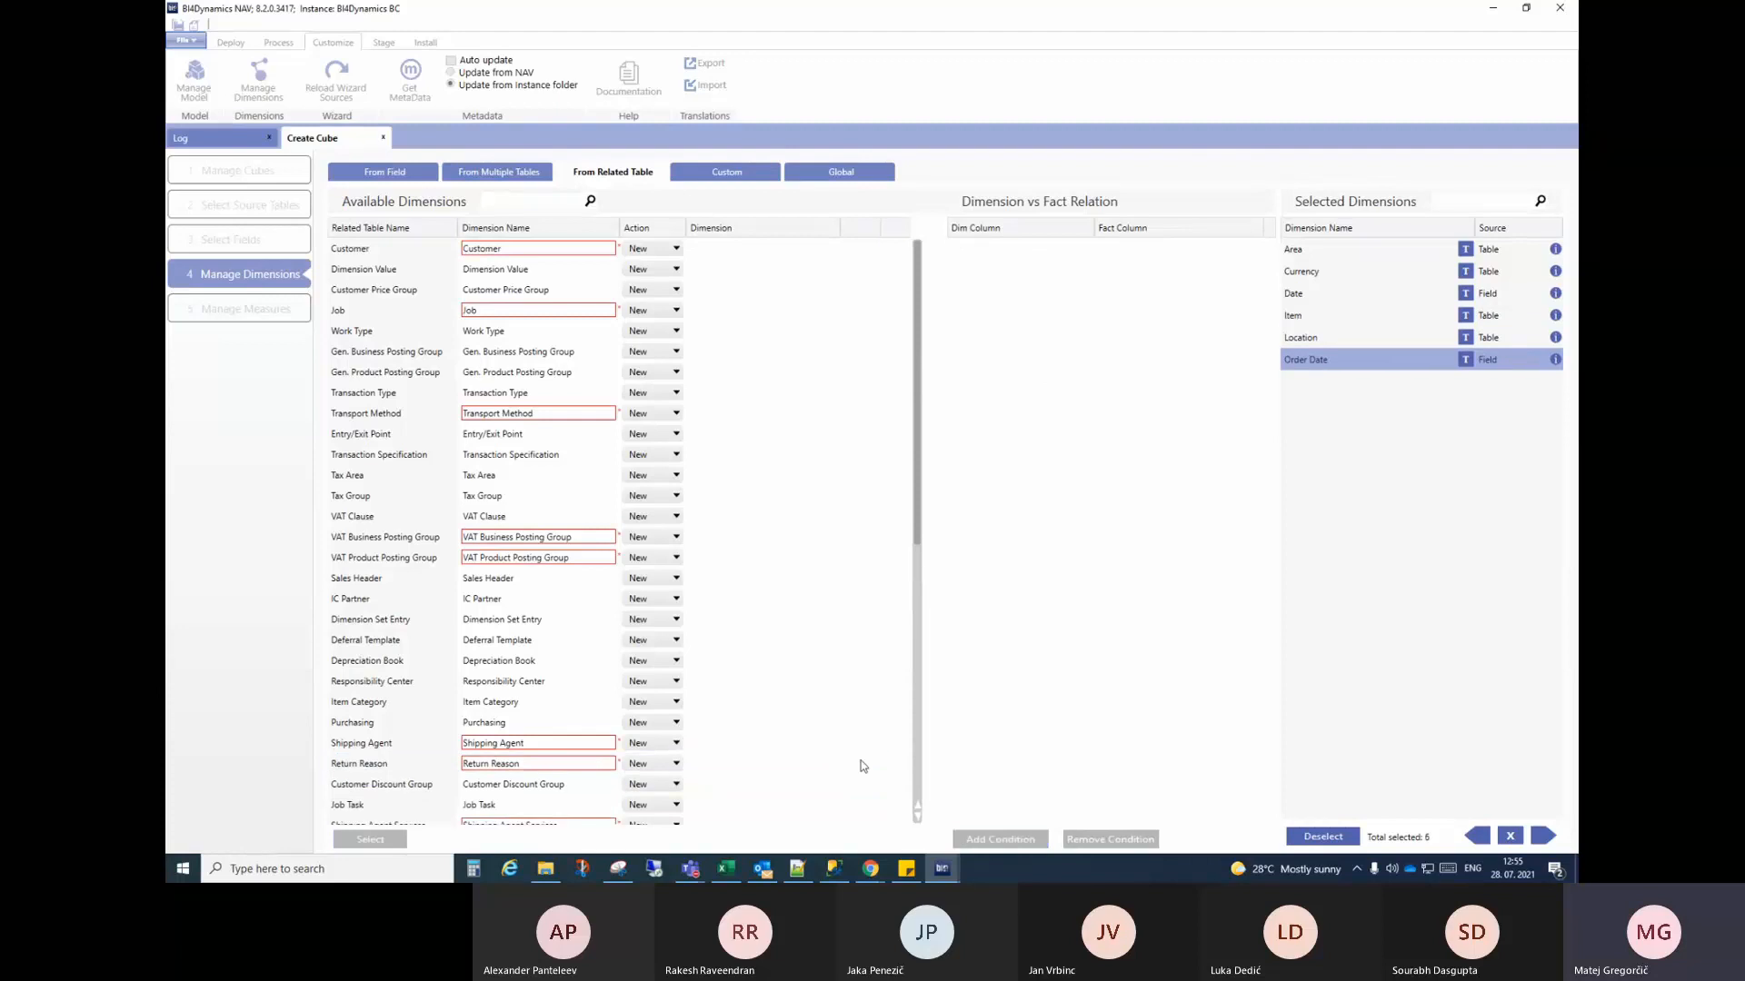
click(1316, 317)
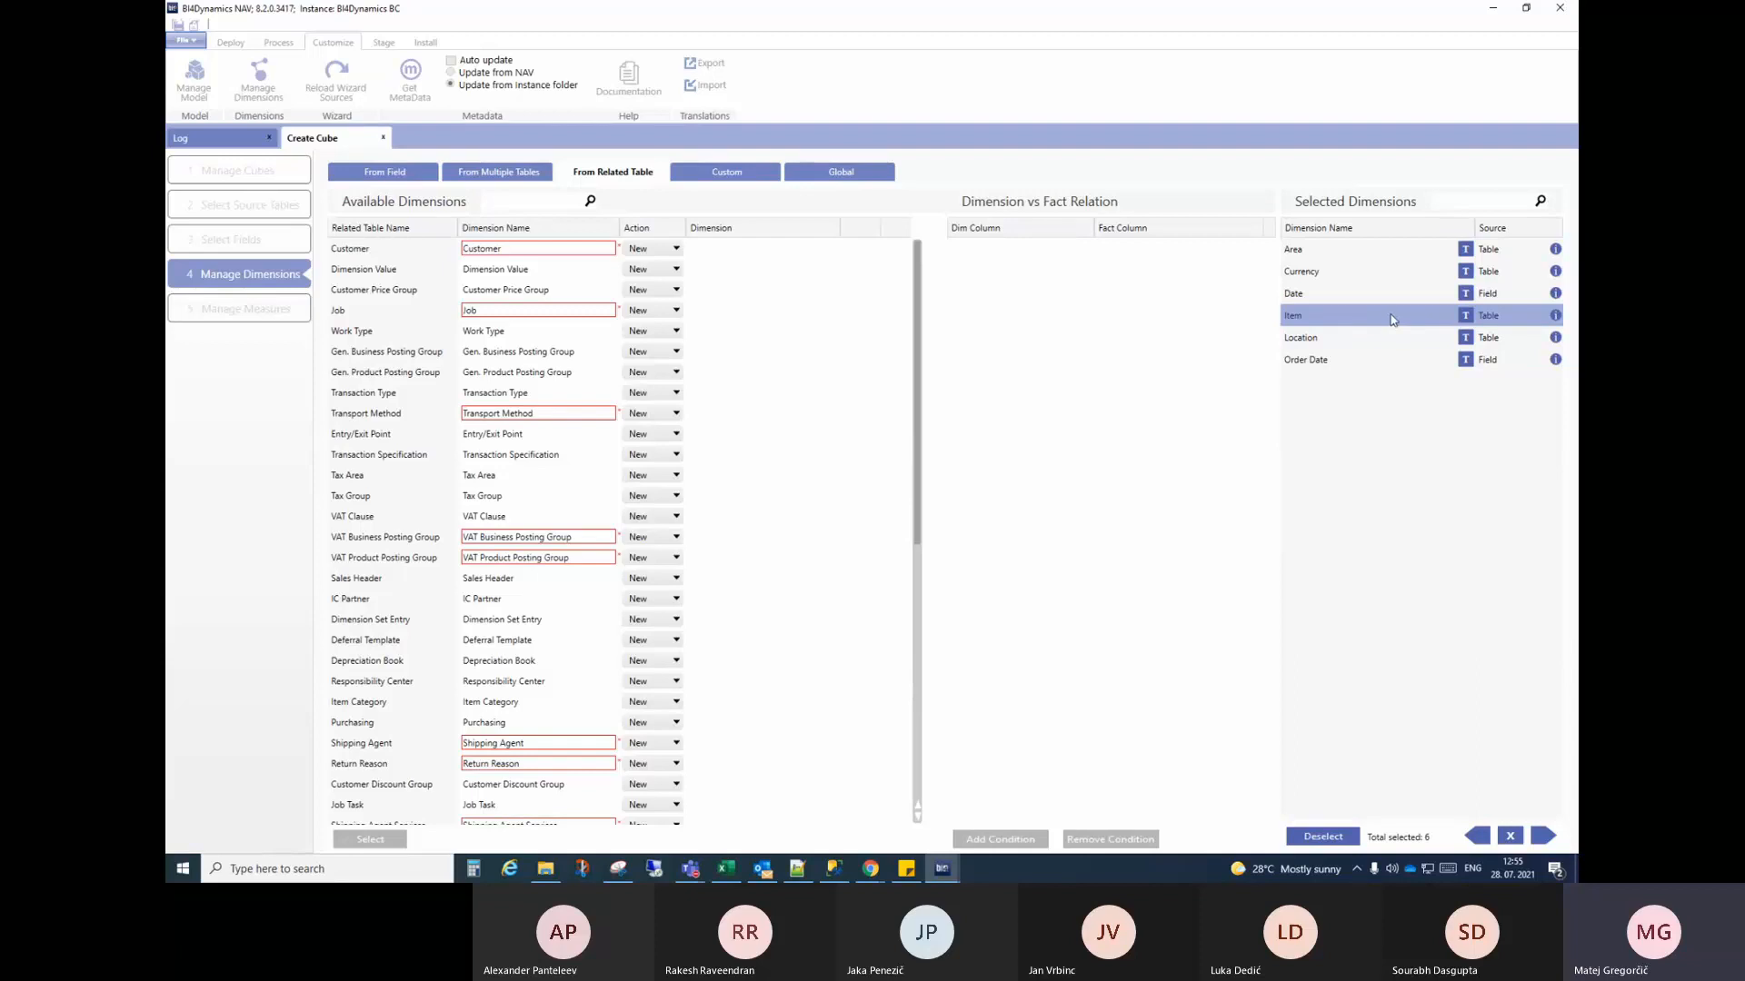
click(1333, 842)
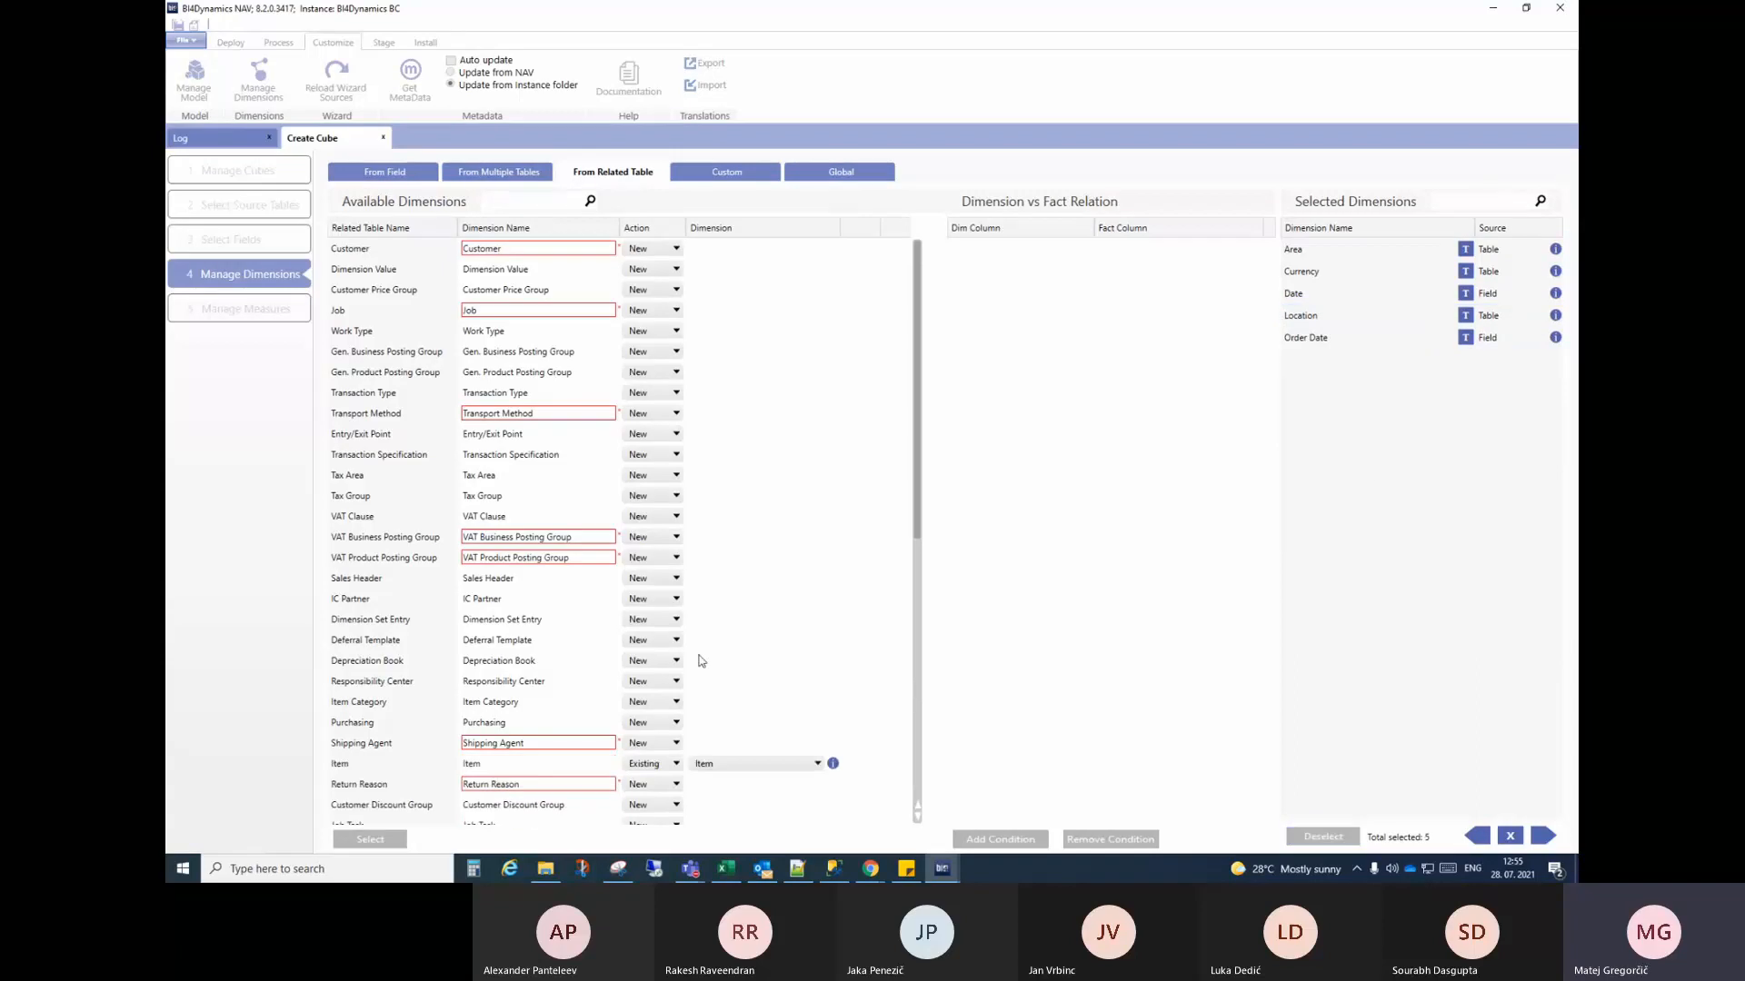
Step: Compare Item's related-table relation with its custom definition, checking the join type, CompanyID, DataSourceID and condition
click(509, 768)
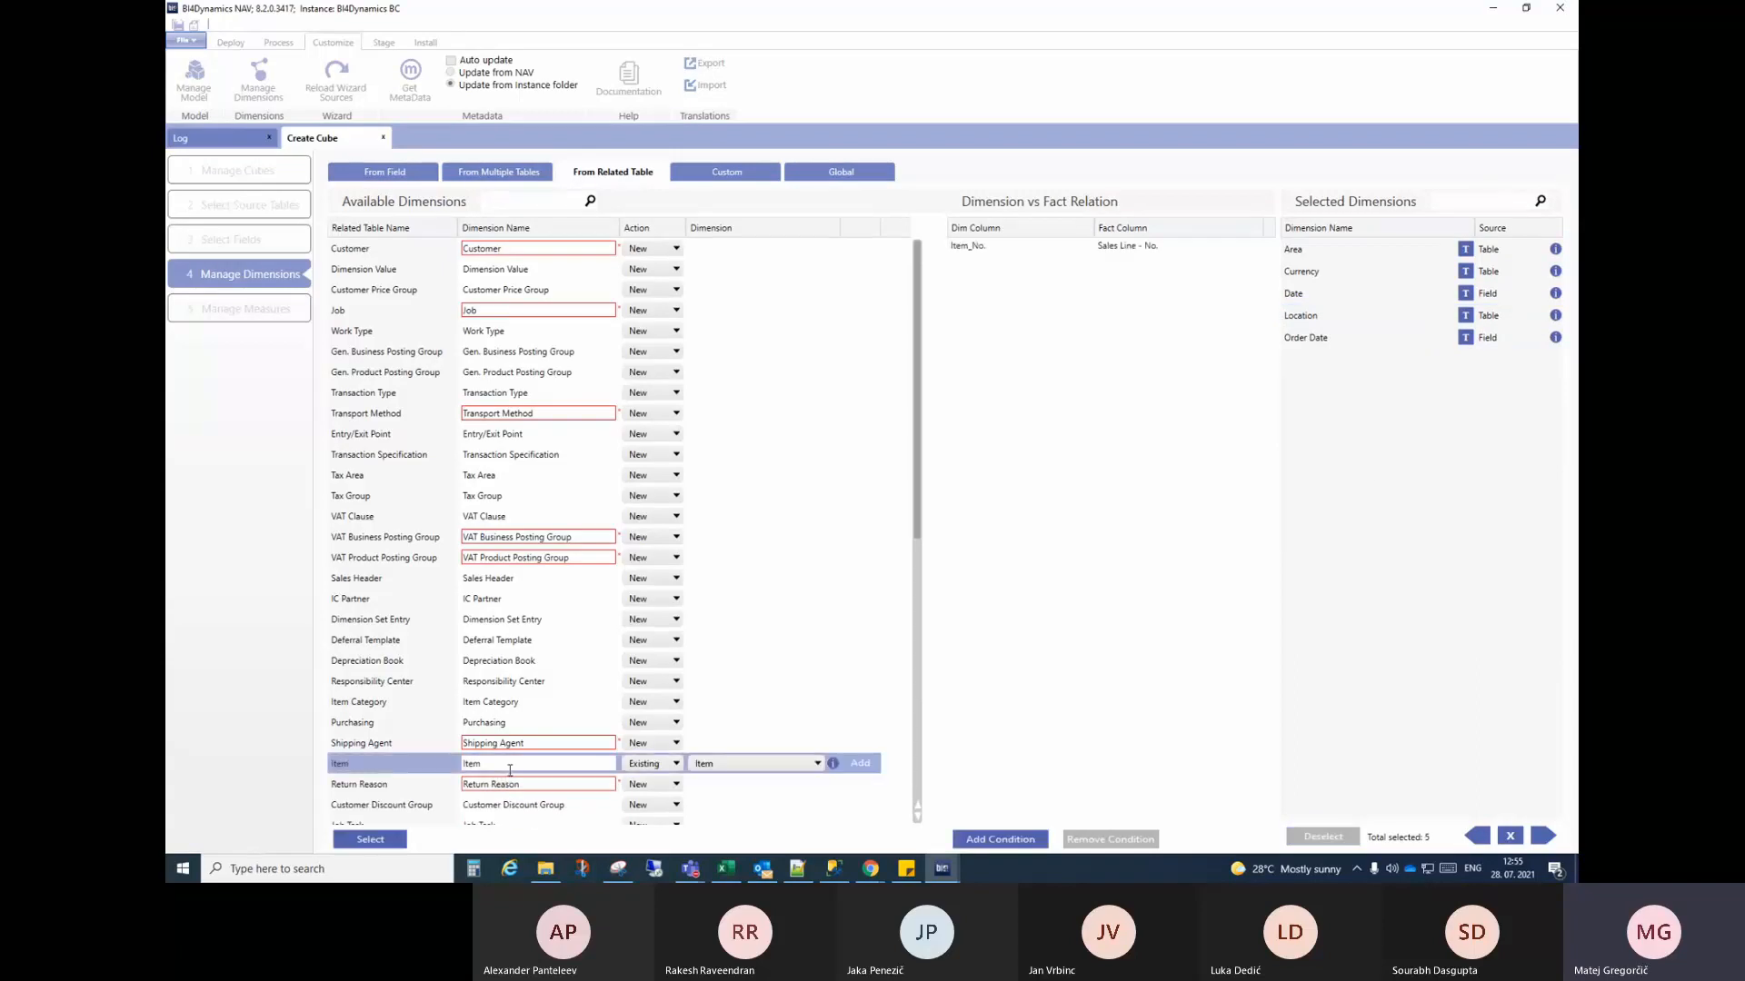
click(718, 176)
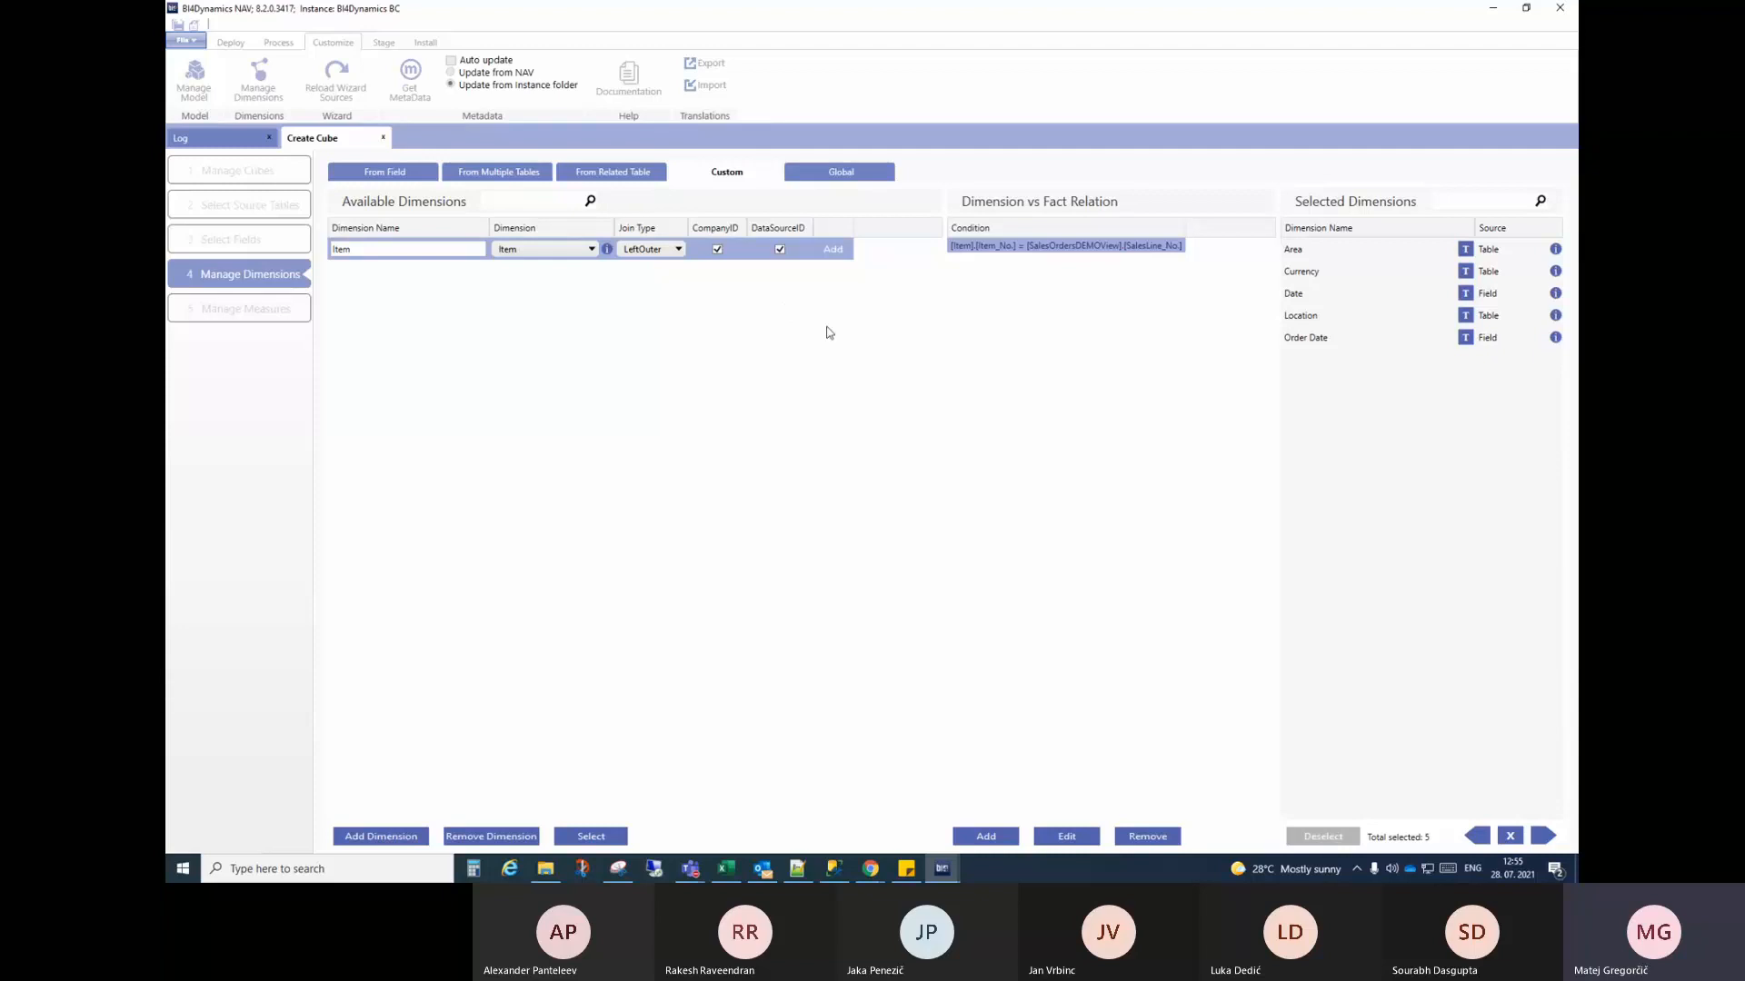
click(610, 175)
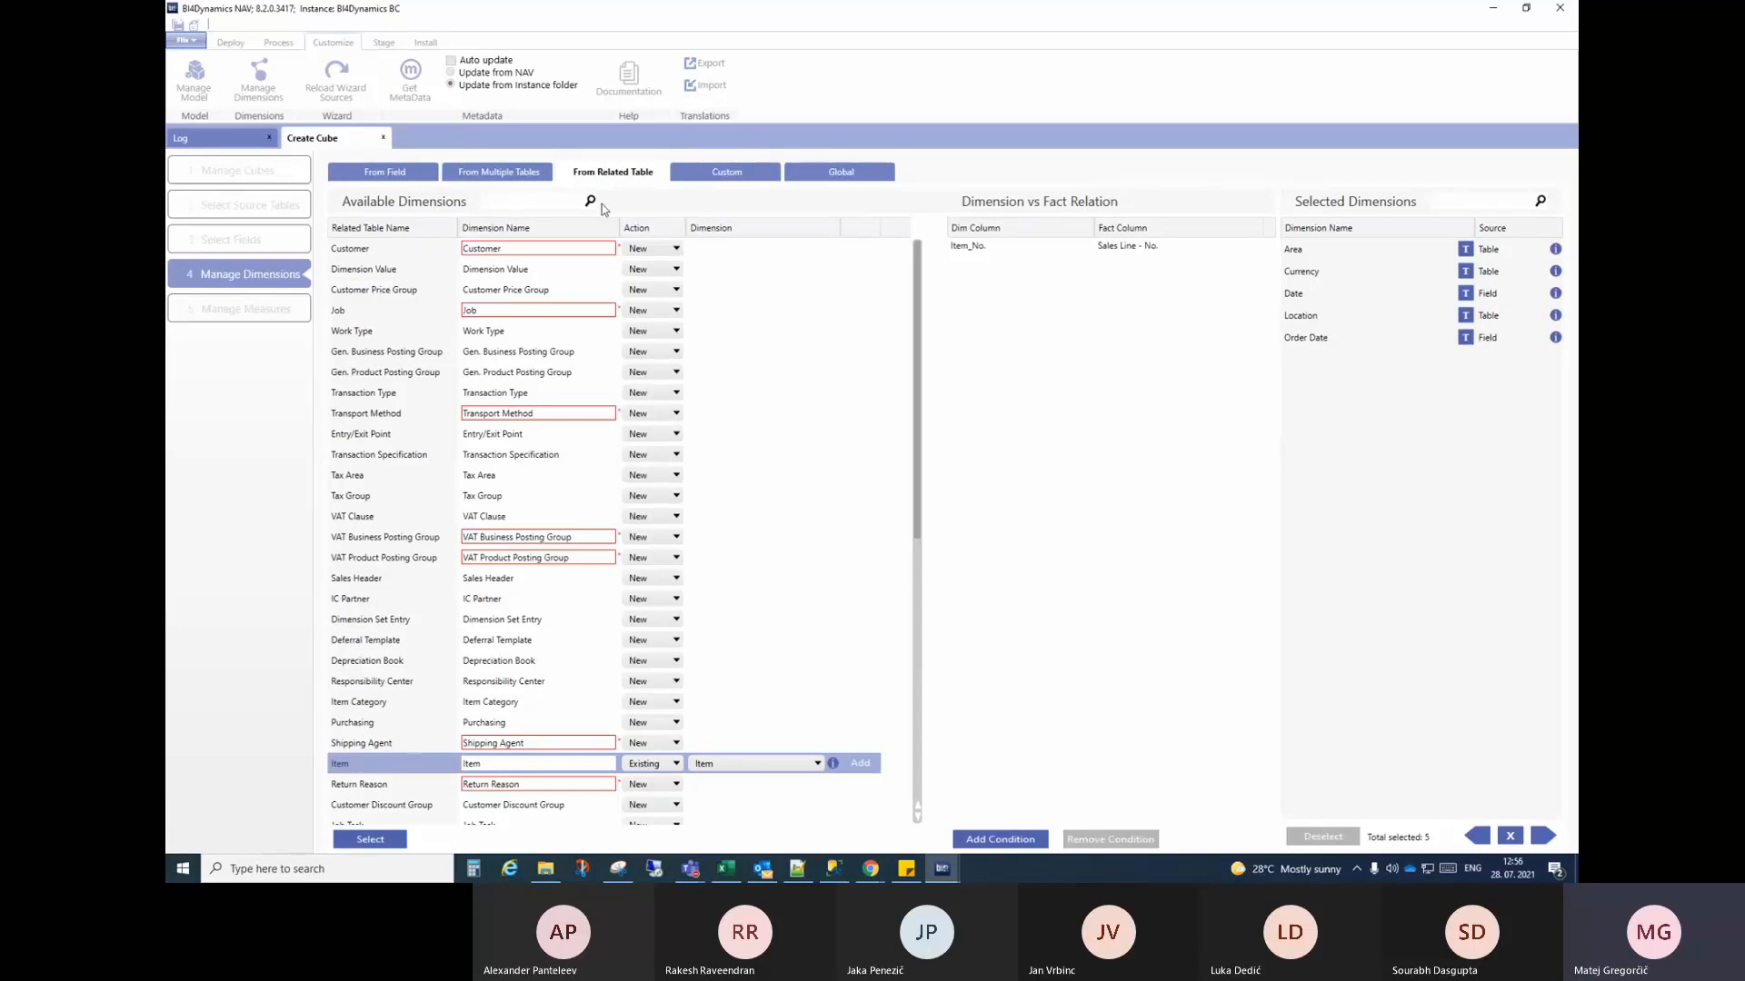
click(714, 181)
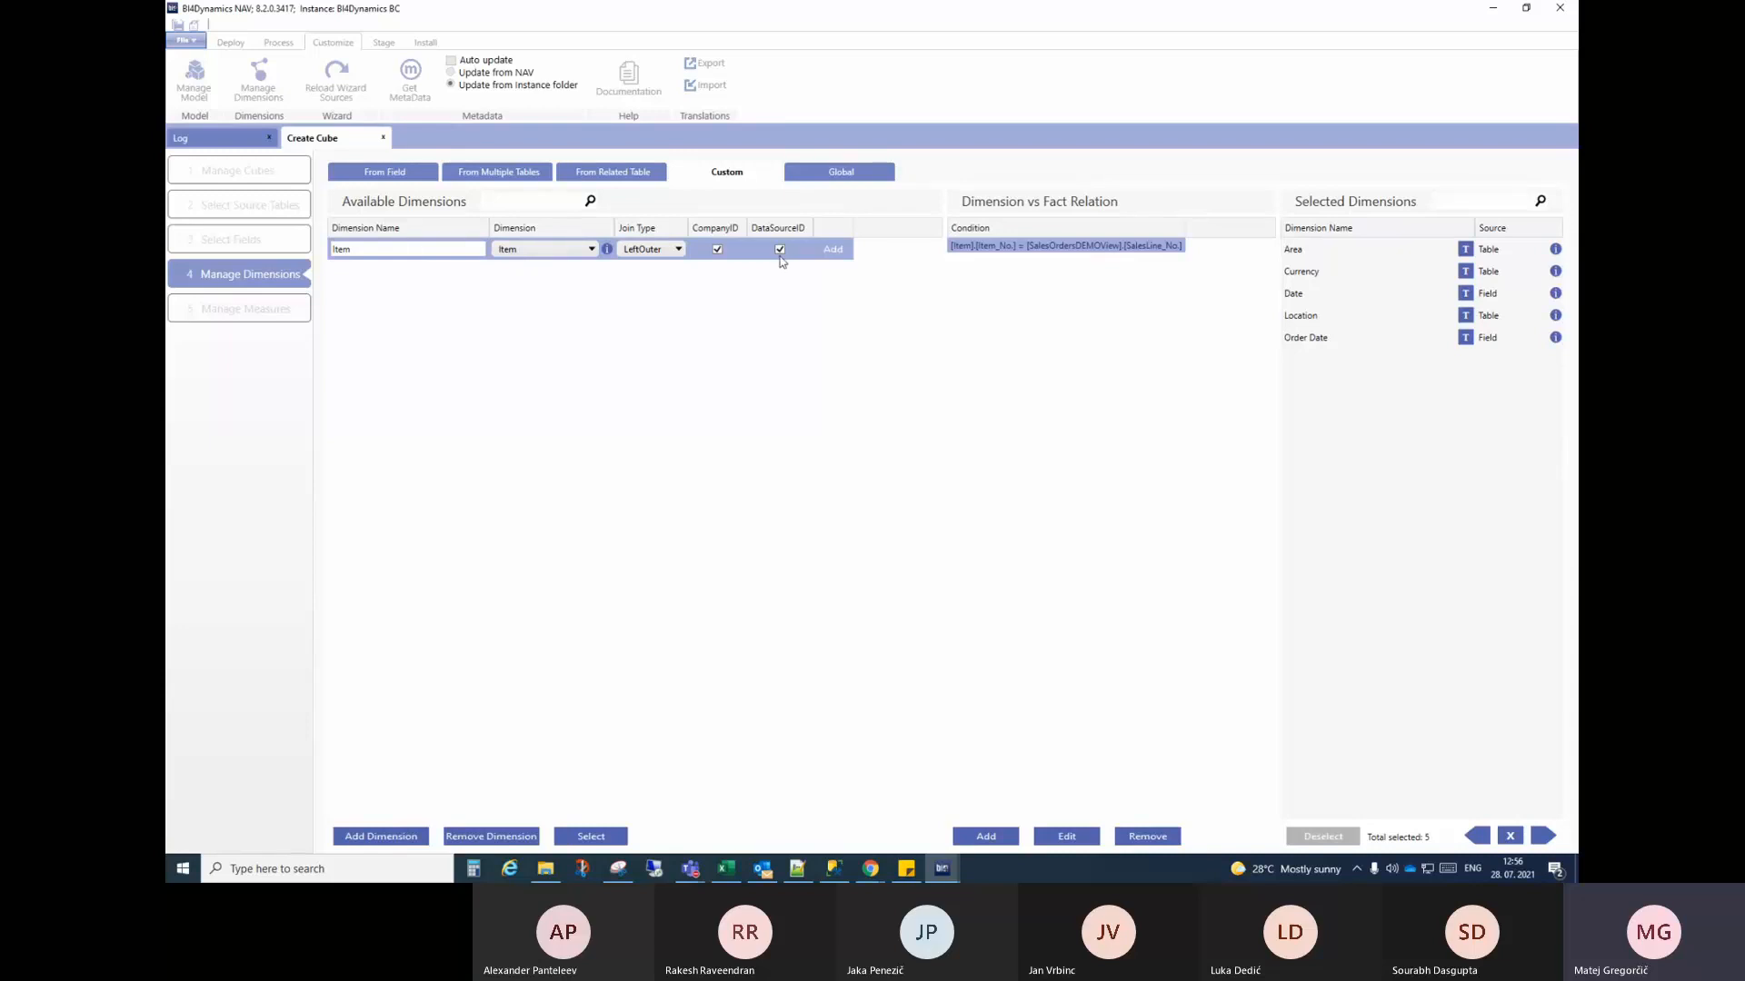
click(423, 251)
click(833, 250)
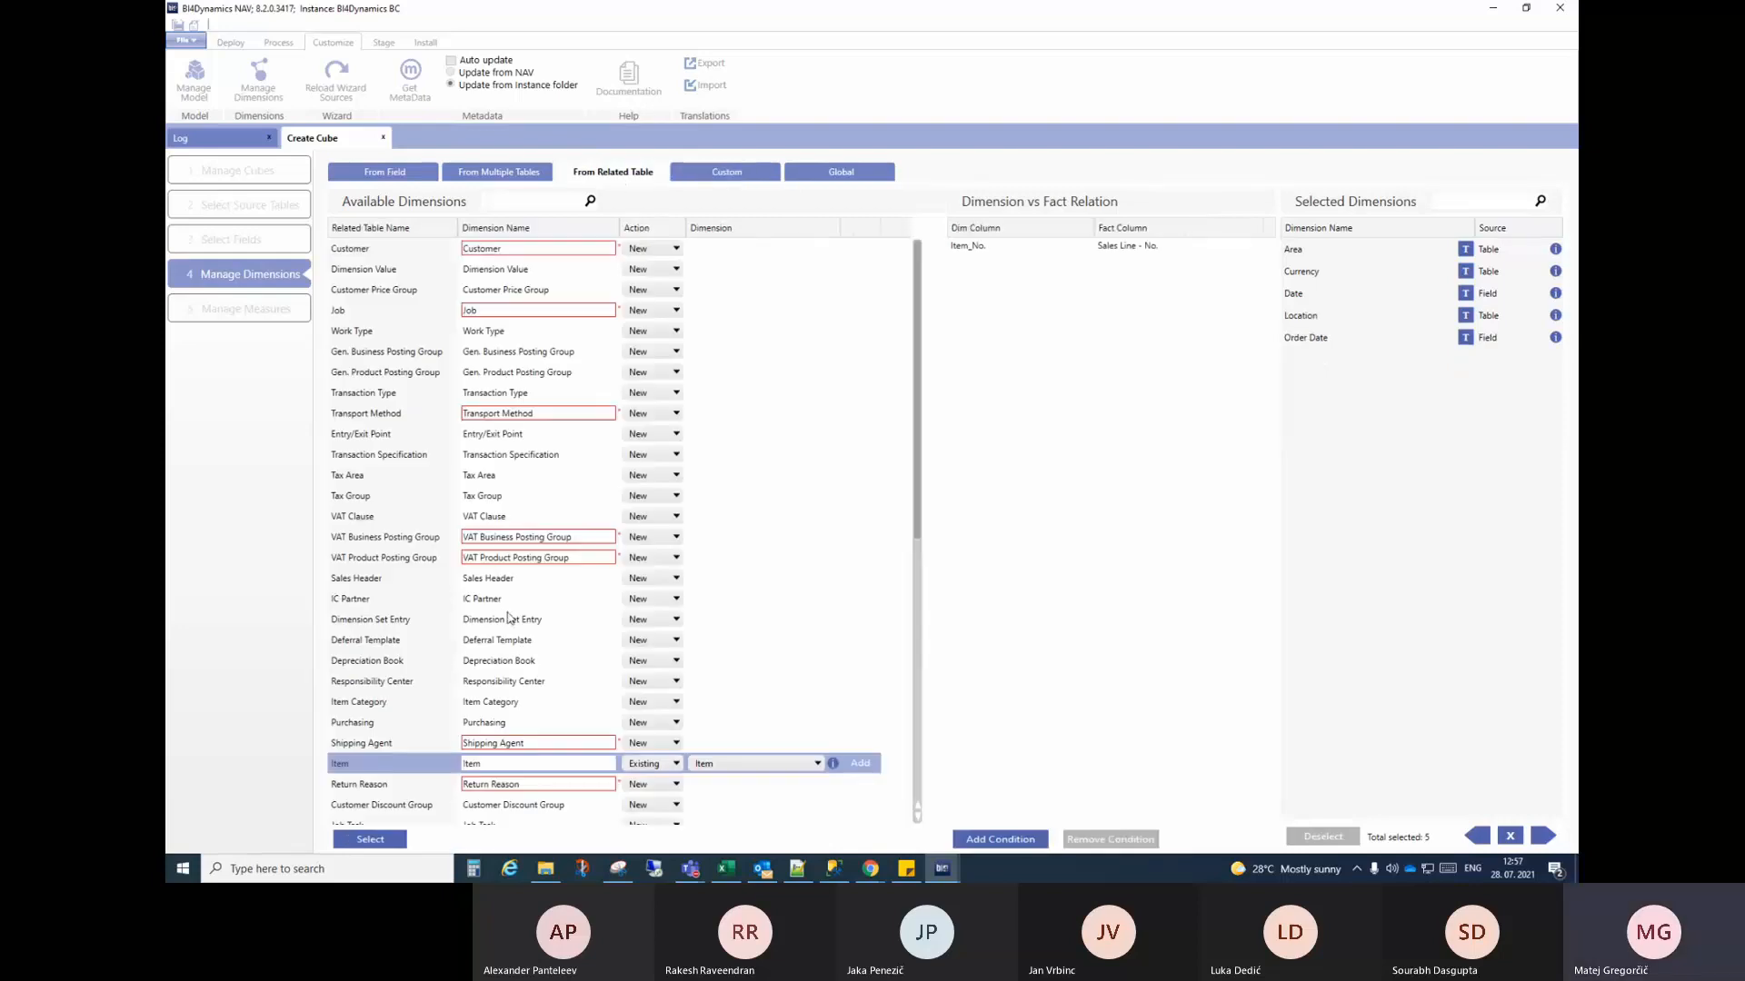
Step: Set the Salesperson/Purchaser entry among the related-table dimensions to use the existing Salesperson Purchaser dimension
scroll(510, 616, down, 6)
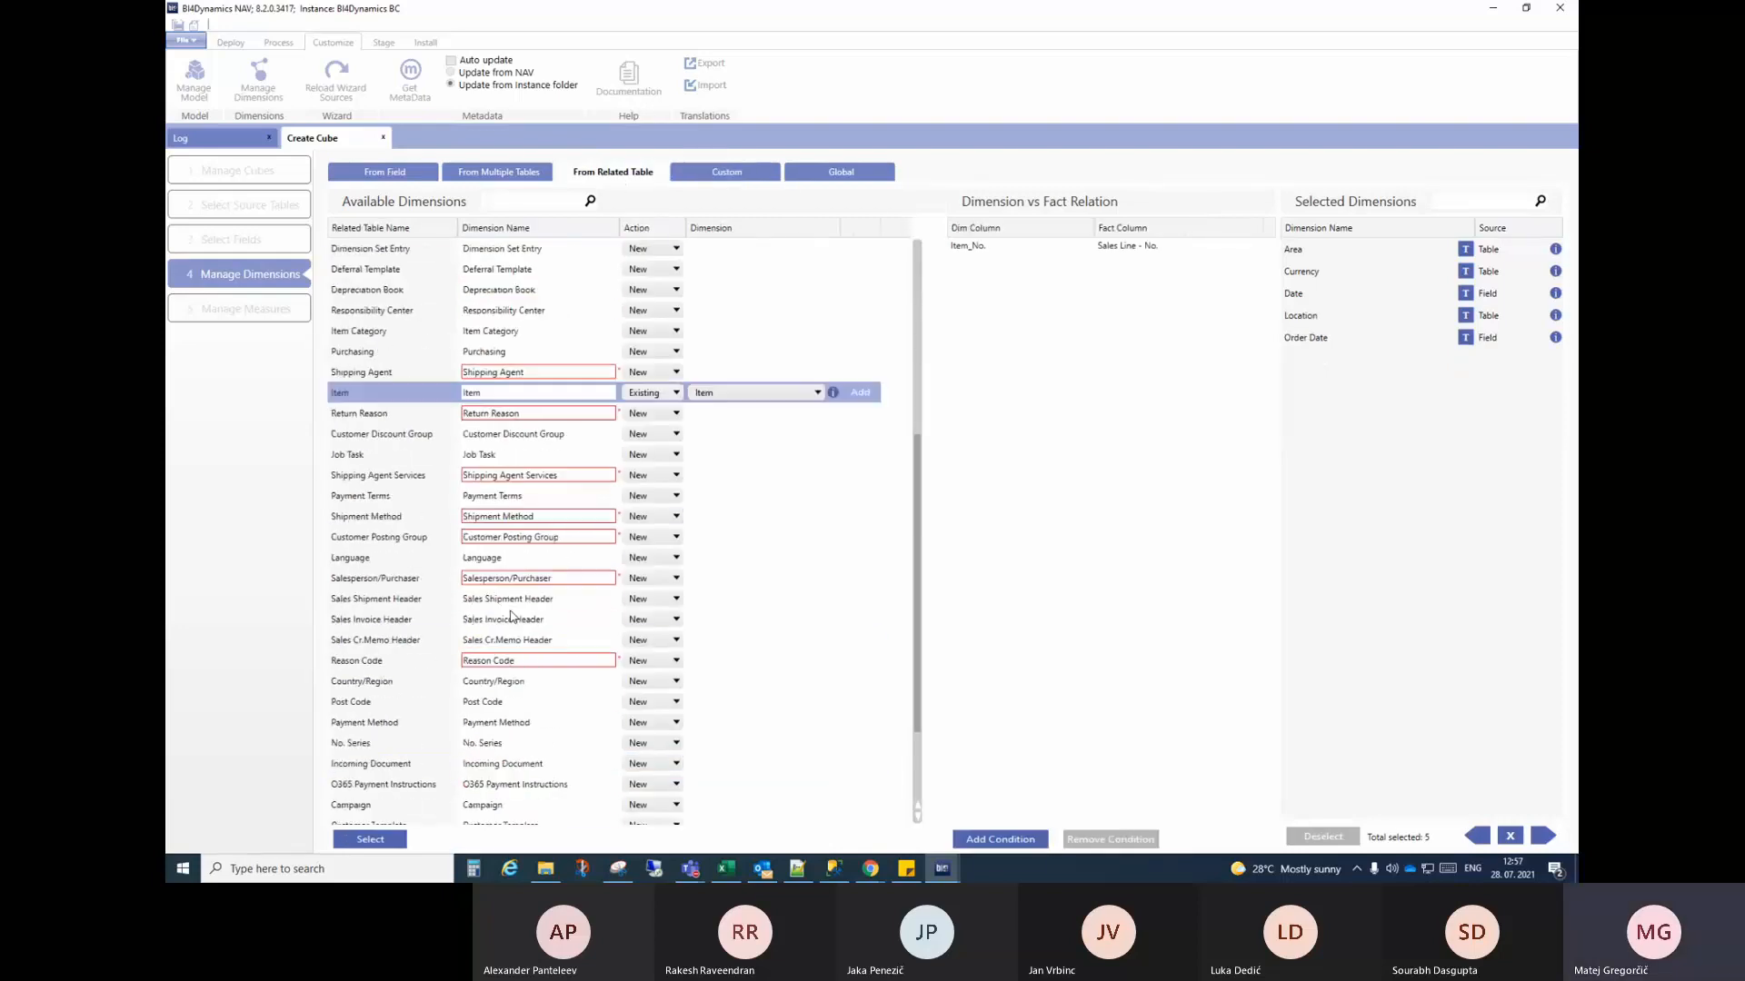
scroll(512, 616, down, 2)
click(355, 457)
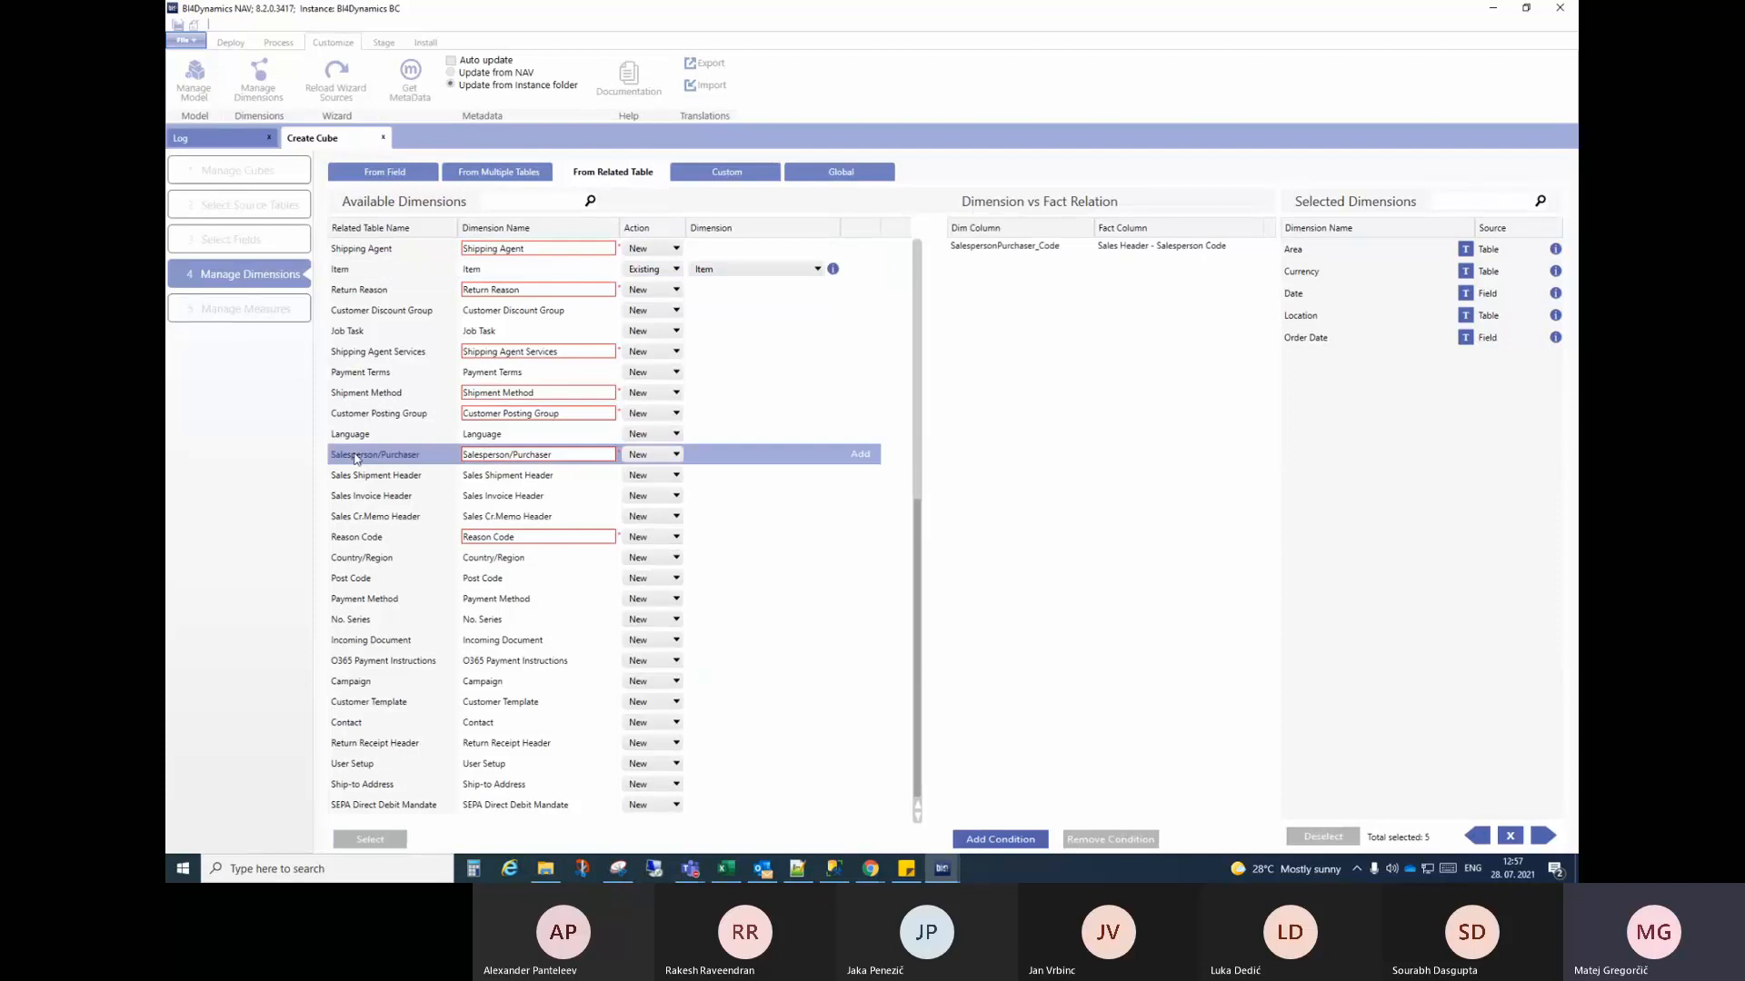
mouse_move(602, 455)
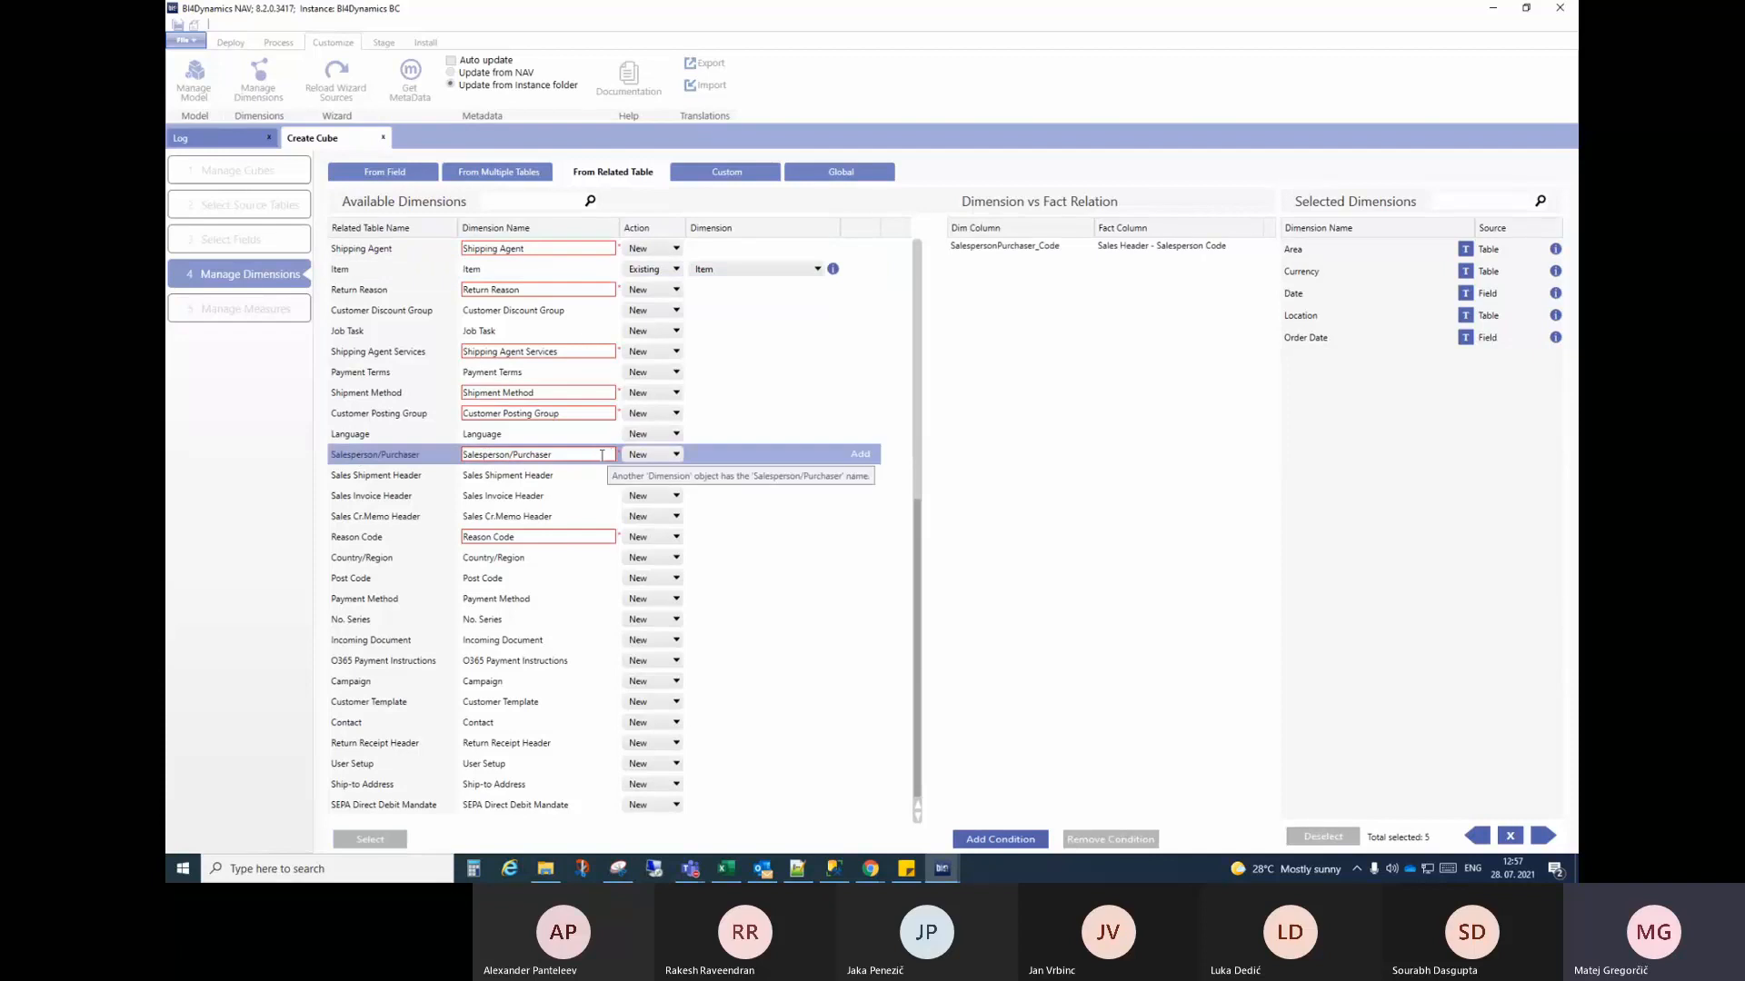
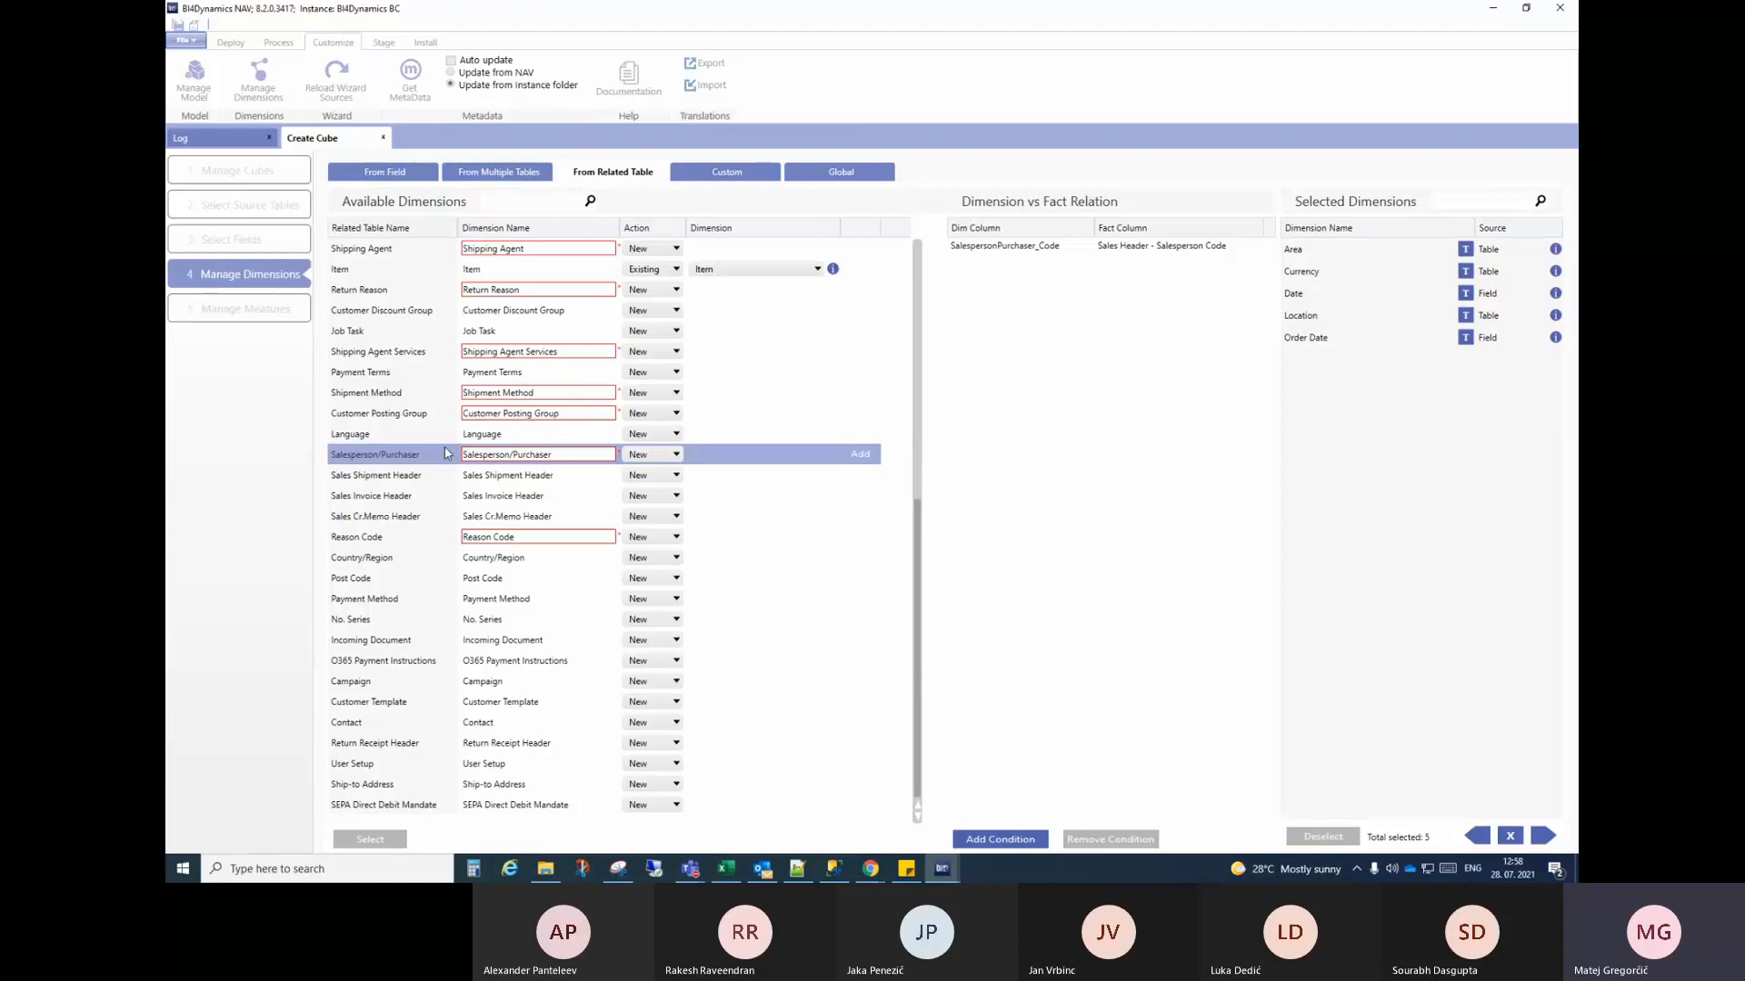
mouse_move(482, 457)
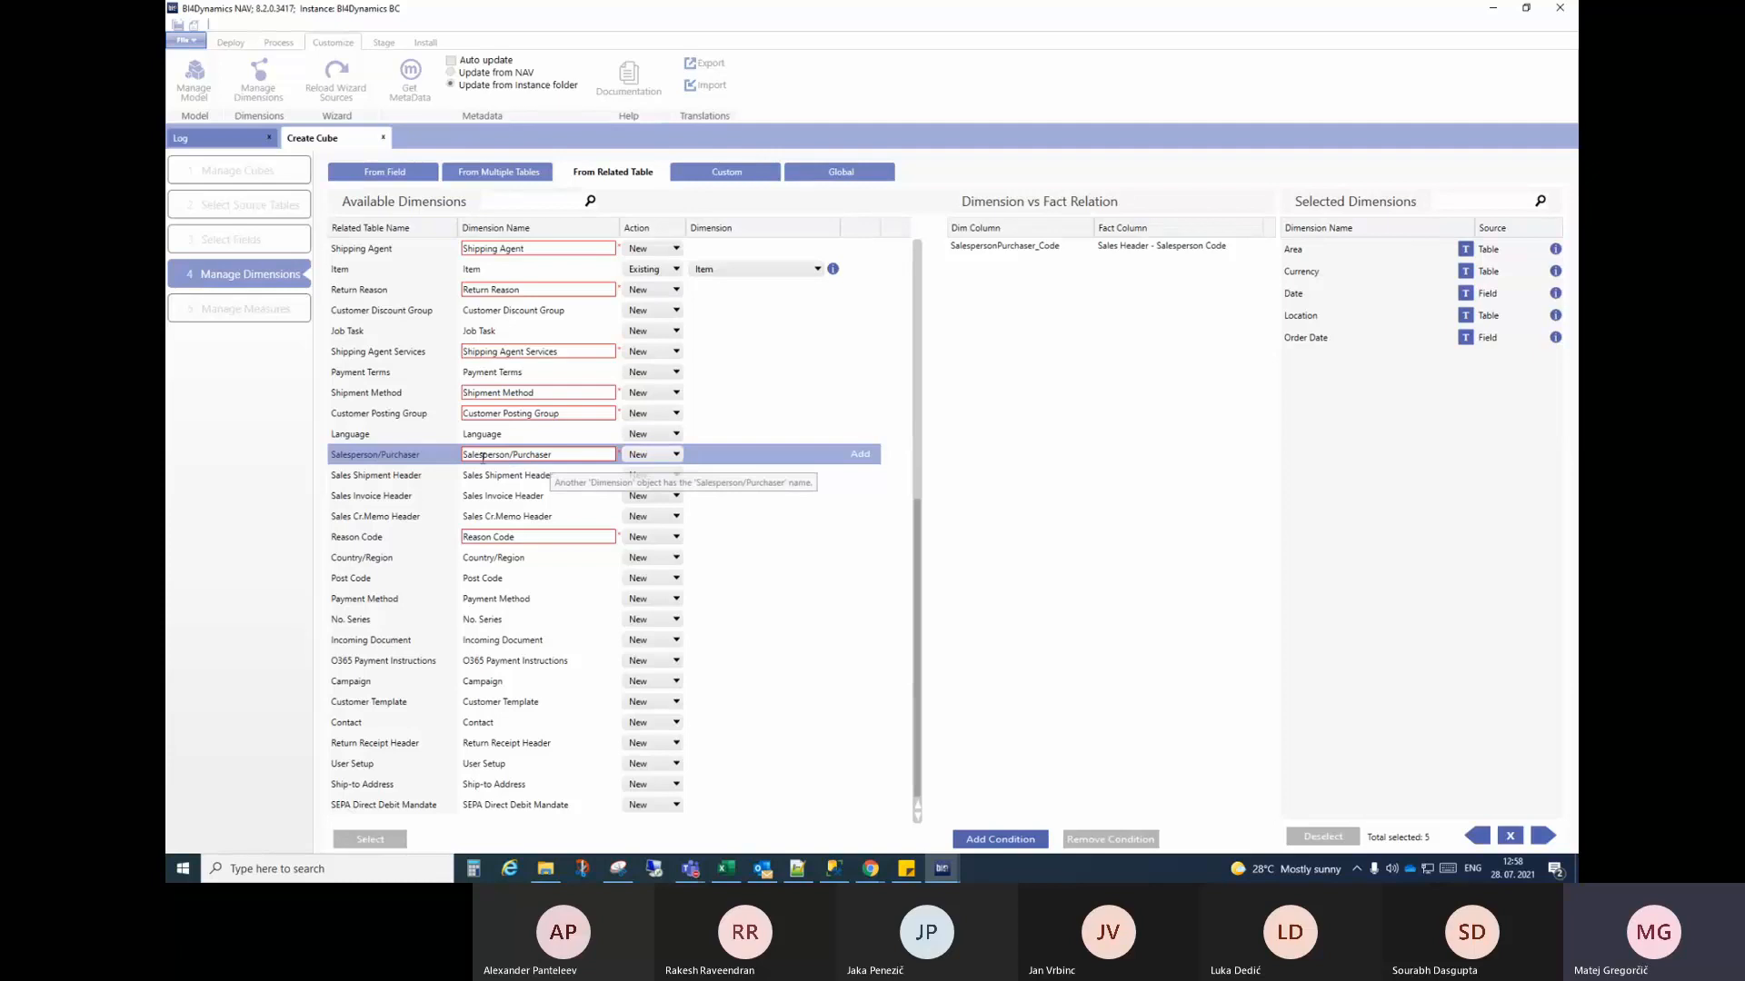
click(646, 454)
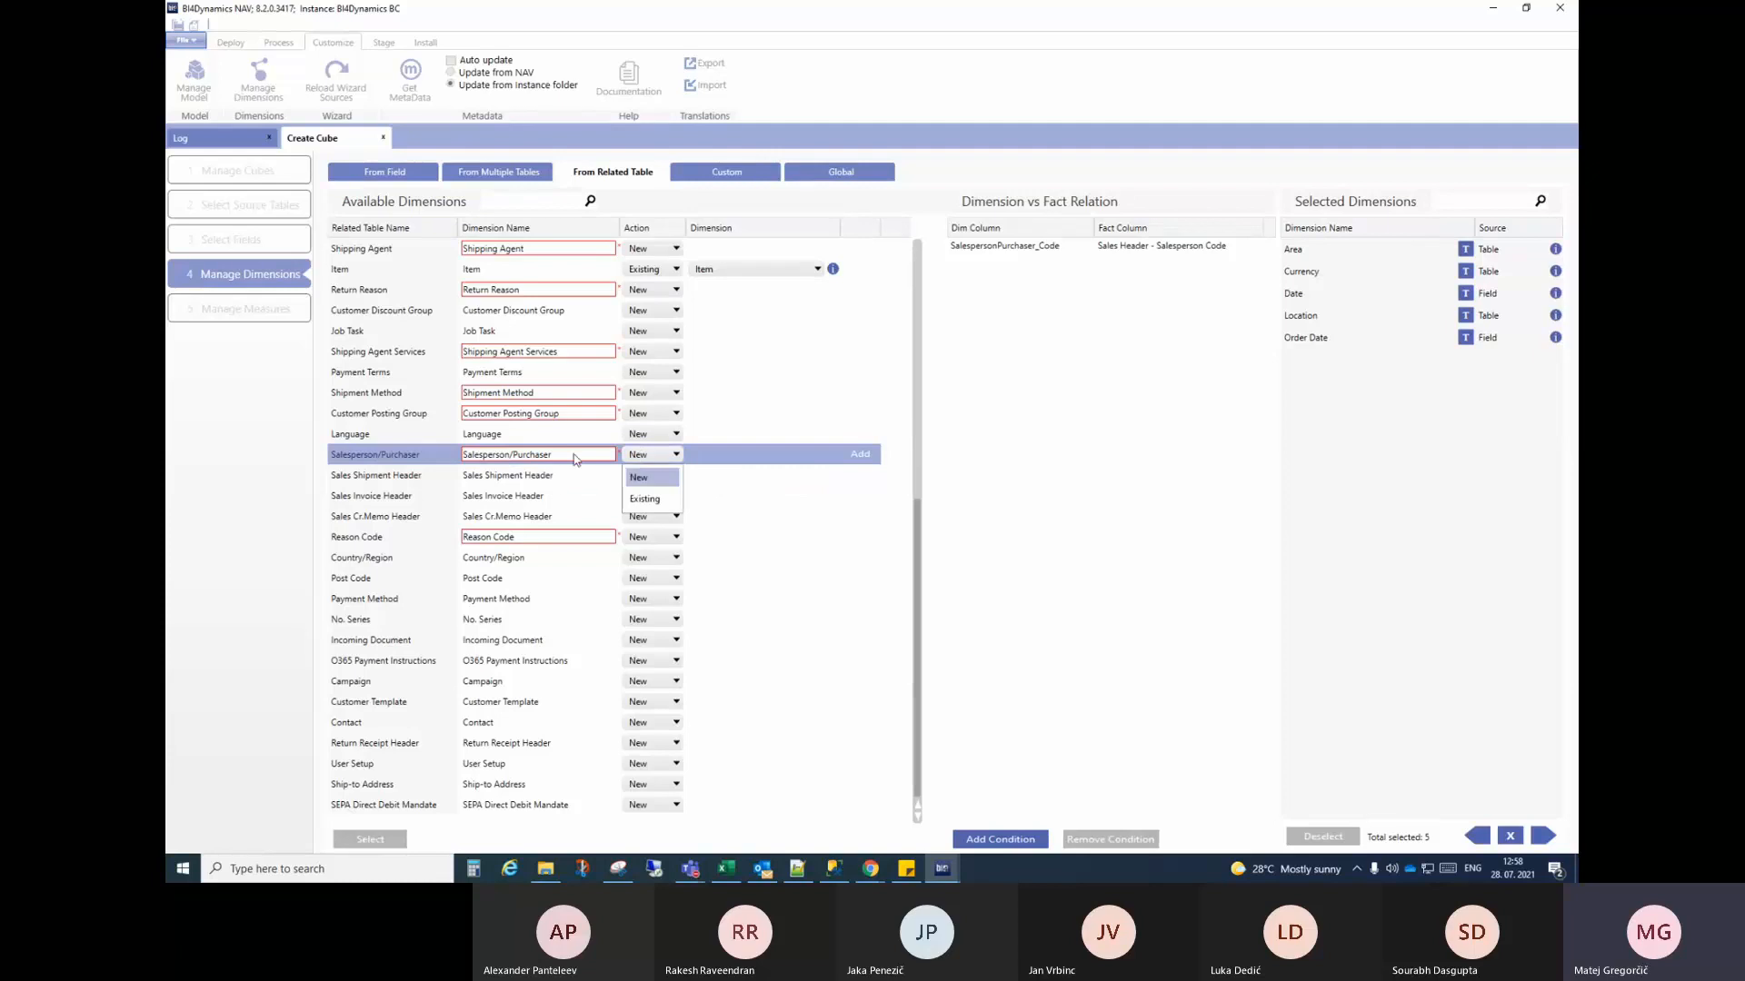
click(644, 498)
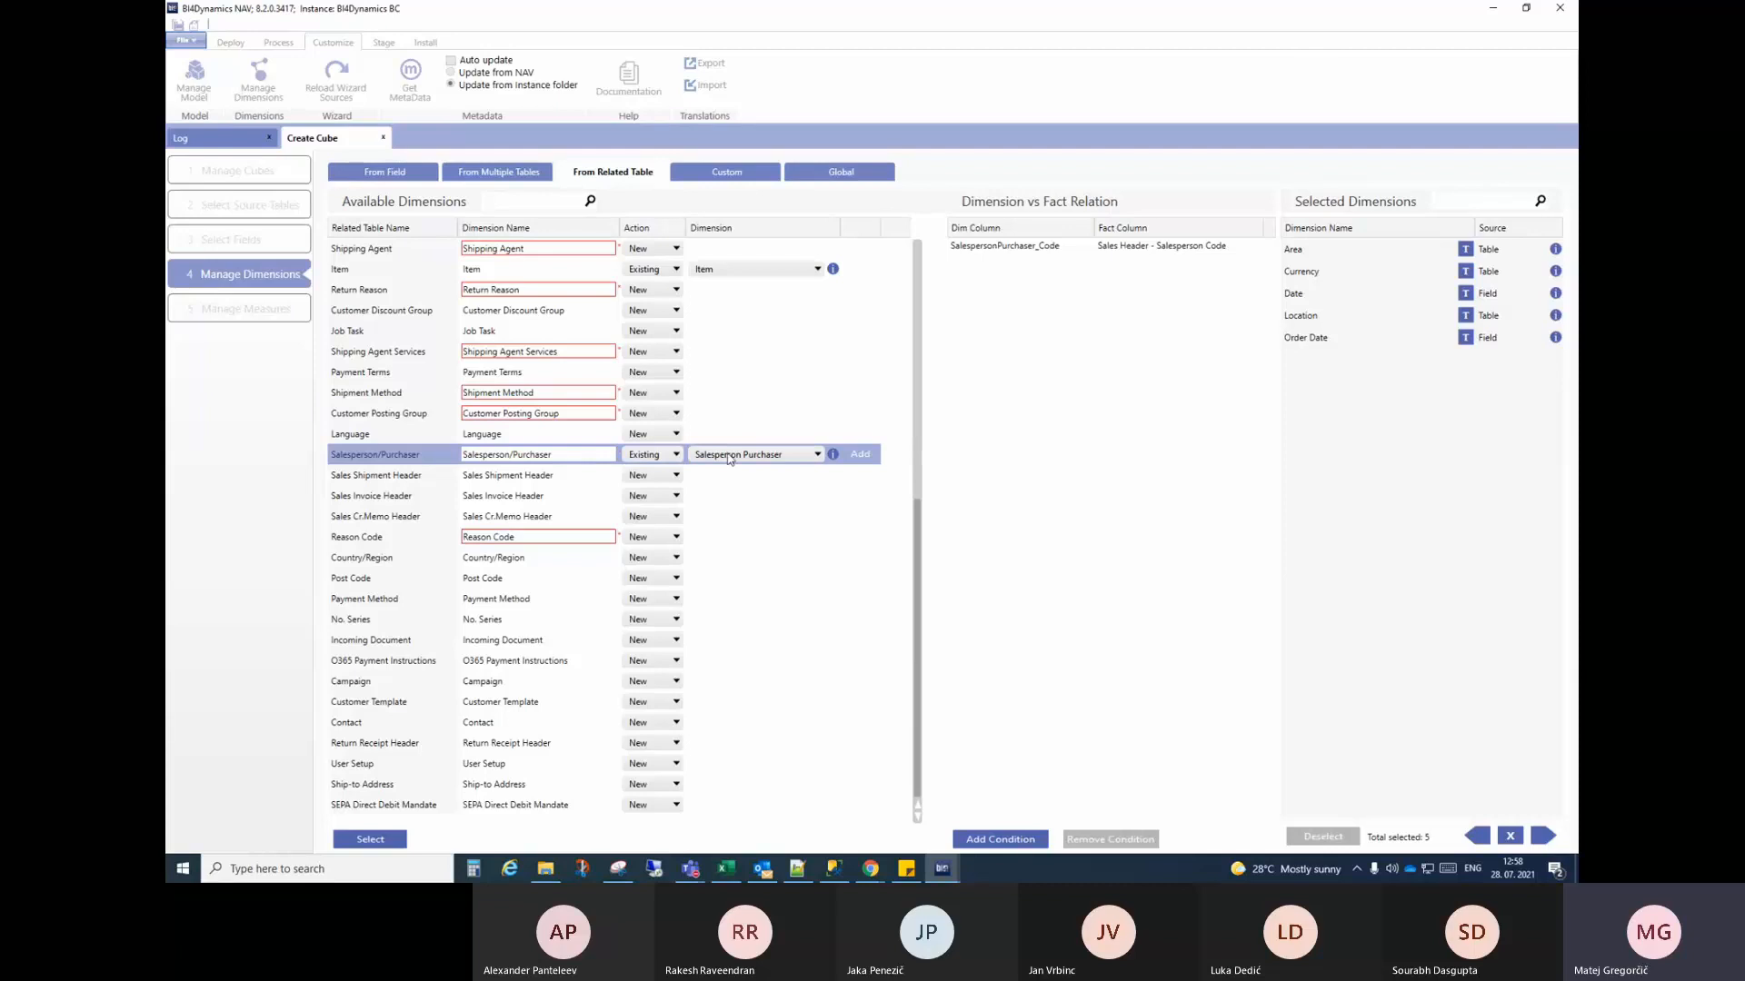
Step: Shorten the Salesperson/Purchaser dimension name to Salesperson and add it to the selected dimensions
drag(560, 457, 514, 455)
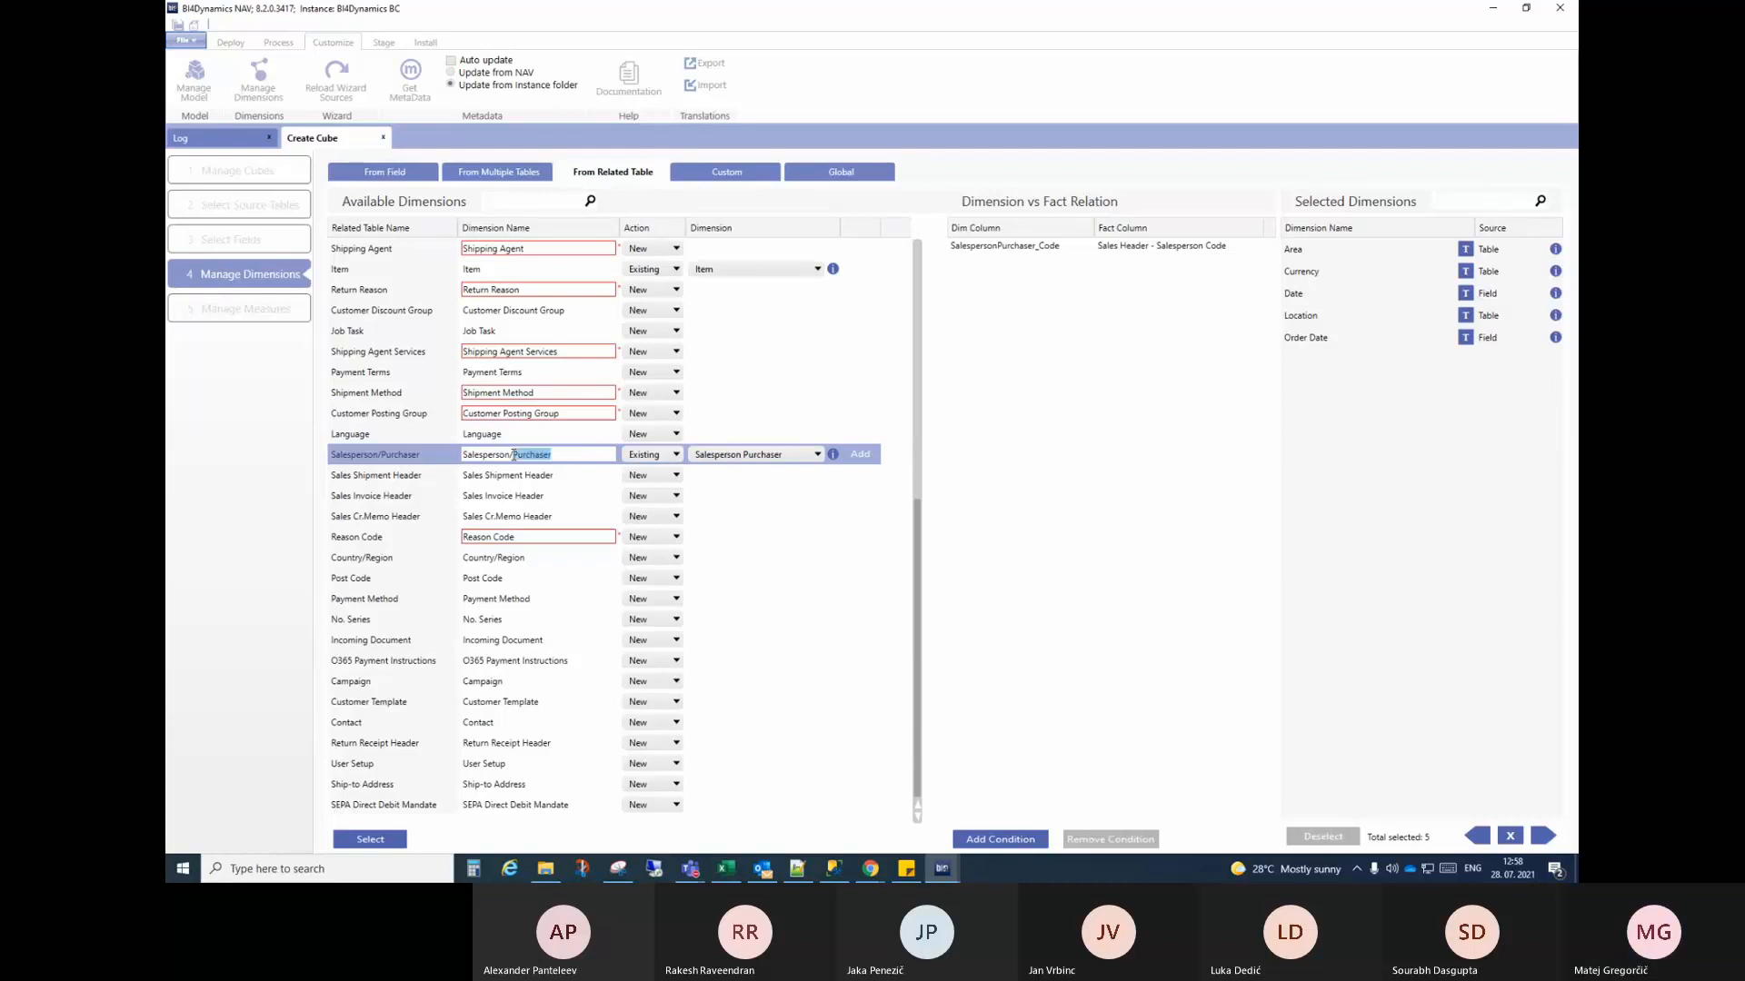
key(BackSpace)
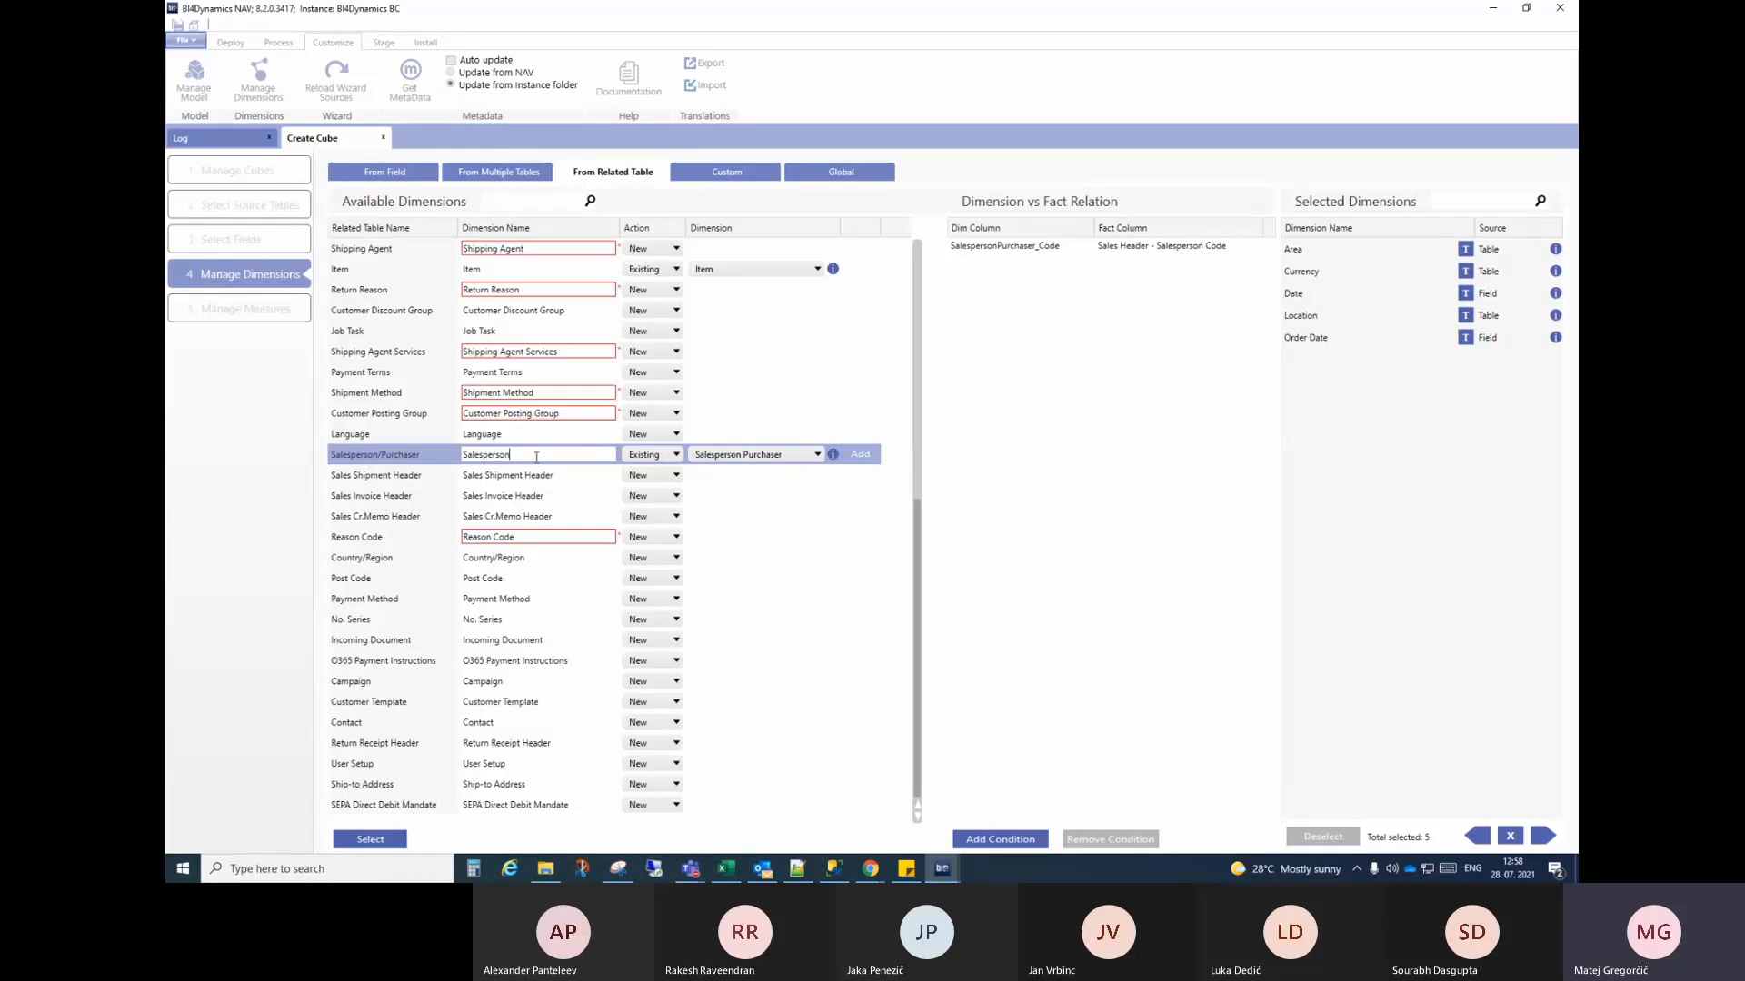
double_click(490, 454)
click(532, 455)
click(860, 454)
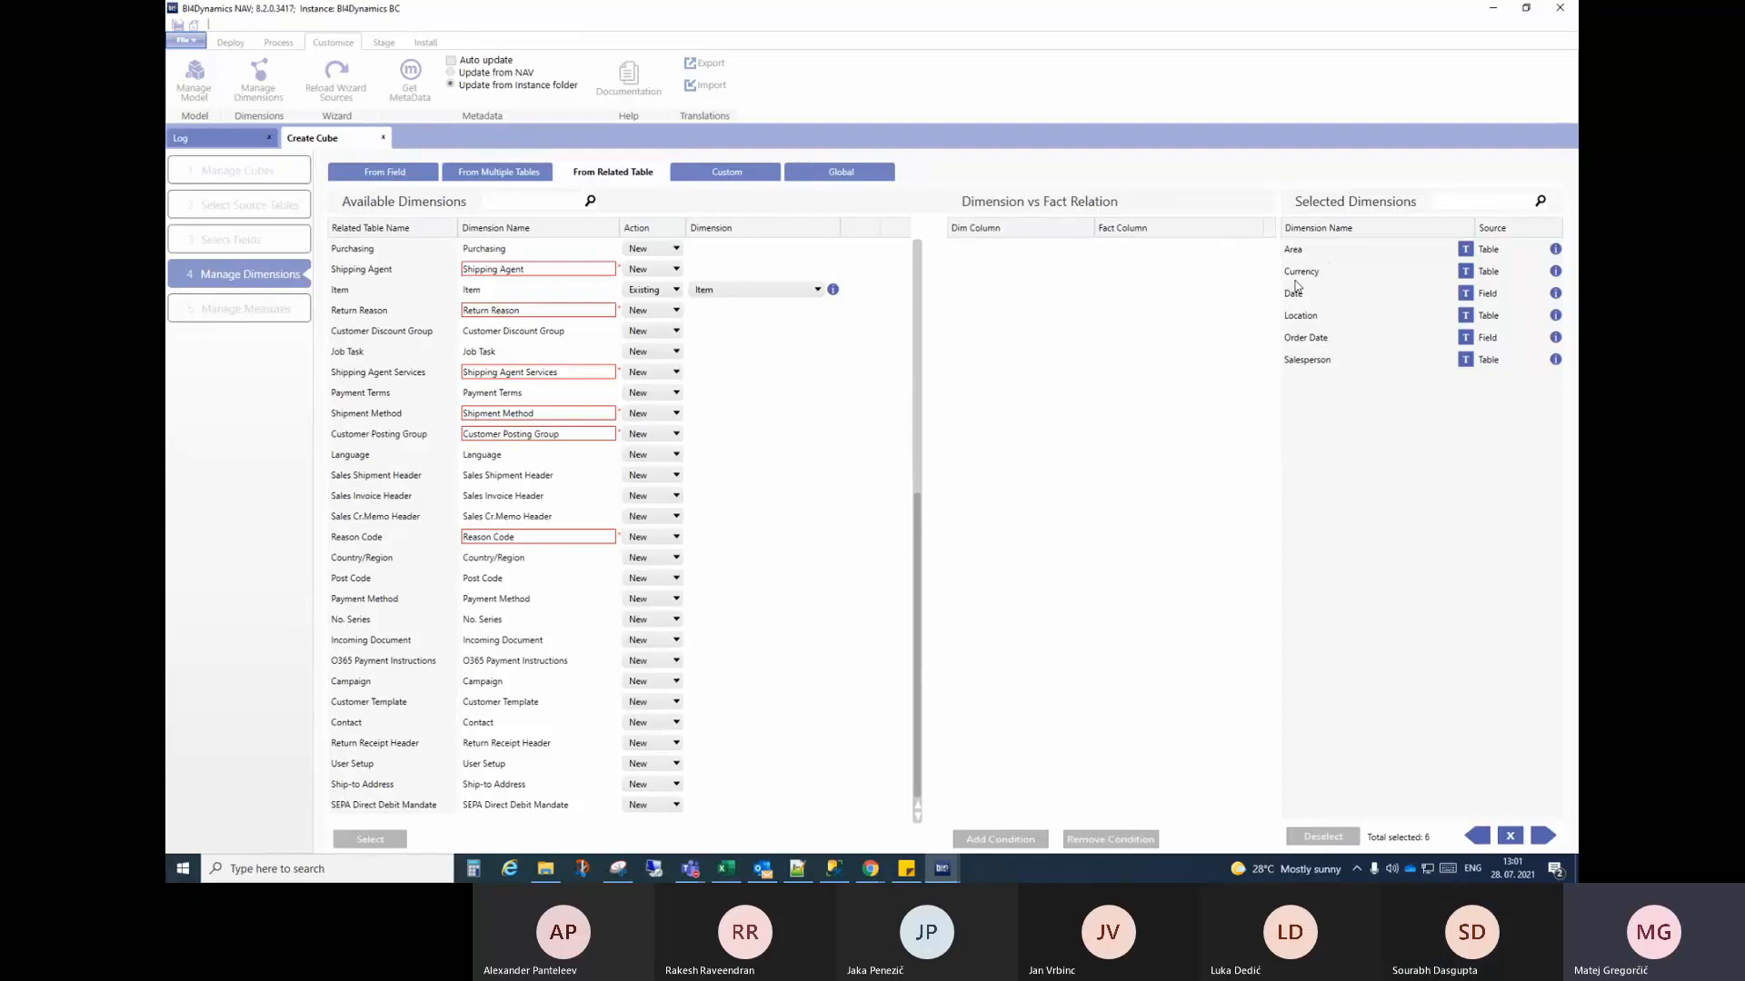
Step: Proceed to the Manage Measures stage and review the names of the Sales Line base measures
click(1542, 835)
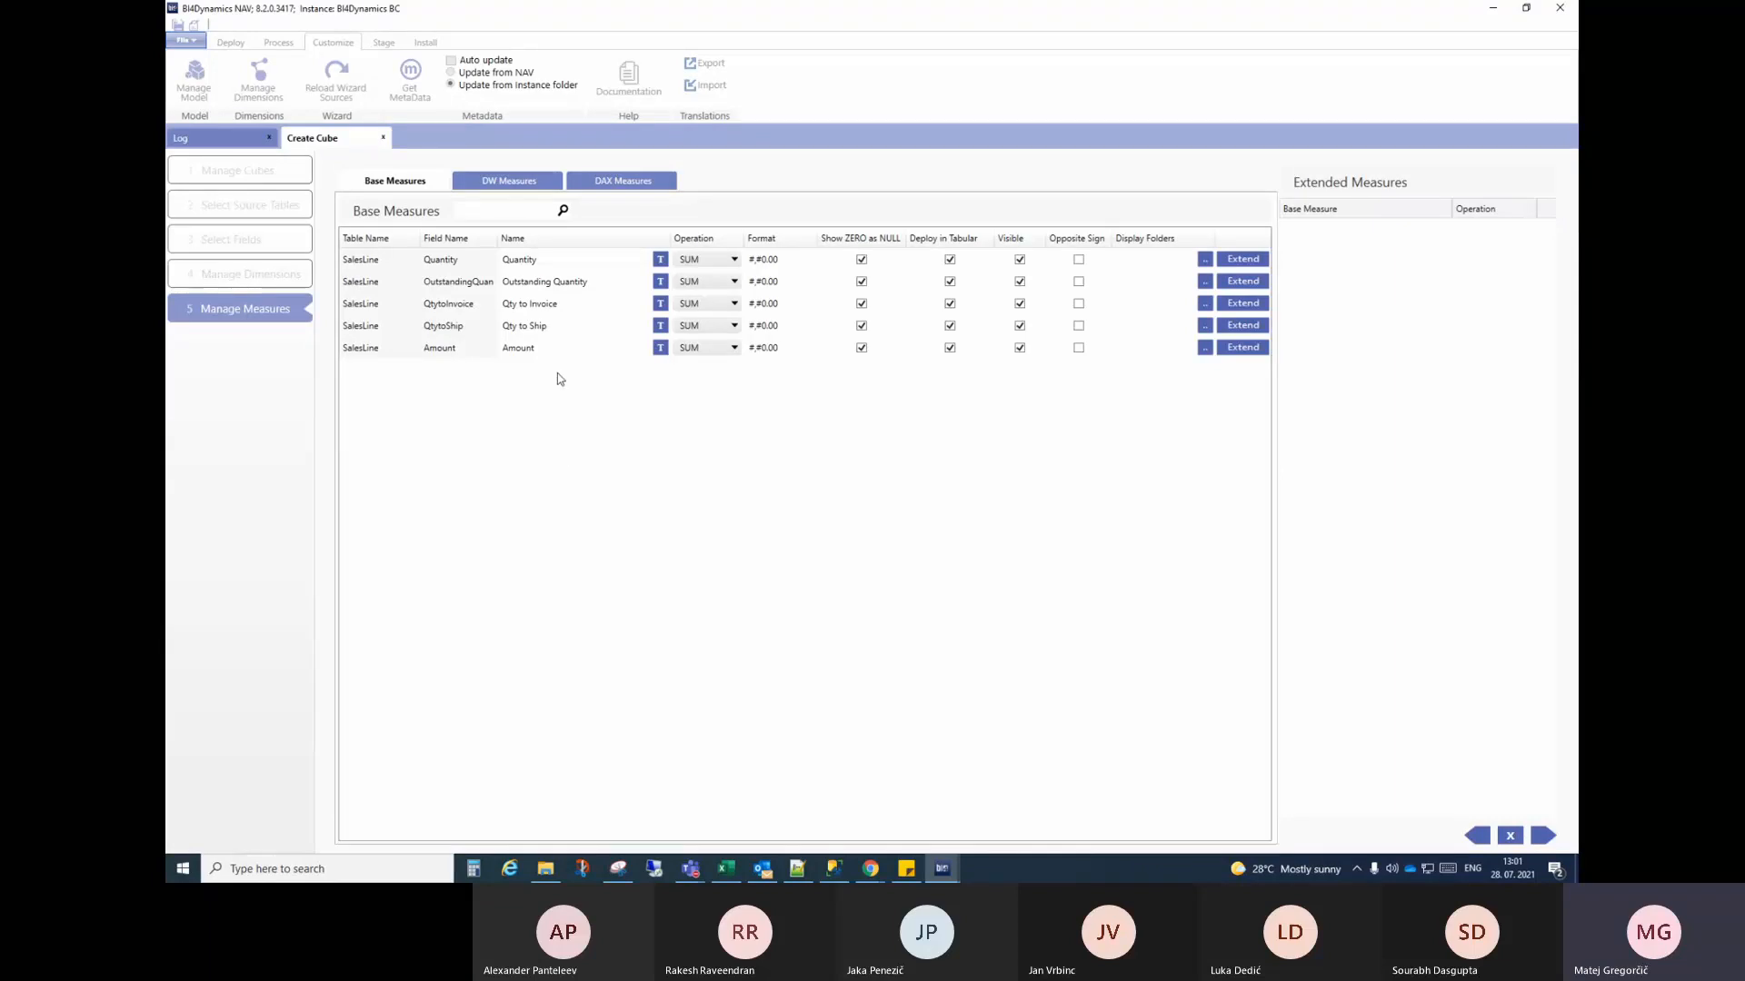
click(541, 259)
click(546, 281)
click(551, 303)
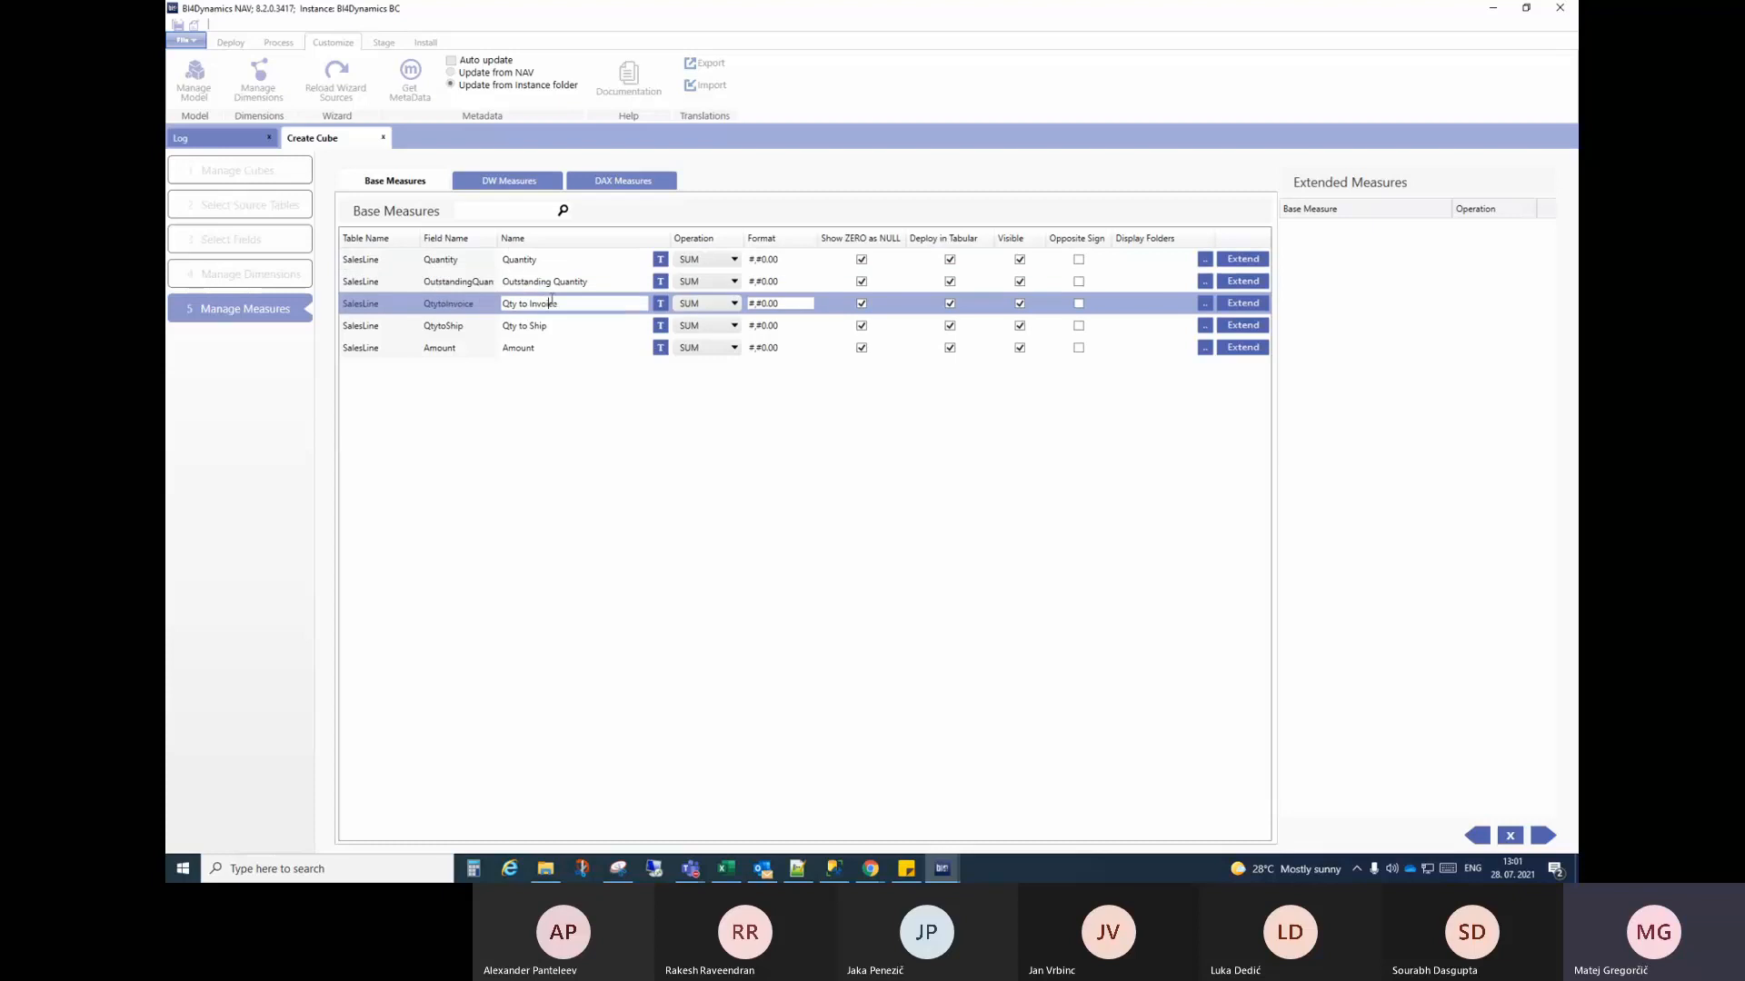
click(549, 326)
click(549, 347)
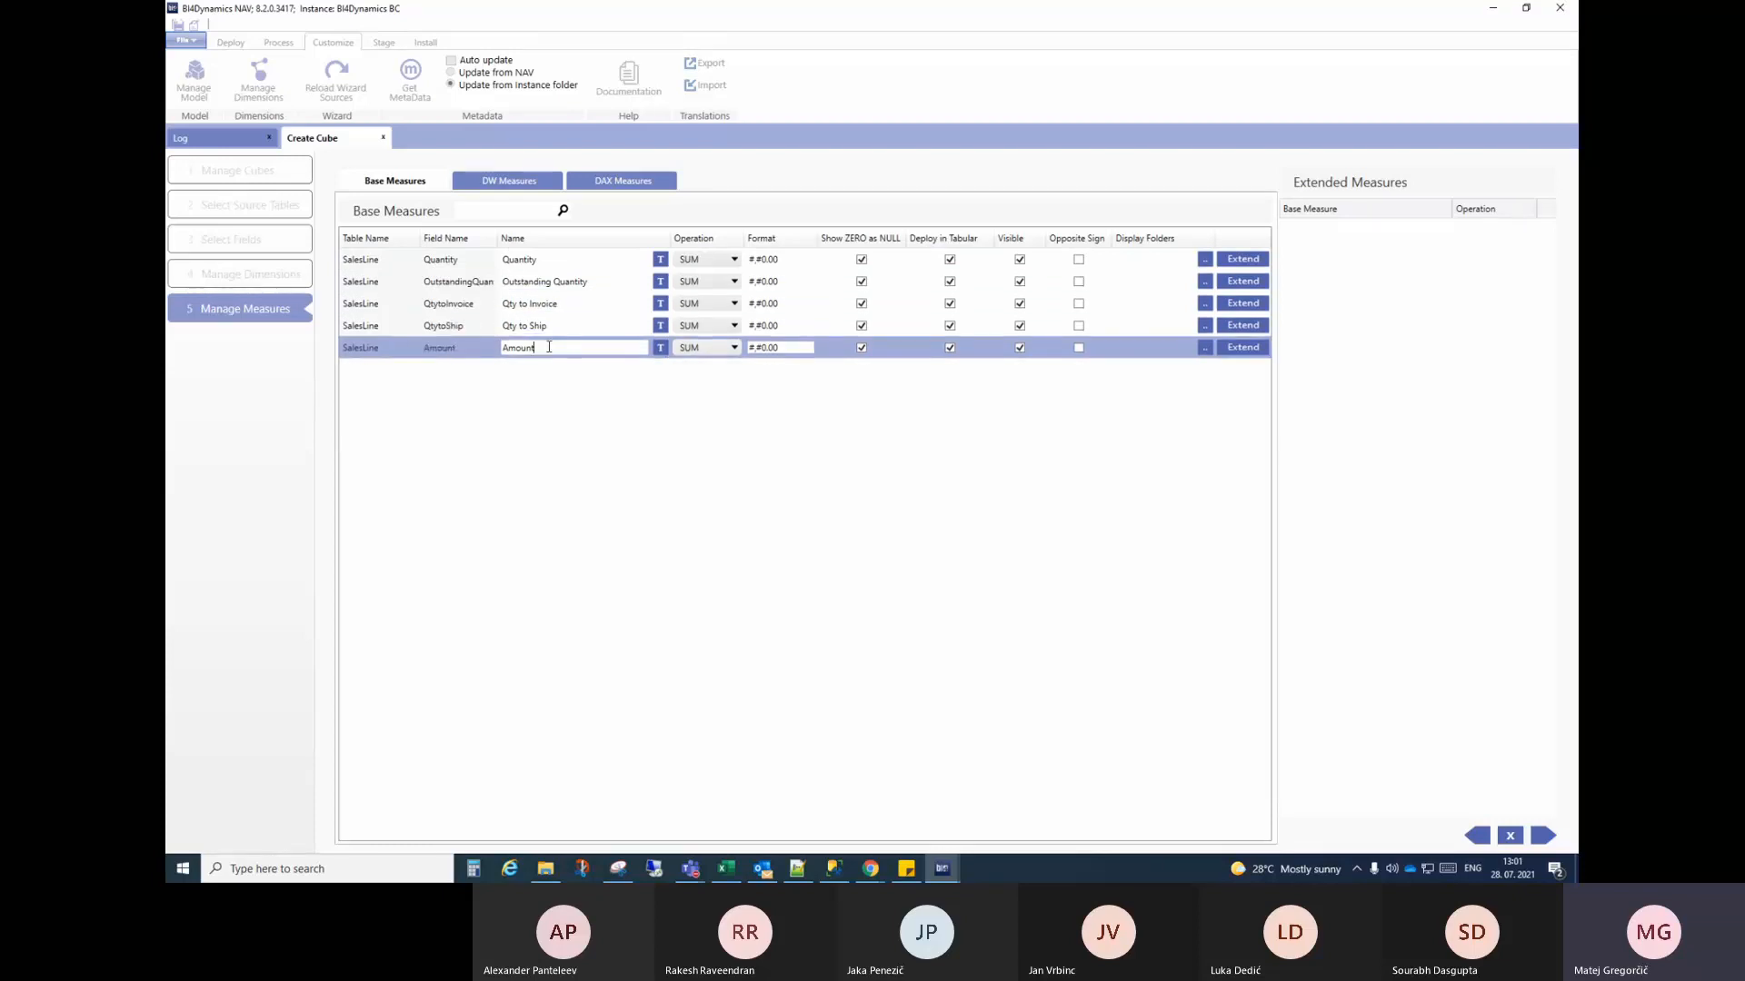
click(511, 260)
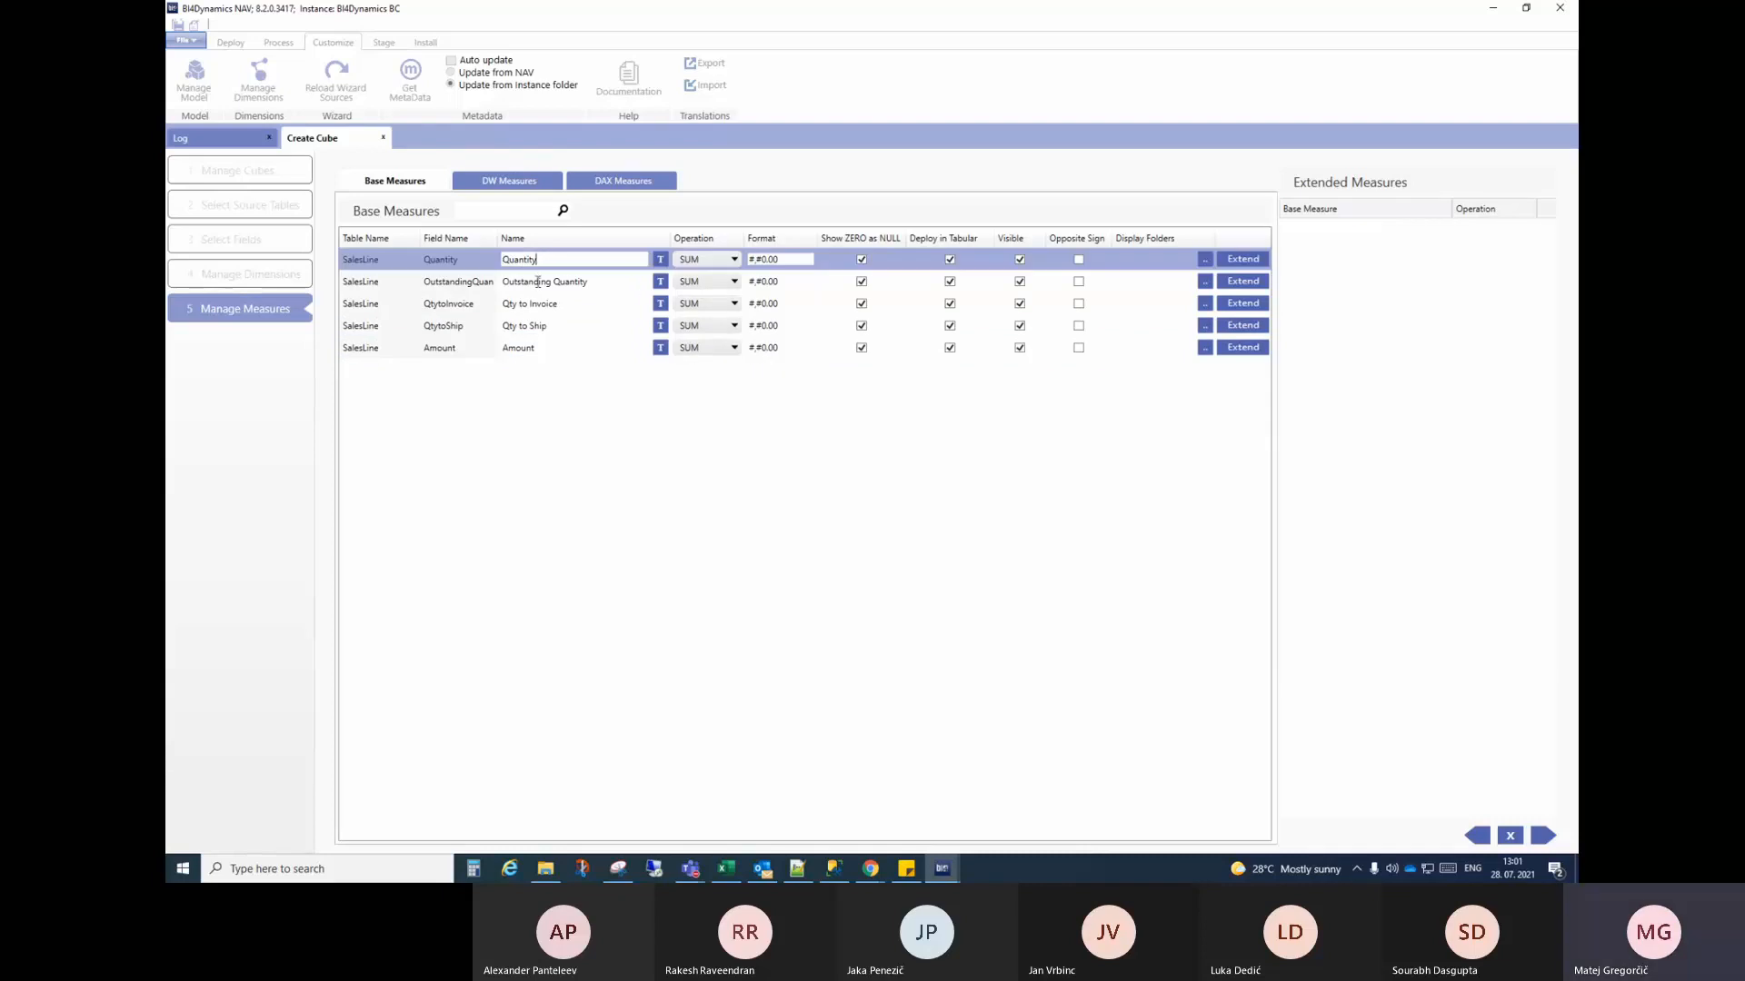
click(535, 282)
click(533, 304)
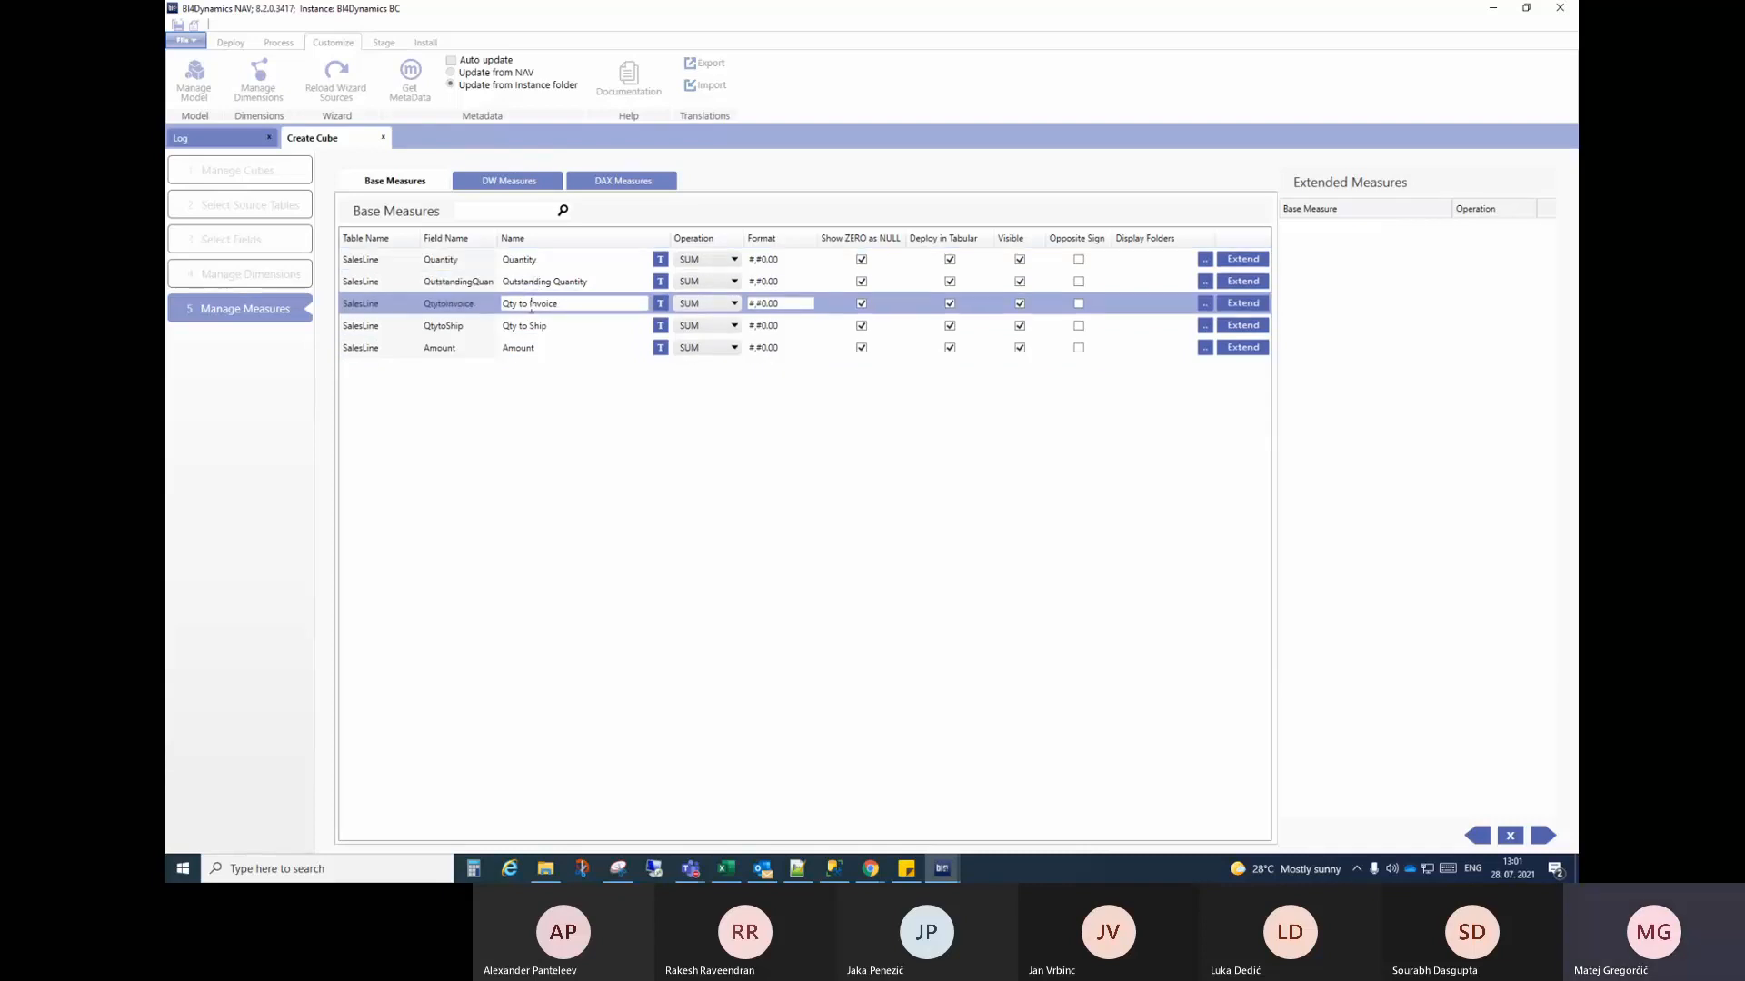
Step: Rename the Qty to Invoice and Qty to Ship base measures as Quantity to Invoice and Quantity to Ship
double_click(510, 303)
double_click(498, 263)
key(ctrl+c)
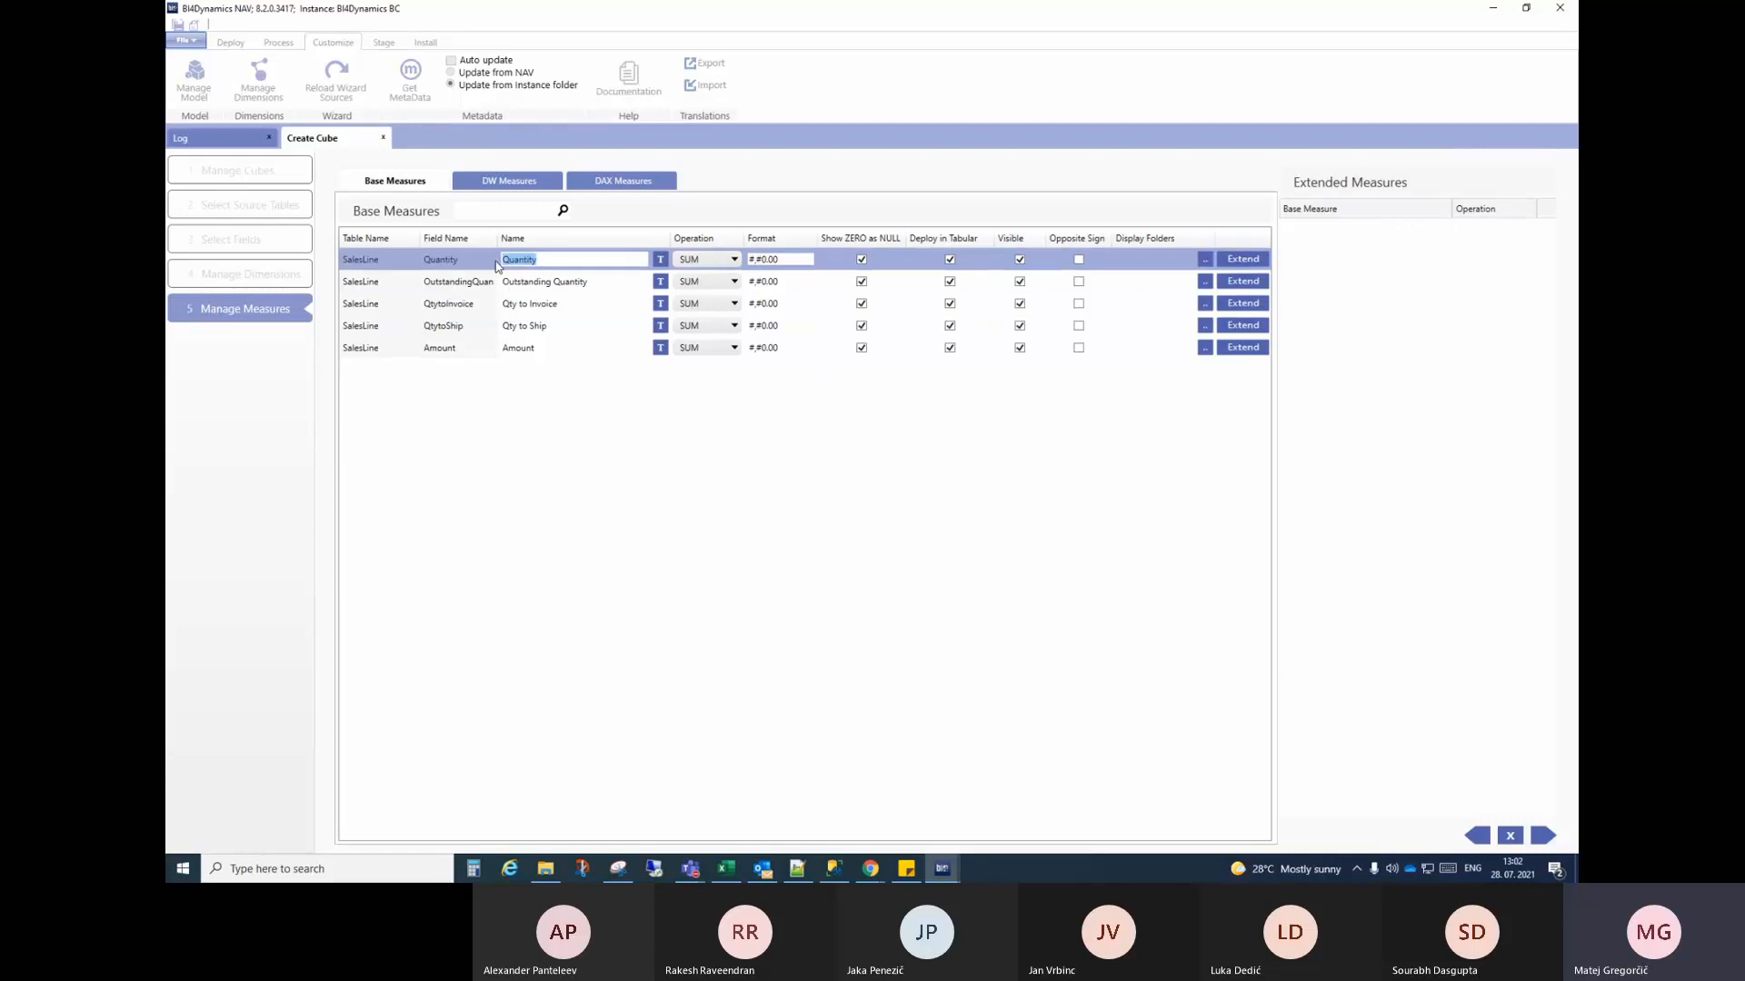
click(513, 305)
double_click(510, 305)
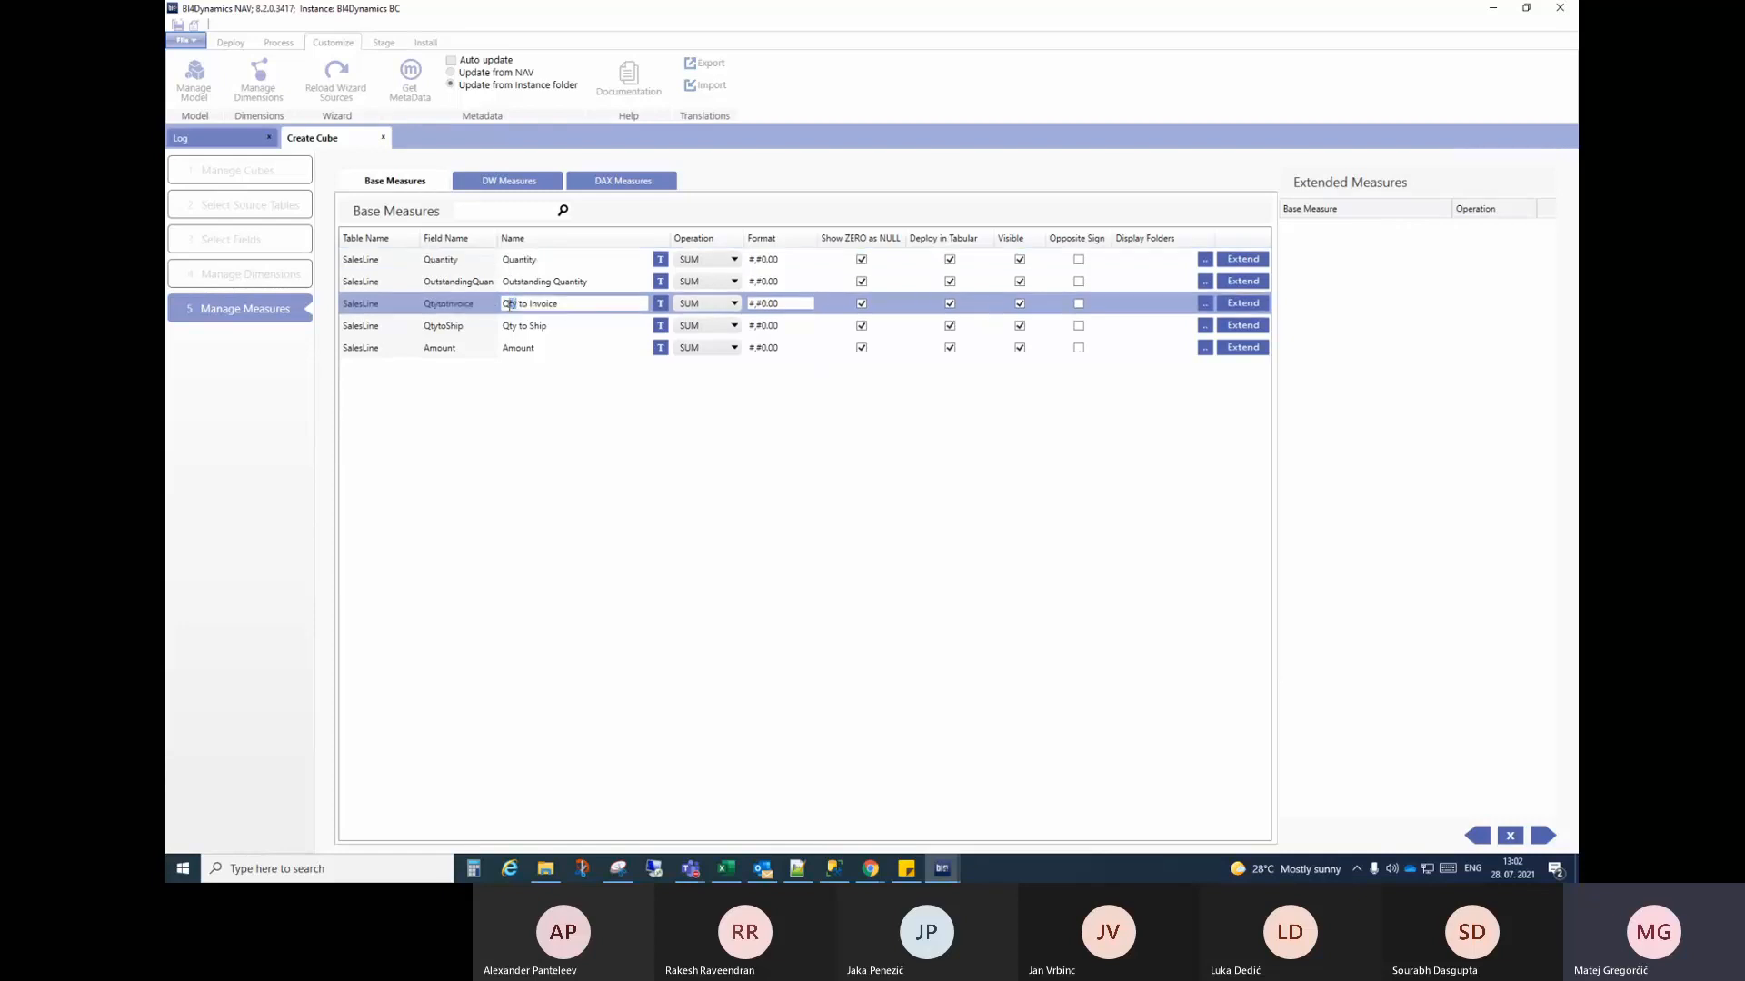
text(Quantity)
key(BackSpace)
drag(516, 325, 484, 334)
key(ctrl+v)
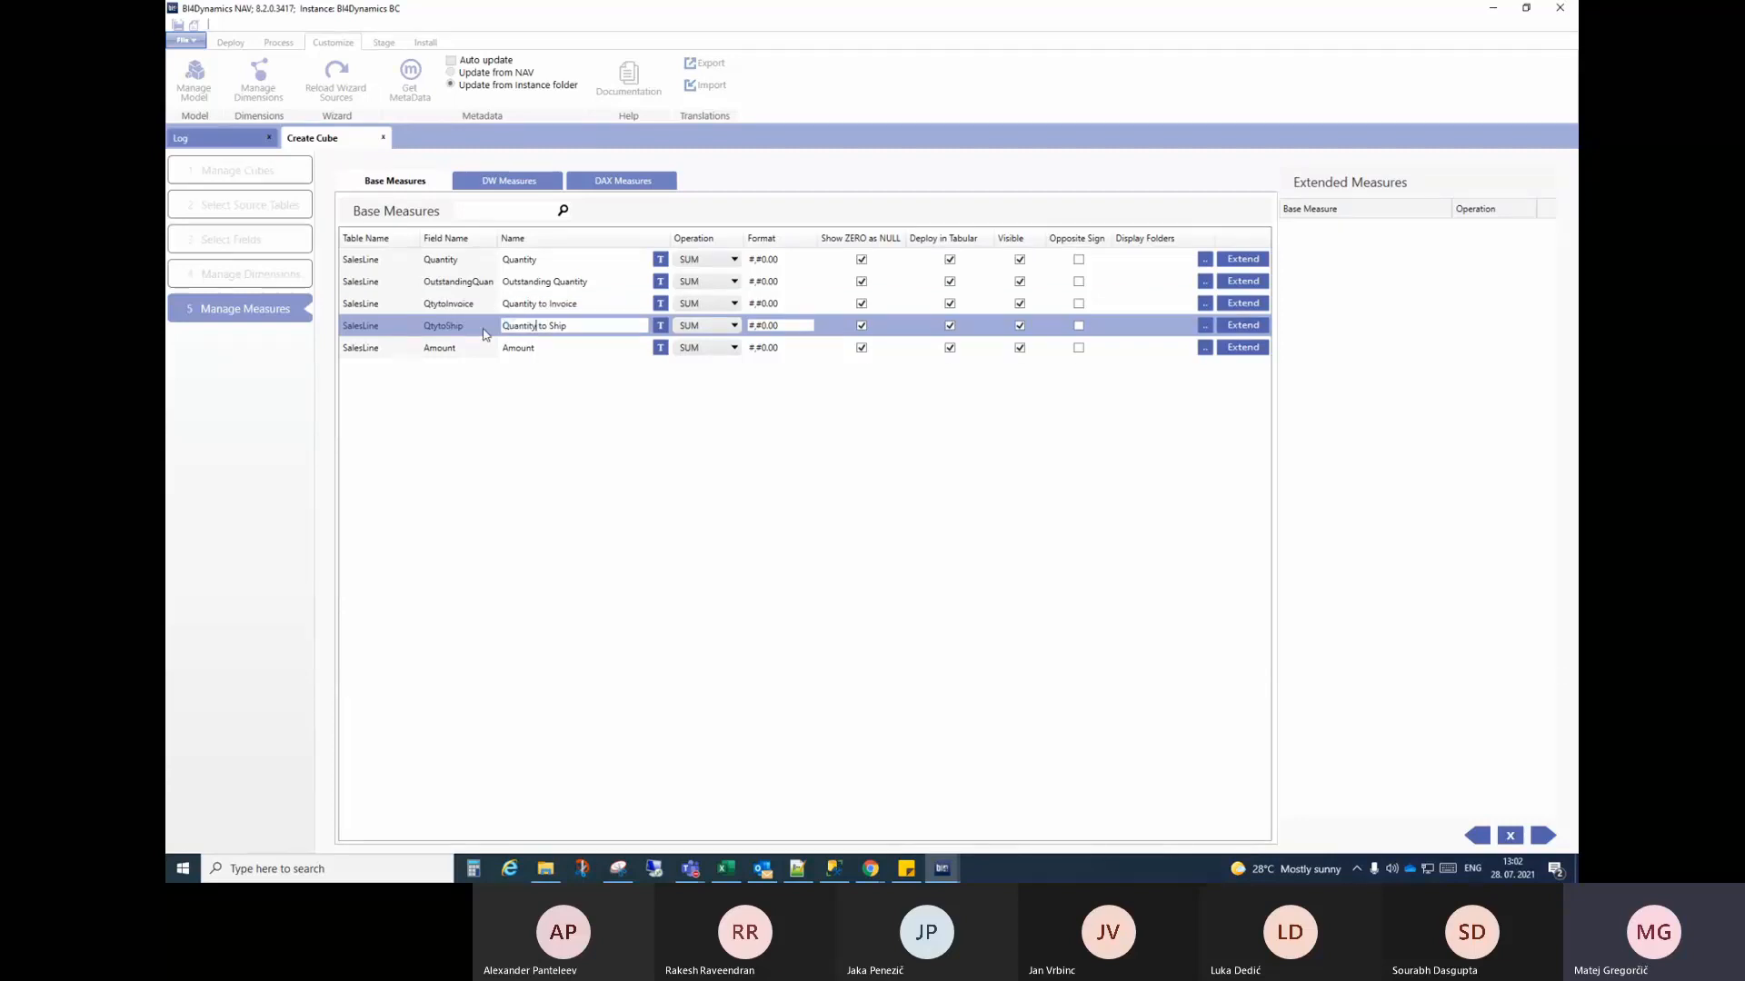
Step: Rename the Amount base measure as Sales Line Amount and the Quantity base measure as Sales Line Quantity
click(537, 353)
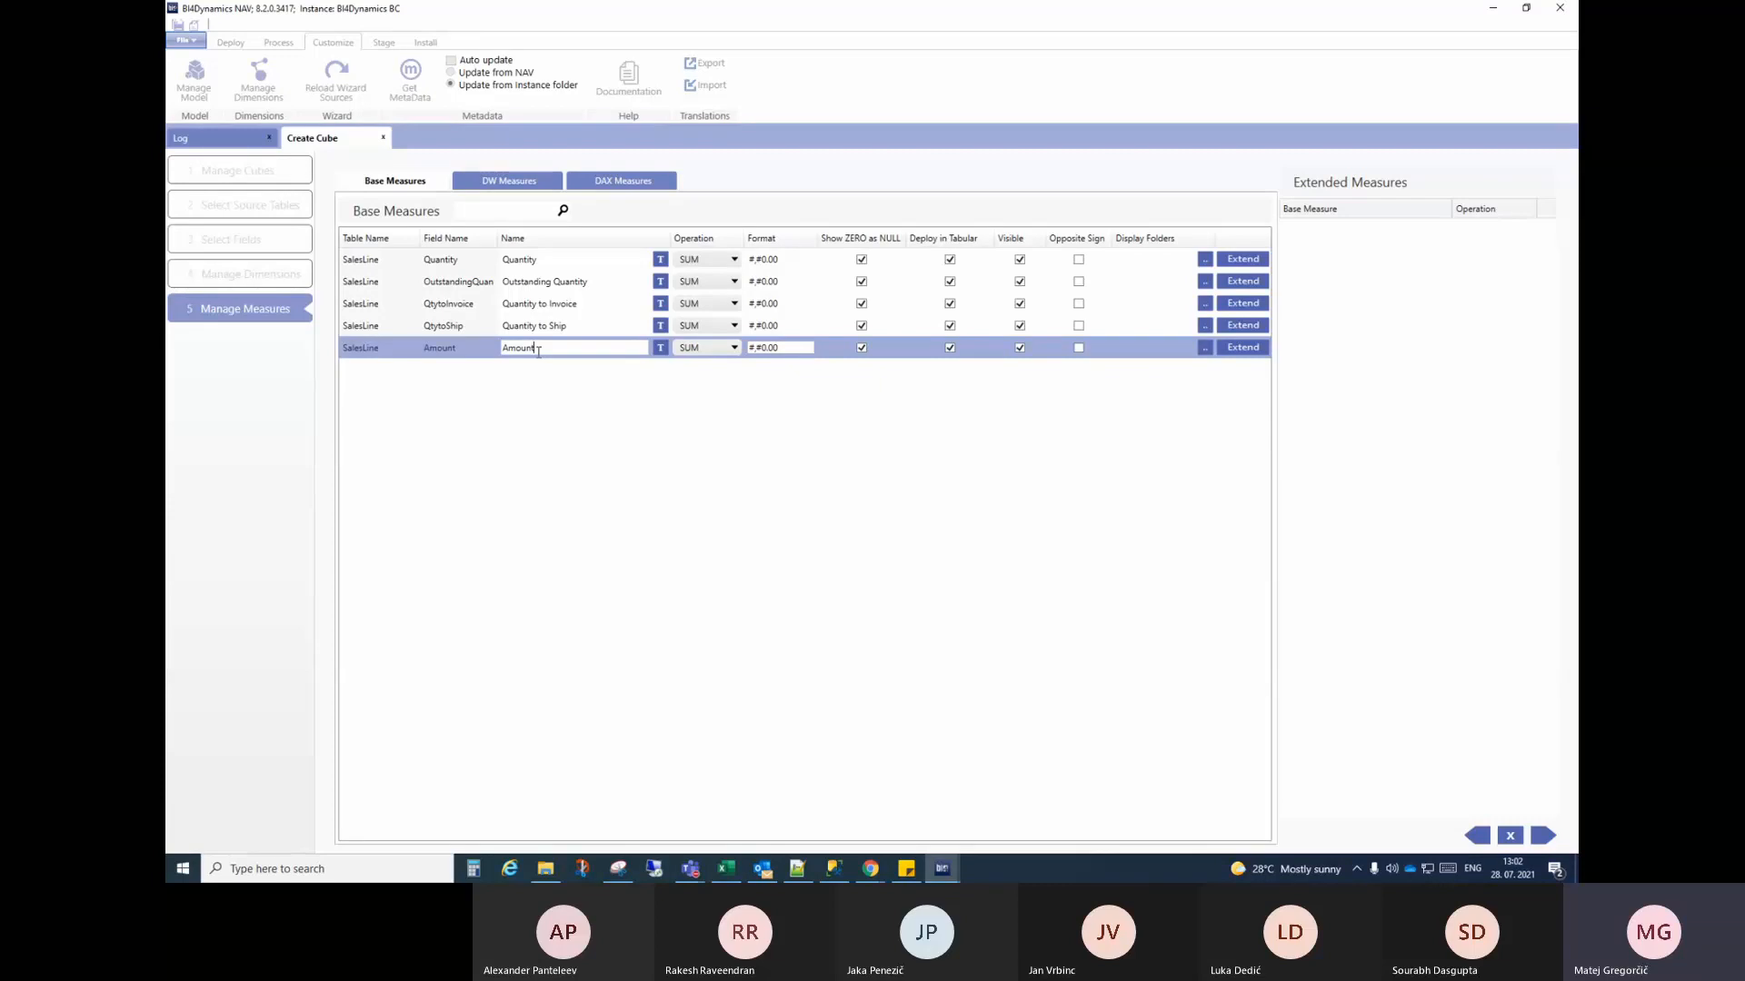
key(Home)
text(Sales Line)
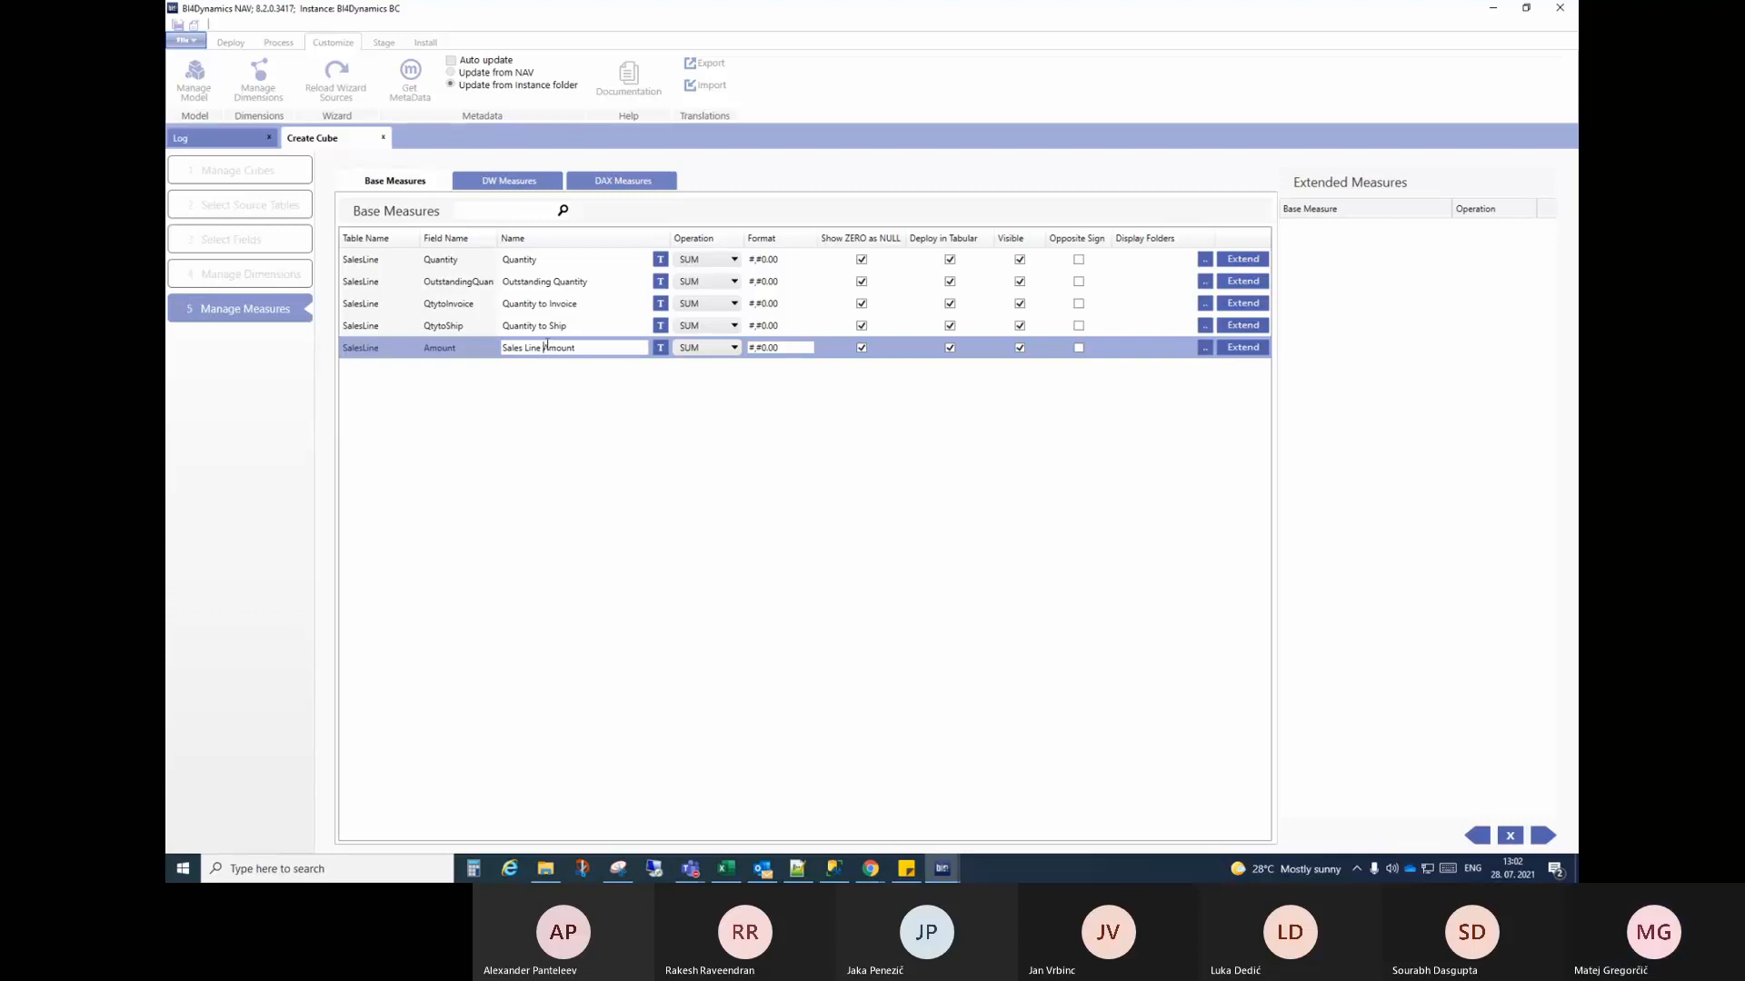
click(543, 304)
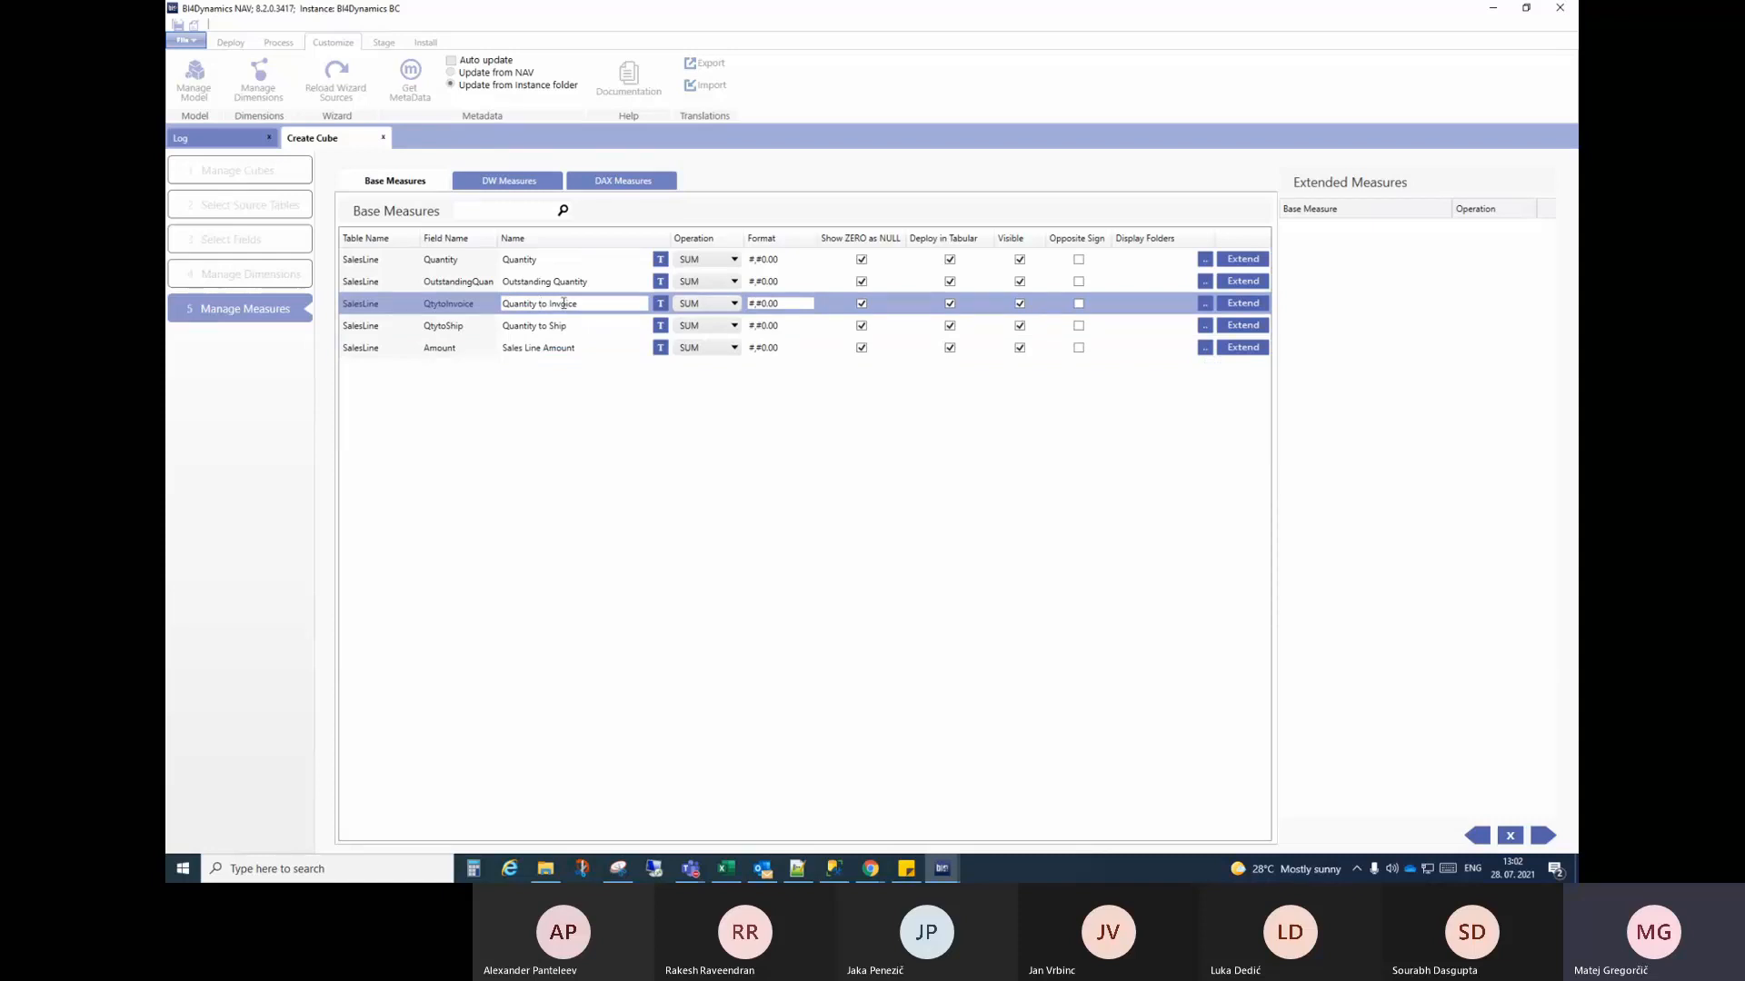
click(547, 260)
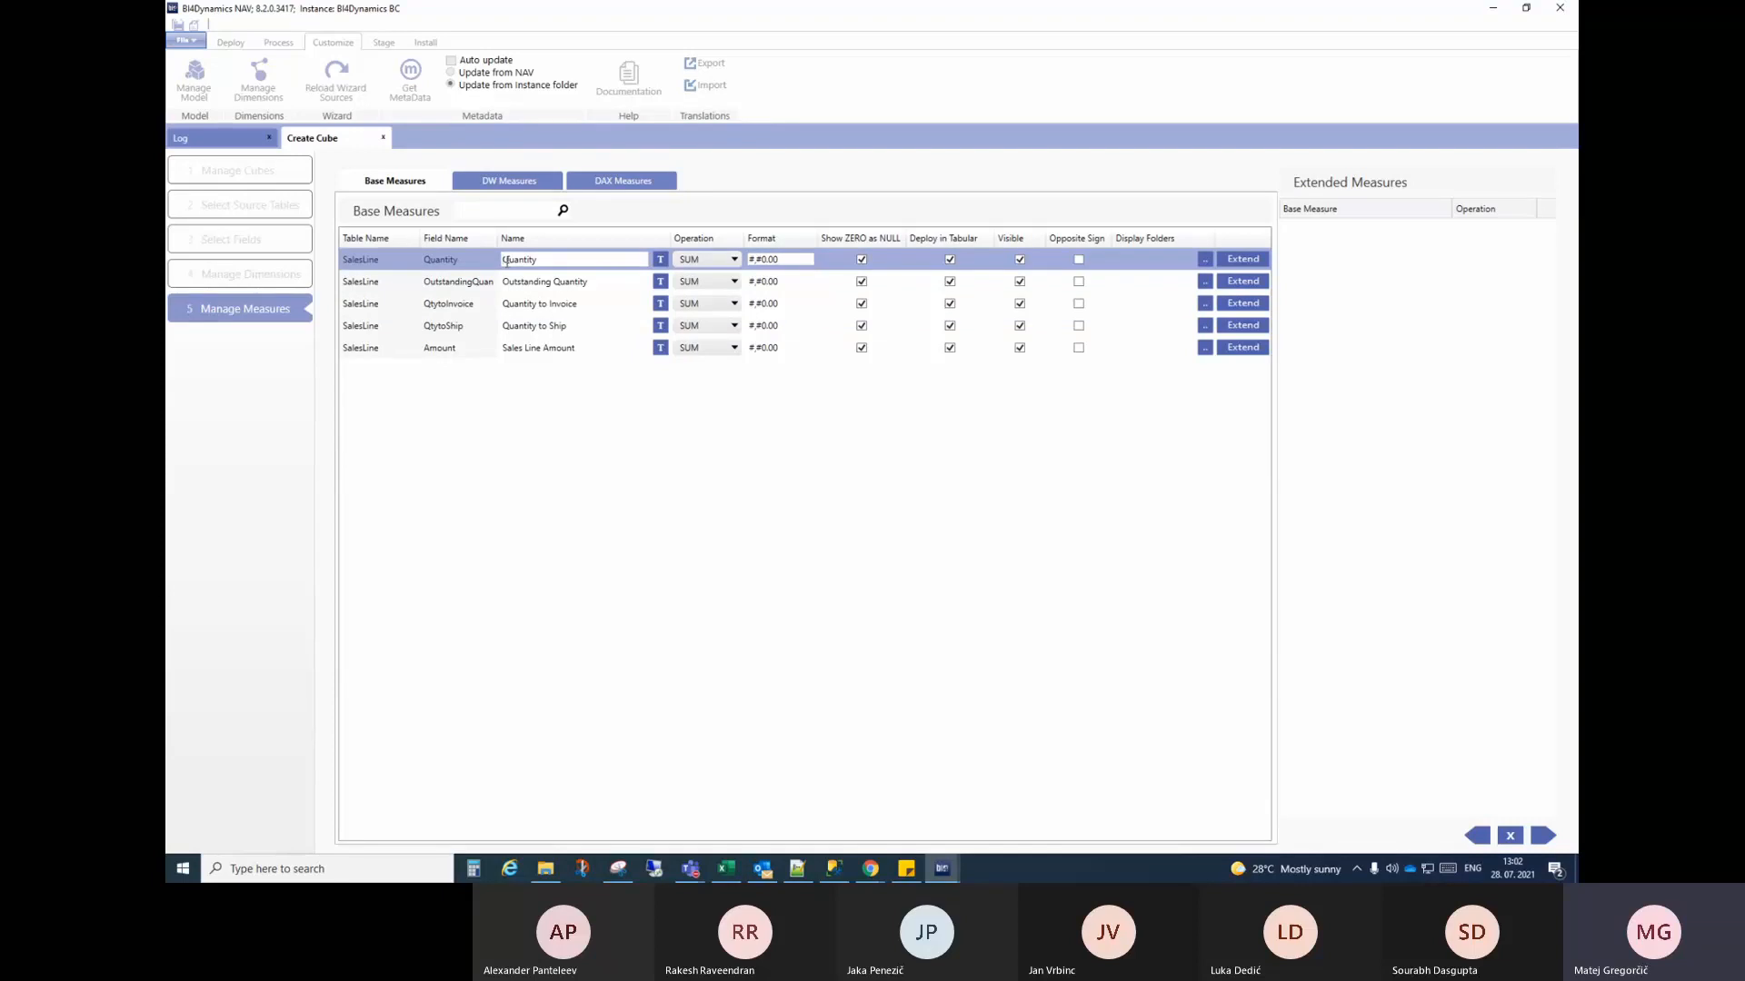
text(Sales Line)
Step: Prefix the Outstanding Quantity, Quantity to Invoice and Quantity to Ship measure names with Sales Line, followed by a space
click(535, 284)
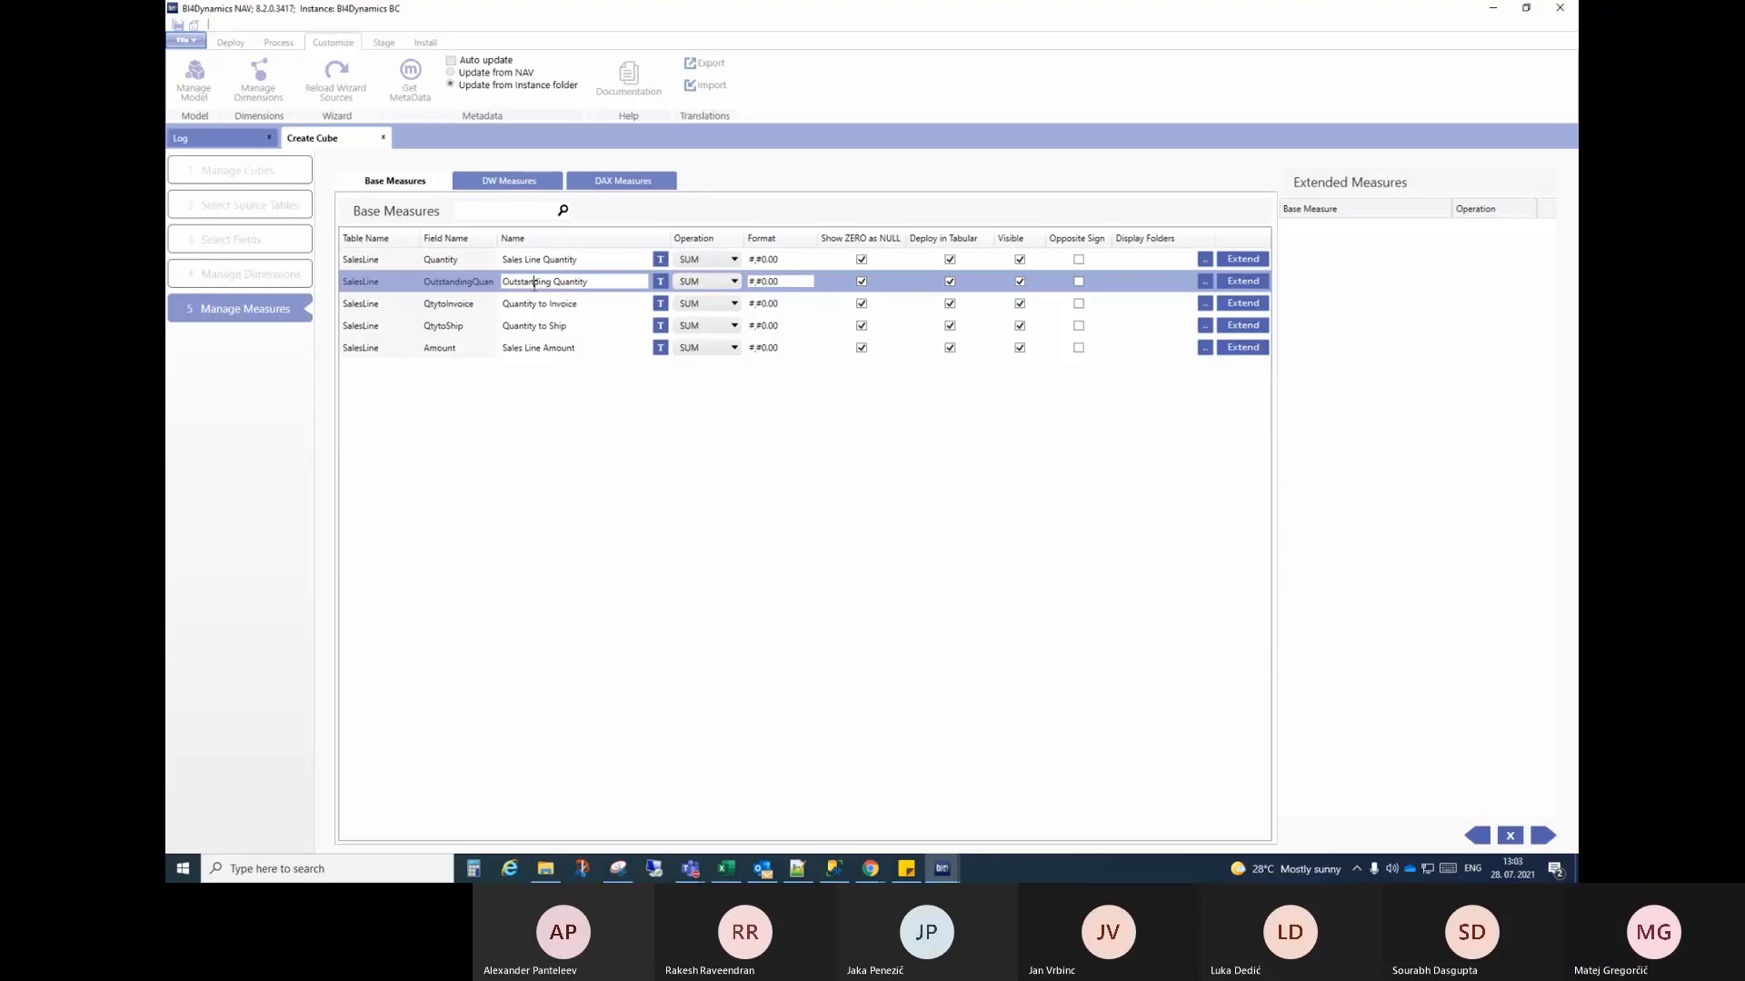
drag(544, 261, 459, 260)
key(ctrl+c)
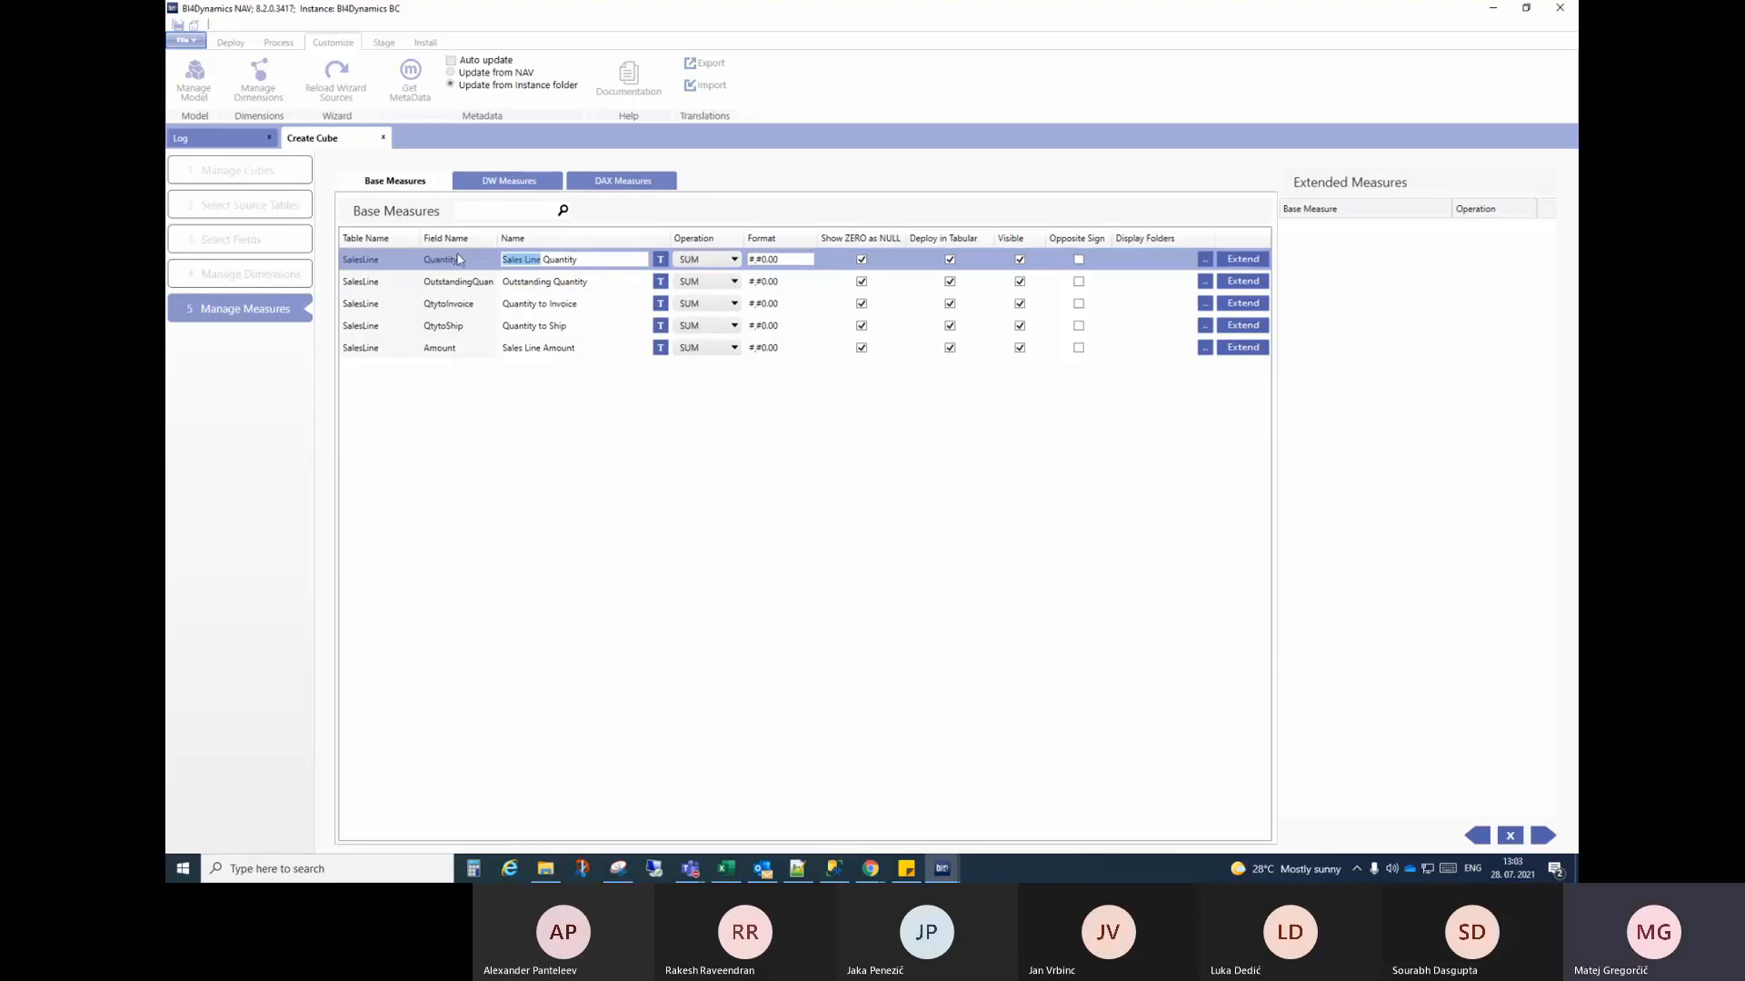
click(506, 284)
key(ctrl+v)
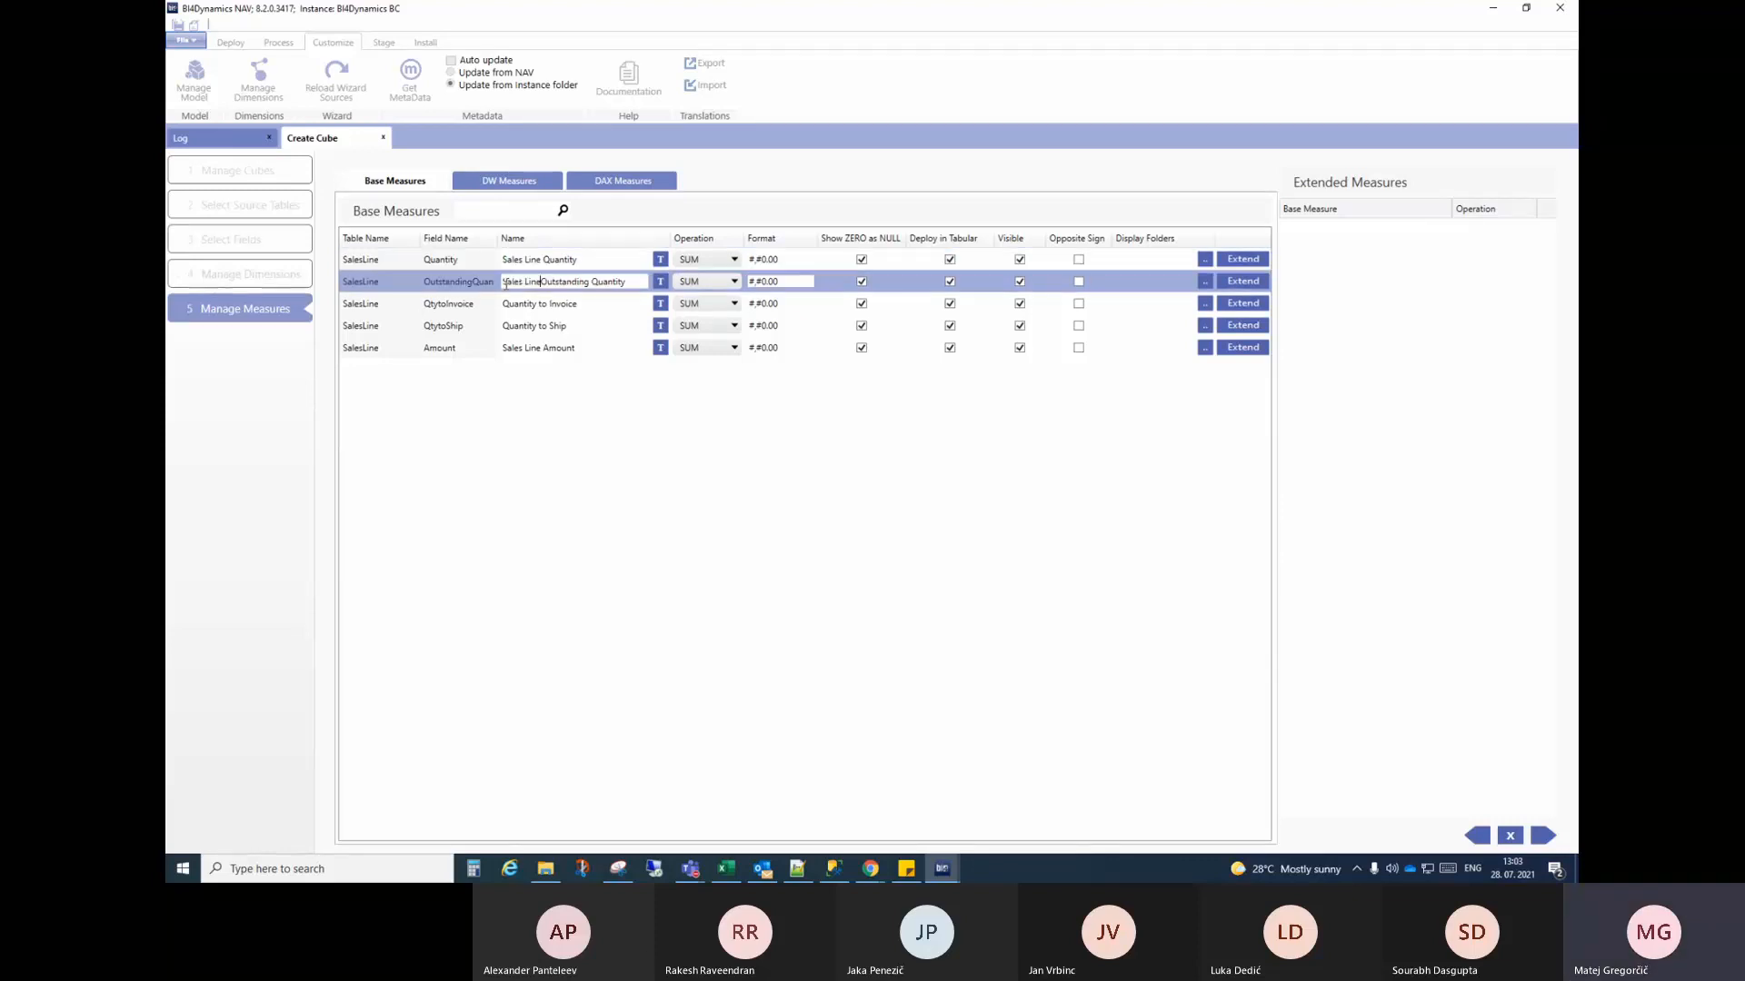
click(506, 305)
key(ctrl+v)
click(506, 327)
key(ctrl+v)
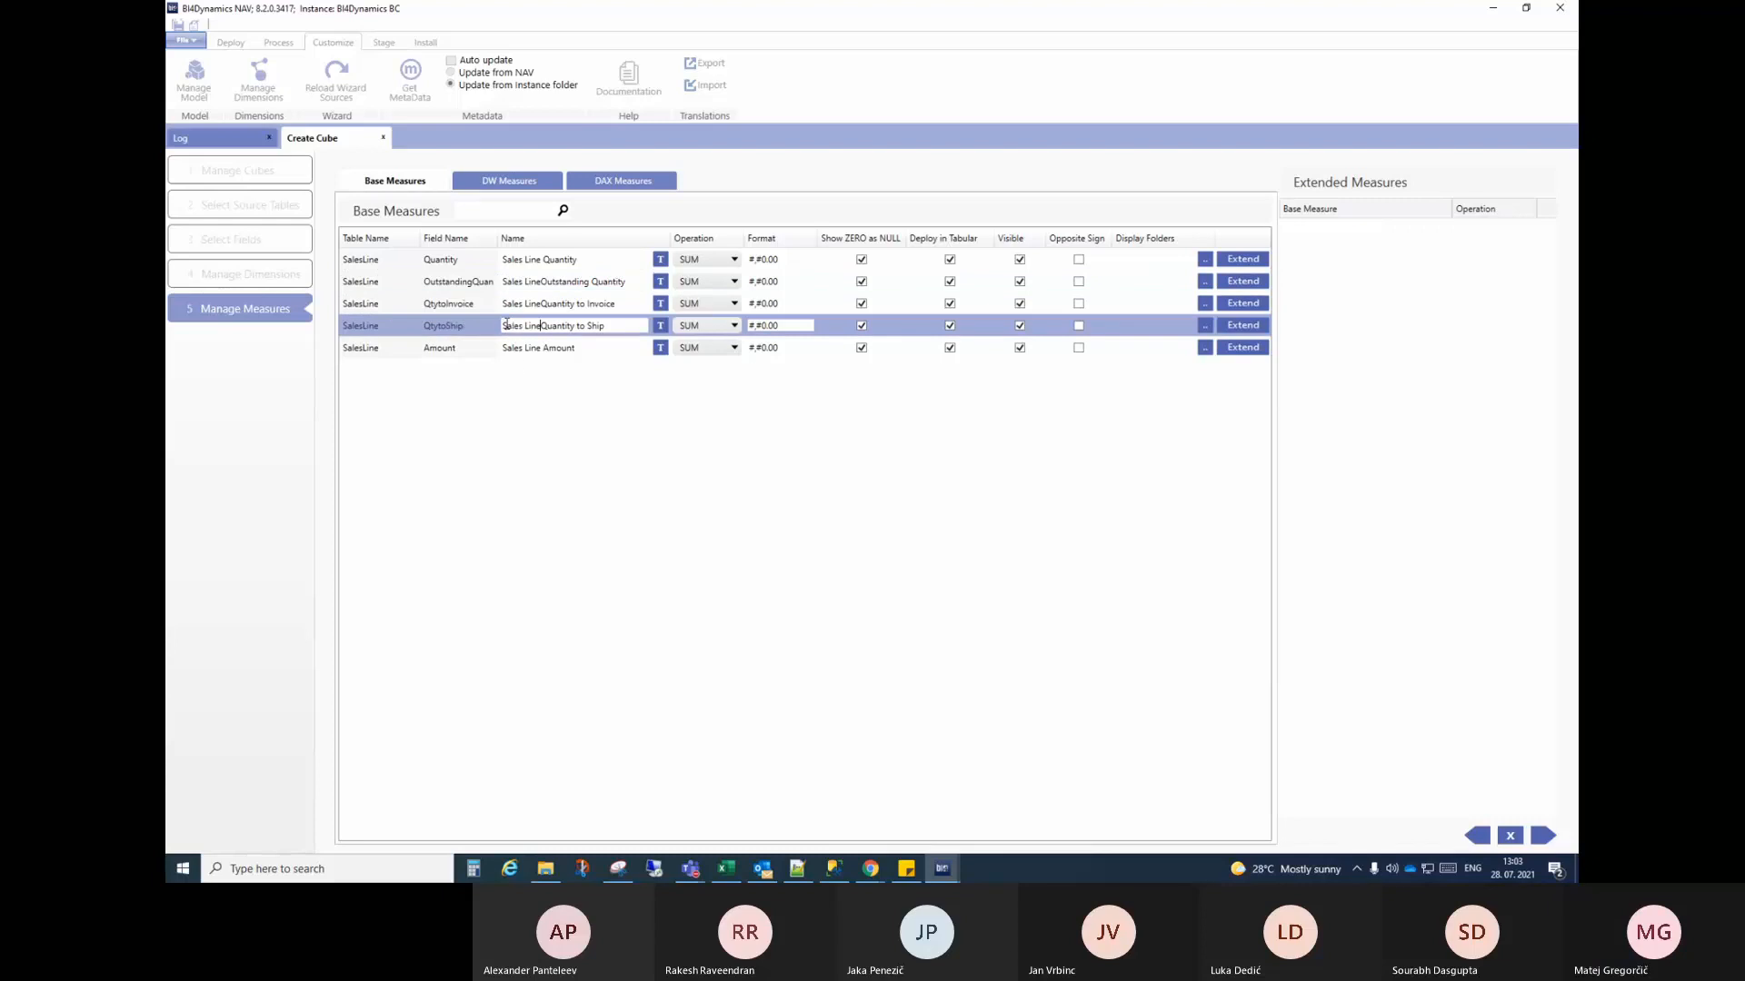
click(541, 303)
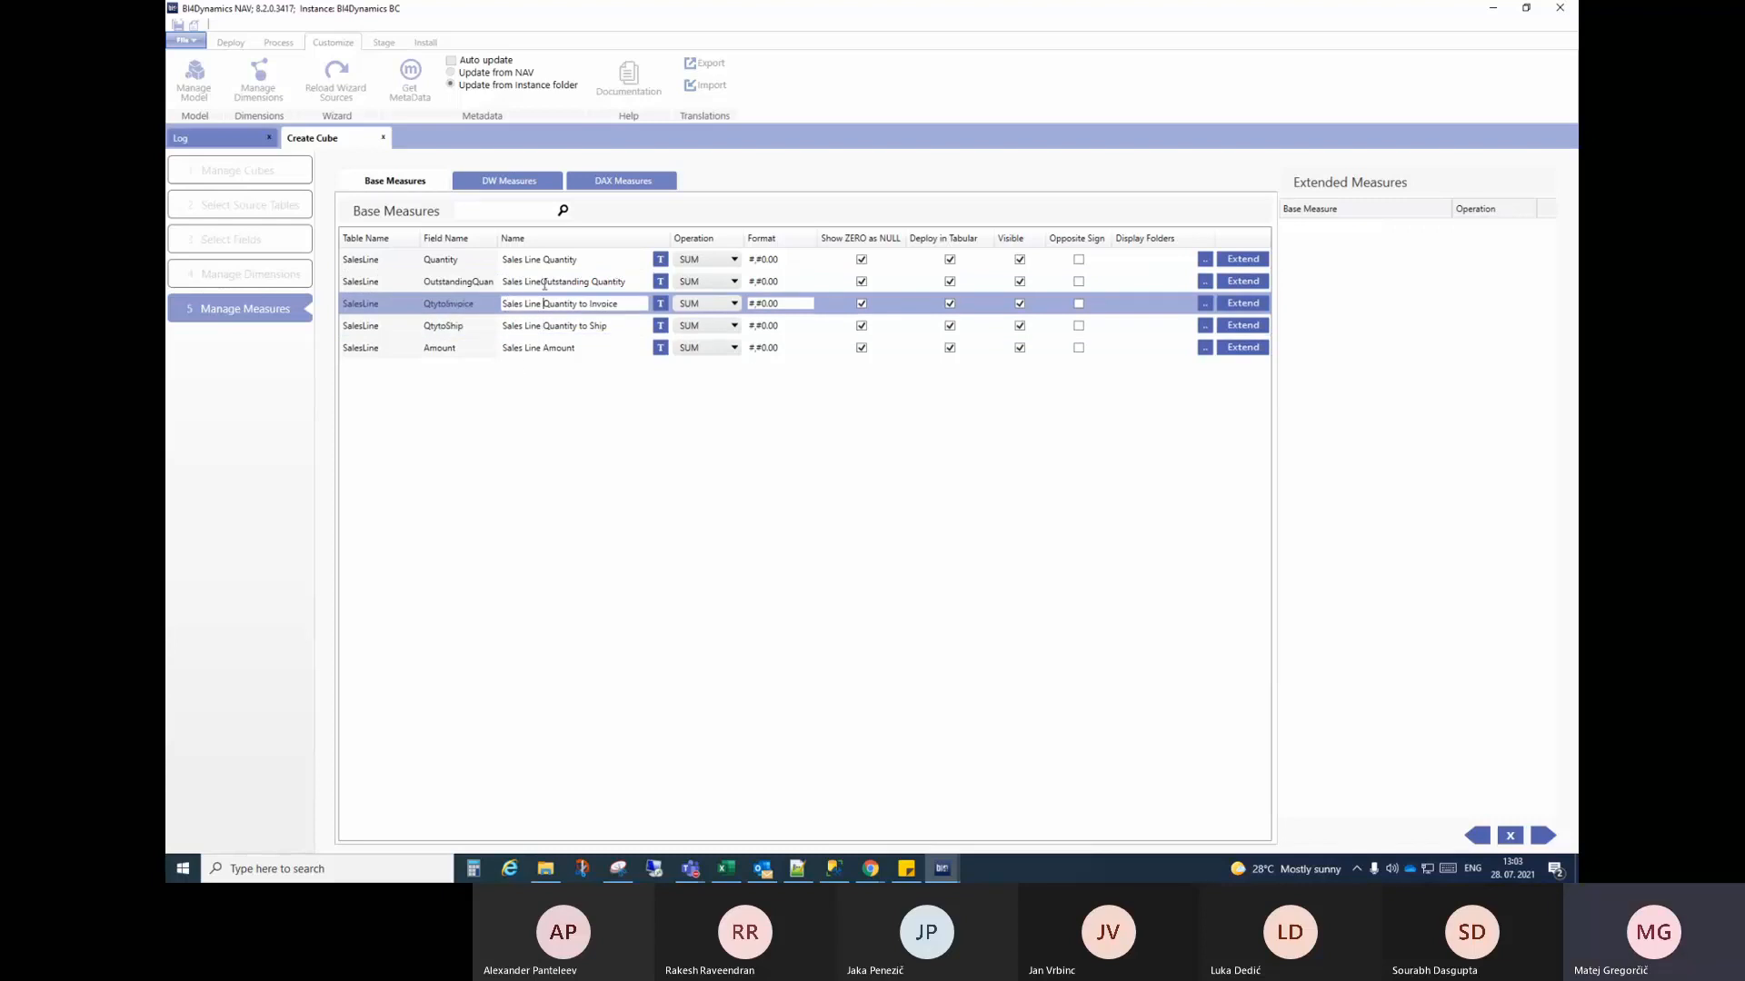
click(541, 281)
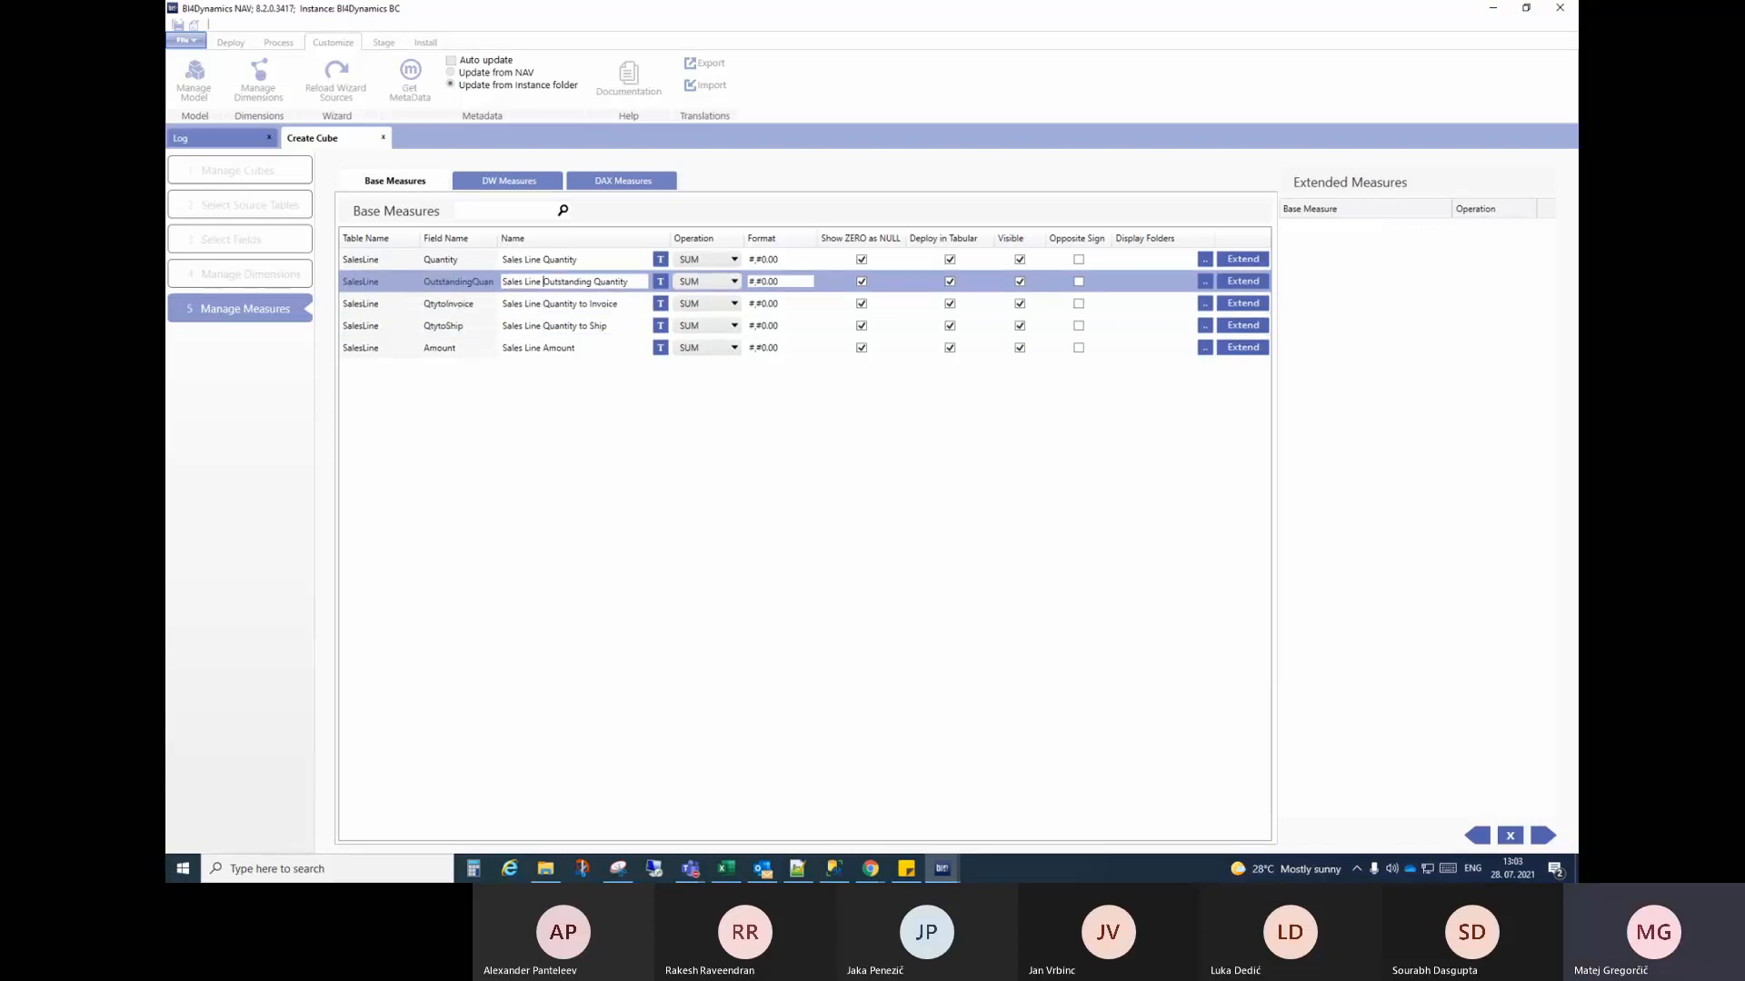
click(562, 349)
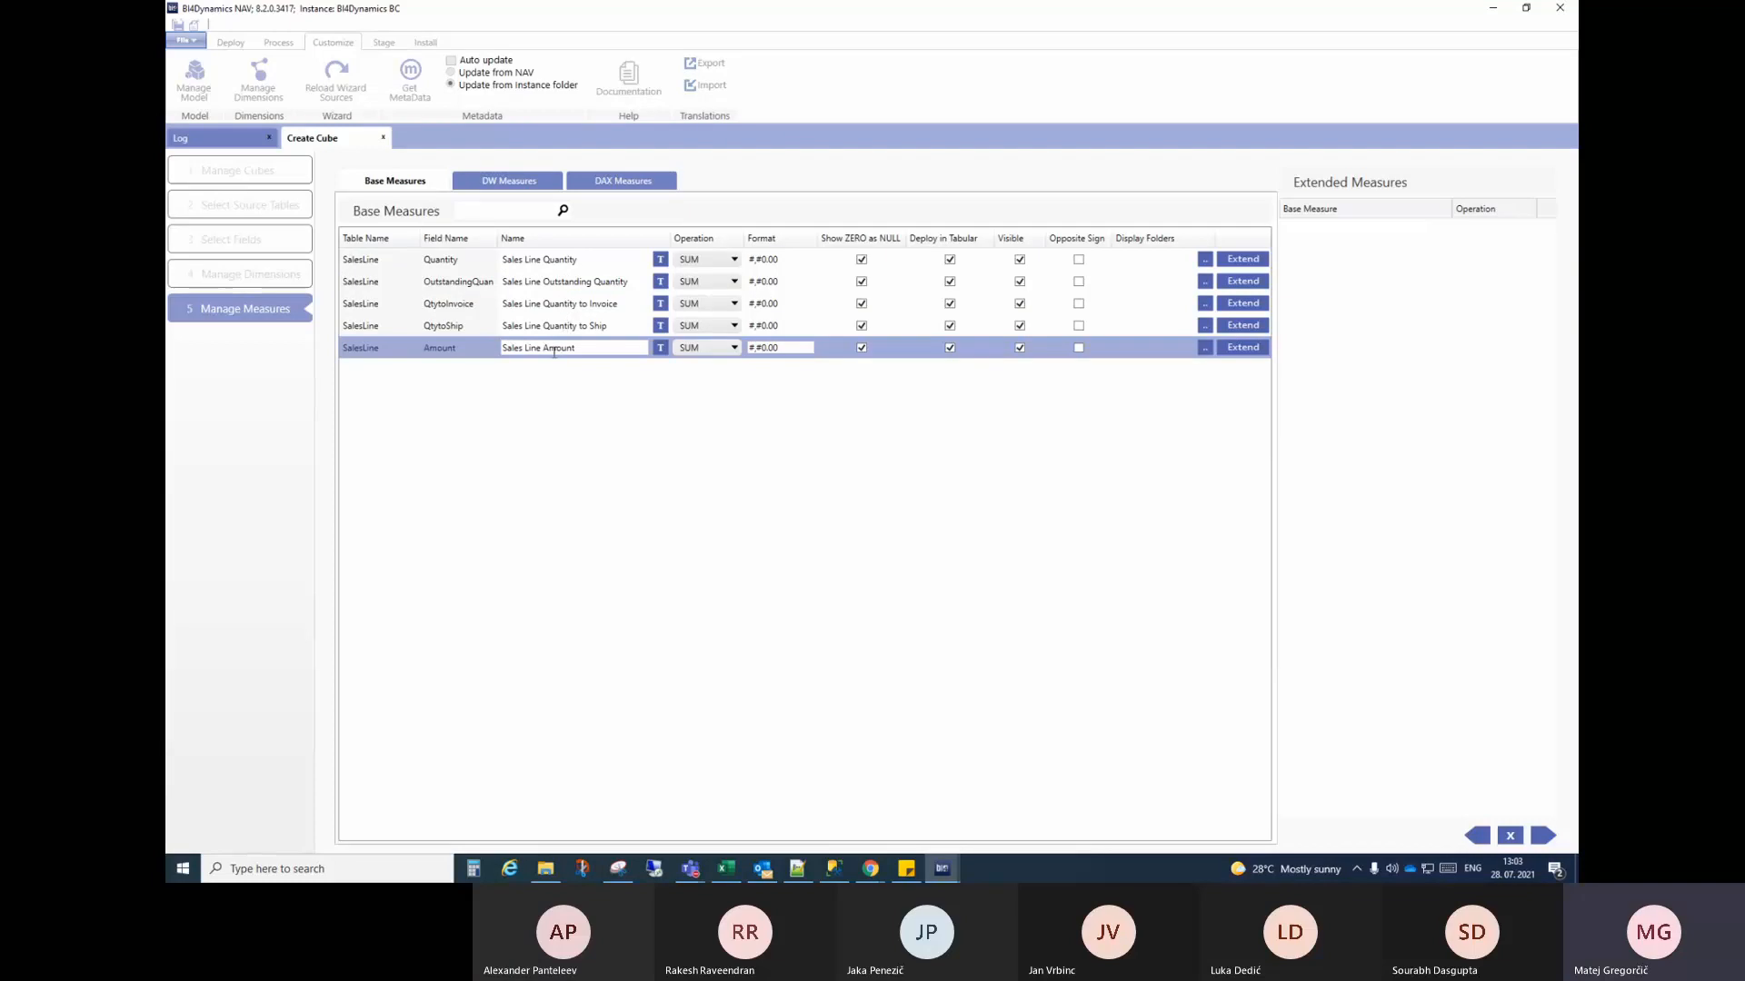
click(554, 263)
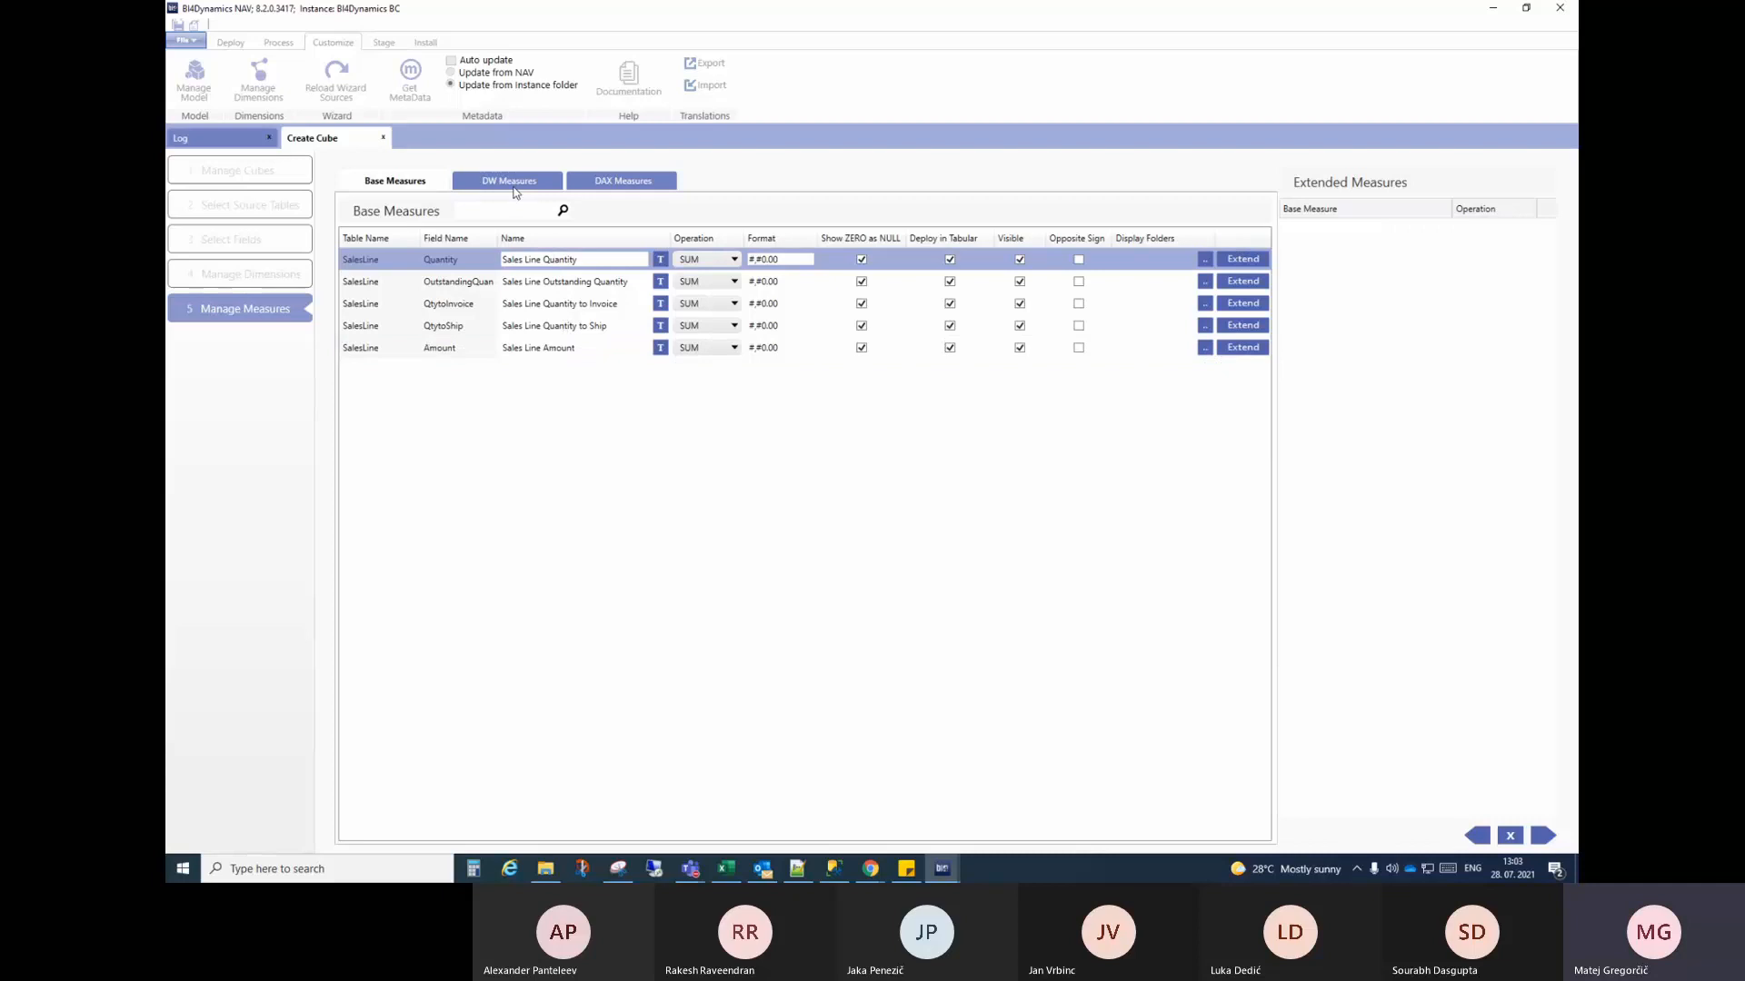
Step: Add a custom DW measure named Negative Sales Line Amount
click(514, 189)
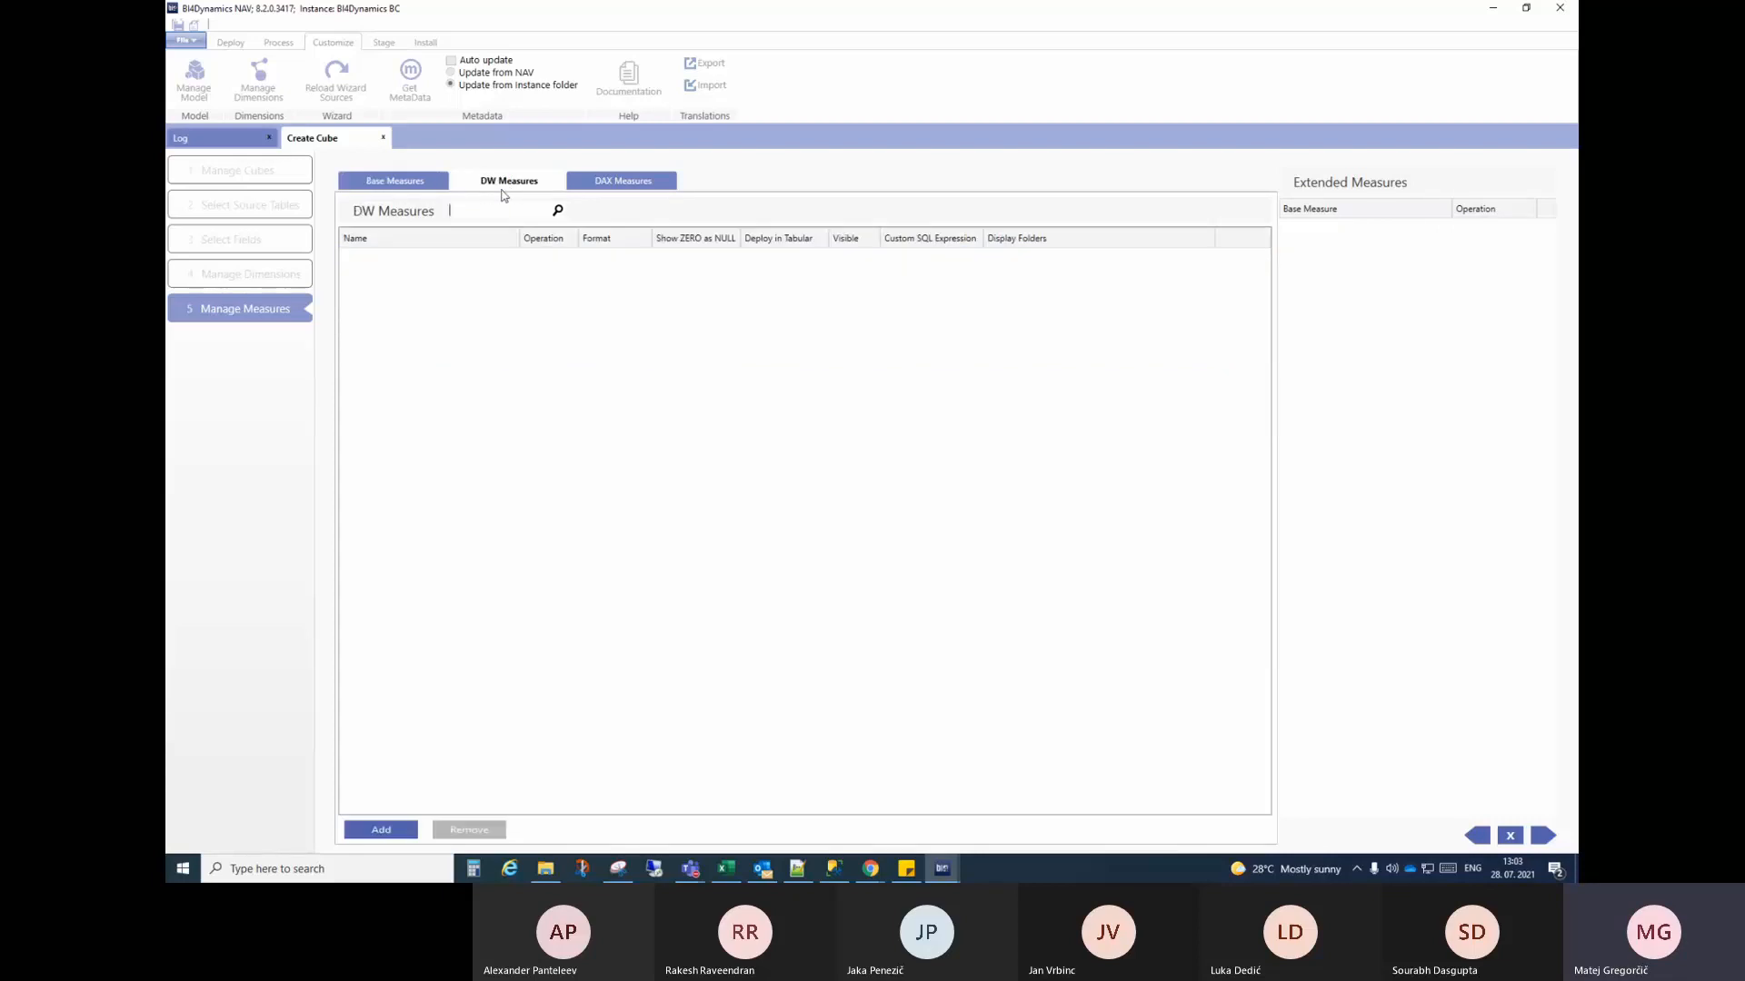
click(421, 181)
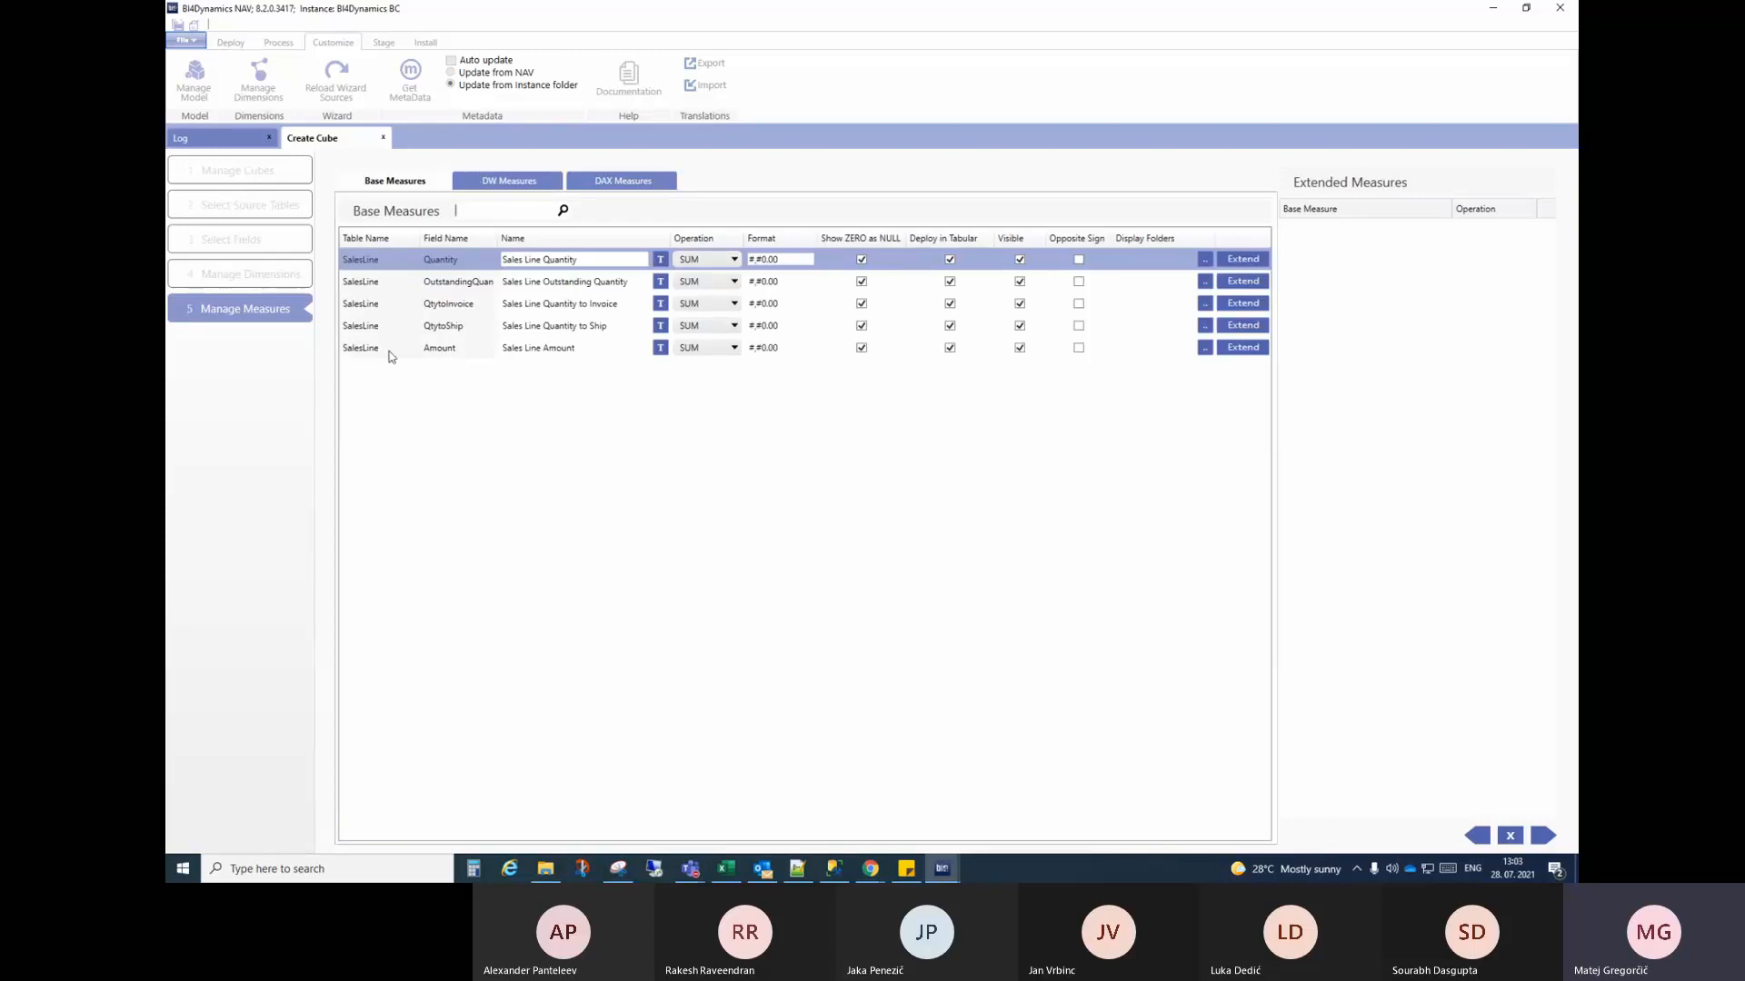
click(489, 187)
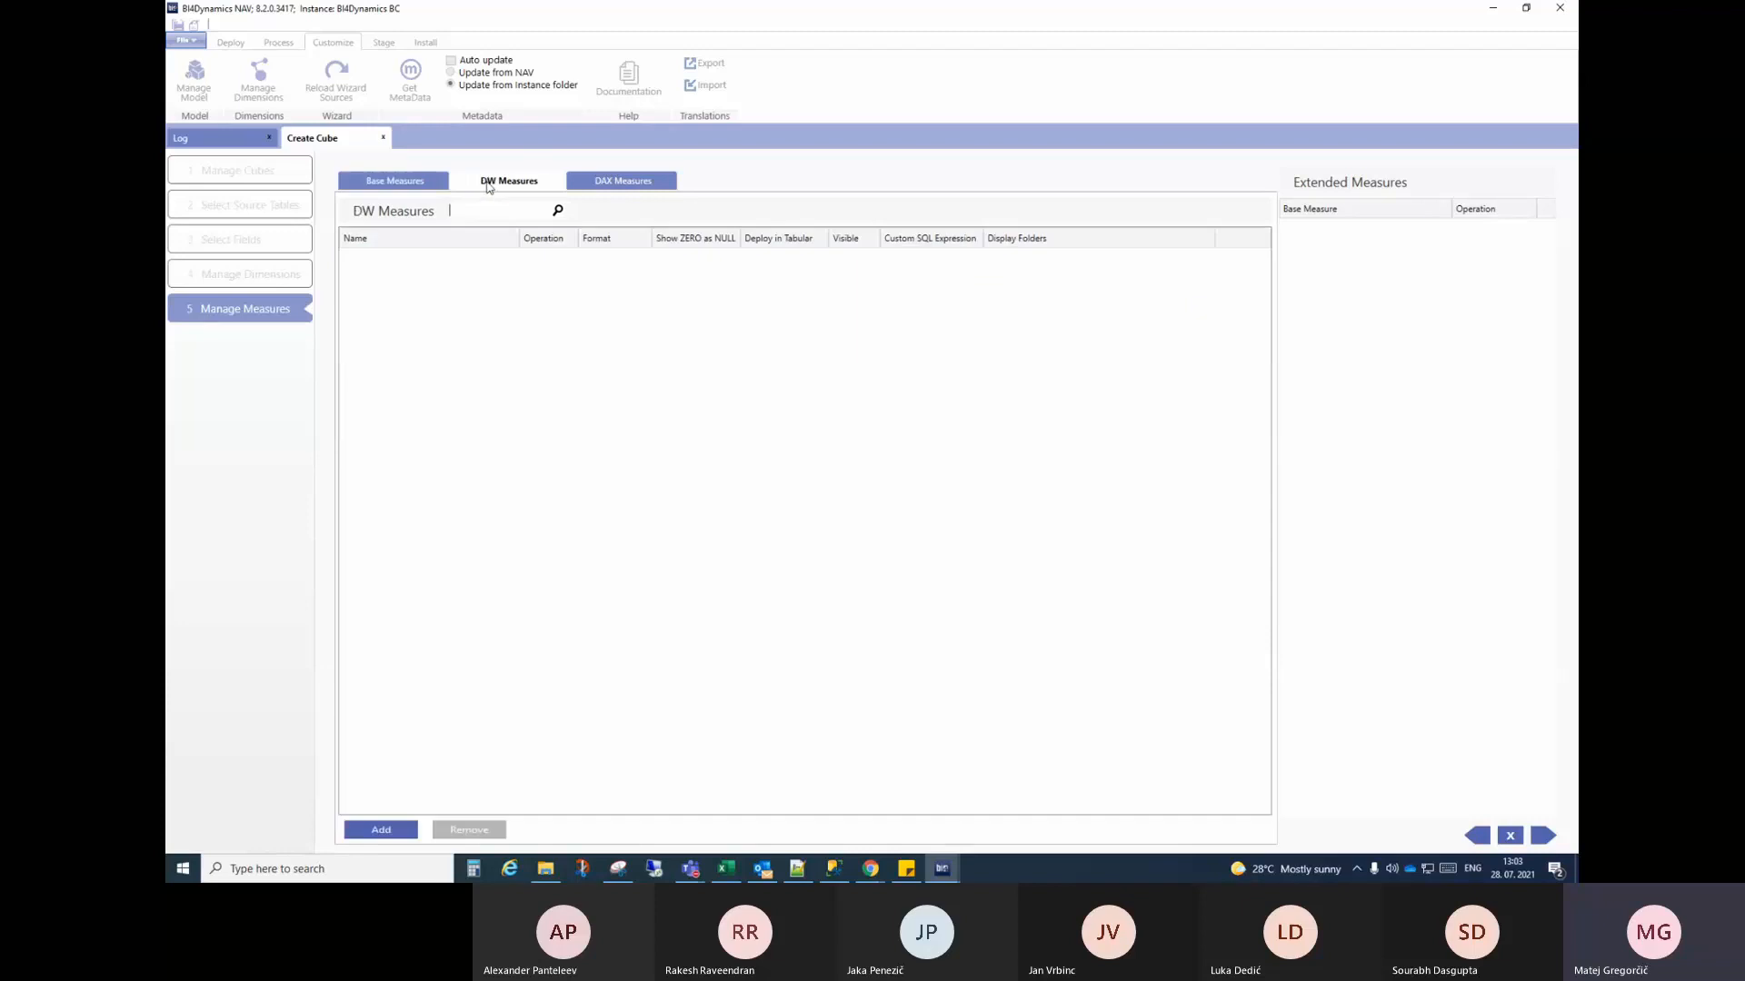
click(394, 831)
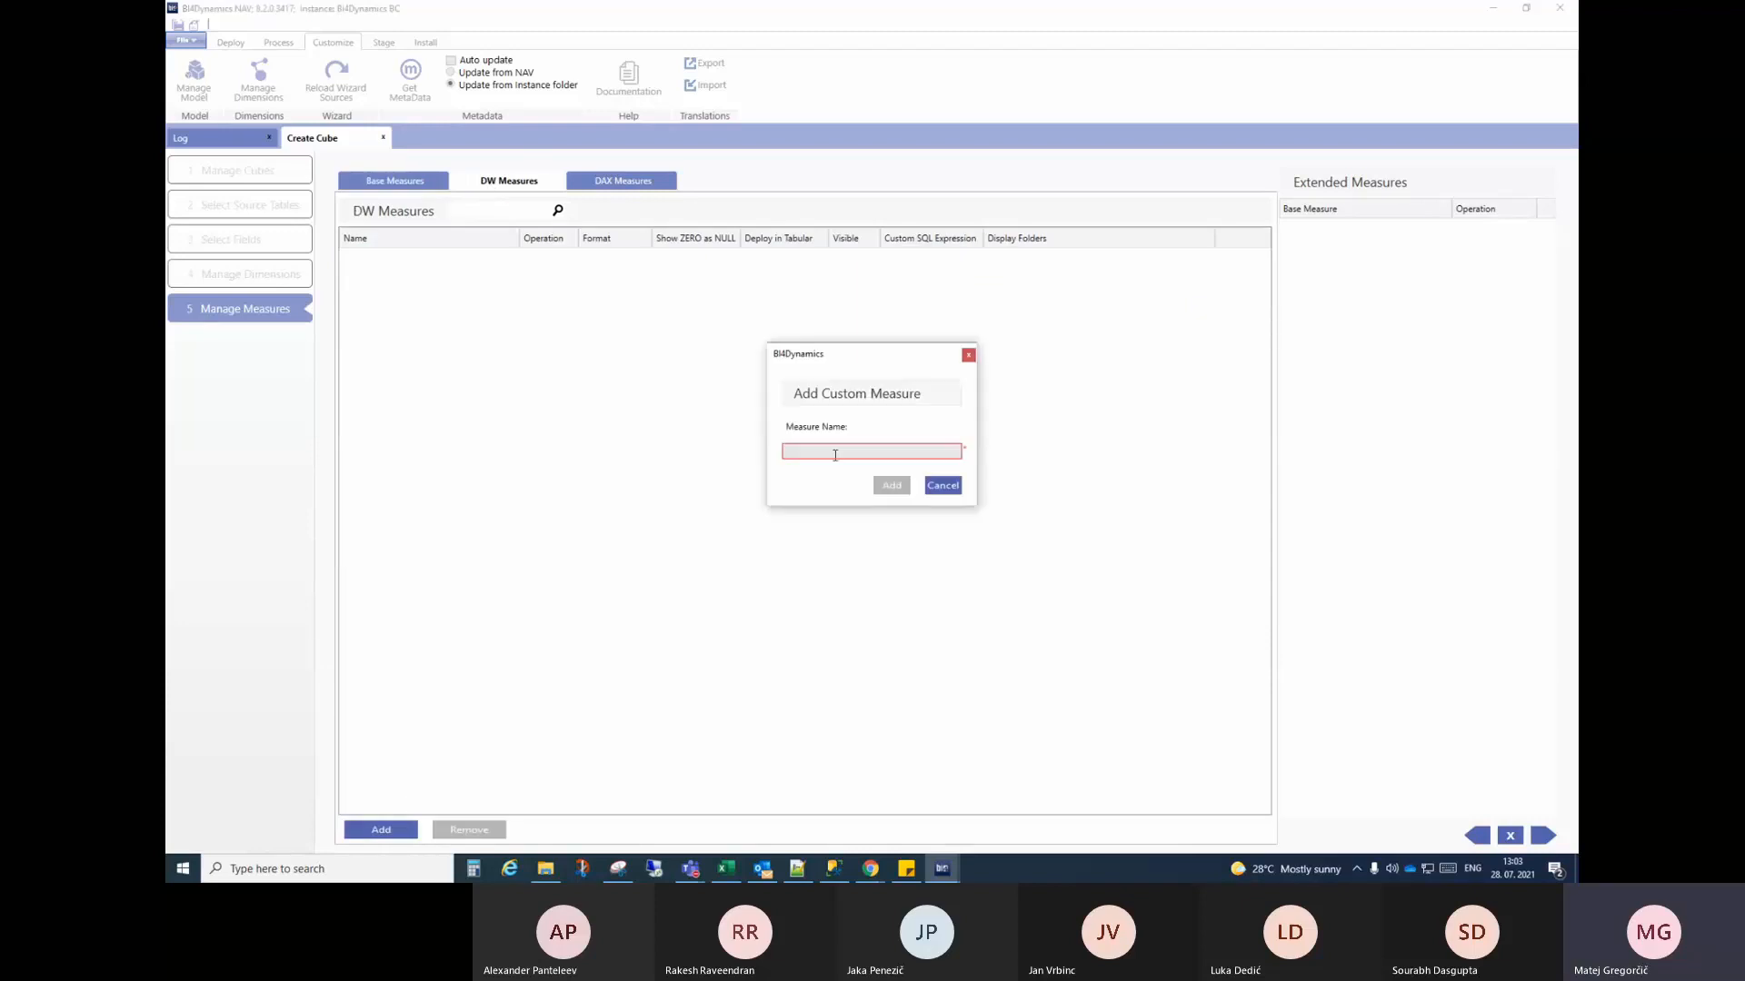
text(N)
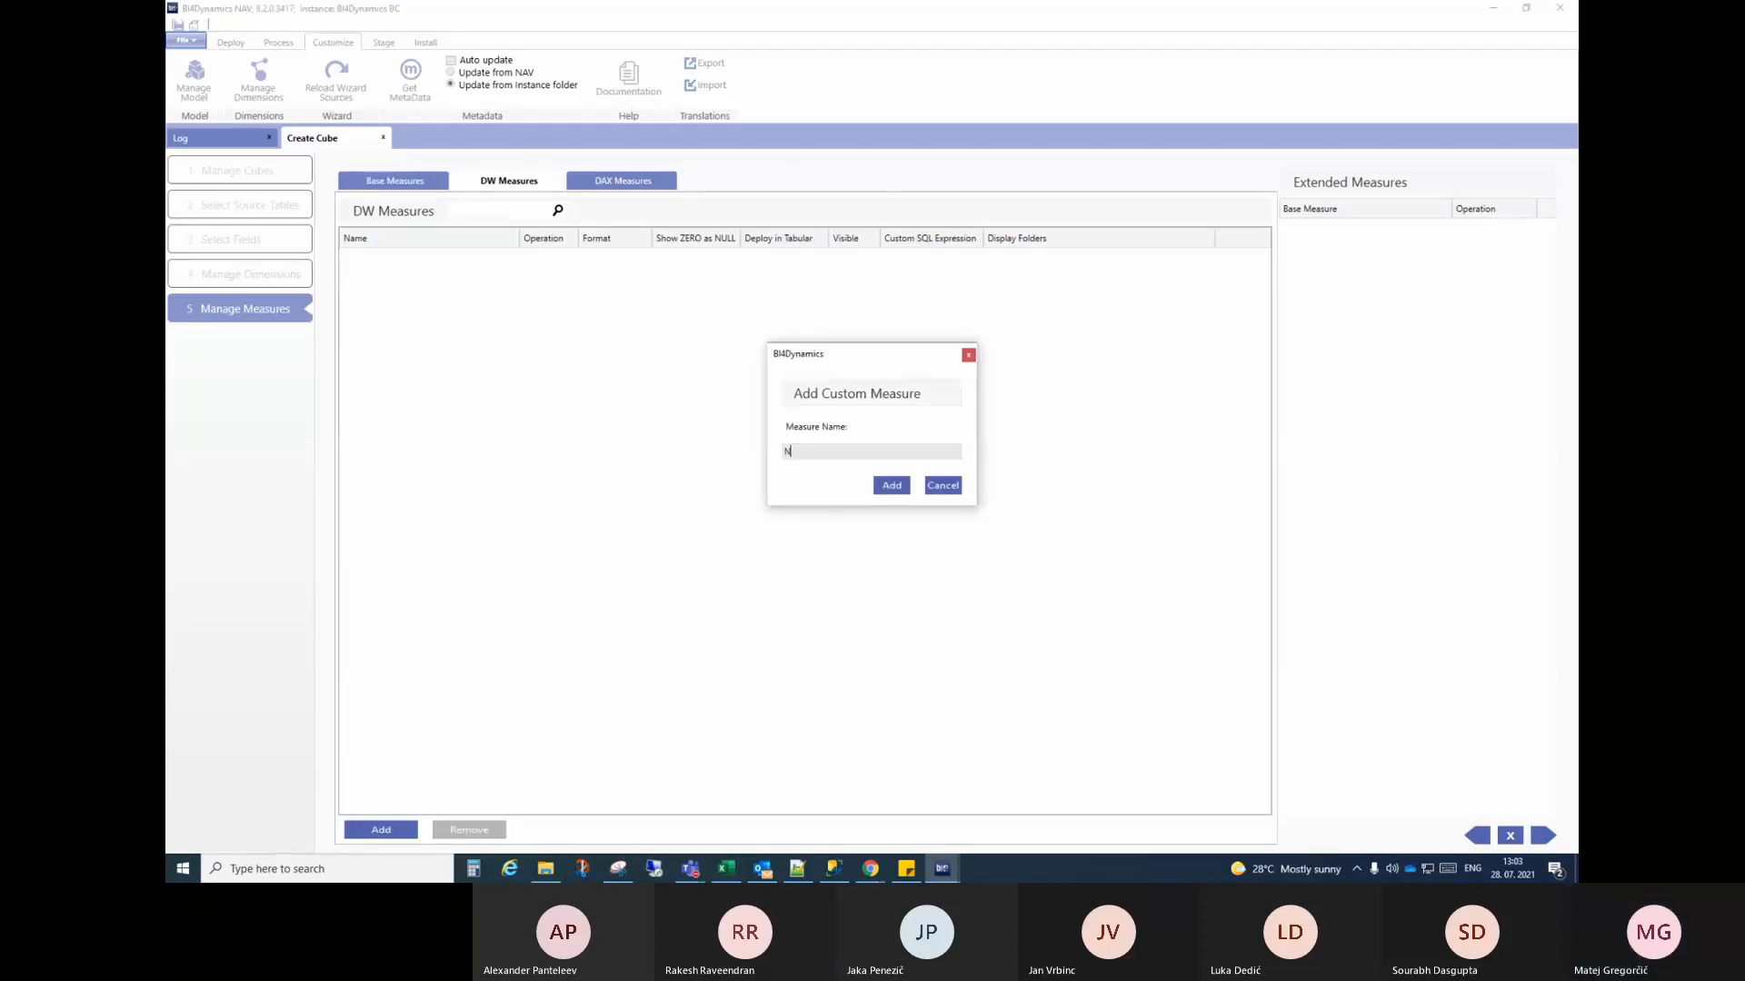
text(egative )
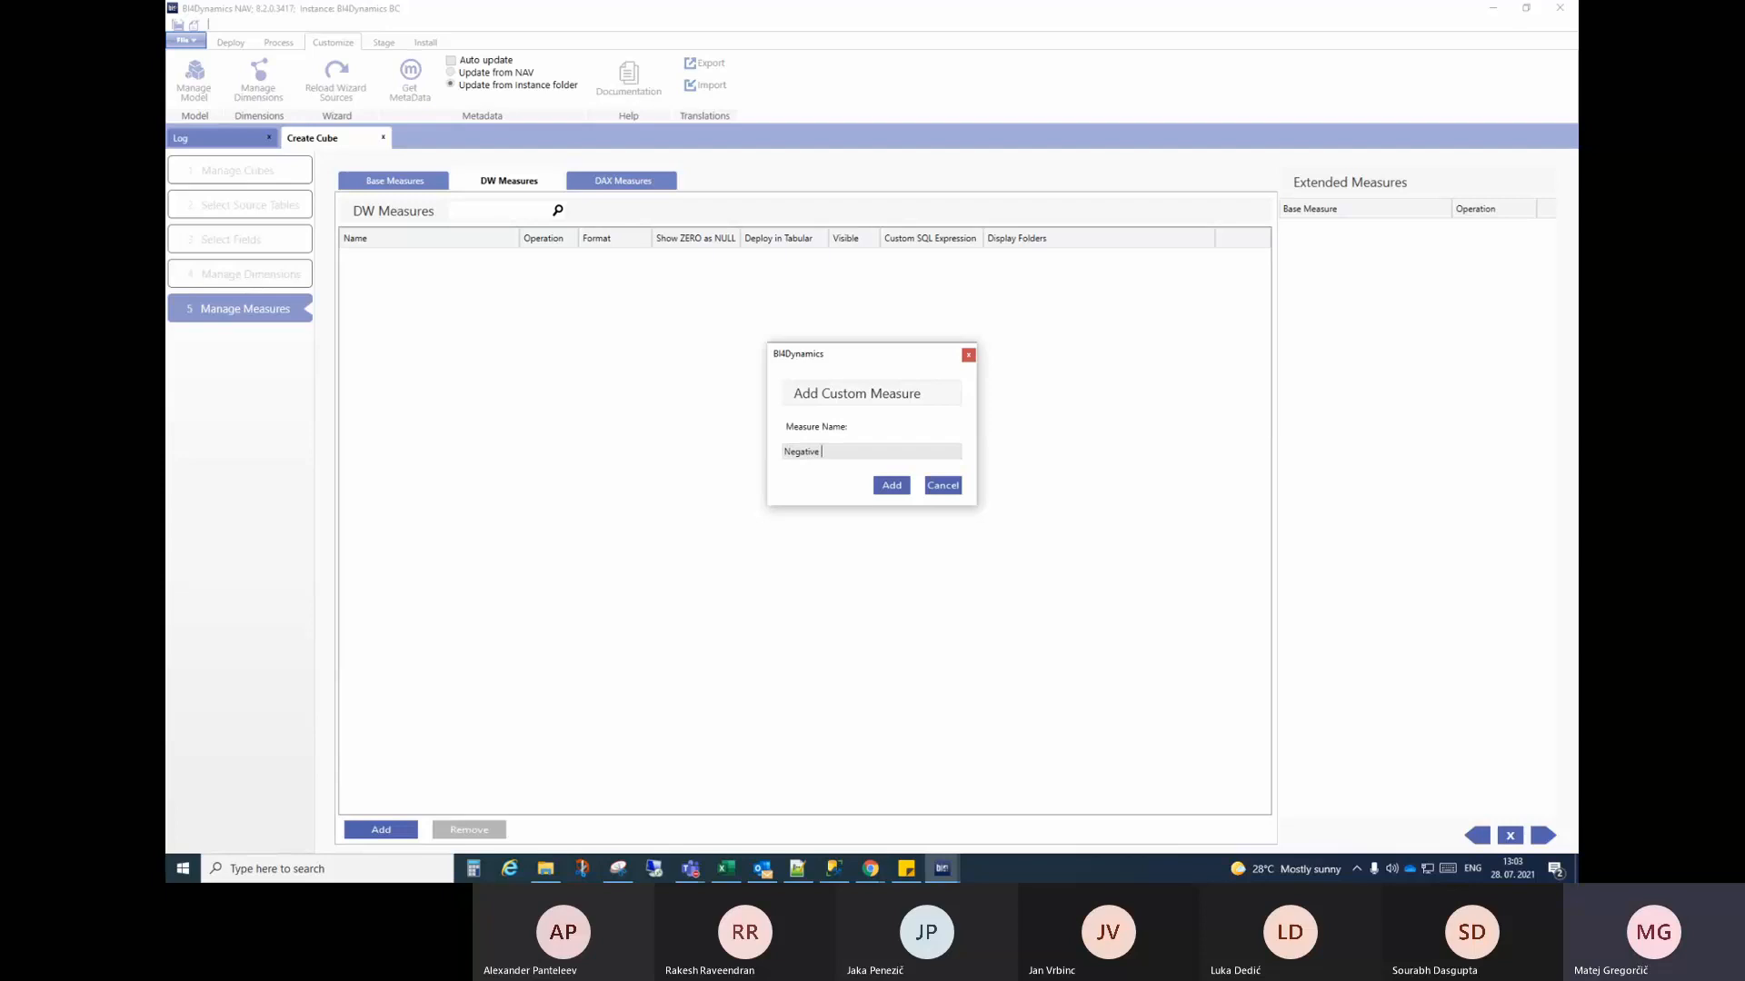
text(Sales)
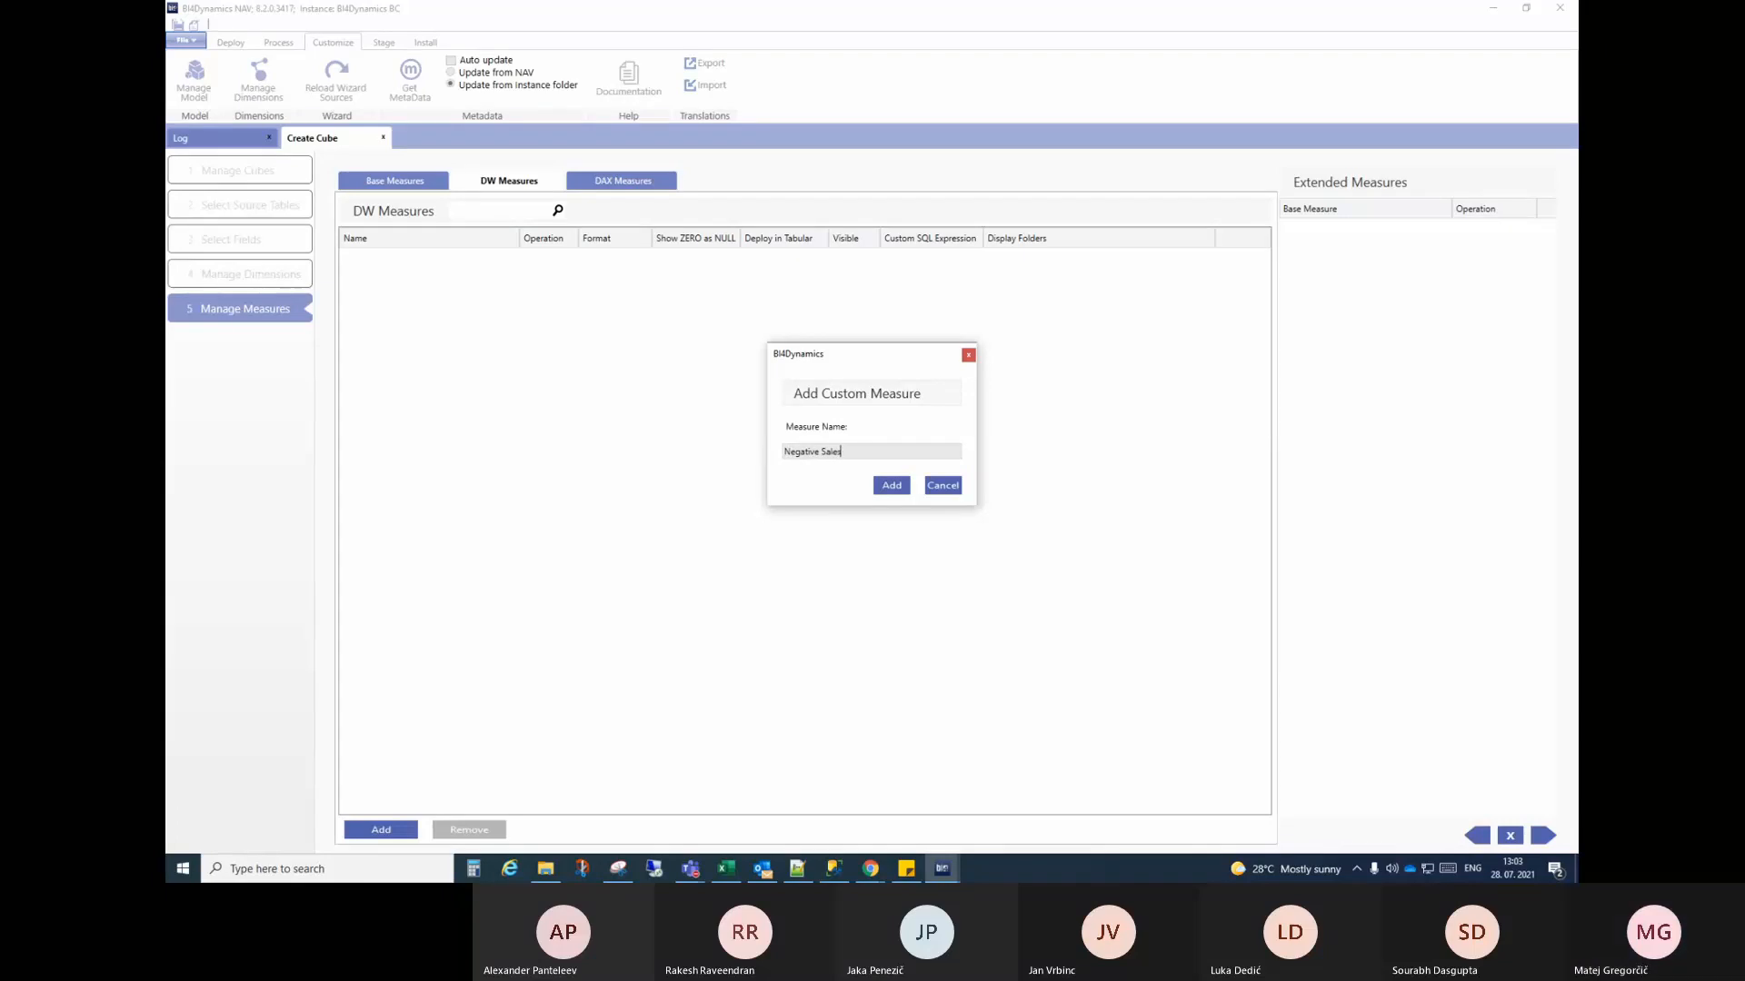
text( Line Amount)
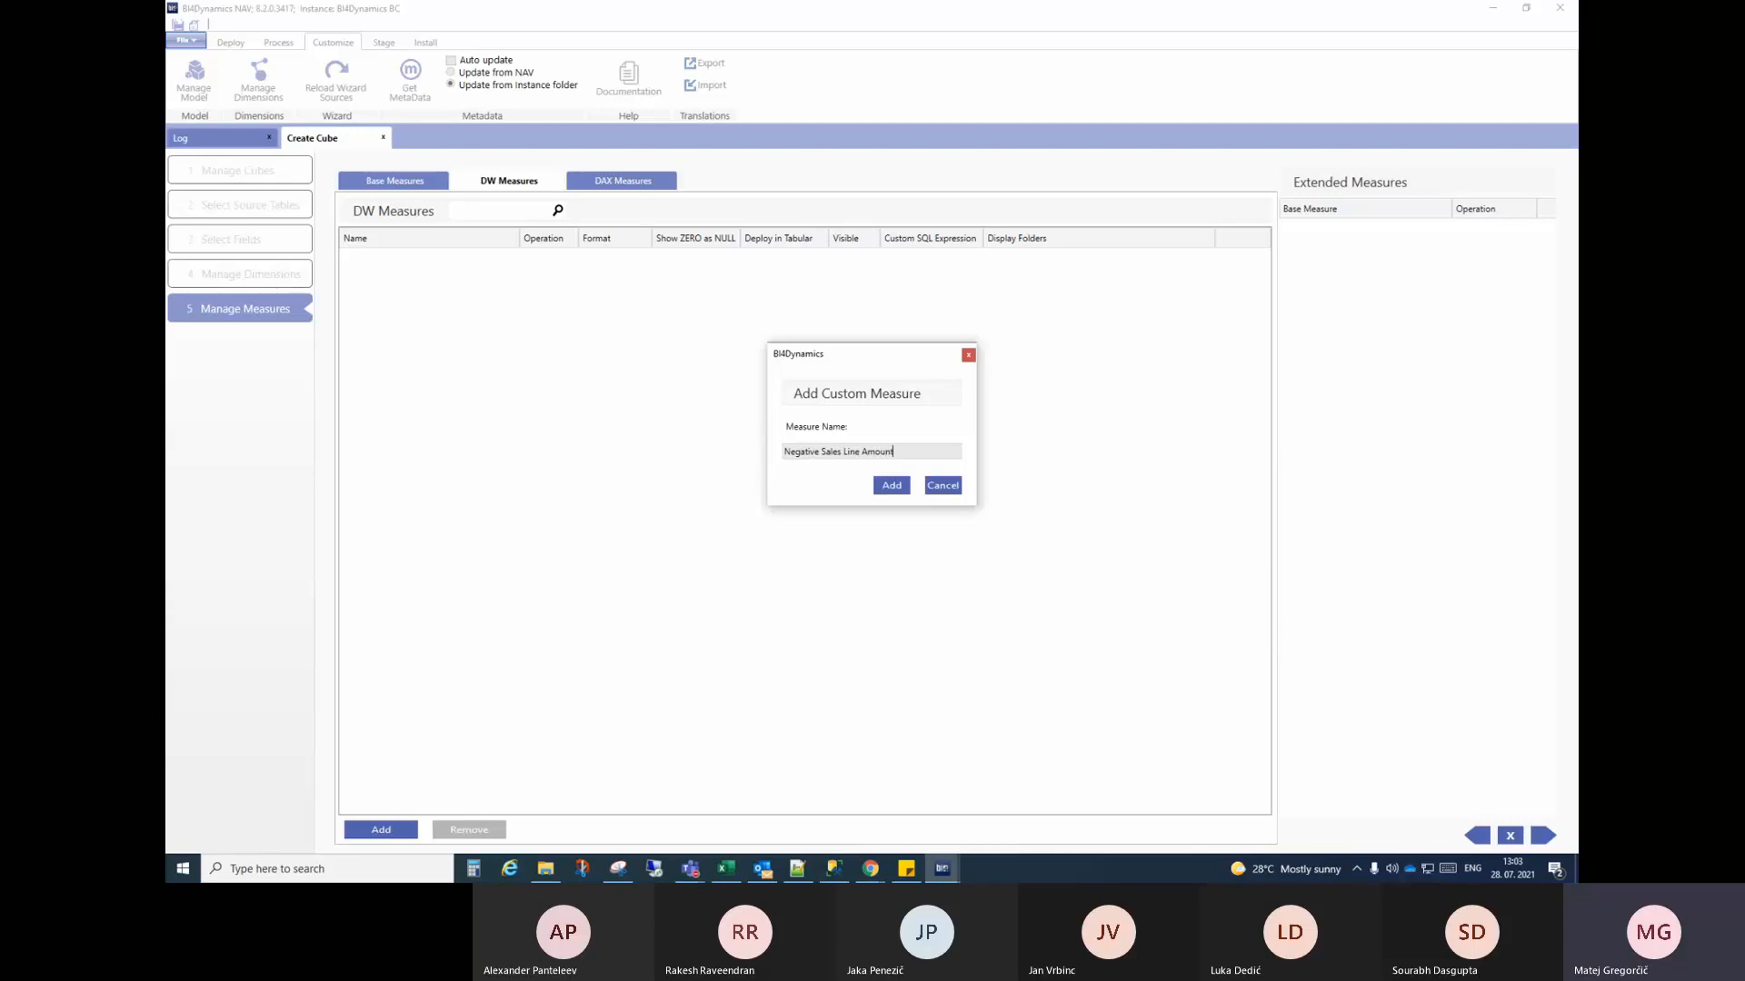
click(891, 485)
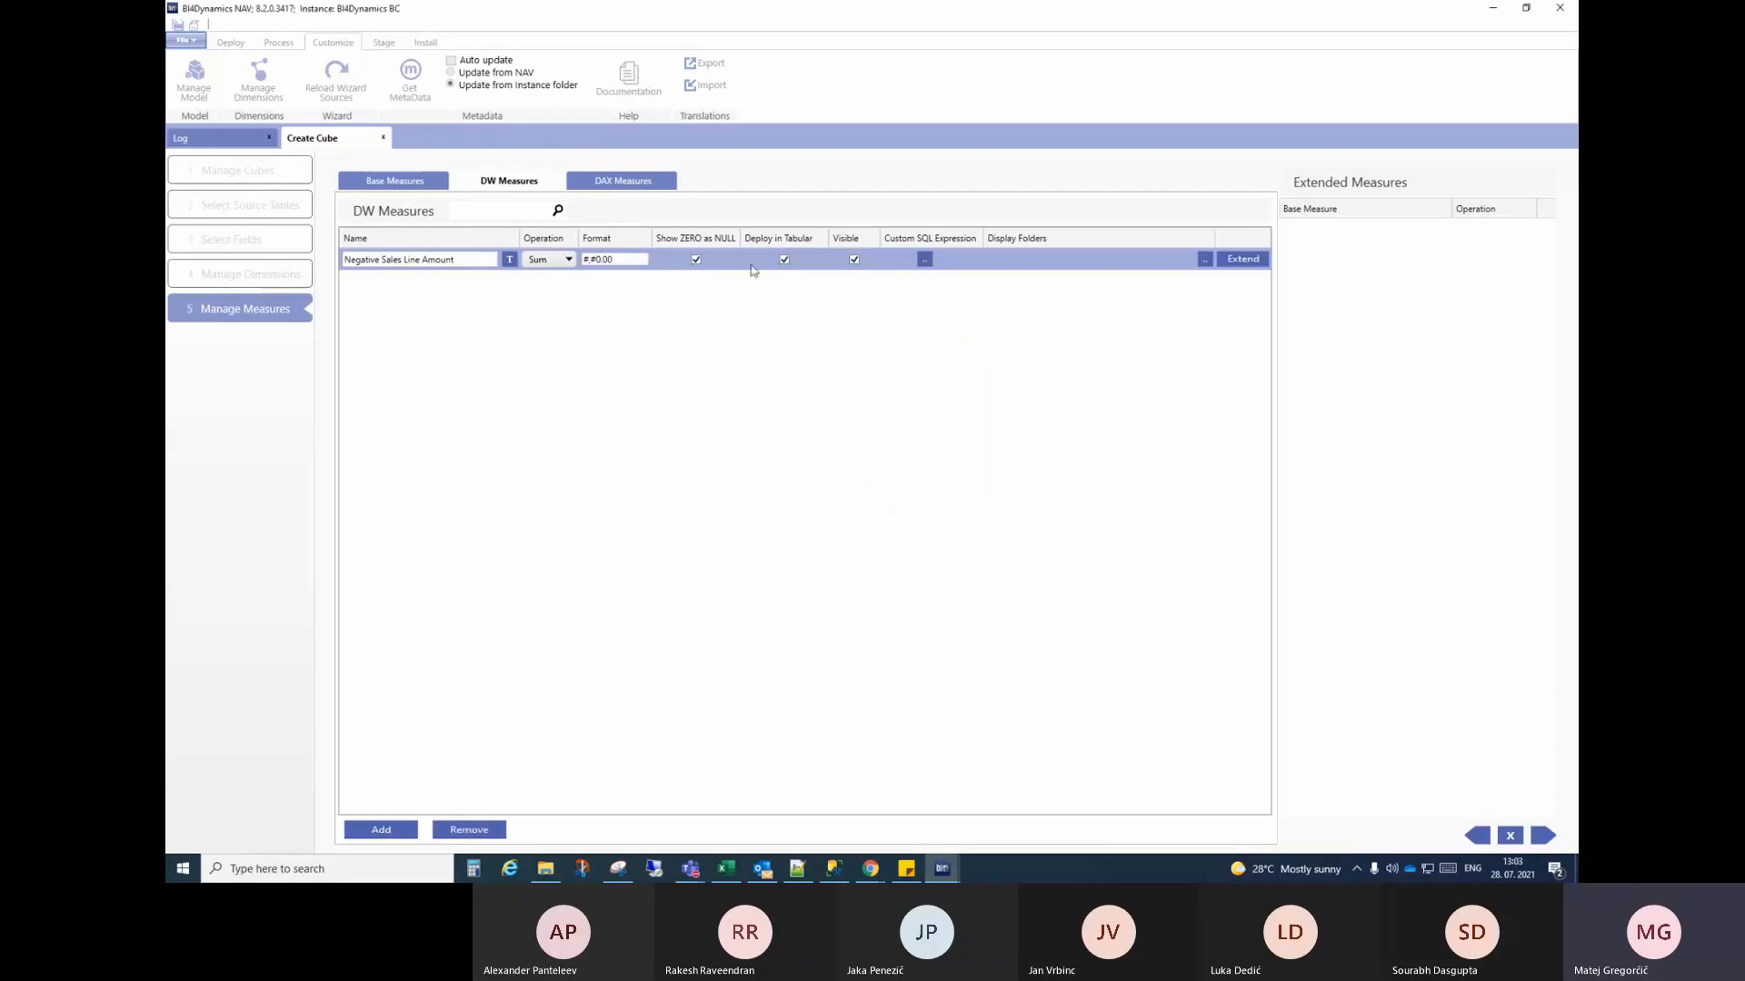
Step: Set the custom SQL expression of the Negative Sales Line Amount measure to -[SalesLine].[Amount] and apply it
click(391, 181)
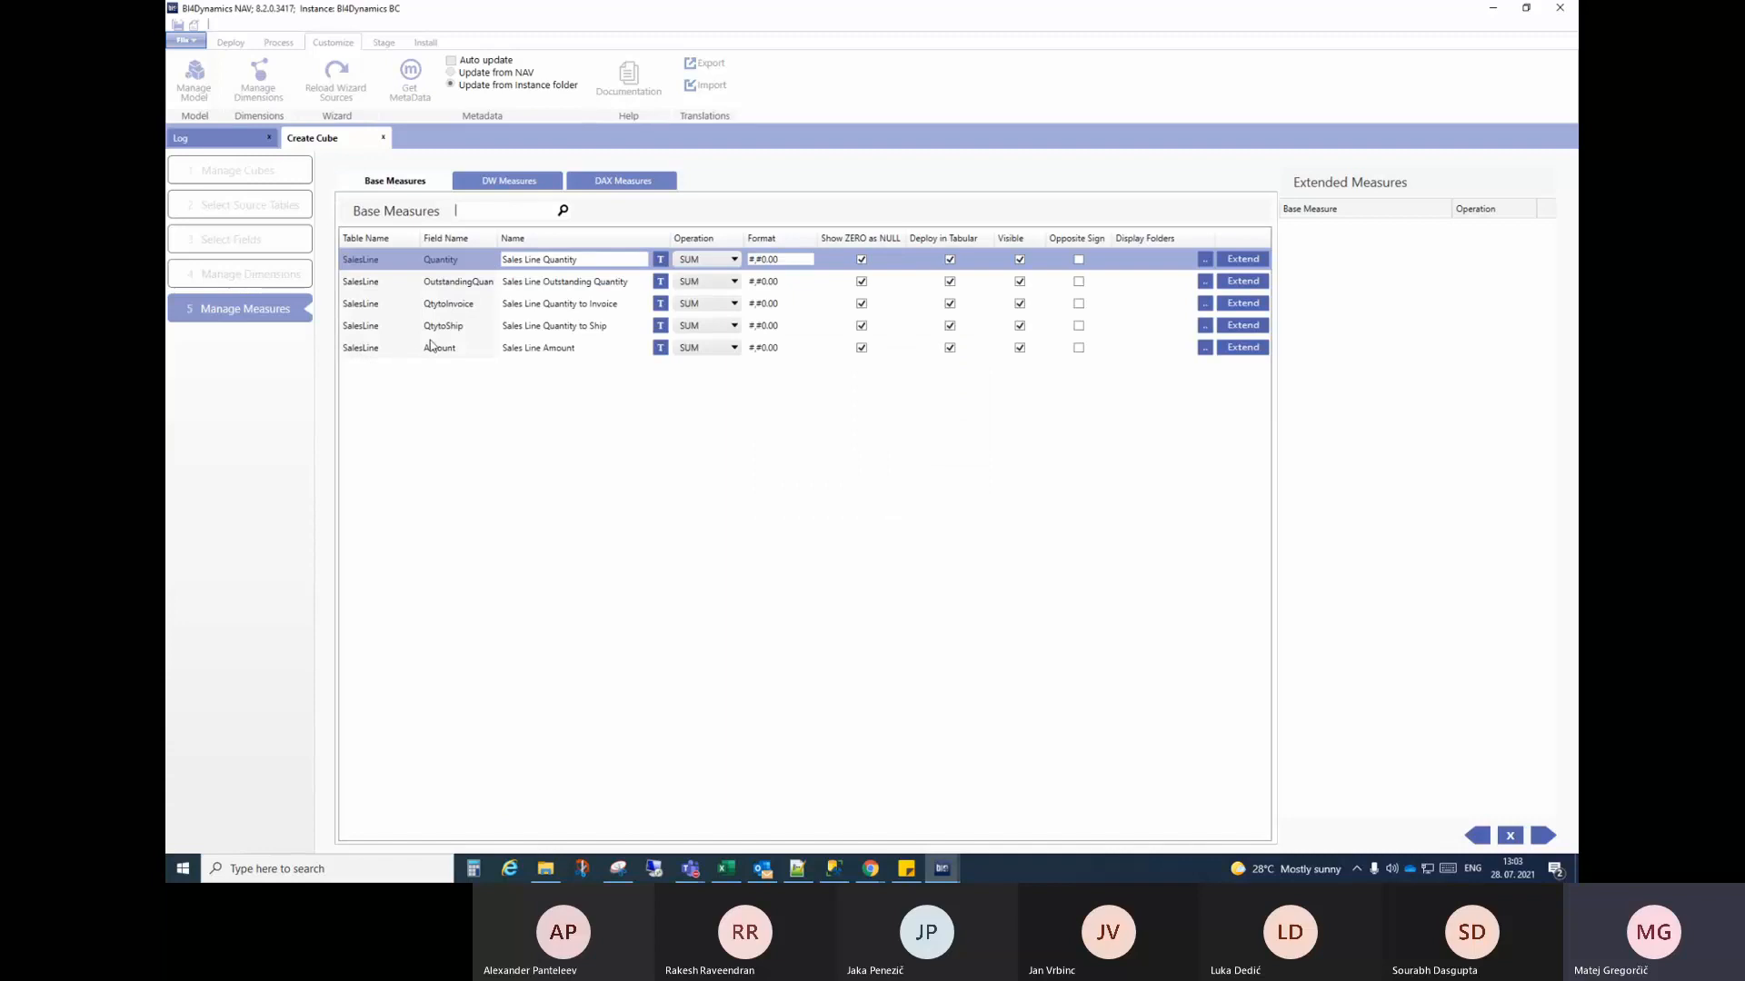
click(494, 186)
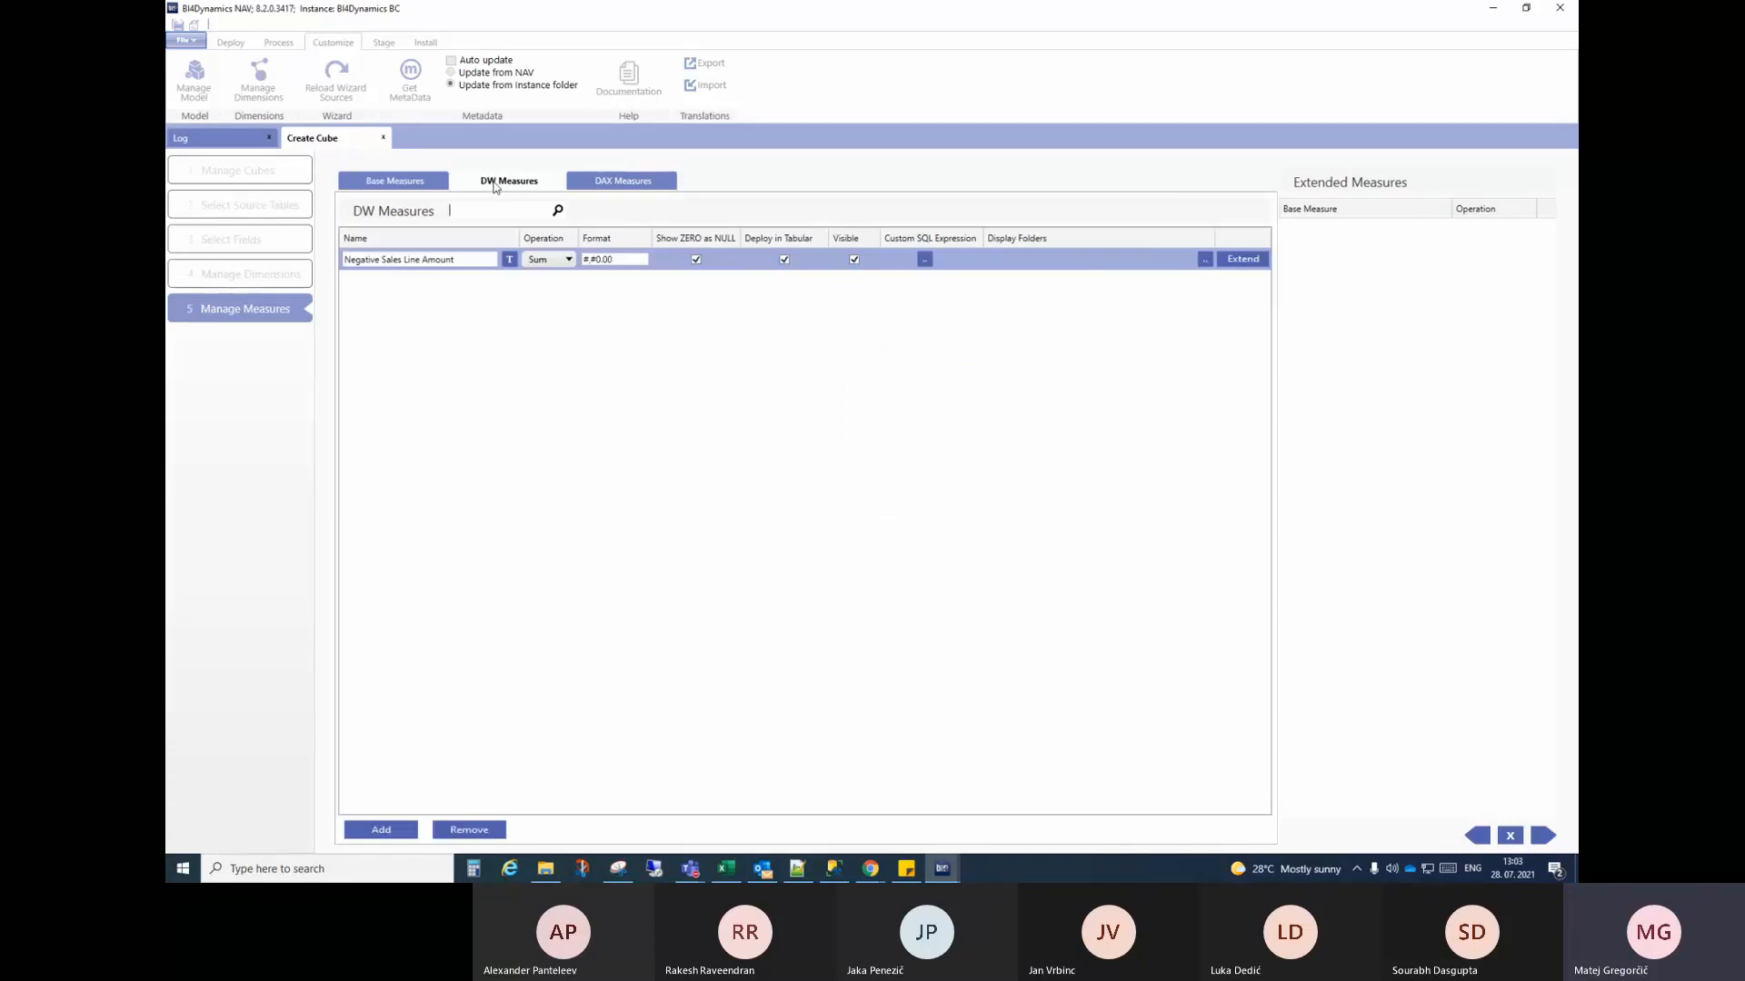
click(925, 260)
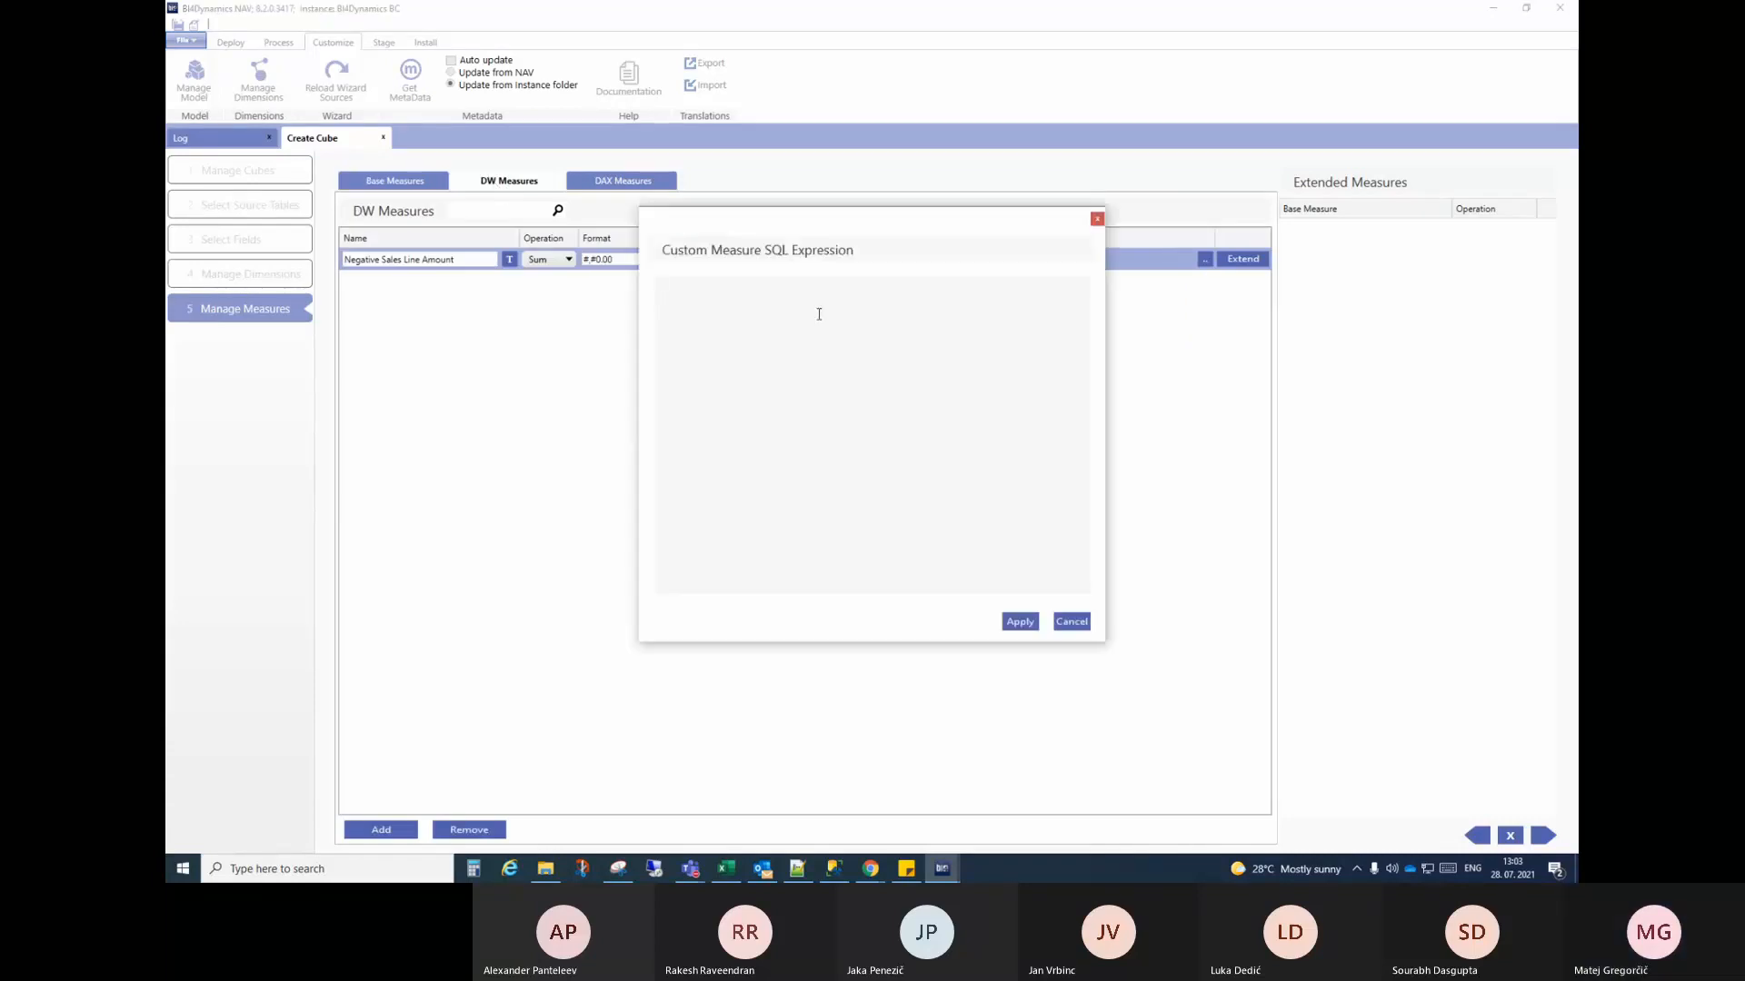
text([Sales)
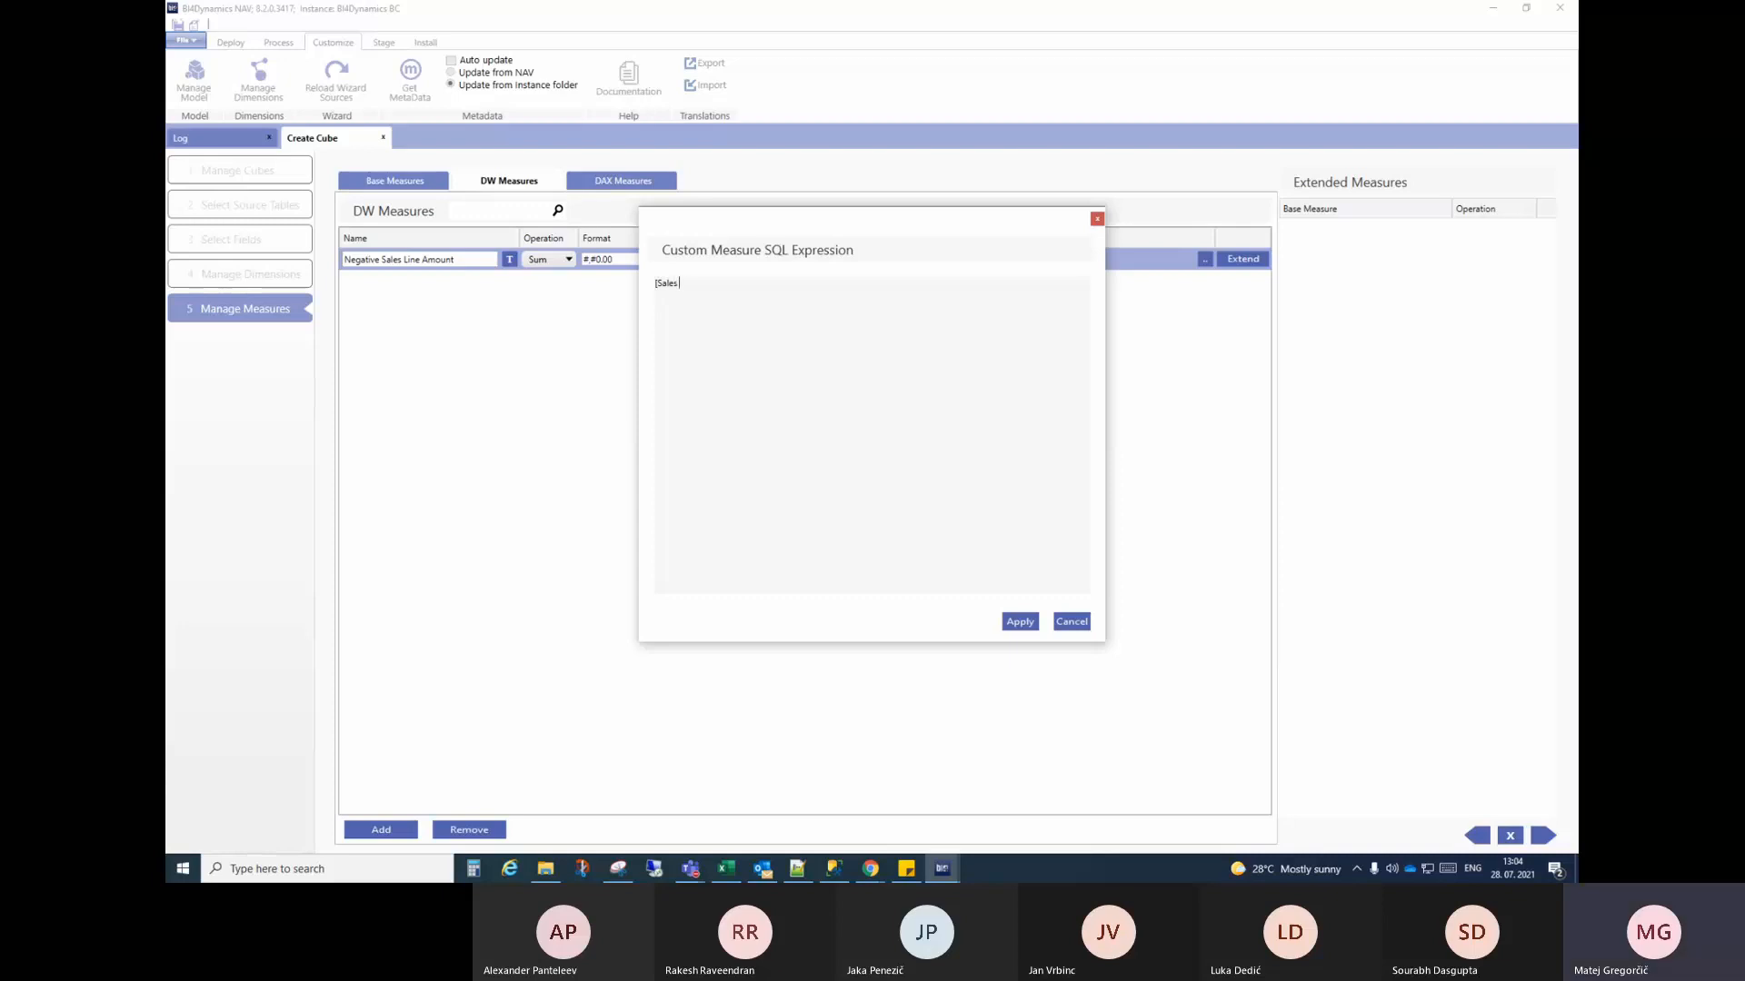
text( Line].)
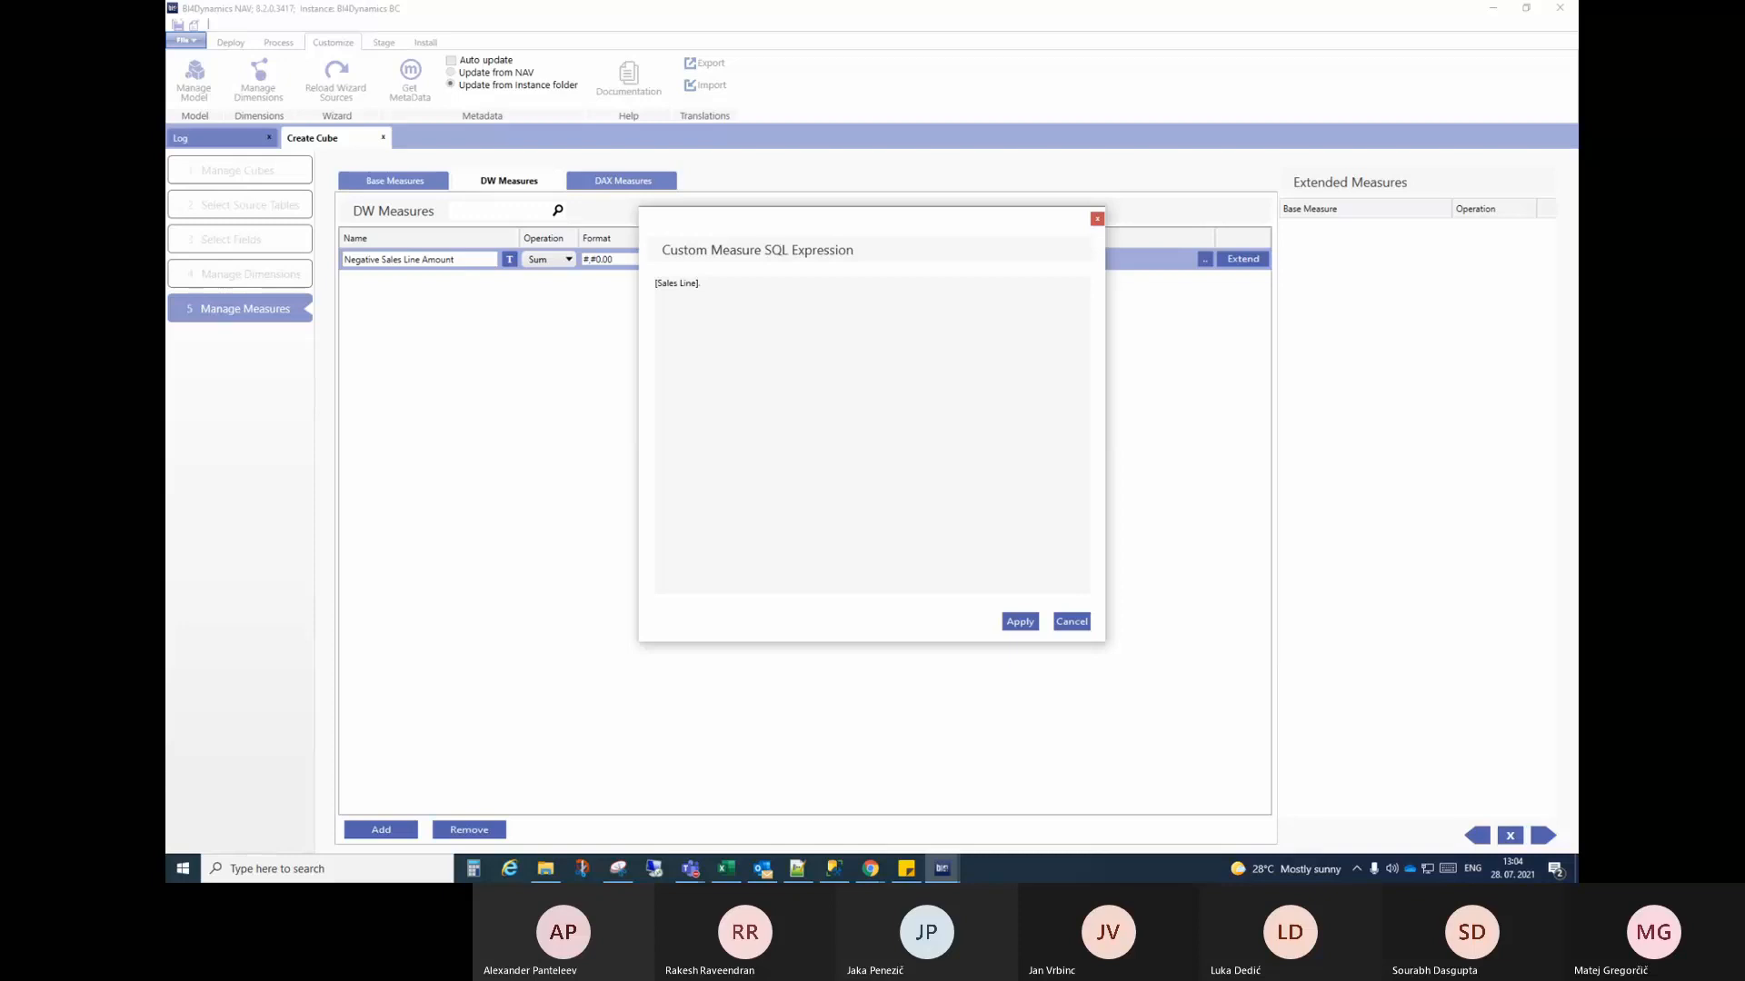
text([Amou)
text(-)
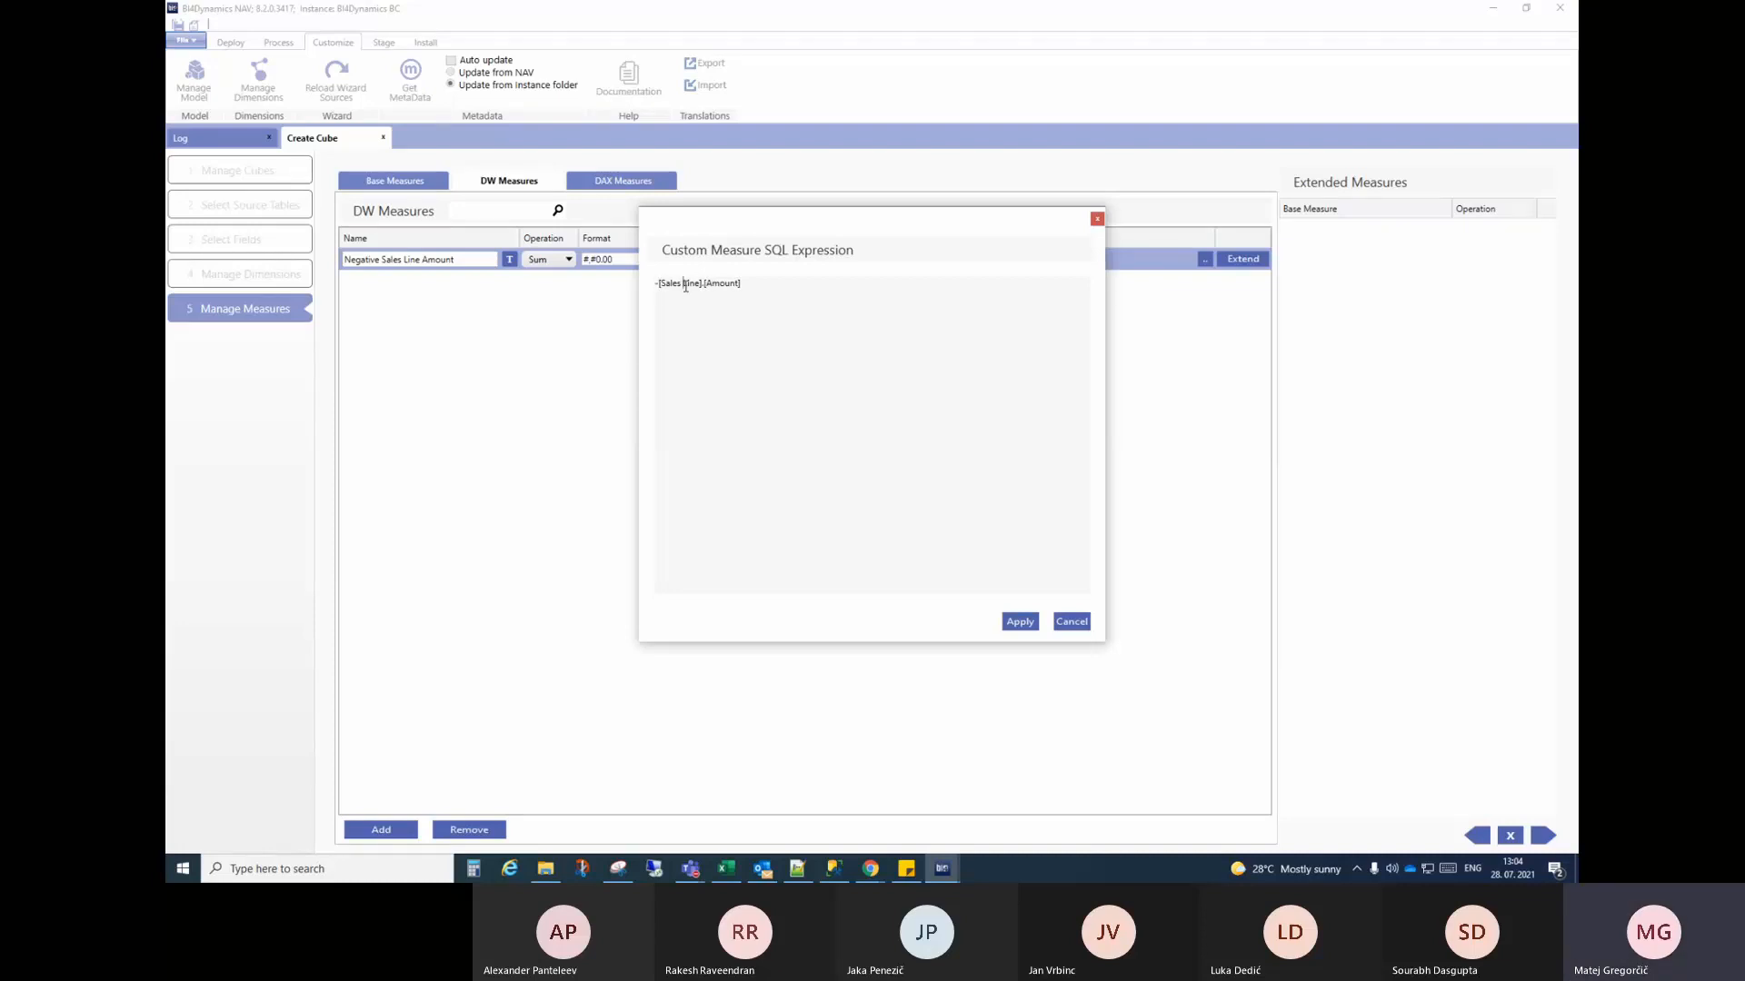
click(684, 283)
key(BackSpace)
click(741, 283)
click(1022, 621)
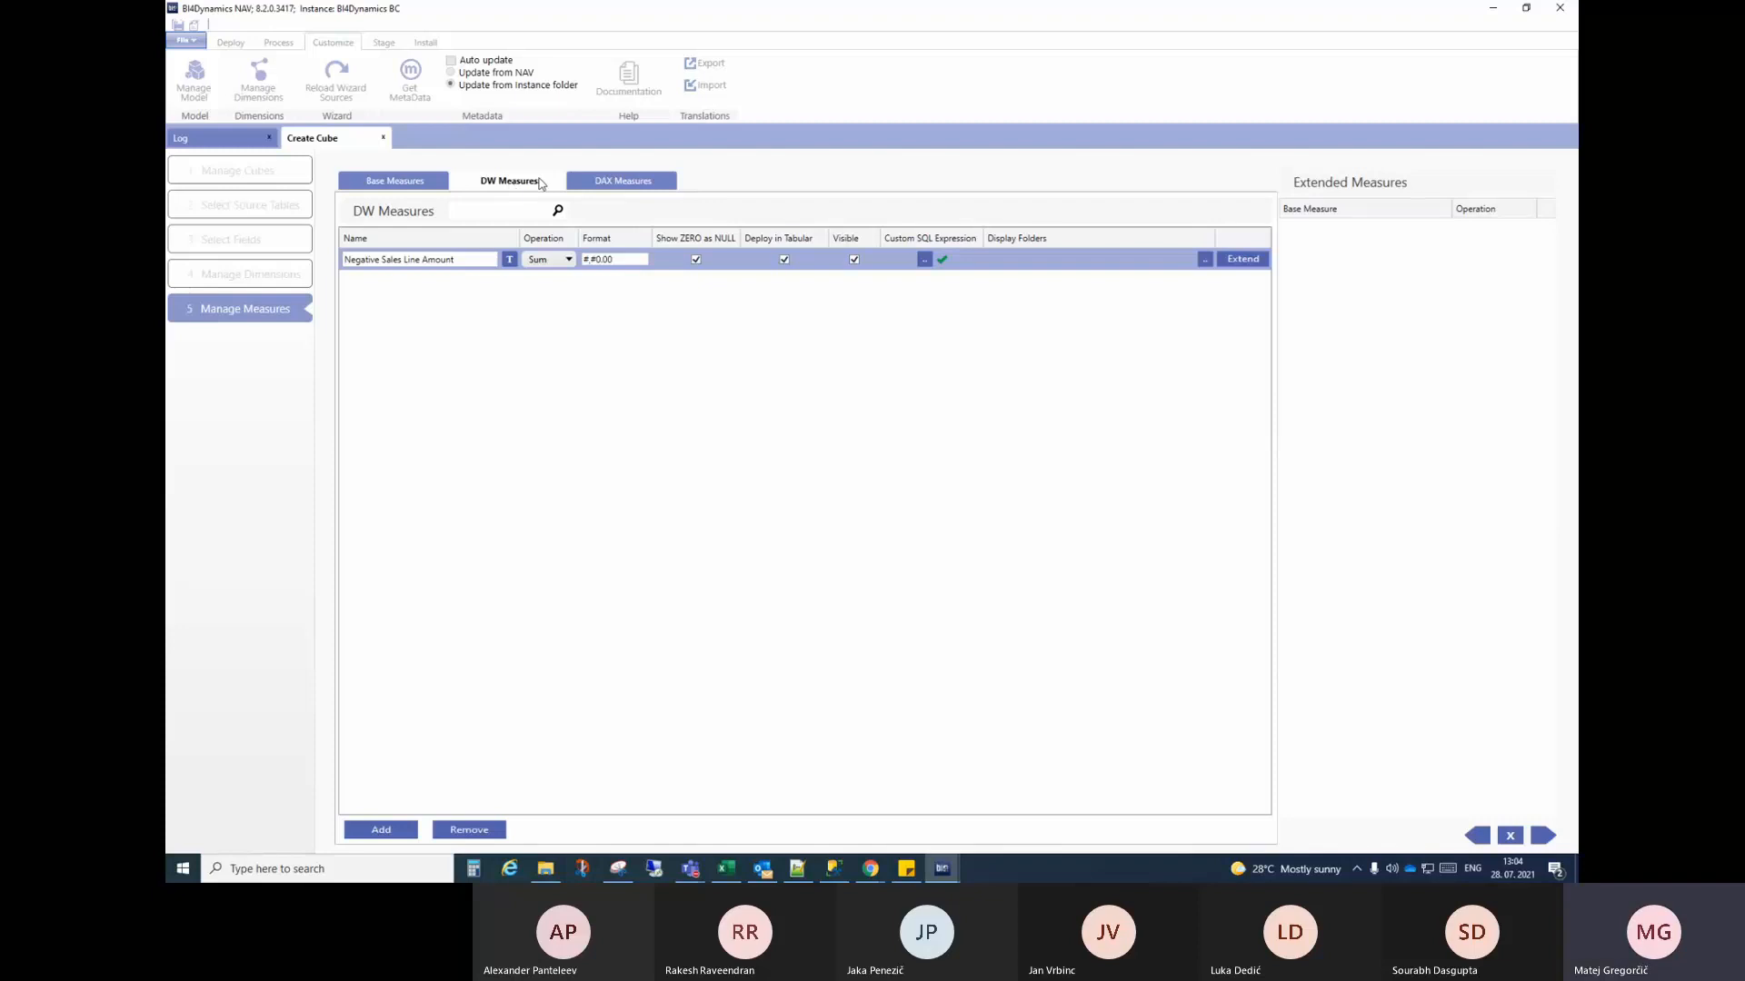
Step: Compare the base, DW and DAX measure lists, checking the table and field names behind Sales Line Amount
click(622, 183)
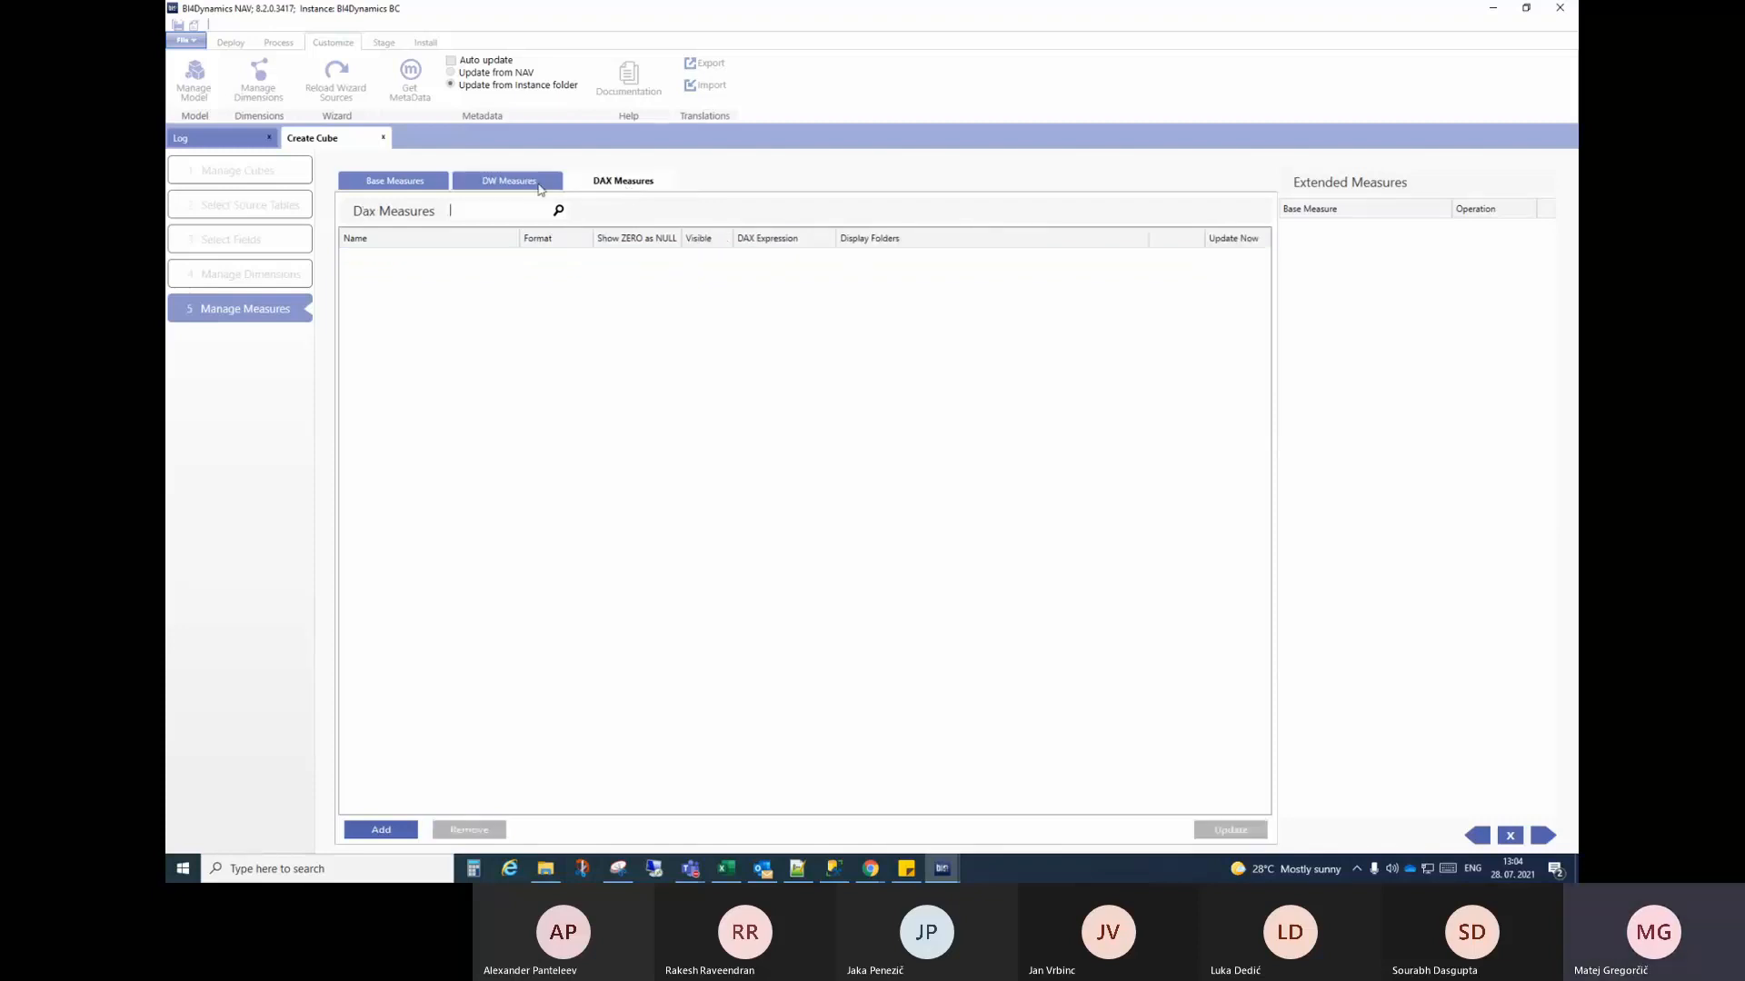
click(524, 184)
click(408, 185)
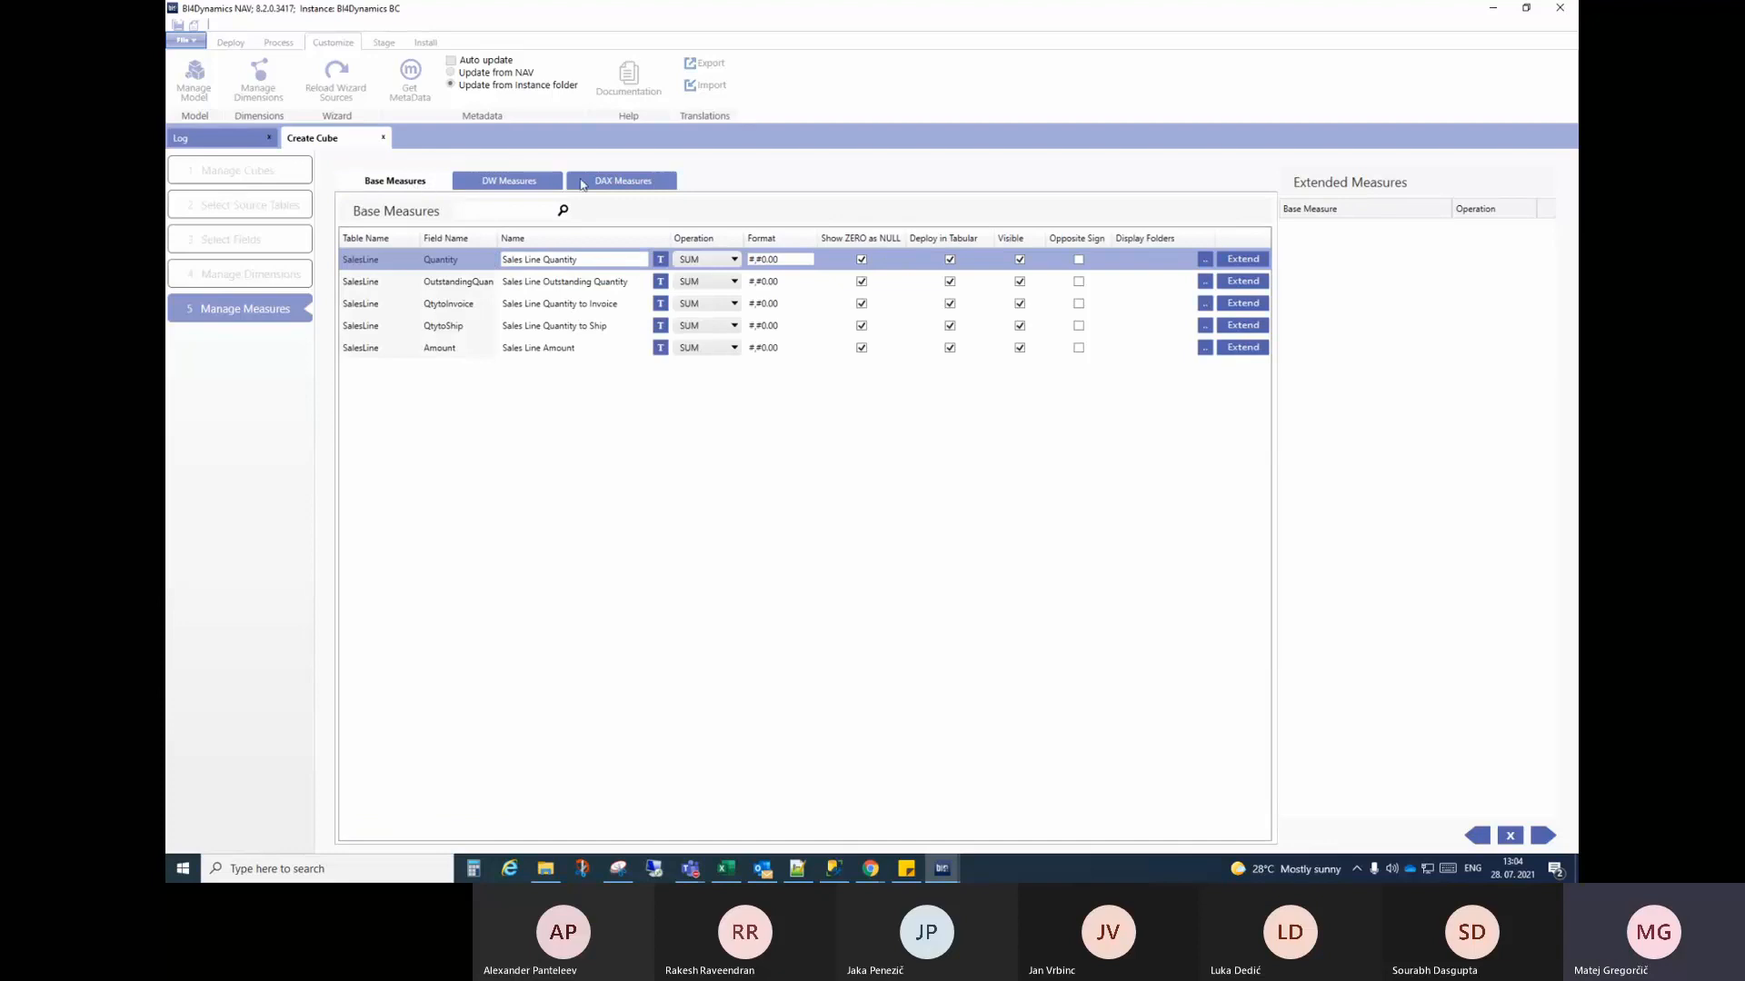
click(557, 349)
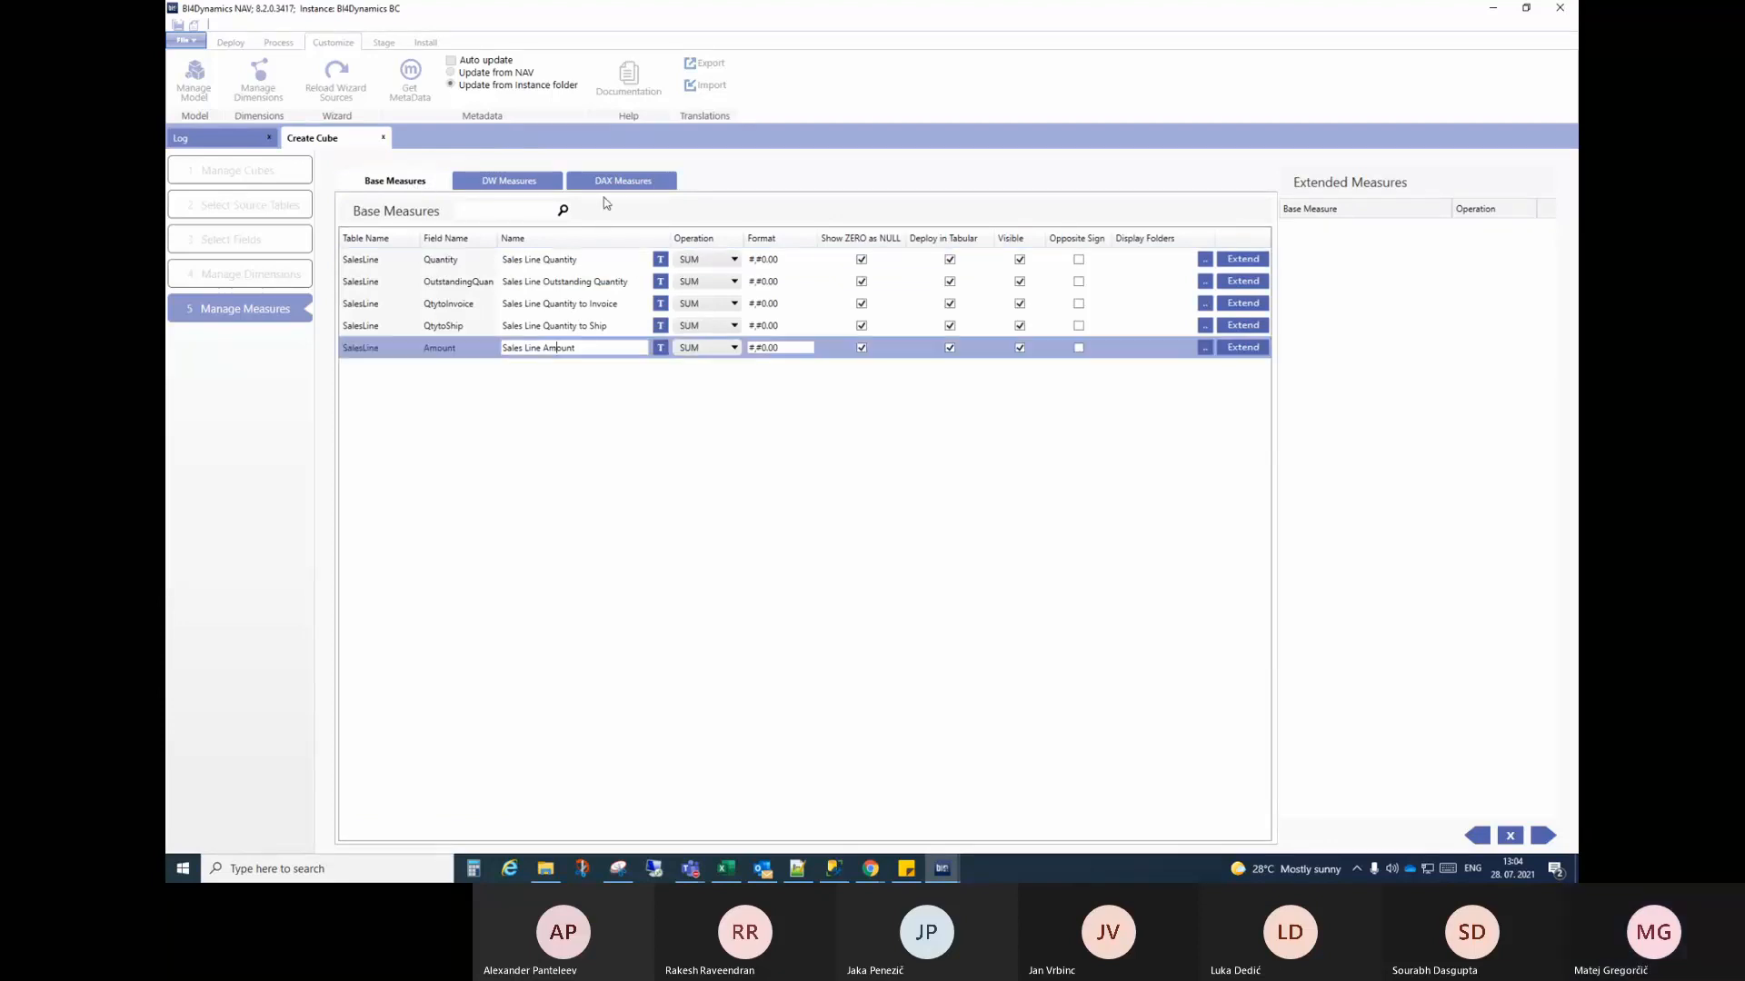
click(606, 185)
click(504, 184)
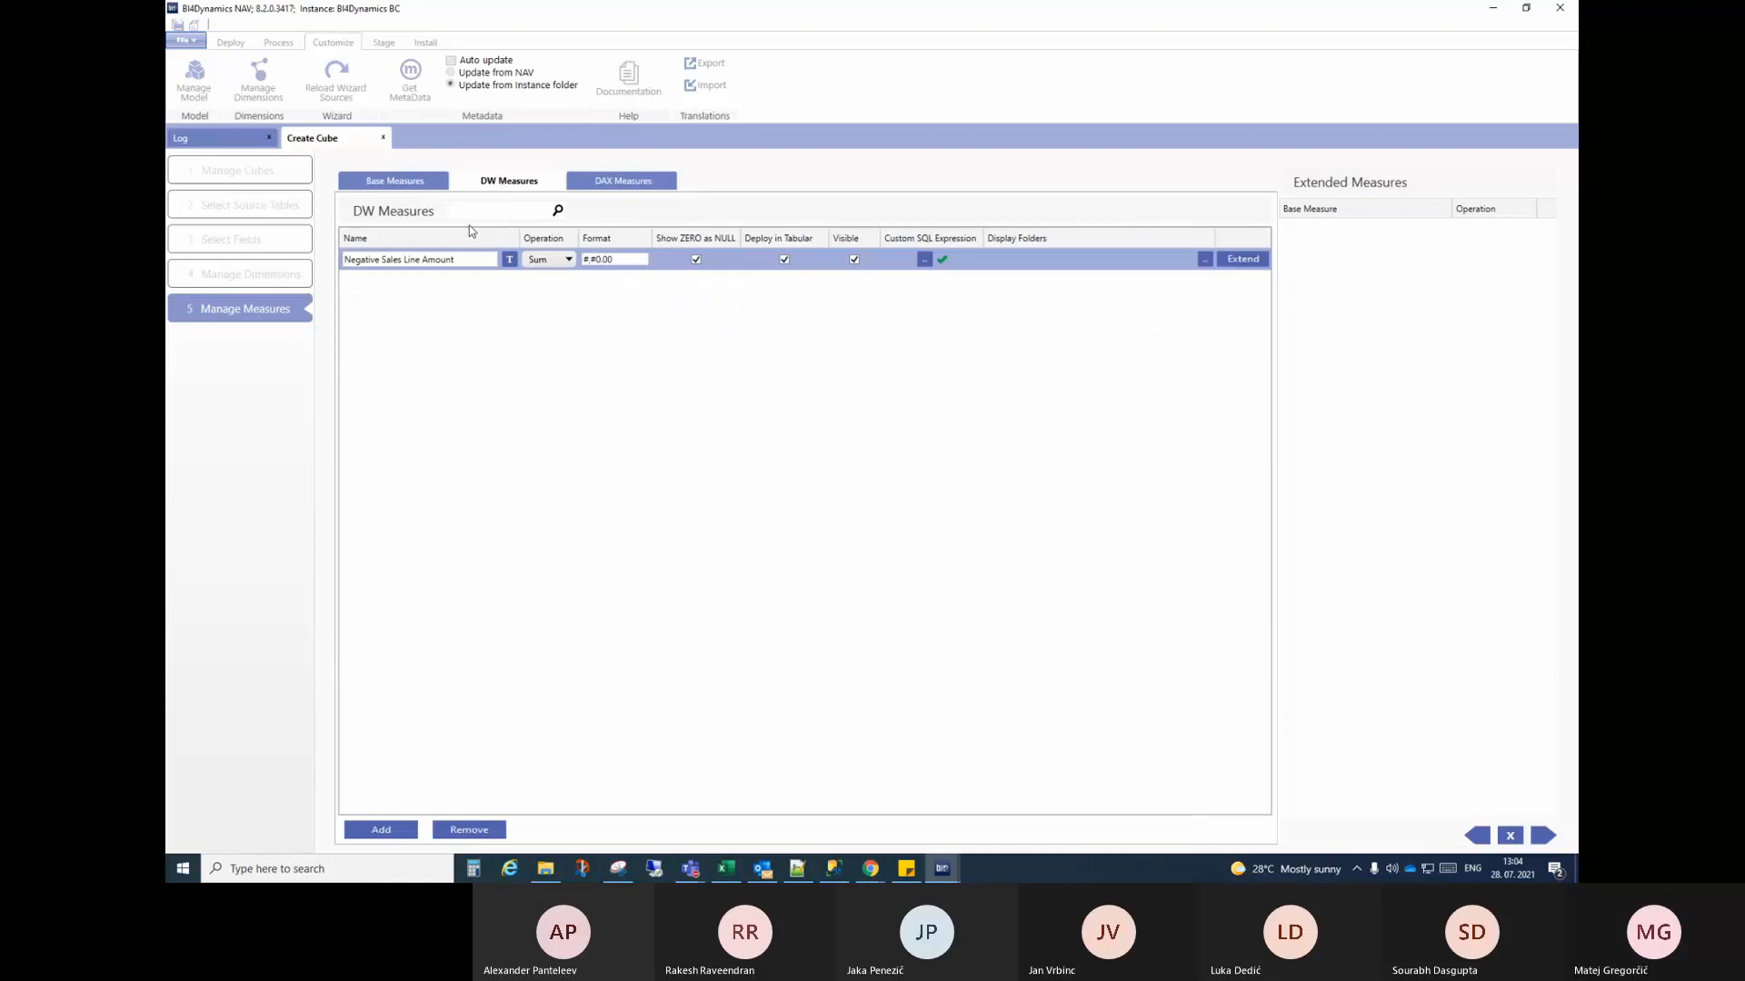
click(406, 186)
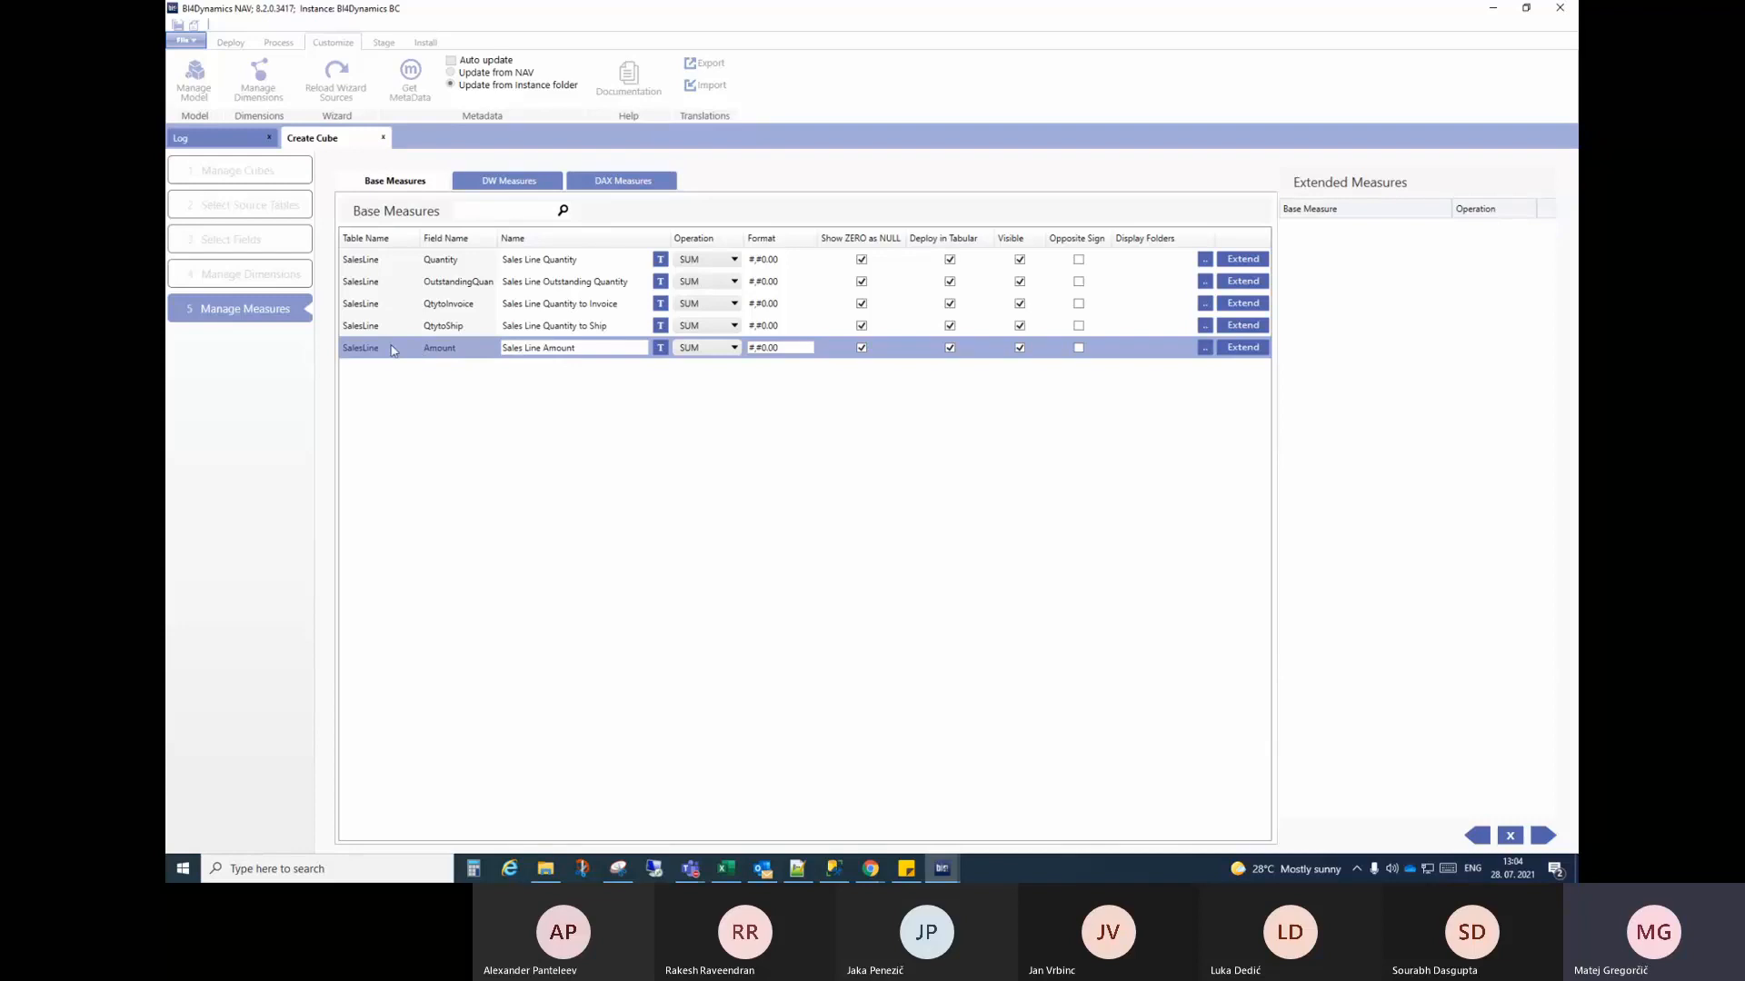
click(517, 182)
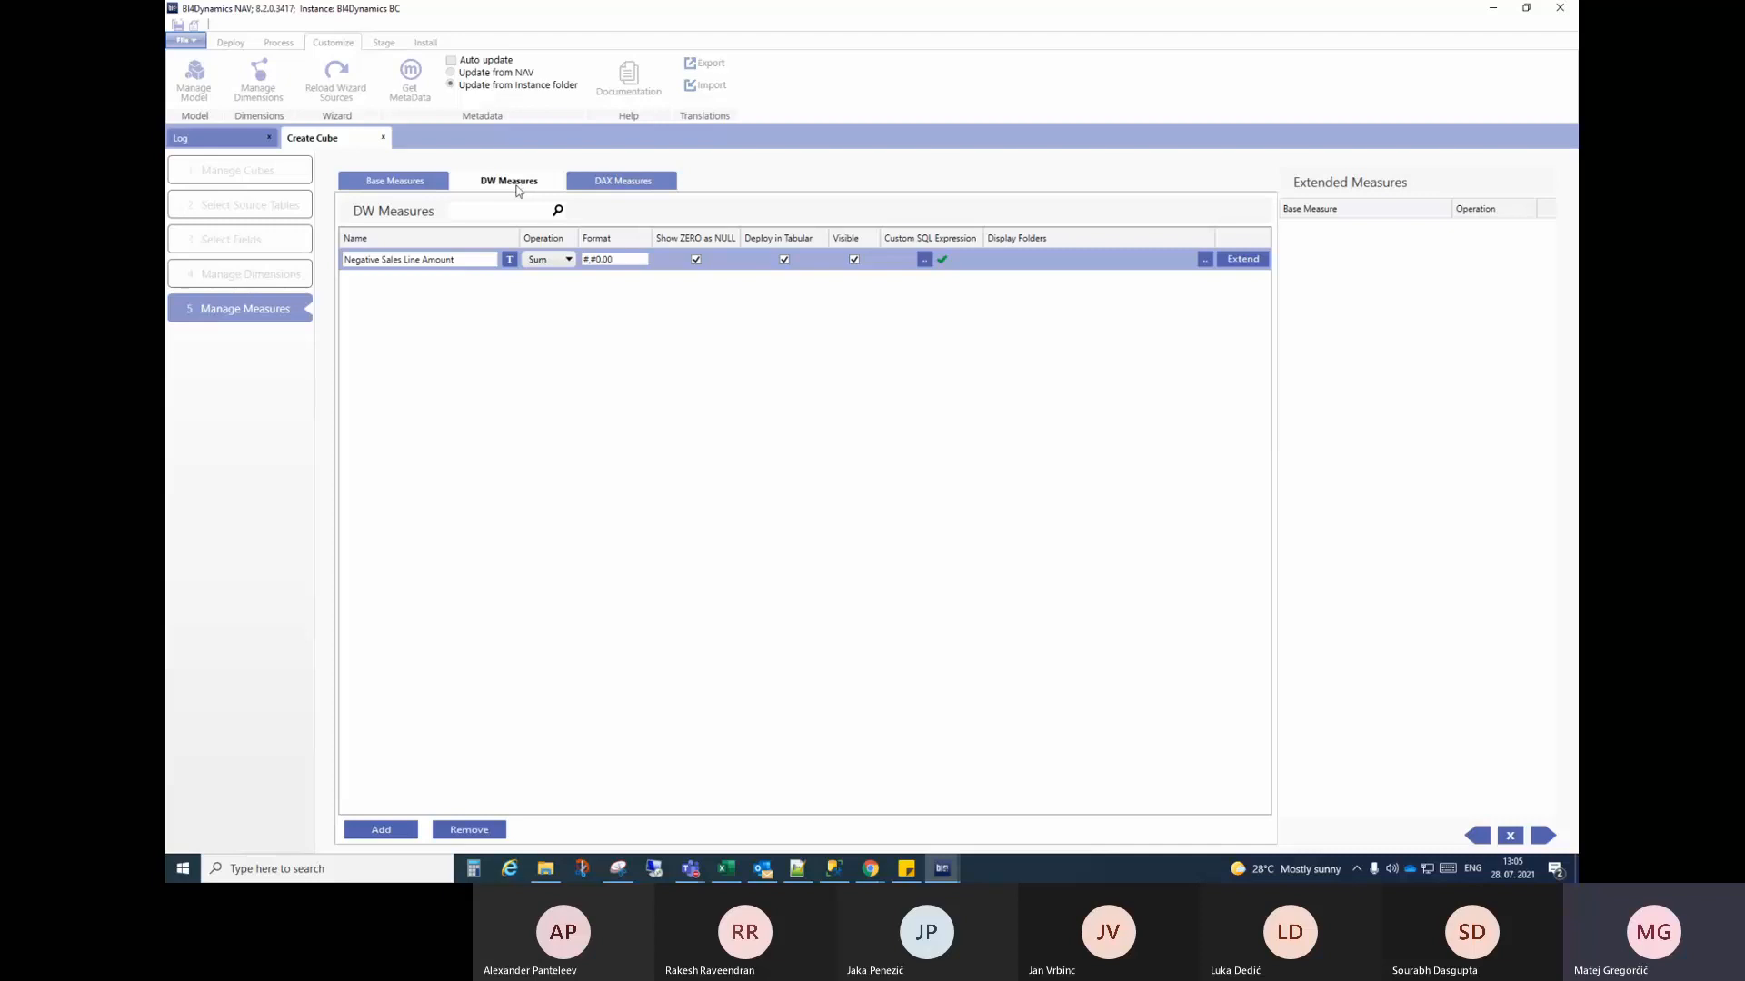
Step: Examine the table and field references in the Negative Sales Line Amount SQL expression, and close it without applying changes
click(924, 260)
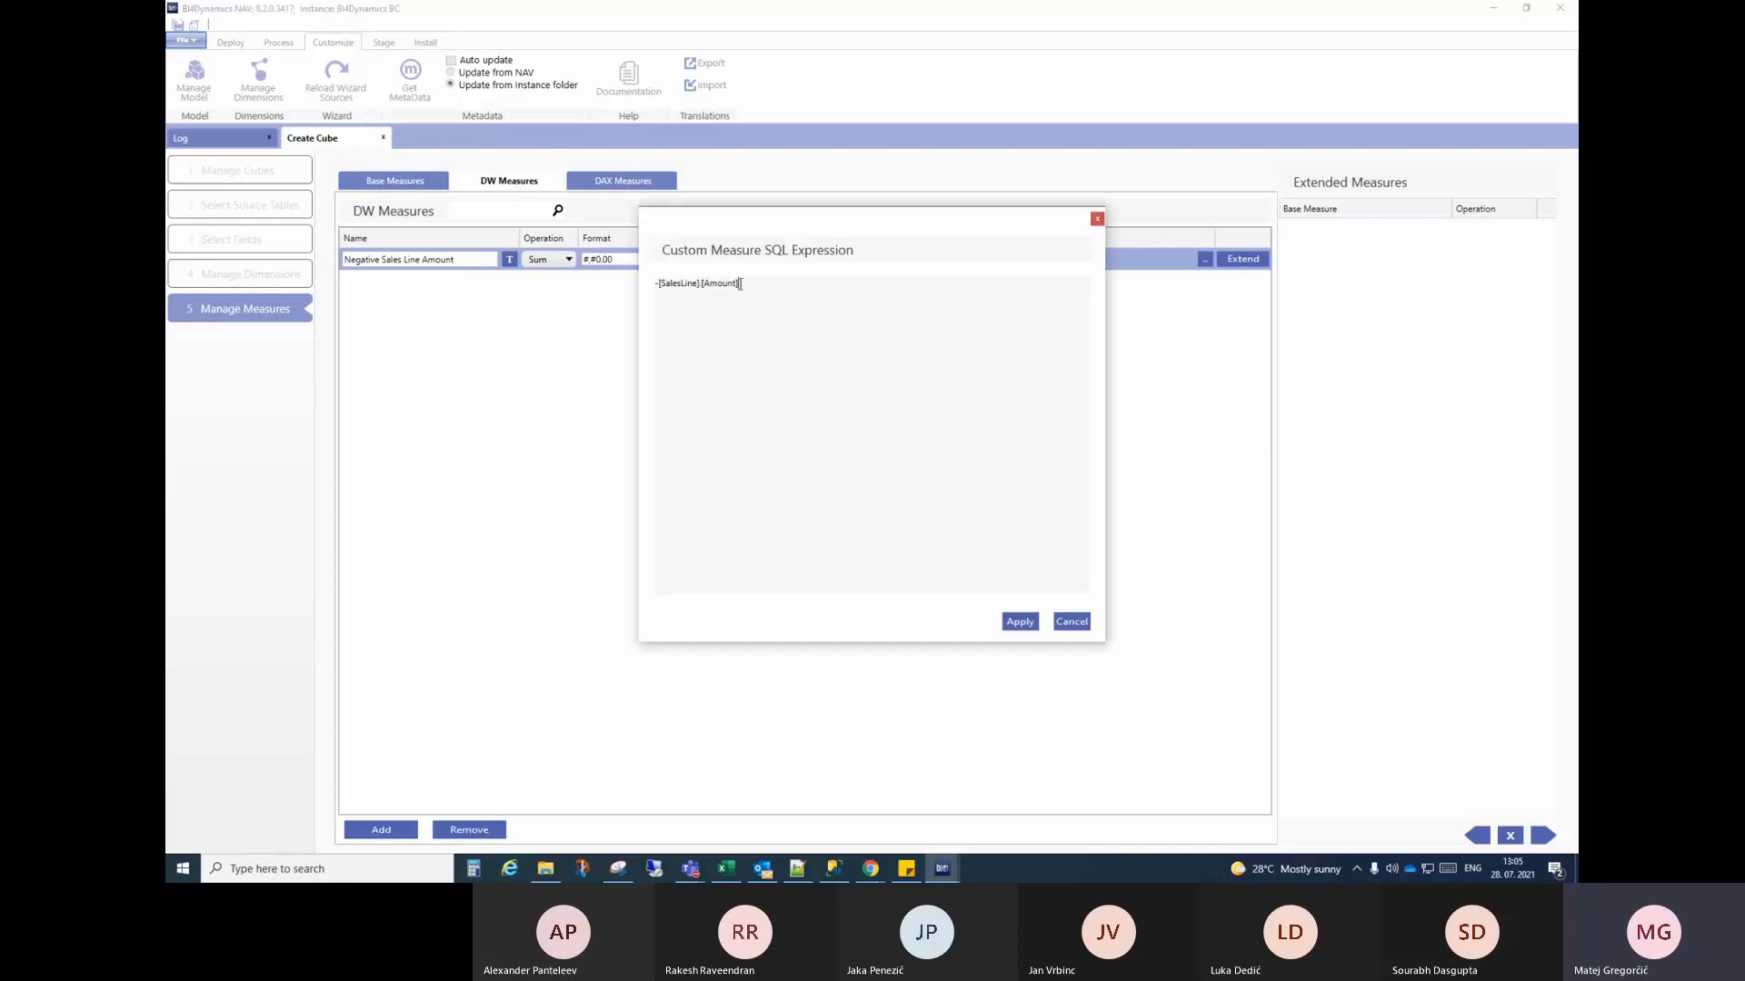
drag(741, 282, 660, 282)
click(718, 316)
drag(673, 284, 686, 283)
click(721, 283)
click(383, 181)
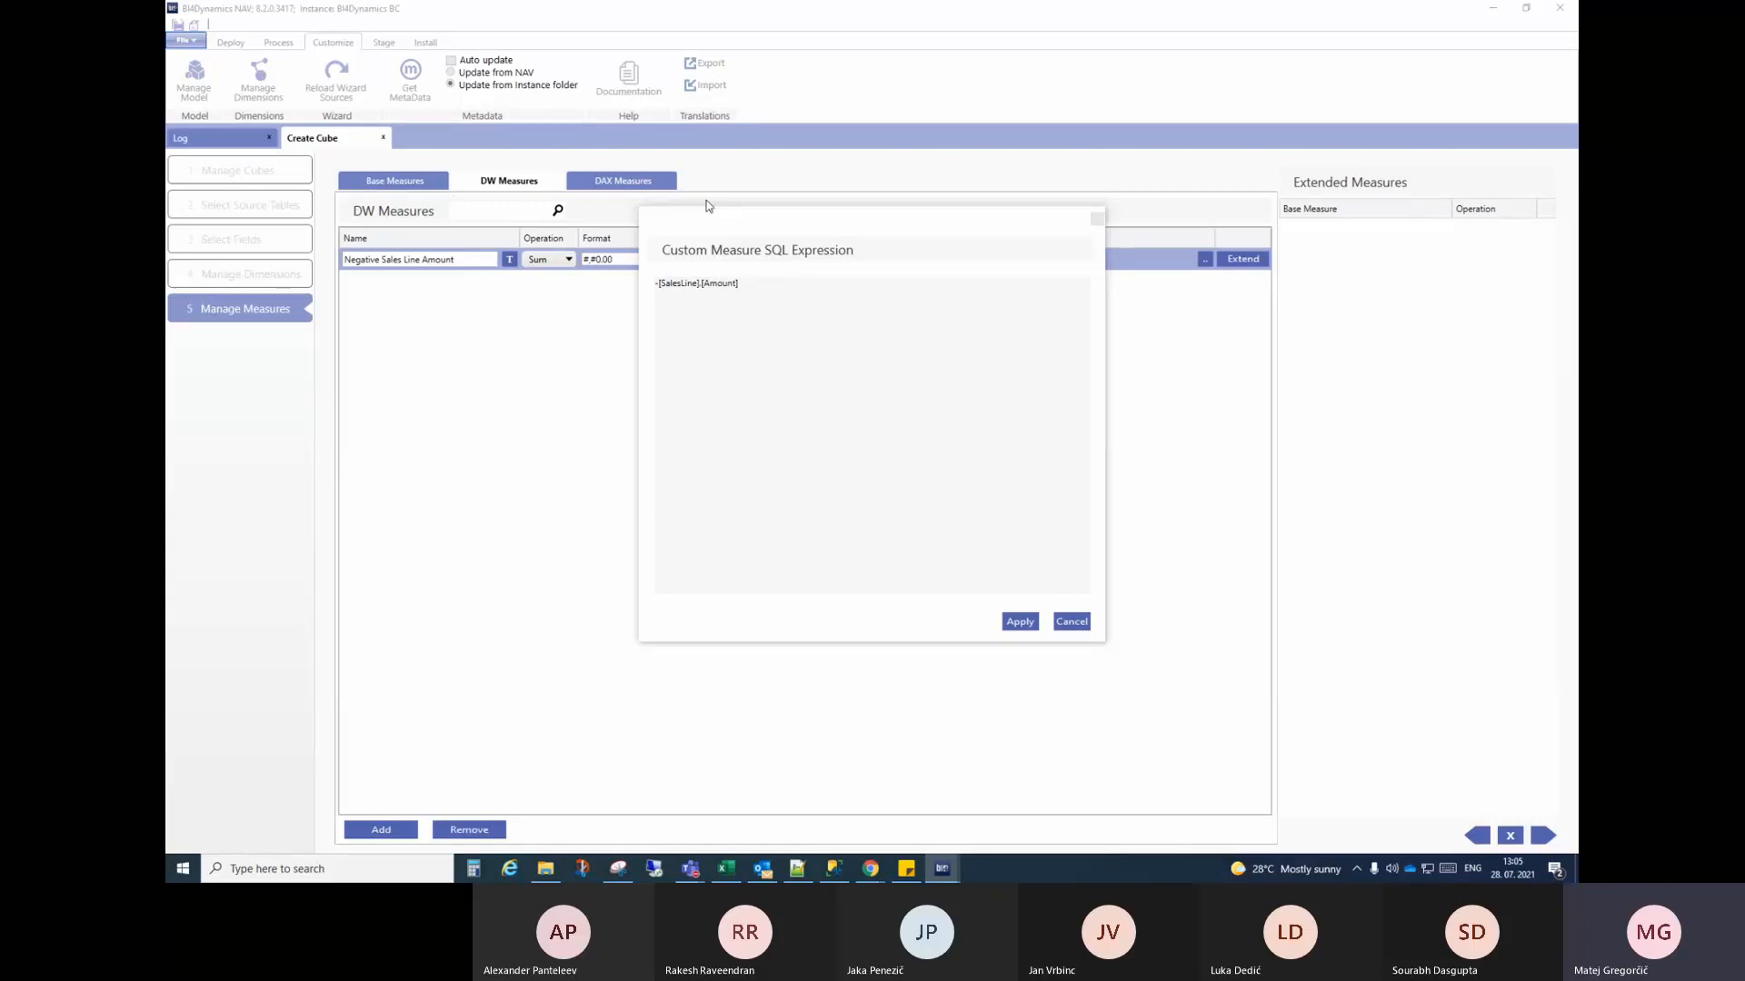
click(1071, 623)
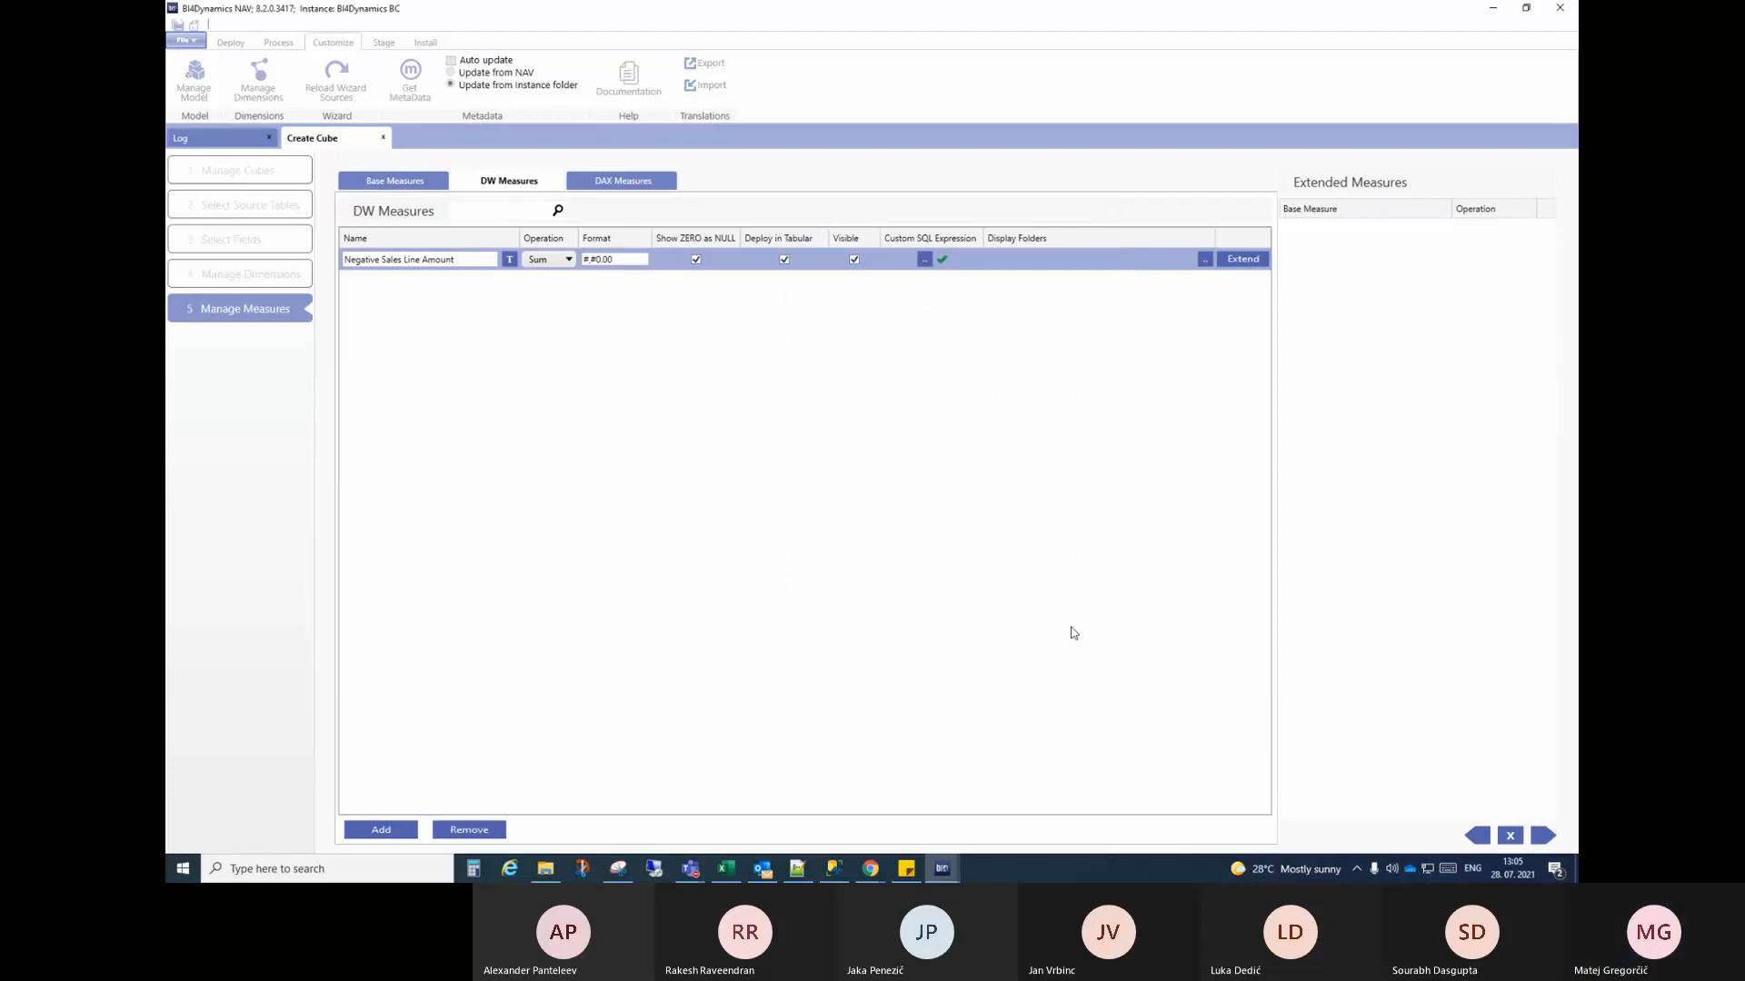
Step: Review the Sales Line Quantity base measure, the custom DW measure's SQL expression and the DAX measure list
click(395, 181)
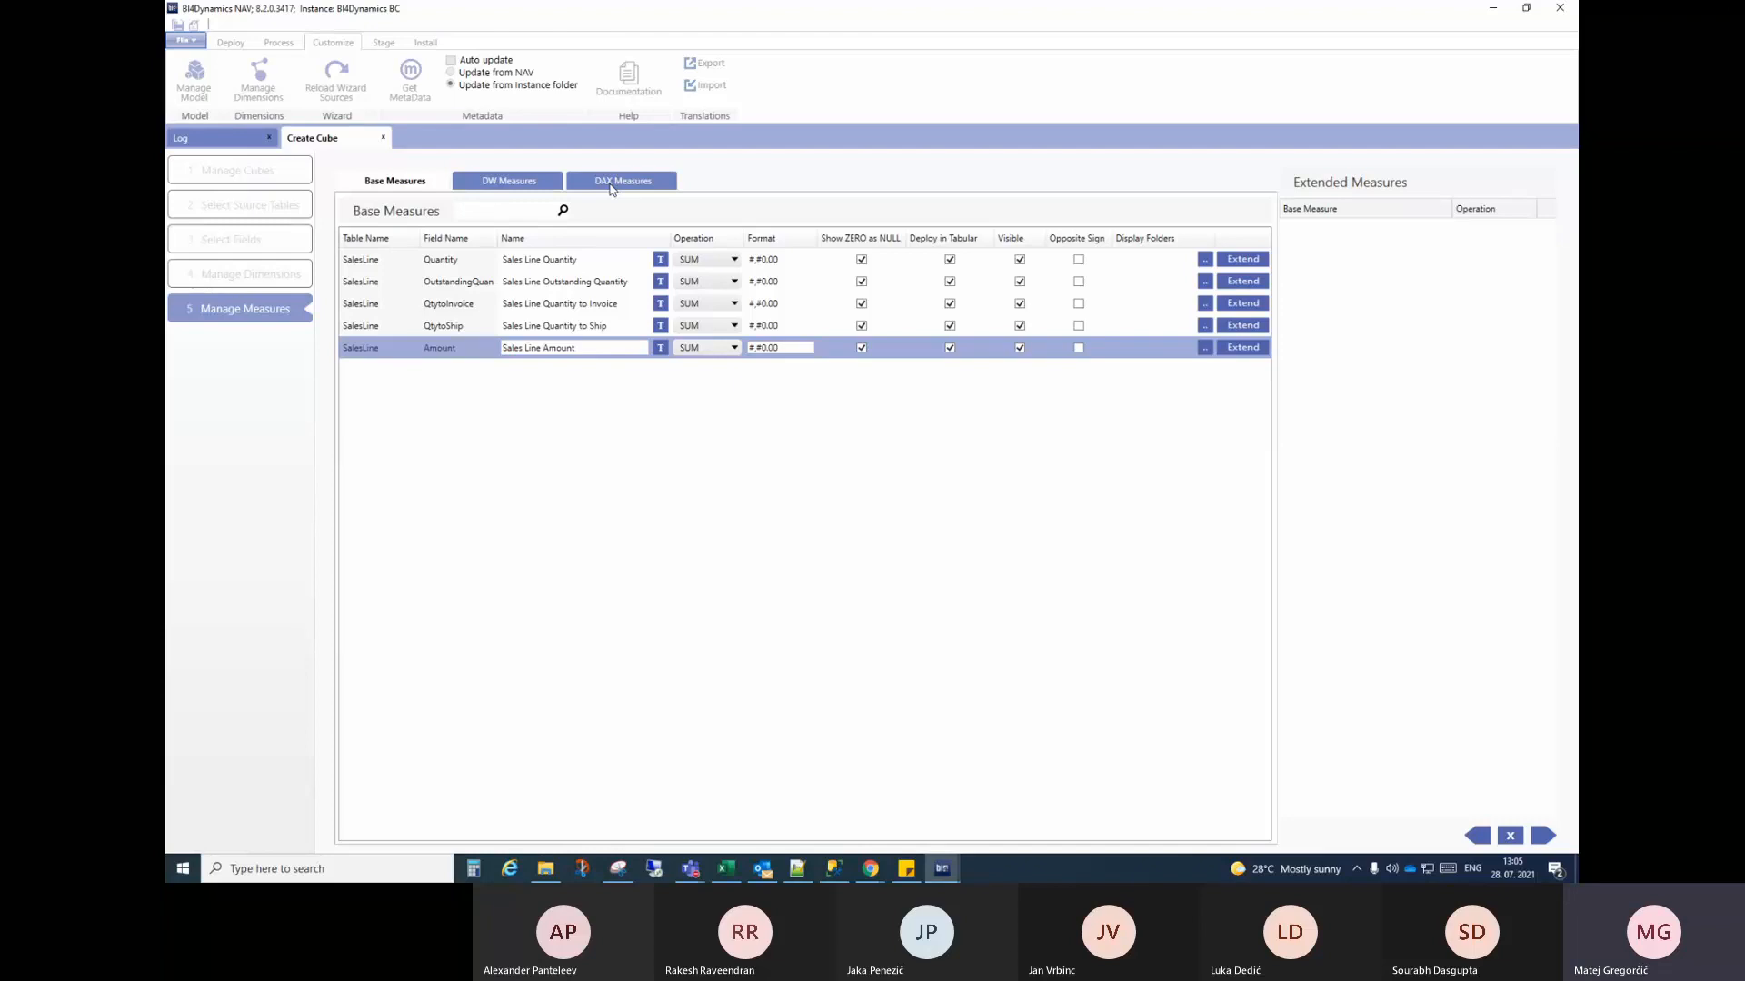
click(579, 261)
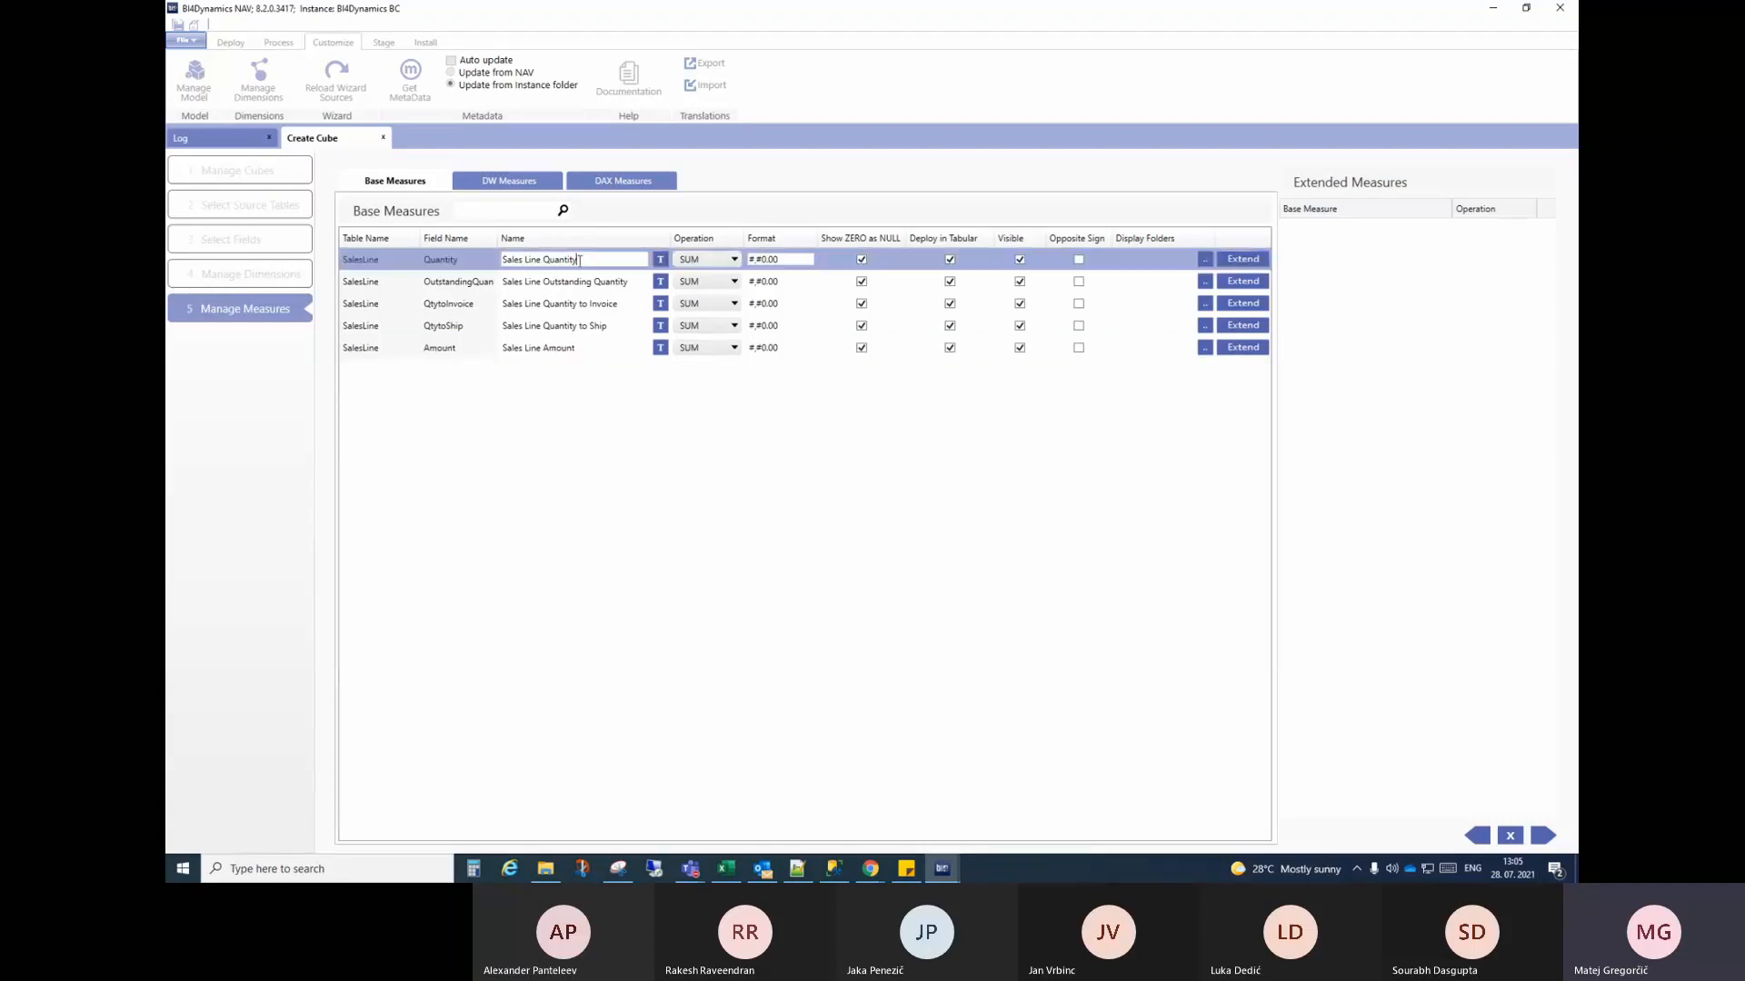
click(495, 185)
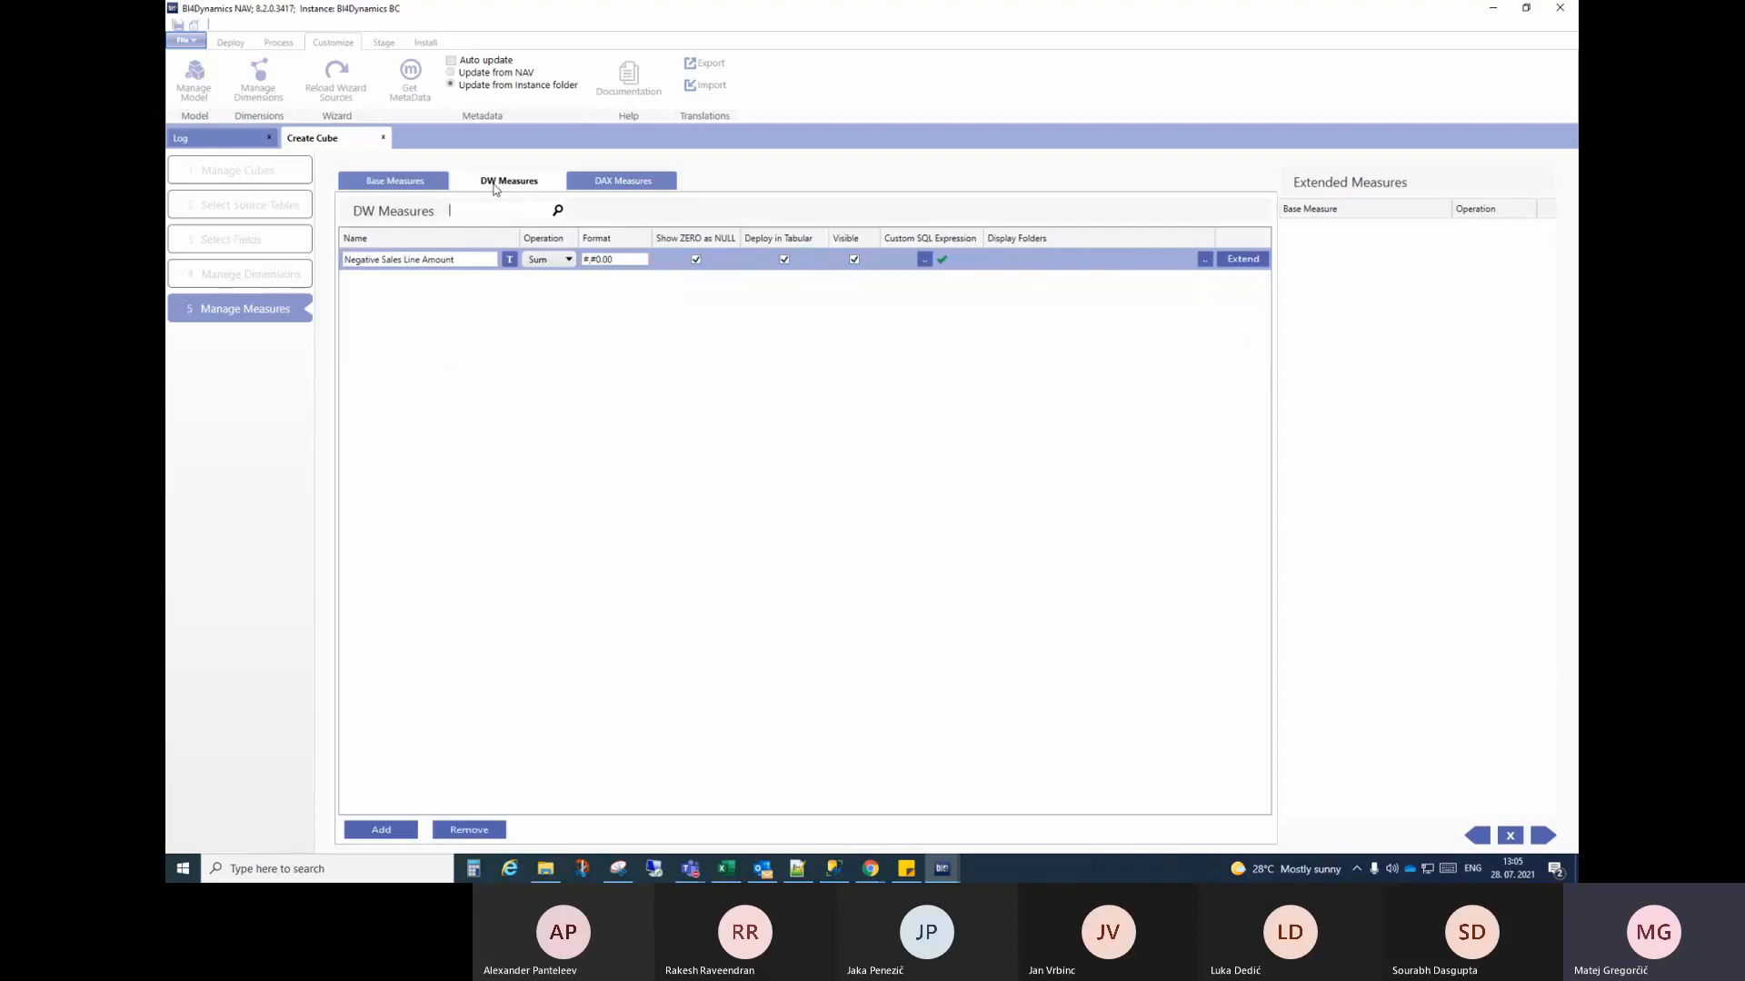
click(922, 261)
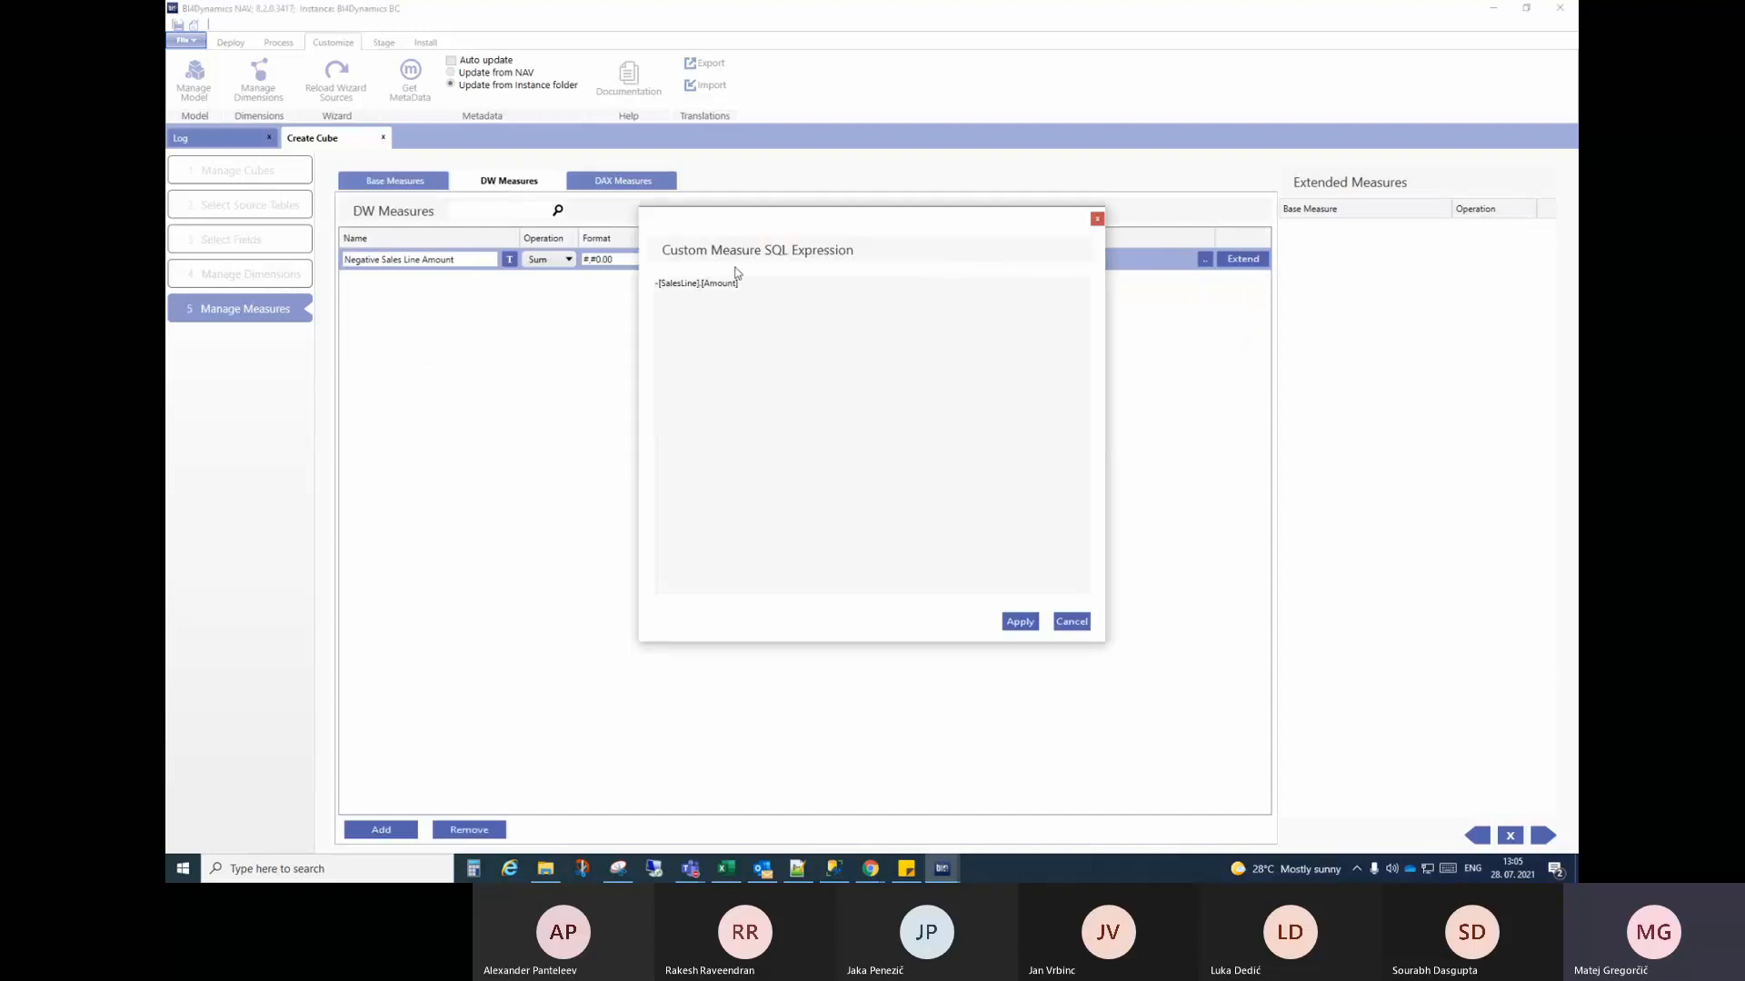
key(ctrl+a)
click(1096, 220)
click(596, 186)
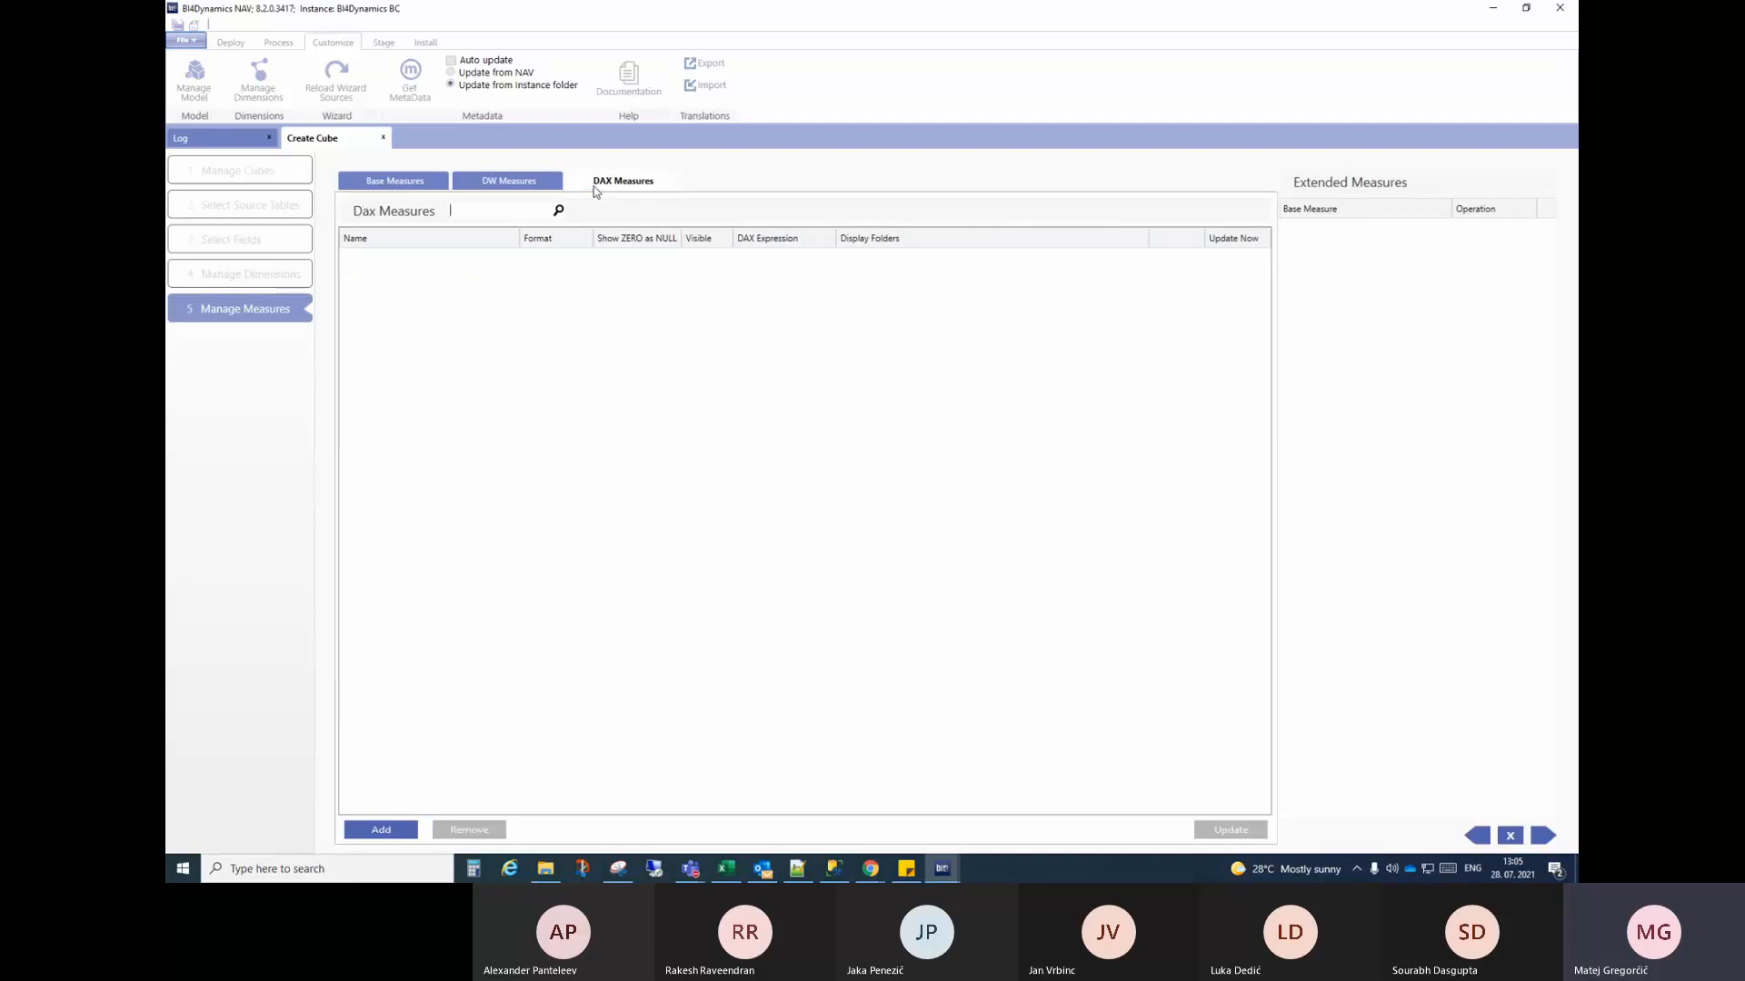
click(502, 191)
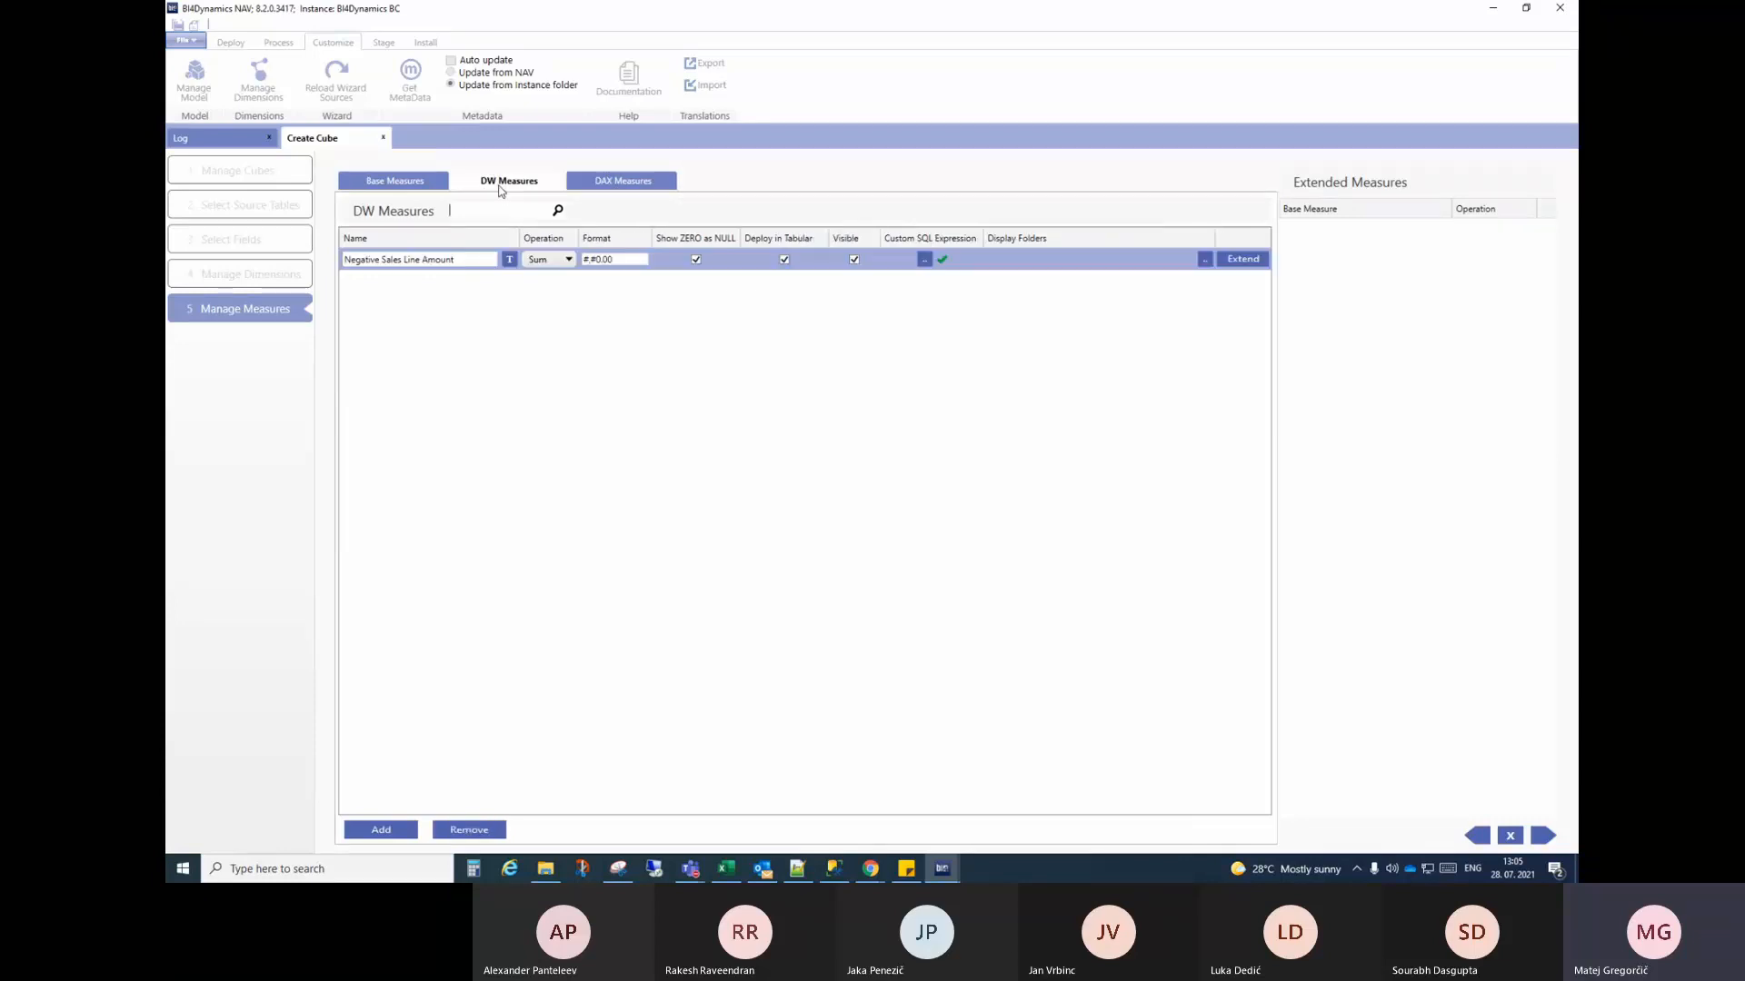
Step: Copy the name of the Sales Line Amount base measure for use in the DAX measure list
click(390, 189)
click(364, 352)
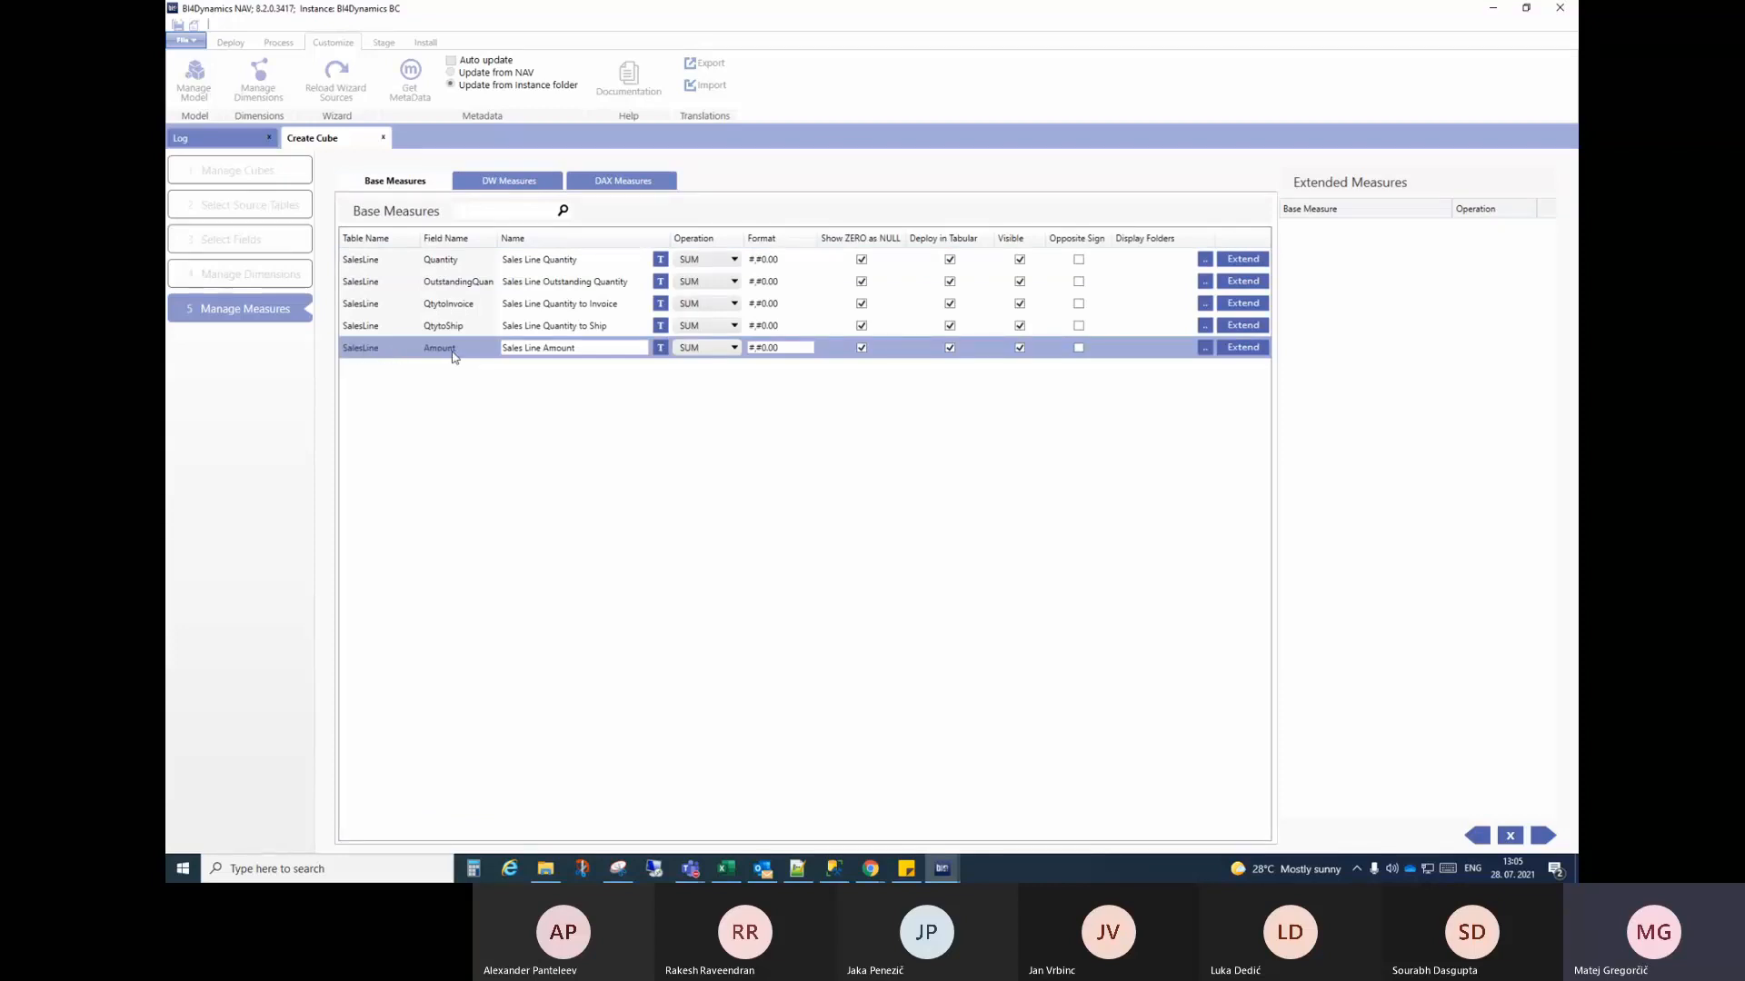
drag(585, 349, 503, 353)
key(ctrl+c)
click(627, 182)
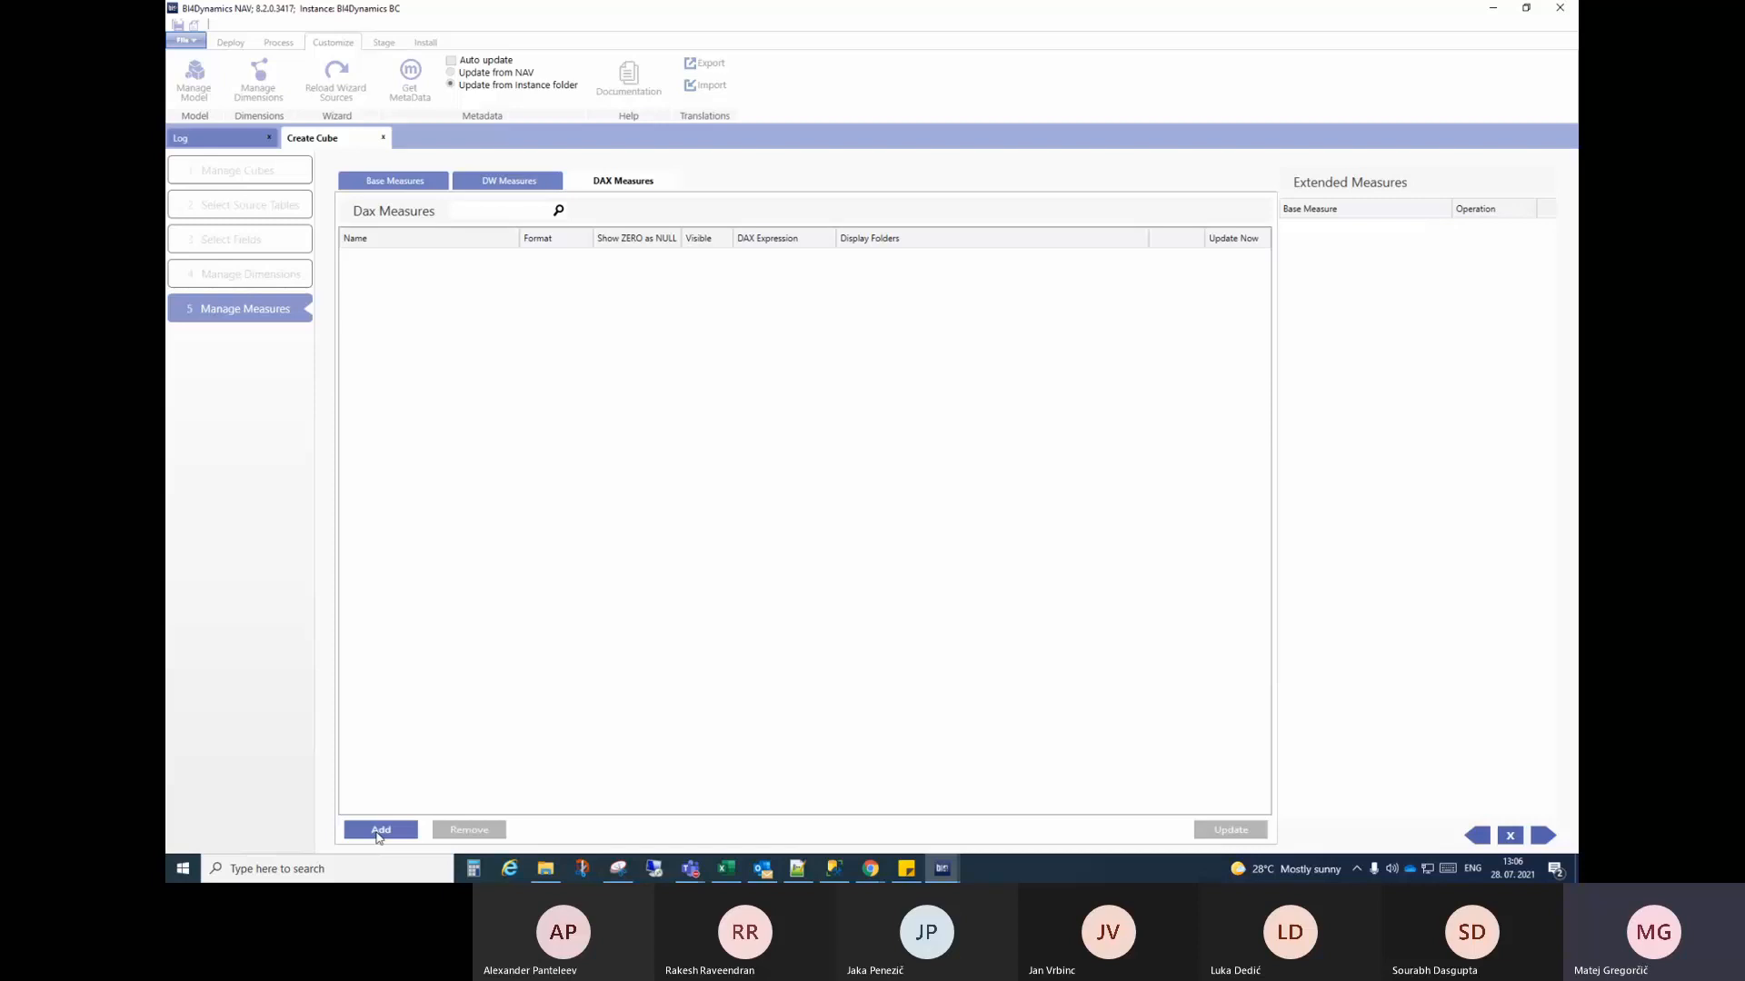
Step: Add a new DAX measure named DAX Sales Line Amount
click(379, 829)
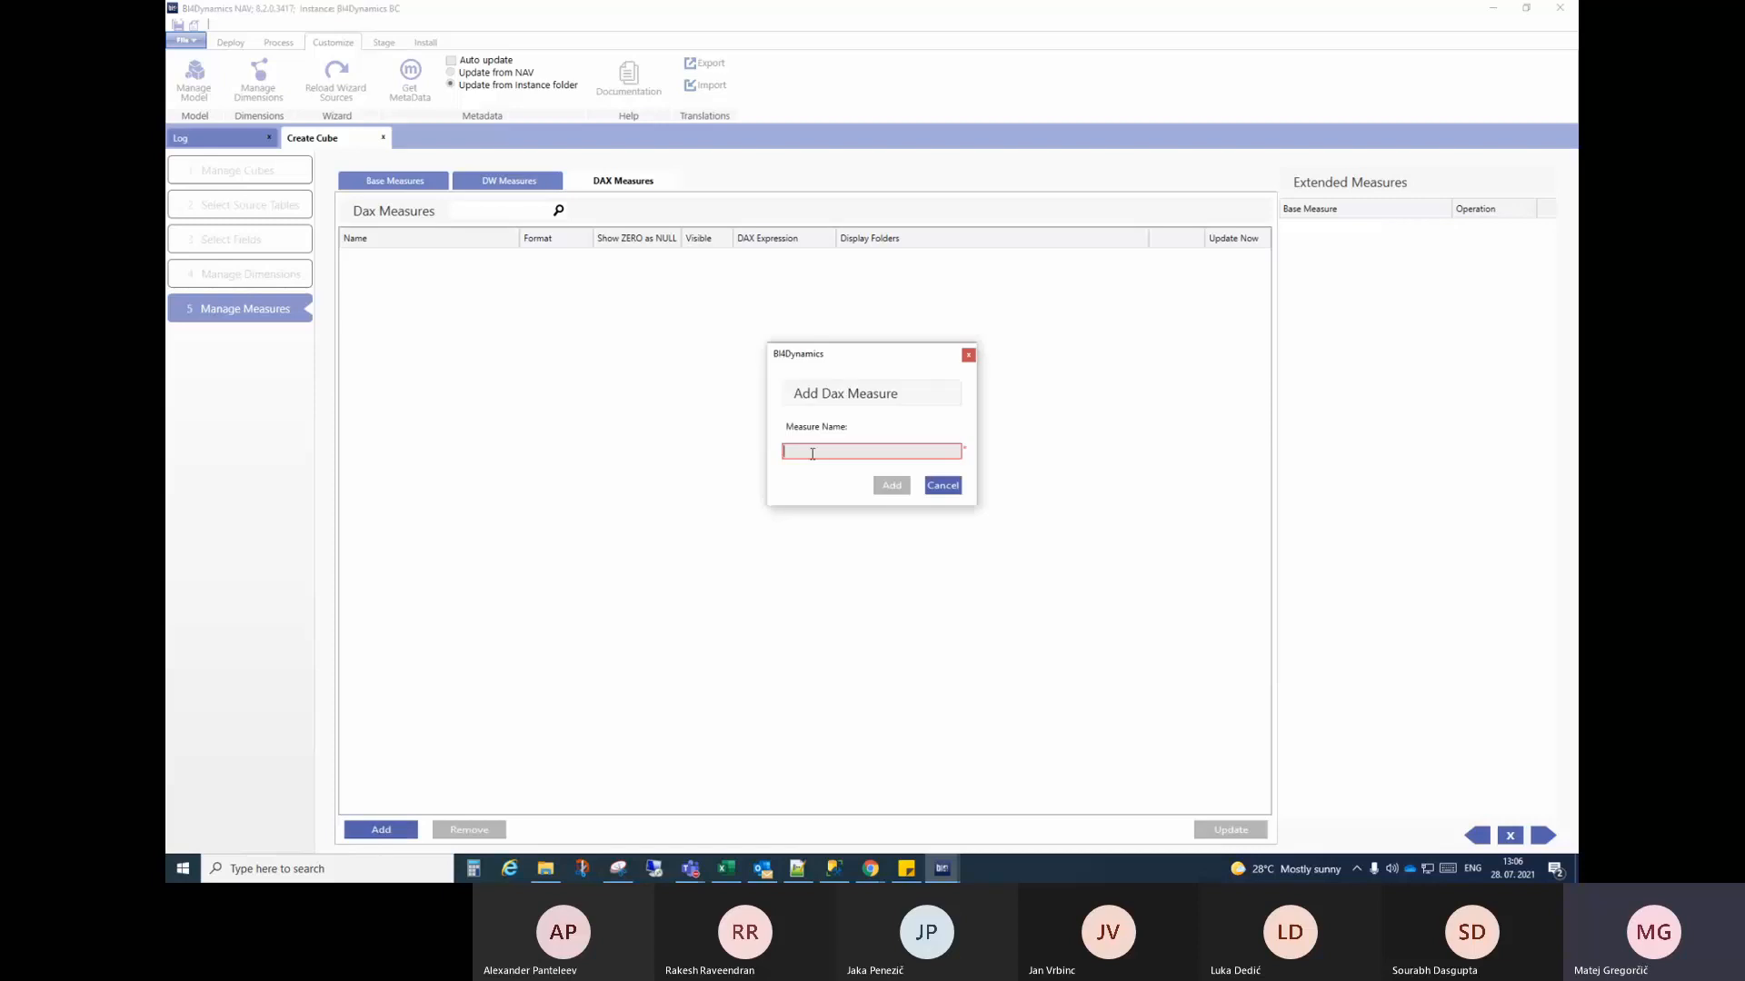
key(ctrl+v)
text(DA)
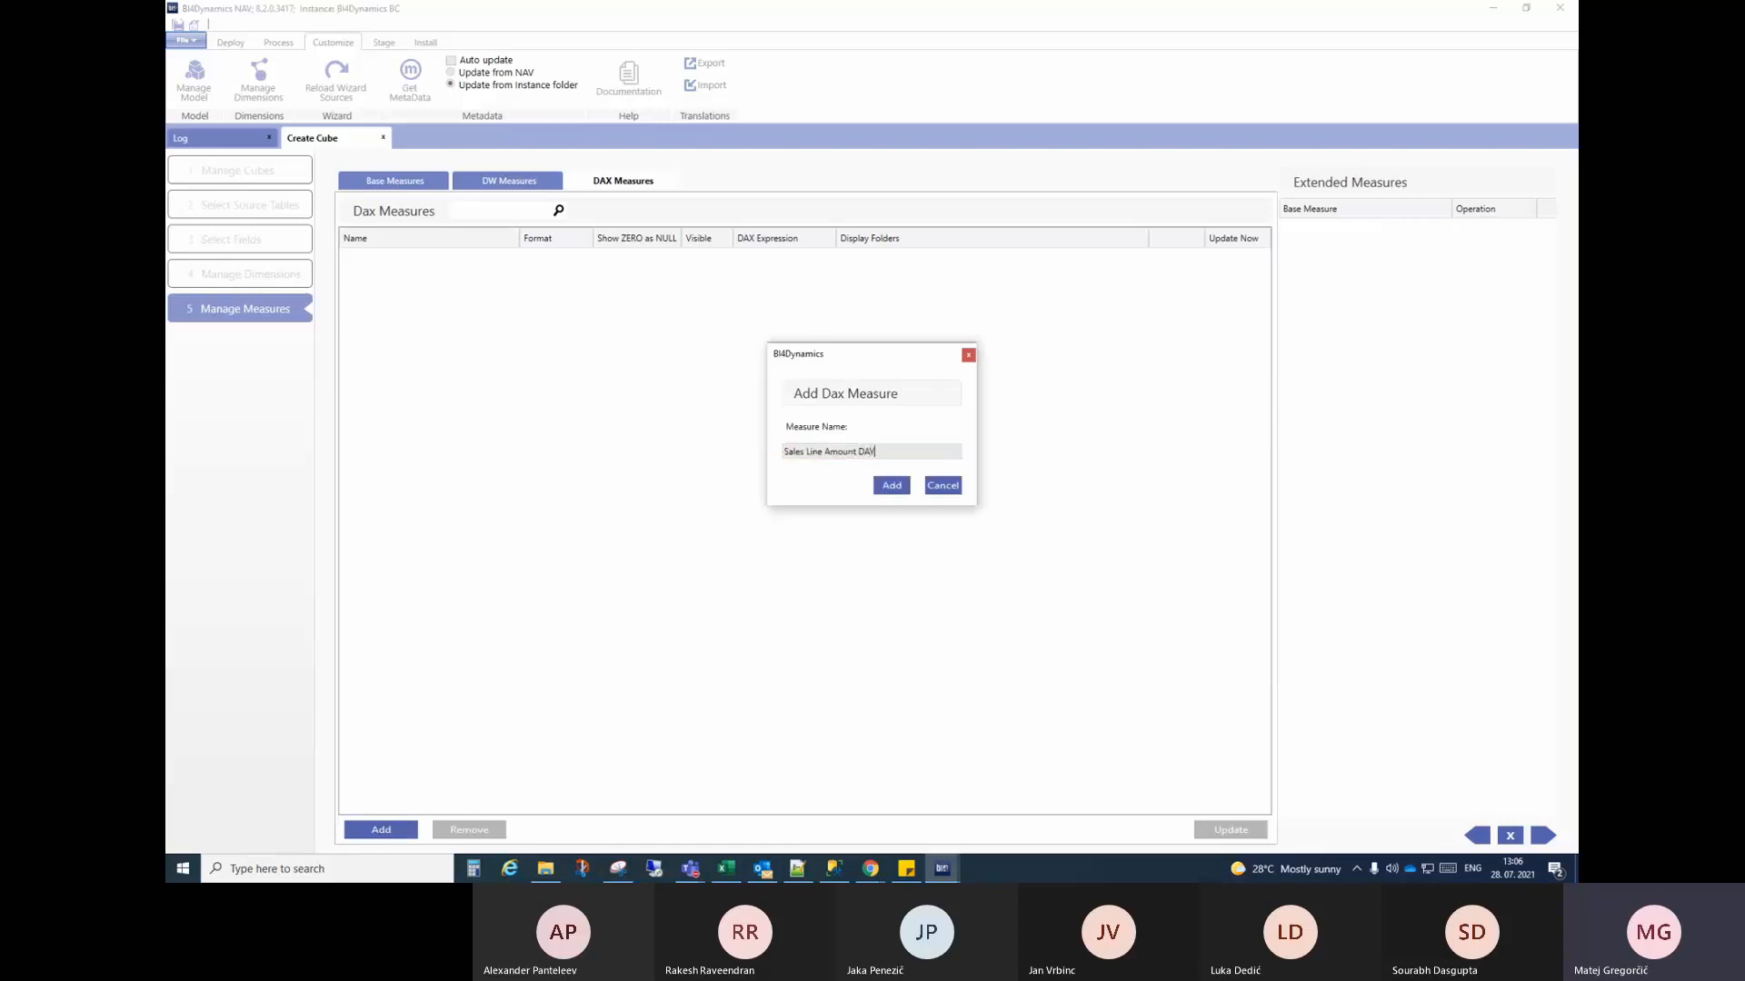
key(BackSpace)
key(BackSpace)
text(X)
key(BackSpace)
key(BackSpace)
key(BackSpace)
key(BackSpace)
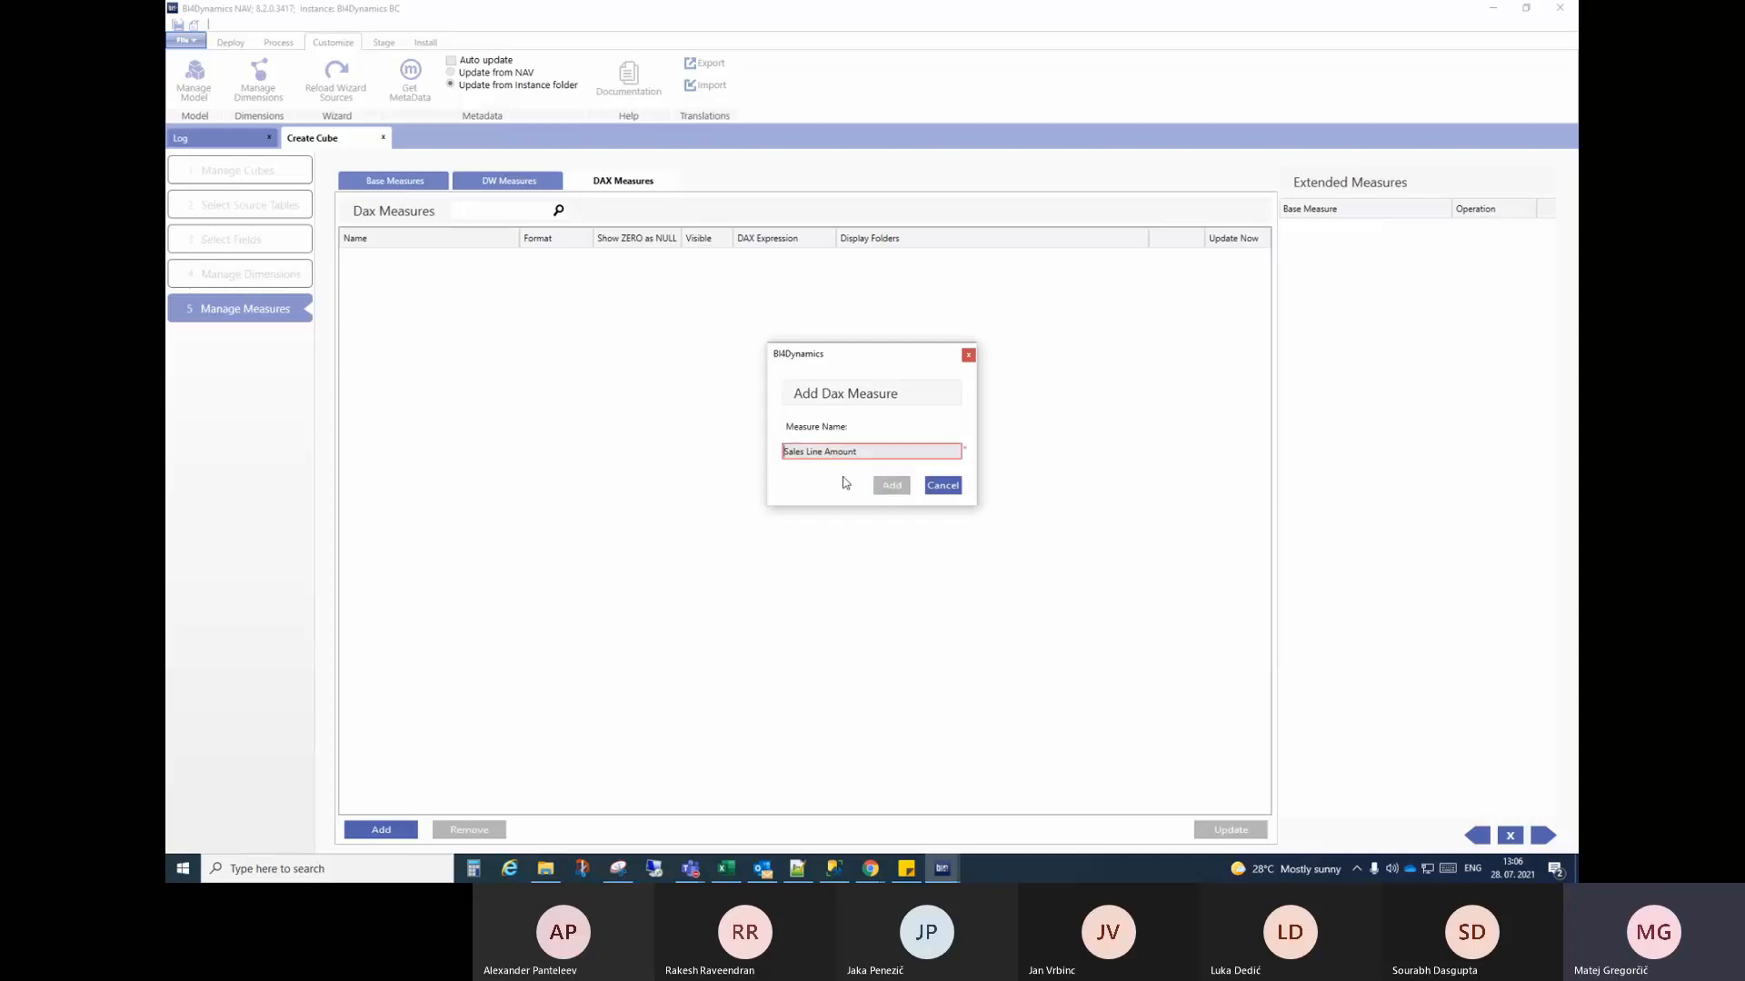
key(Home)
text(DAX)
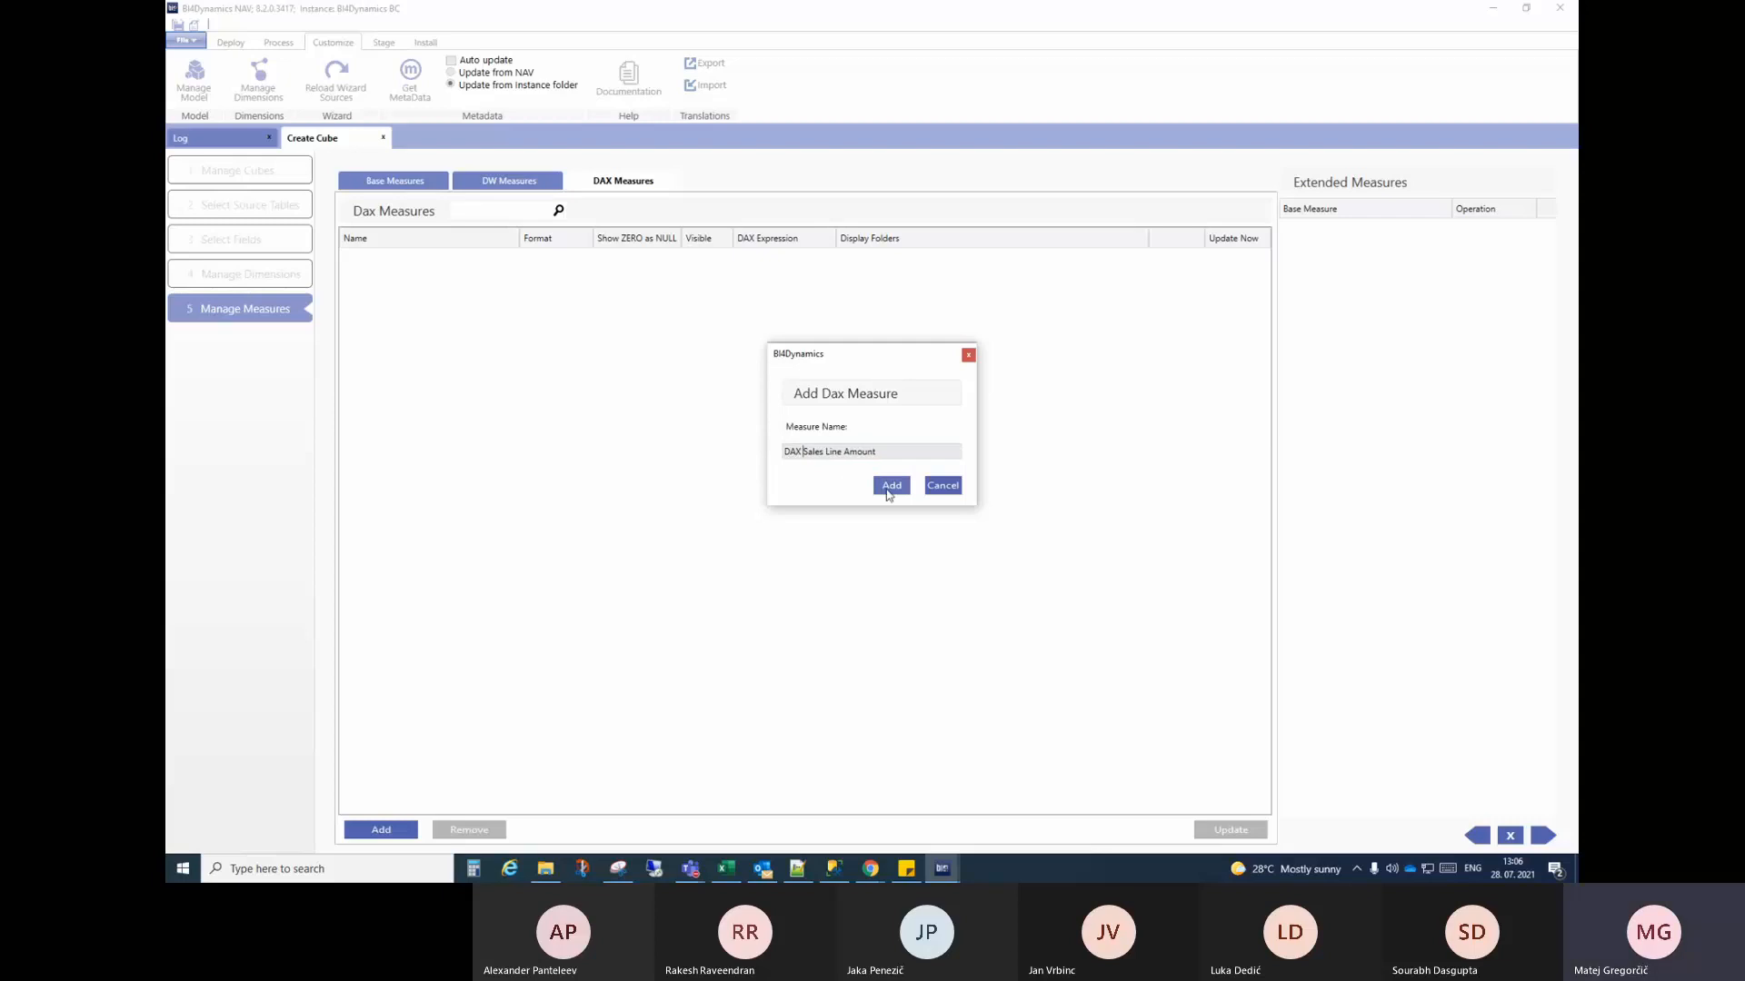
click(888, 491)
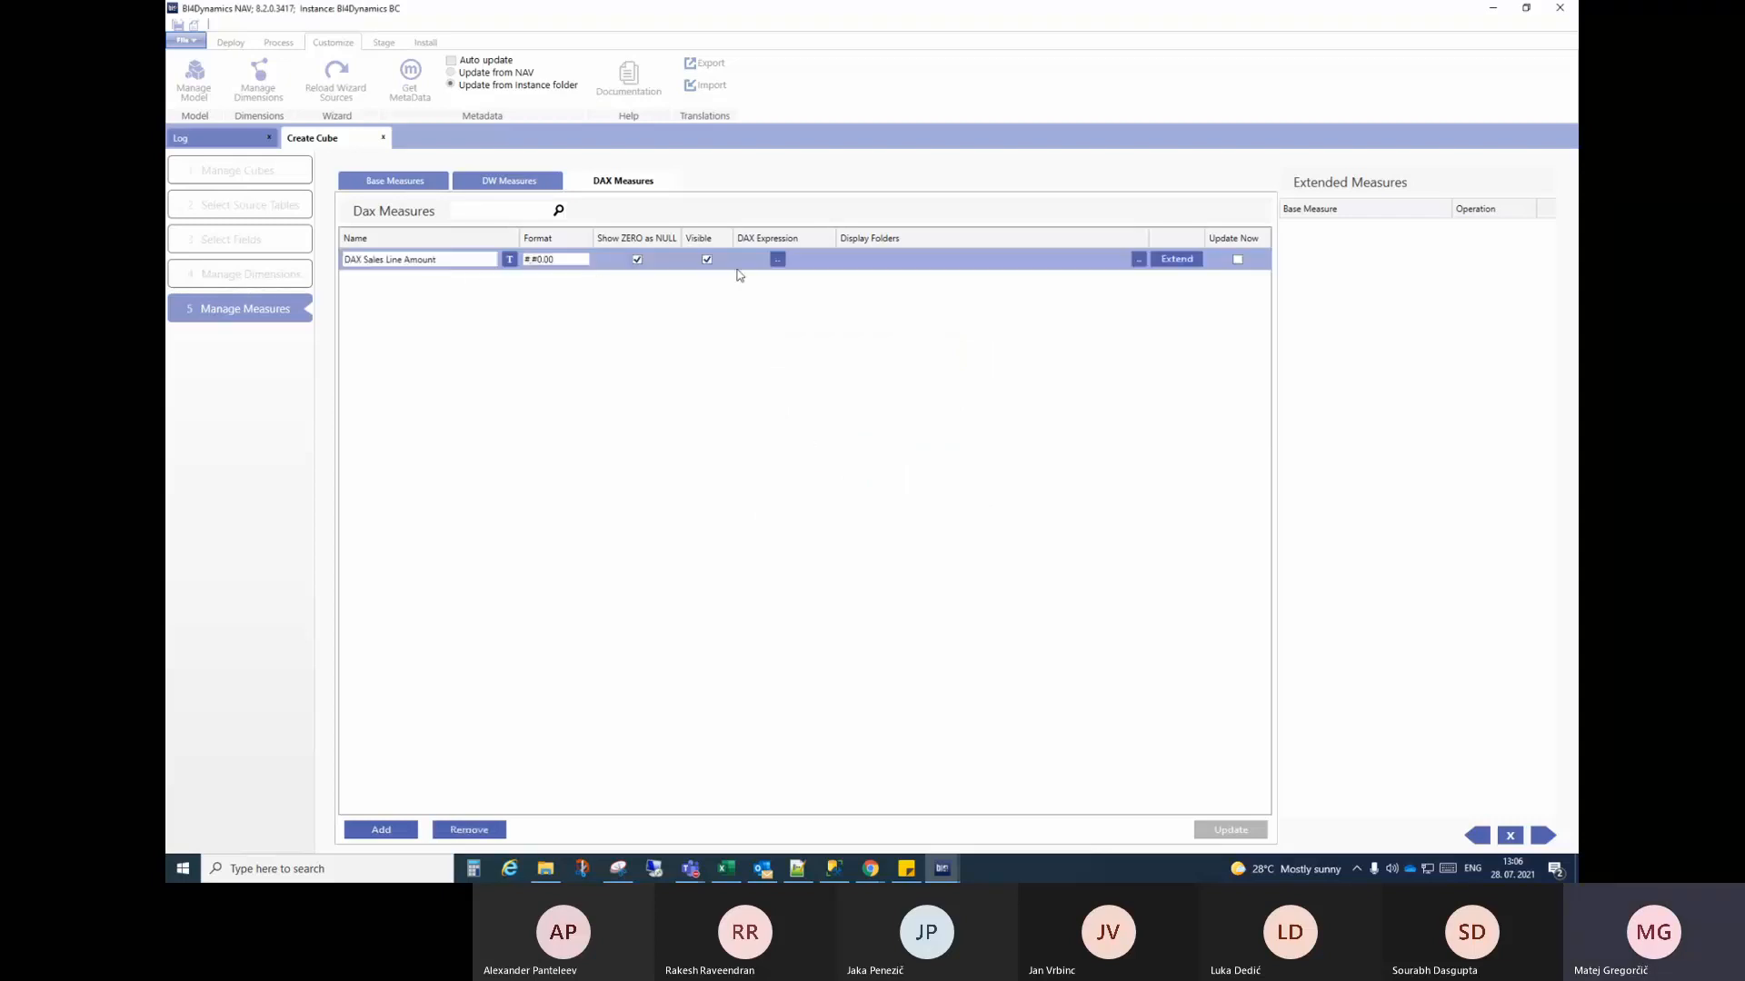
Step: Set the DAX expression of the DAX Sales Line Amount measure to [Sales Line Amount] and apply it
click(421, 185)
click(561, 348)
key(ctrl+c)
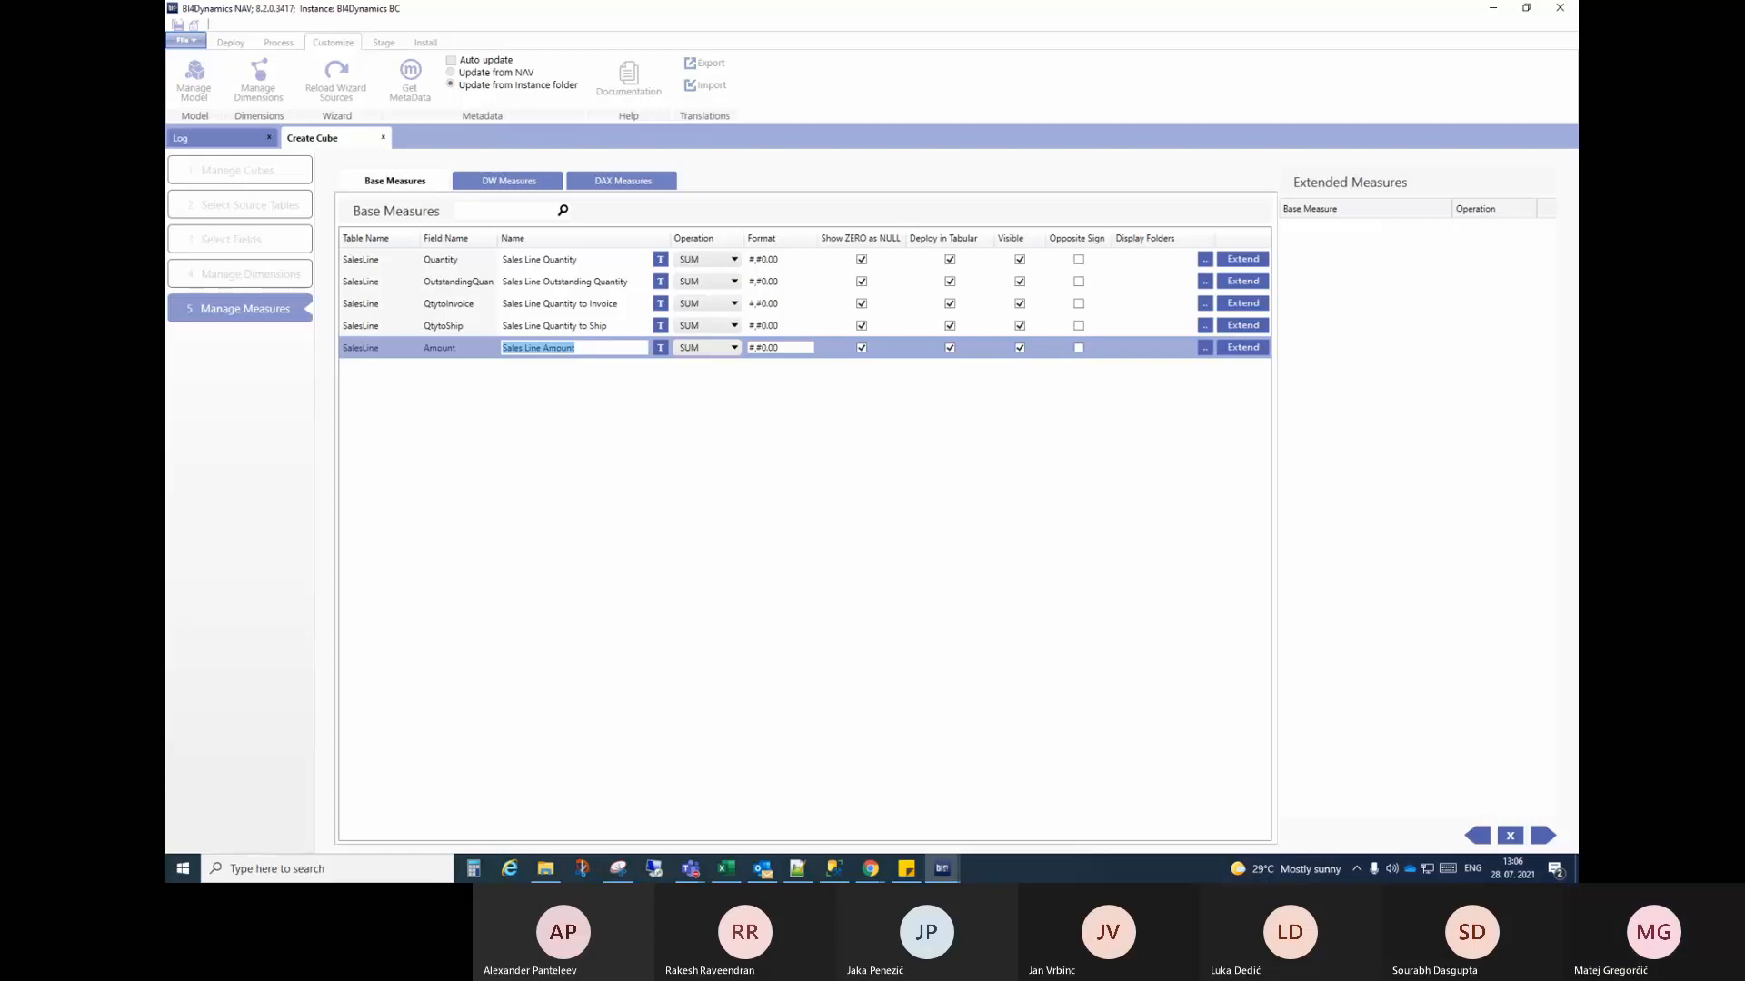
key(alt+Tab)
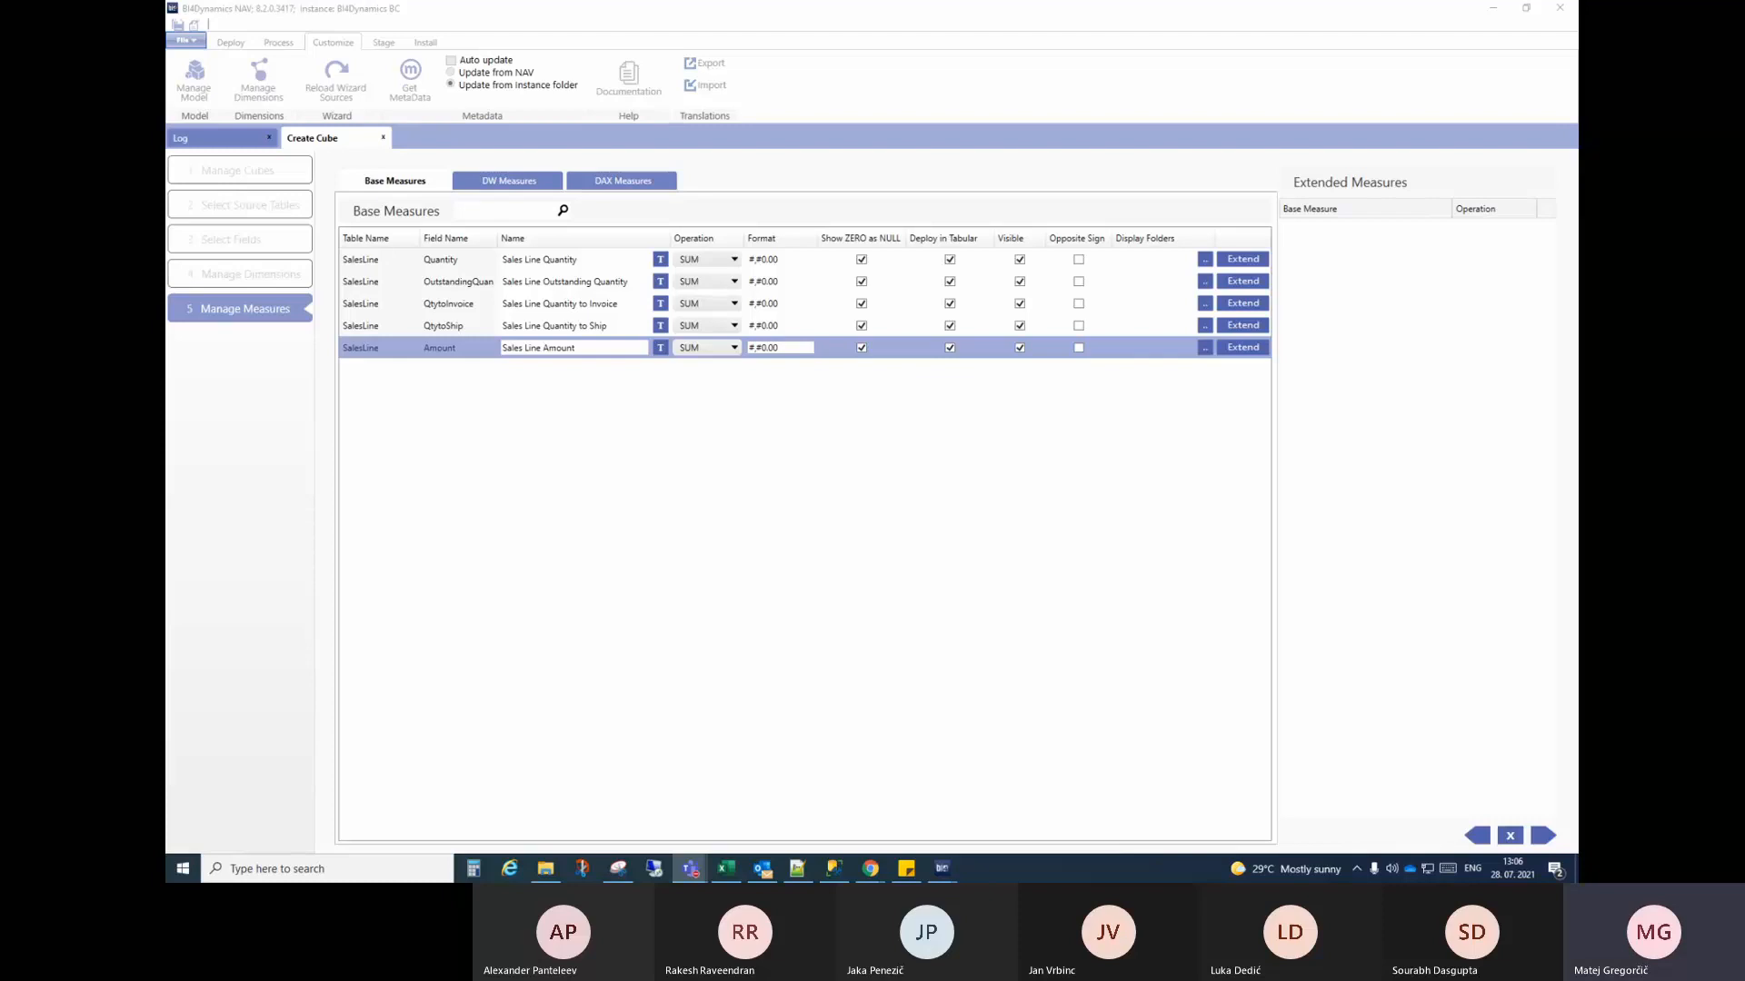
click(609, 182)
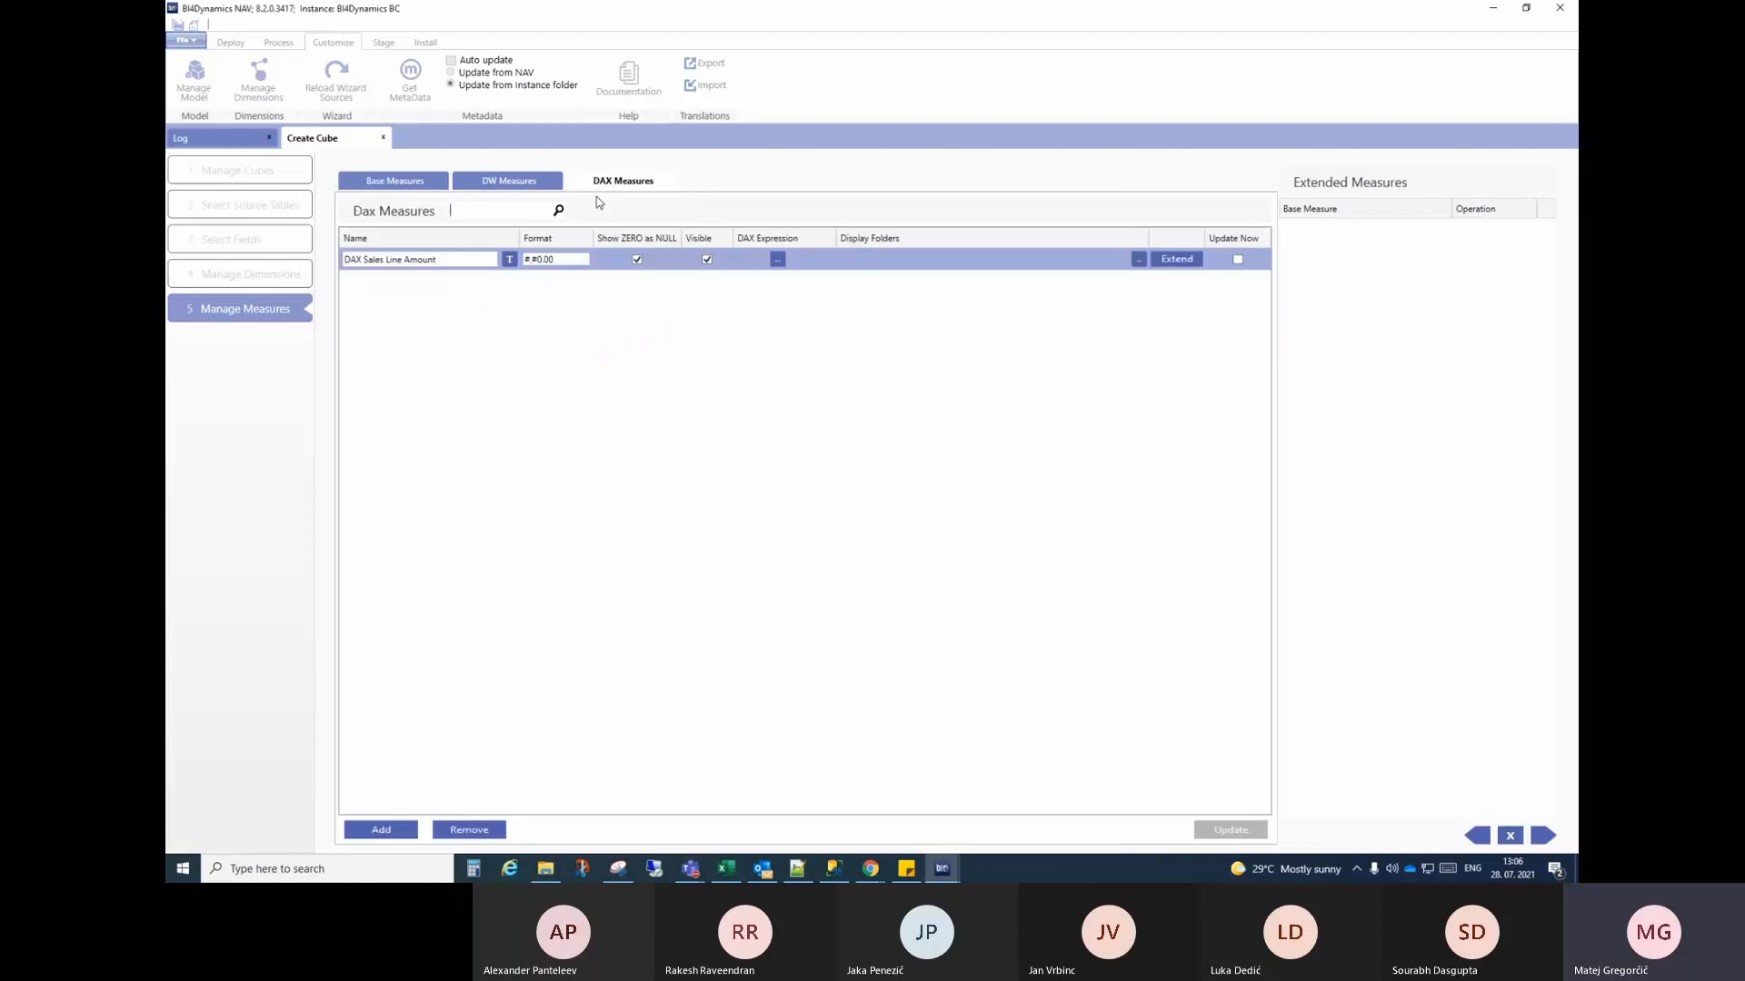
click(777, 259)
key(ctrl+v)
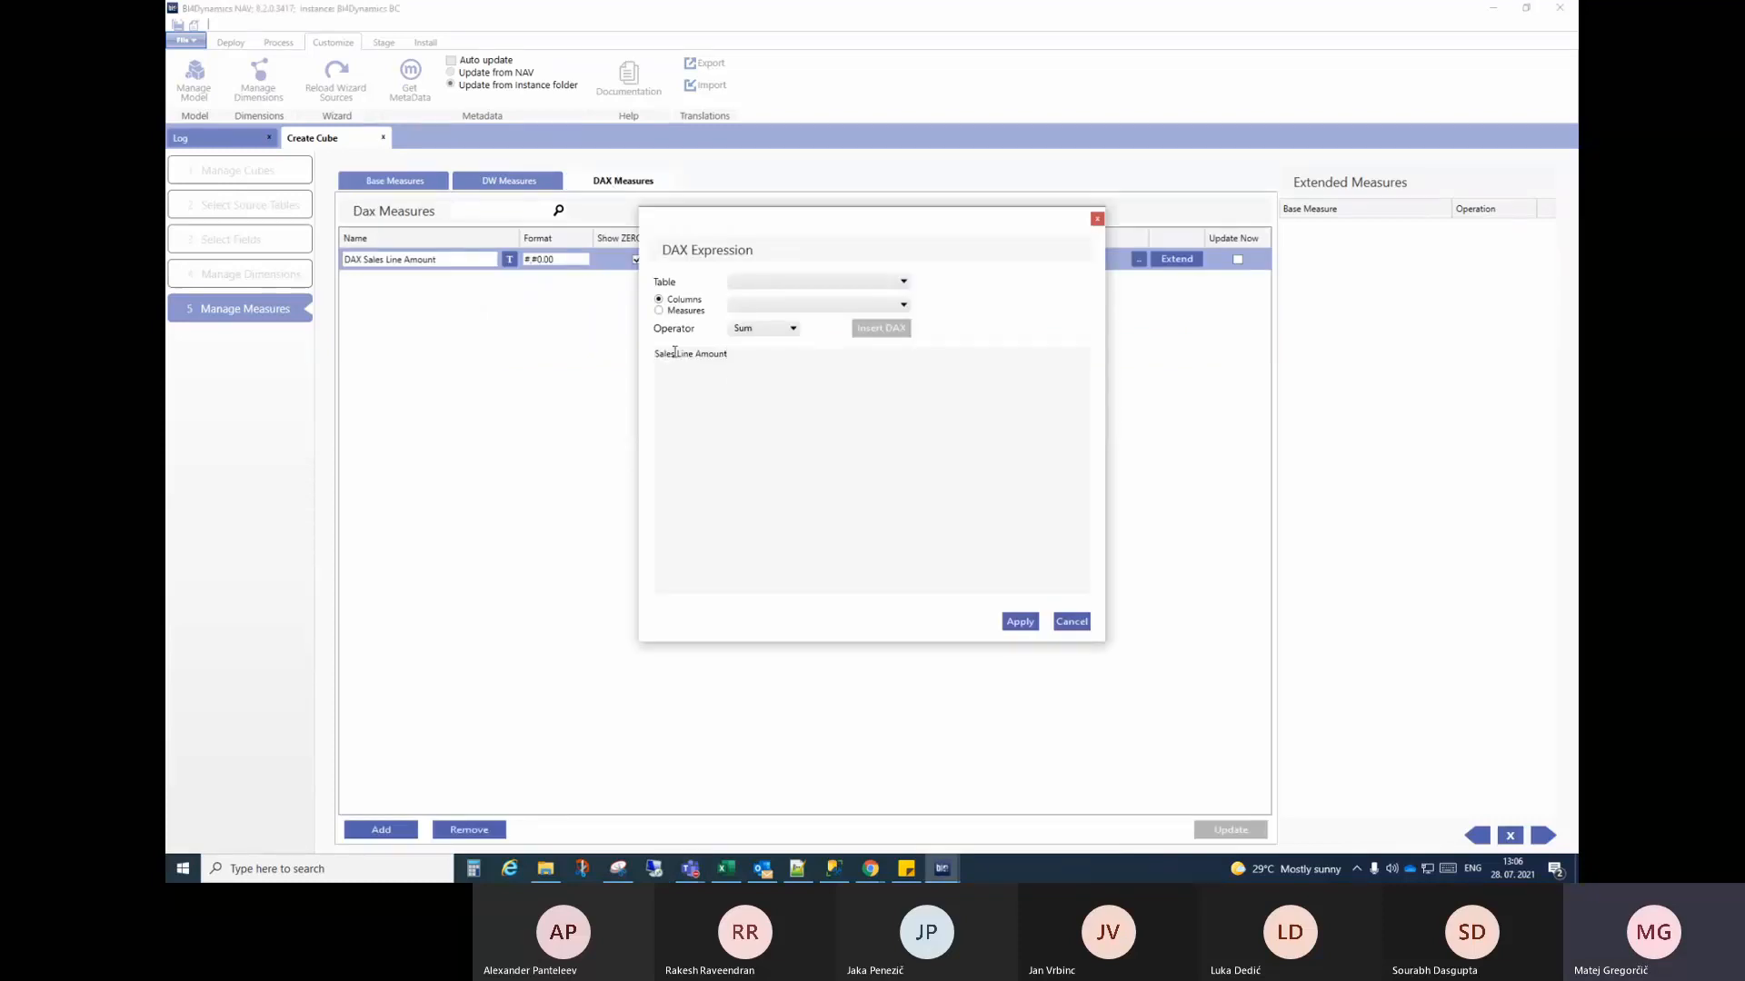
key(Home)
text([)
drag(719, 220, 742, 301)
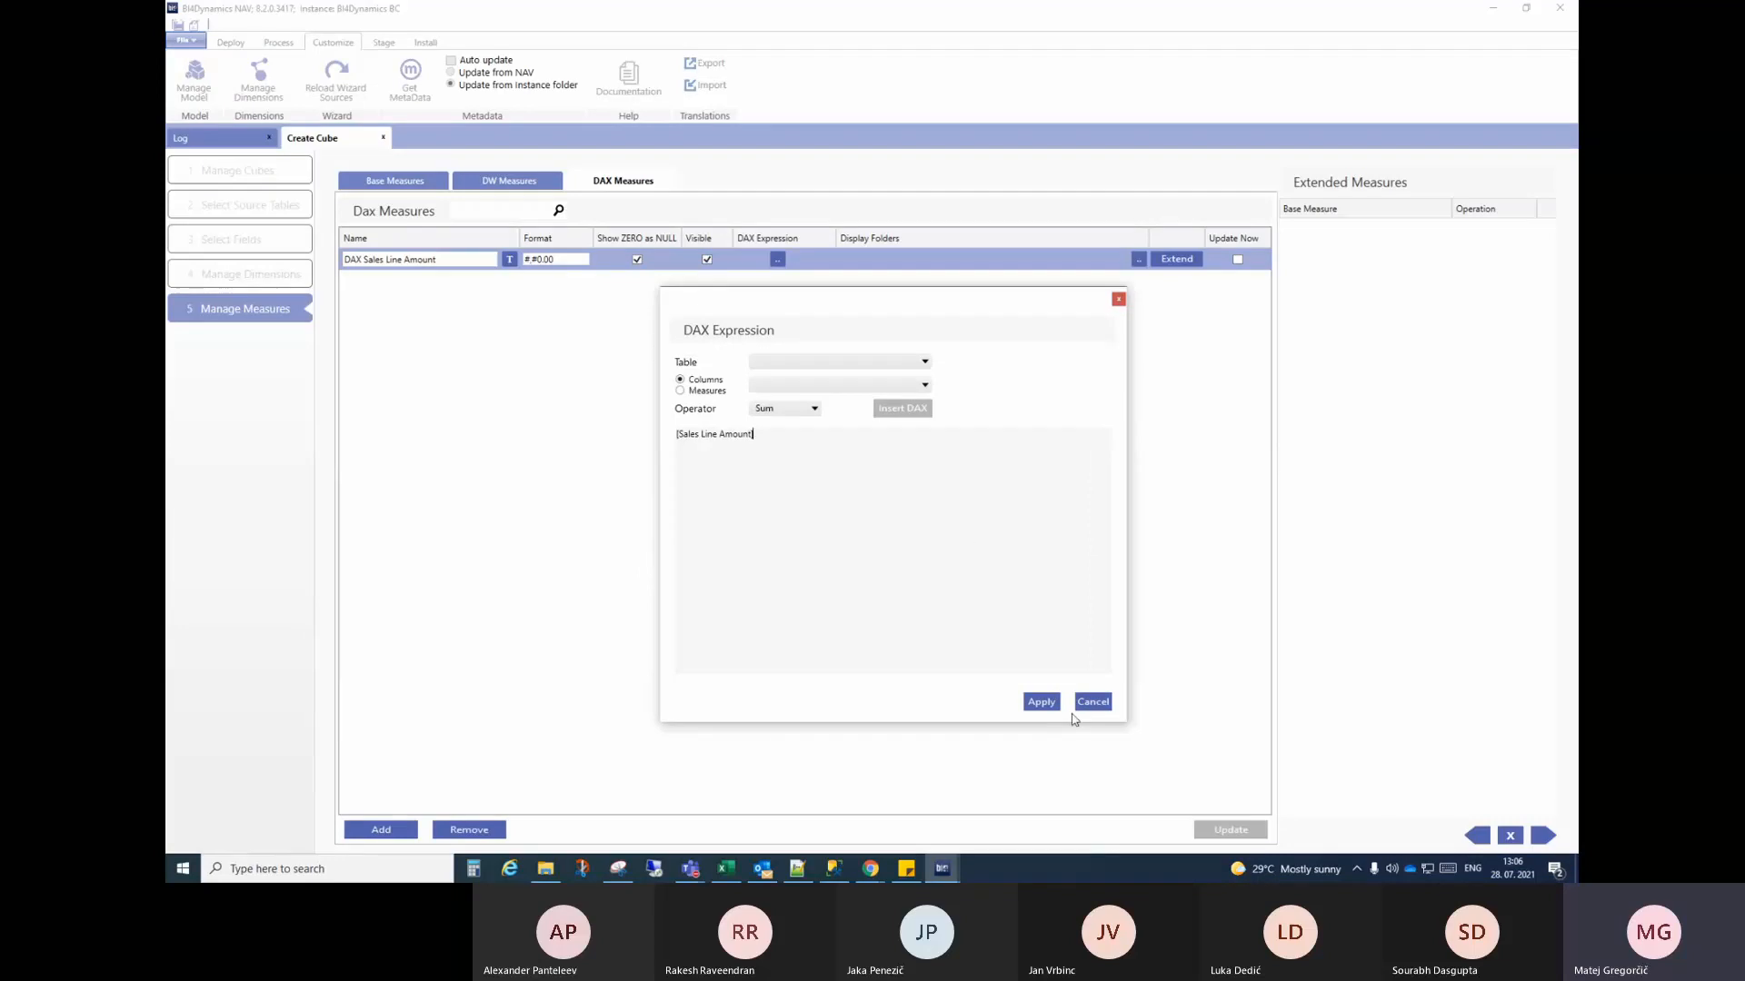
click(1042, 703)
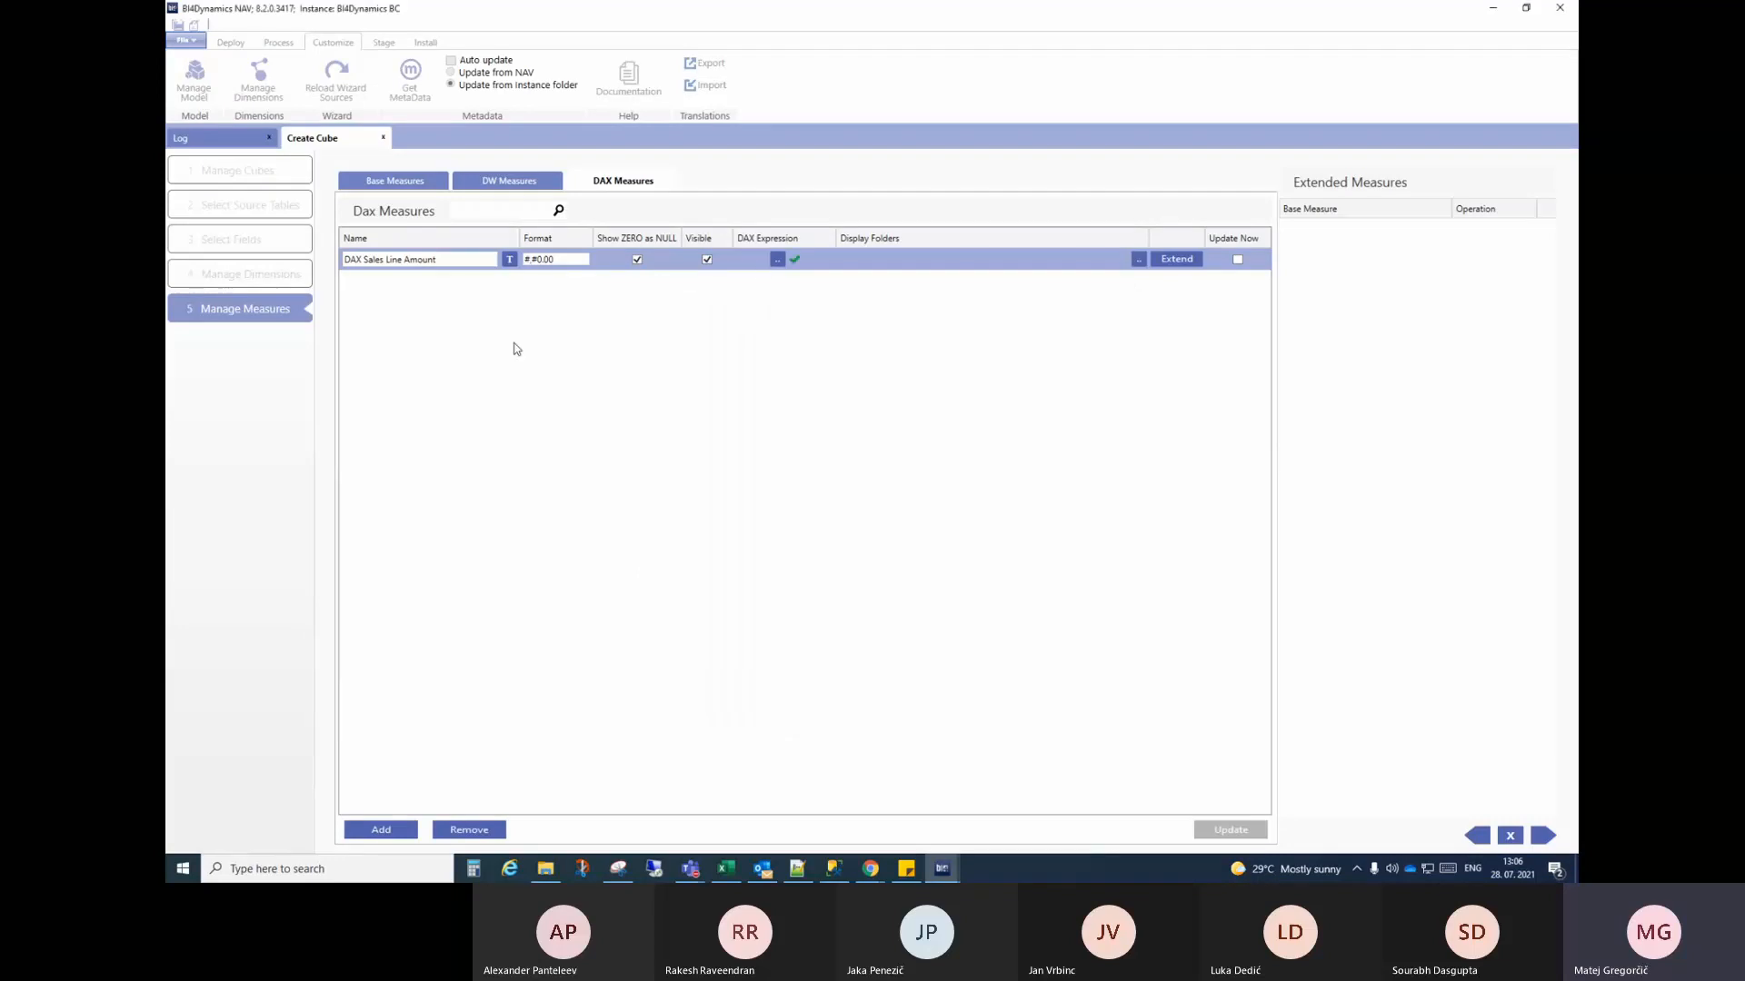
Step: Extend the Sales Line Amount base measure ten times
click(406, 189)
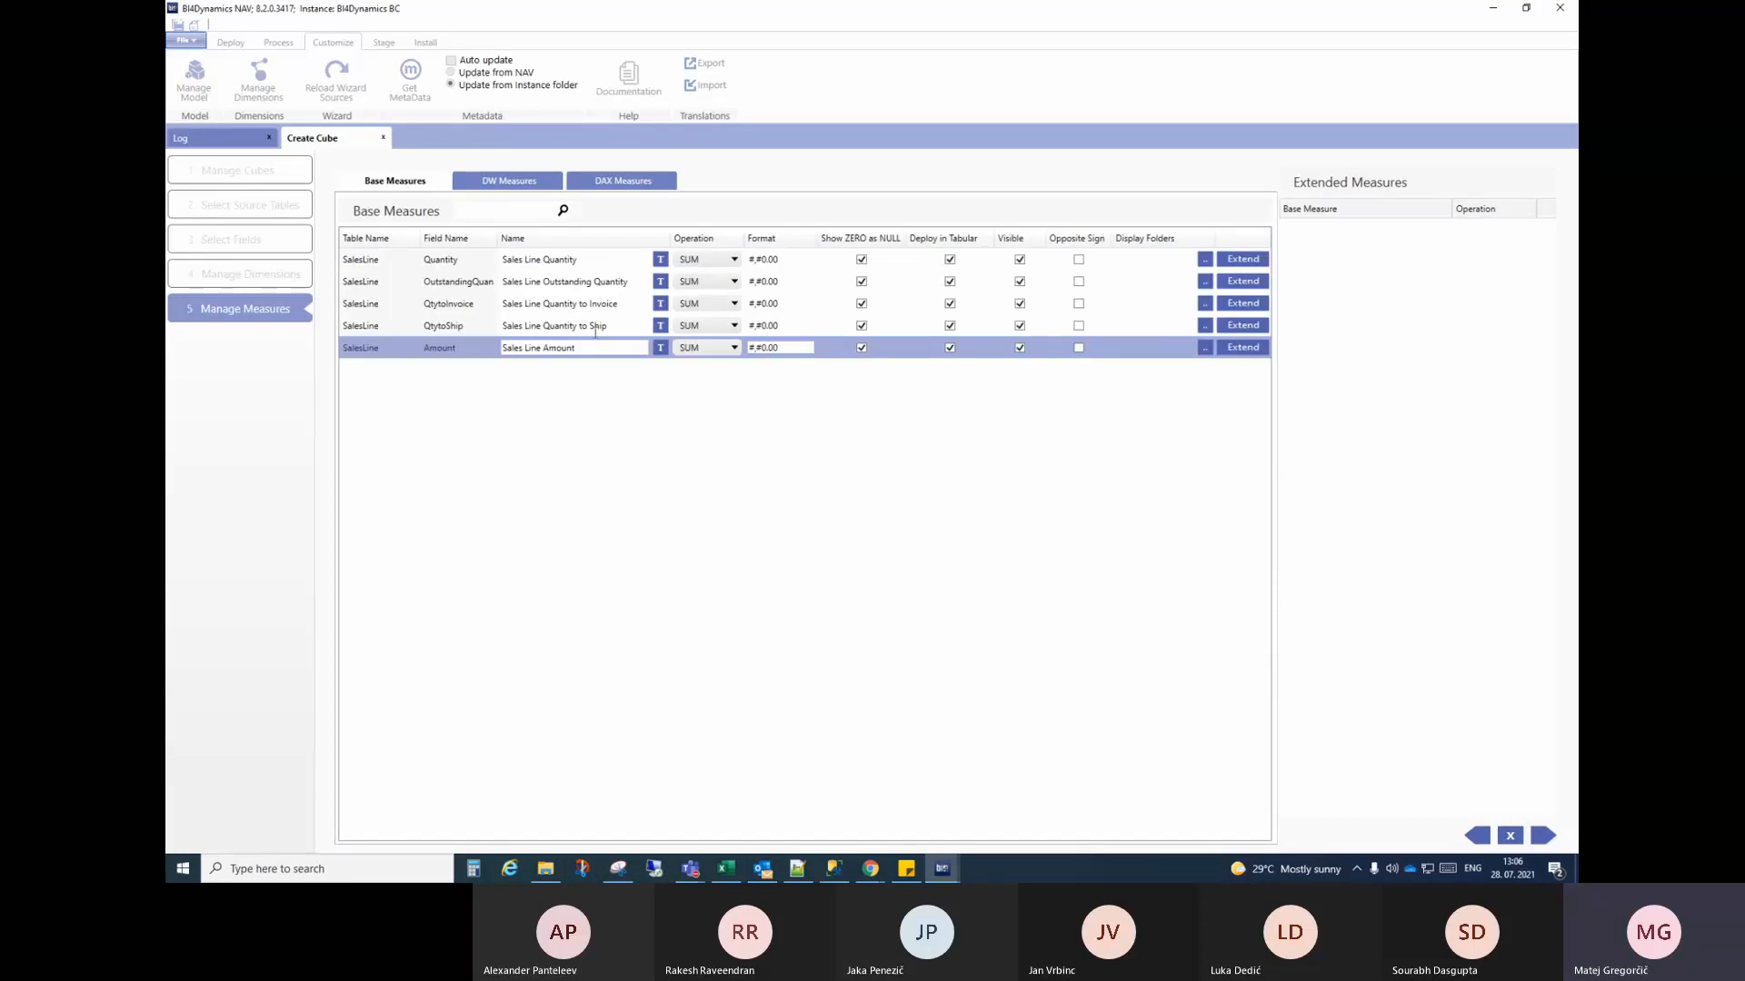
double_click(1247, 353)
click(1249, 352)
click(1248, 352)
click(1249, 352)
click(1248, 352)
click(1249, 352)
click(1249, 352)
click(1249, 351)
click(1249, 351)
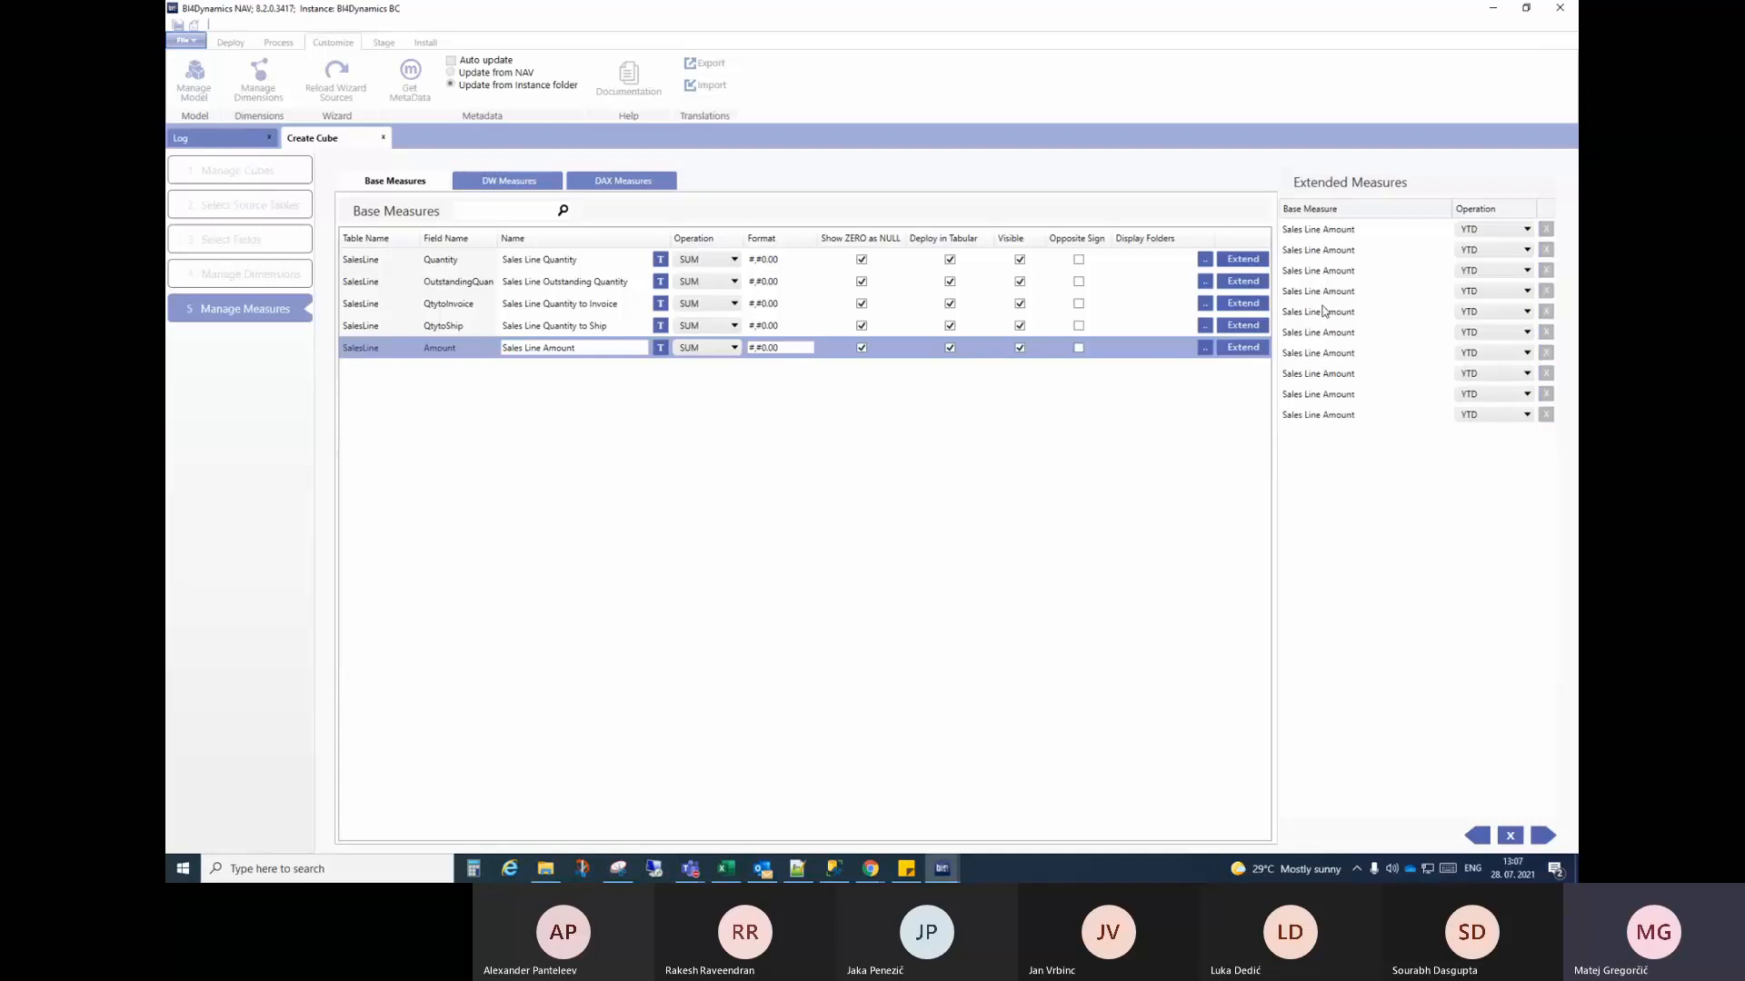
Step: Set the operations of the second to fifth extended Sales Line Amount measures to POP, YOY, Last Periods and Rolling
click(1487, 252)
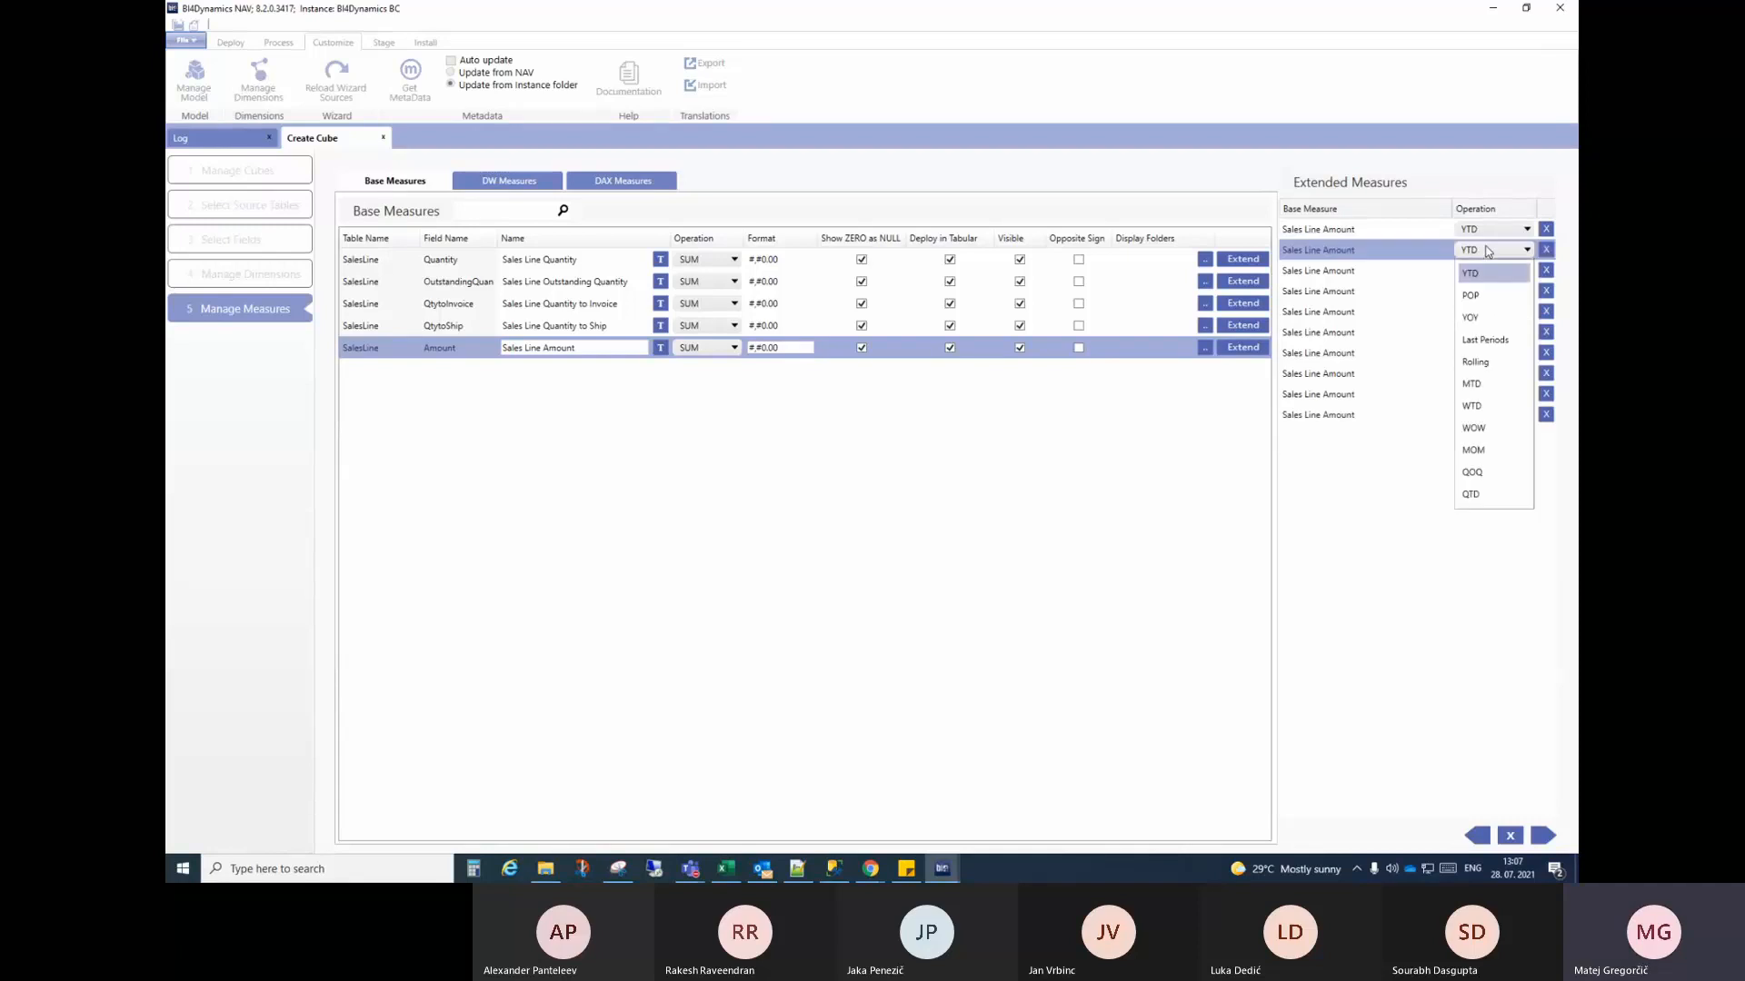
click(1488, 289)
click(1490, 270)
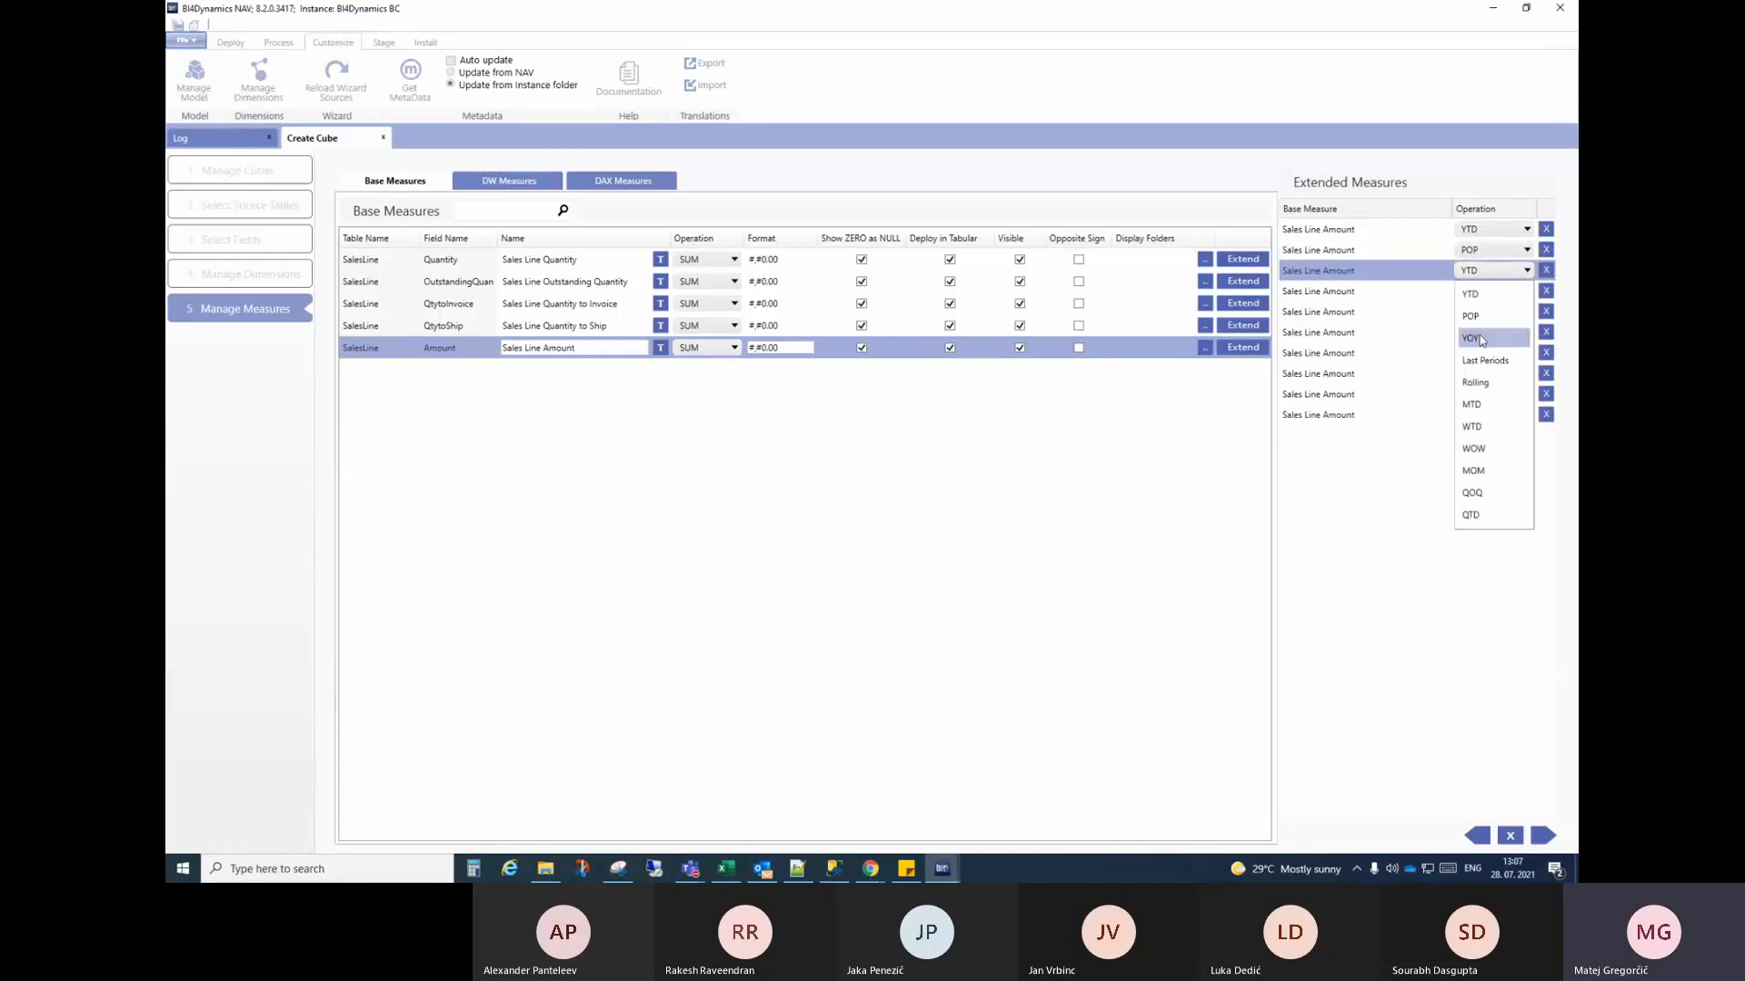
click(1472, 311)
click(1487, 291)
click(1486, 380)
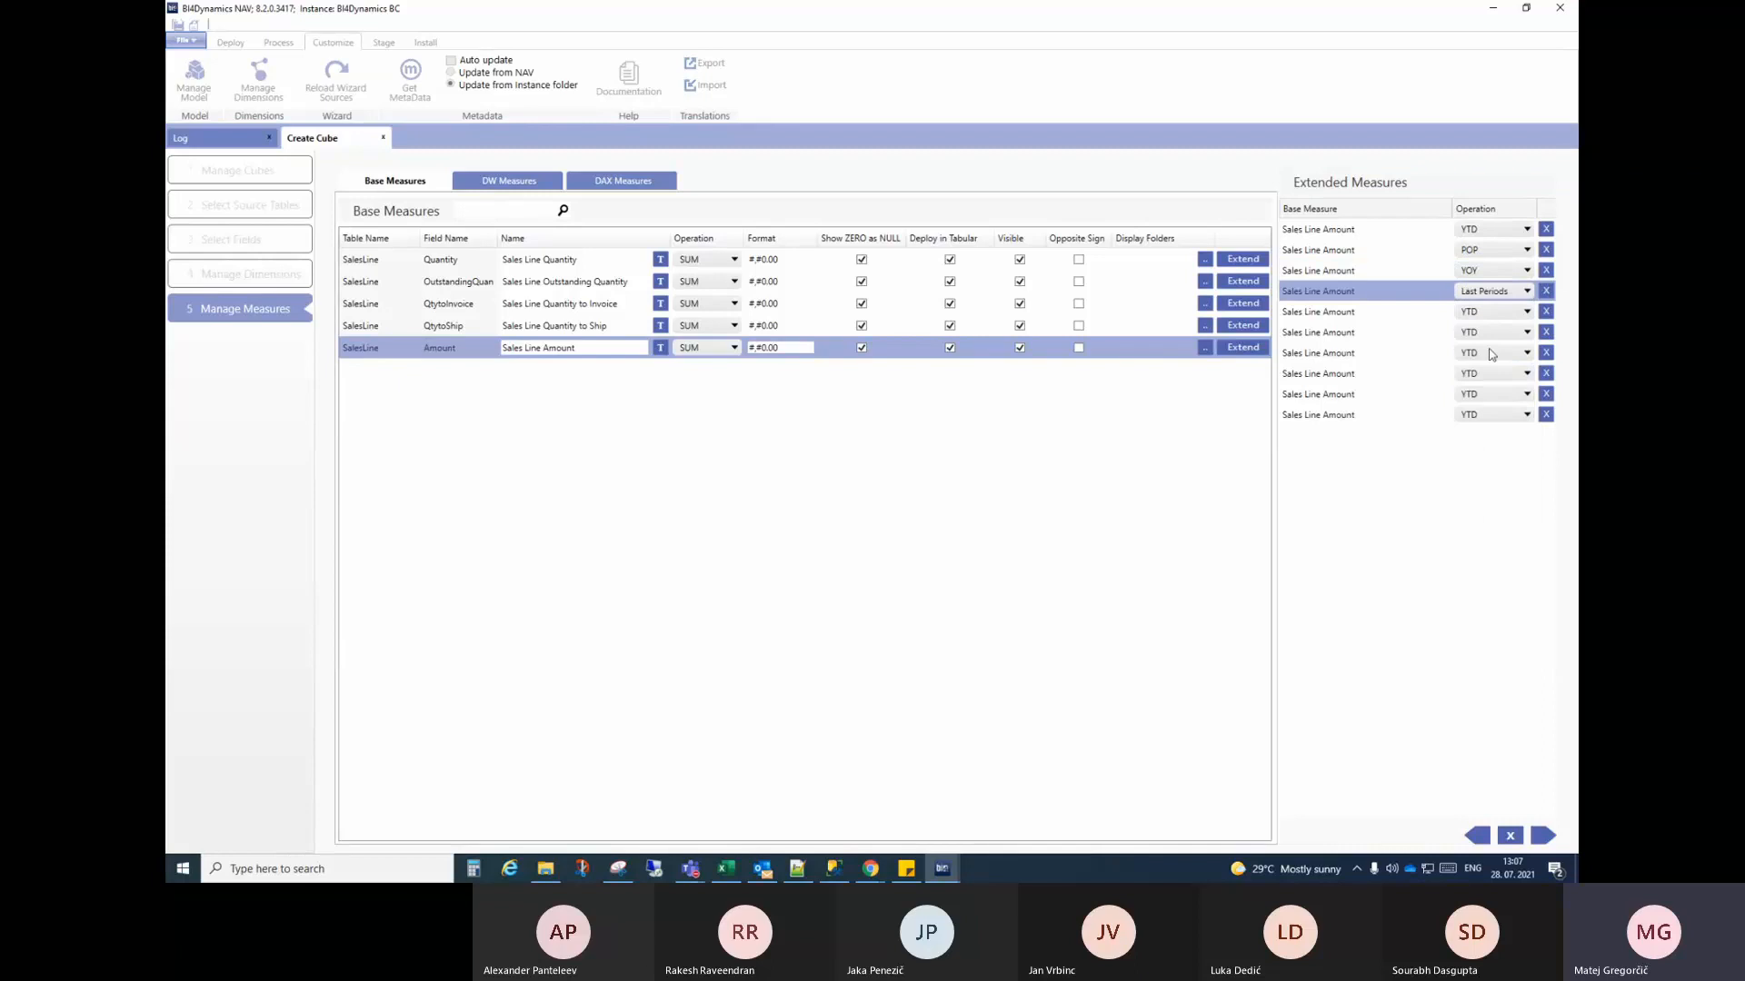
click(1491, 311)
click(1481, 423)
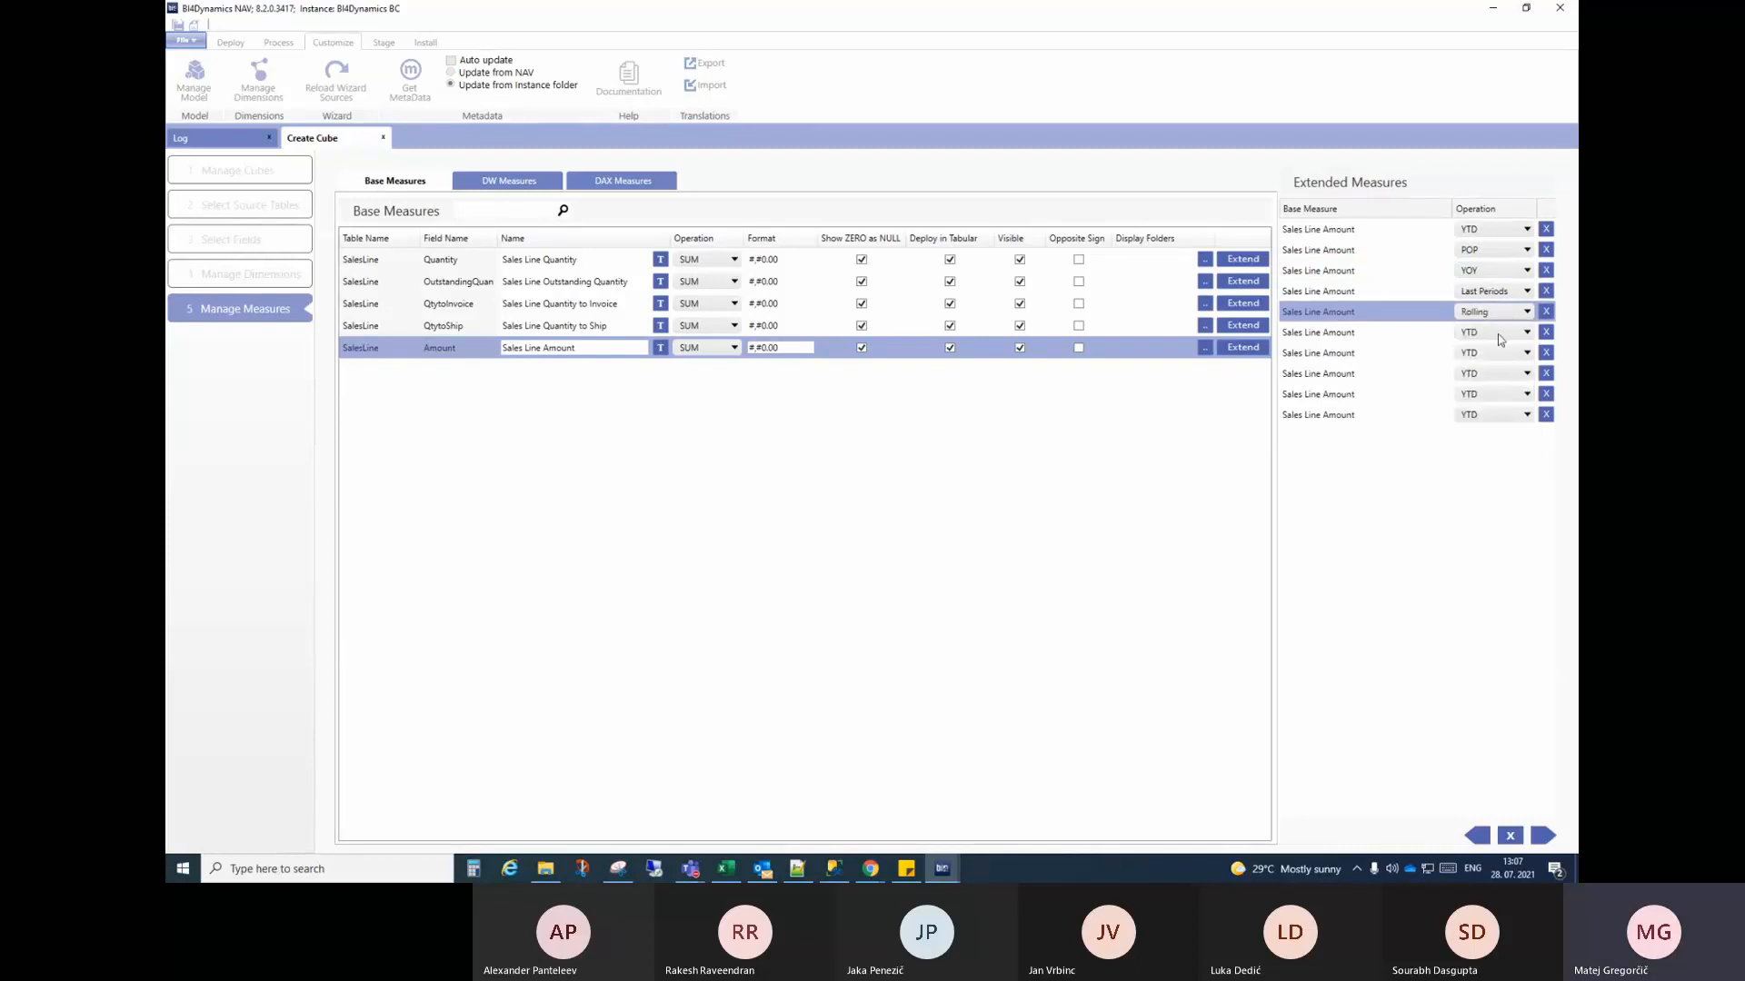
Step: Set the operations of the sixth to tenth extended Sales Line Amount measures to MTD, WTD, WOW, MOM and QOQ
click(1495, 332)
click(1490, 466)
click(1495, 354)
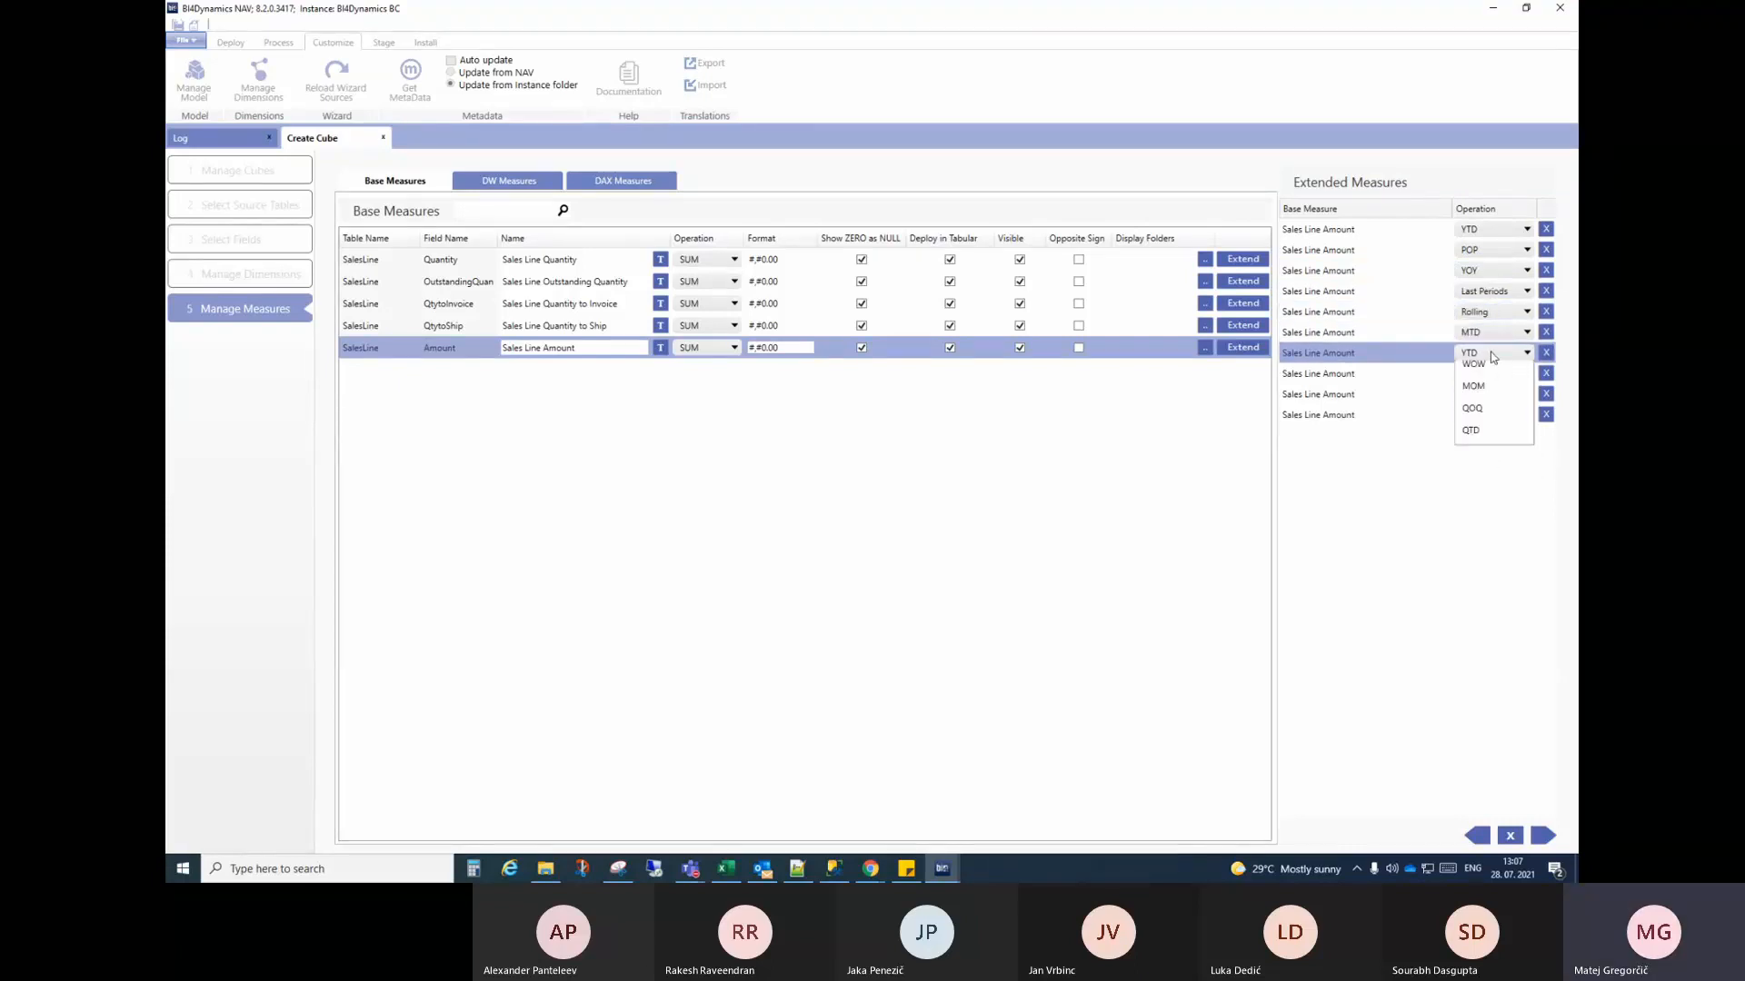
click(1482, 508)
click(1488, 387)
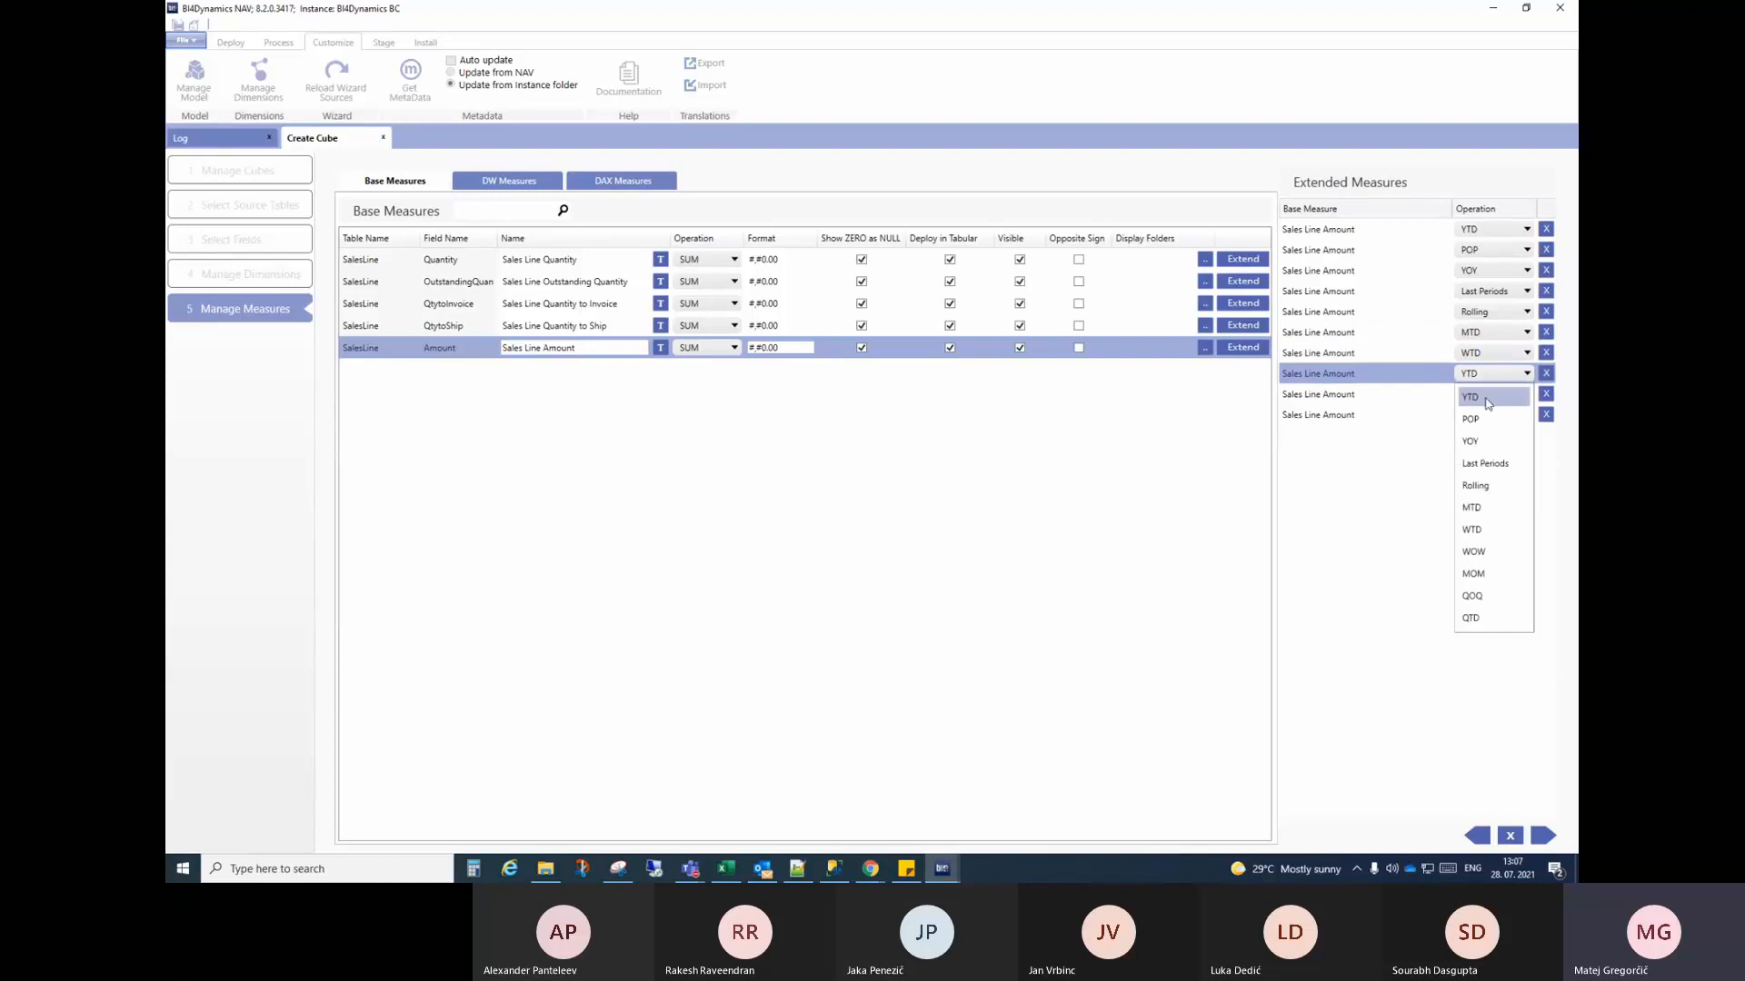
click(1481, 536)
click(1487, 400)
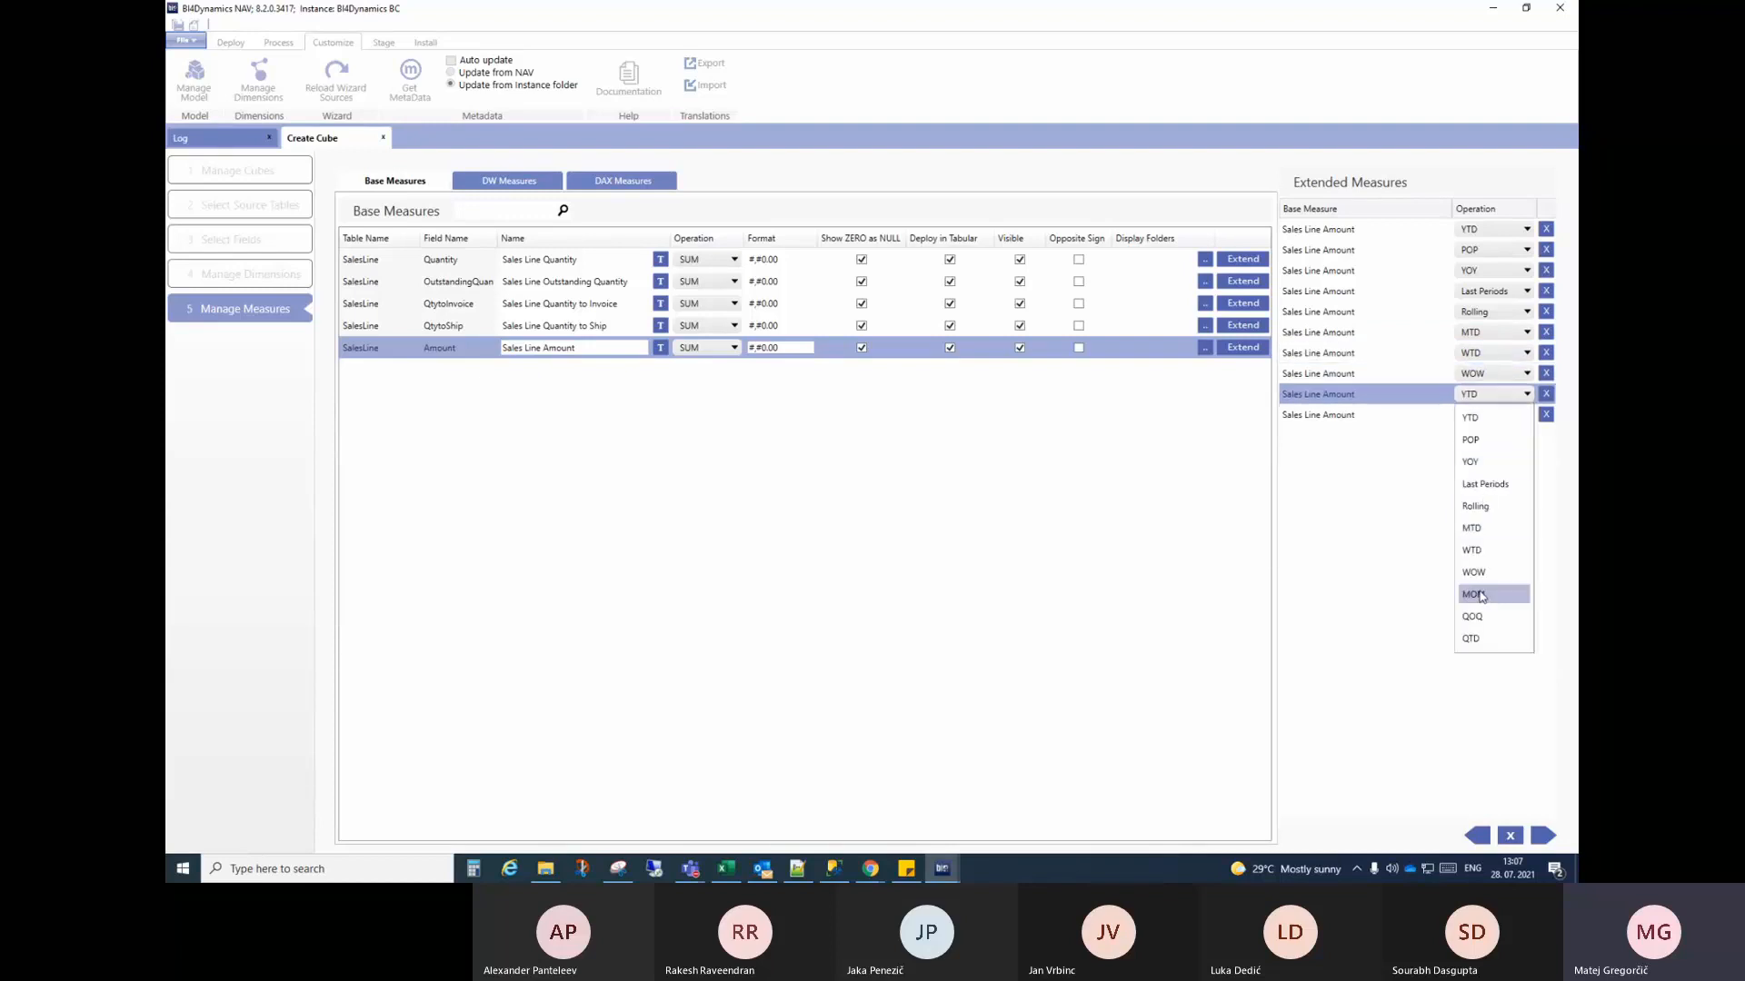
click(1476, 593)
click(1472, 416)
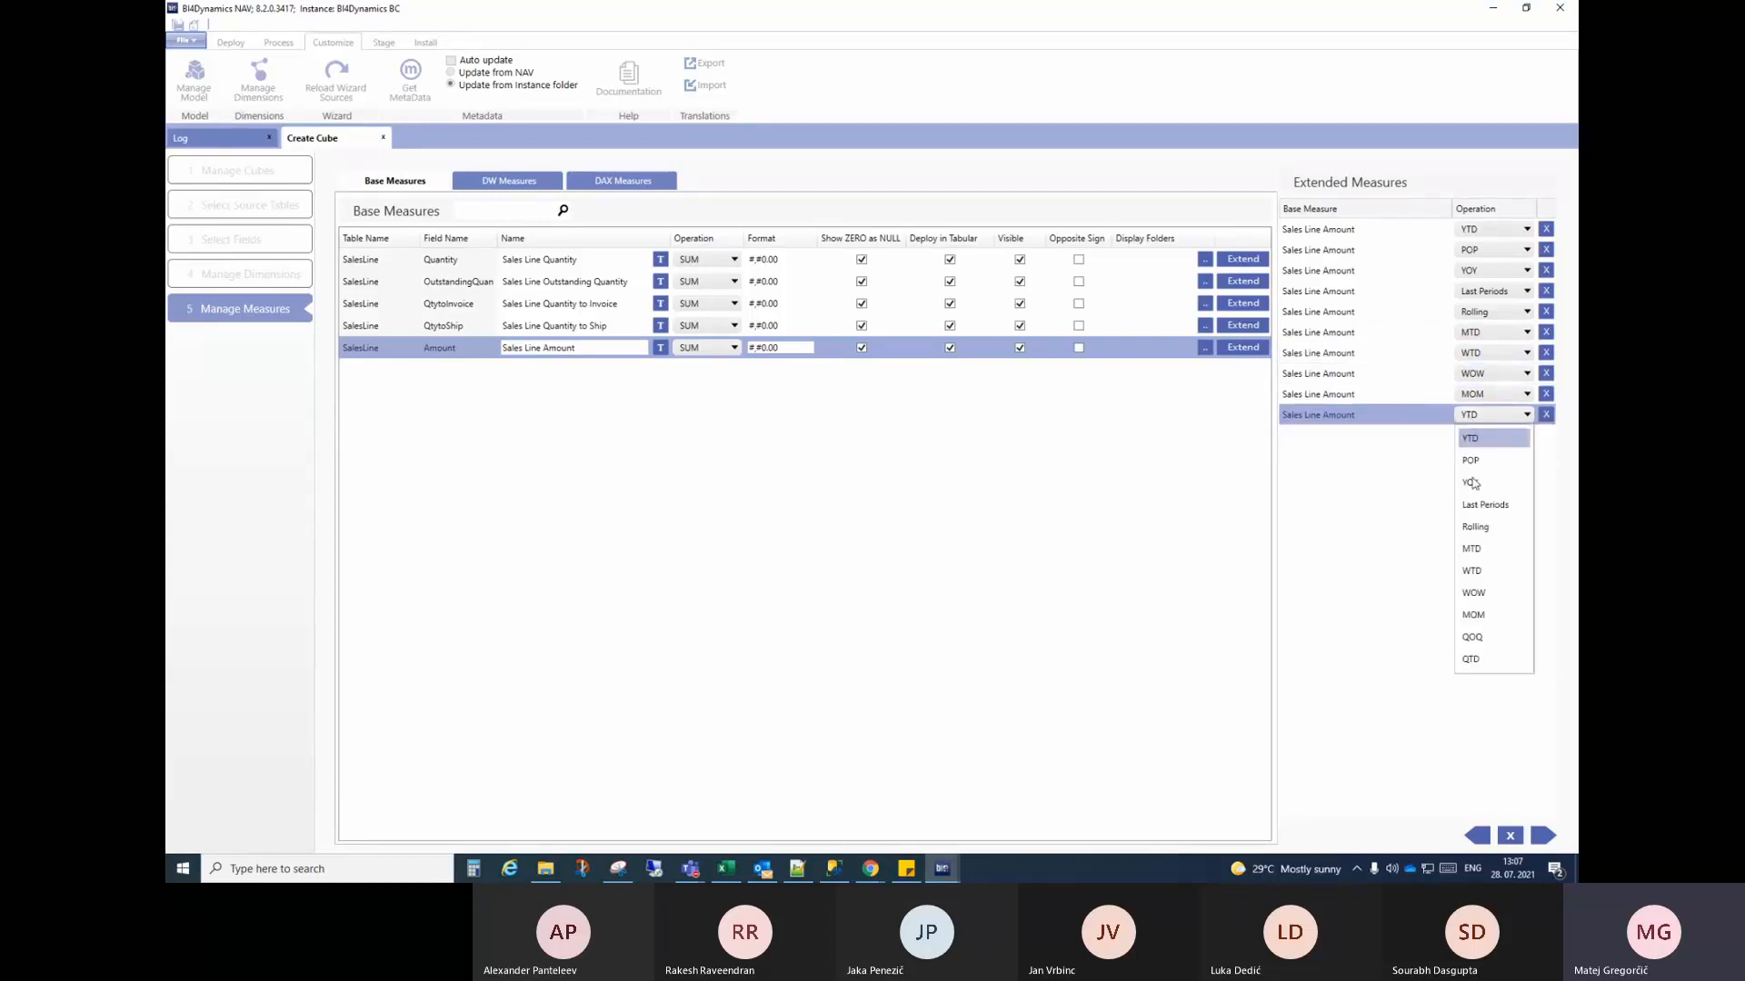
click(1481, 637)
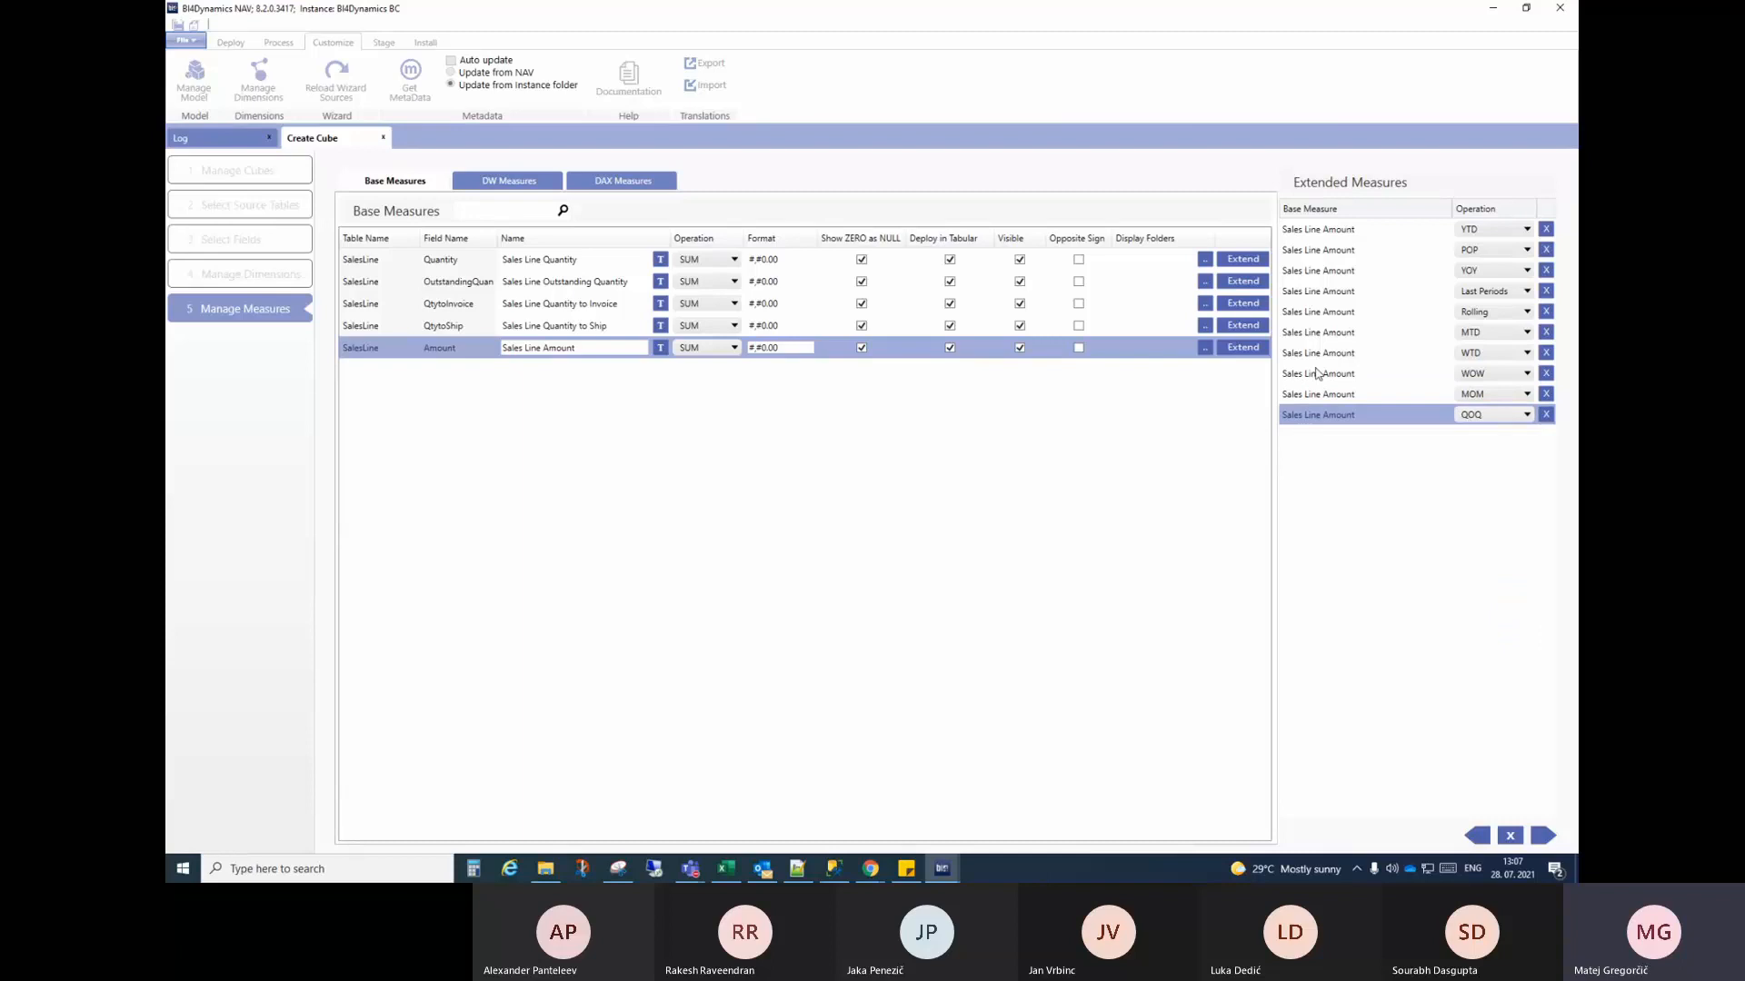
Step: Add one more extended measure for Sales Line Amount and set its operation to QTD
click(1243, 348)
click(1491, 435)
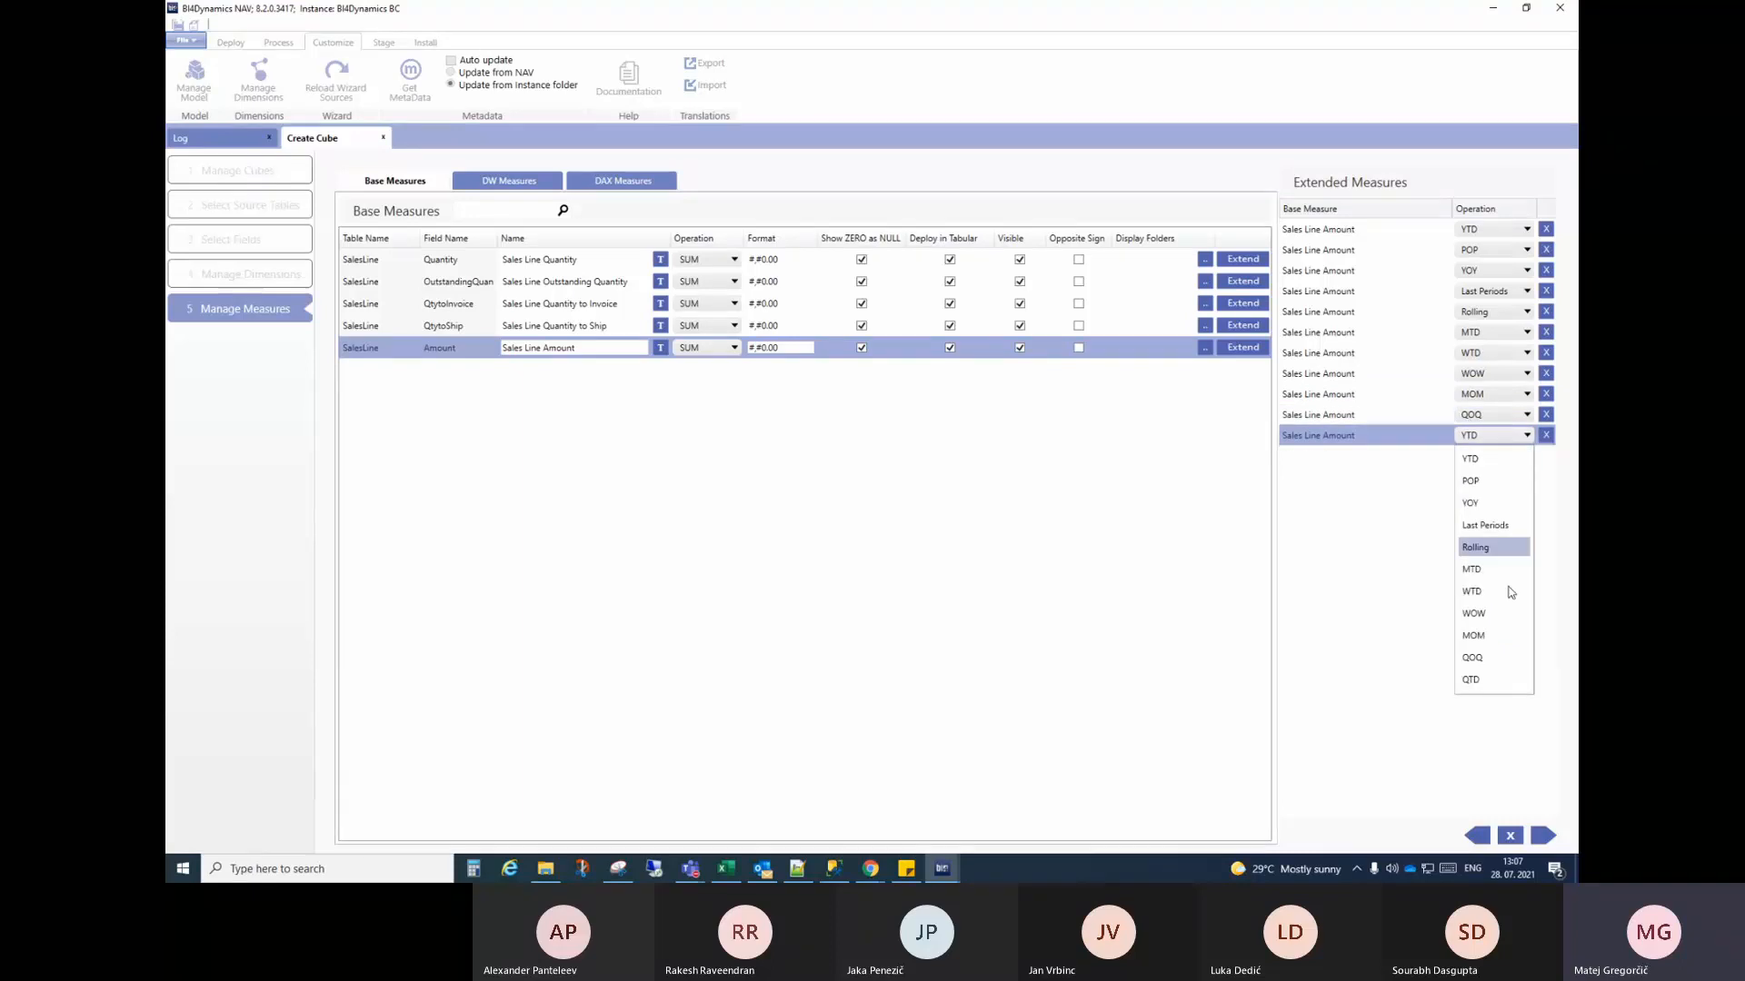
click(1490, 679)
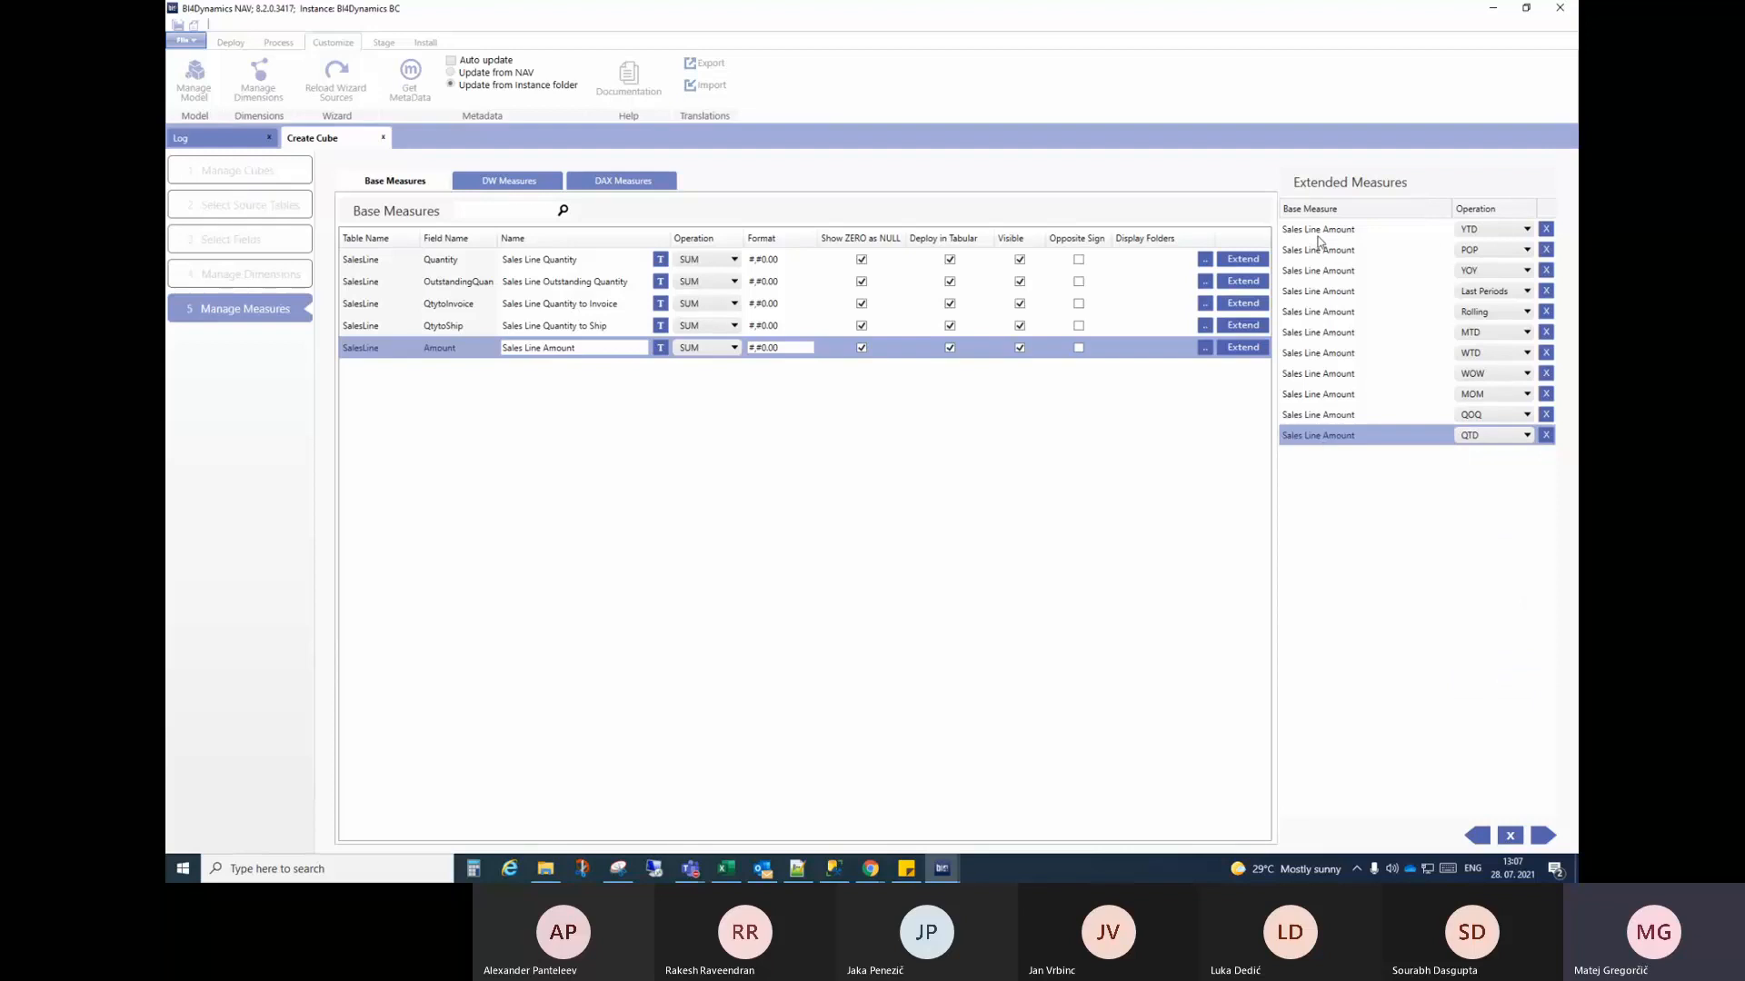
Step: Check the DW and DAX measure lists, and complete the measure setup to return to cube management
click(528, 181)
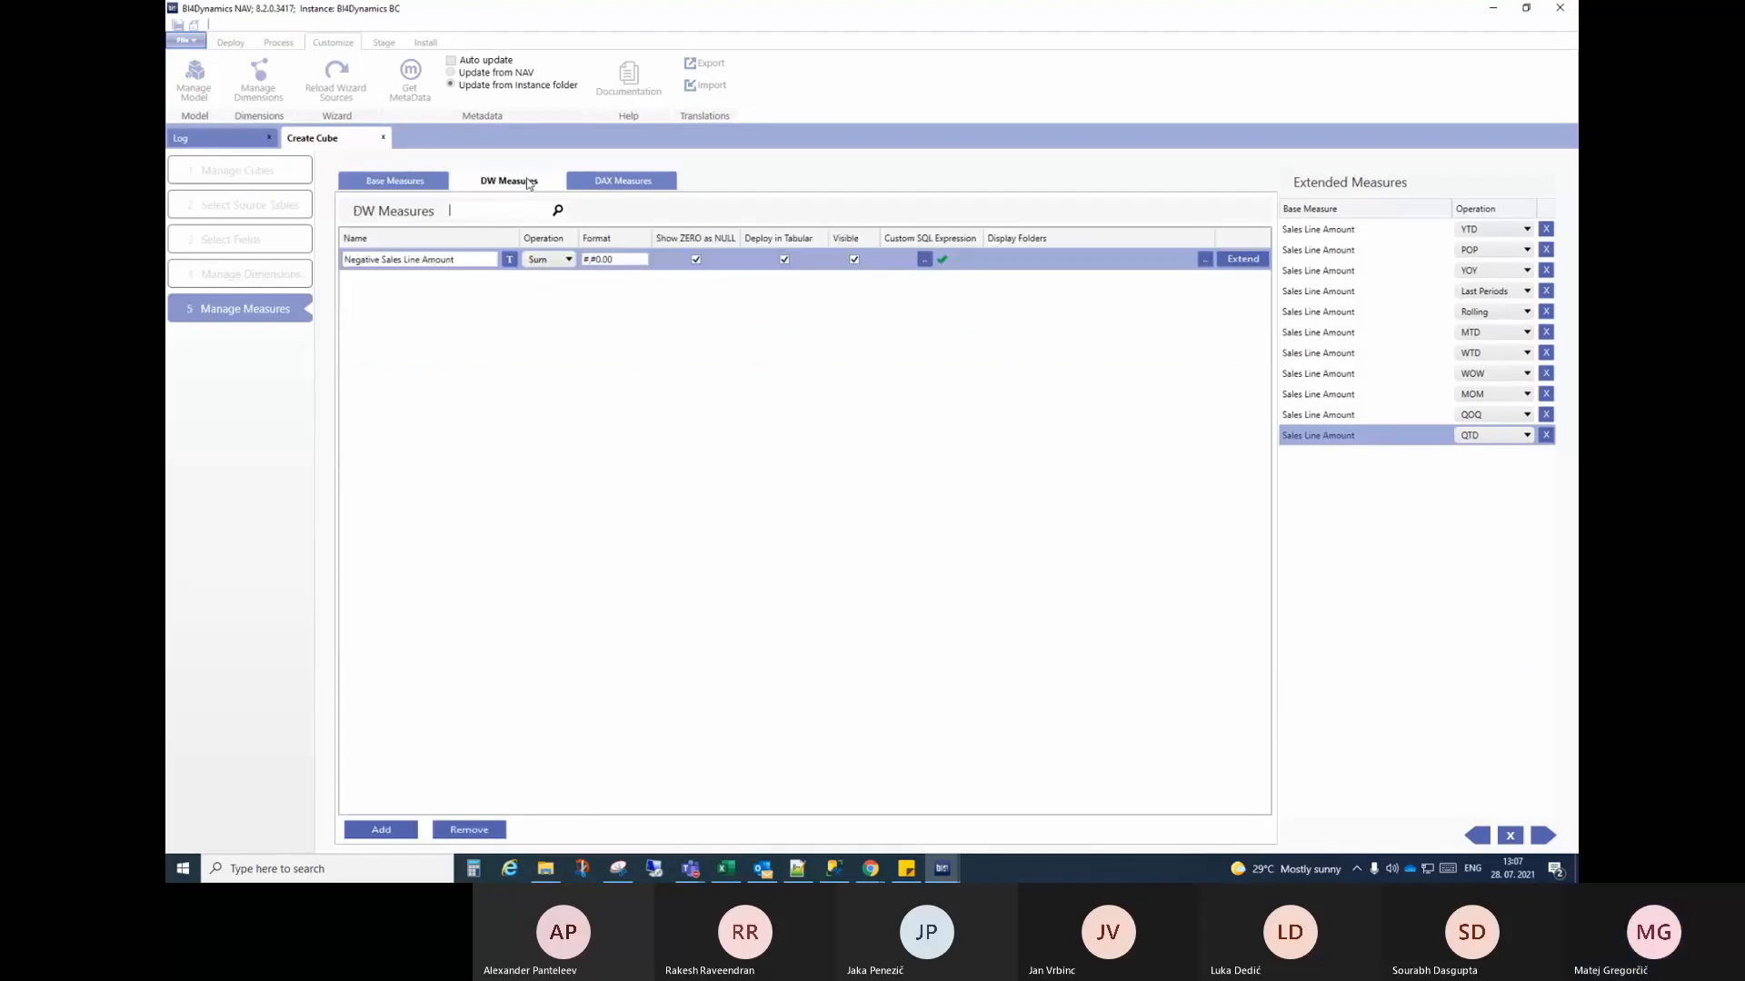
click(634, 184)
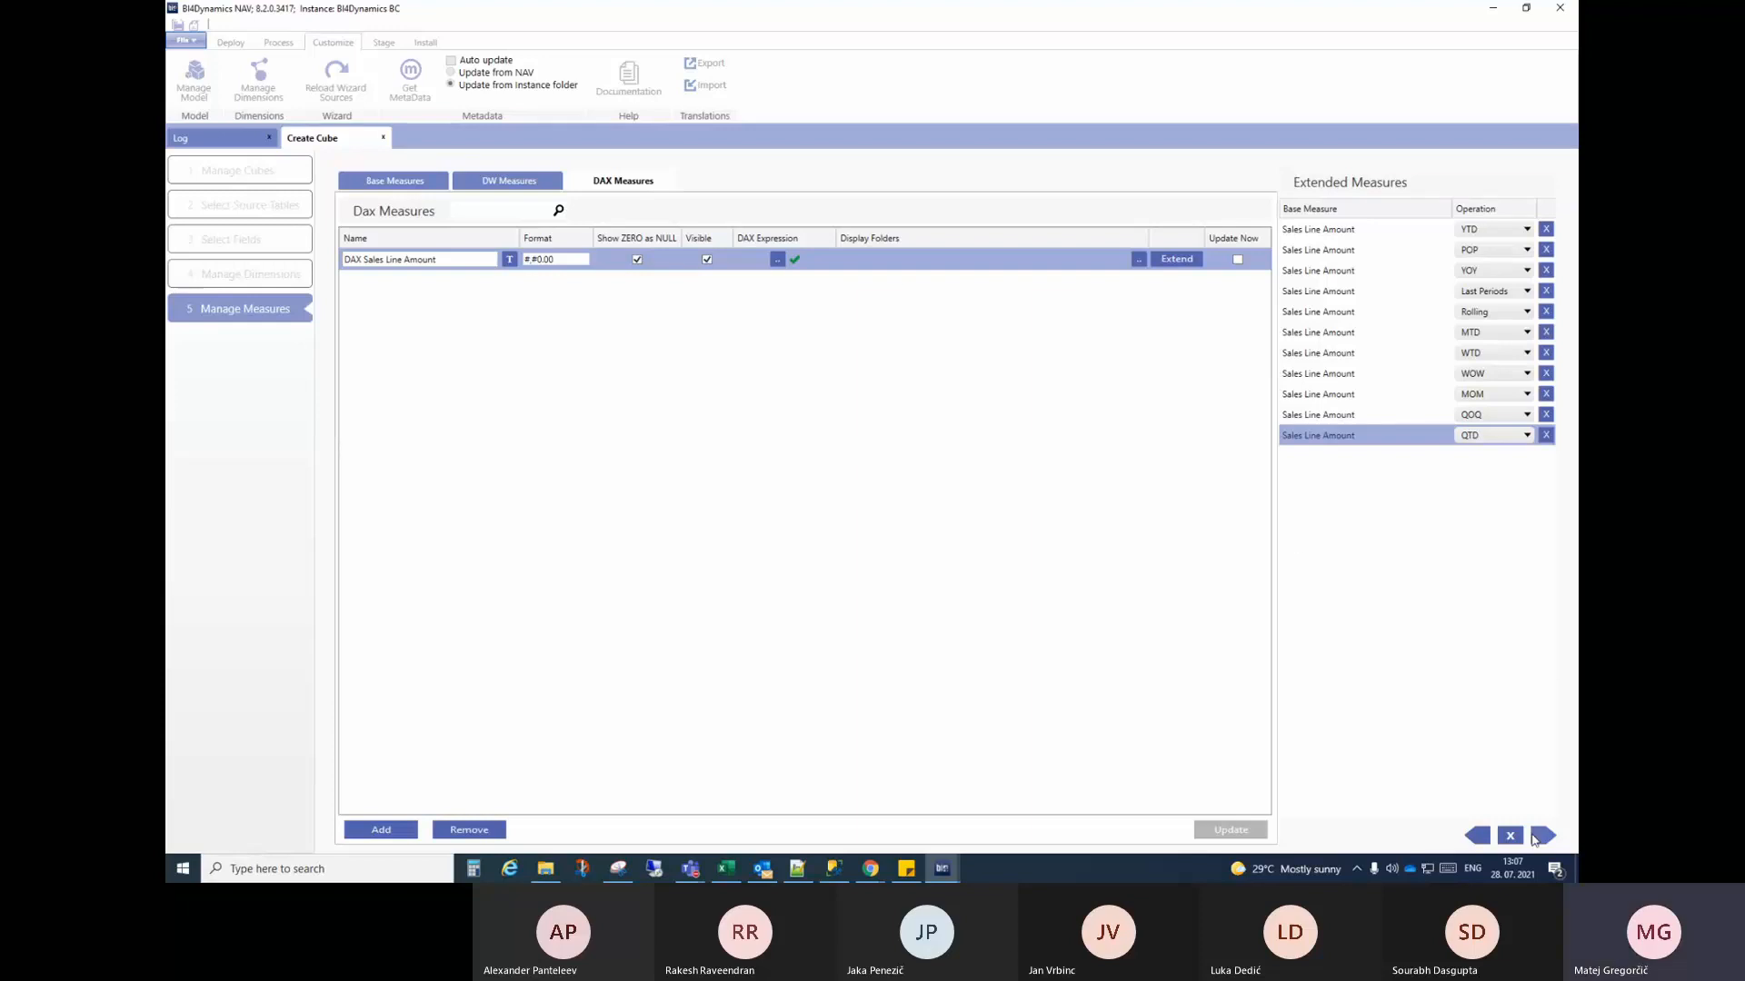
click(1535, 836)
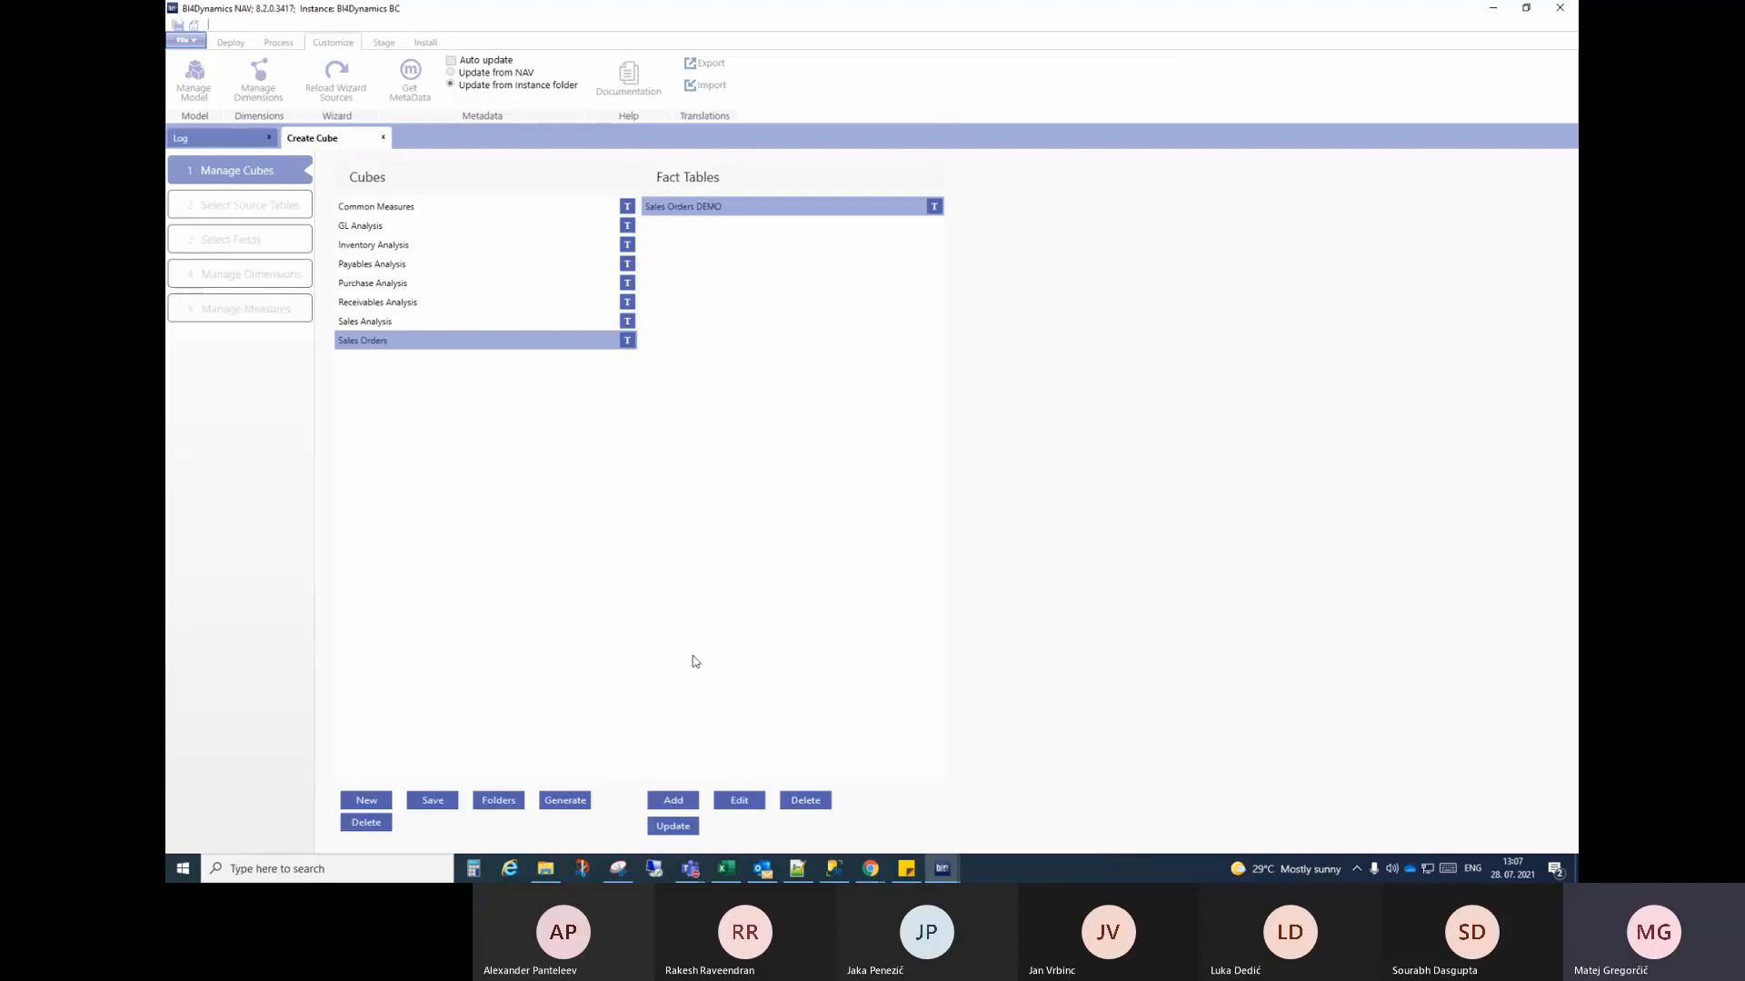
Step: Update the Sales Orders DEMO fact table for all solution areas: Stage, DW and Analytics
click(680, 834)
click(675, 826)
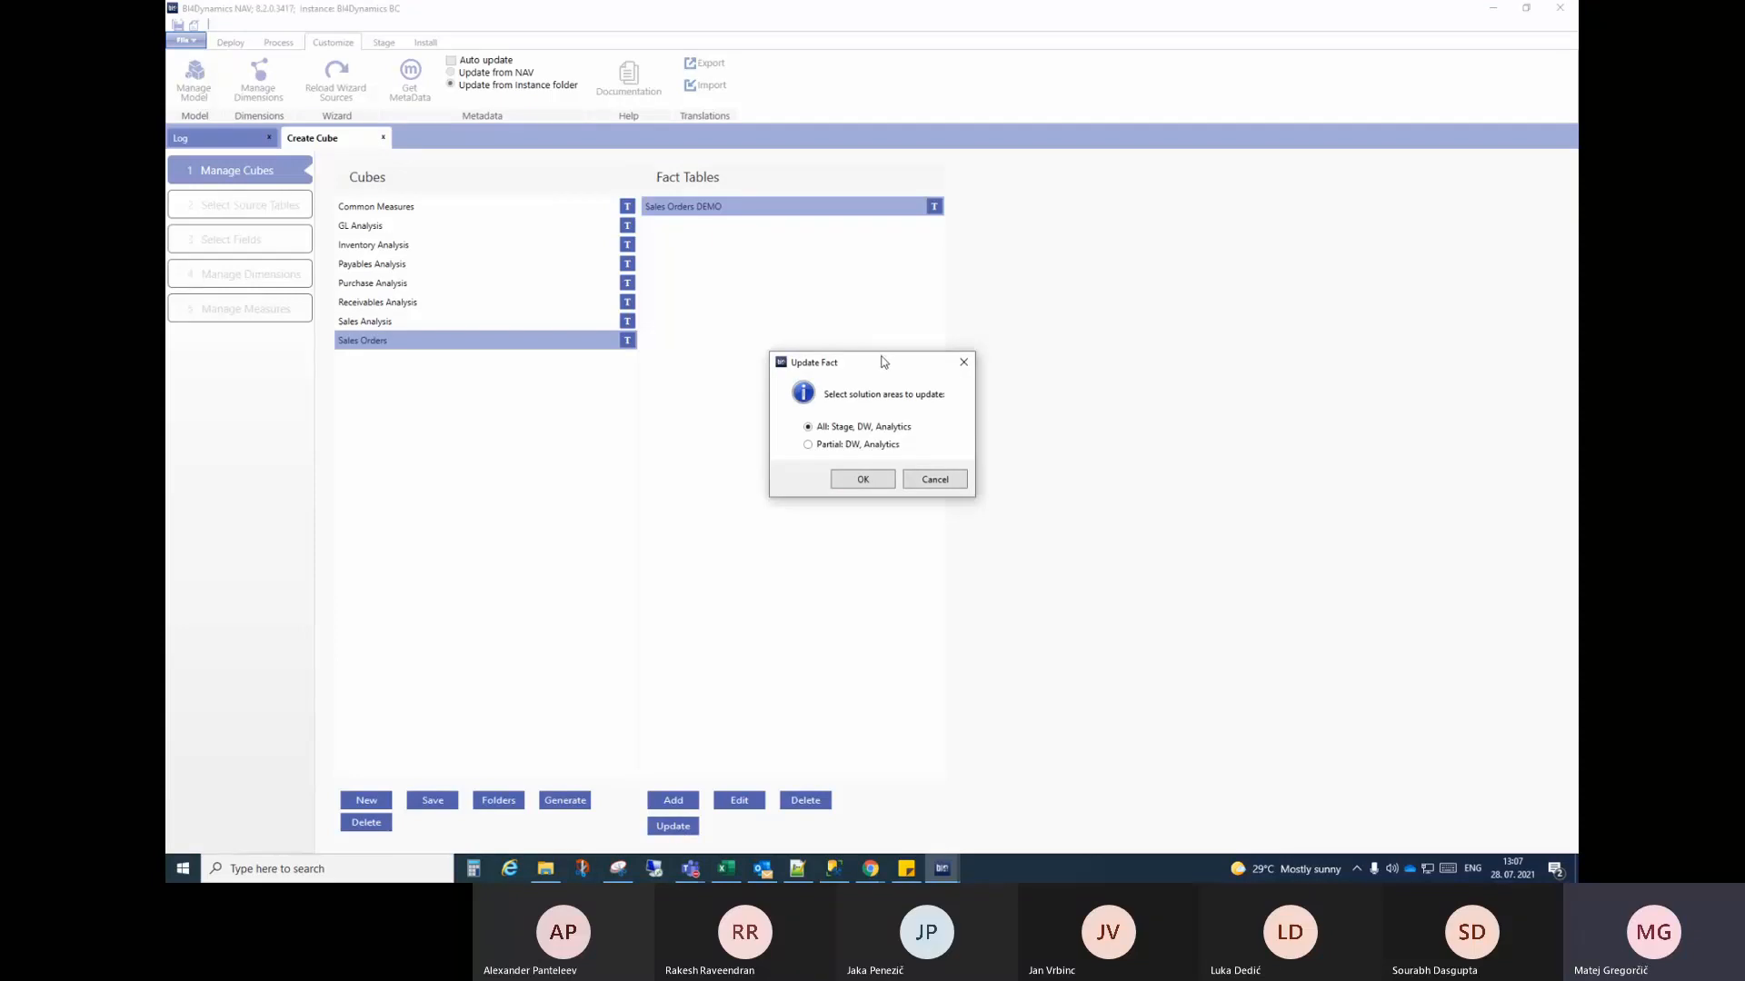
drag(881, 362, 898, 358)
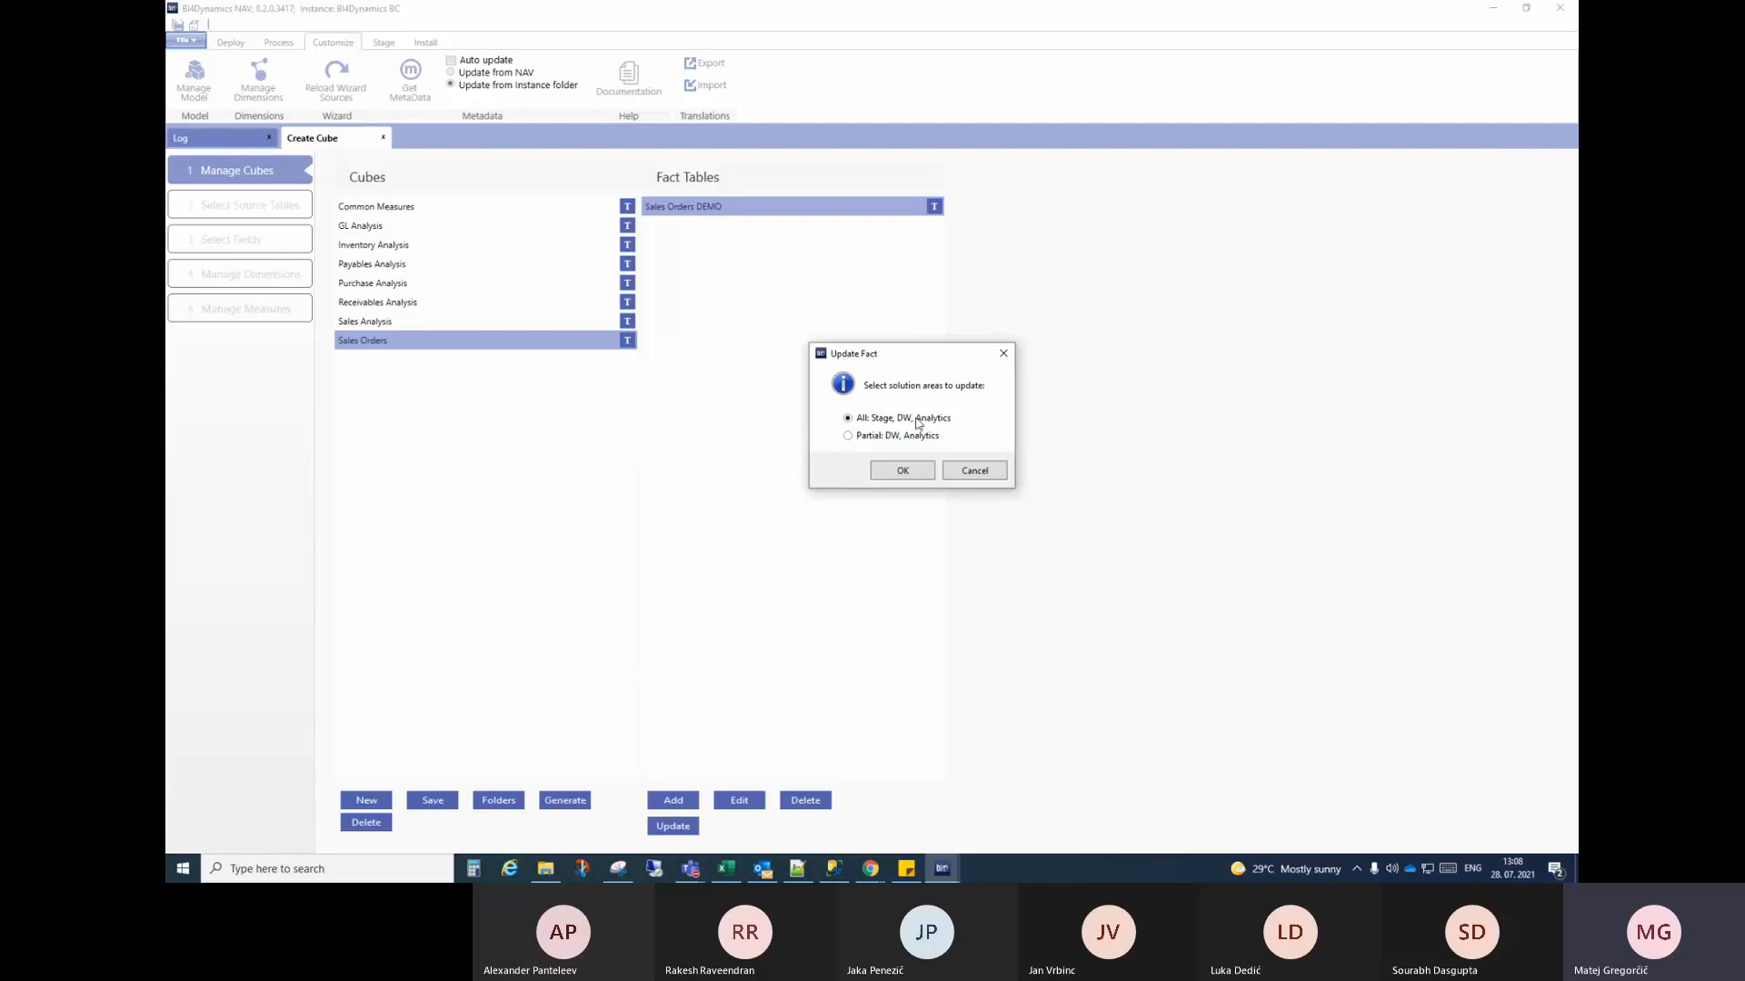
click(904, 470)
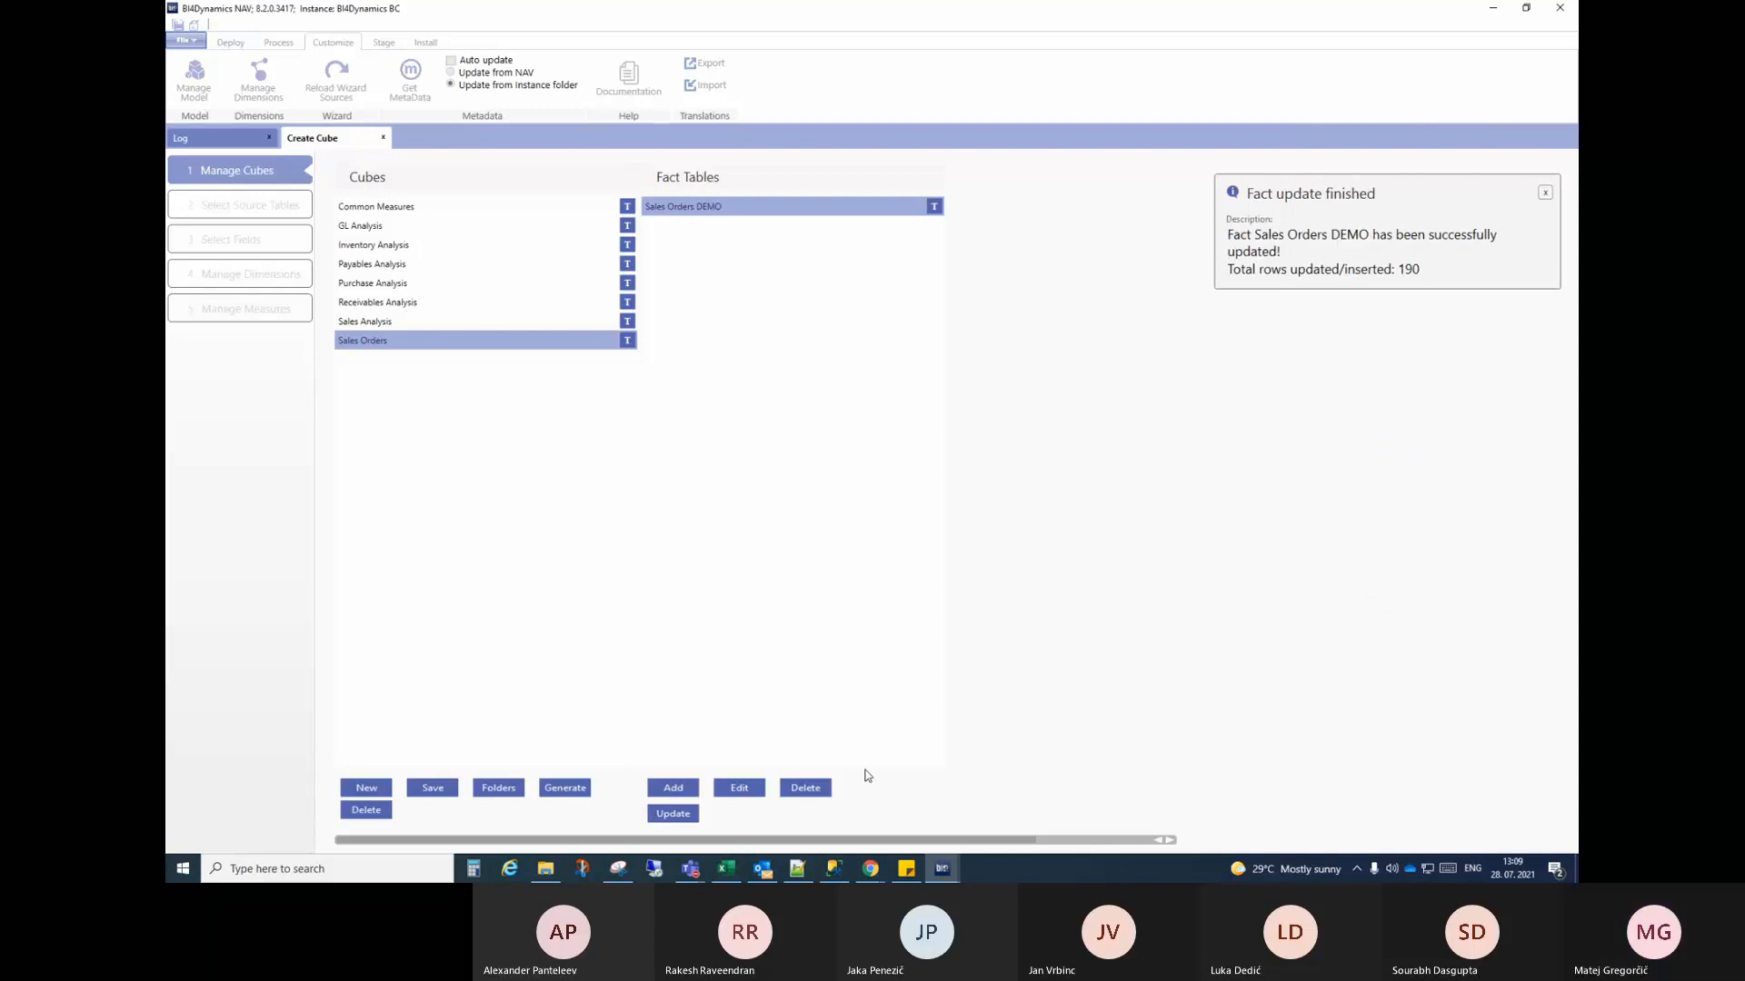
Step: Switch to Excel, add a new worksheet and insert a PivotTable from the existing BI4Dynamics DEMO Model connection
click(724, 869)
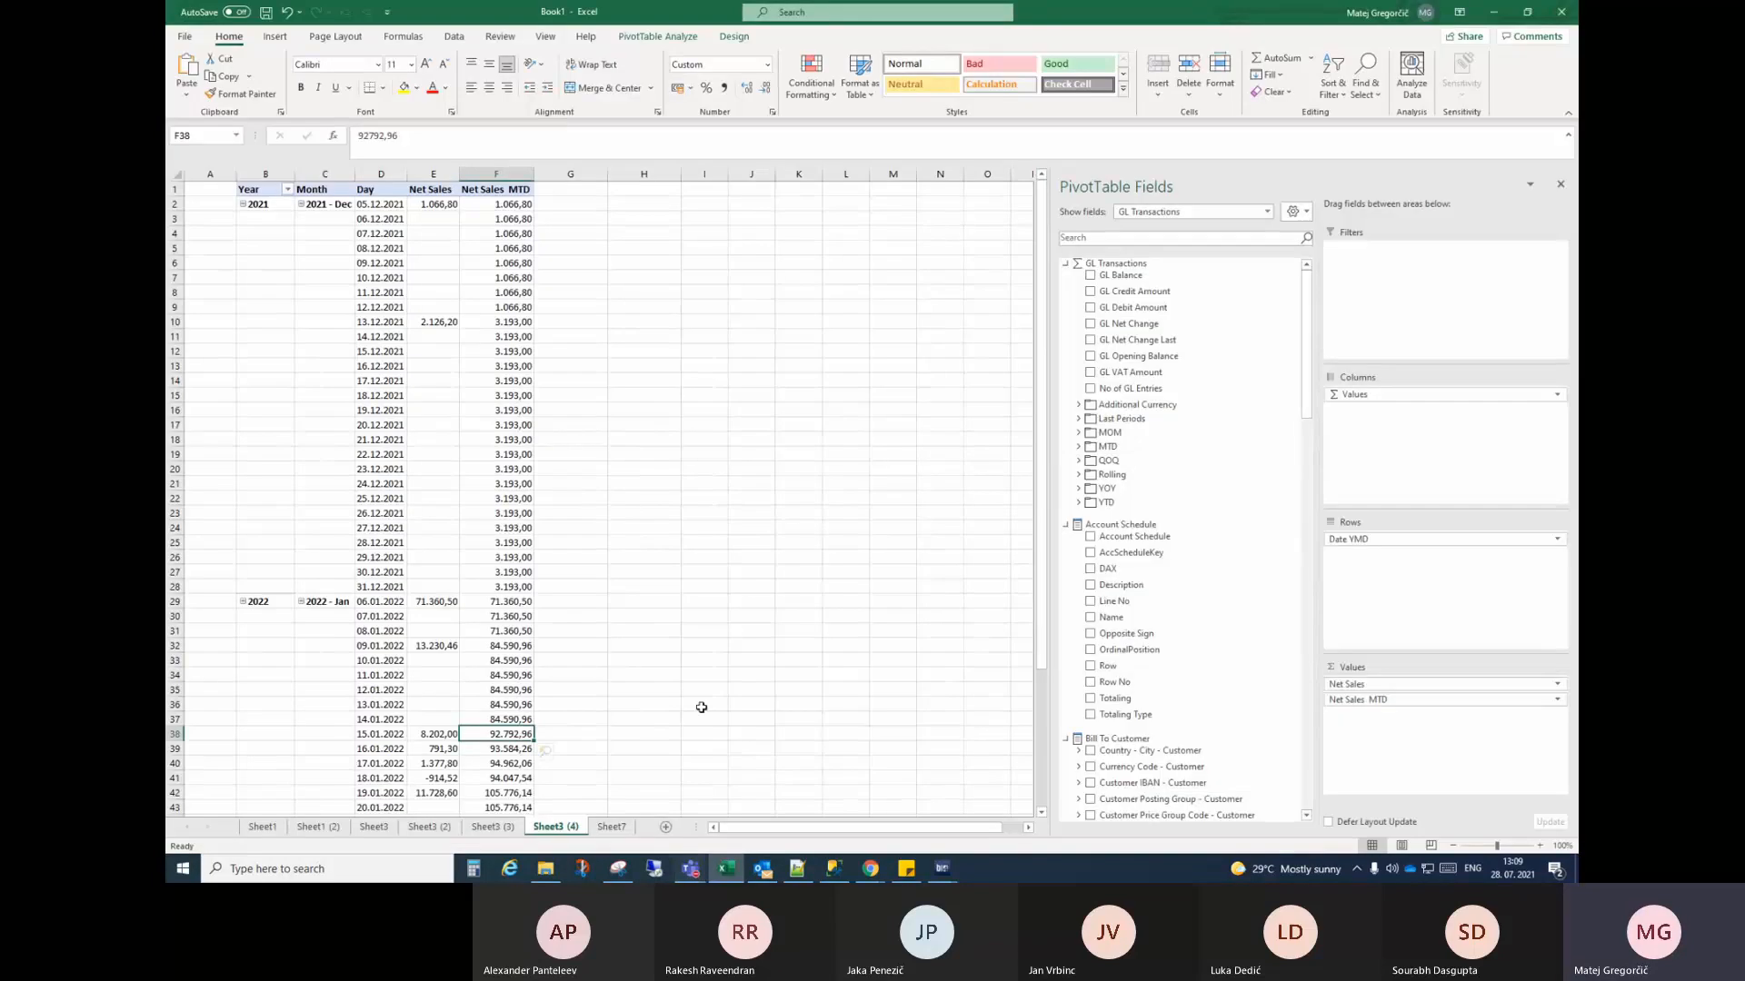
click(612, 827)
click(665, 827)
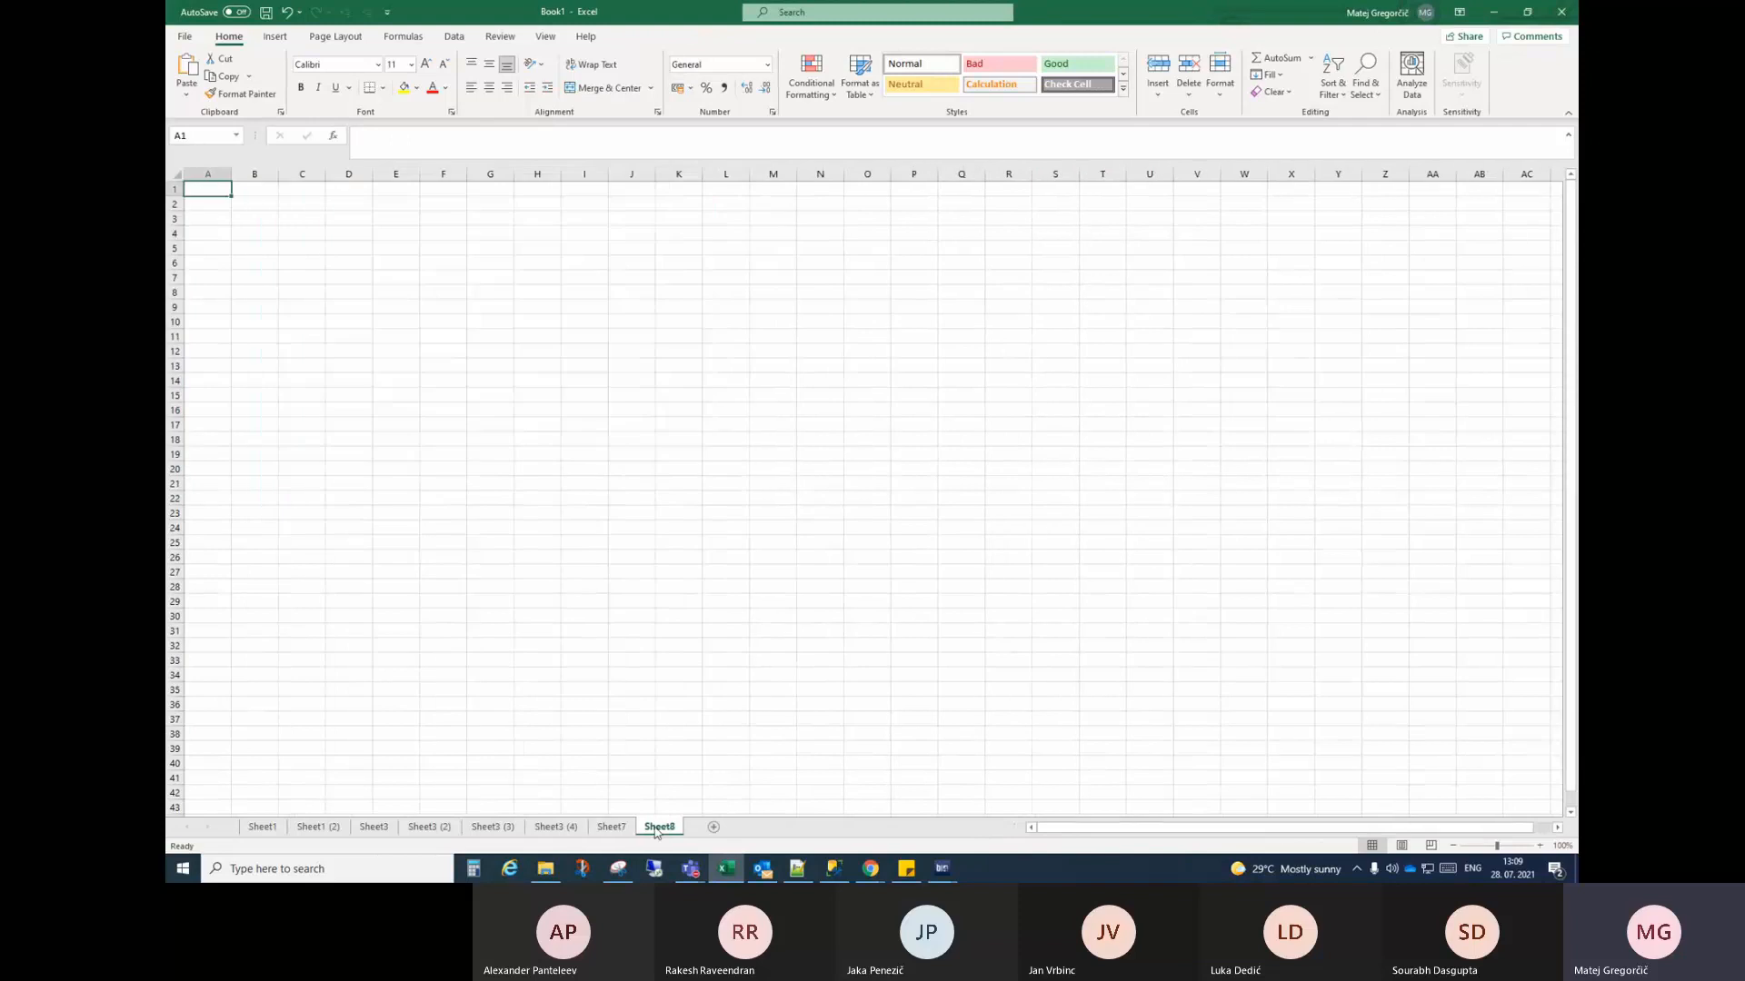
click(454, 38)
click(390, 74)
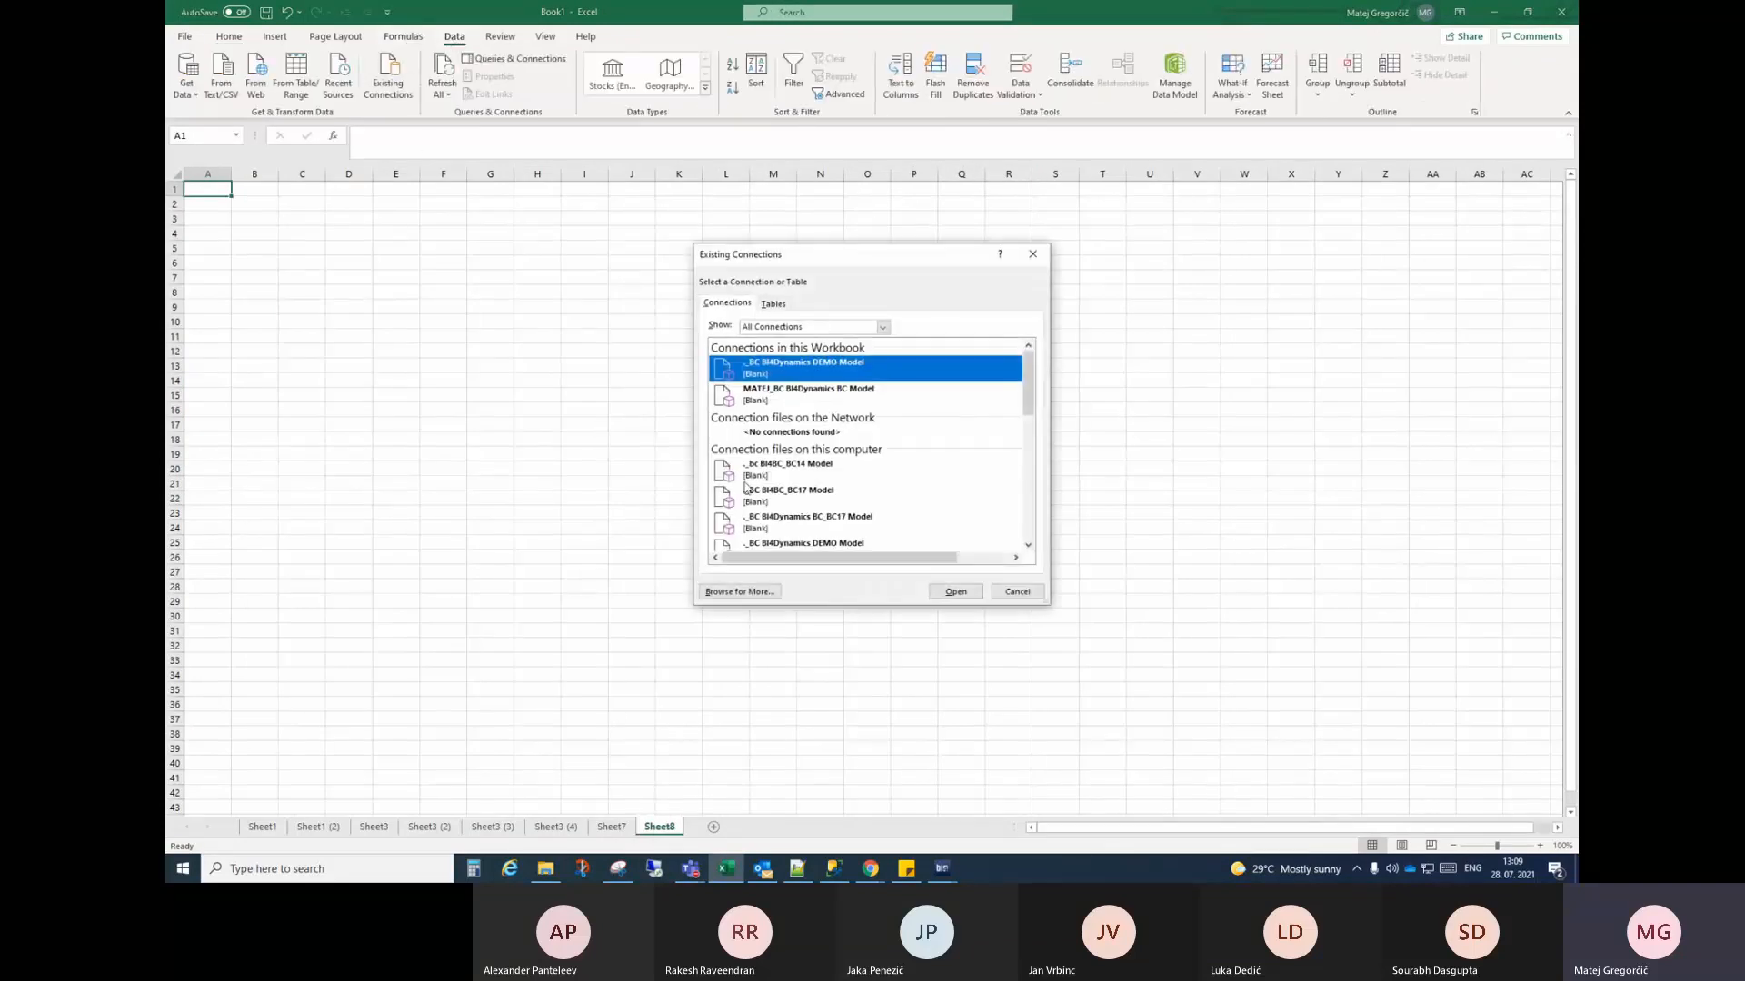
click(966, 599)
click(732, 441)
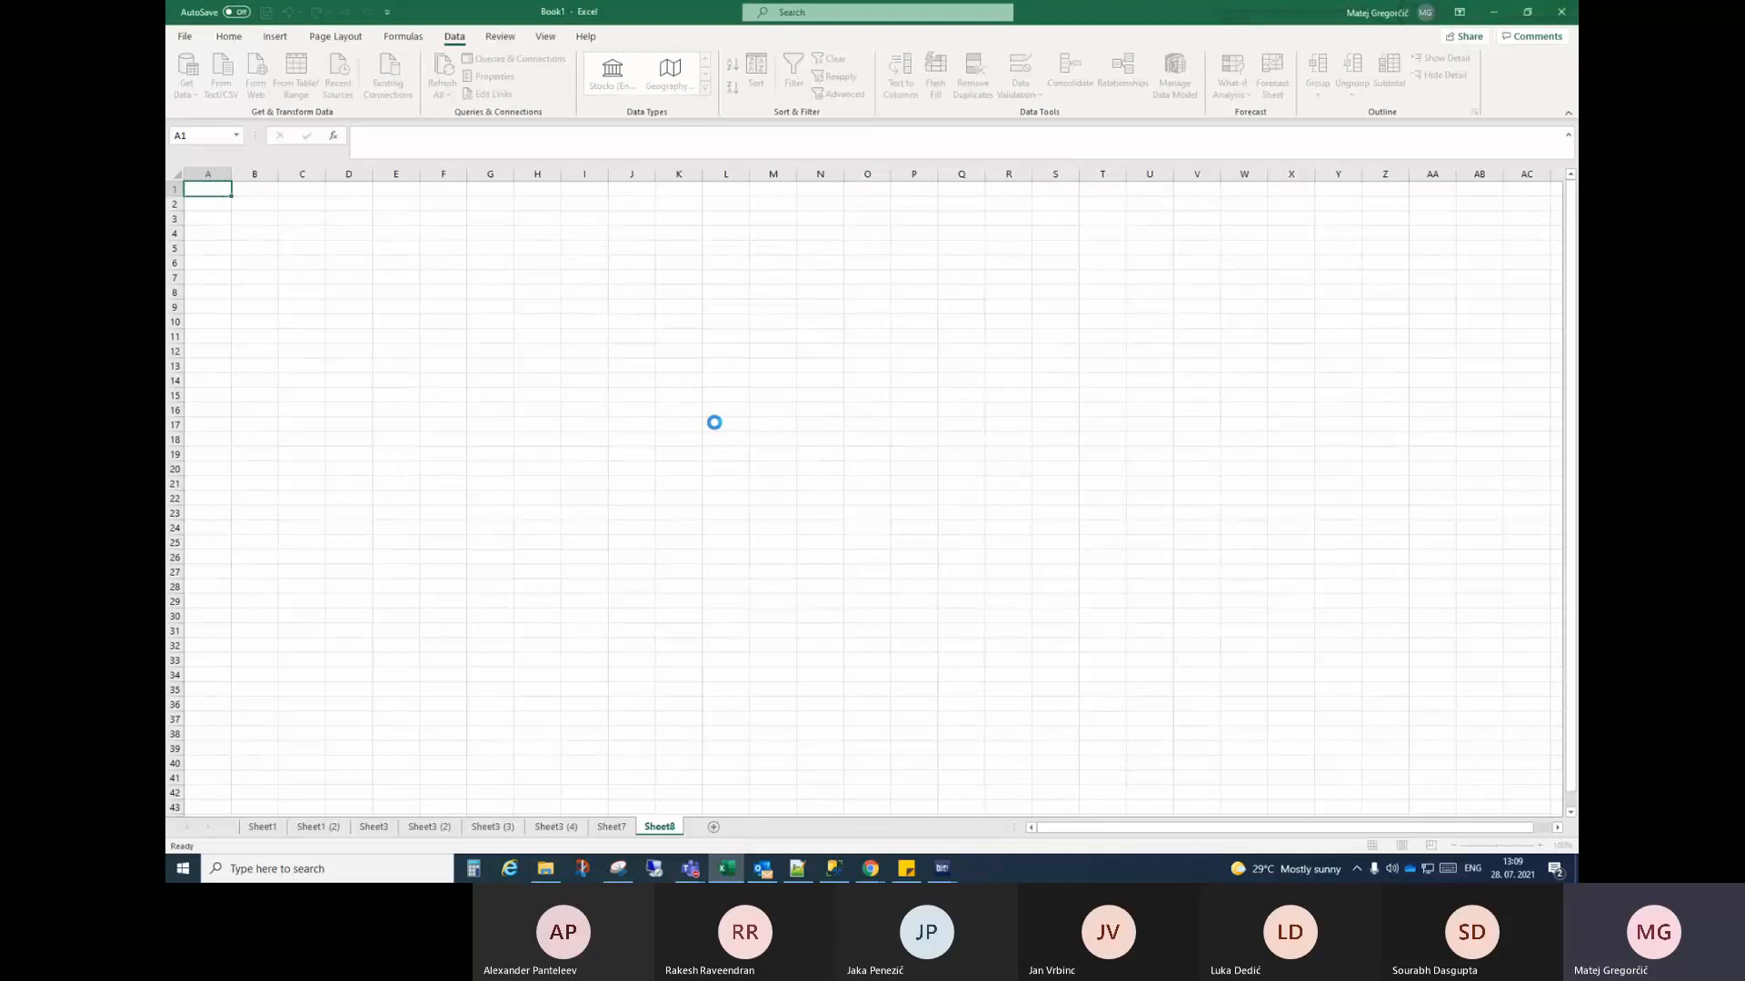
mouse_move(939, 869)
click(880, 788)
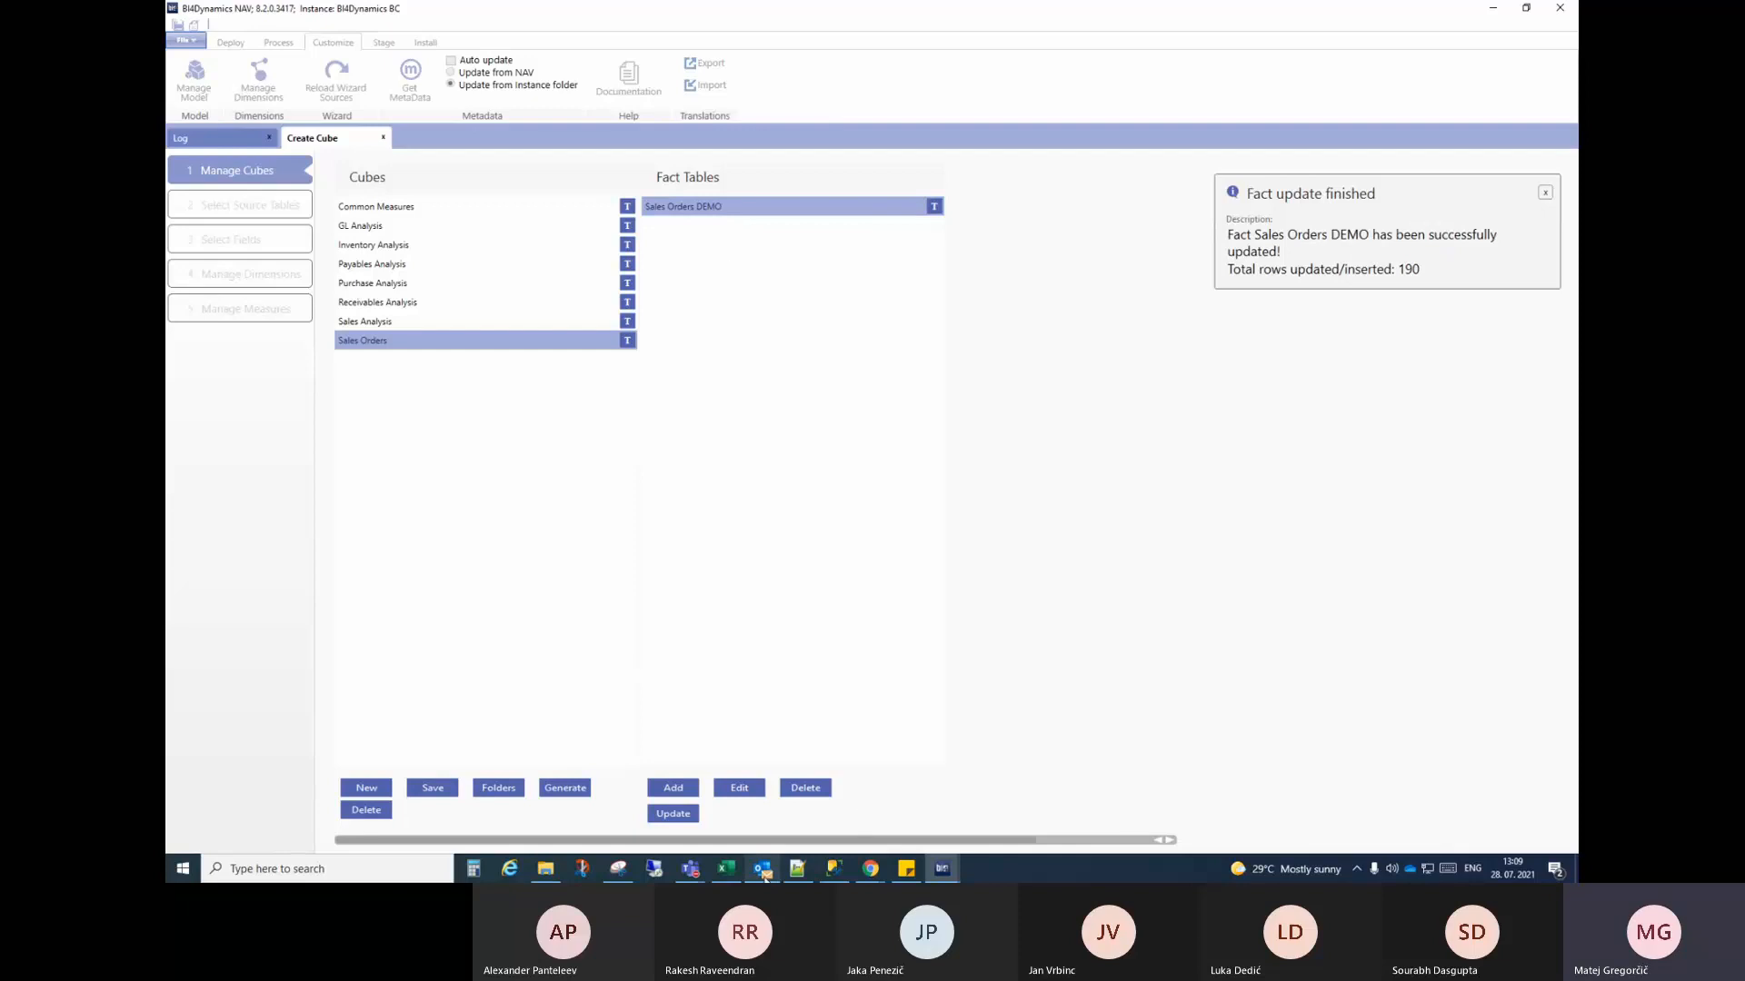
click(726, 869)
Step: Limit the PivotTable's field list to the Sales Orders DEMO fields
click(1157, 214)
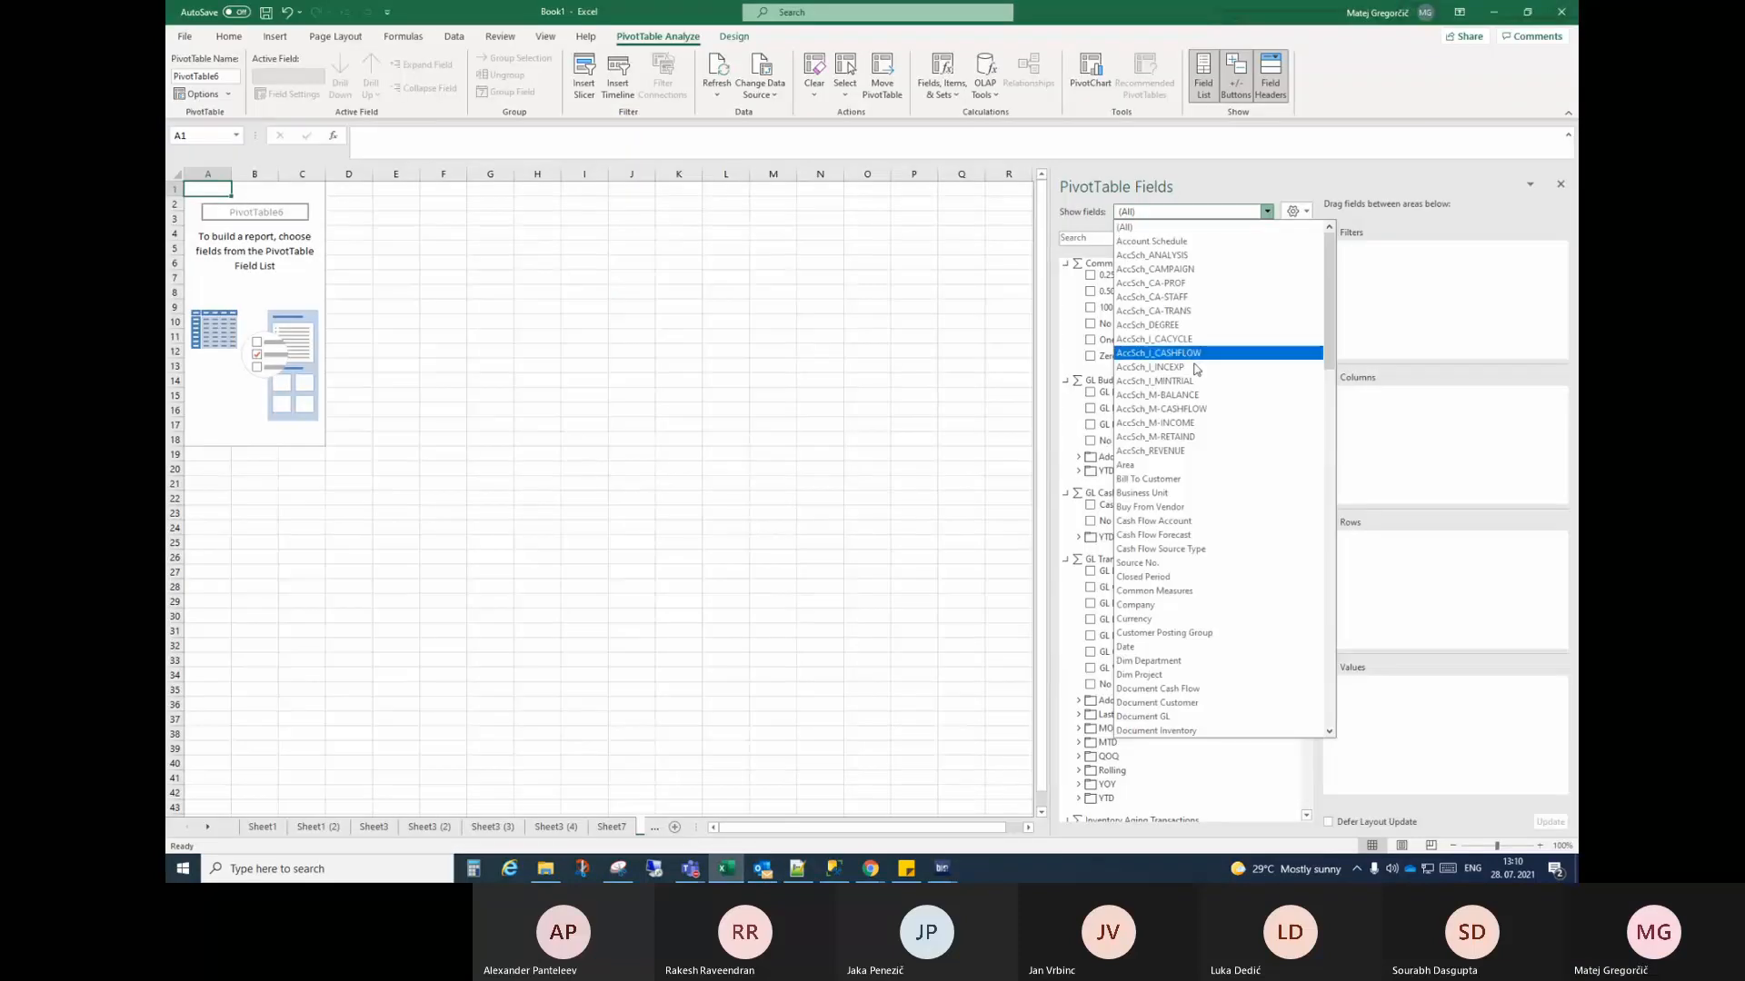
scroll(1196, 370, down, 6)
scroll(1197, 373, down, 12)
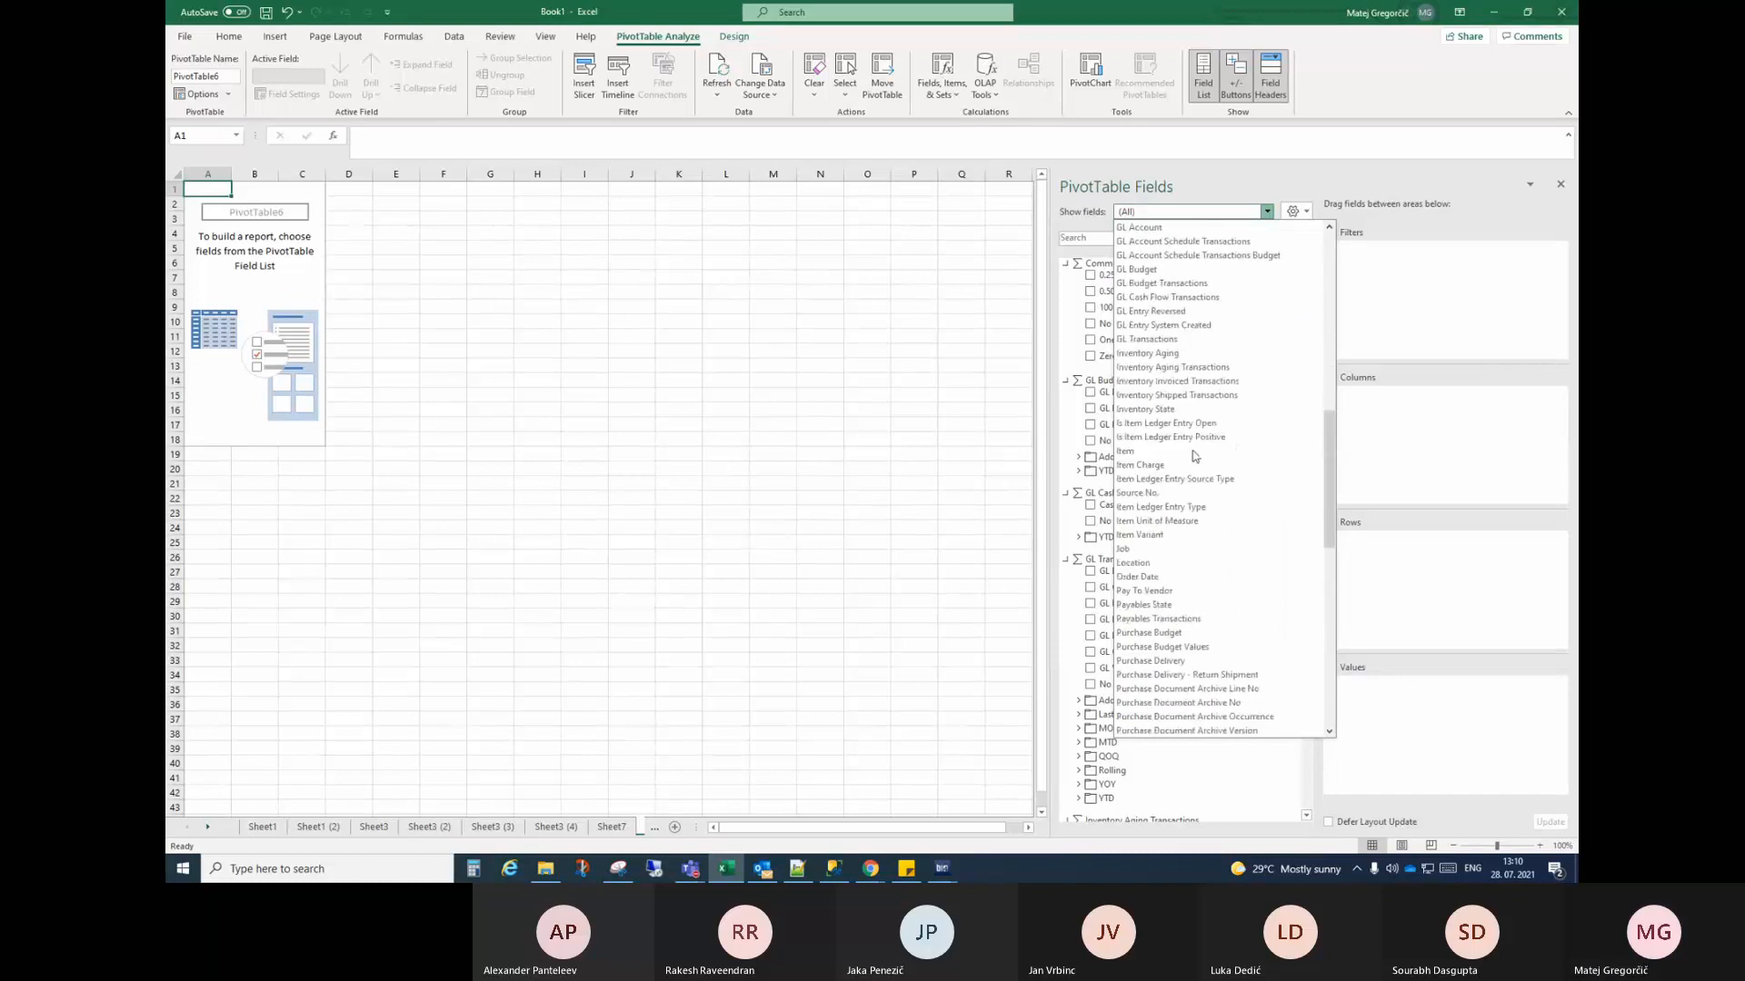
scroll(1195, 456, down, 8)
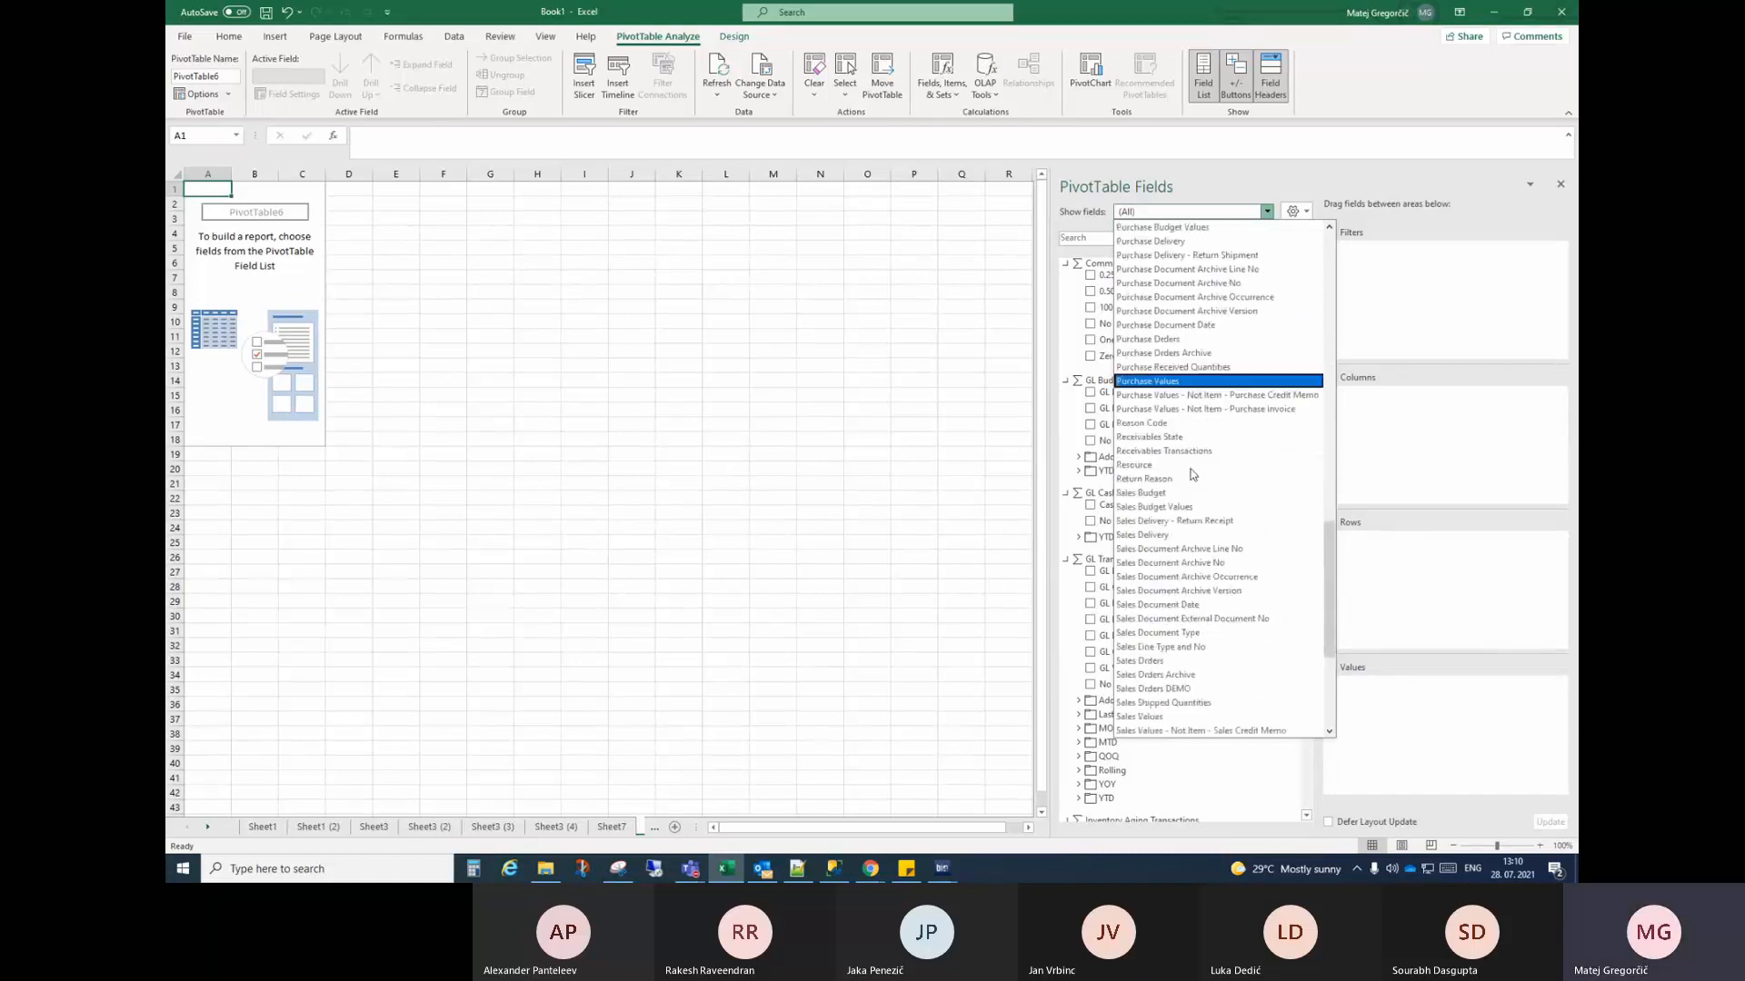
click(1190, 688)
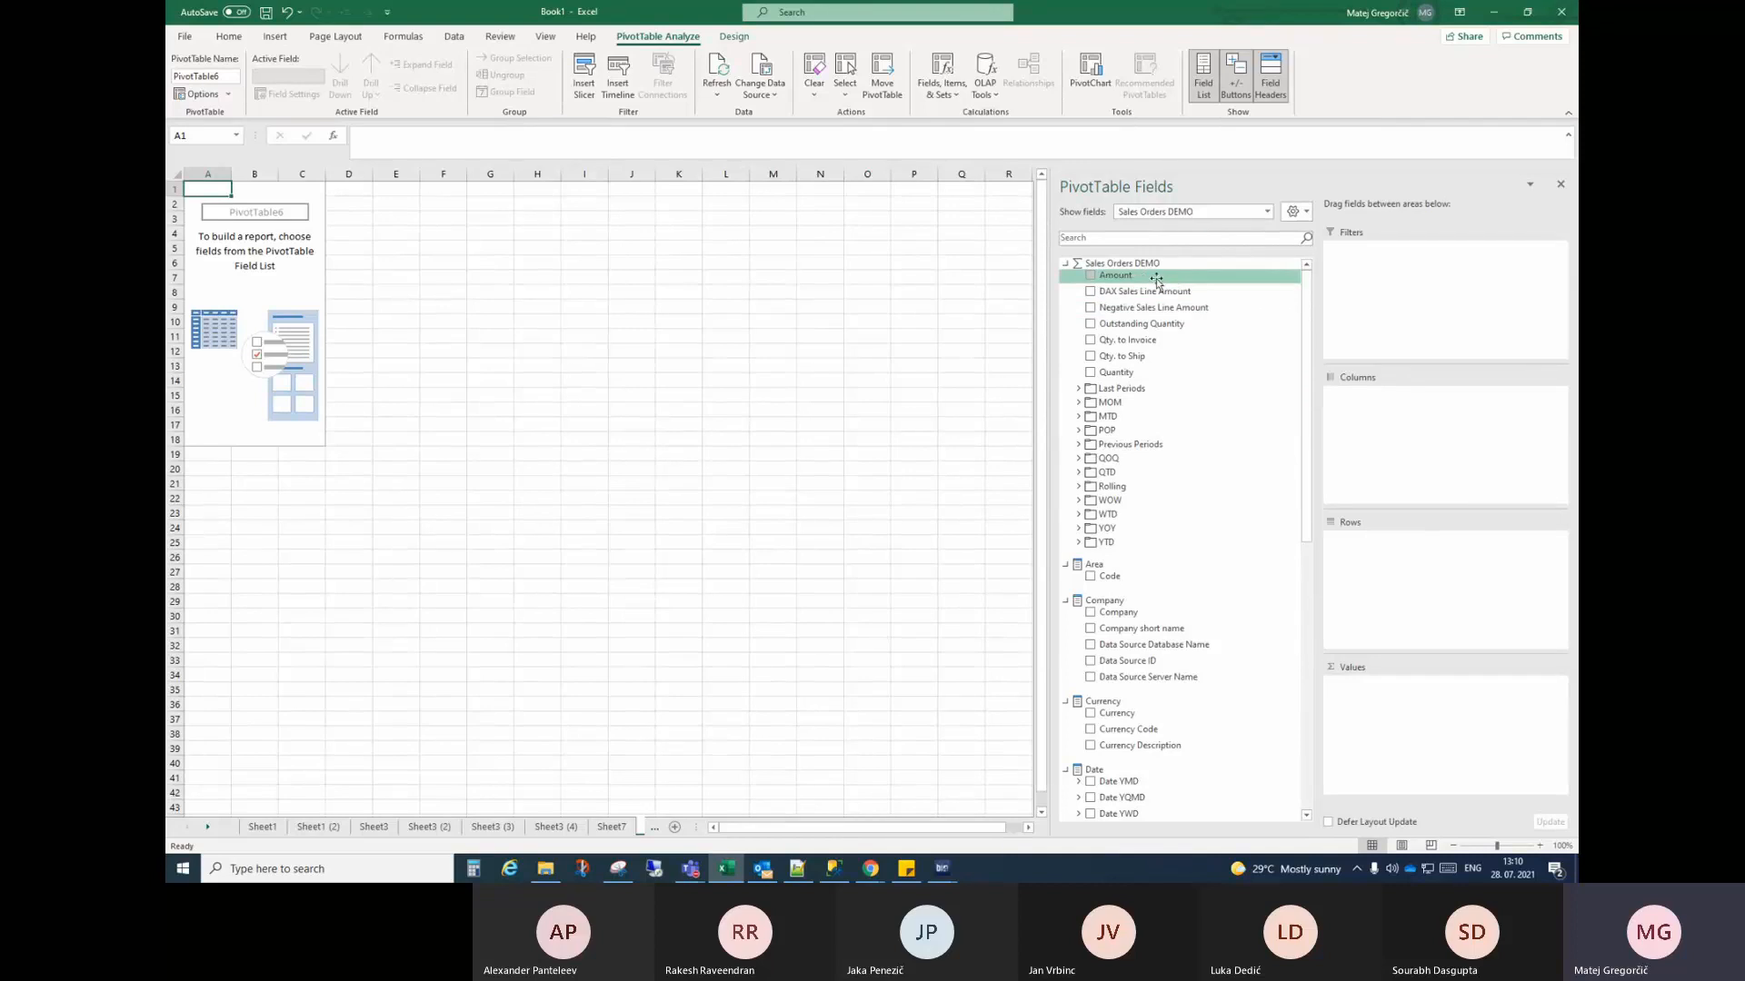
Step: Add Amount, Negative Sales Line Amount, DAX Sales Line Amount, Outstanding Quantity and Qty. to Invoice to the PivotTable values
click(1092, 276)
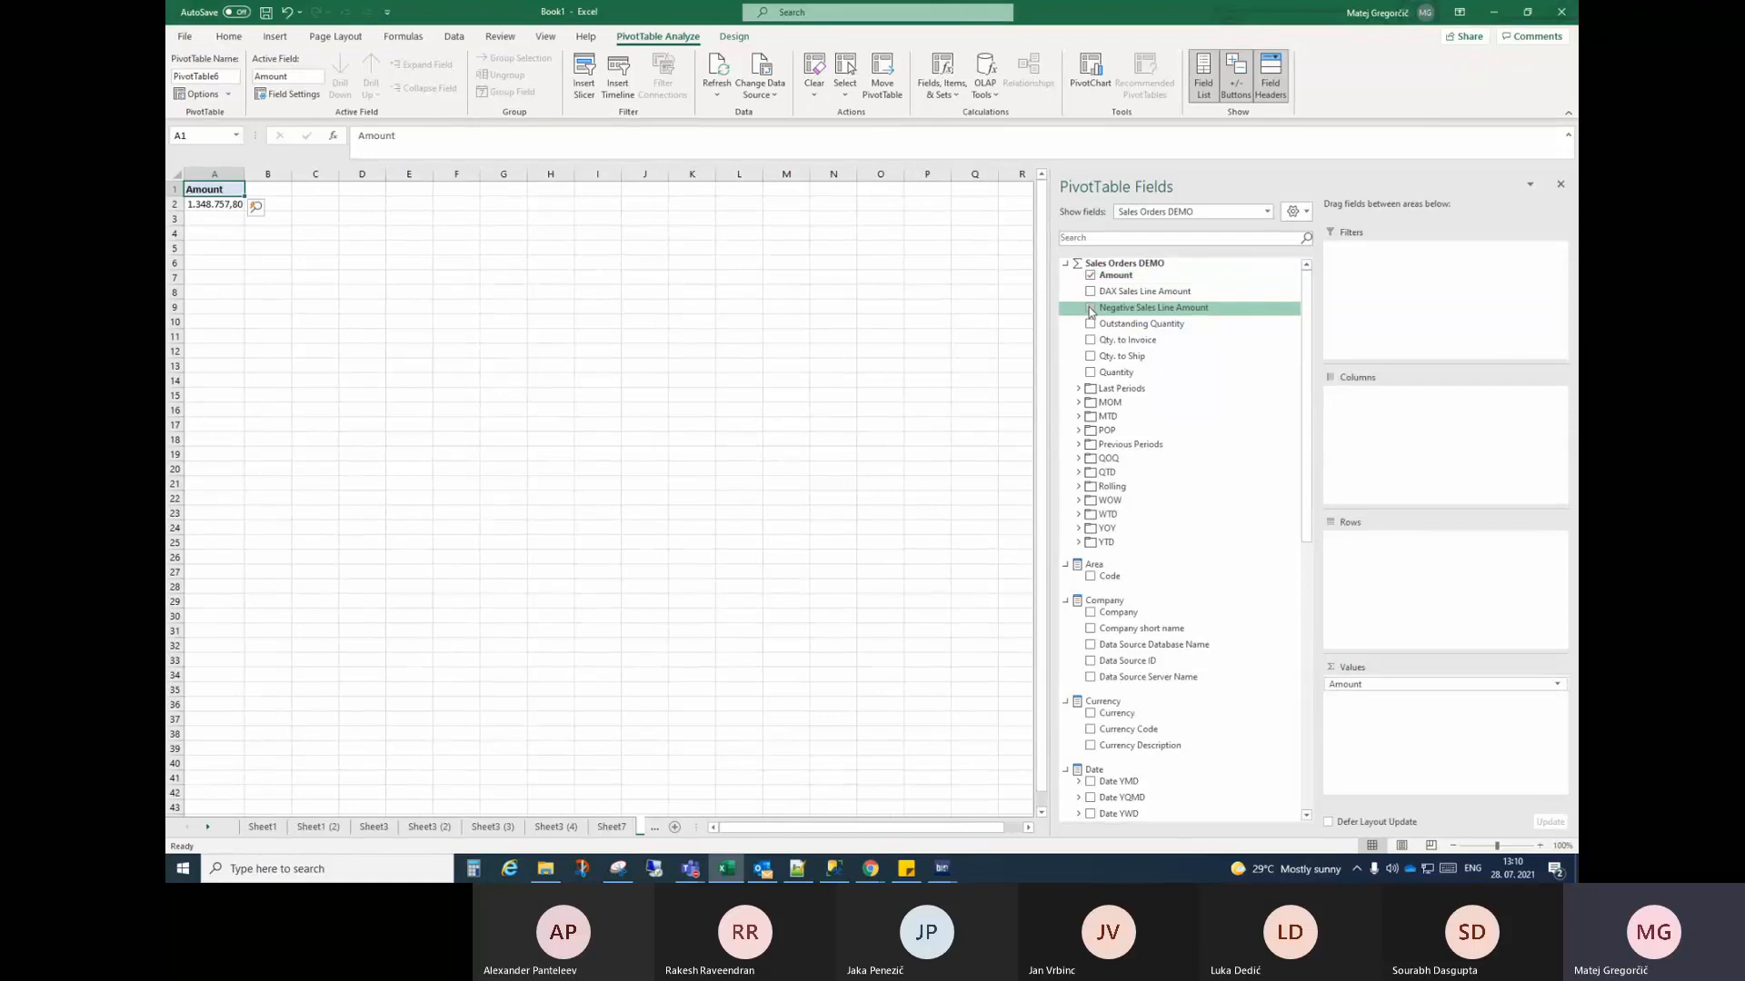
click(1091, 310)
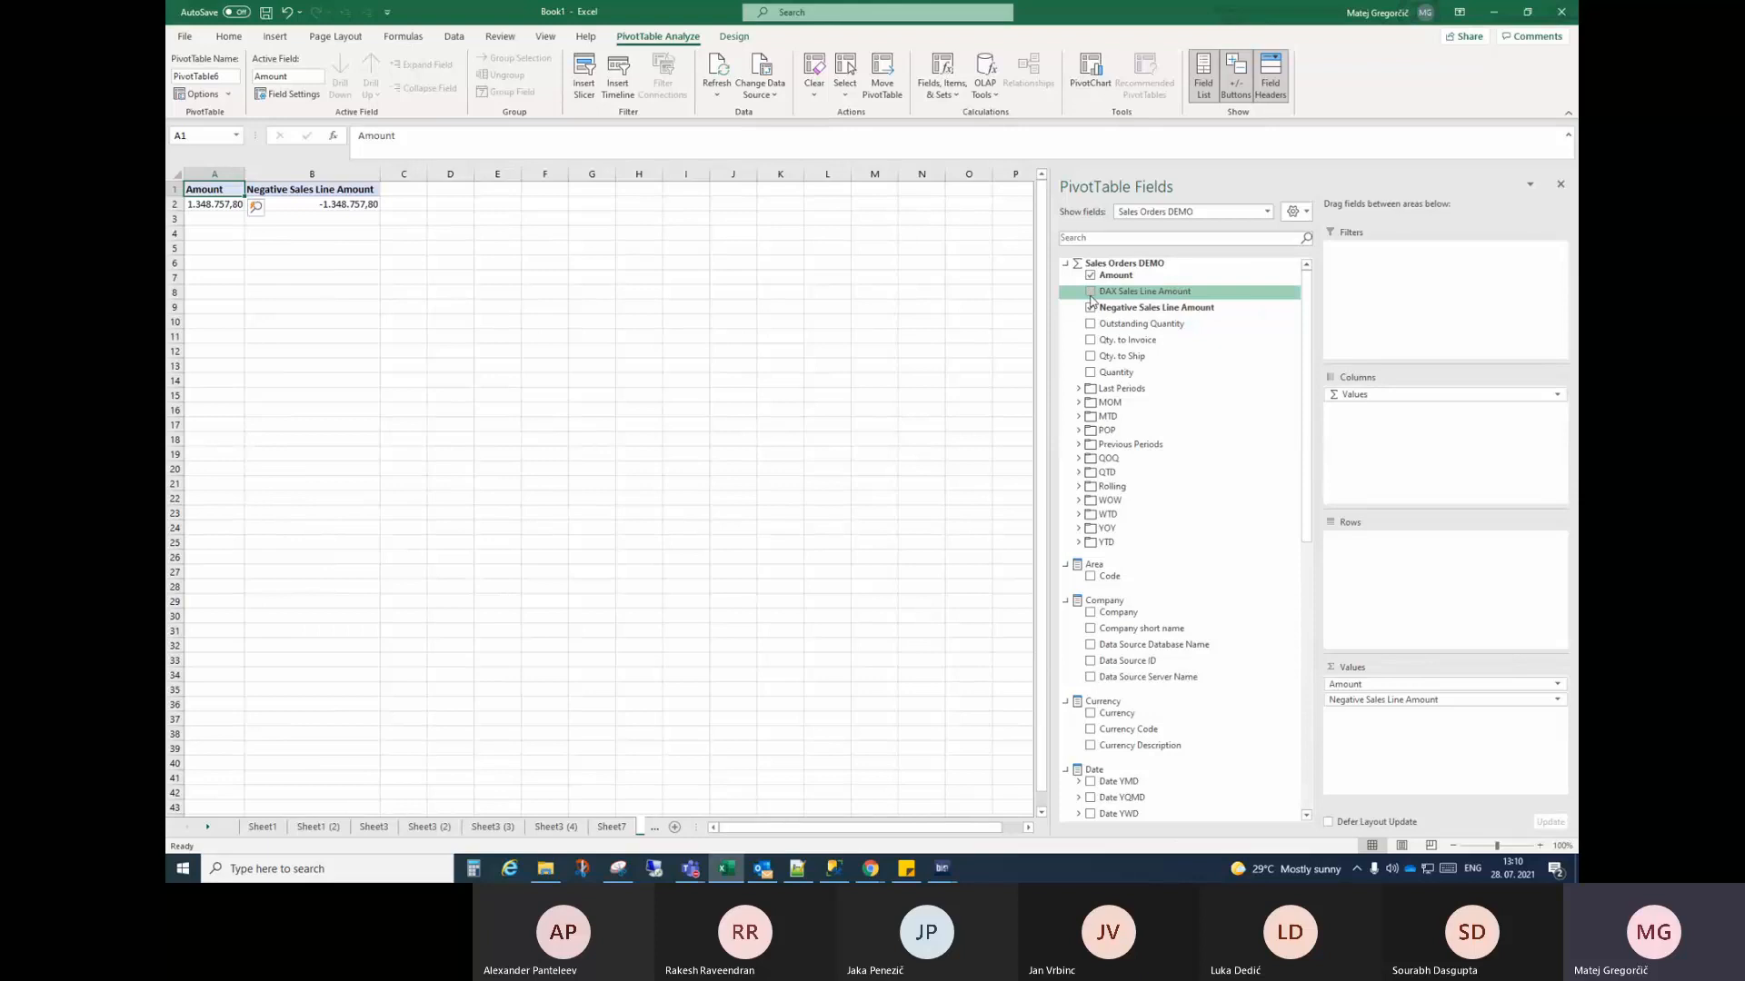
click(1092, 292)
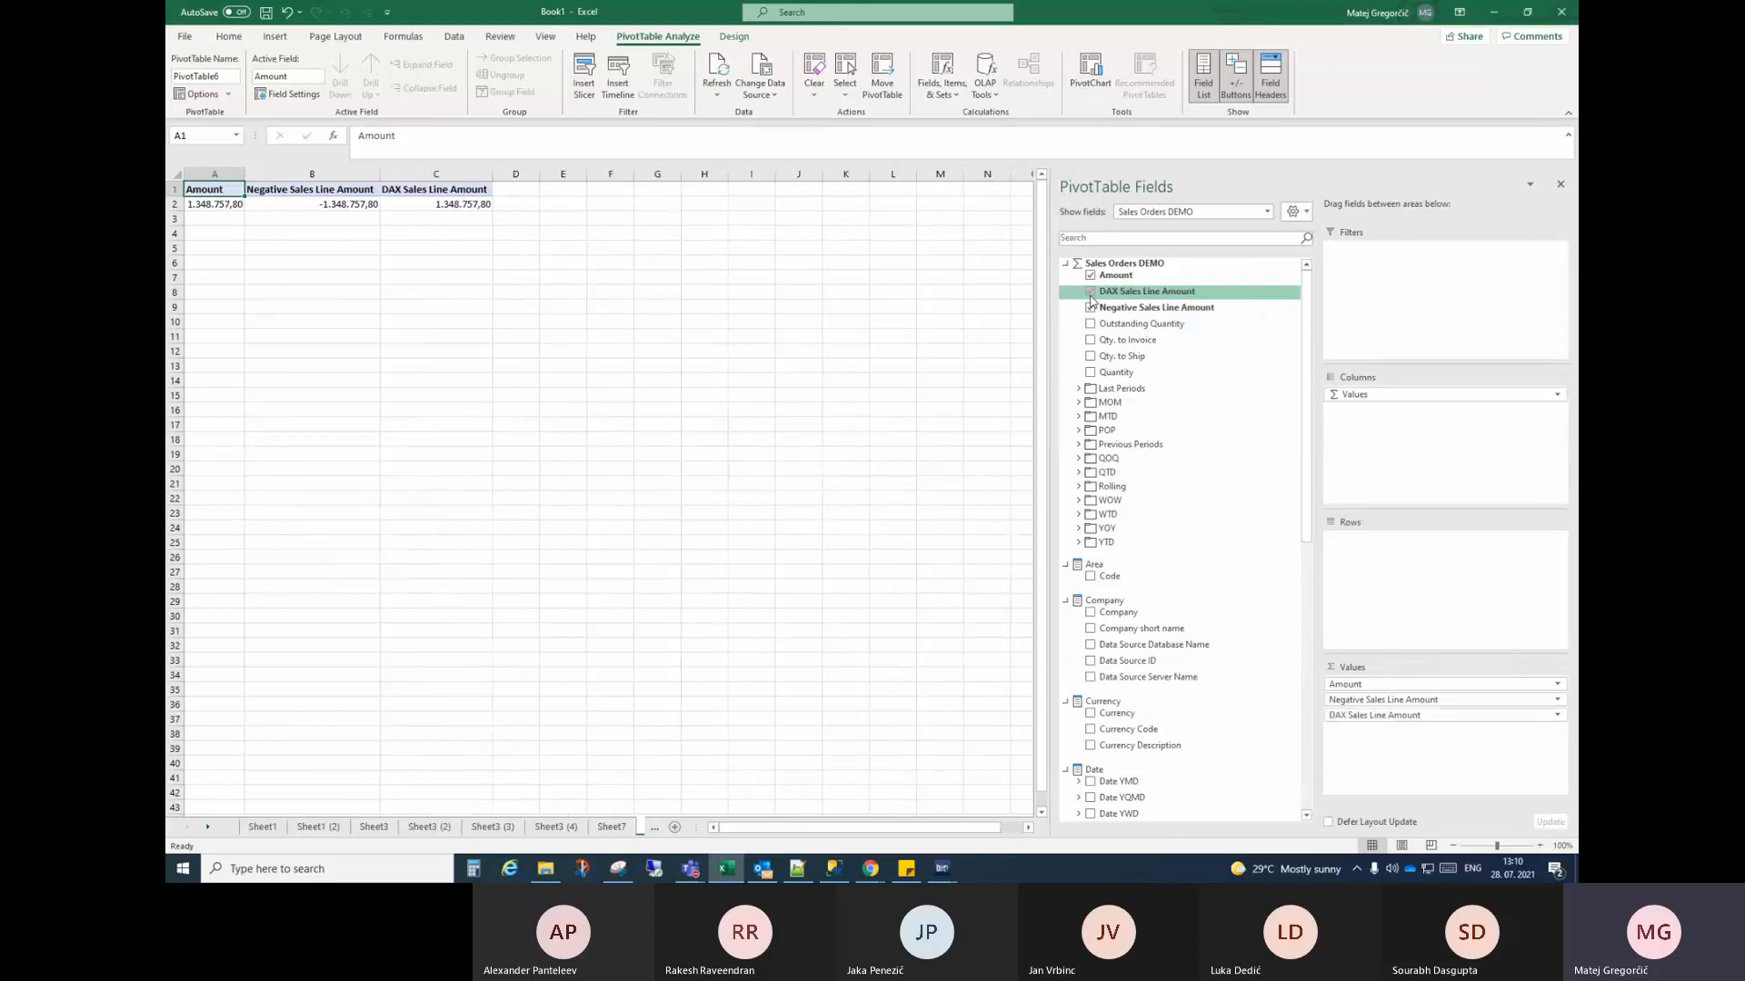
click(433, 207)
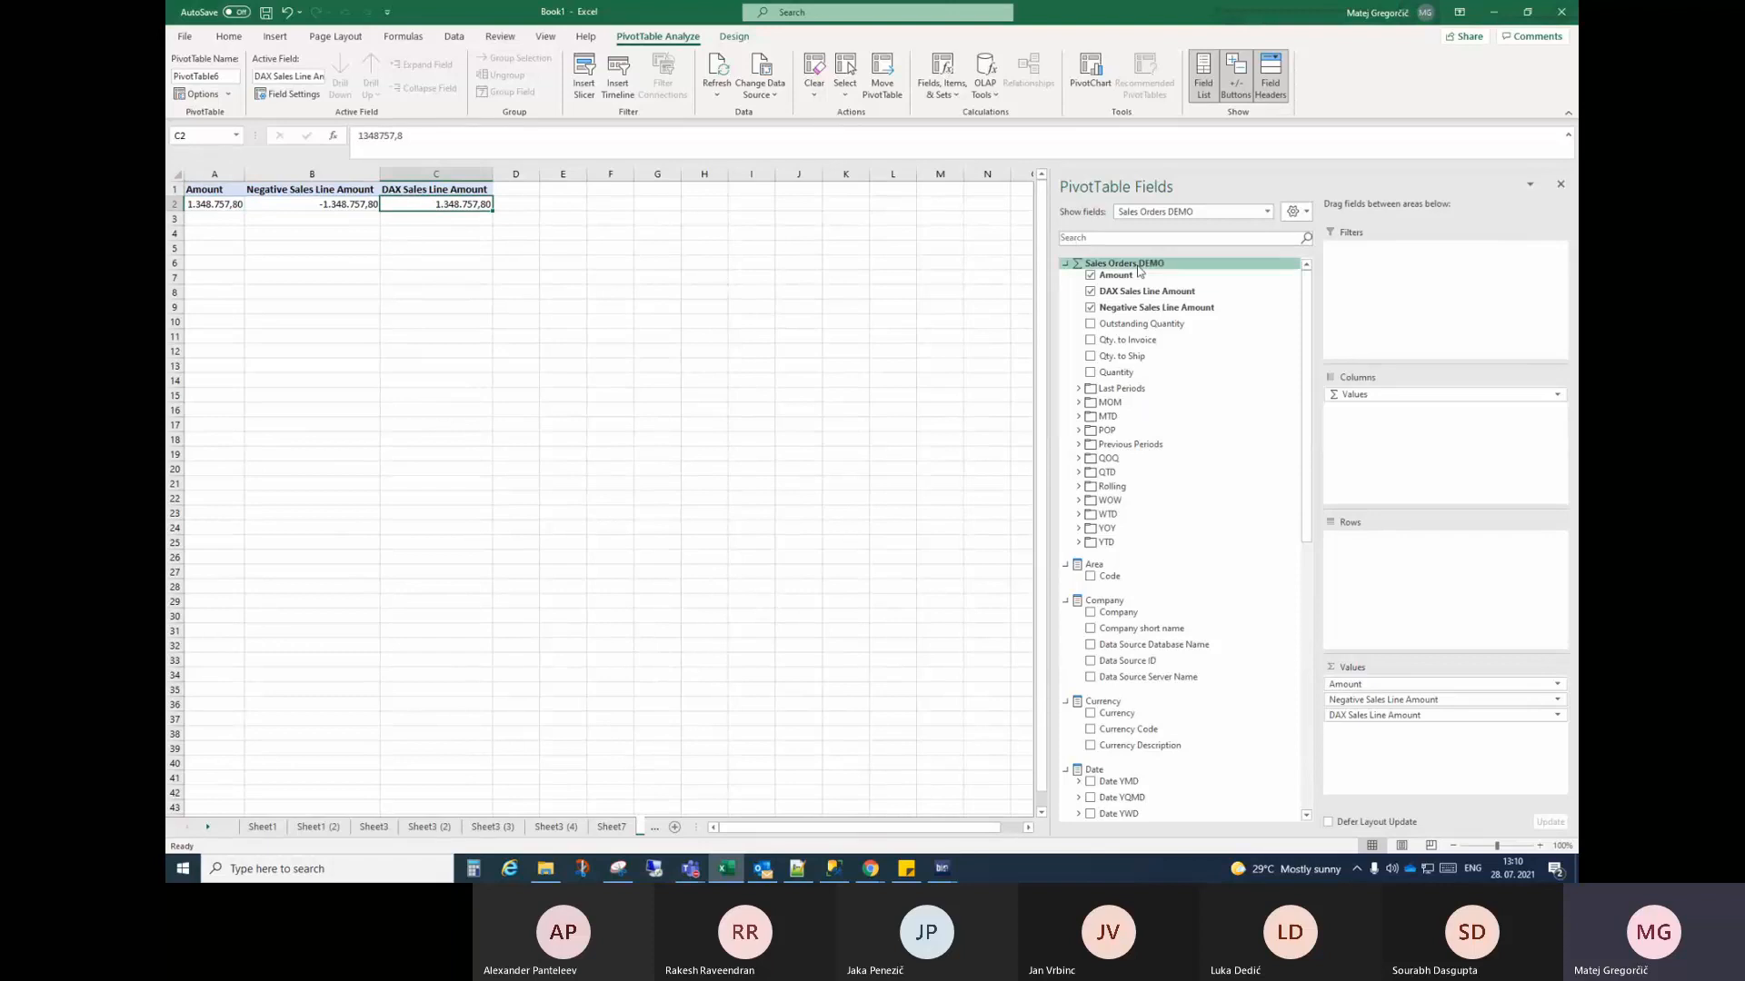
click(1090, 324)
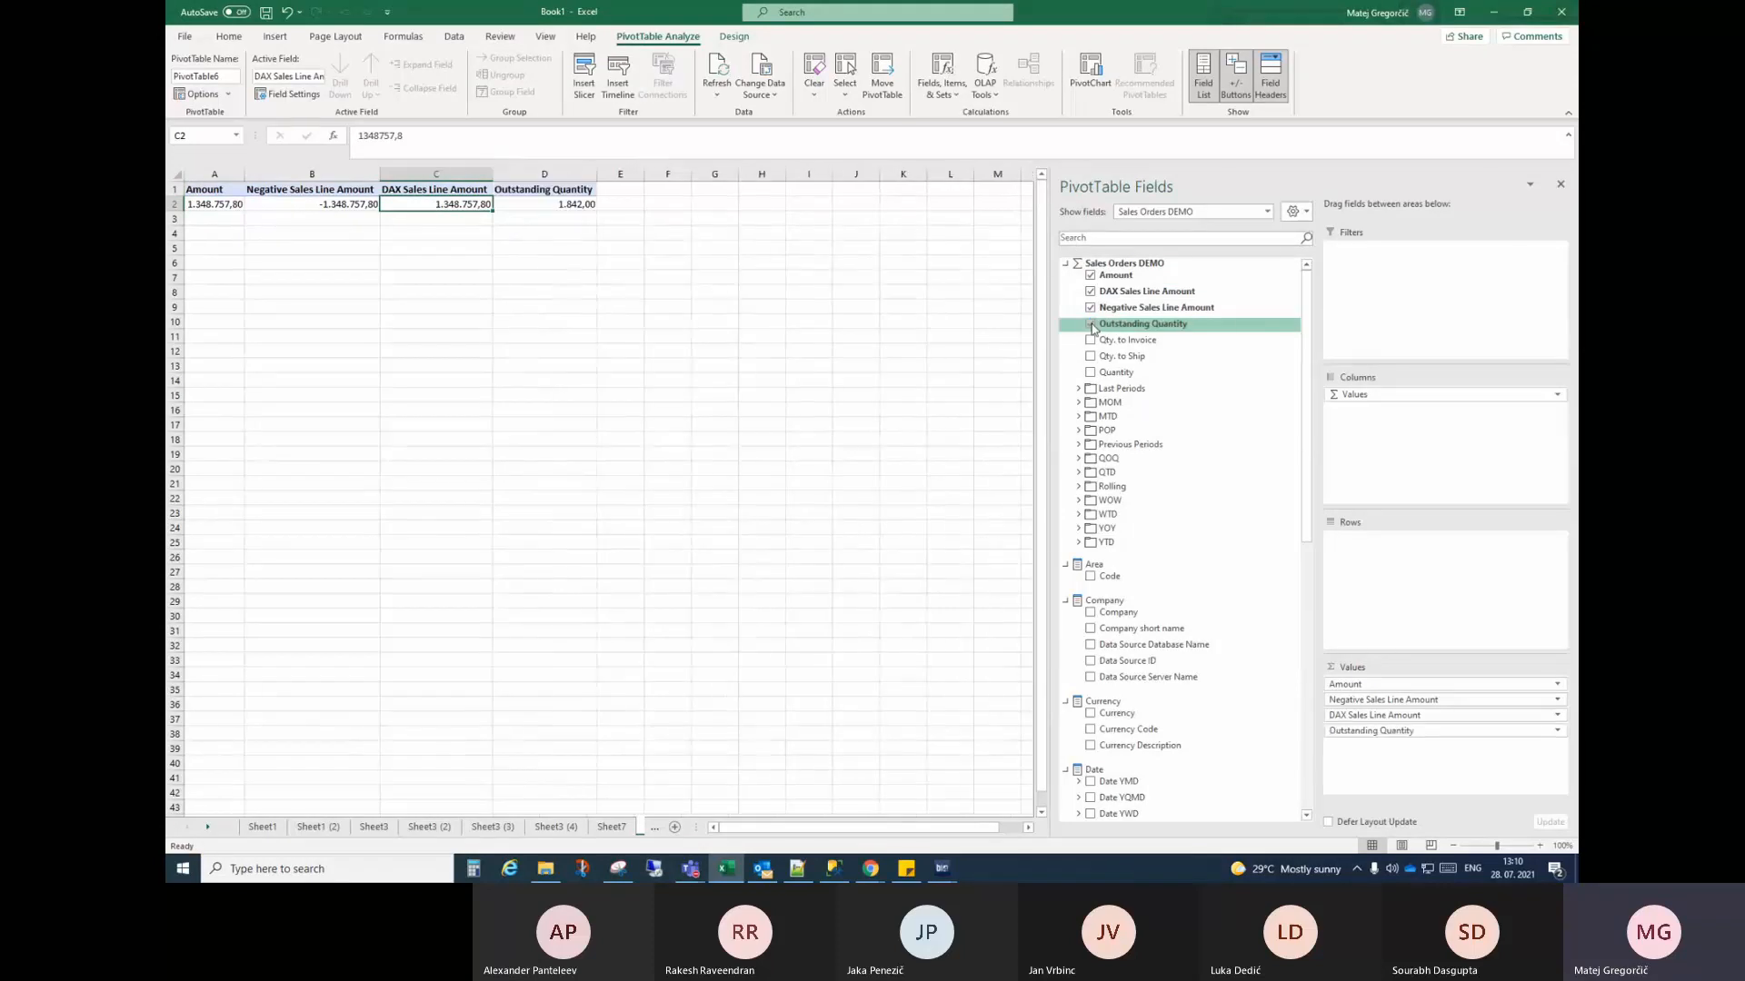
click(1090, 340)
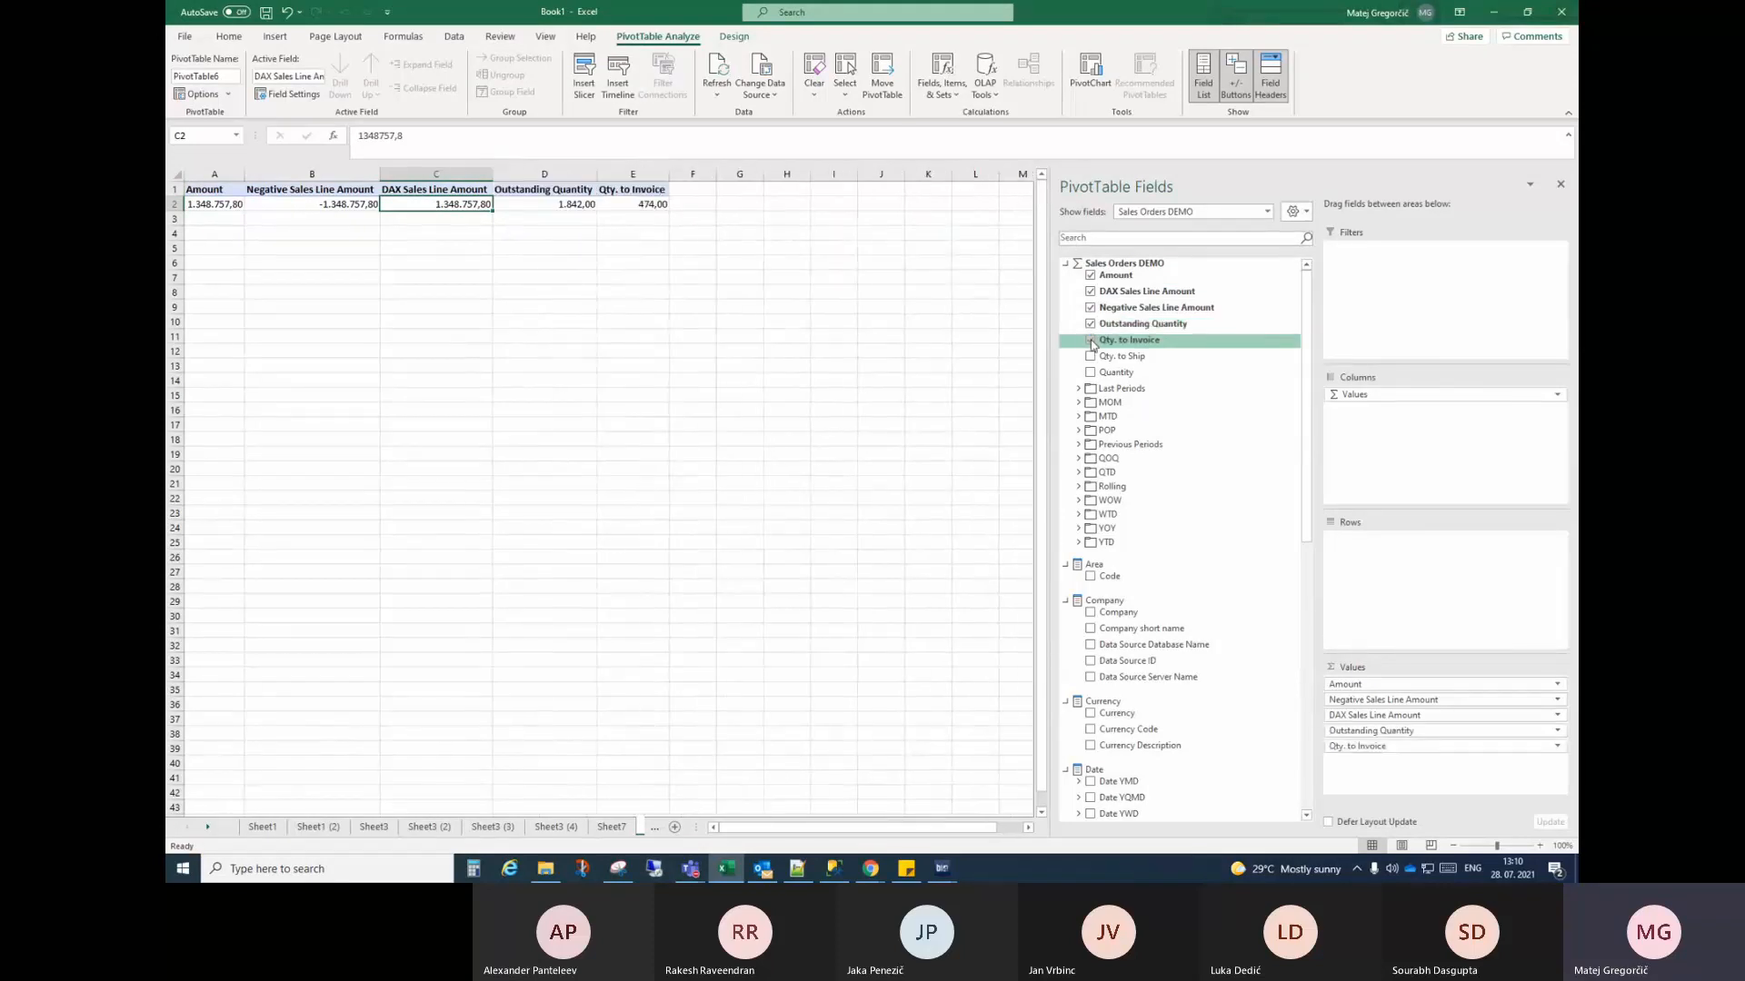
Step: Examine the extended Sales Line Amount measures in the Last Periods and MOM folders of the field list
click(1079, 389)
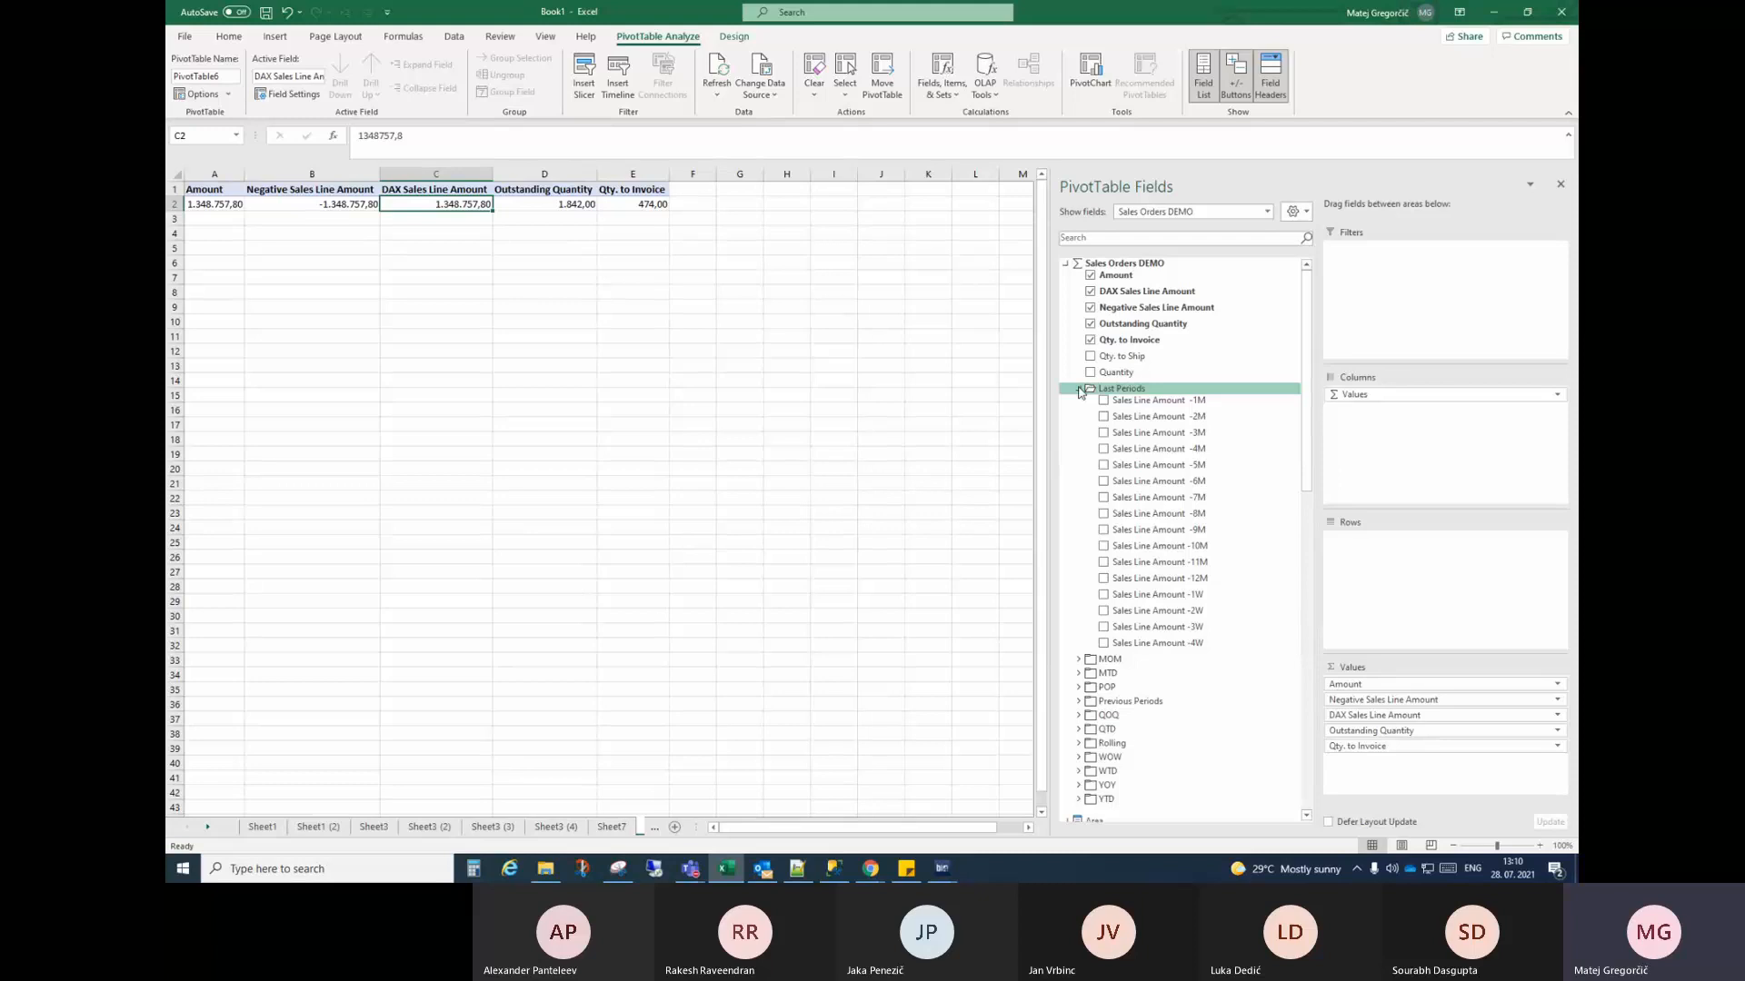
click(1078, 389)
click(1079, 403)
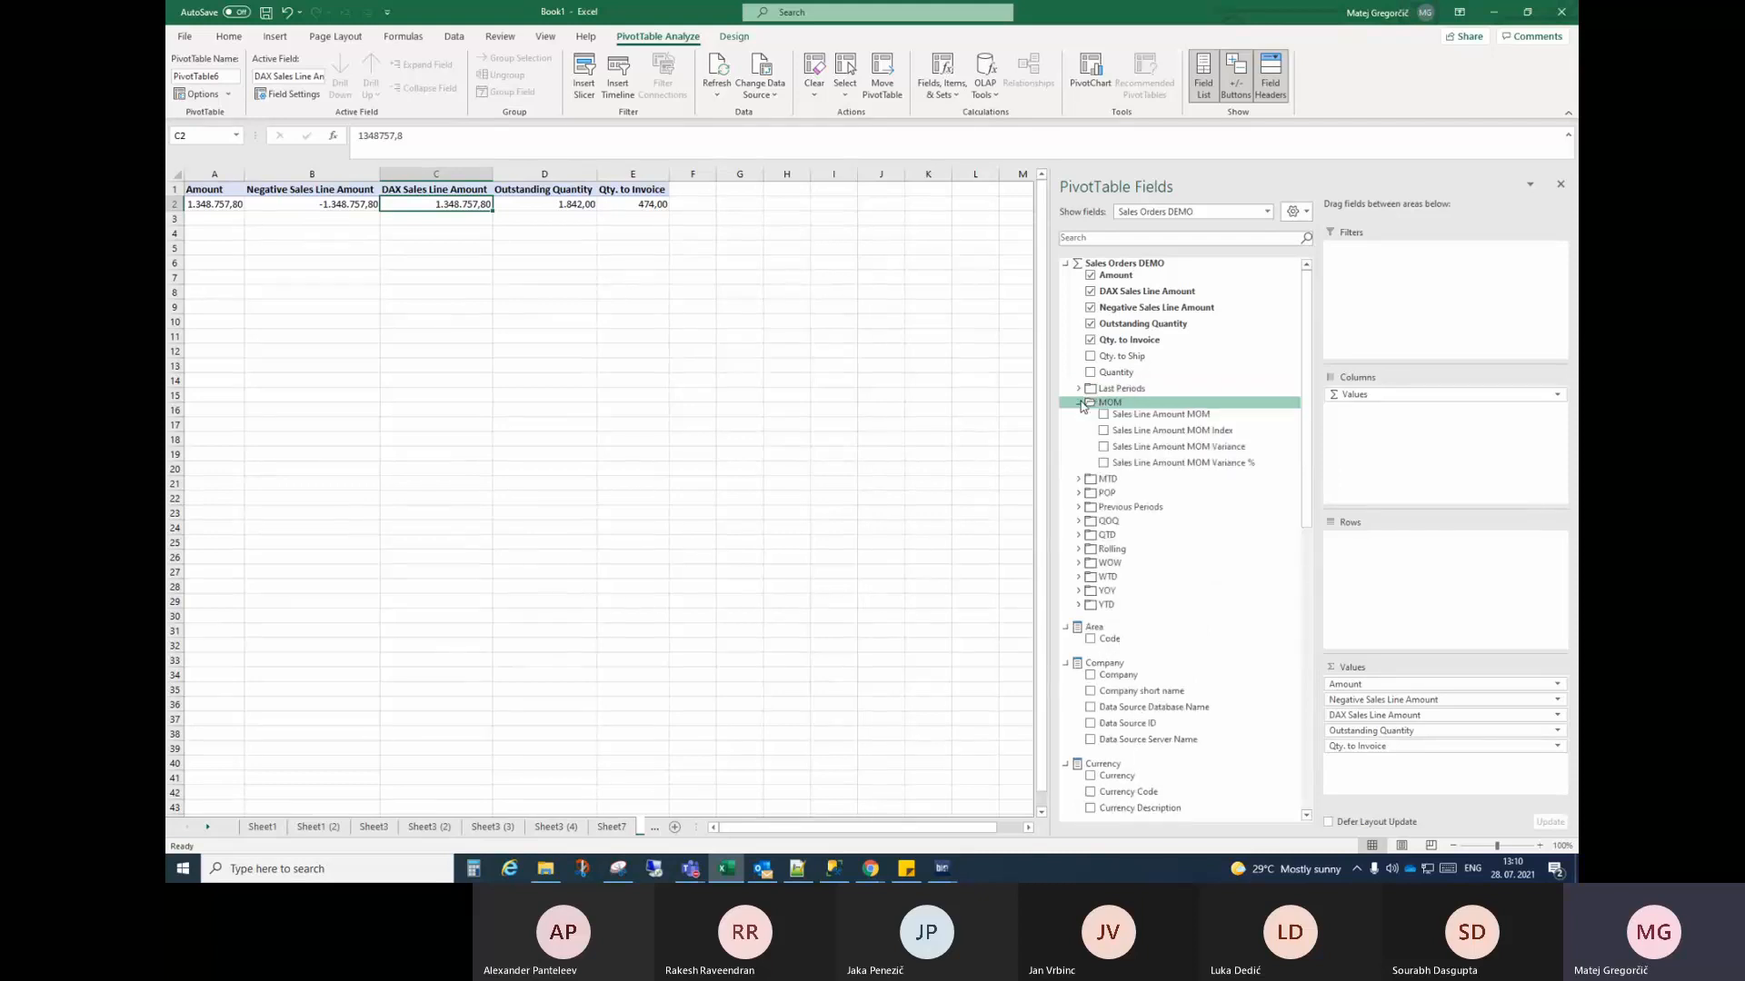
click(1080, 403)
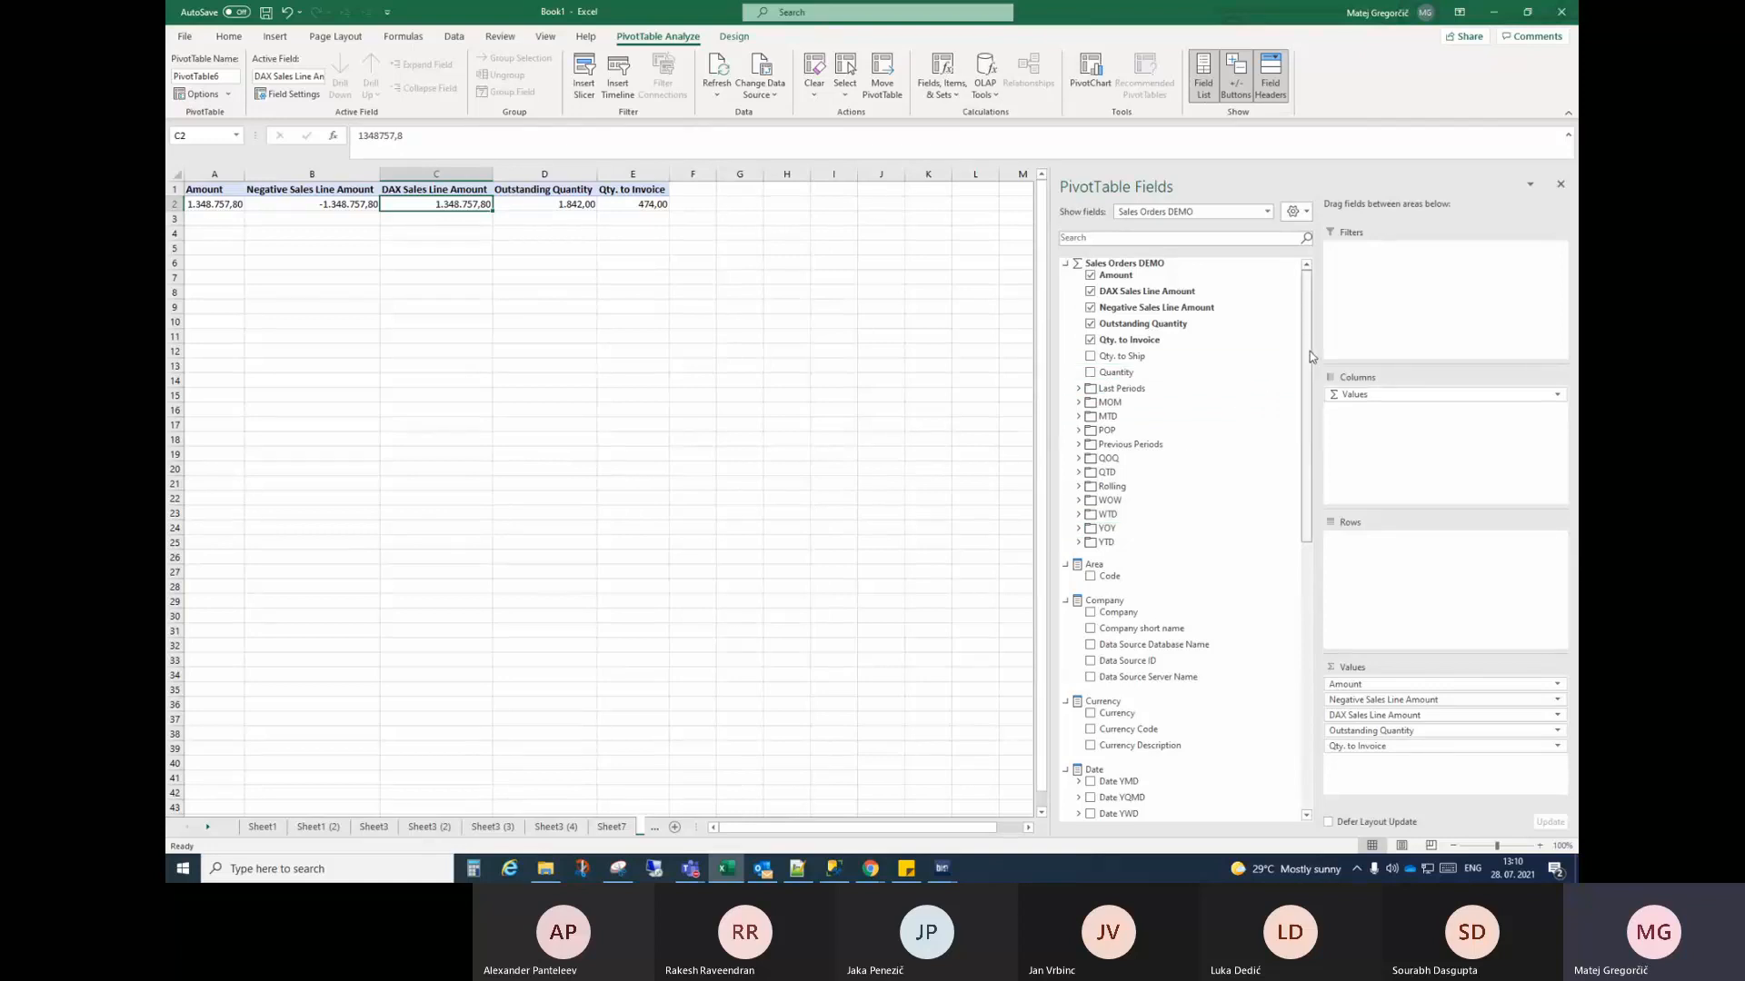
scroll(1182, 454, down, 1)
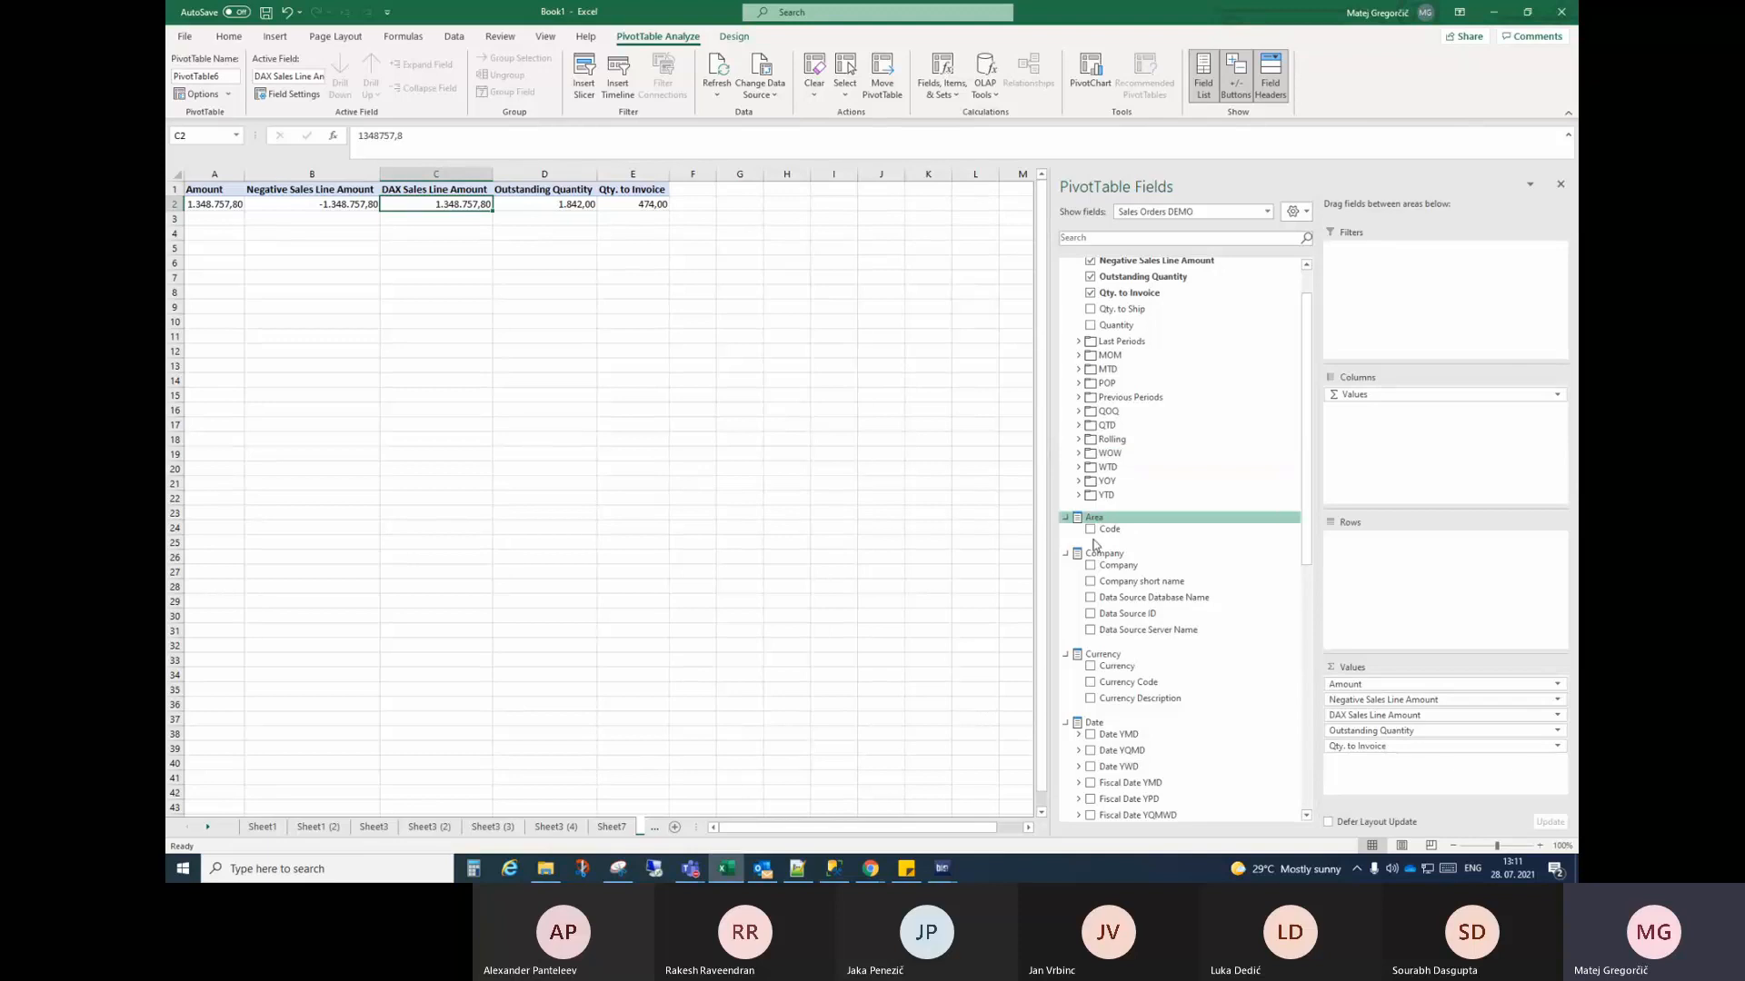
Step: Switch to BI4Dynamics, open the Sales Orders DEMO fact table for editing and review its selected dimensions, including Area and Date
click(943, 870)
click(916, 809)
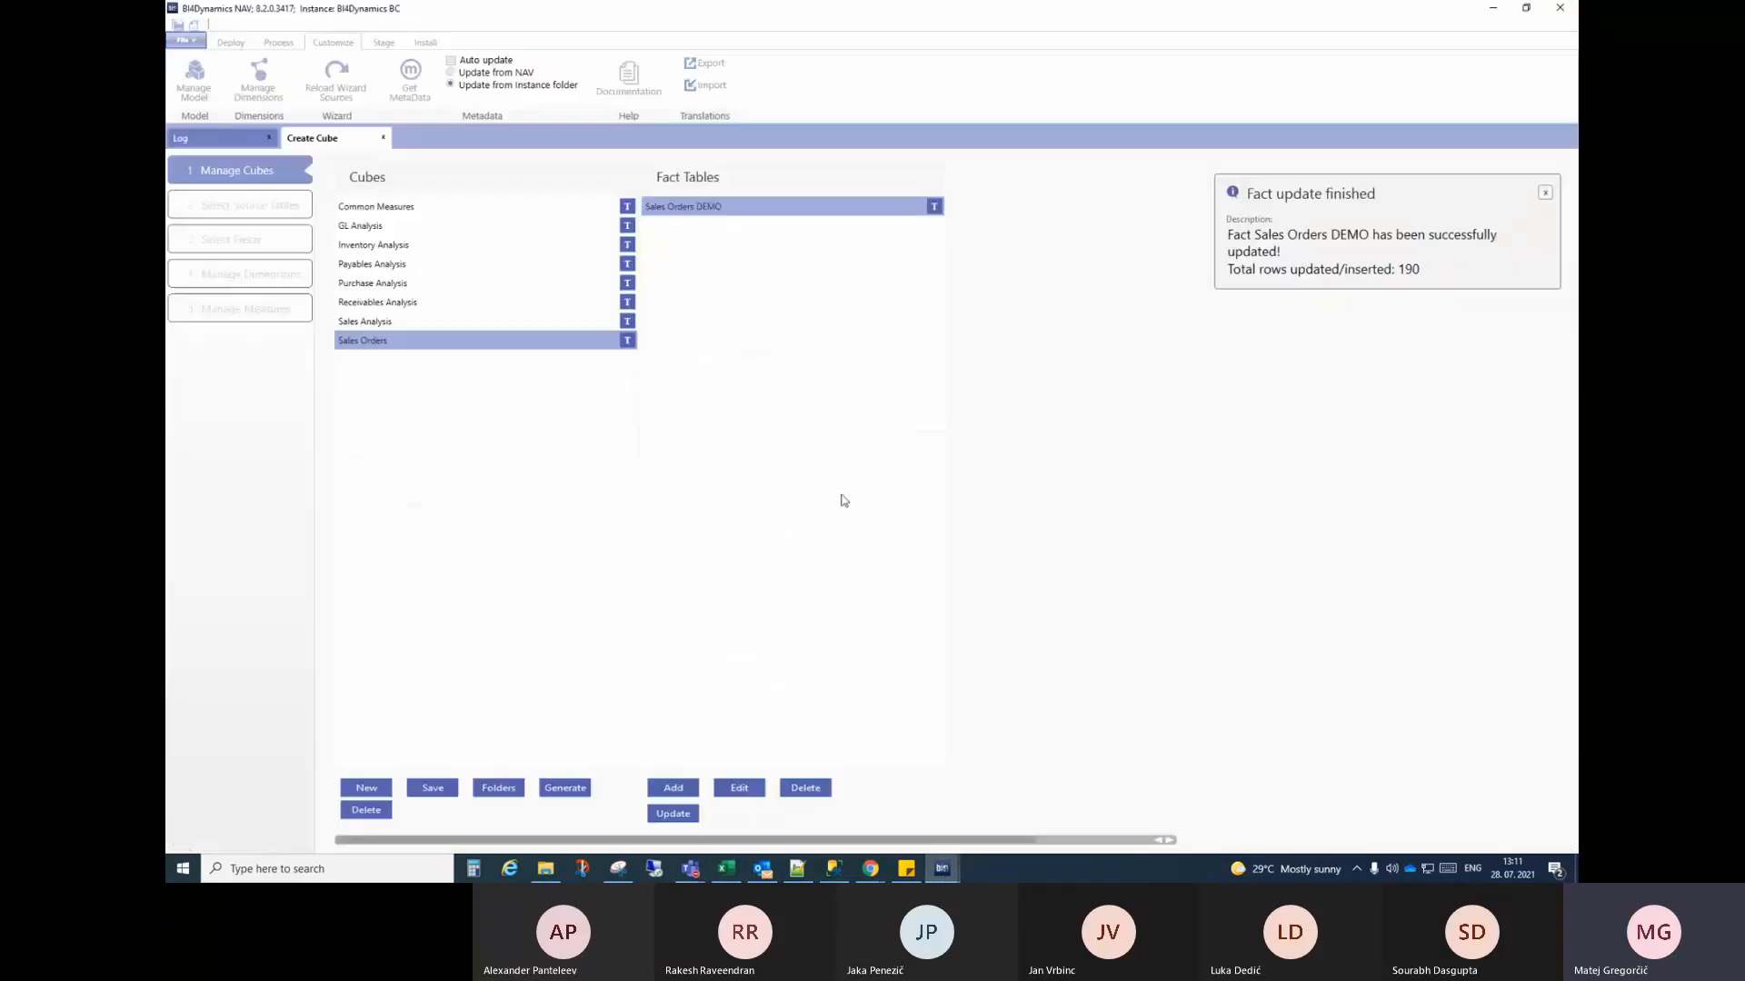
click(739, 788)
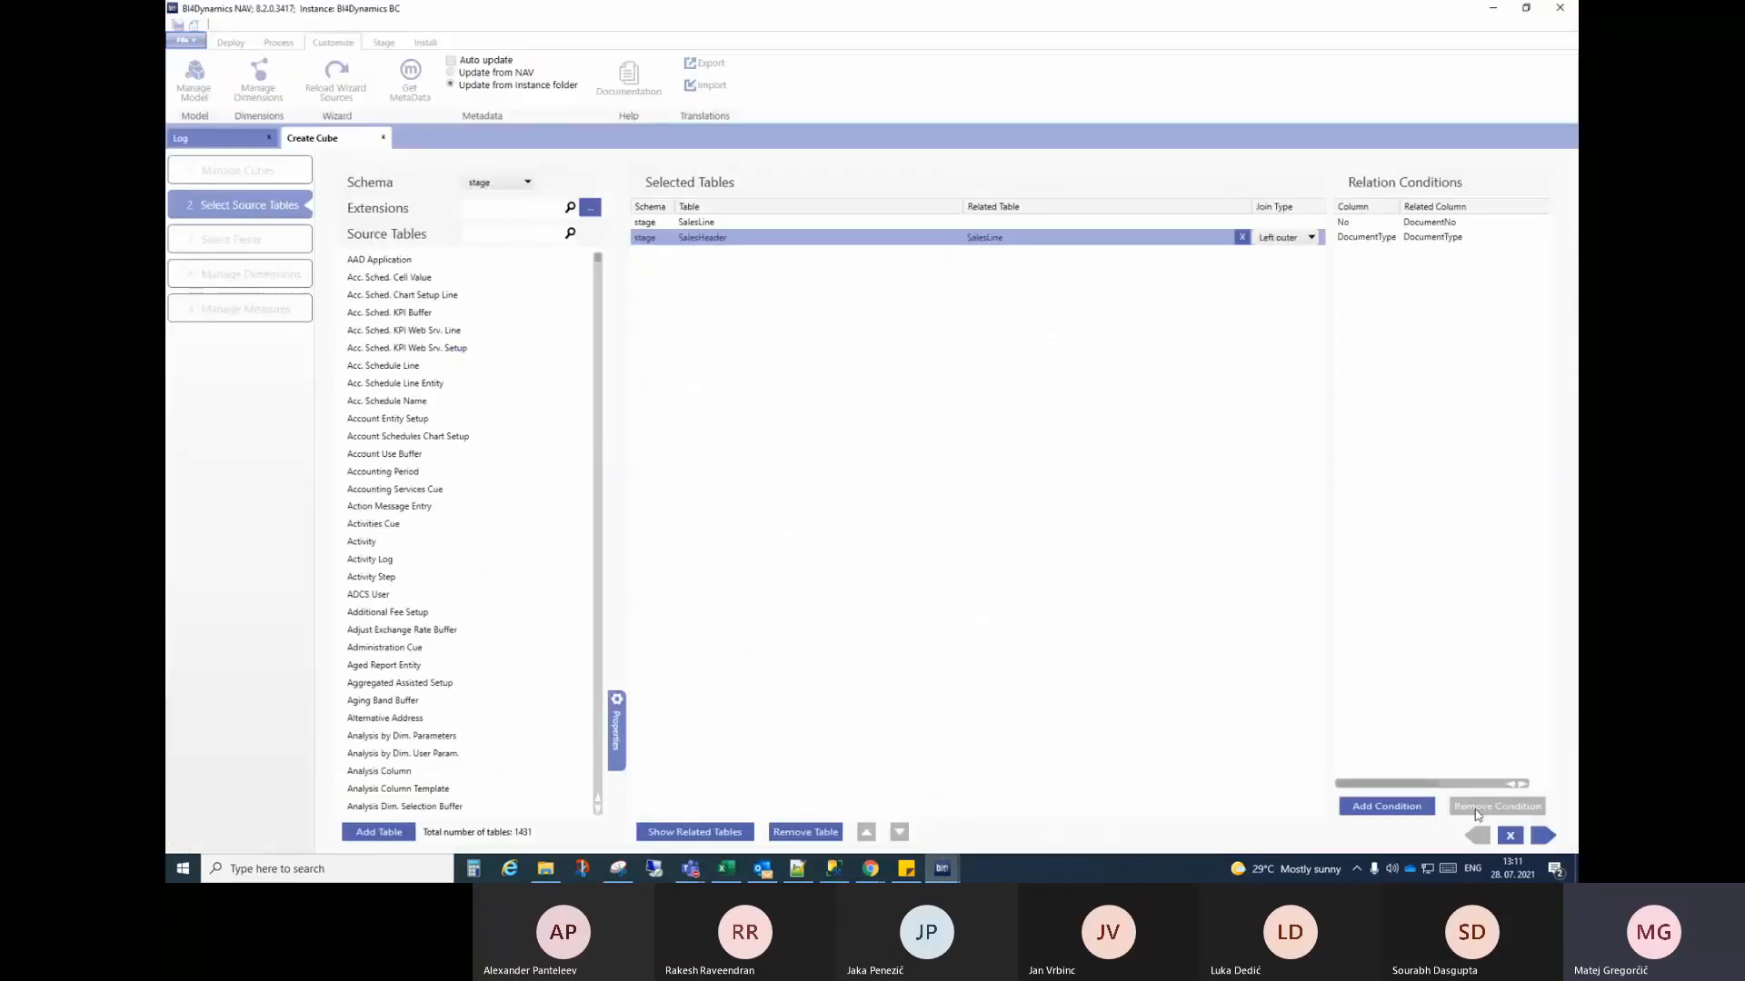
click(1542, 836)
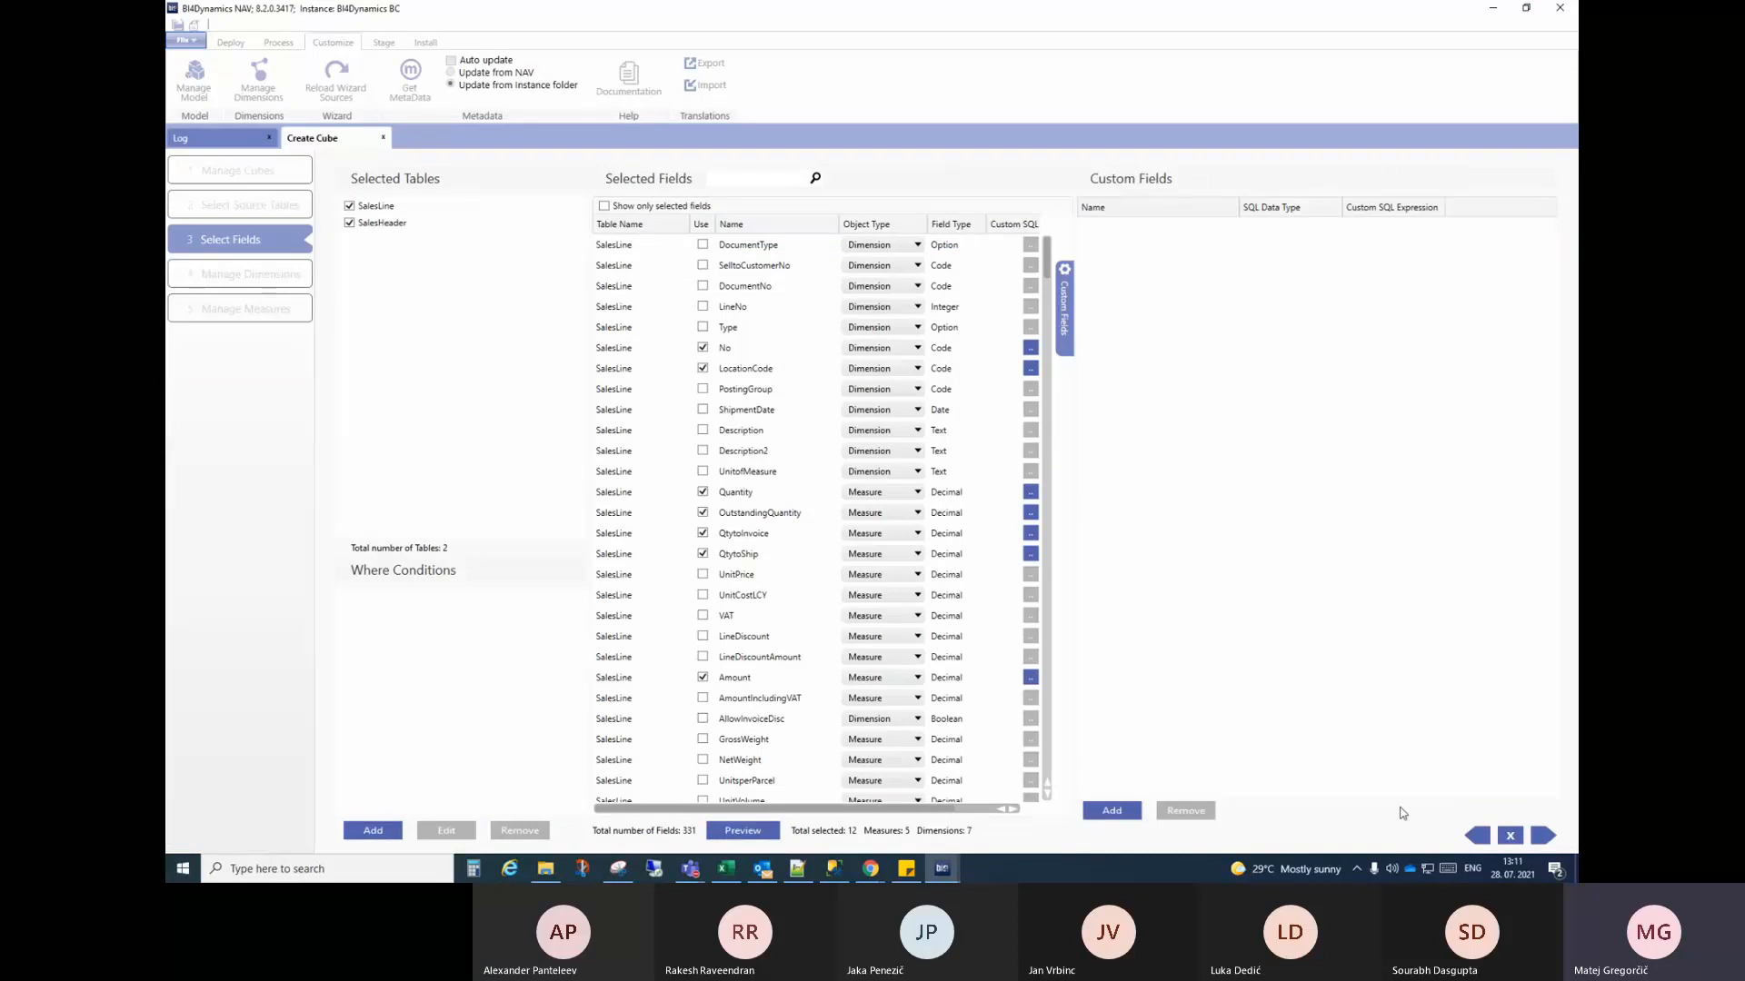
click(1542, 836)
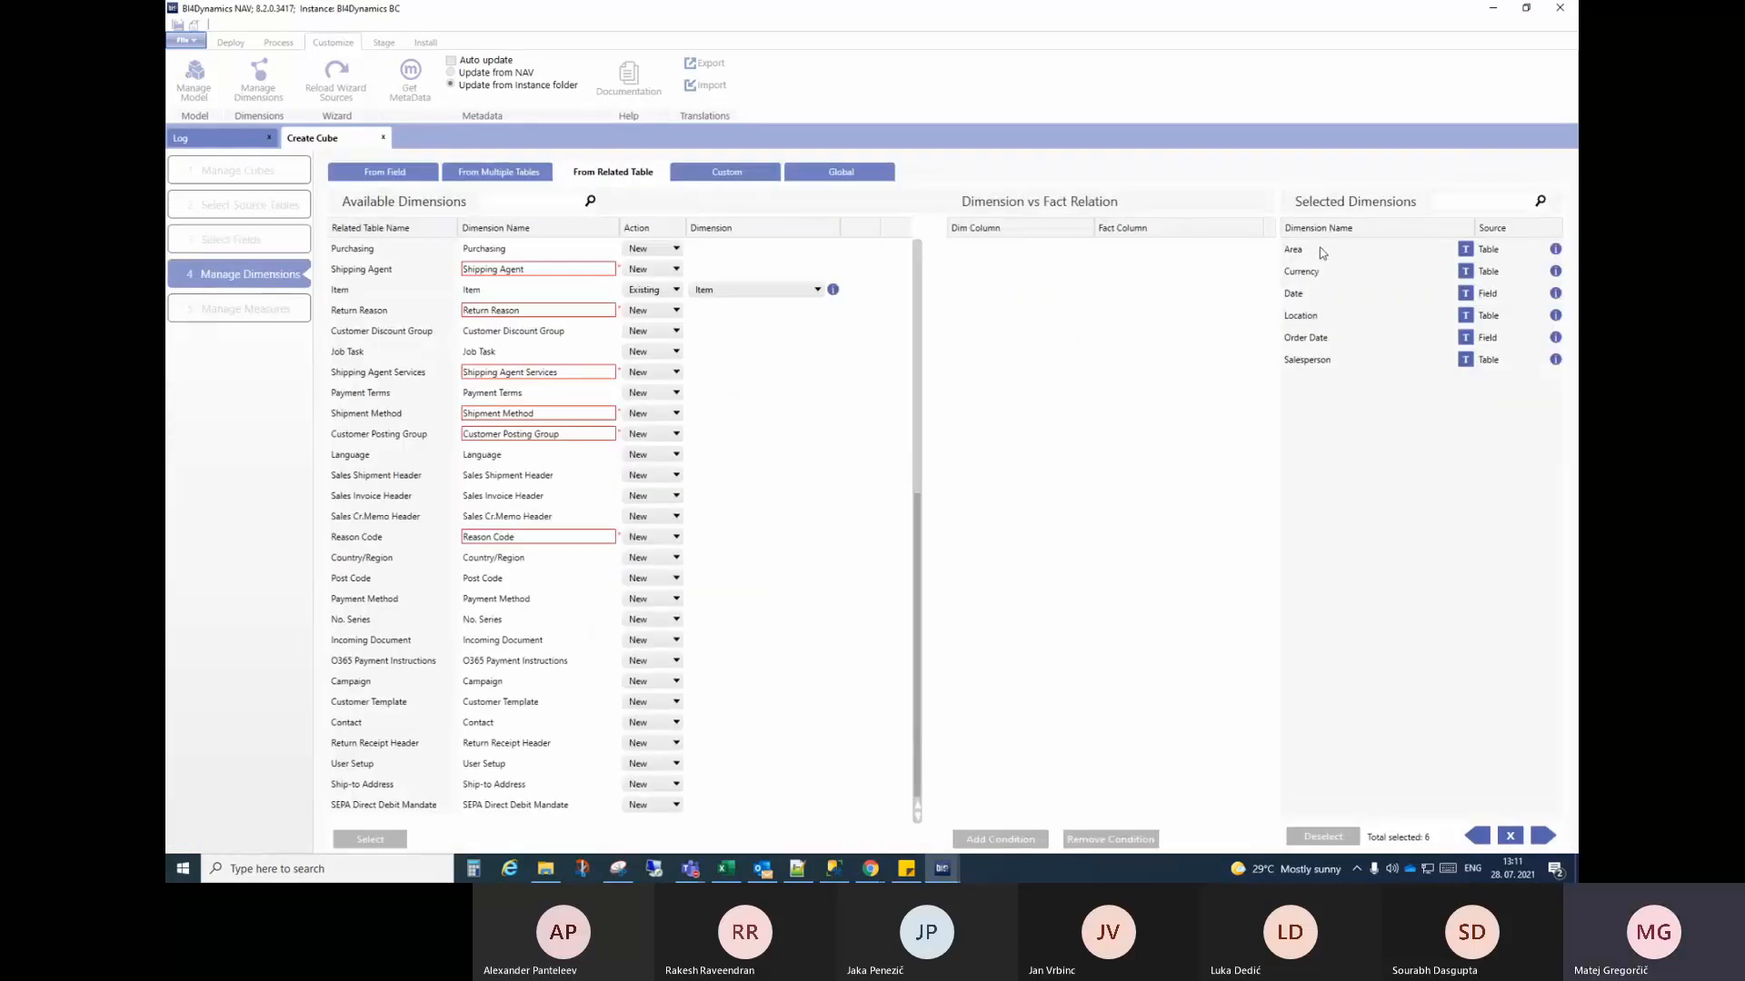
click(1322, 251)
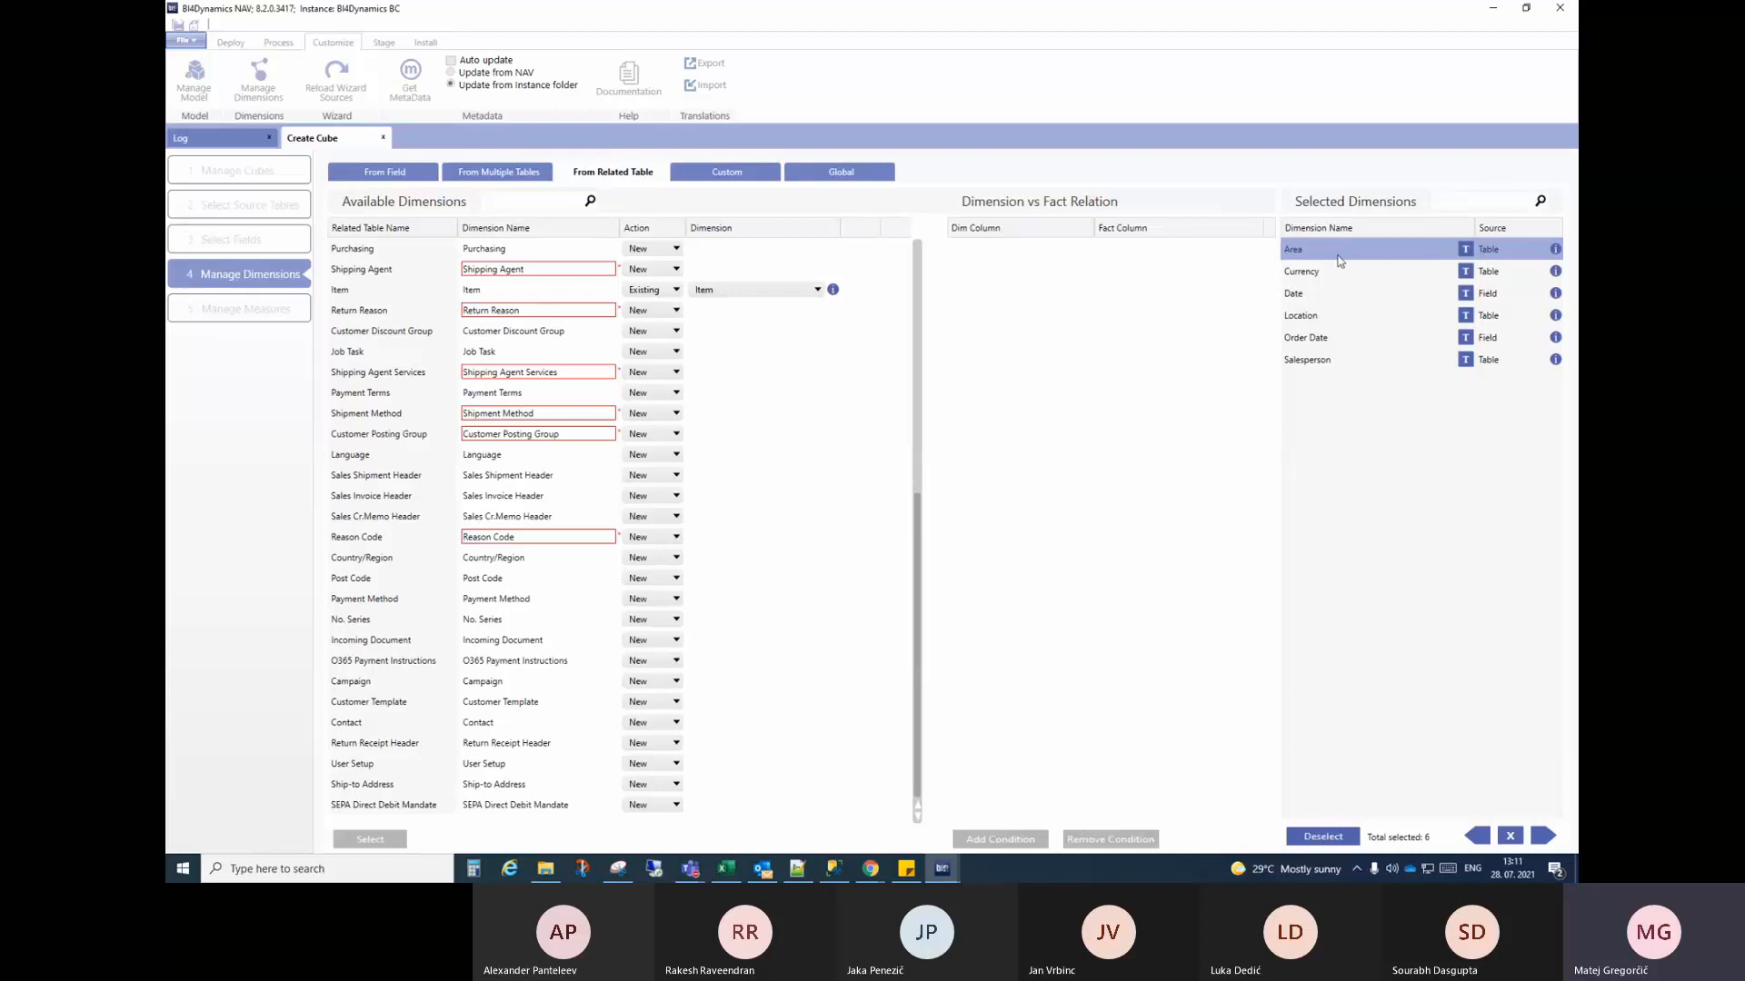
click(1333, 295)
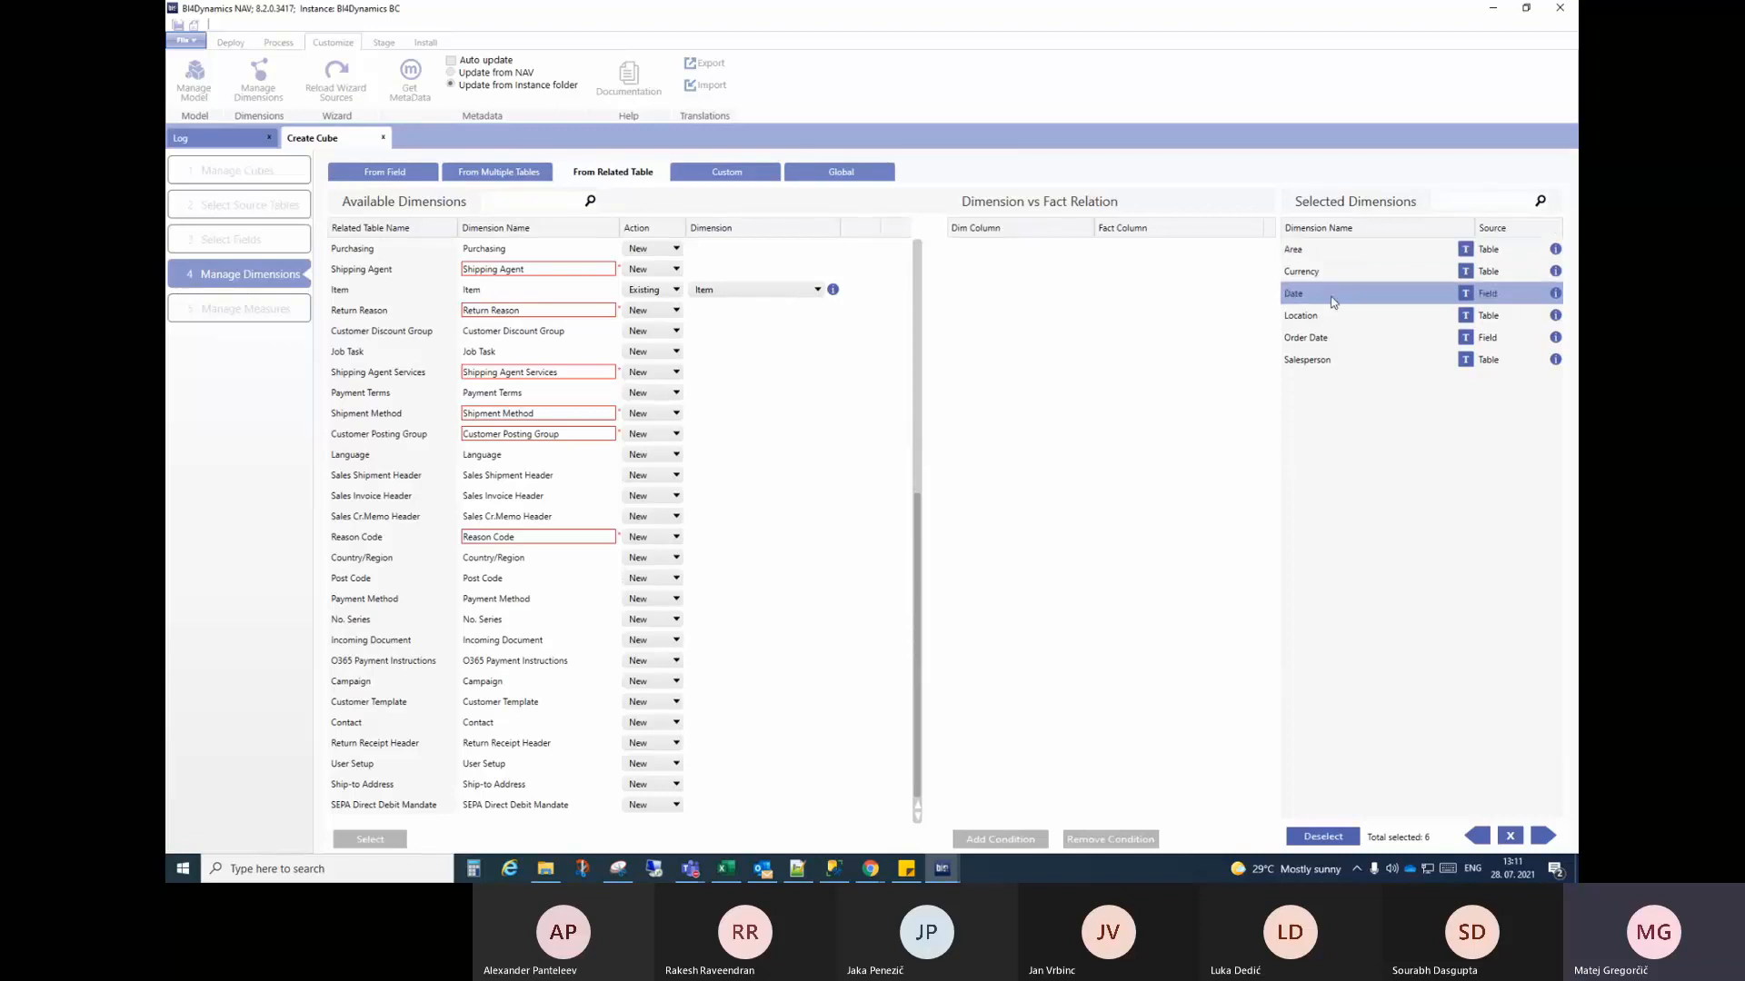
click(1303, 249)
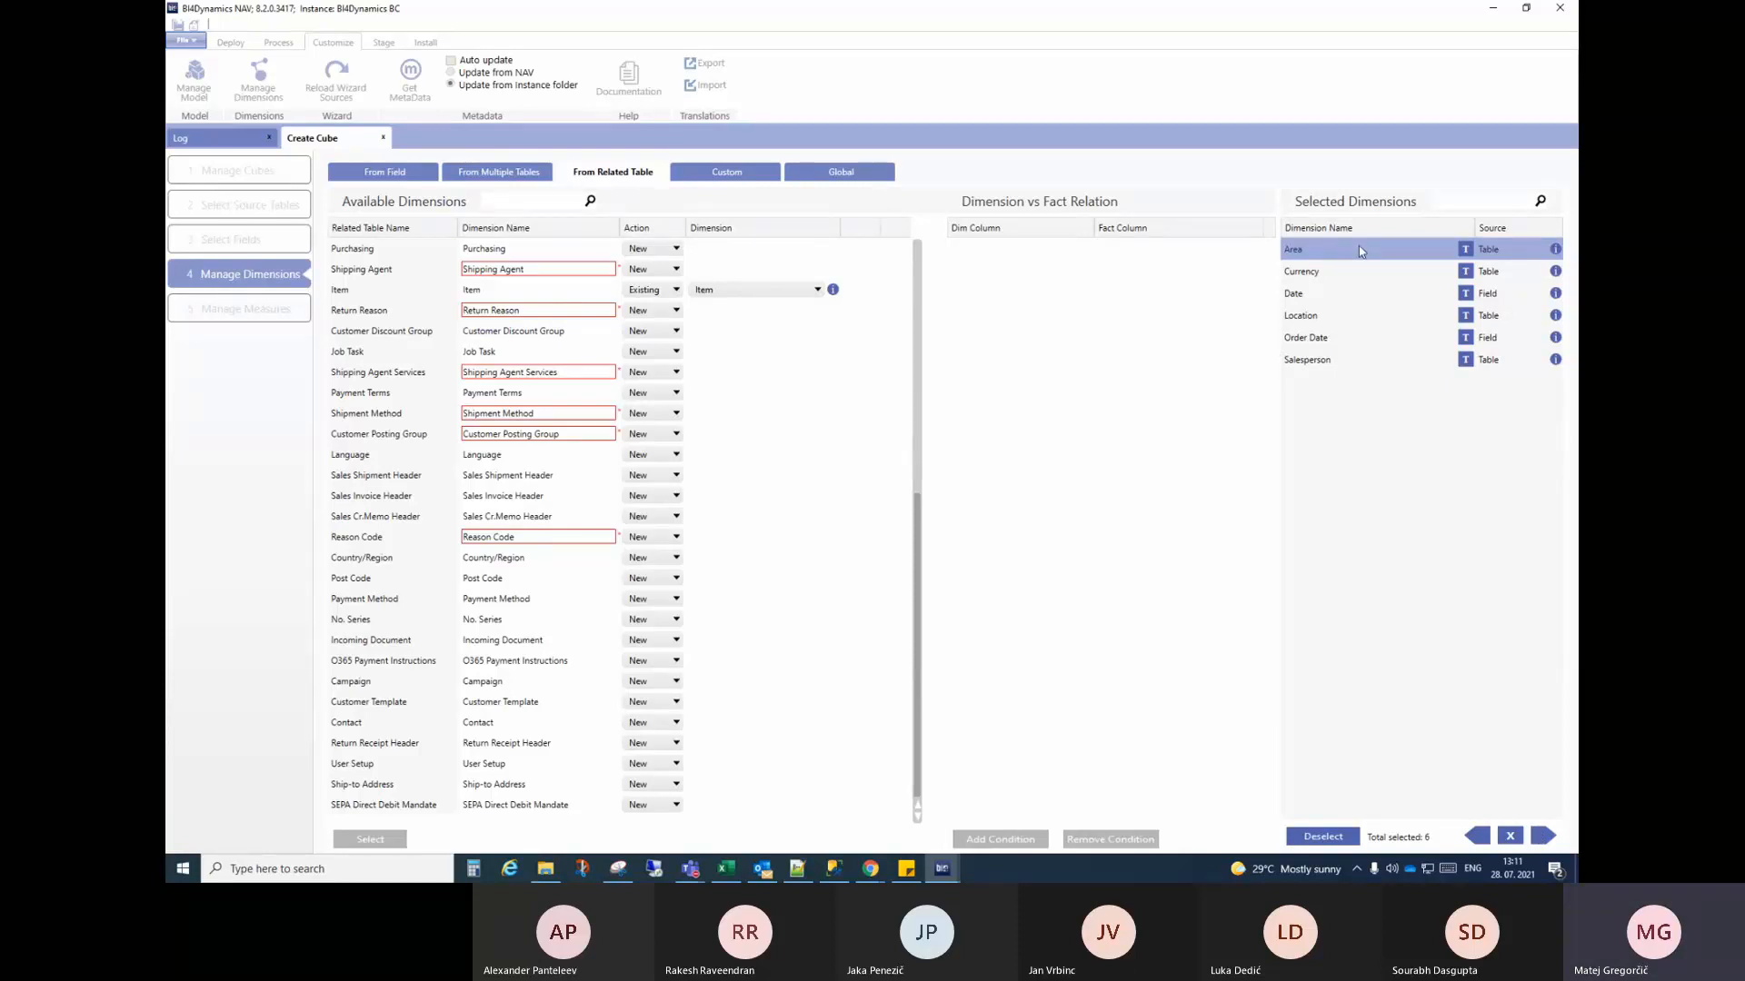
Step: Switch back to Excel and try the Area dimension's Code field as PivotTable rows
click(726, 868)
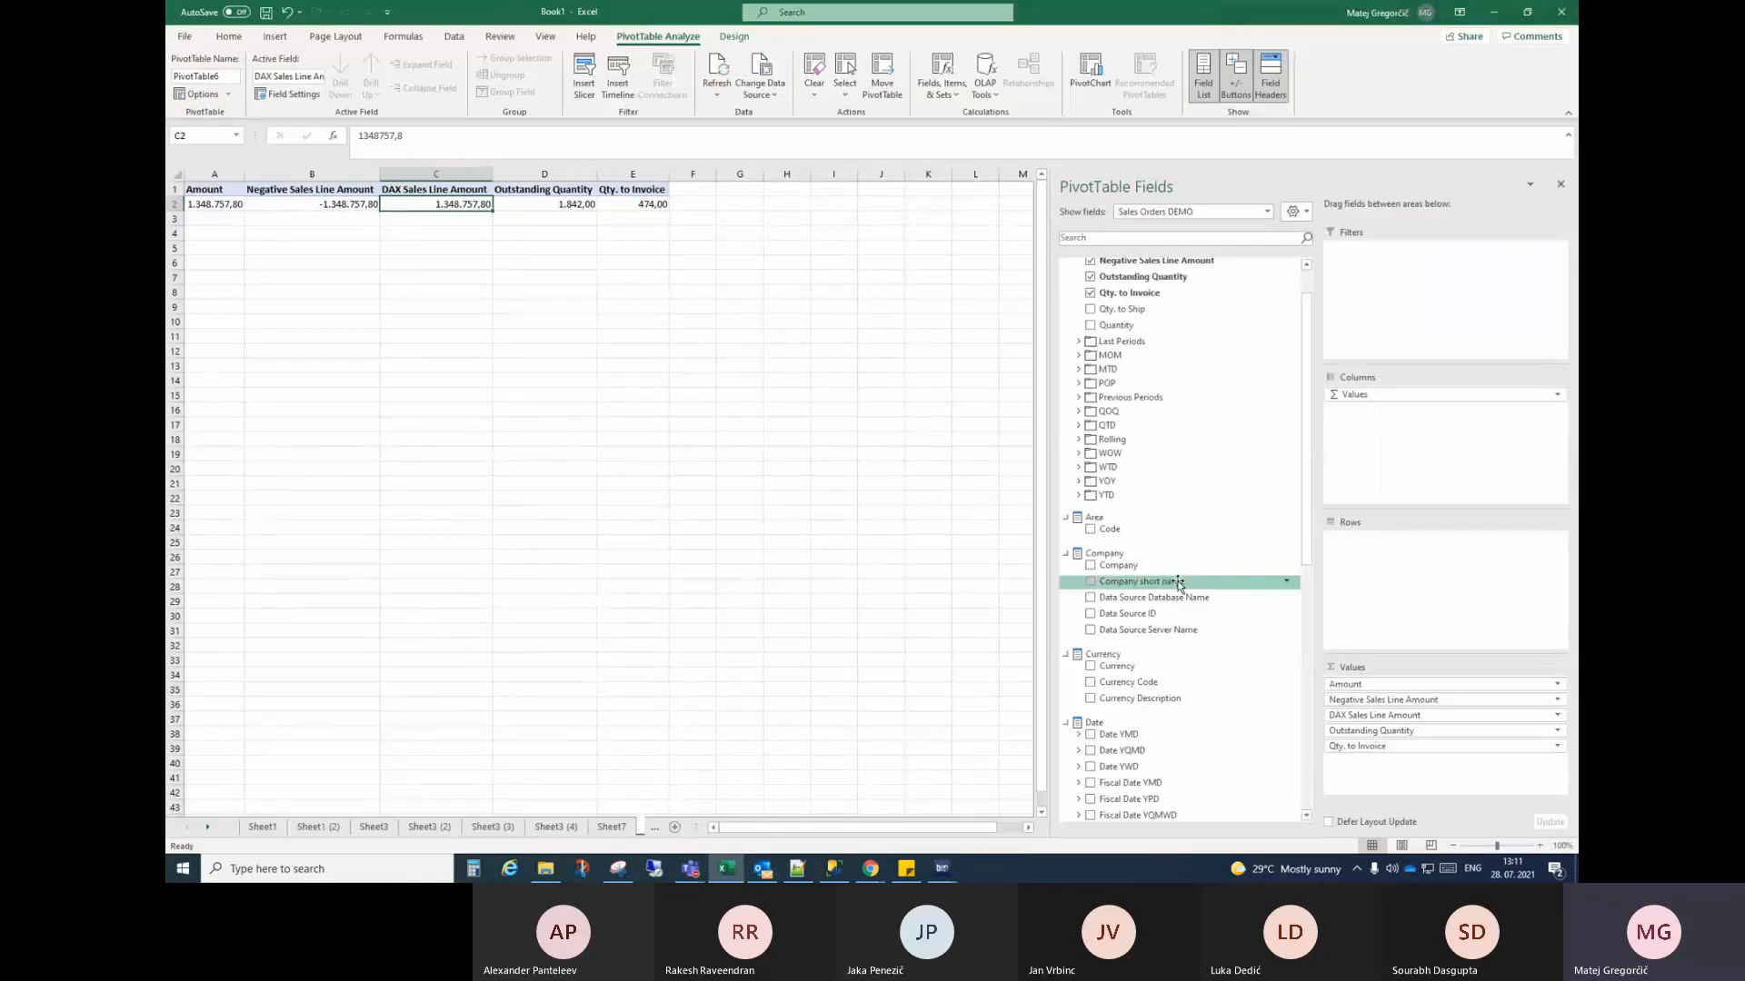
click(1090, 530)
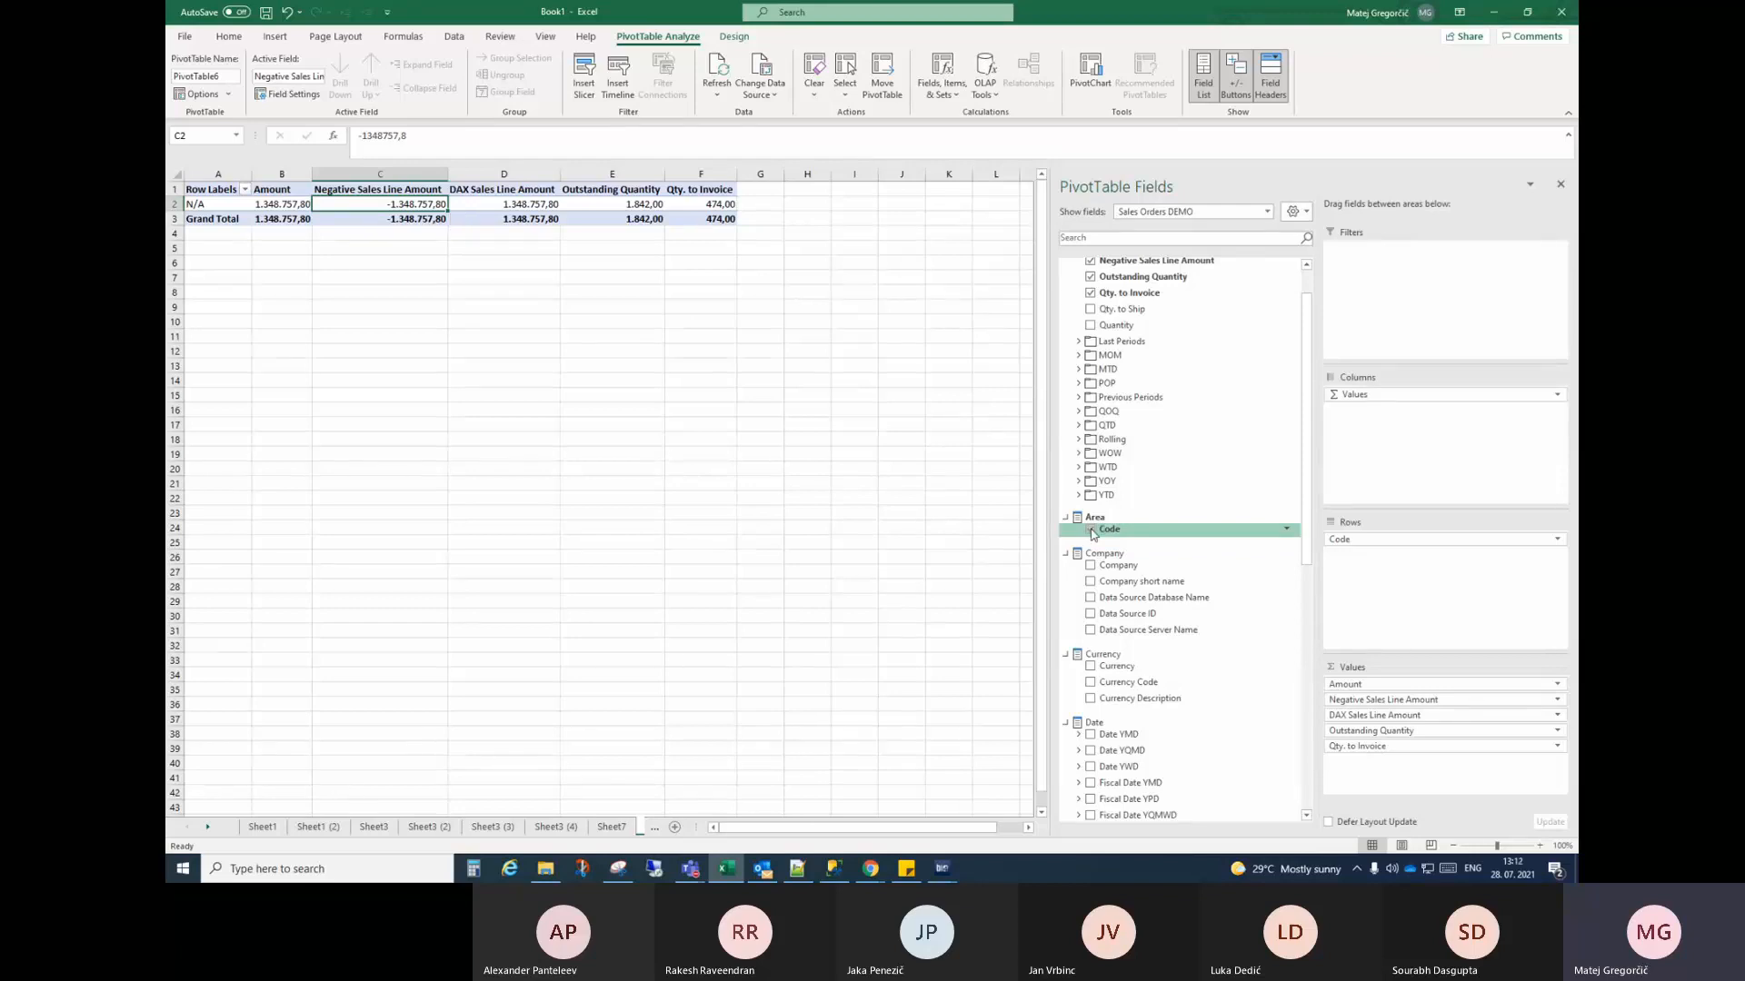
click(1091, 531)
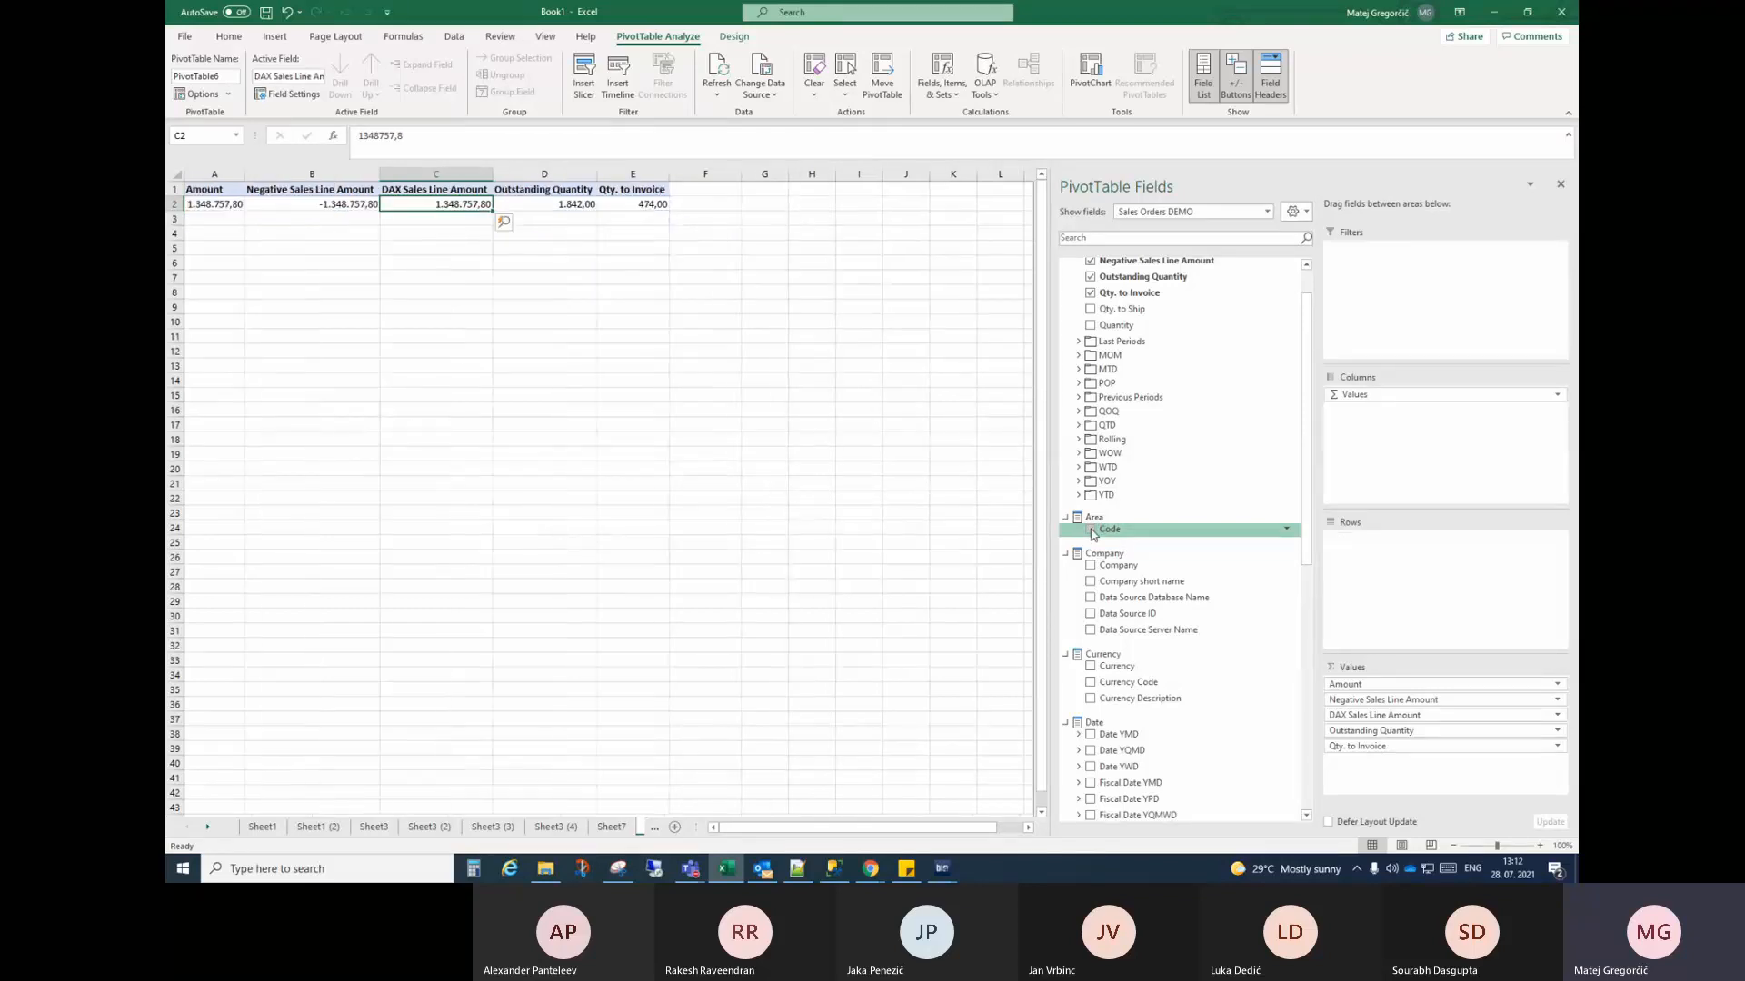
Step: Examine the Company, Currency, Date, Location, Order Date and Salesperson dimensions in the PivotTable field list
scroll(1173, 492, down, 1)
scroll(1172, 492, down, 6)
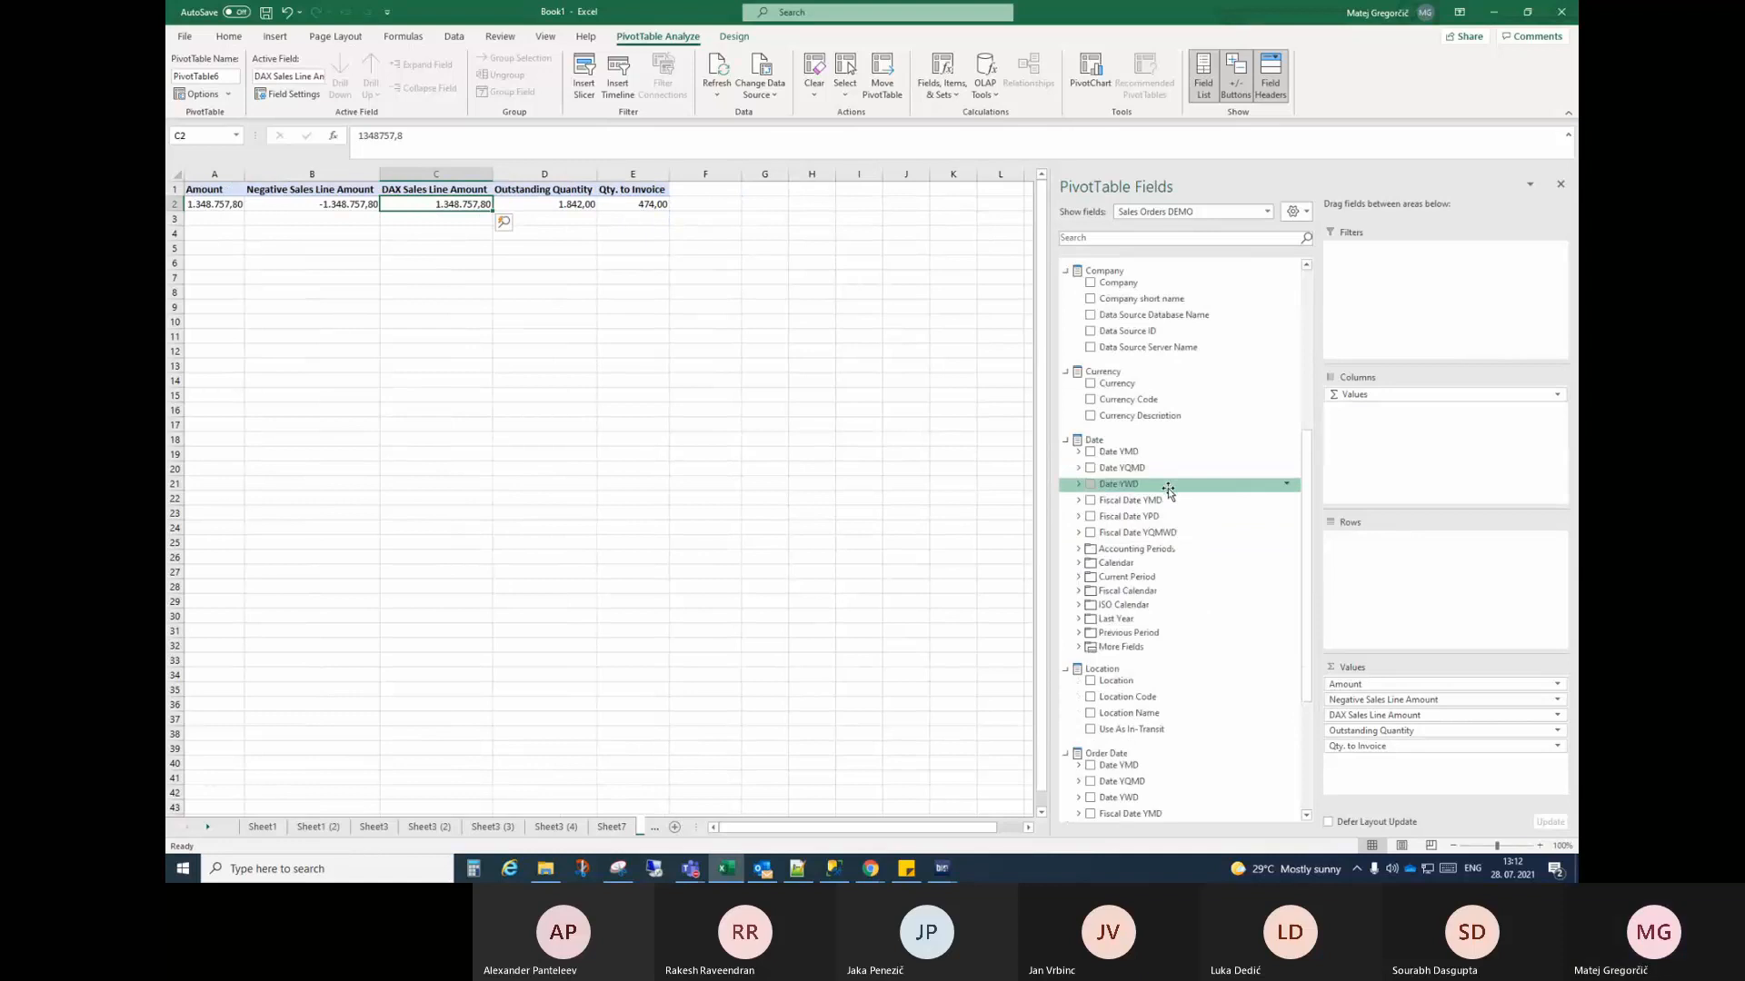
scroll(1186, 509, down, 3)
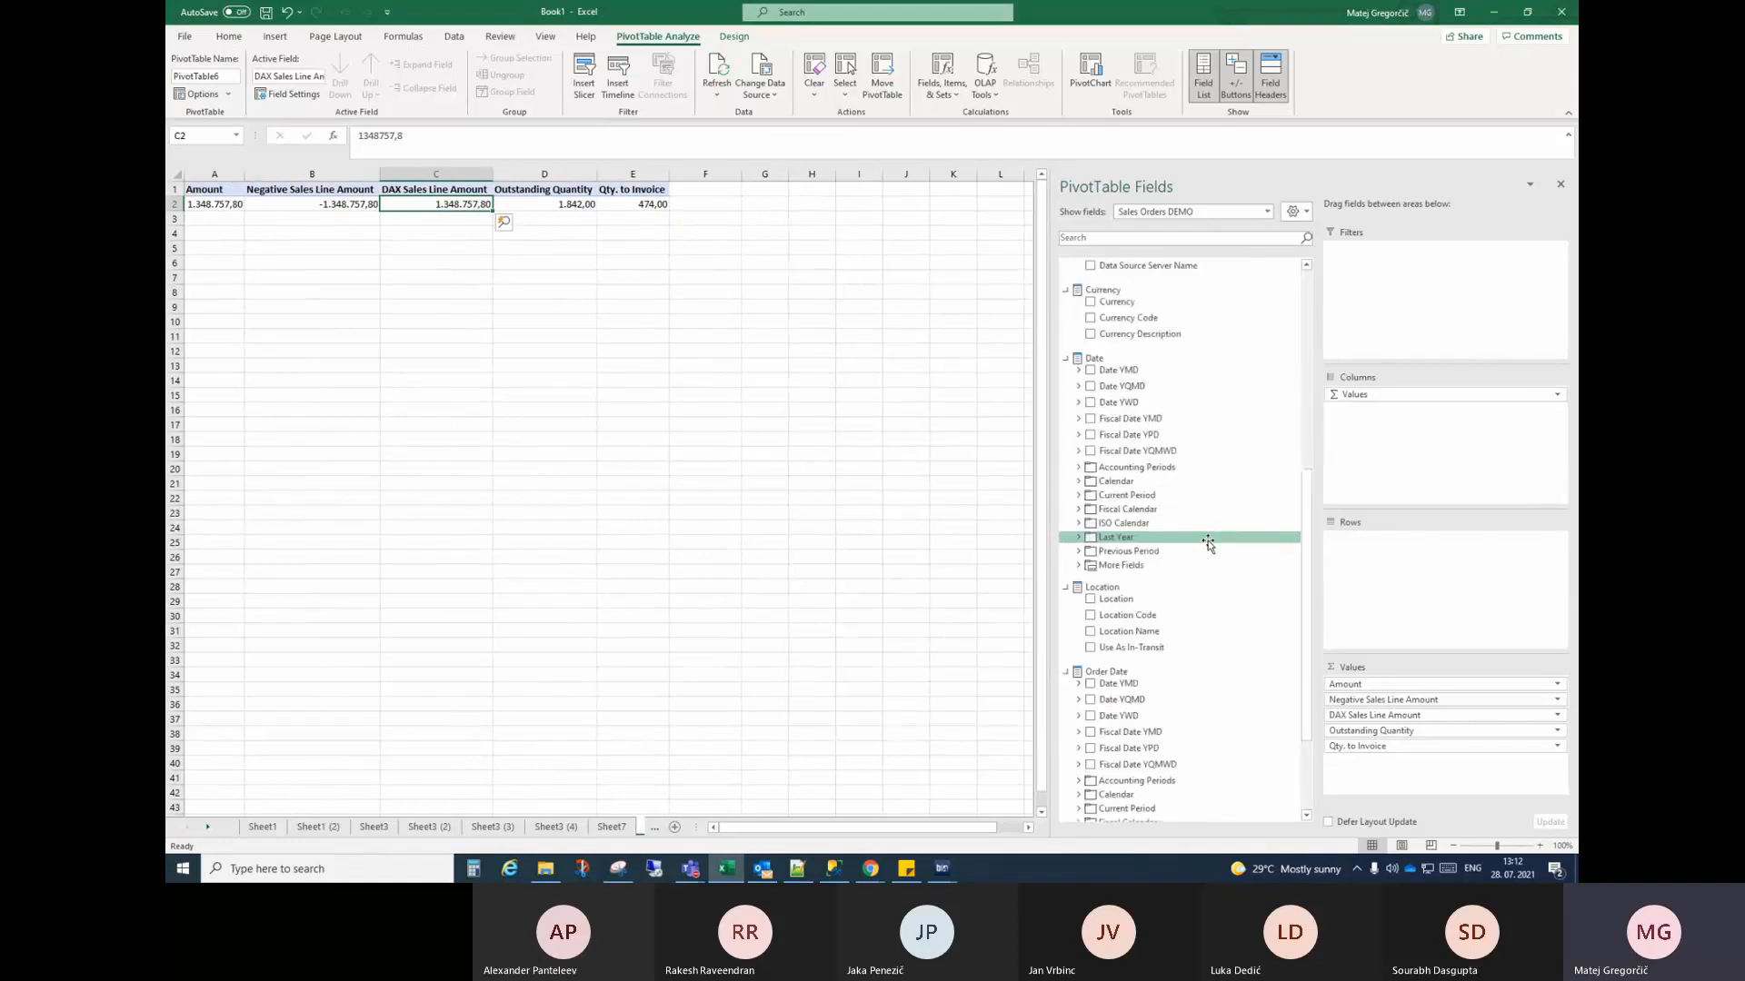
scroll(1186, 495, up, 3)
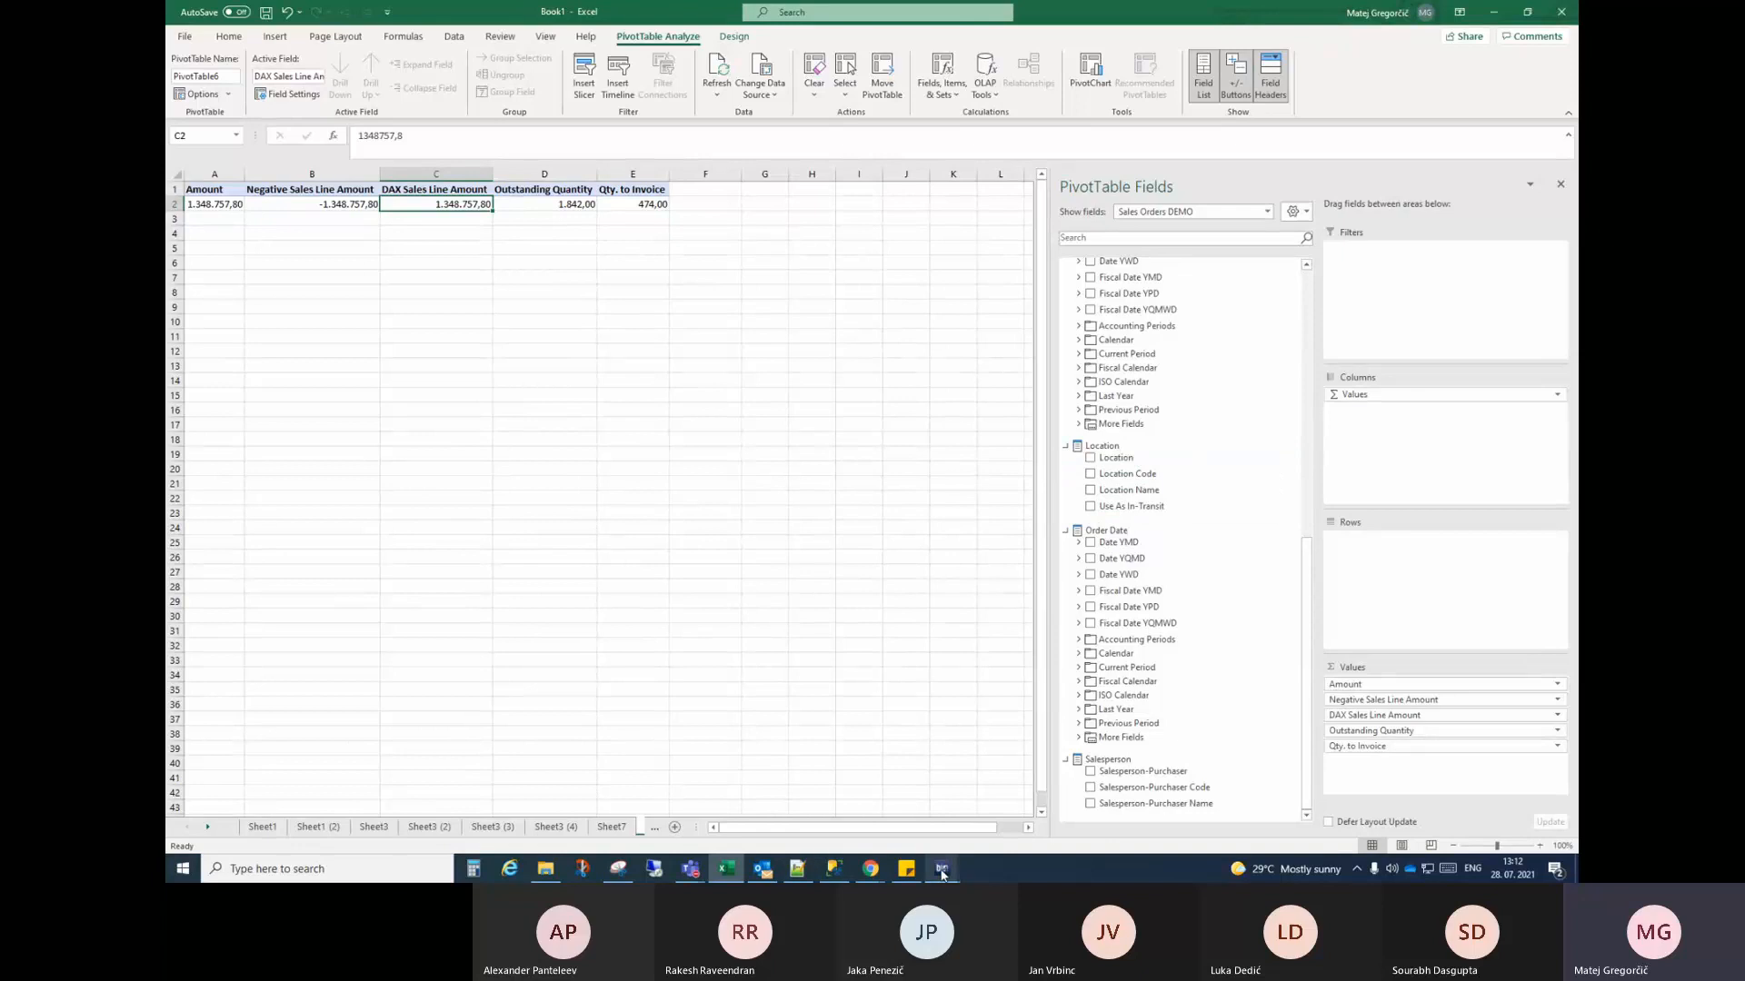
Step: Switch to BI4Dynamics, close the cube editor and open the Location dimension for editing, filtering the wizard dimensions by "loc"
mouse_move(942, 867)
click(893, 807)
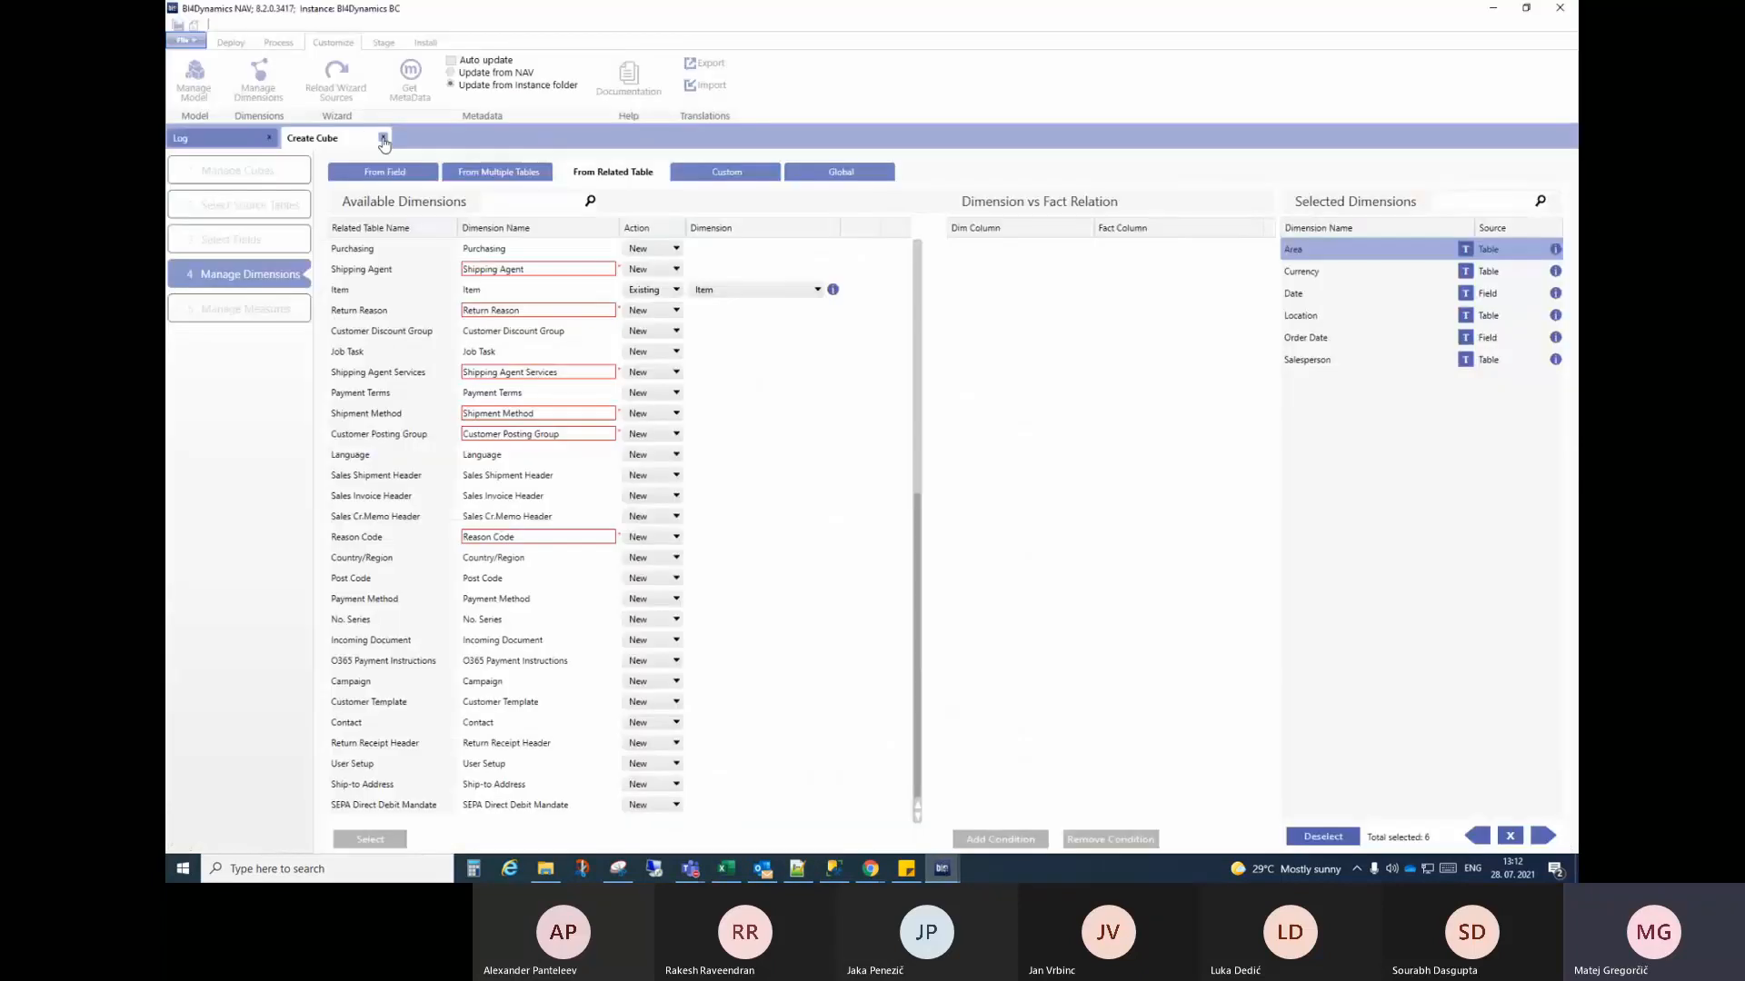
click(274, 101)
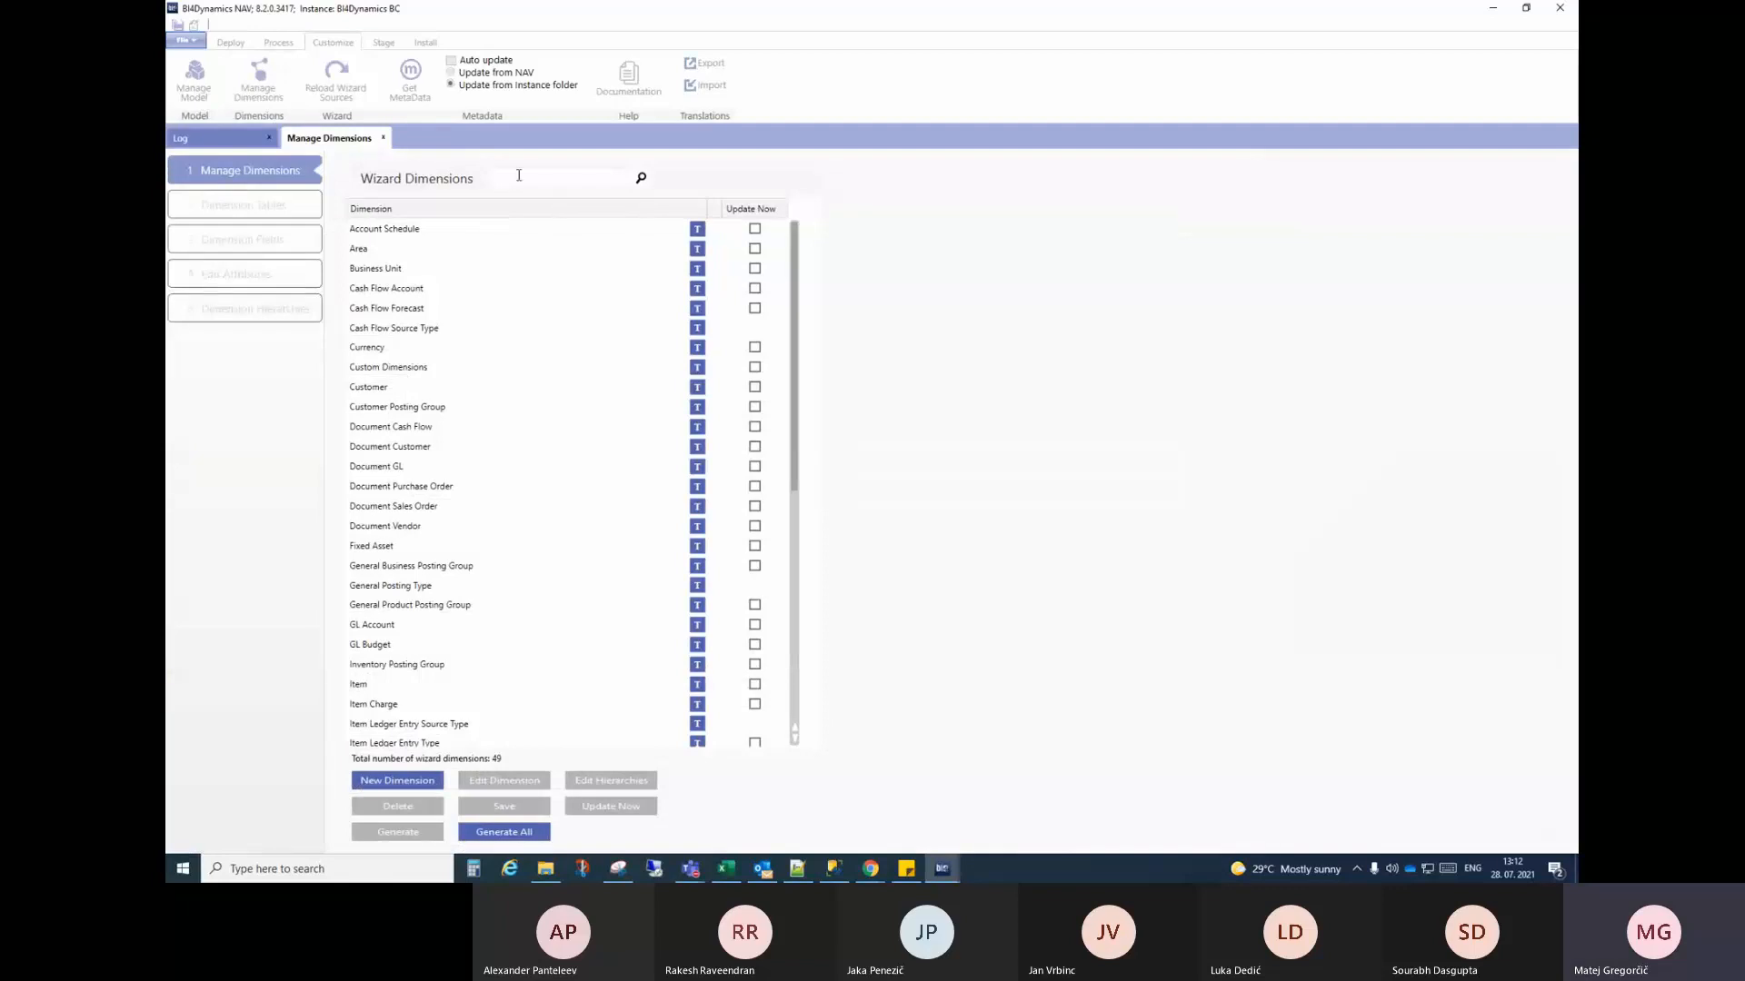
click(525, 186)
text(loc)
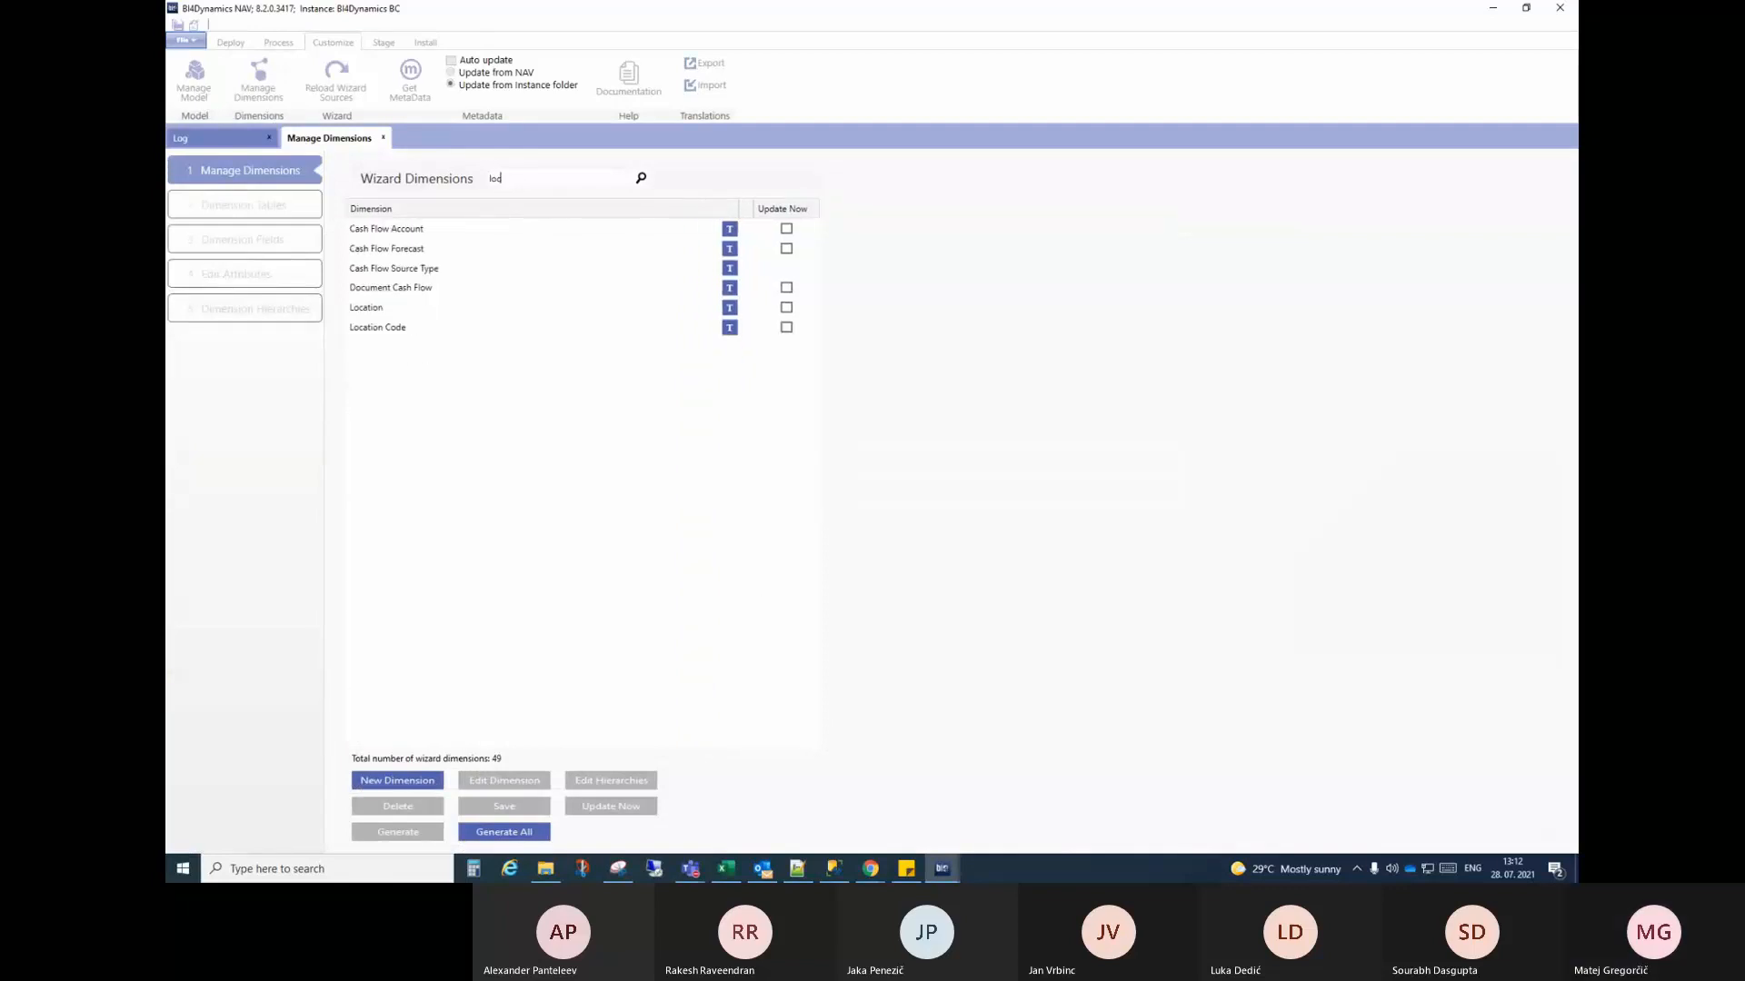
click(403, 232)
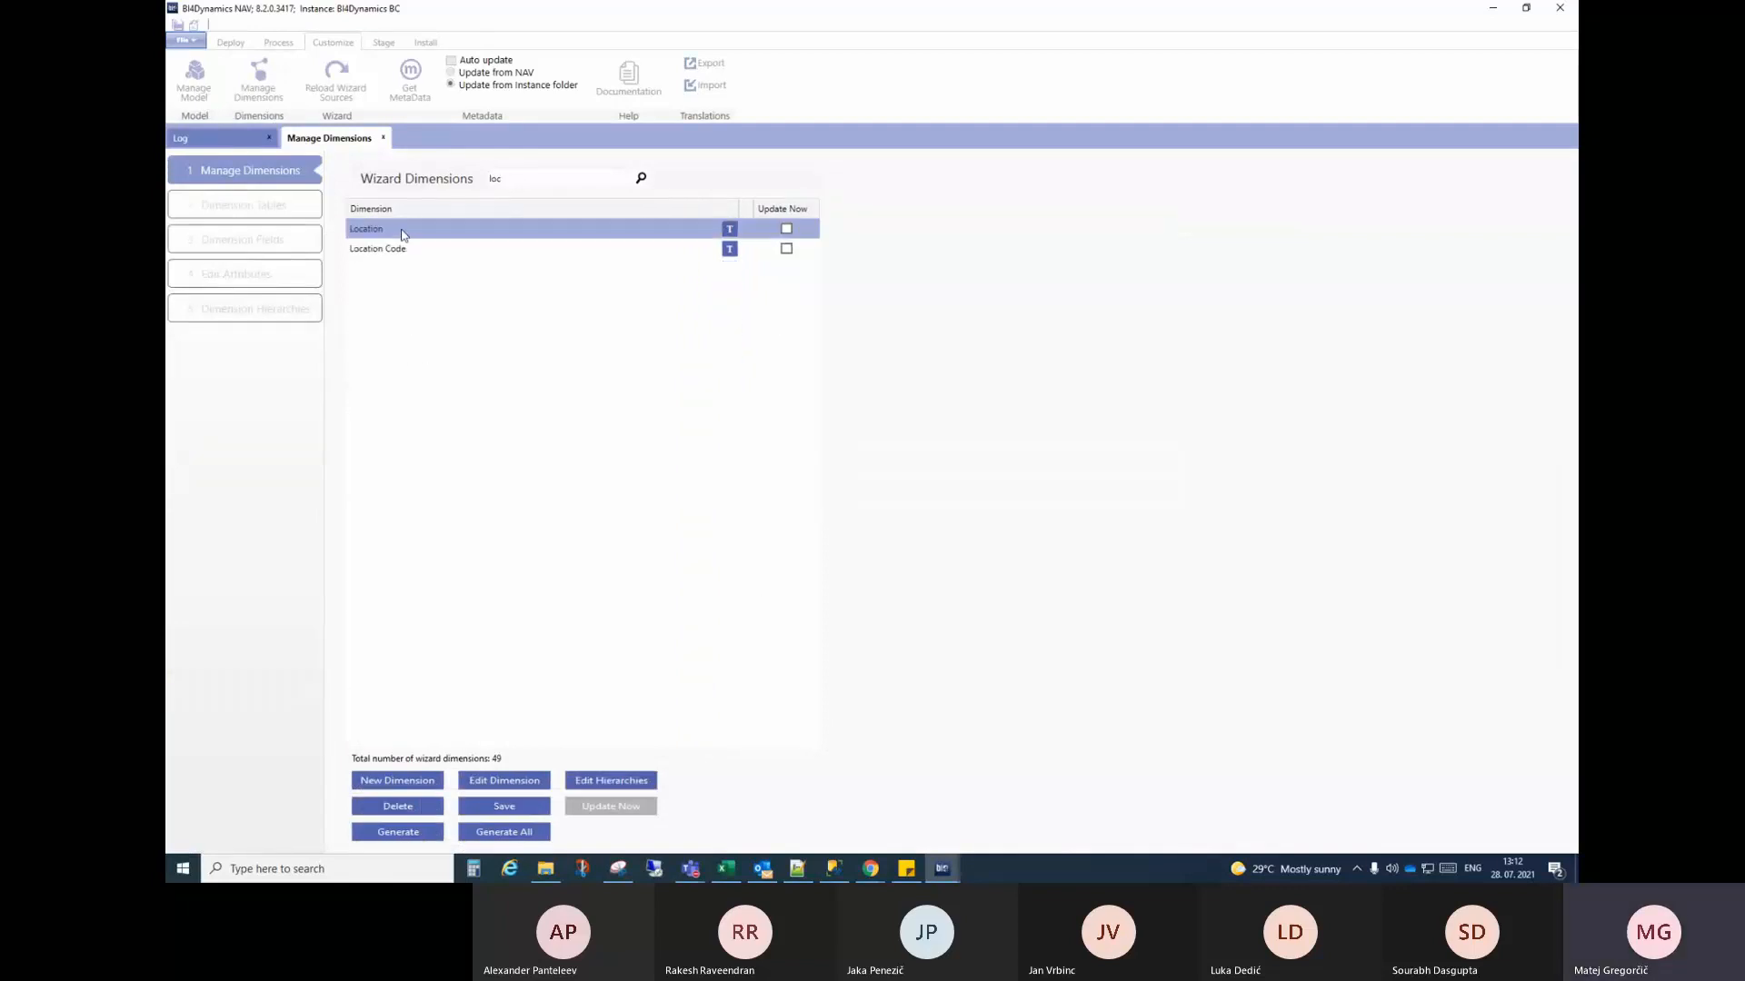
click(496, 787)
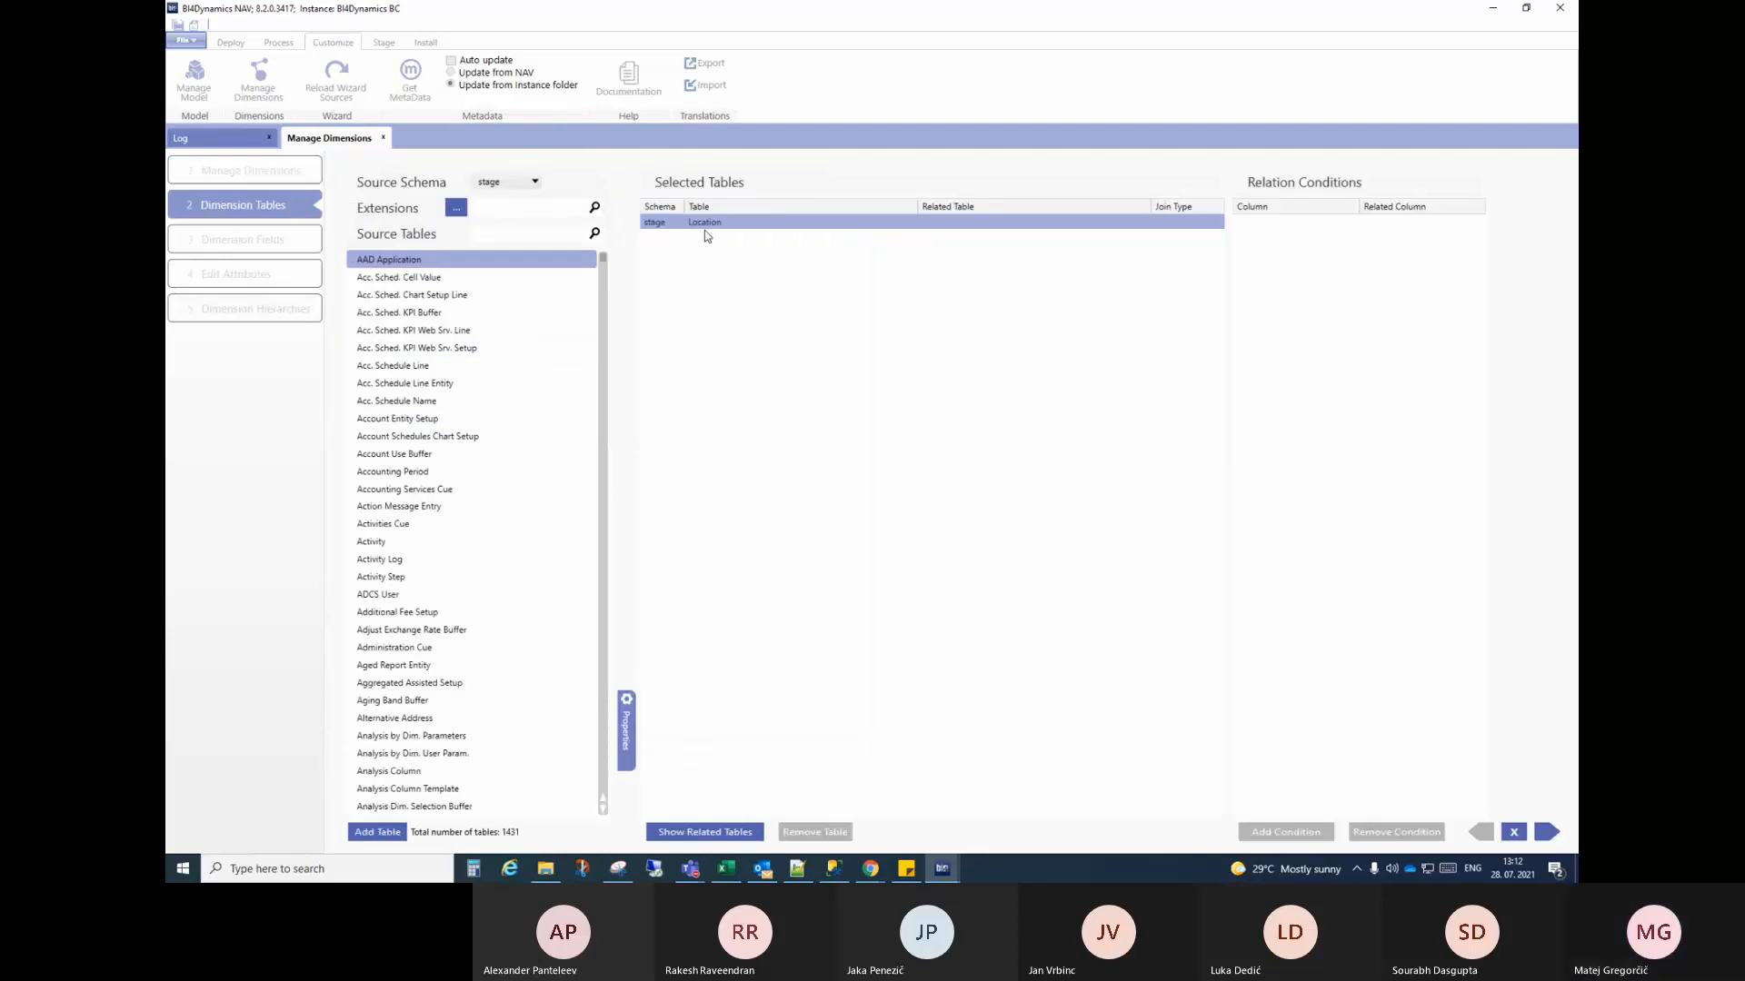
Step: Review the Location dimension's fields and attributes, including the SQL expression of the custom Location attribute
click(1545, 832)
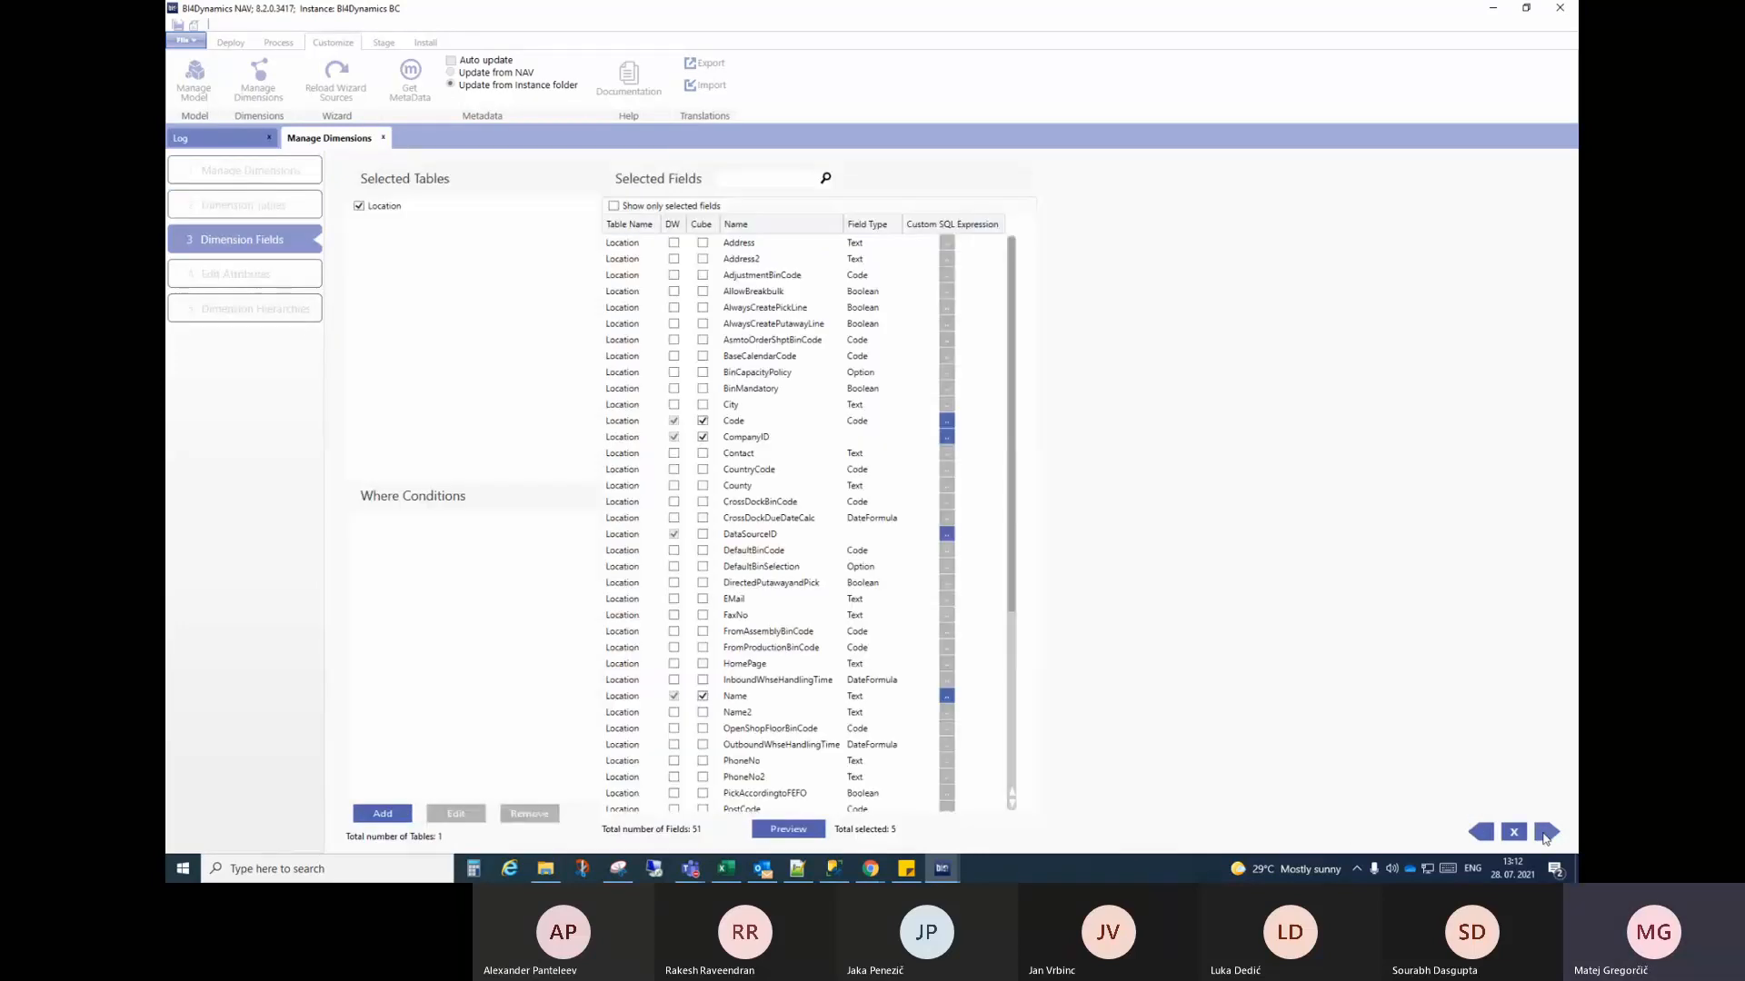
click(1545, 832)
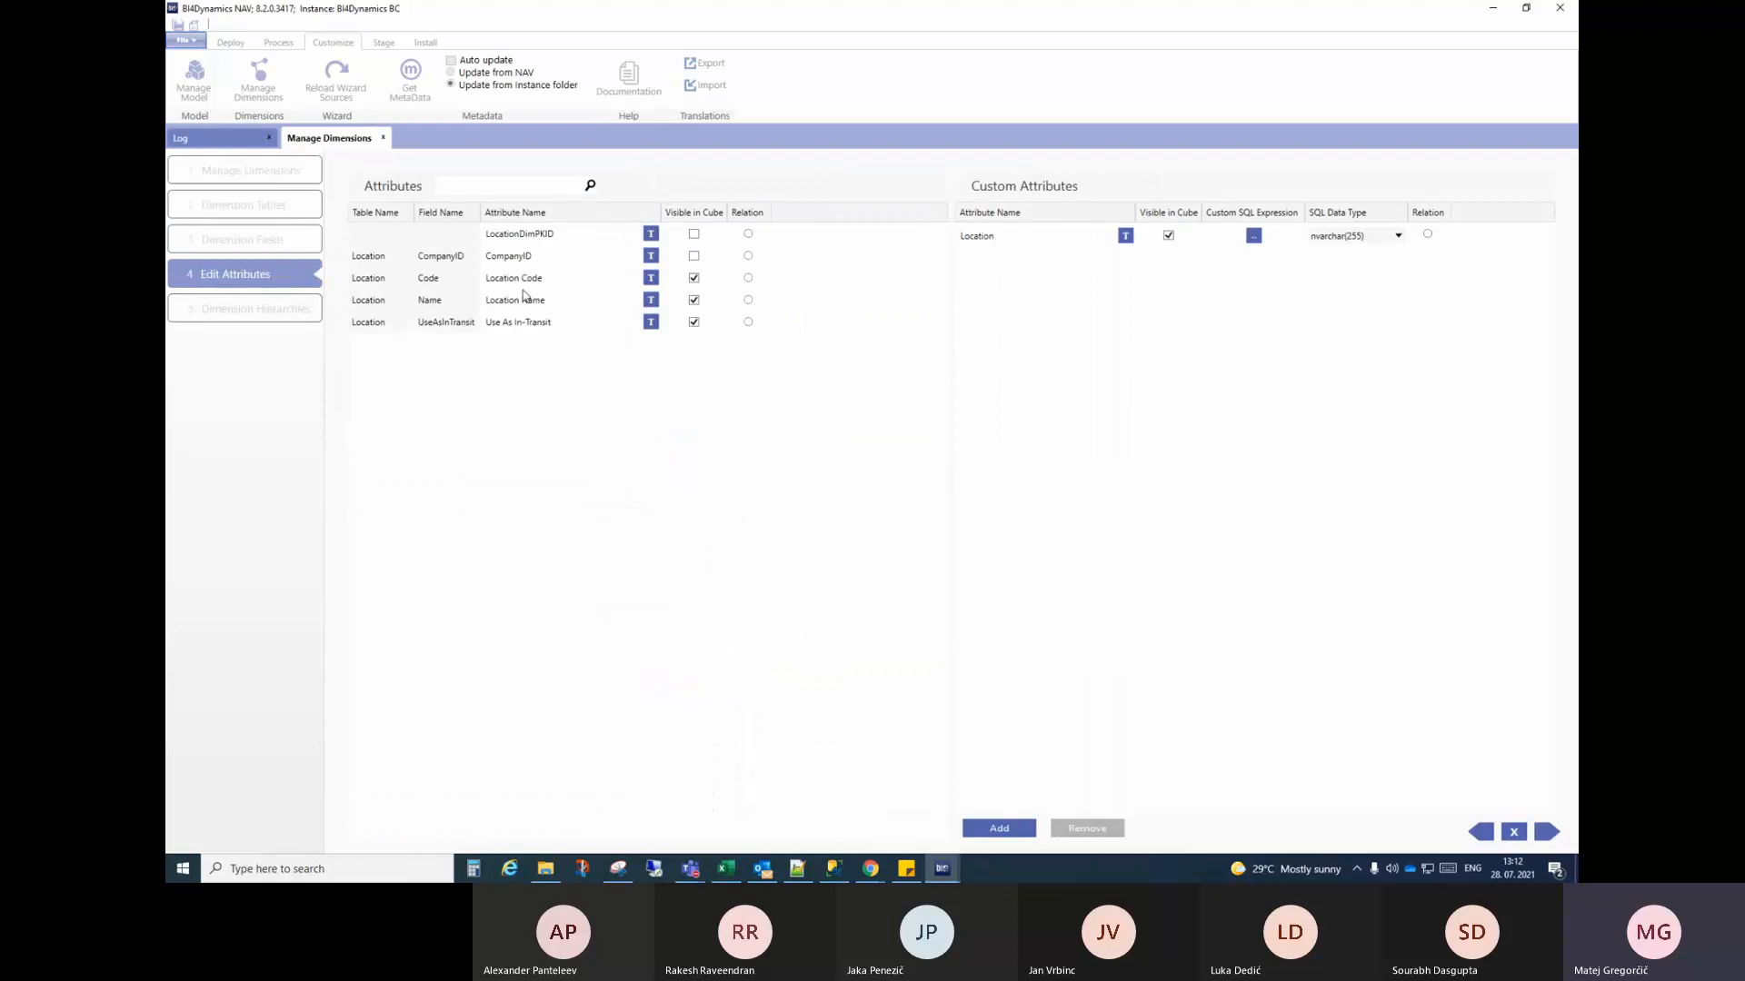
click(561, 281)
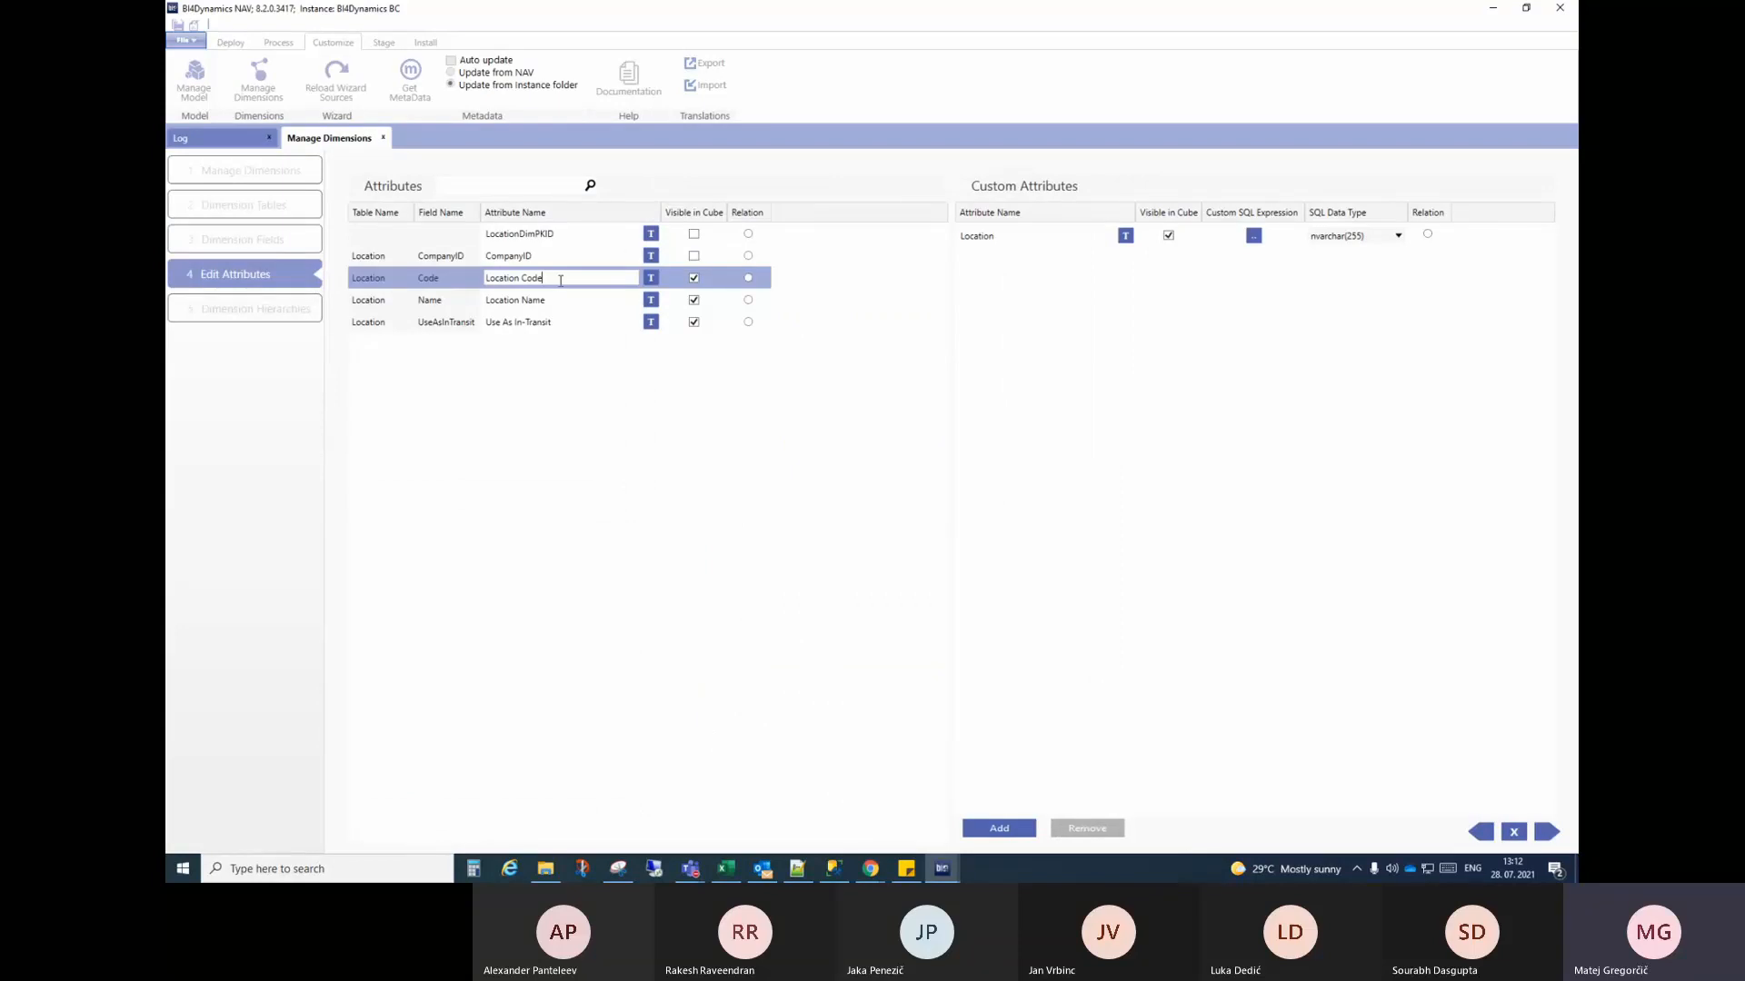
click(489, 322)
click(975, 237)
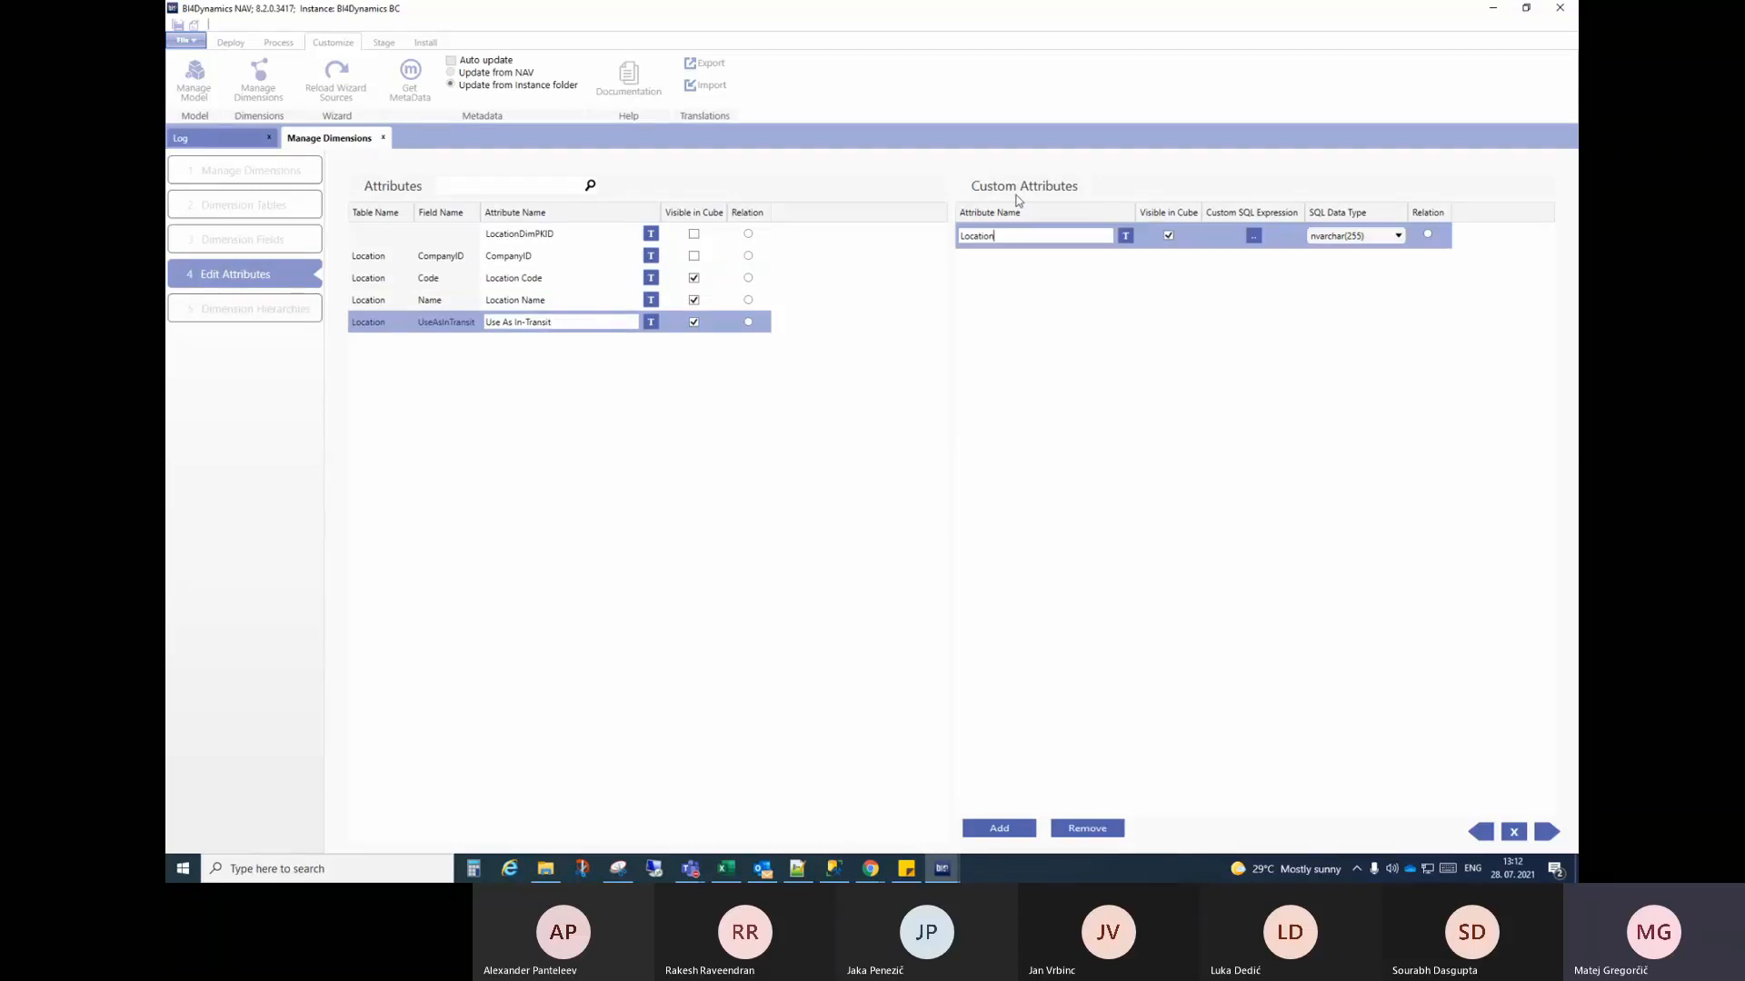
click(1254, 237)
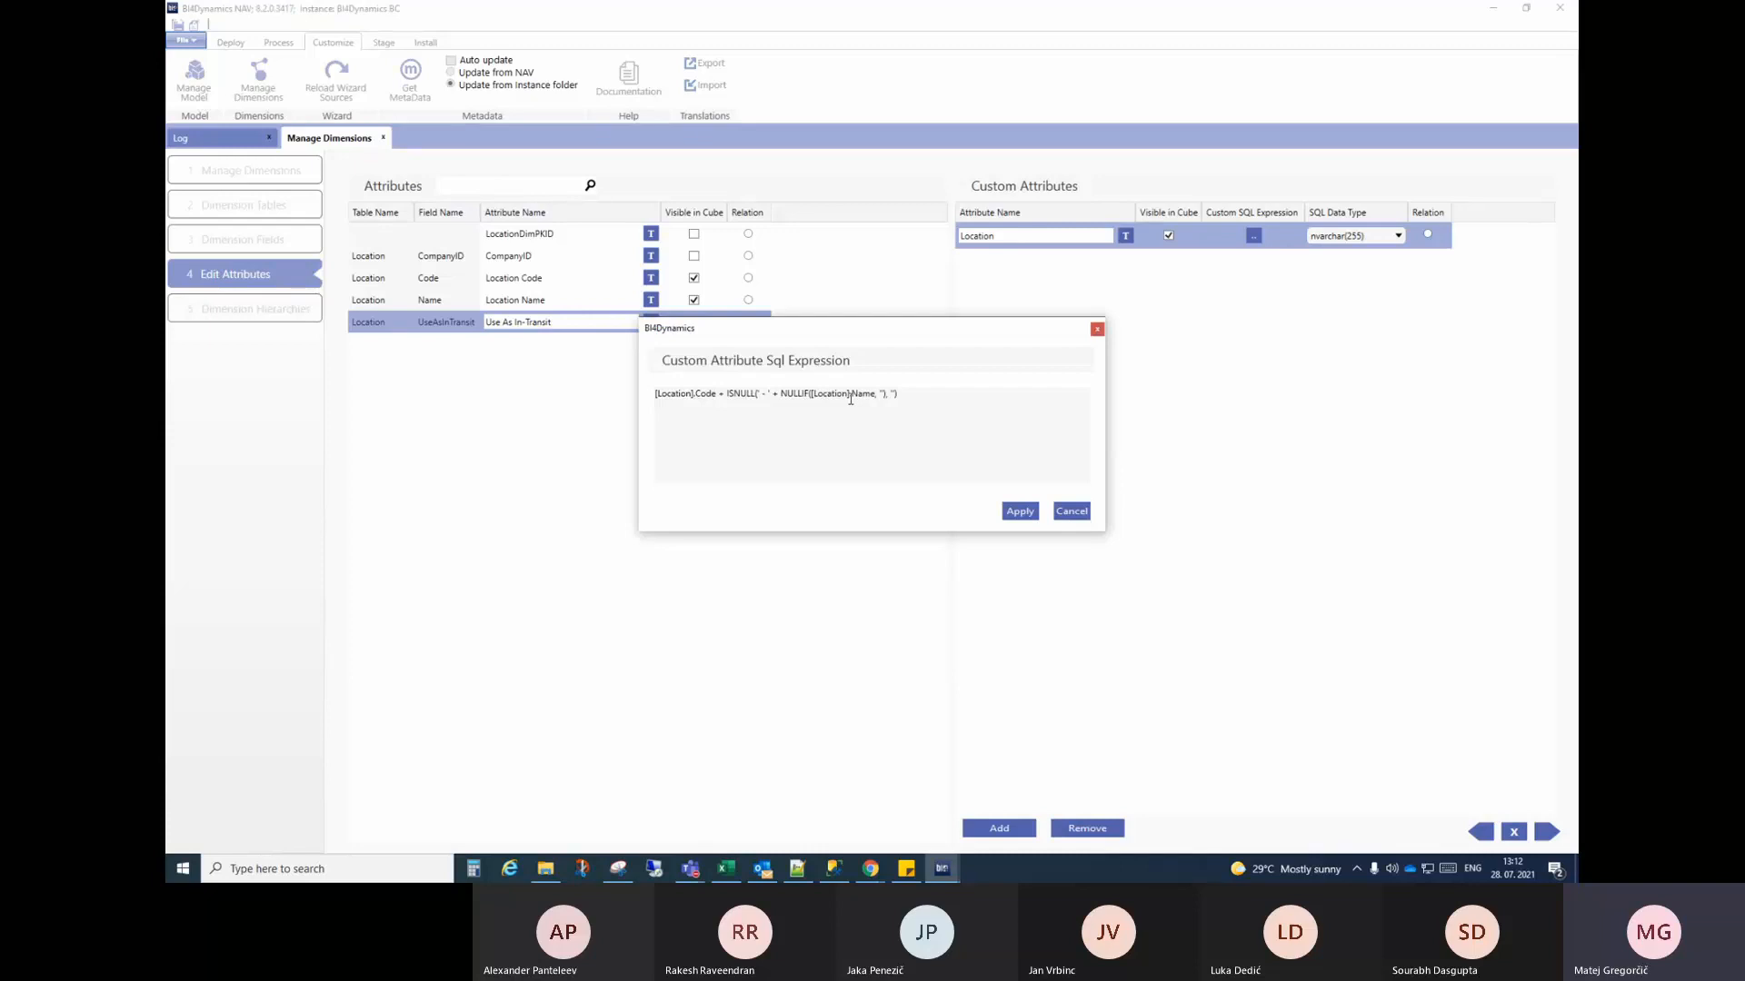
click(1097, 328)
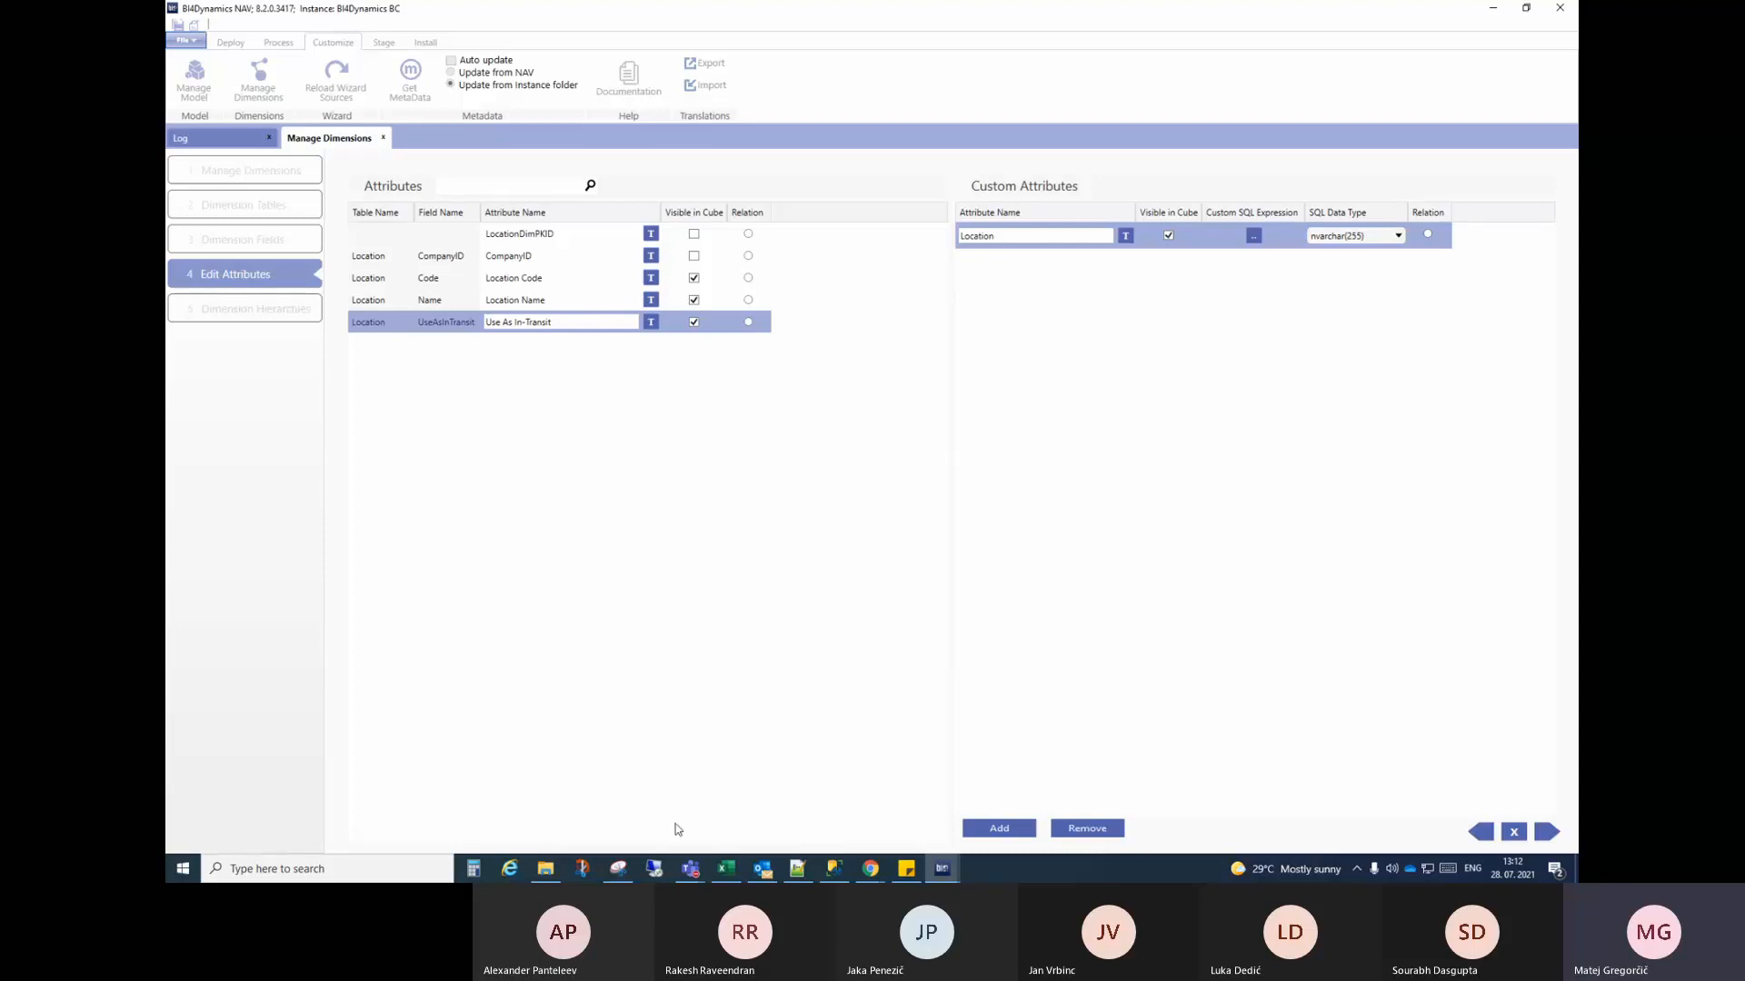
Step: Switch to Excel, try the Location field as PivotTable rows and remove it again
click(726, 869)
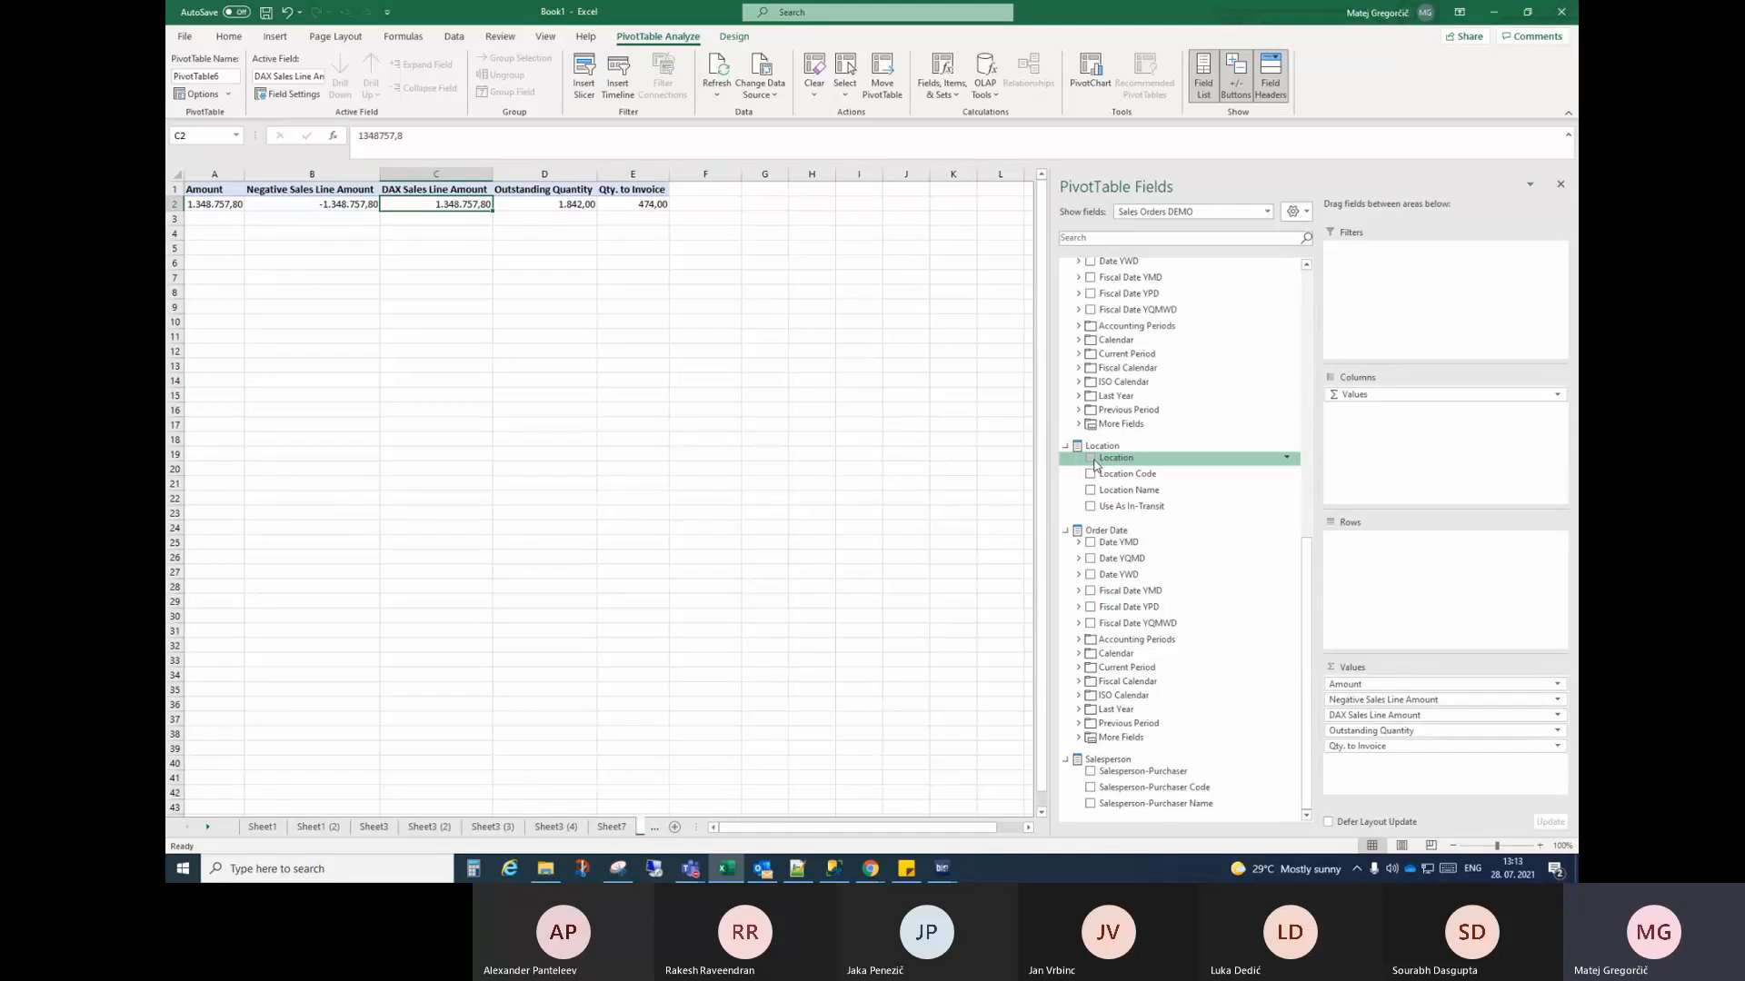
click(1092, 458)
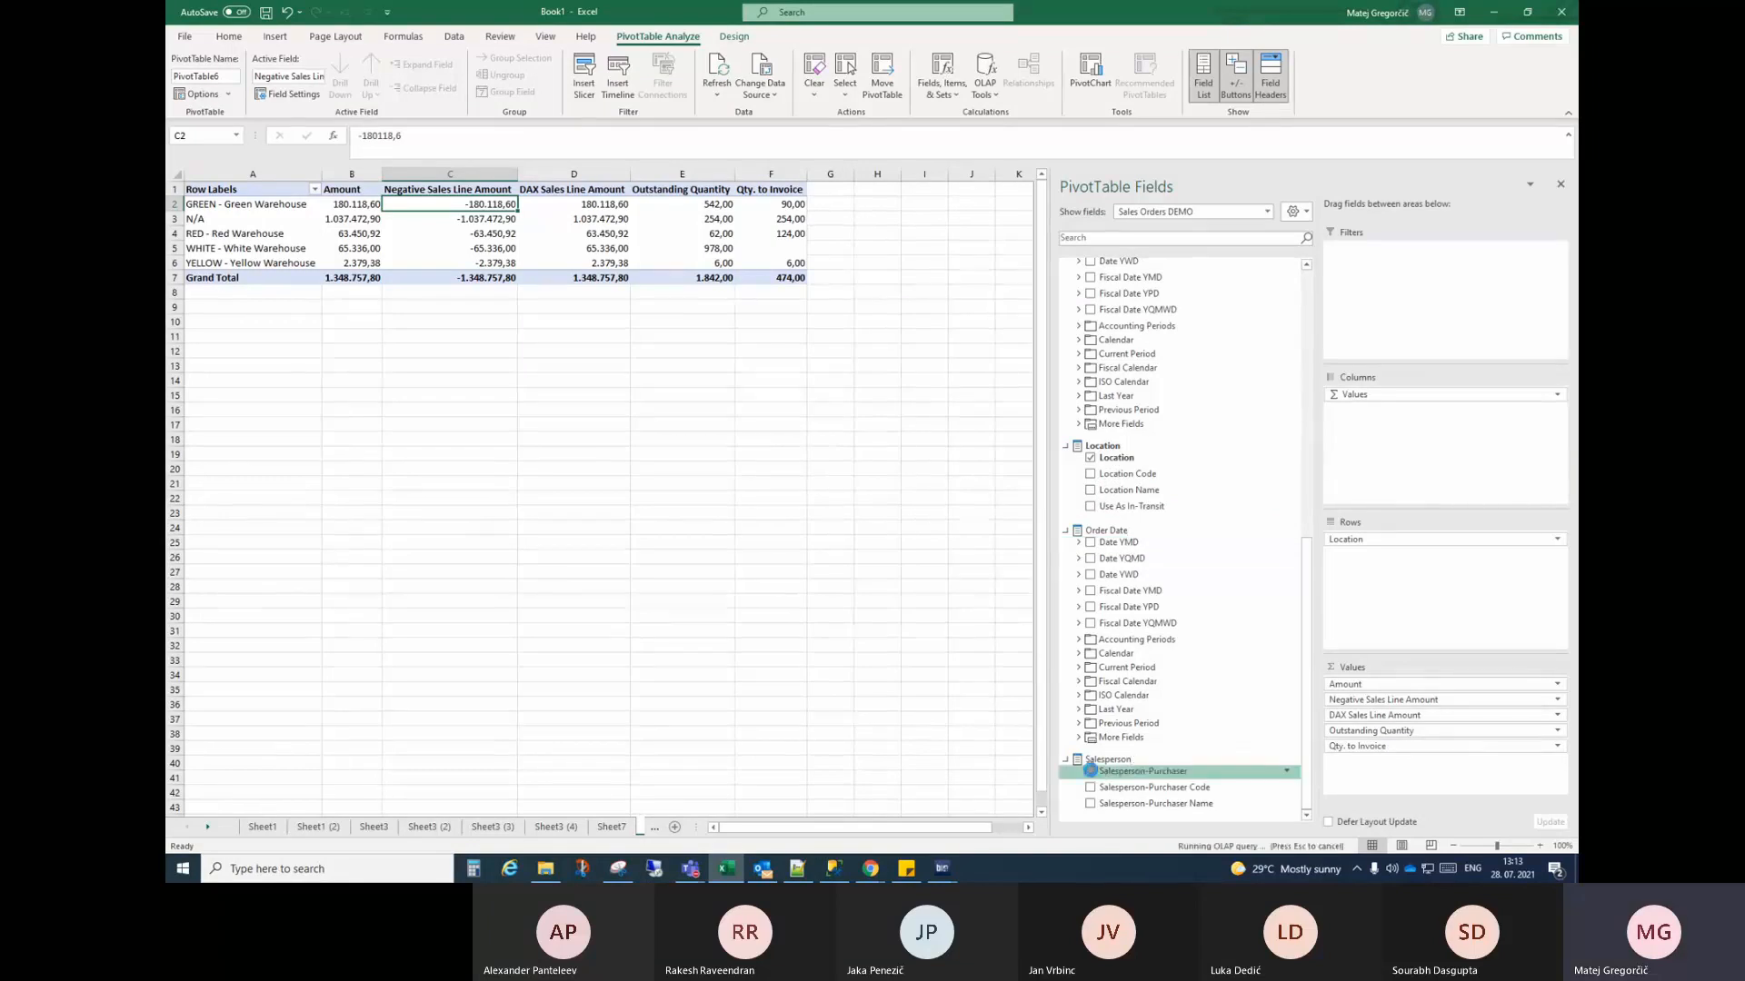
click(1091, 773)
click(1091, 774)
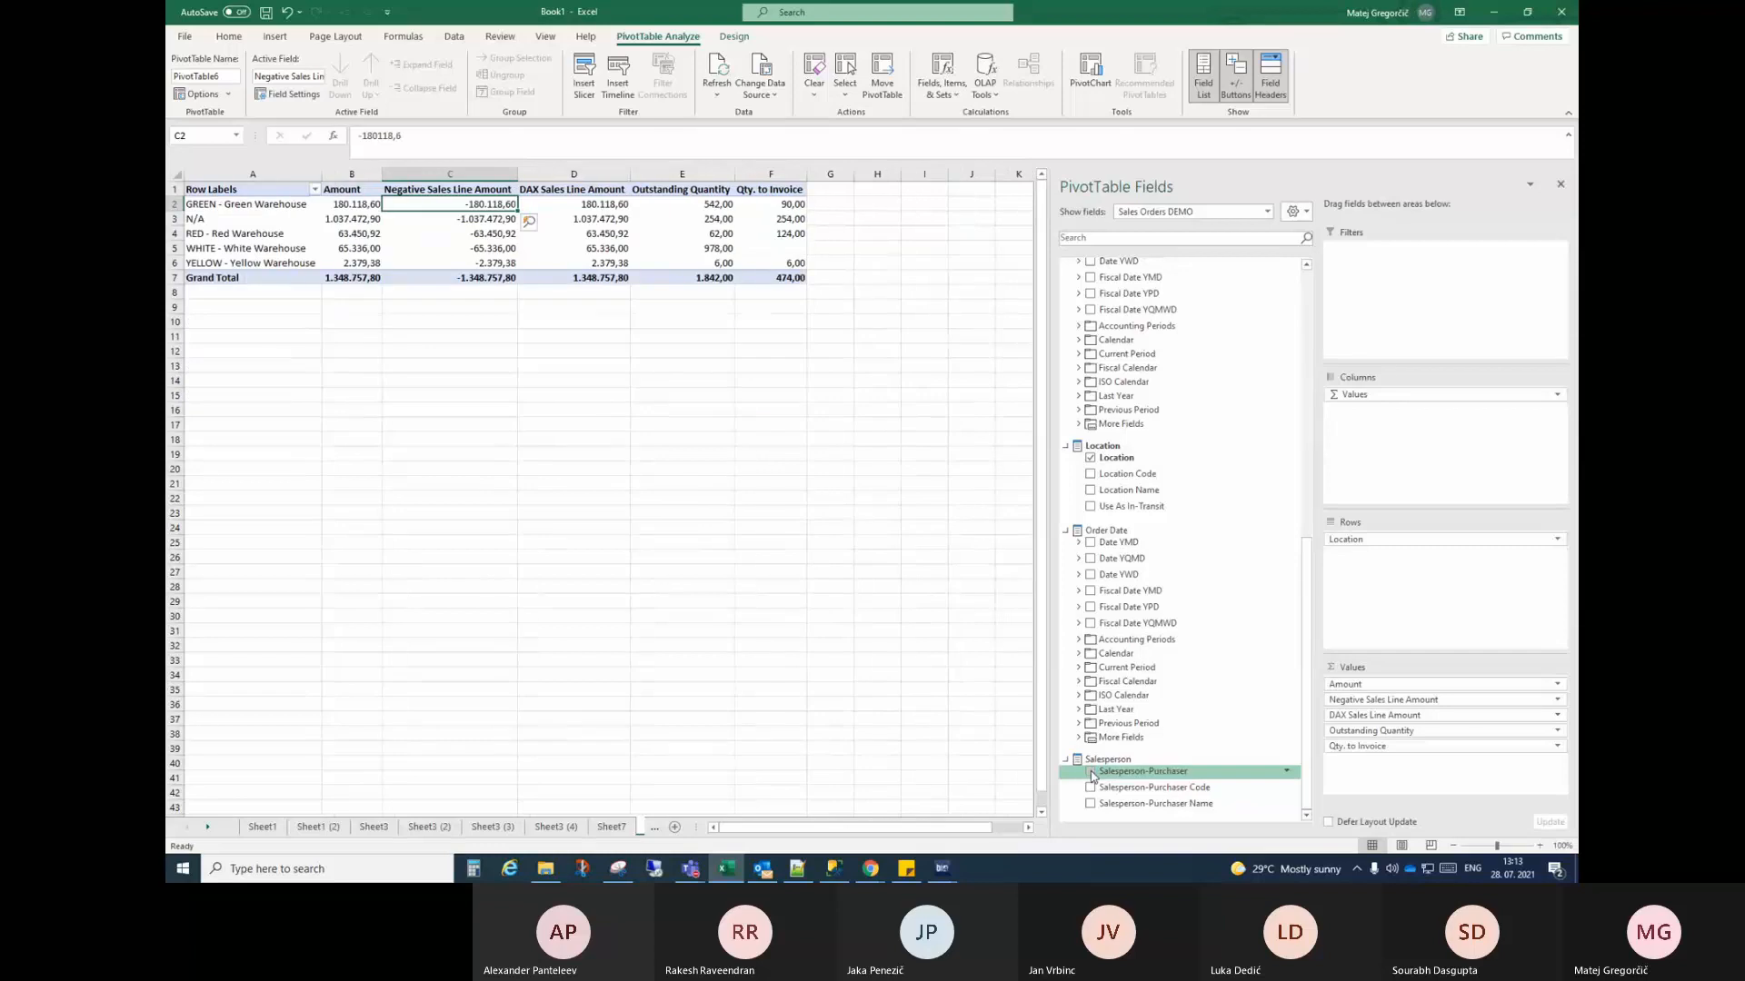
scroll(1160, 493, up, 3)
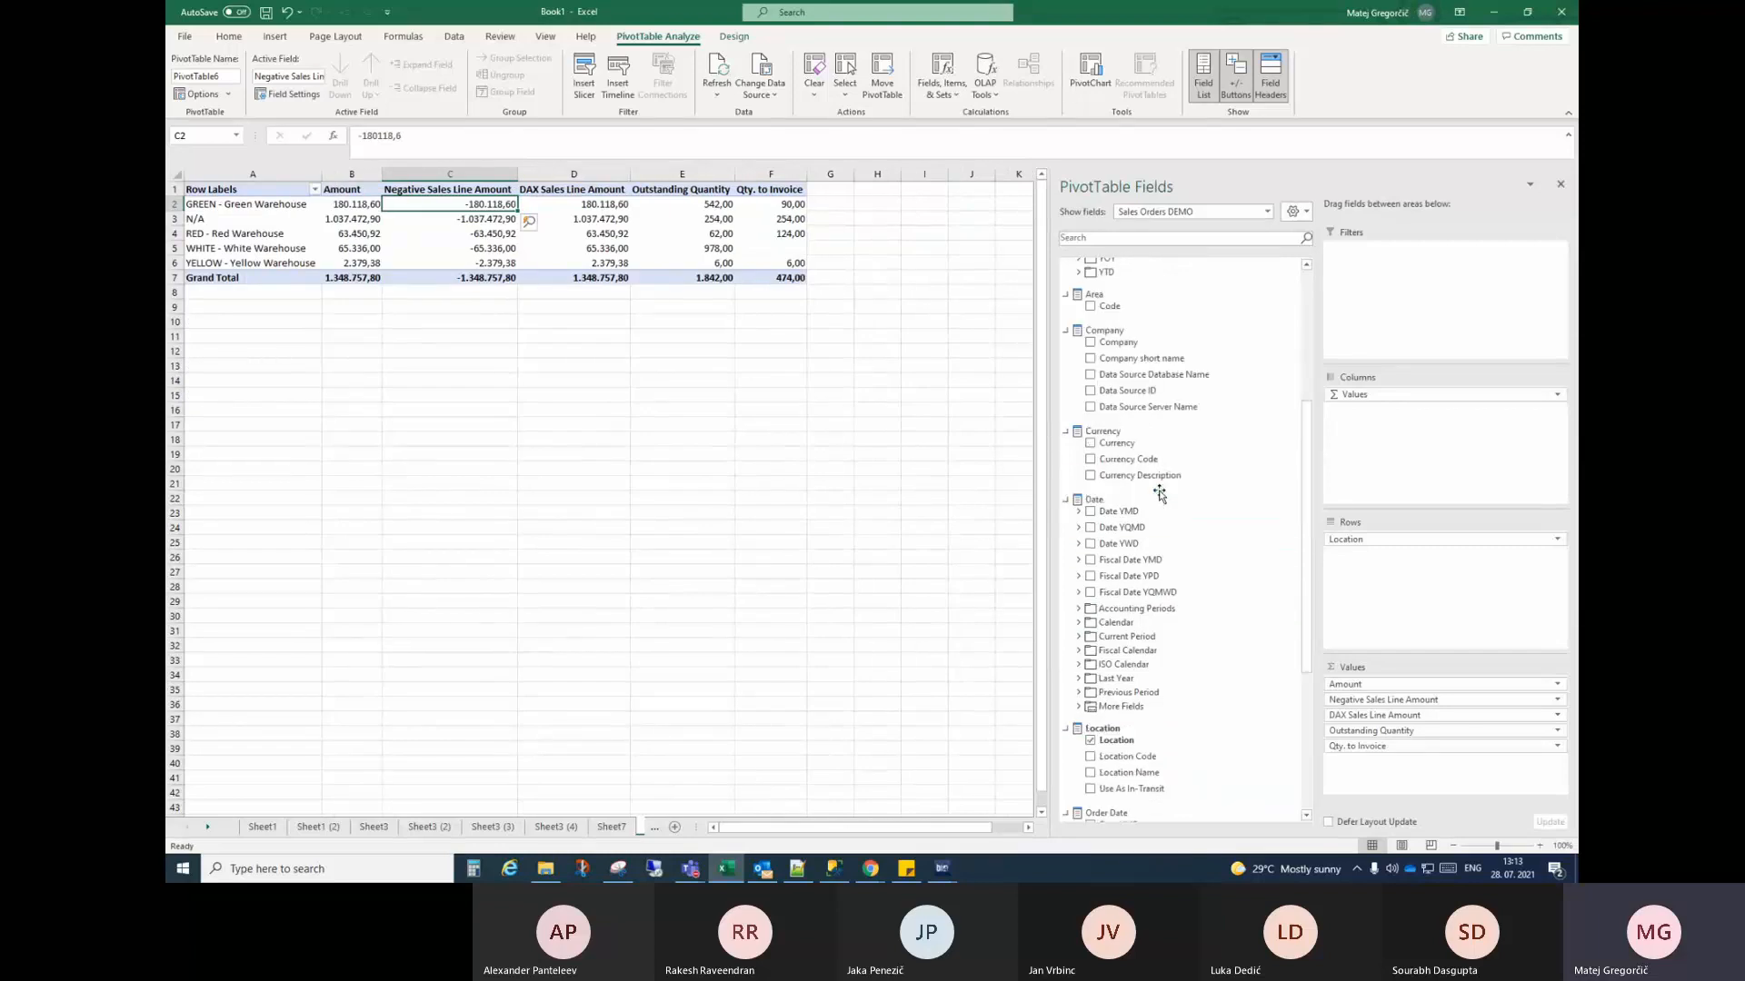
drag(1350, 540, 990, 560)
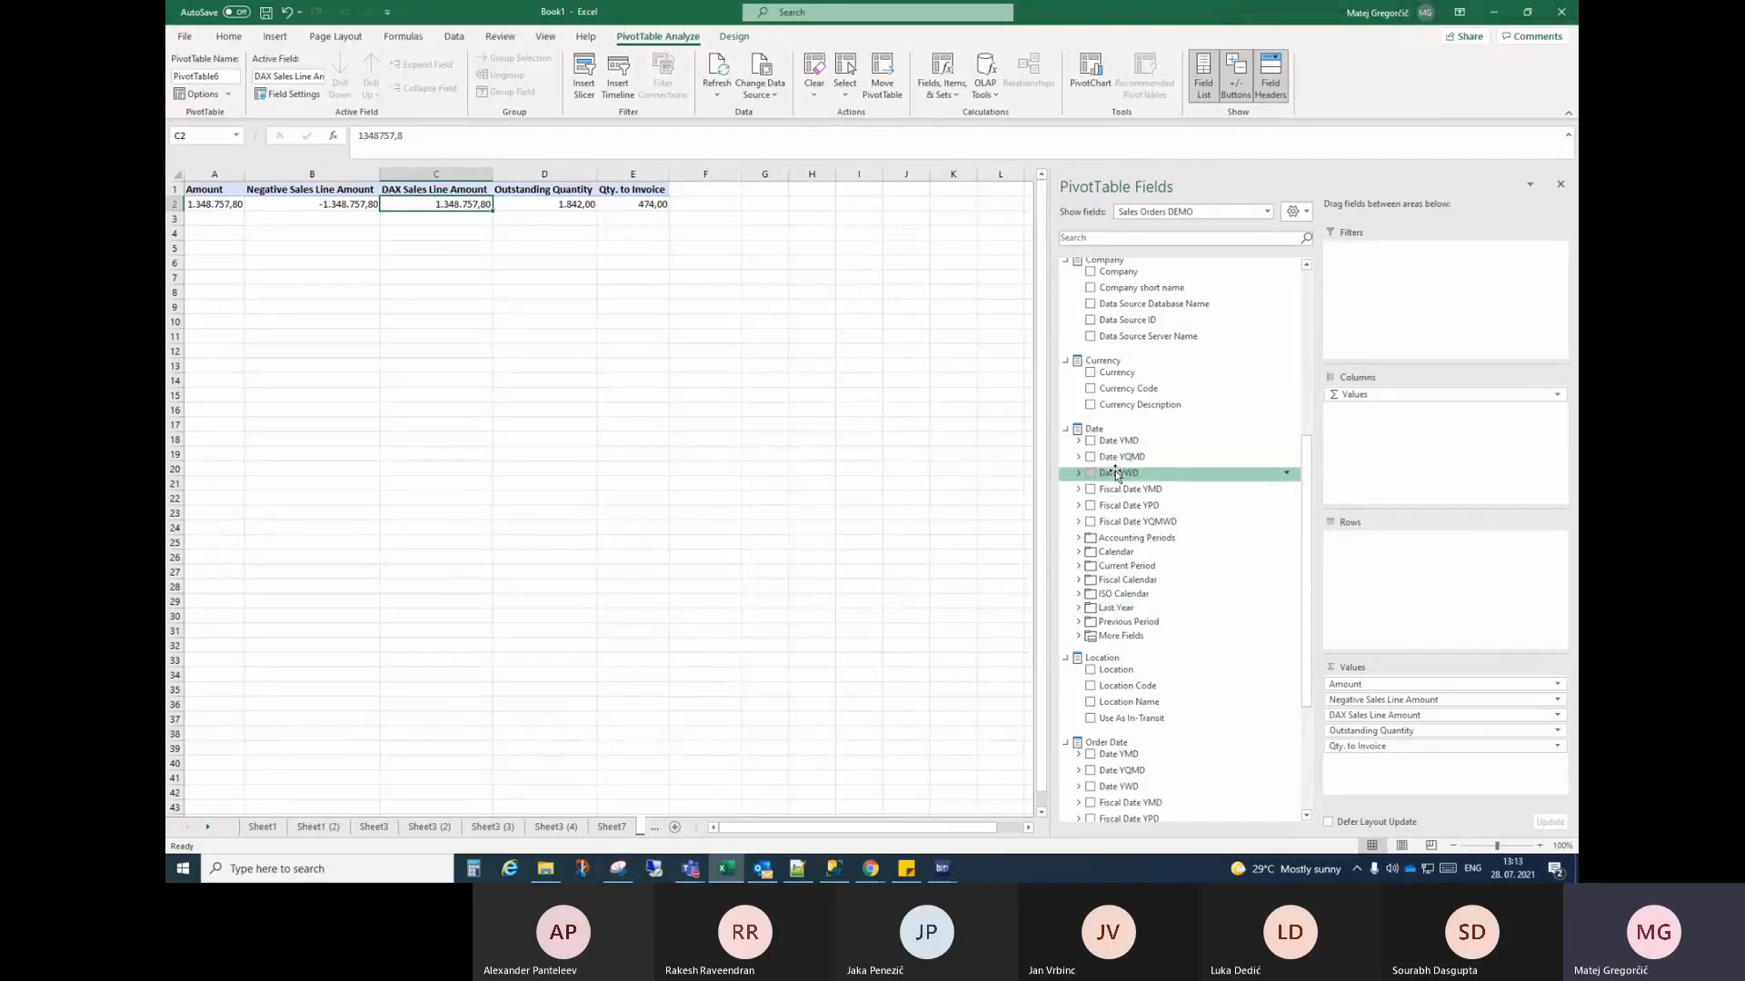
Step: Add the Date YMD hierarchy to the PivotTable rows and expand 2022 into months
scroll(1118, 464, down, 3)
scroll(1172, 409, up, 2)
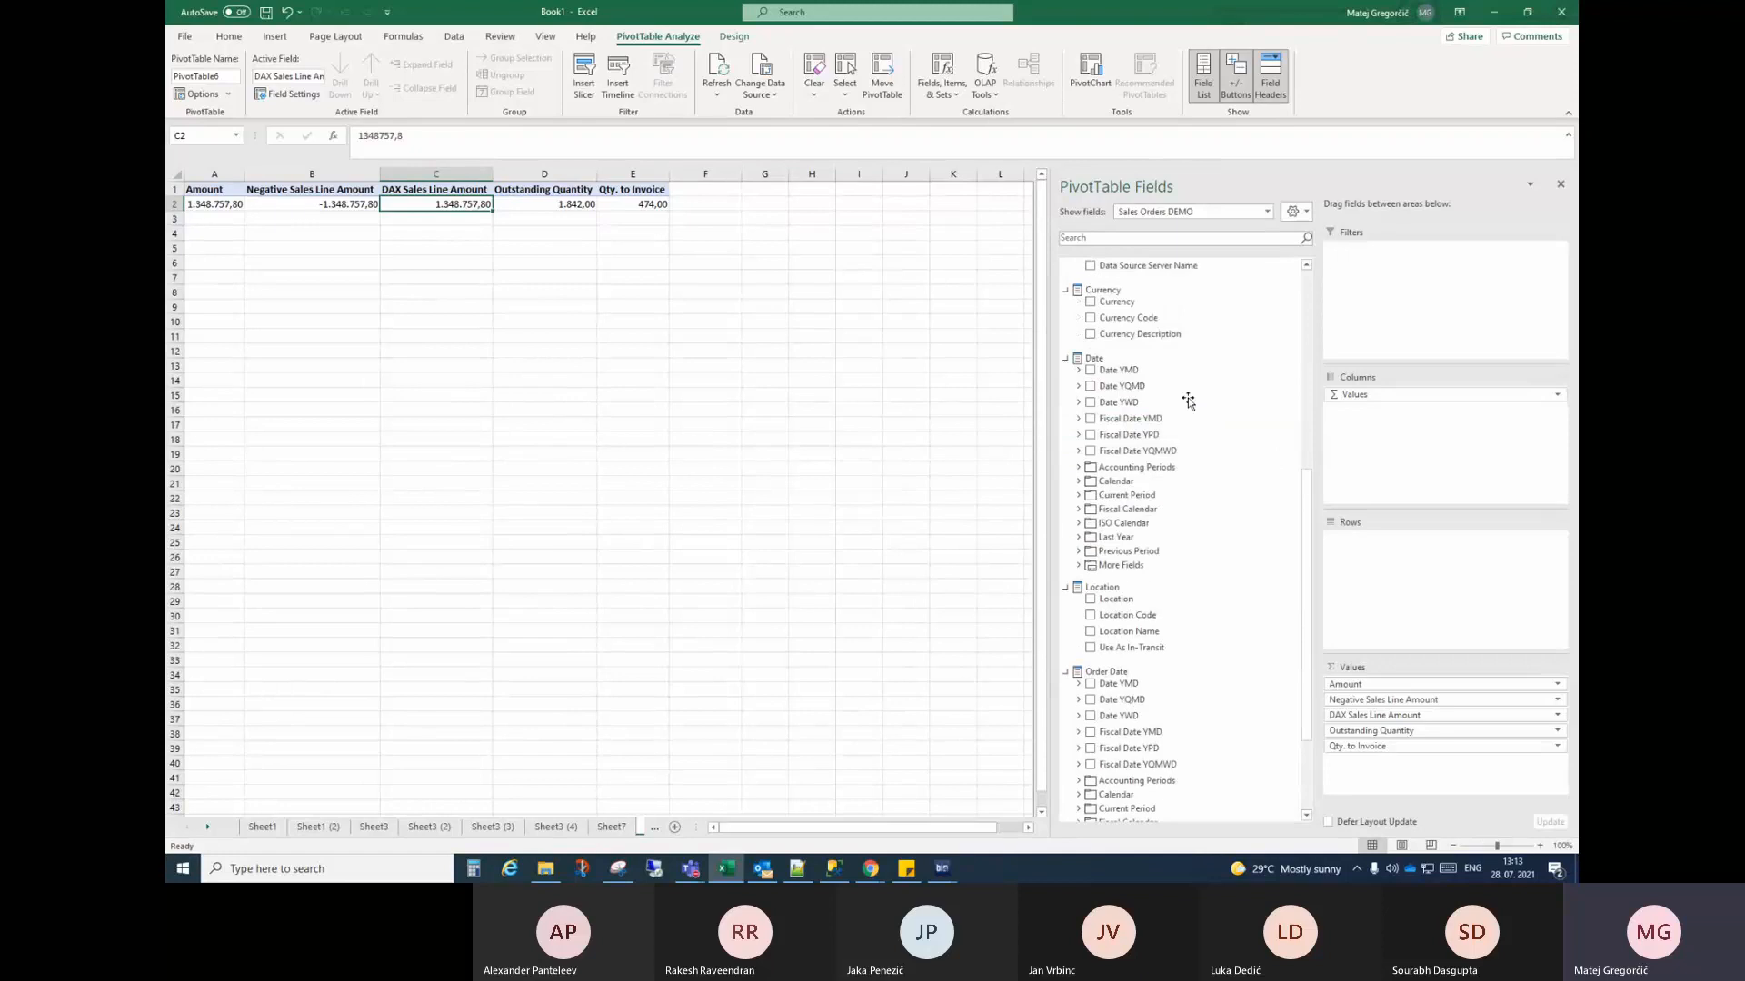
click(1091, 371)
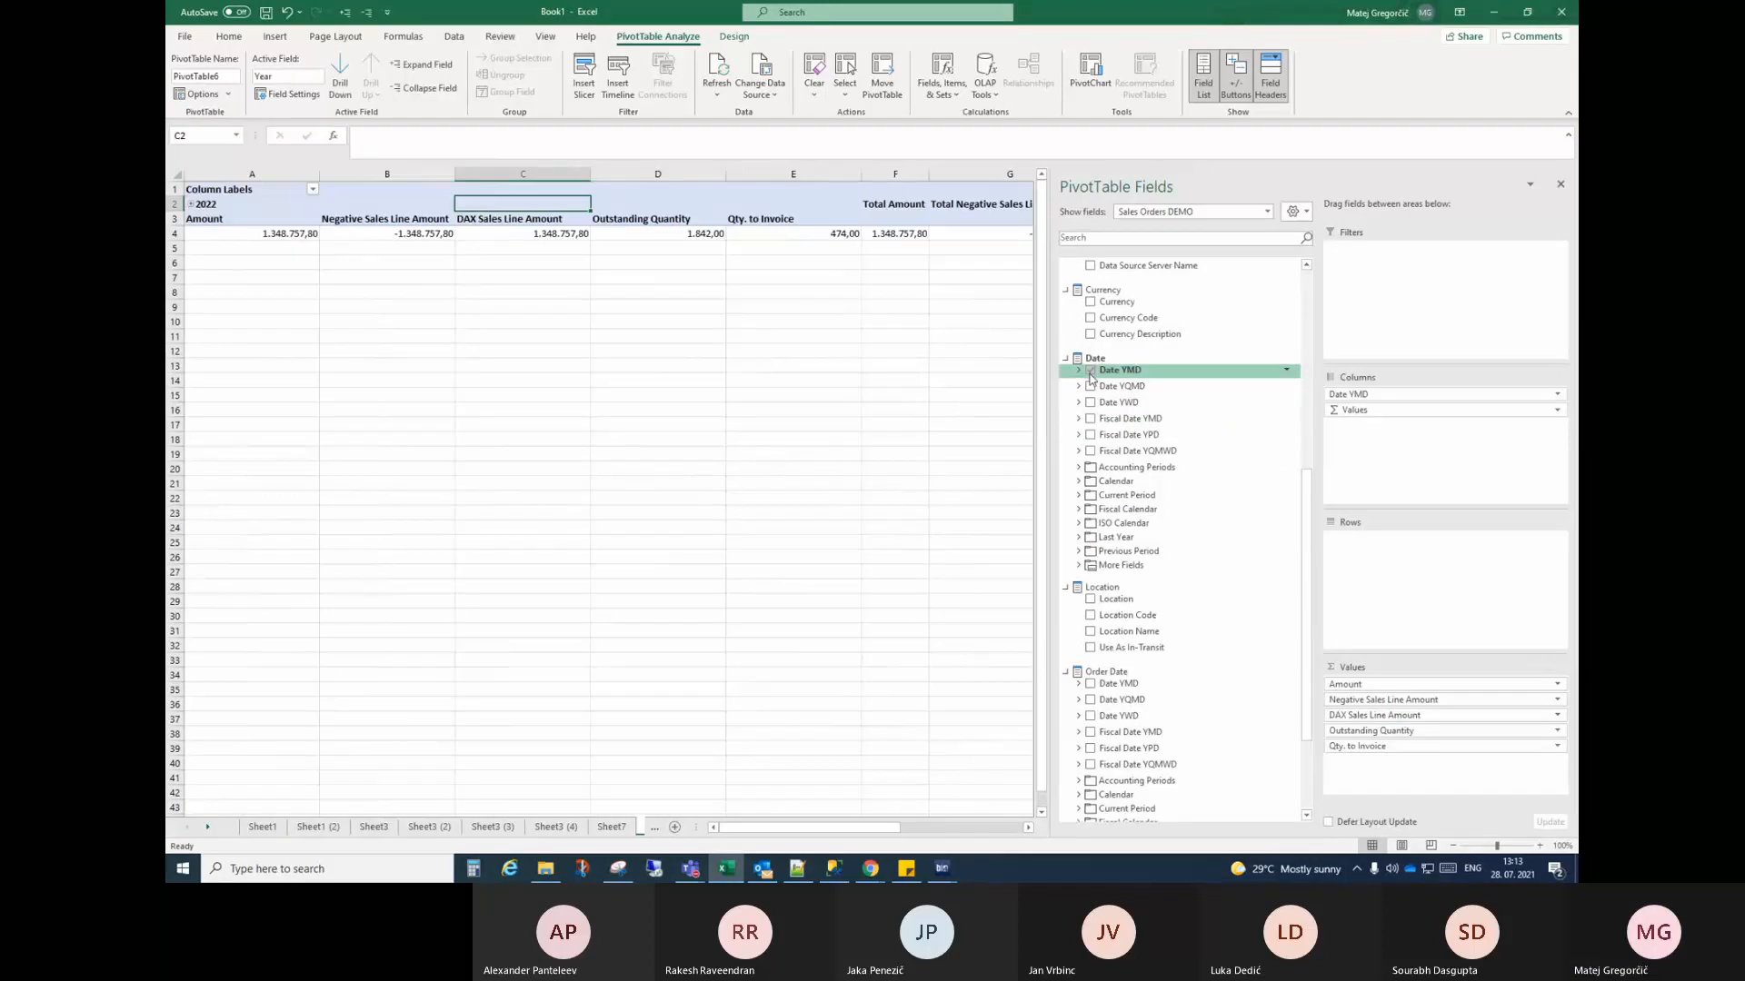
drag(1363, 396, 1368, 578)
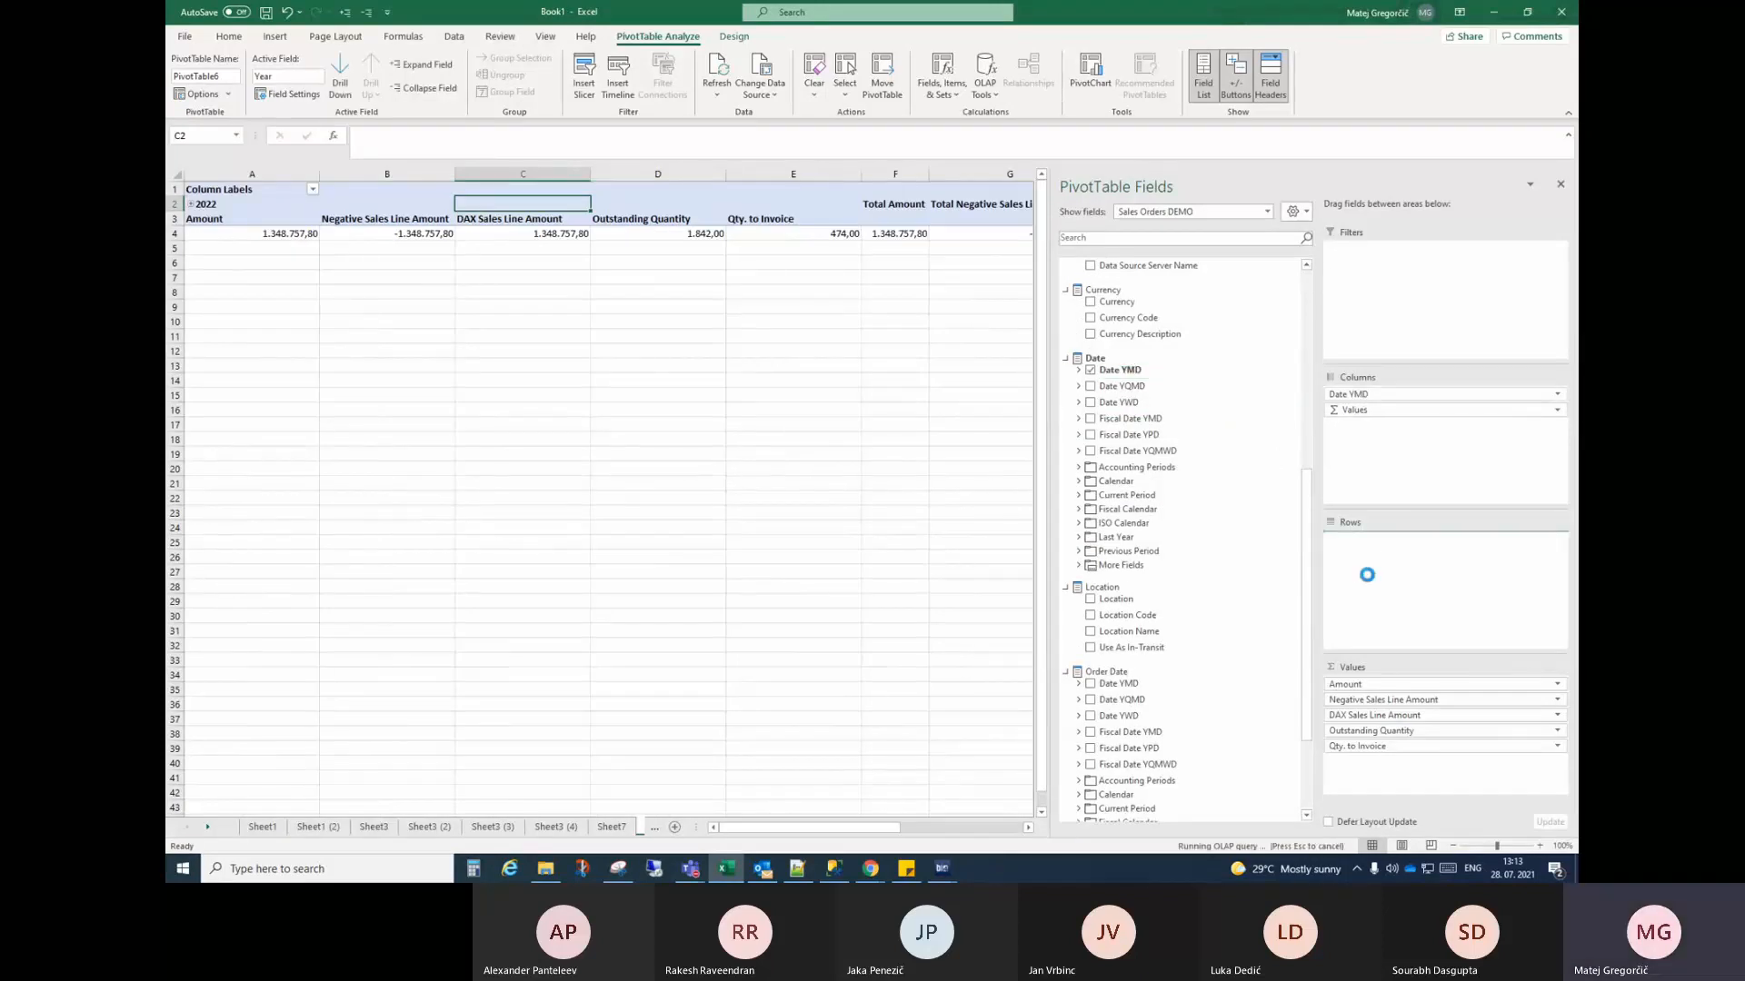
click(191, 204)
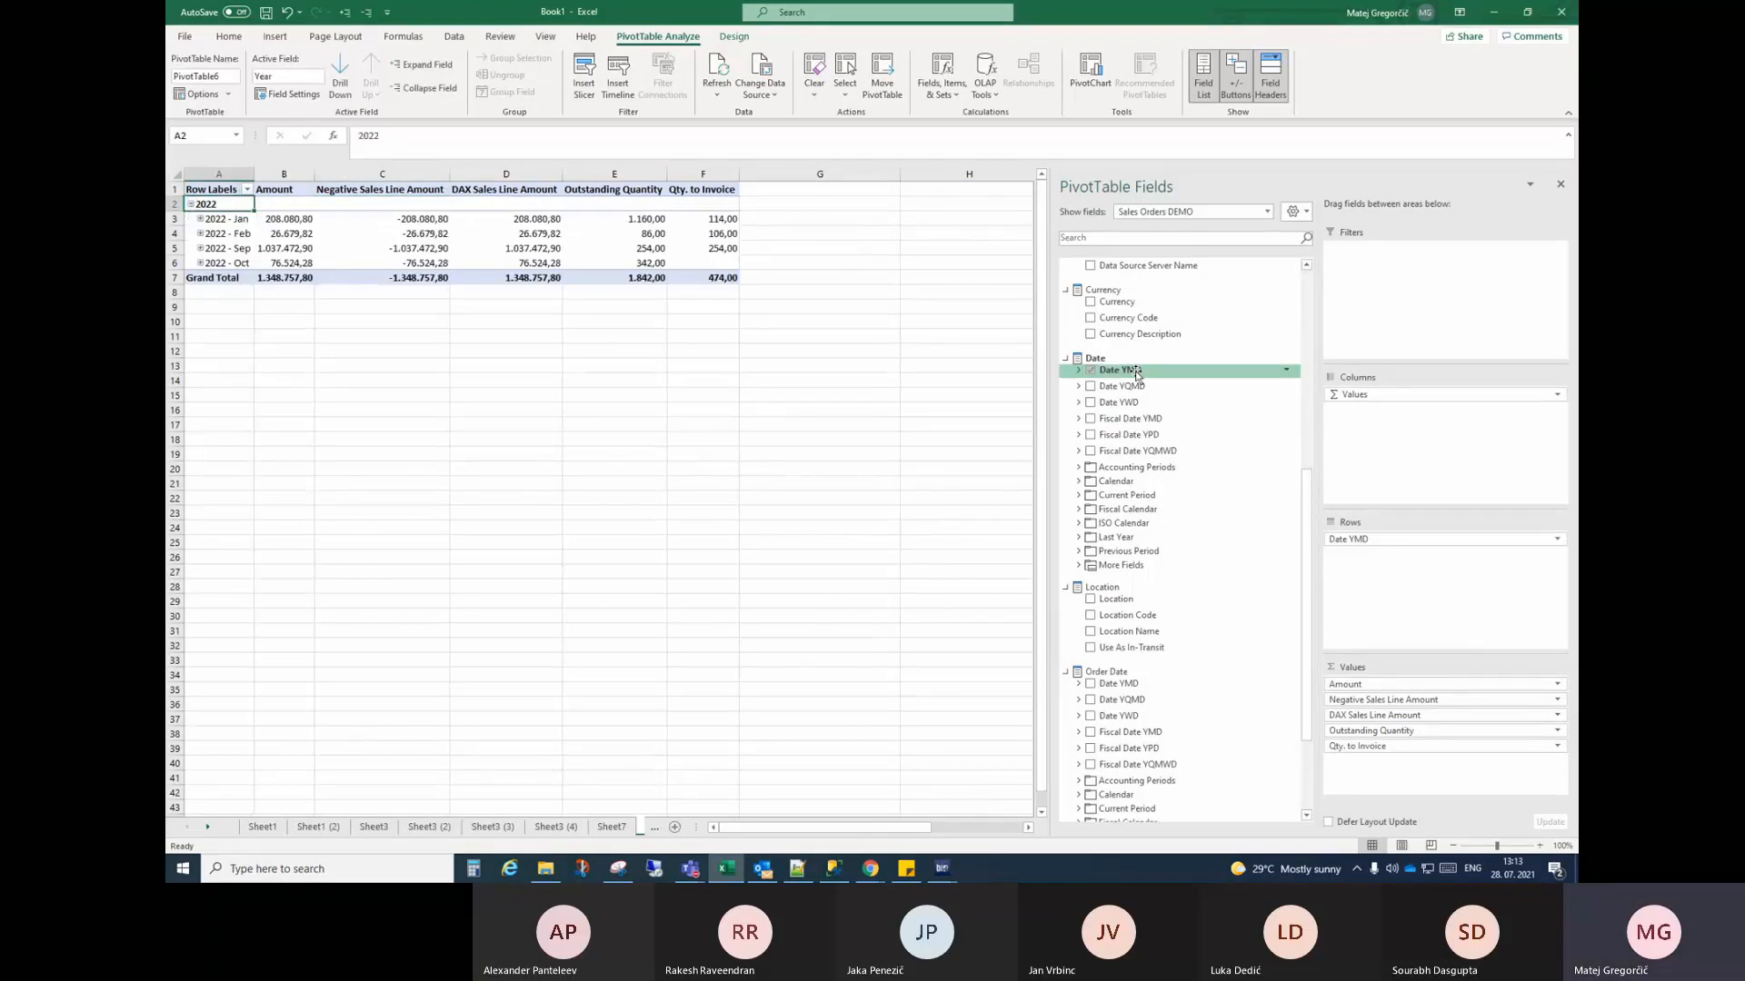
Step: Examine the Date dimension's Calendar folder and the remaining dimensions and measures in the PivotTable field list
click(1079, 482)
click(1080, 481)
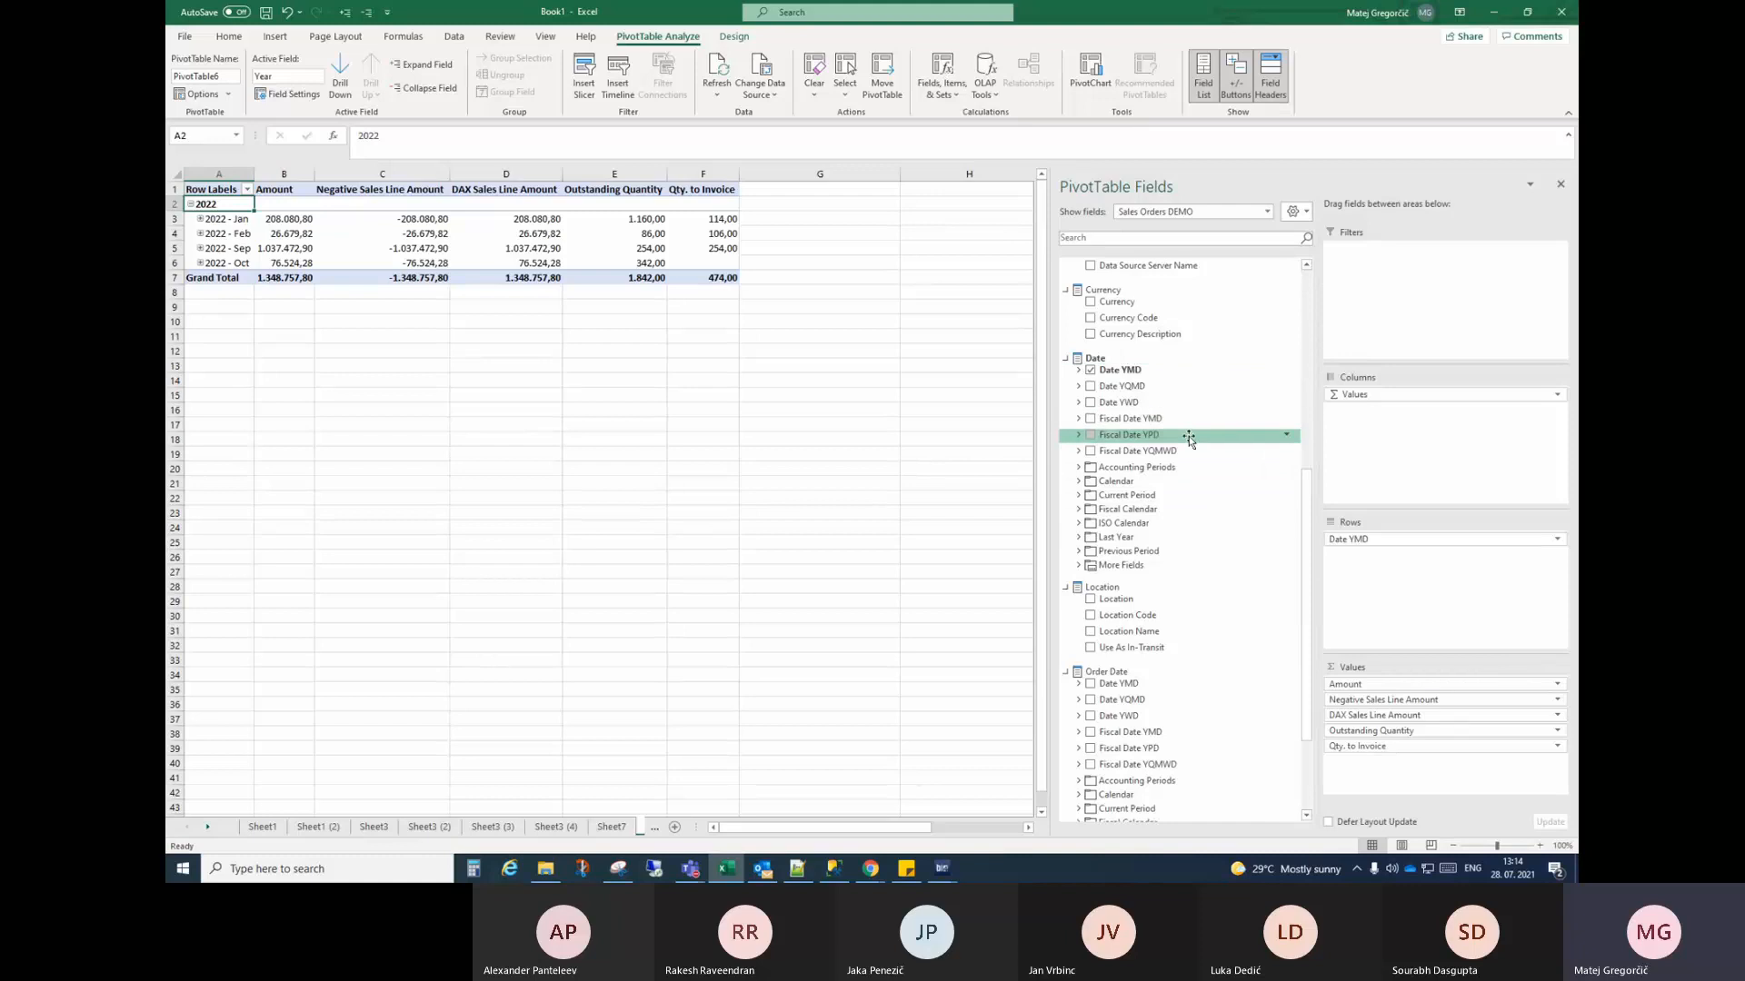
scroll(1189, 439, down, 3)
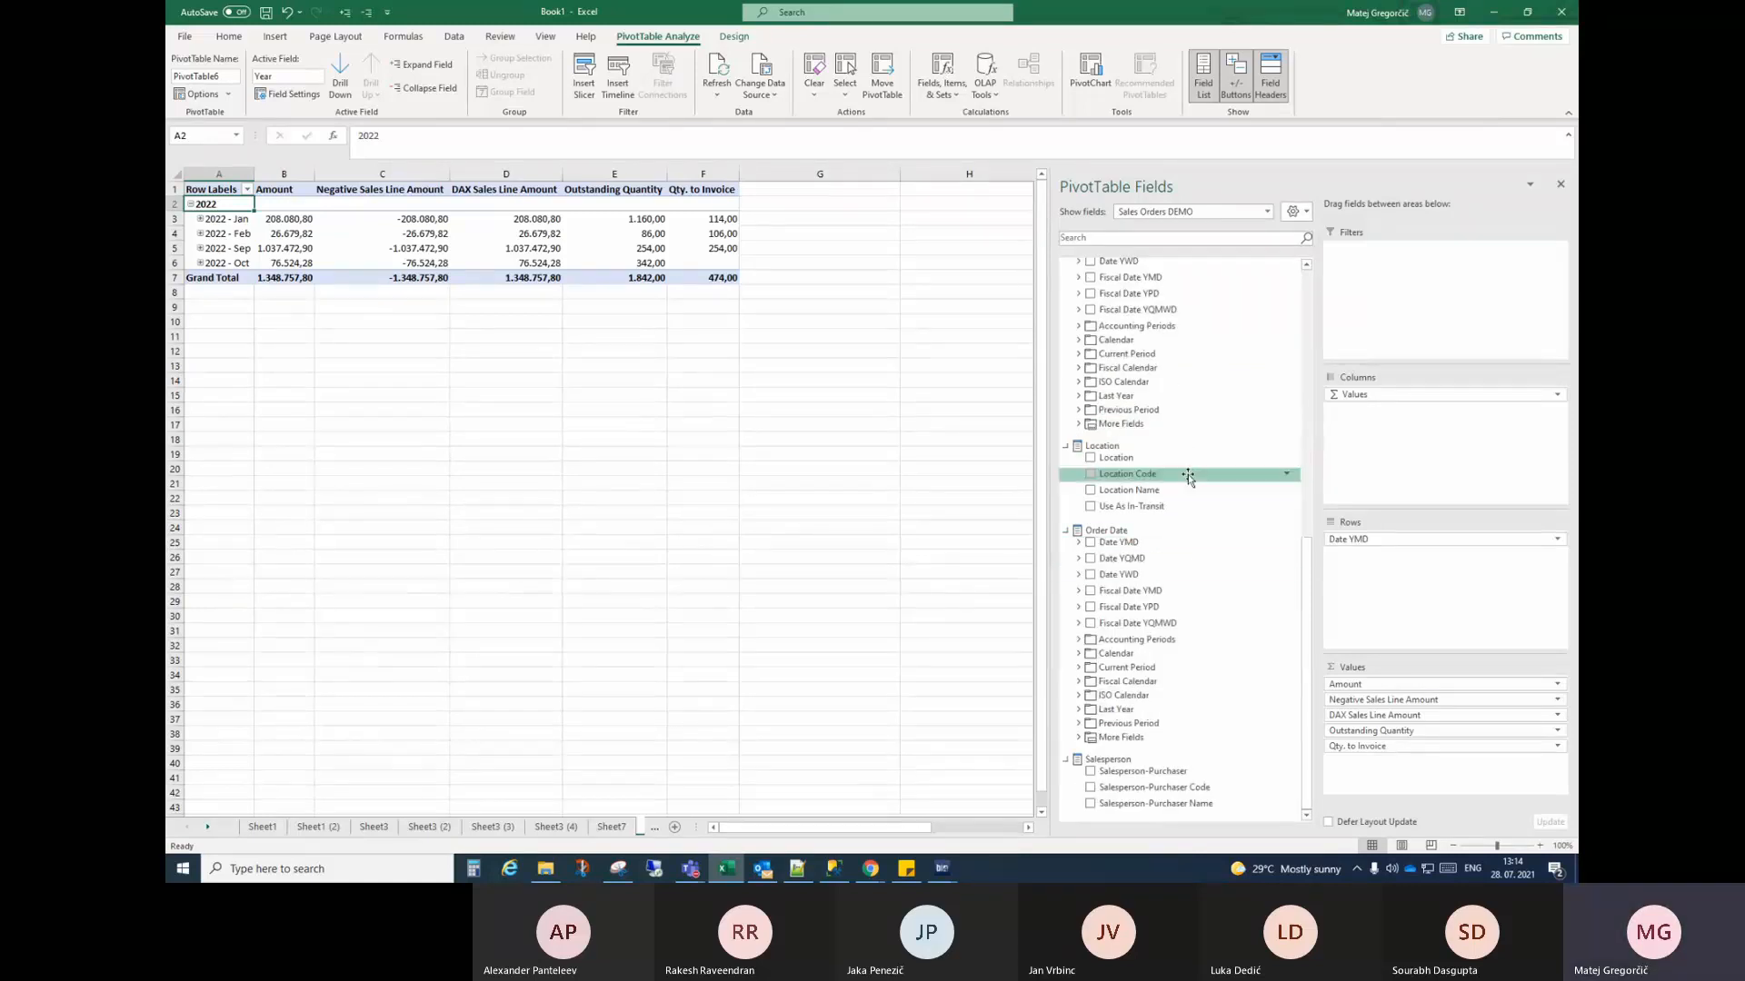
scroll(1188, 477, up, 3)
scroll(1189, 477, up, 9)
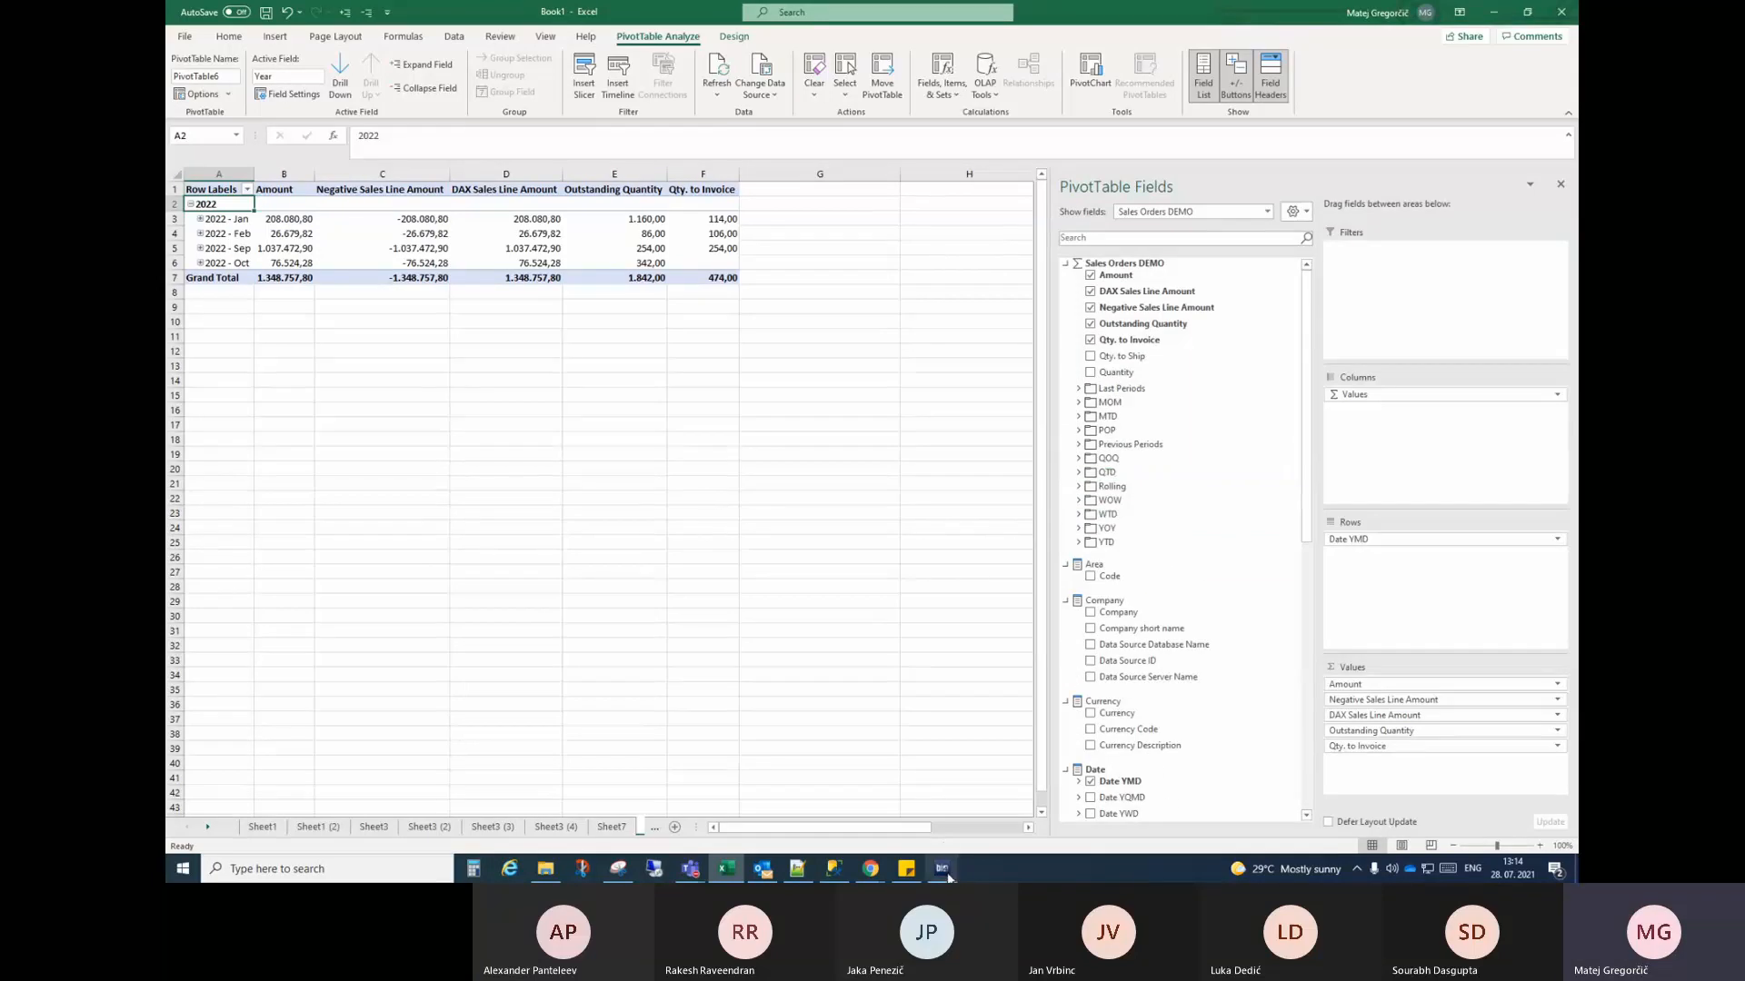
Step: Switch back to BI4Dynamics, check the Location dimension's hierarchies and close the dimension manager
mouse_move(943, 868)
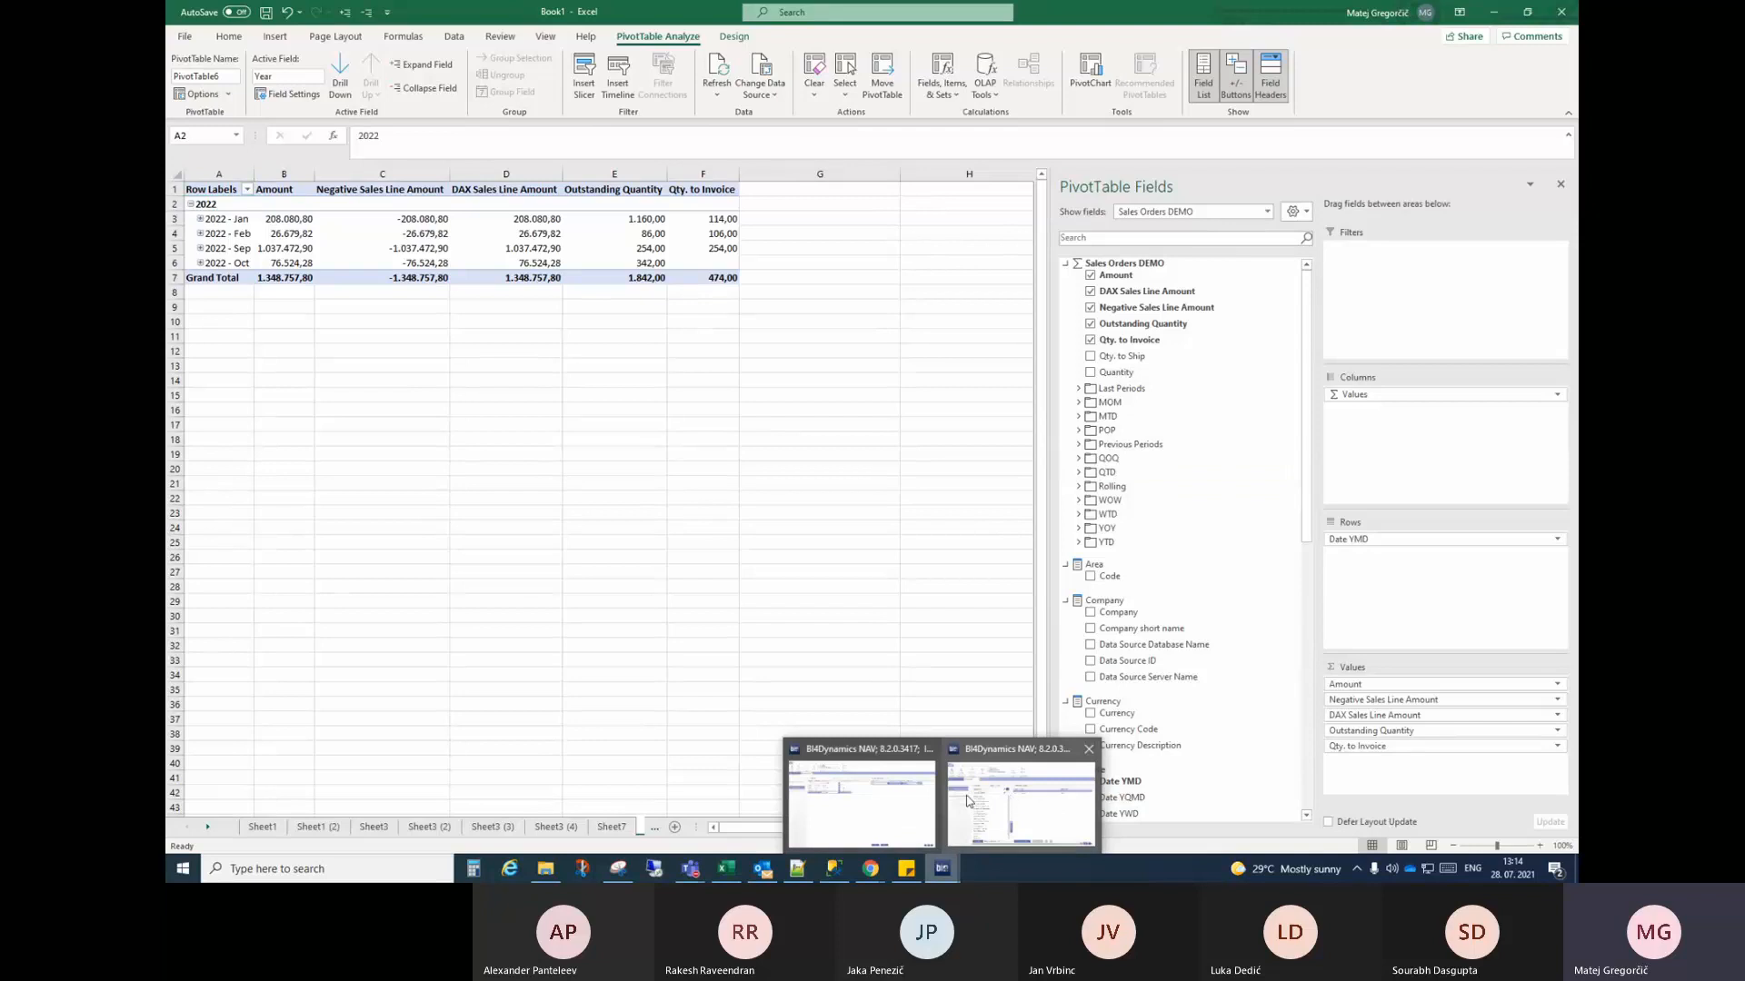
mouse_move(879, 811)
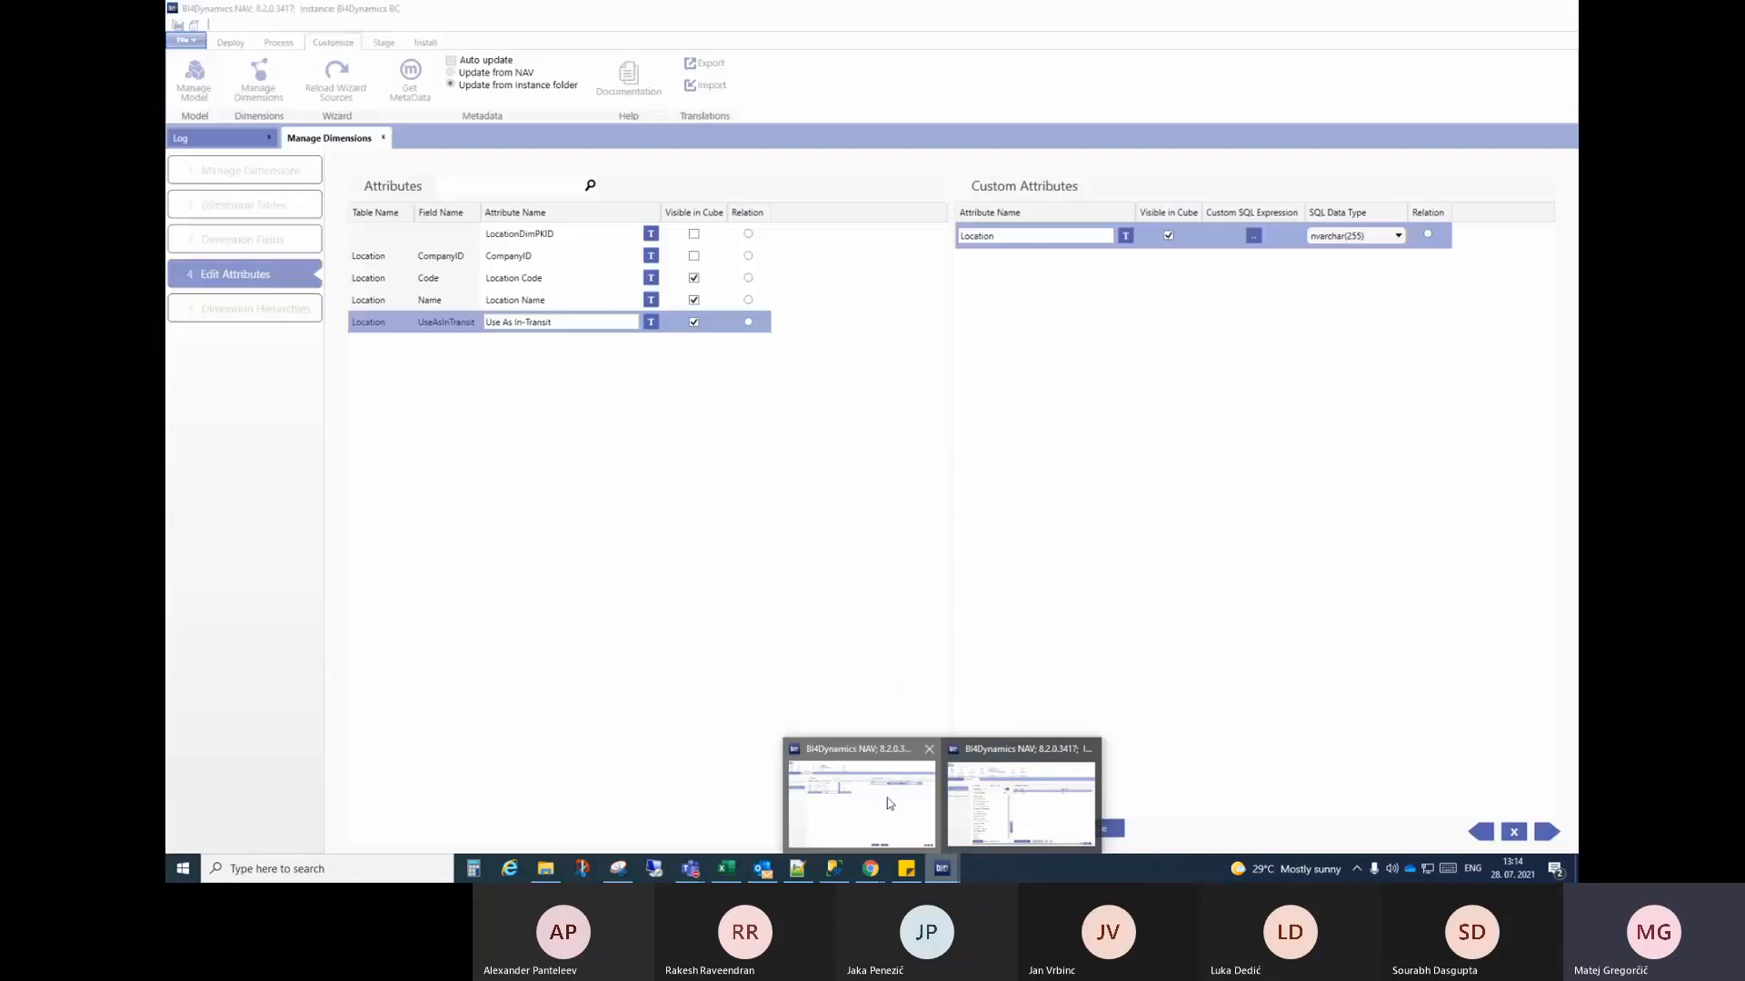
click(889, 805)
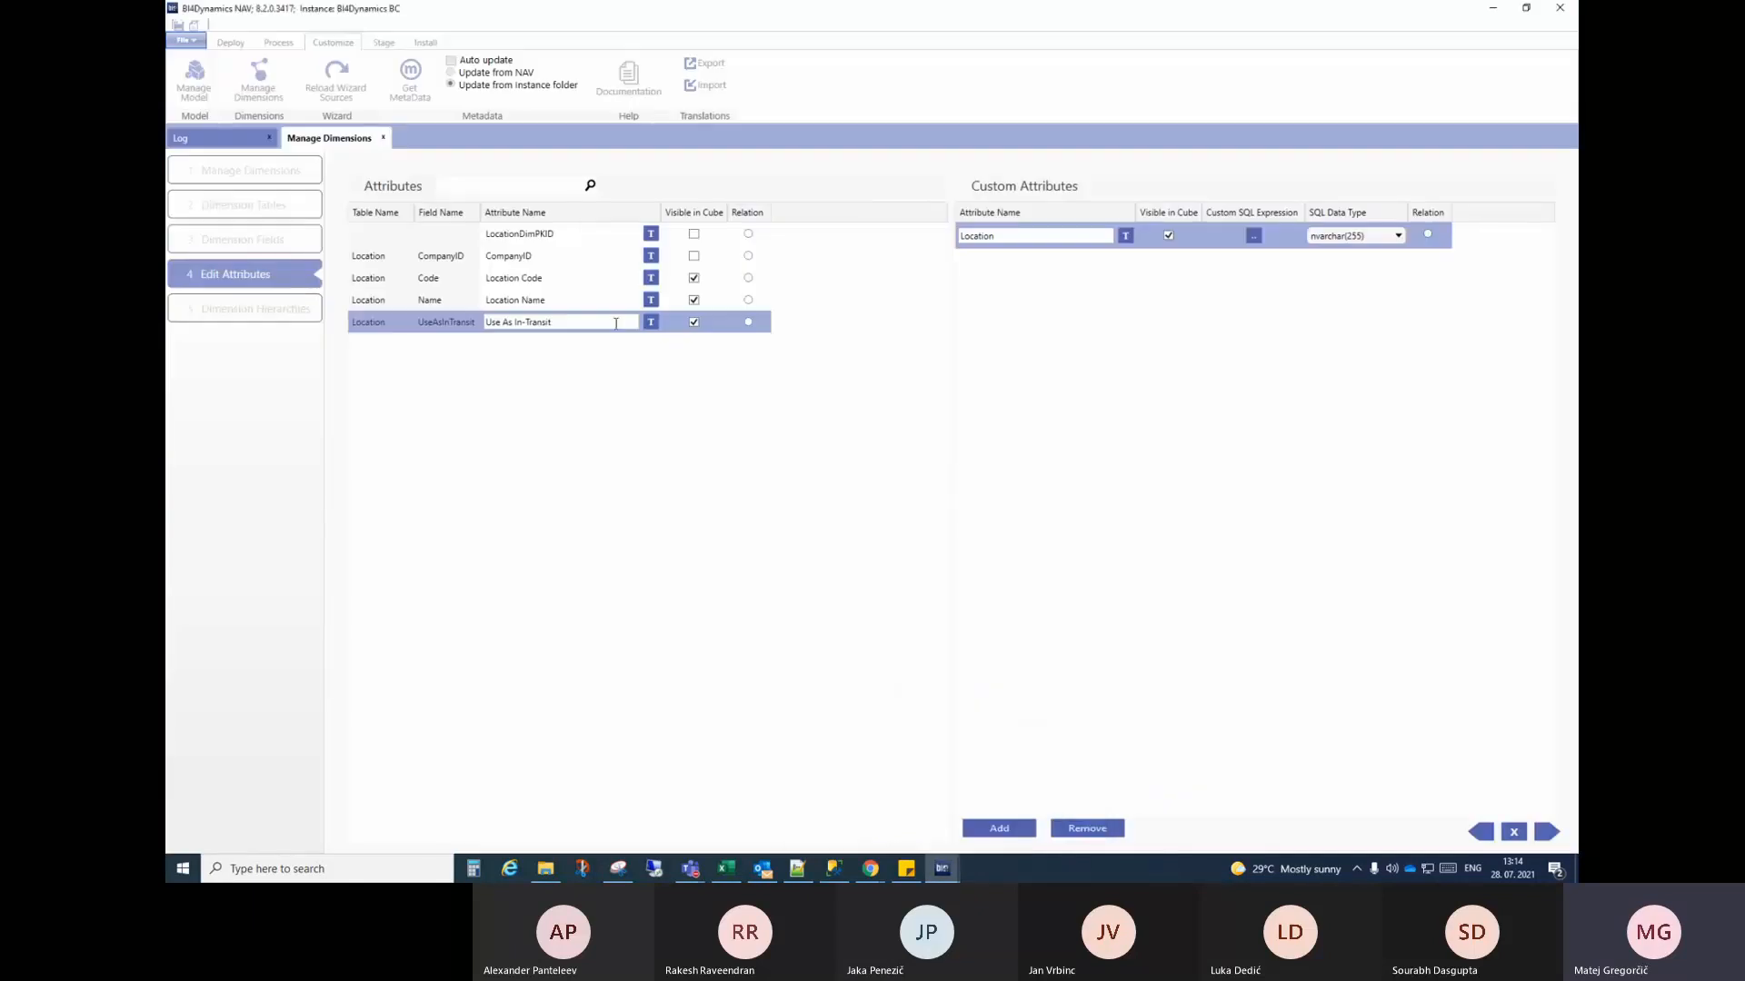
click(1535, 830)
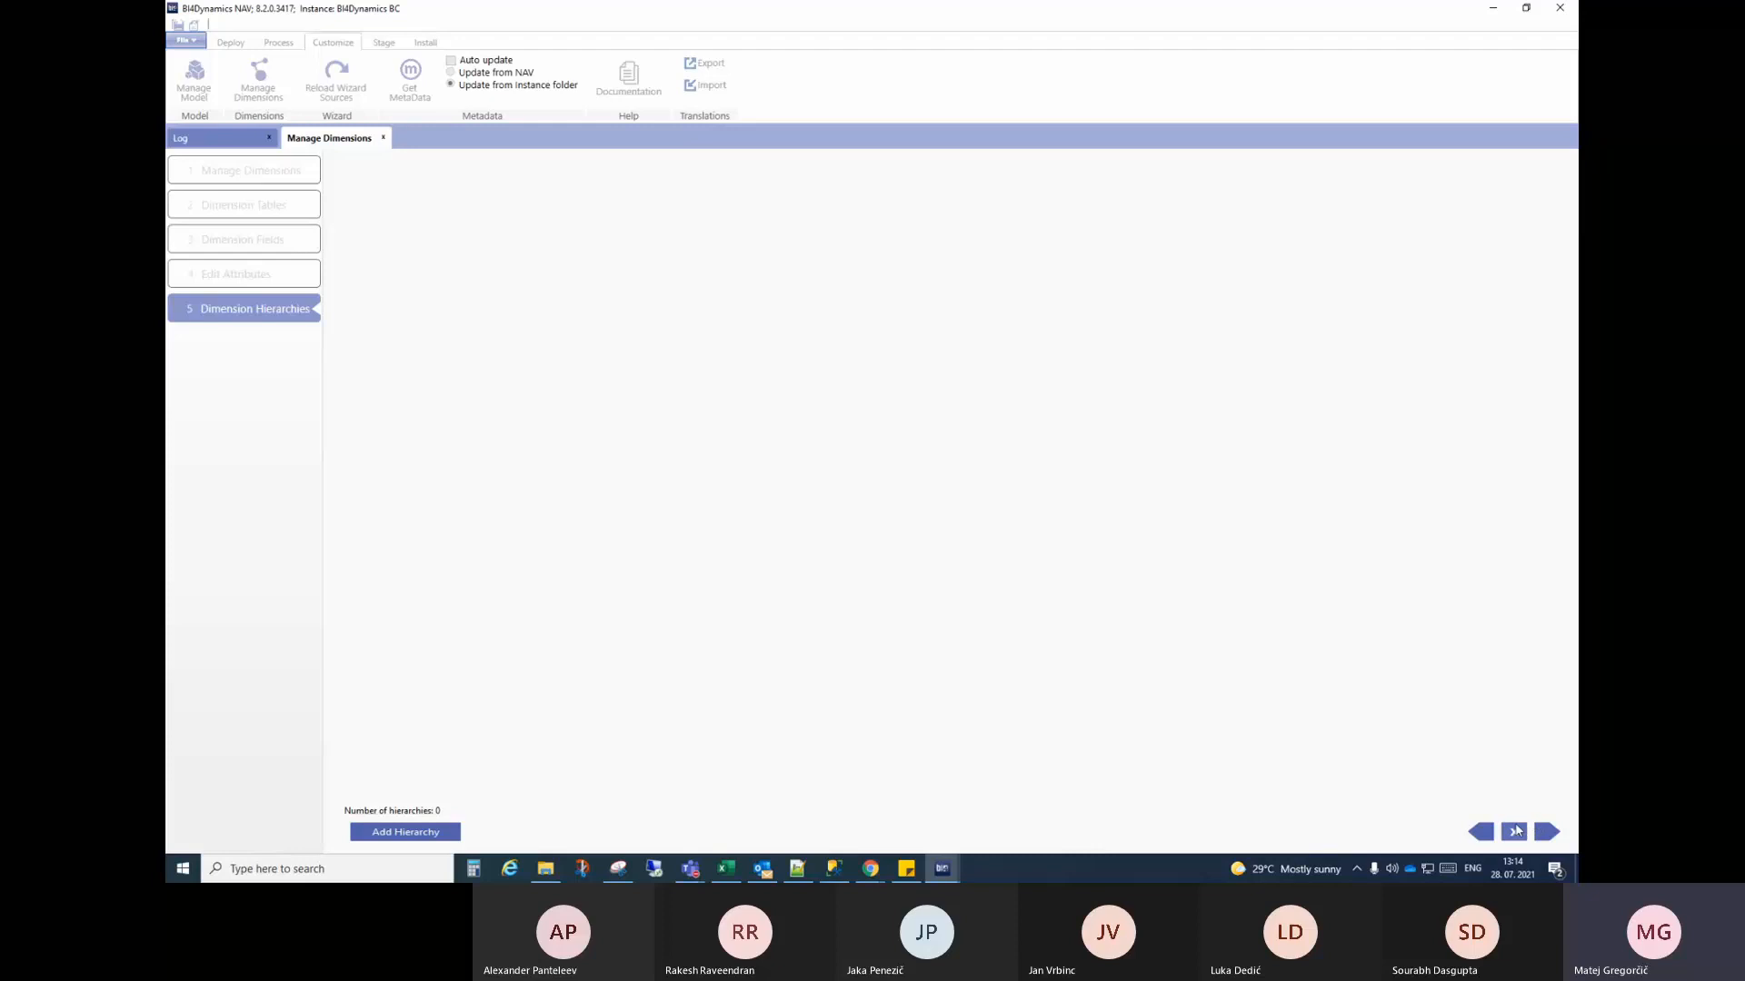
click(1542, 831)
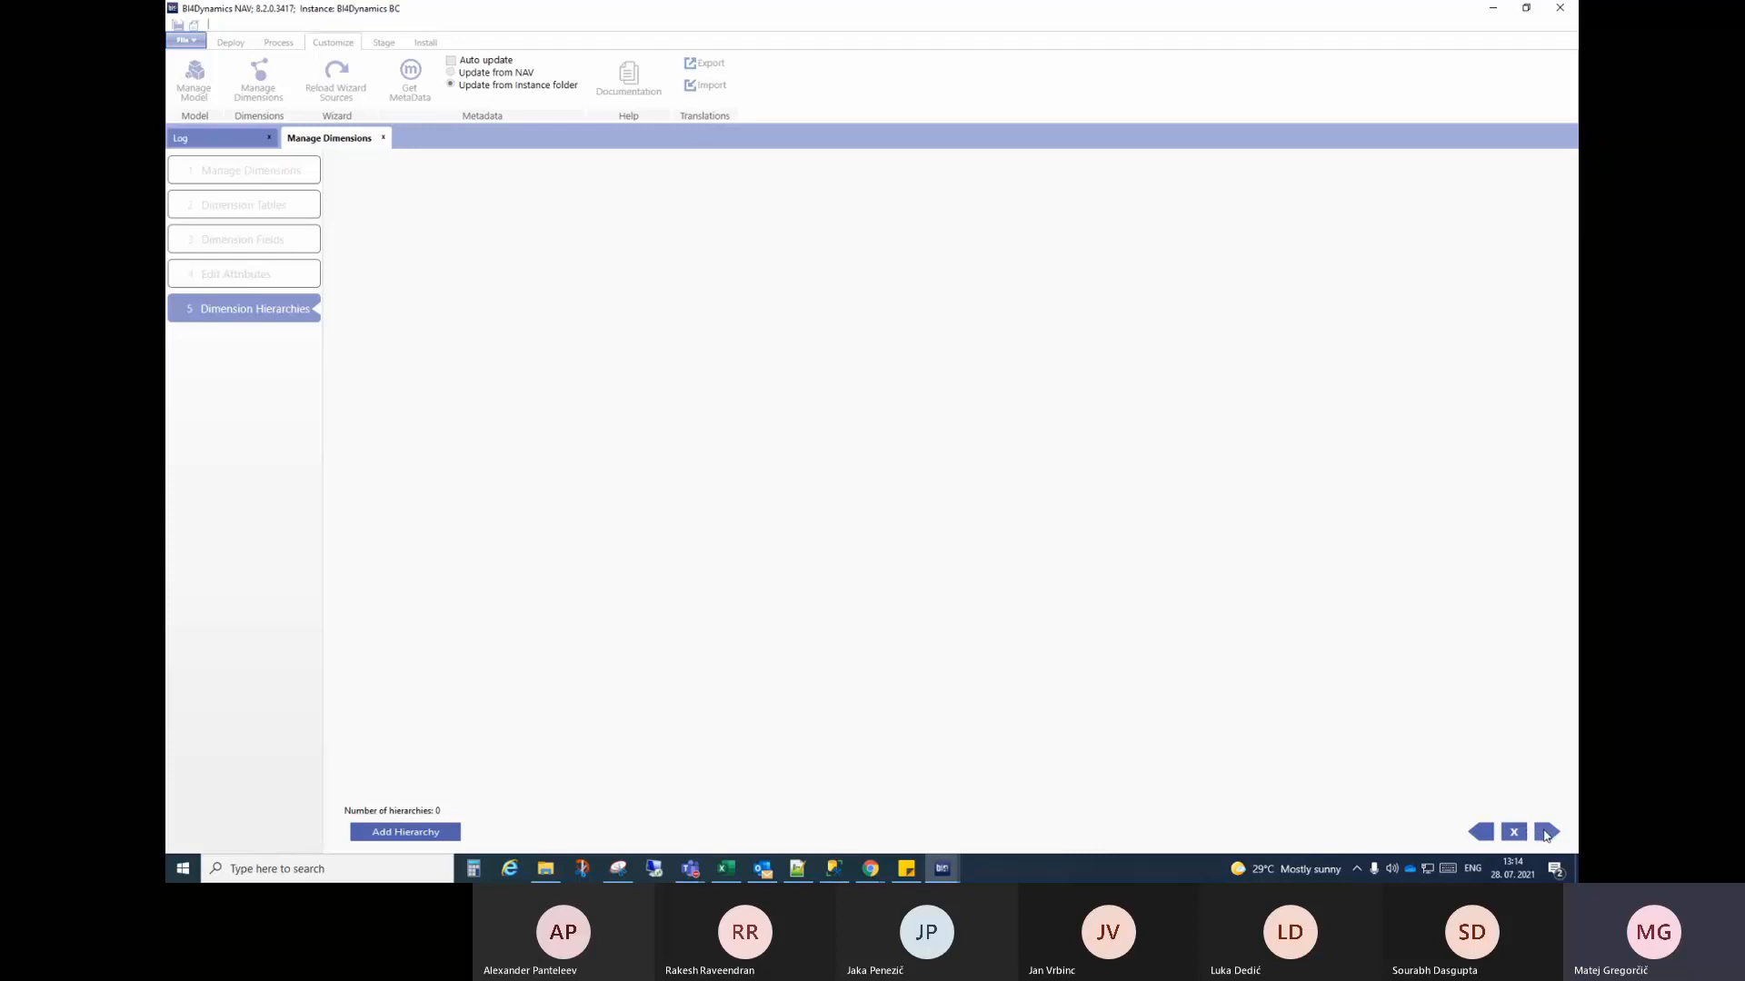
click(382, 137)
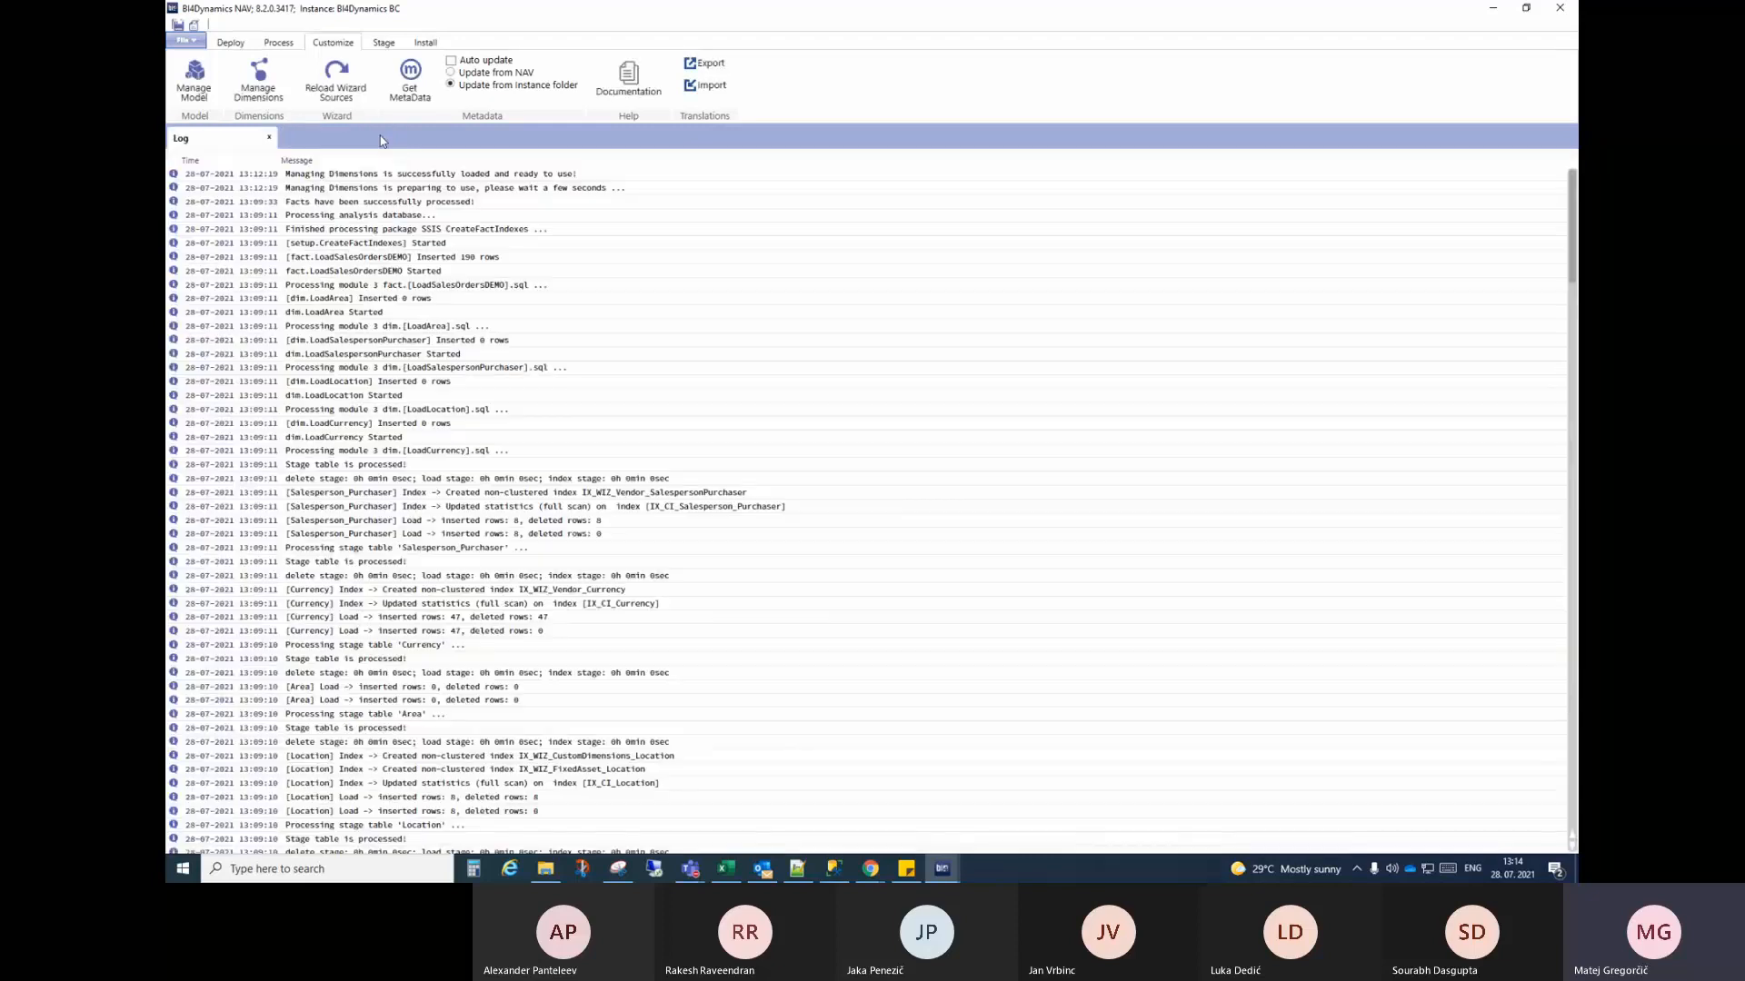
Step: Open the model's cube list and examine the fact tables of the Sales Orders and Sales Analysis cubes
click(194, 78)
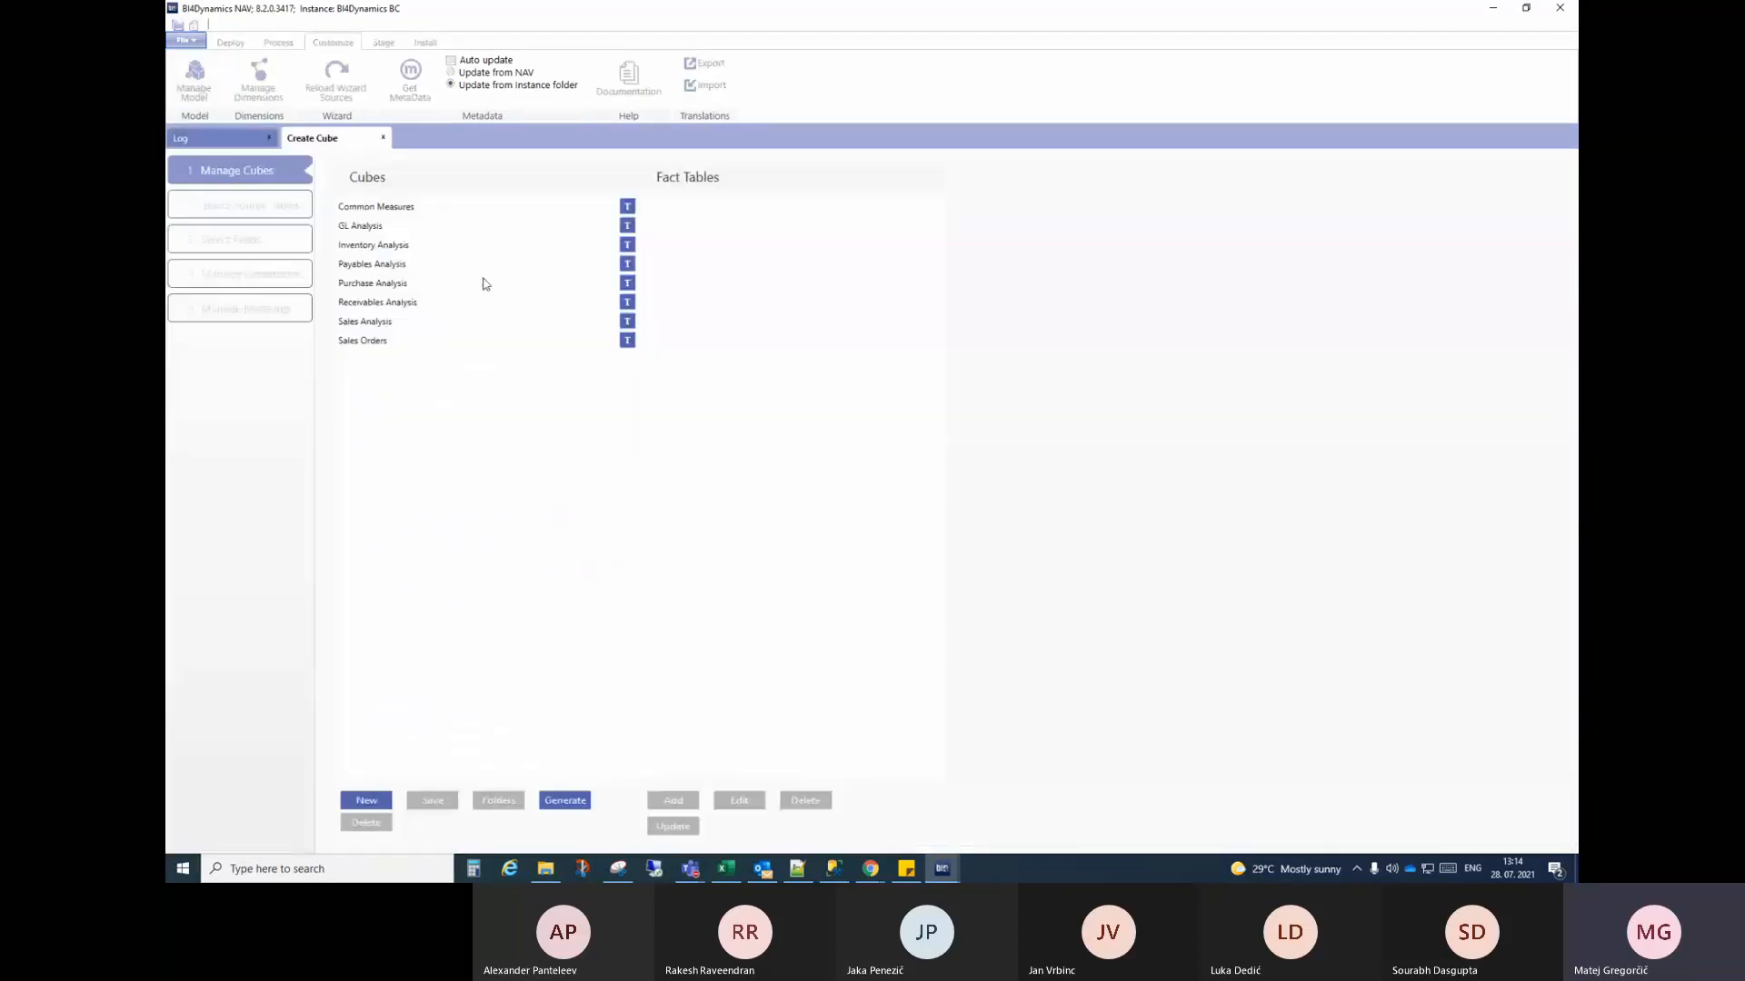
click(396, 342)
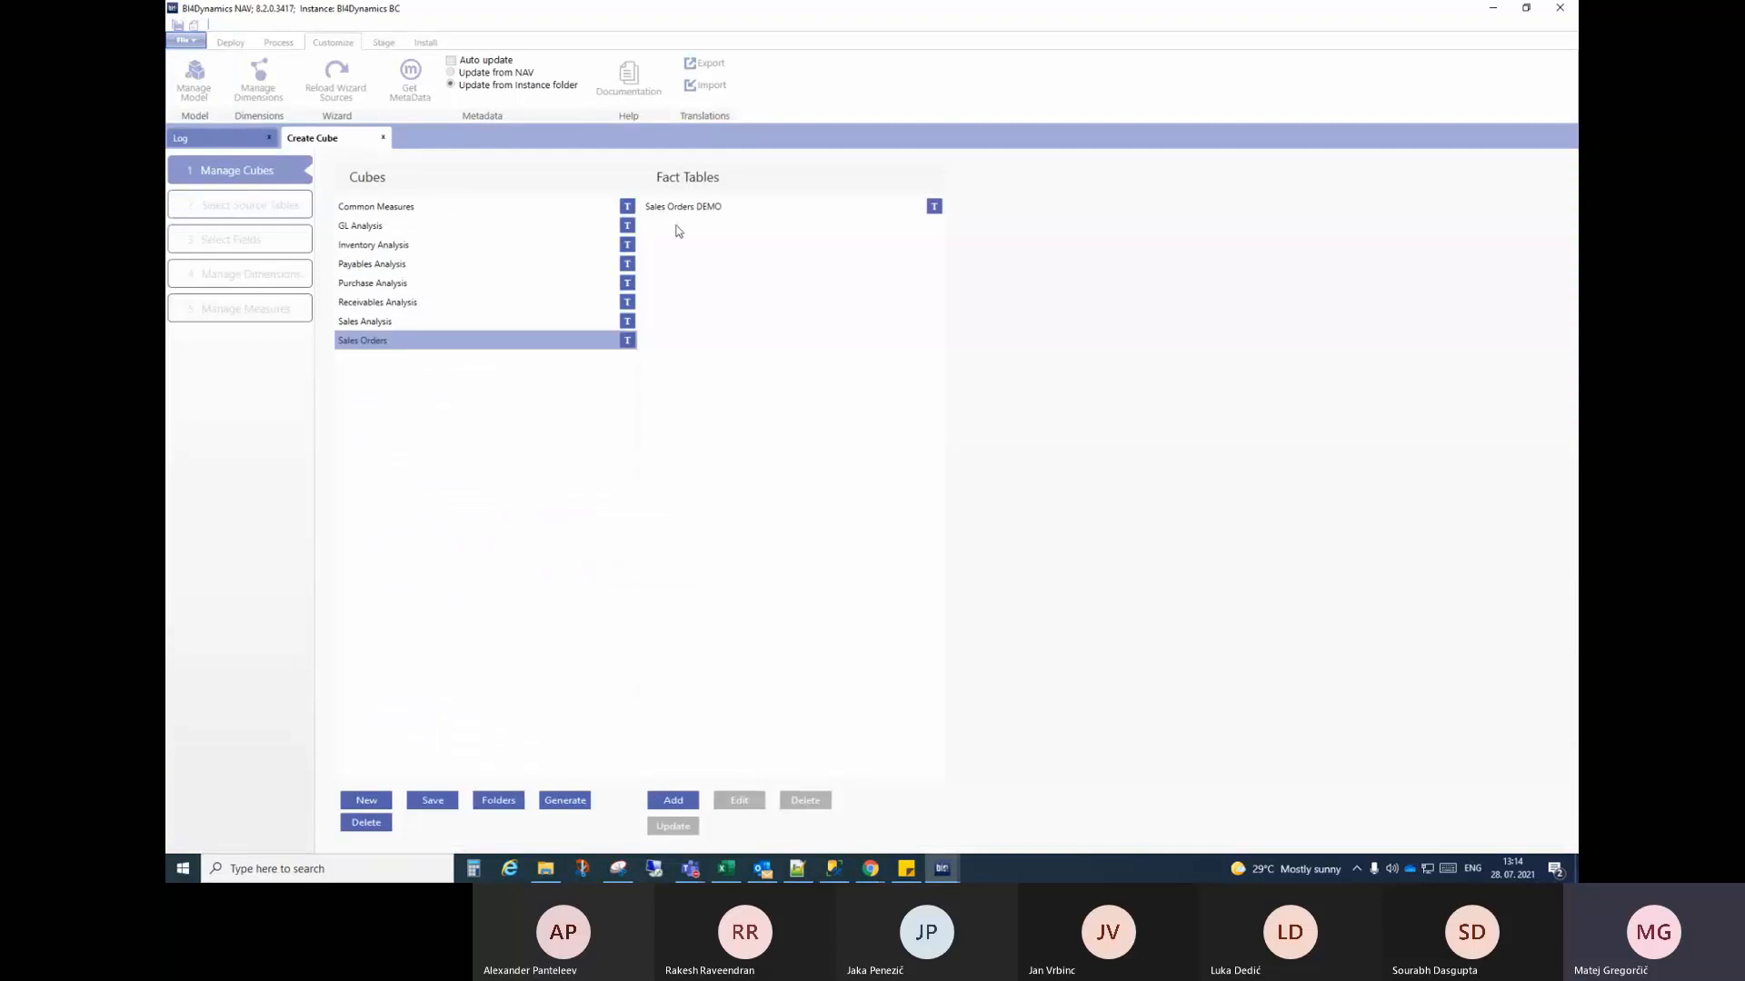
click(690, 208)
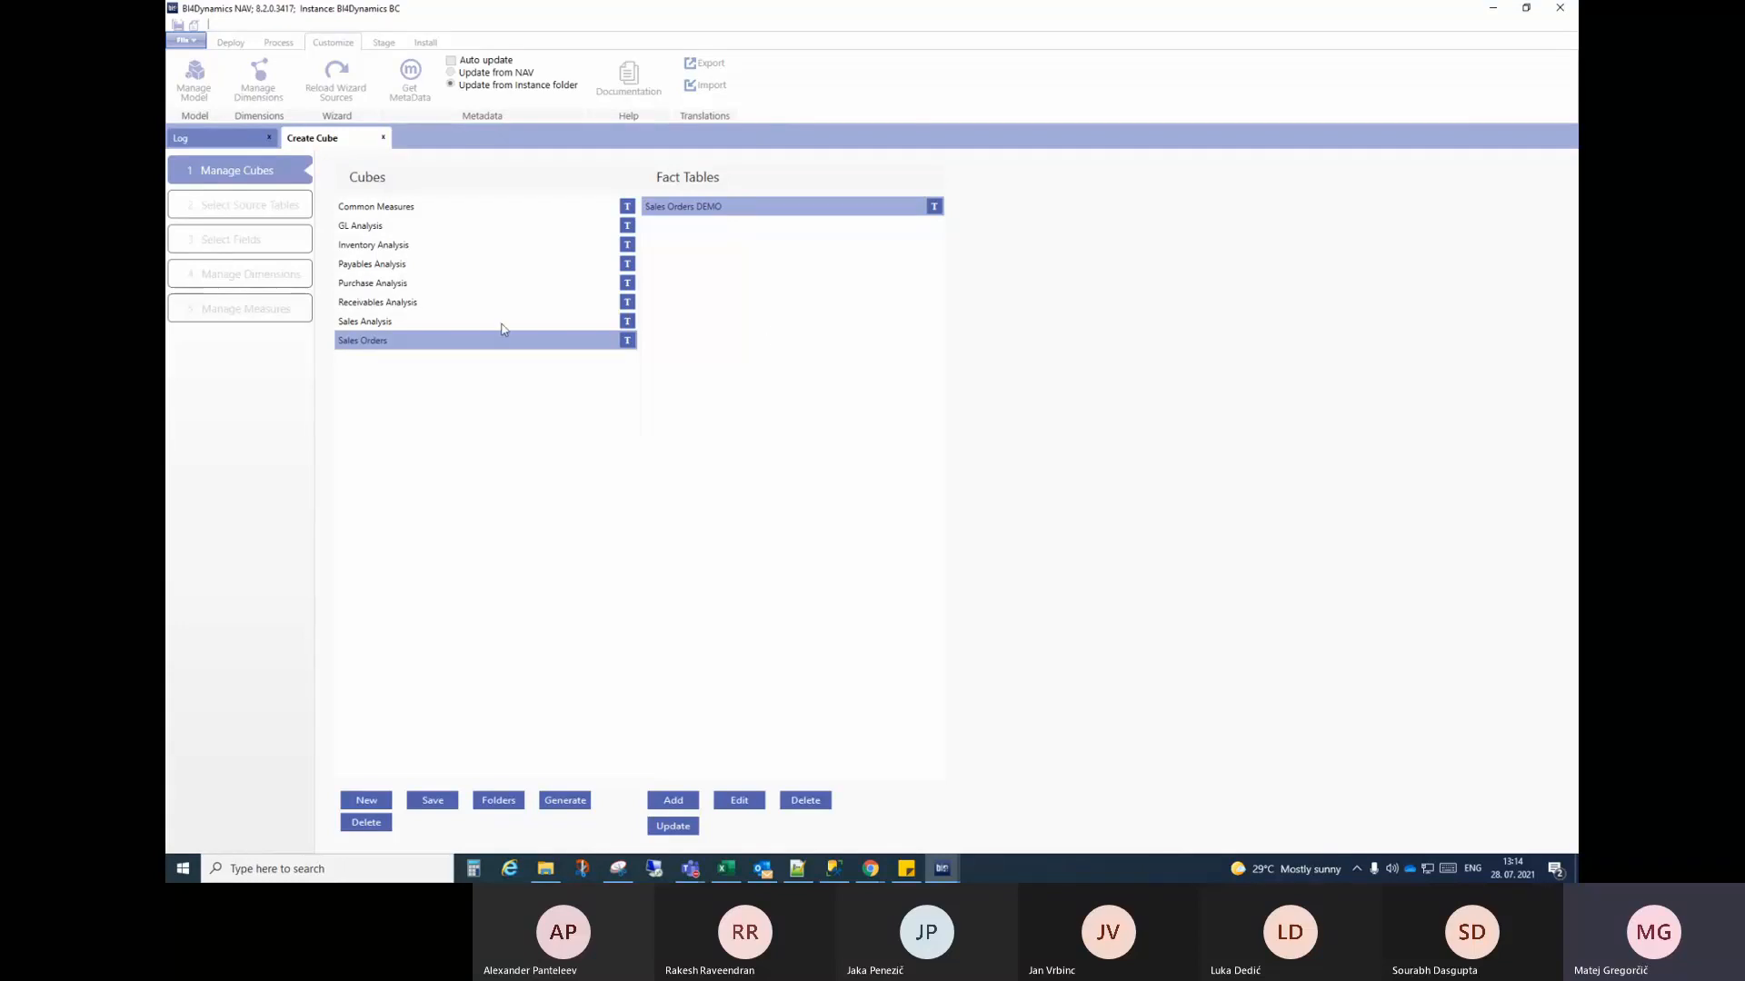
click(460, 321)
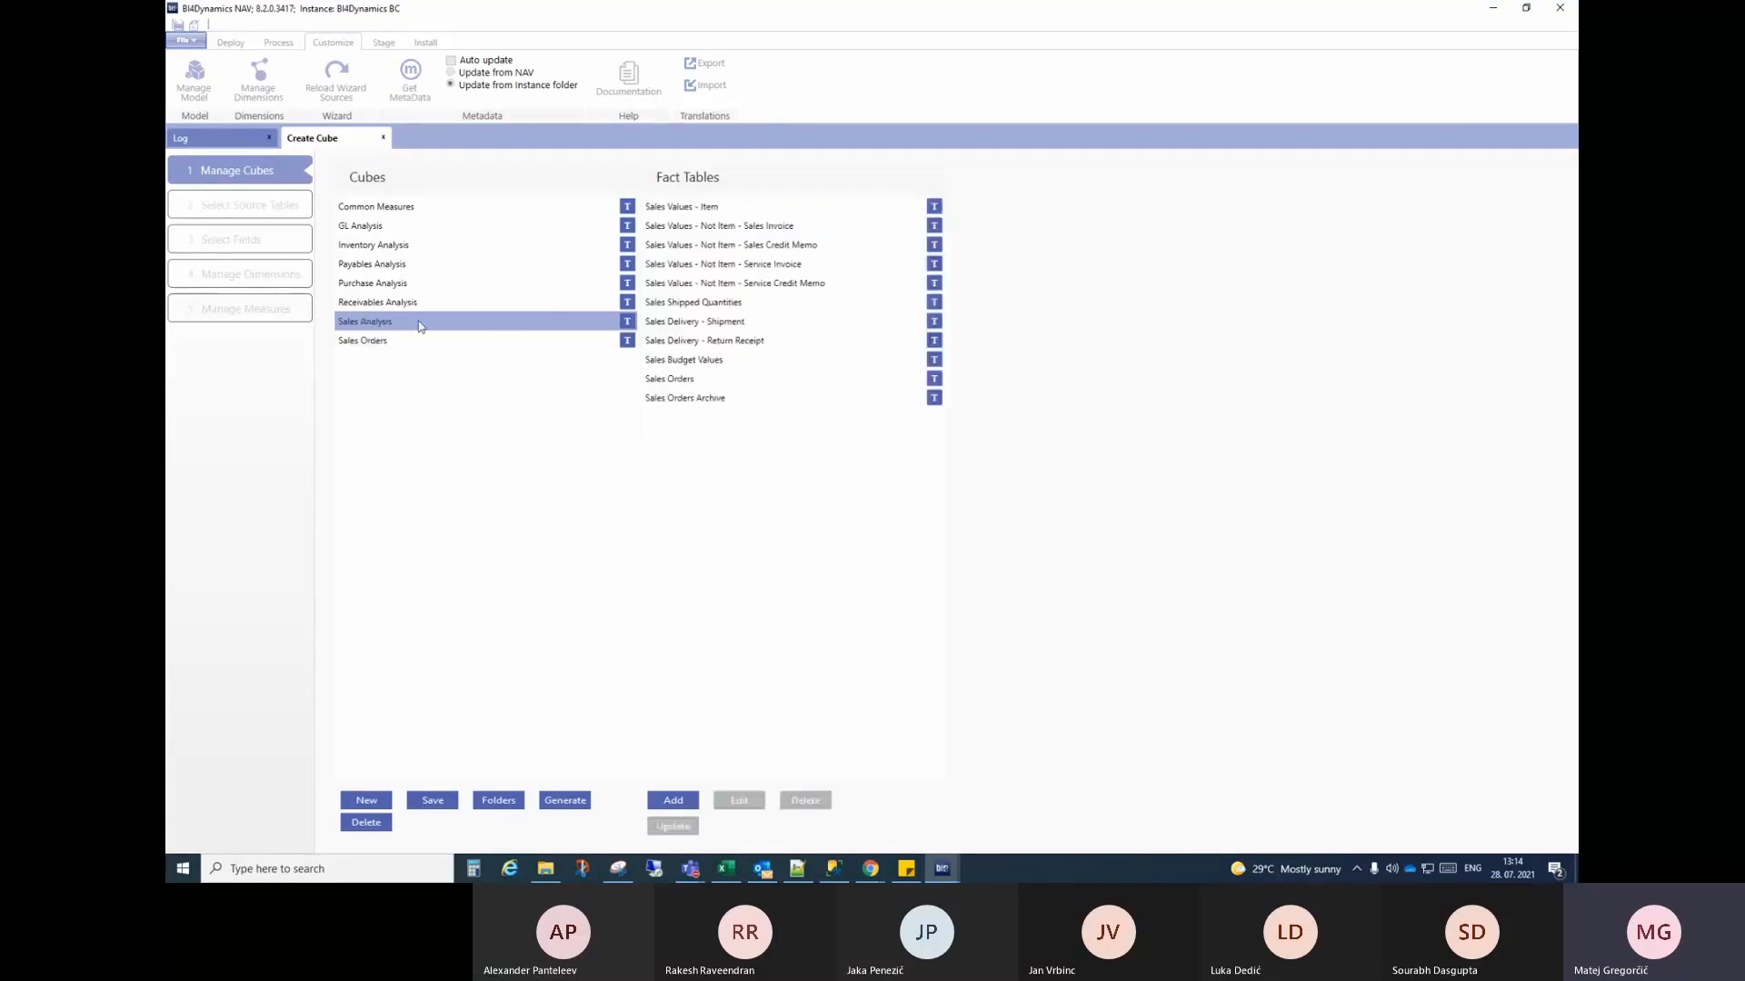
click(698, 208)
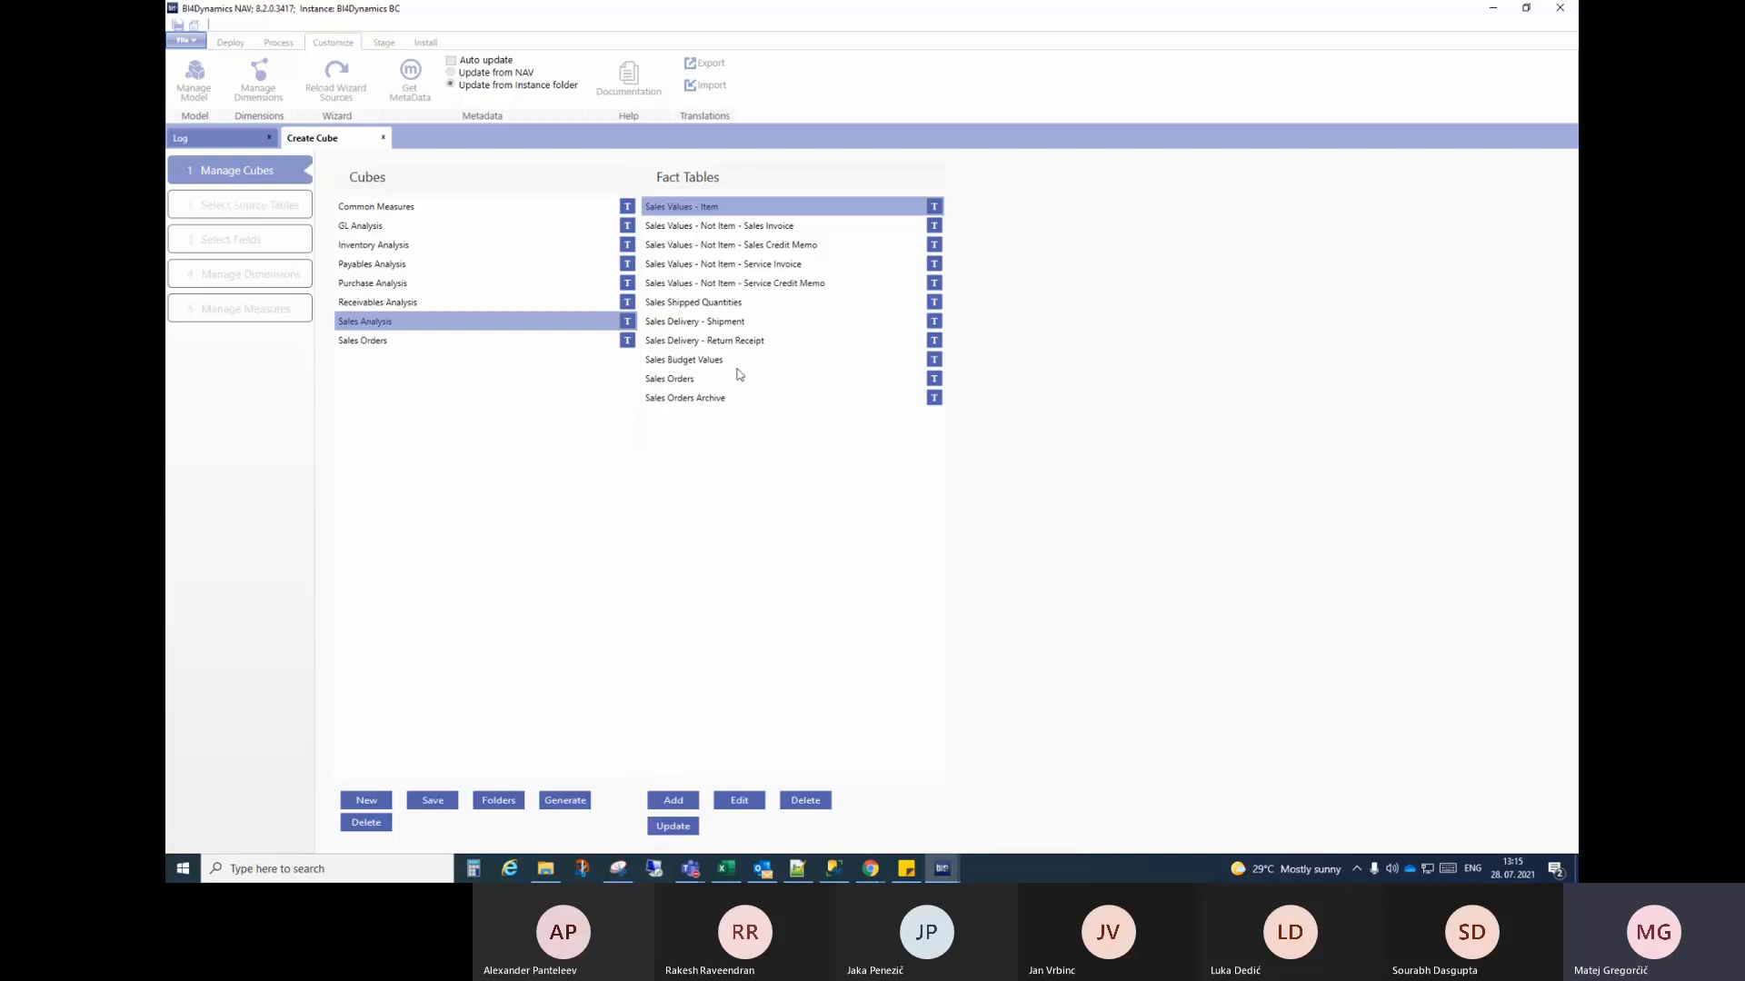
click(704, 227)
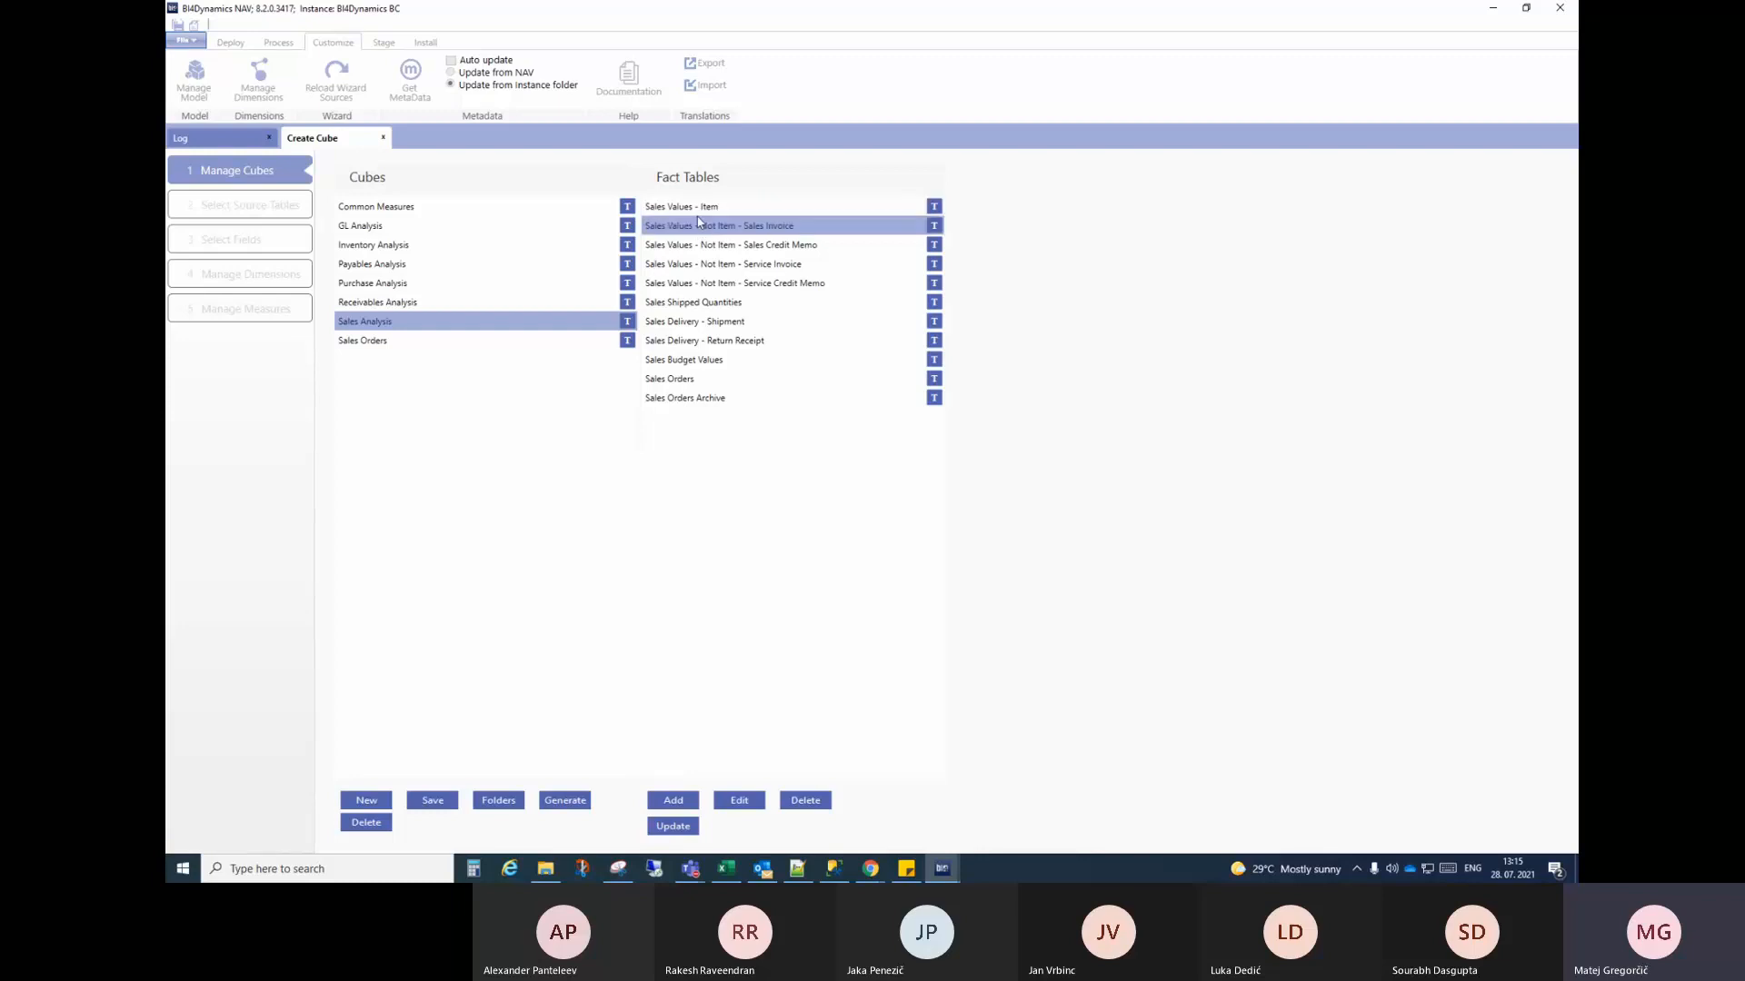
Step: Compare the fact tables of the Sales Orders cube with those of the Sales Analysis cube, and close the cube wizard
click(699, 211)
click(380, 342)
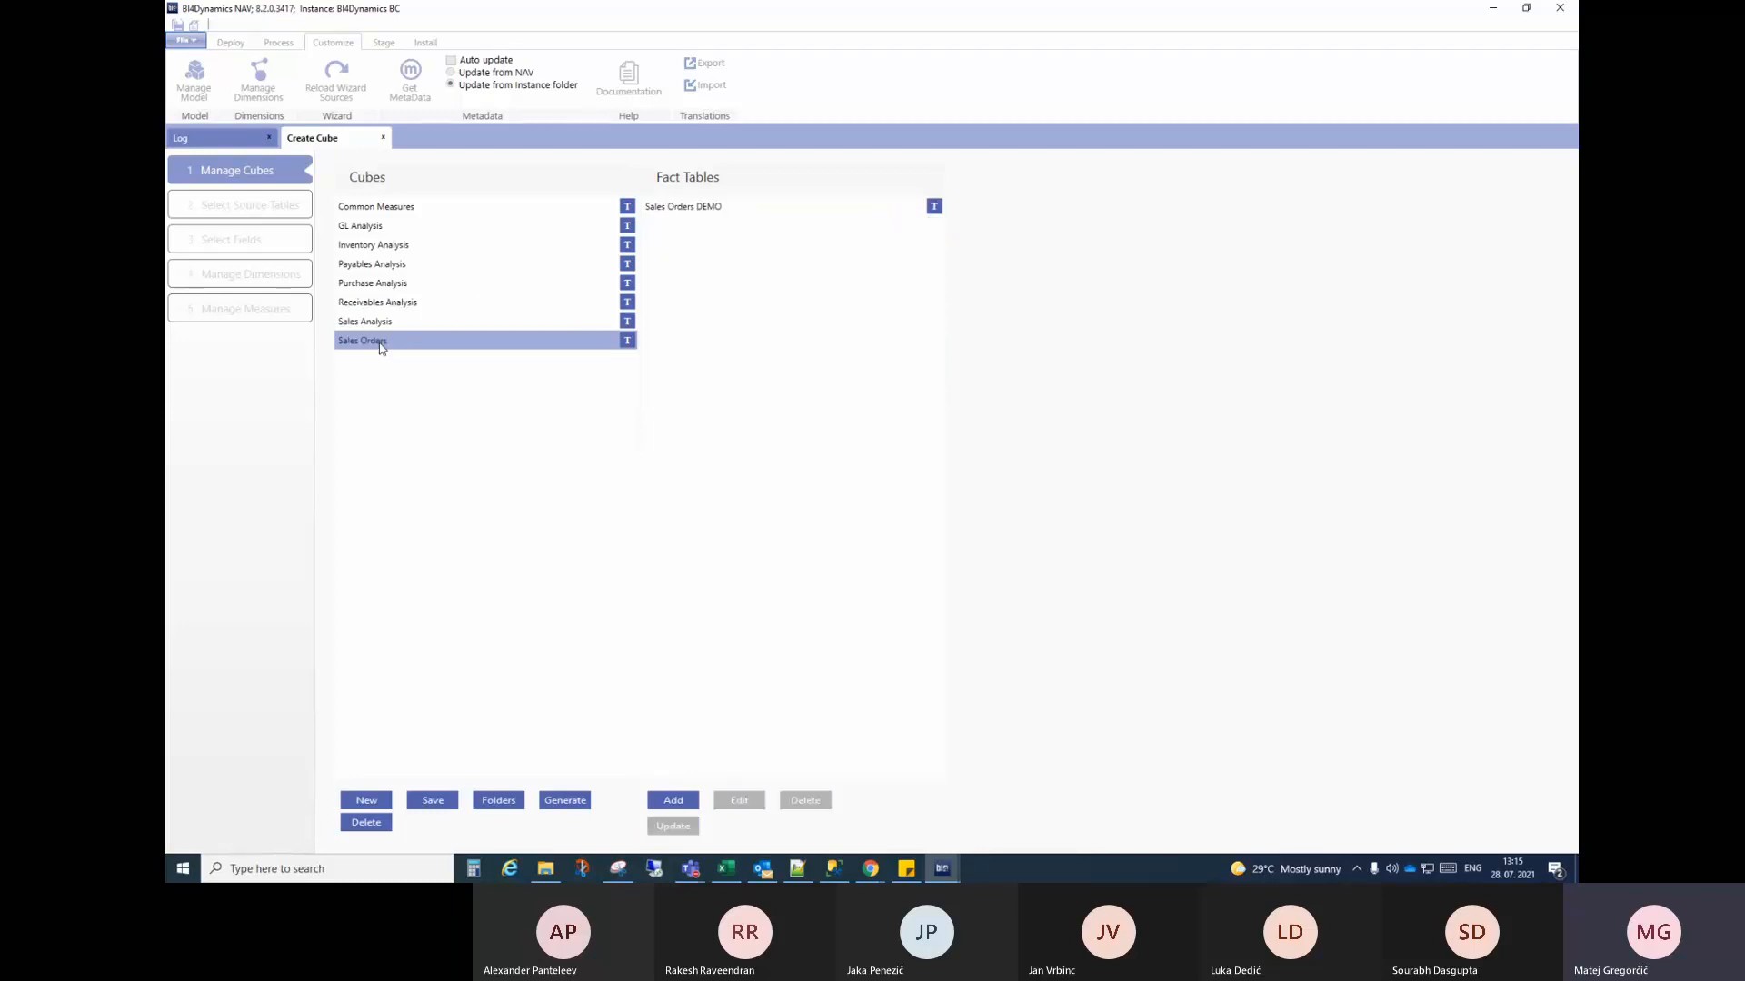
click(695, 209)
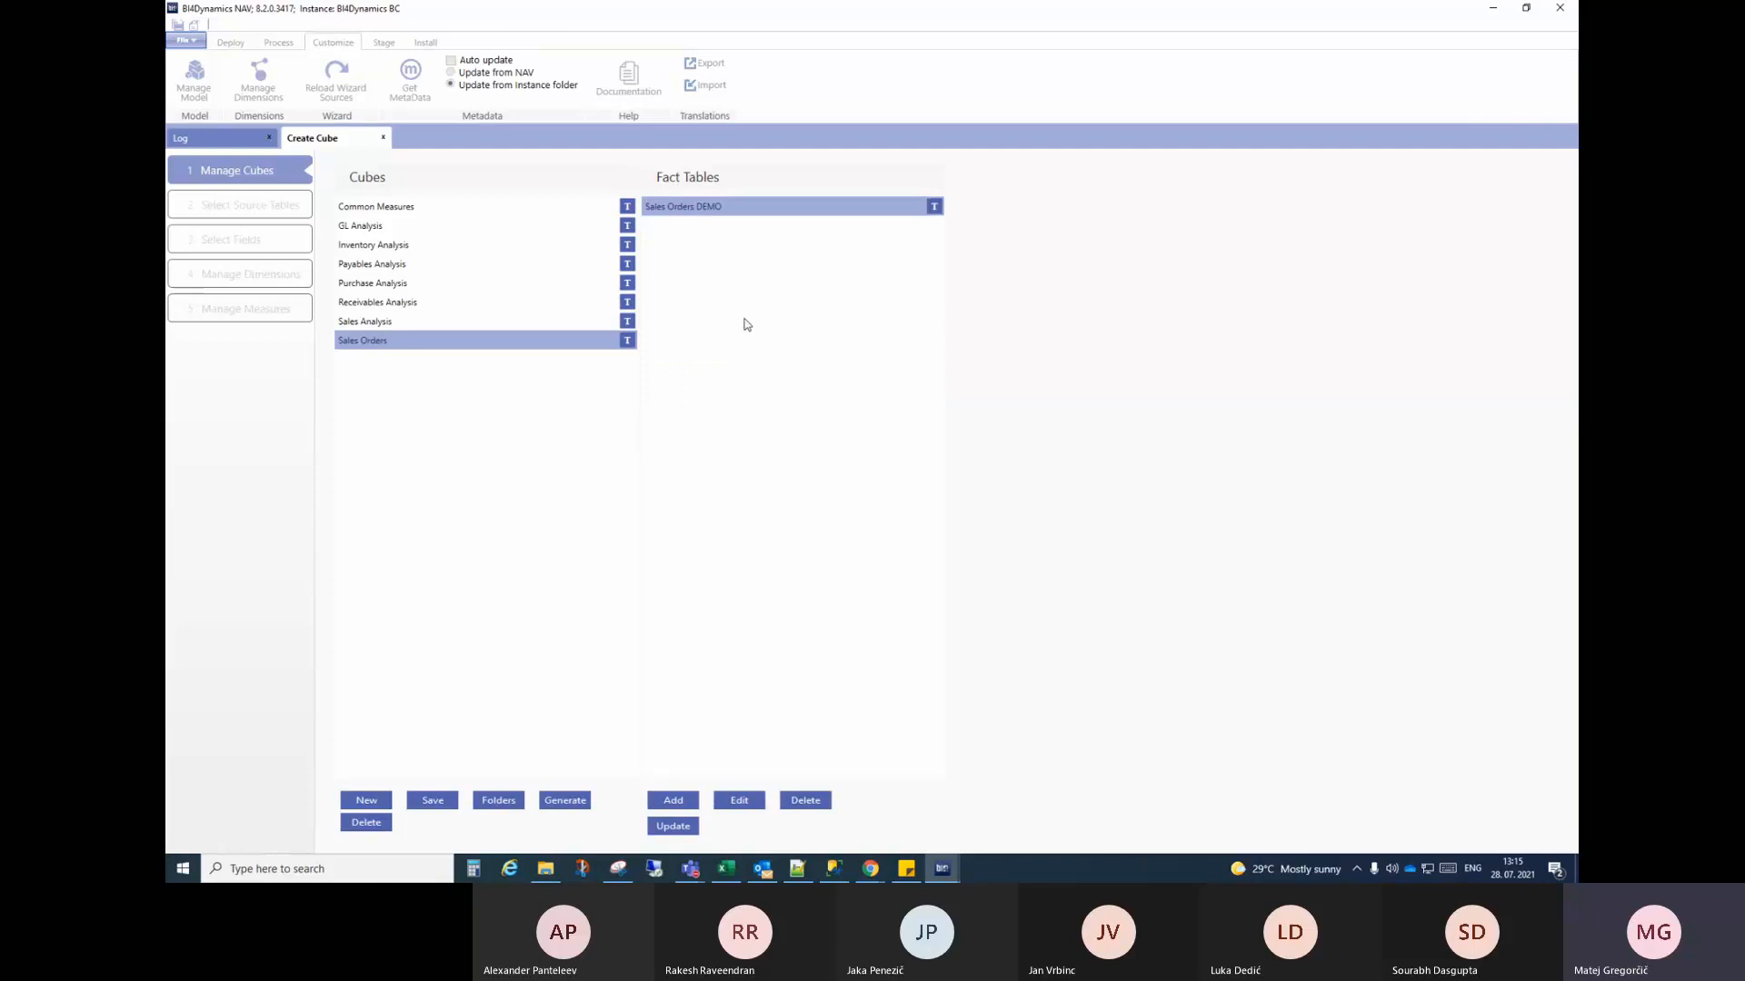
click(408, 323)
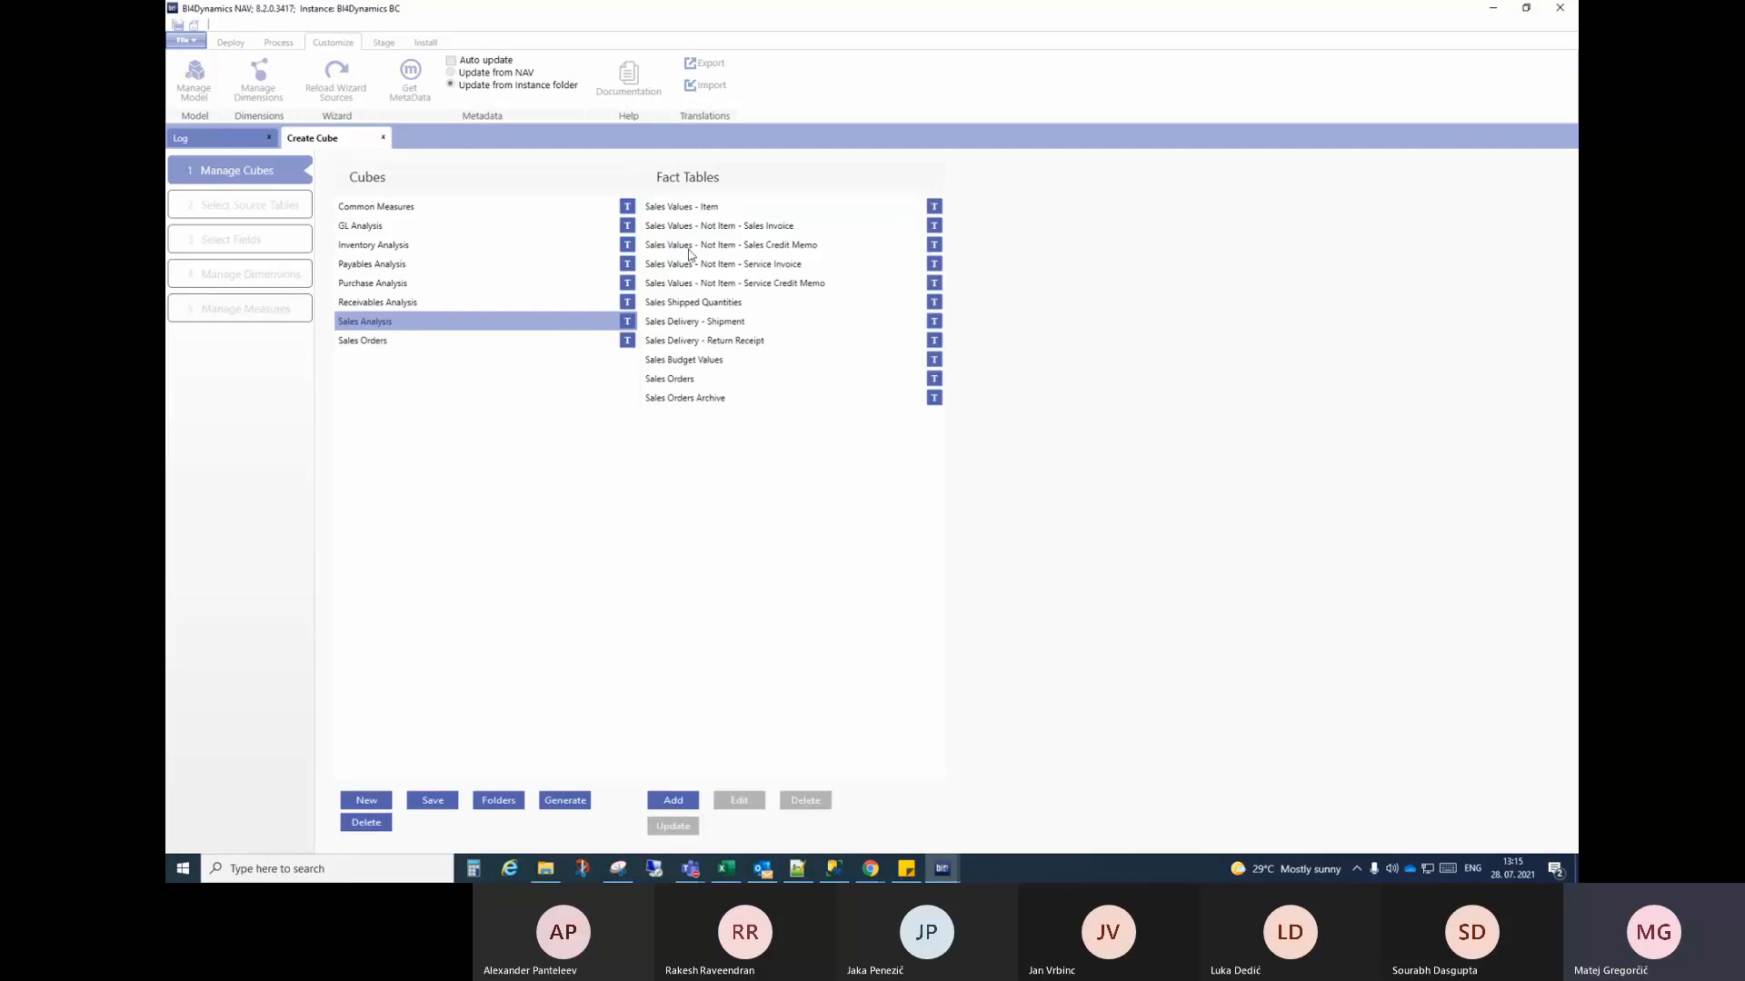
click(720, 208)
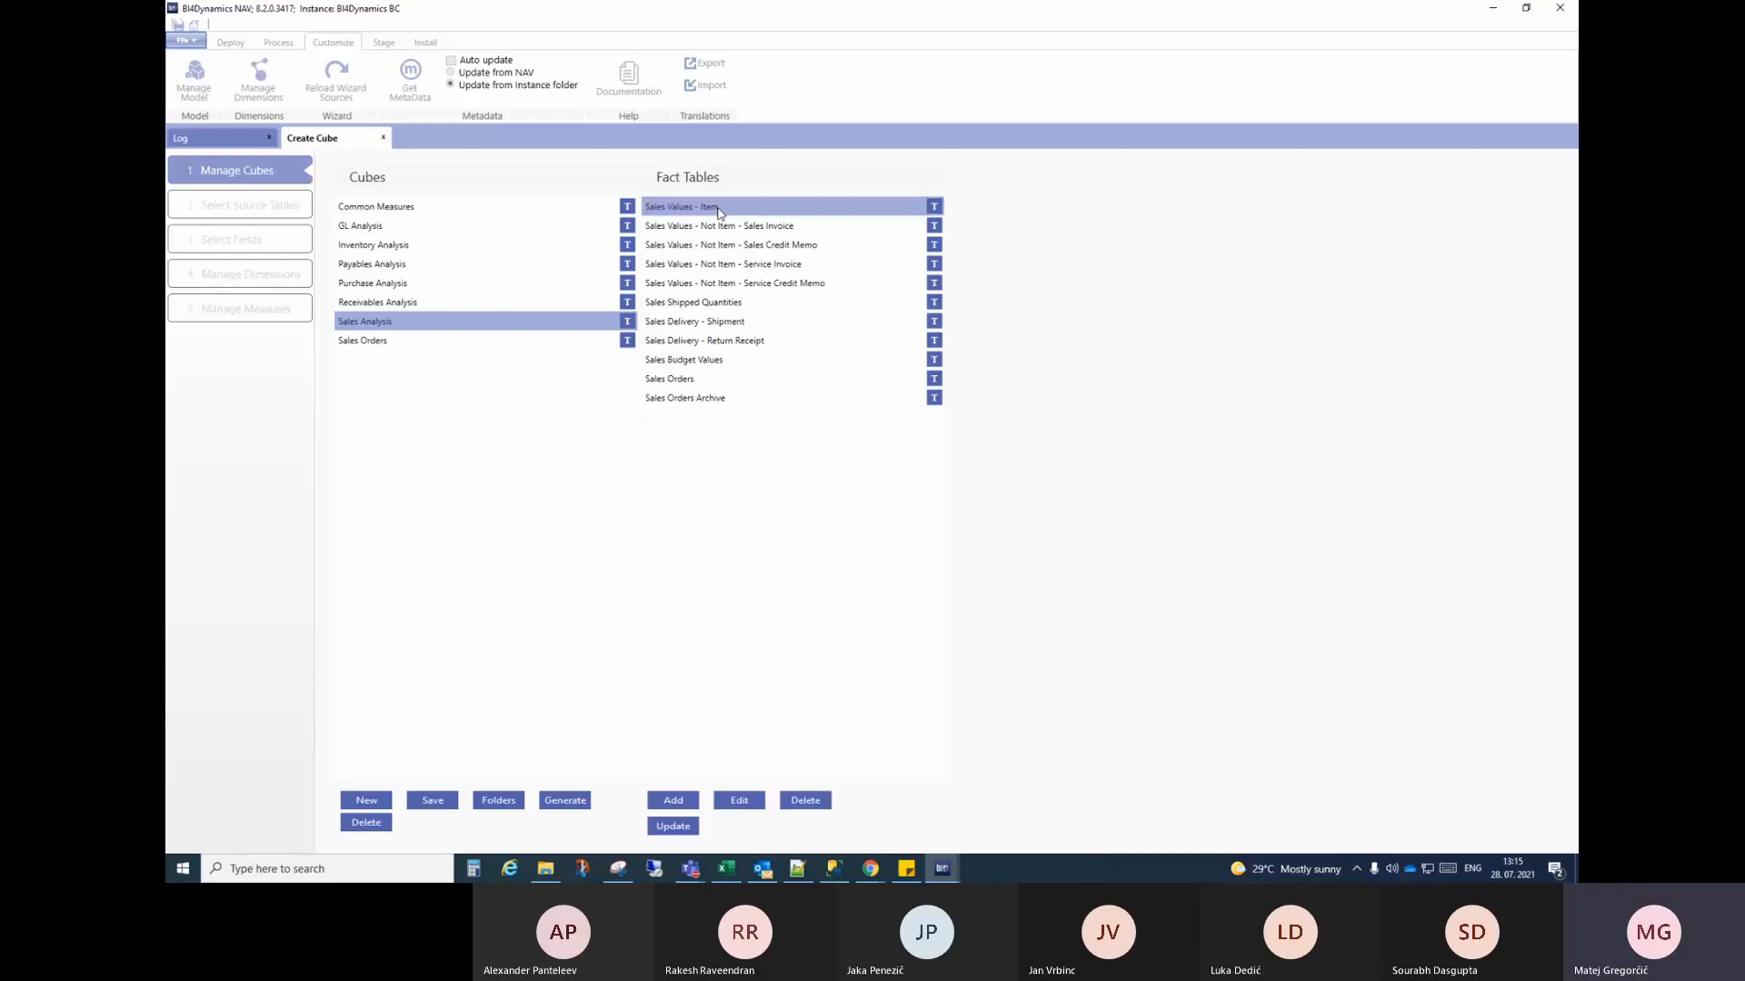
click(693, 400)
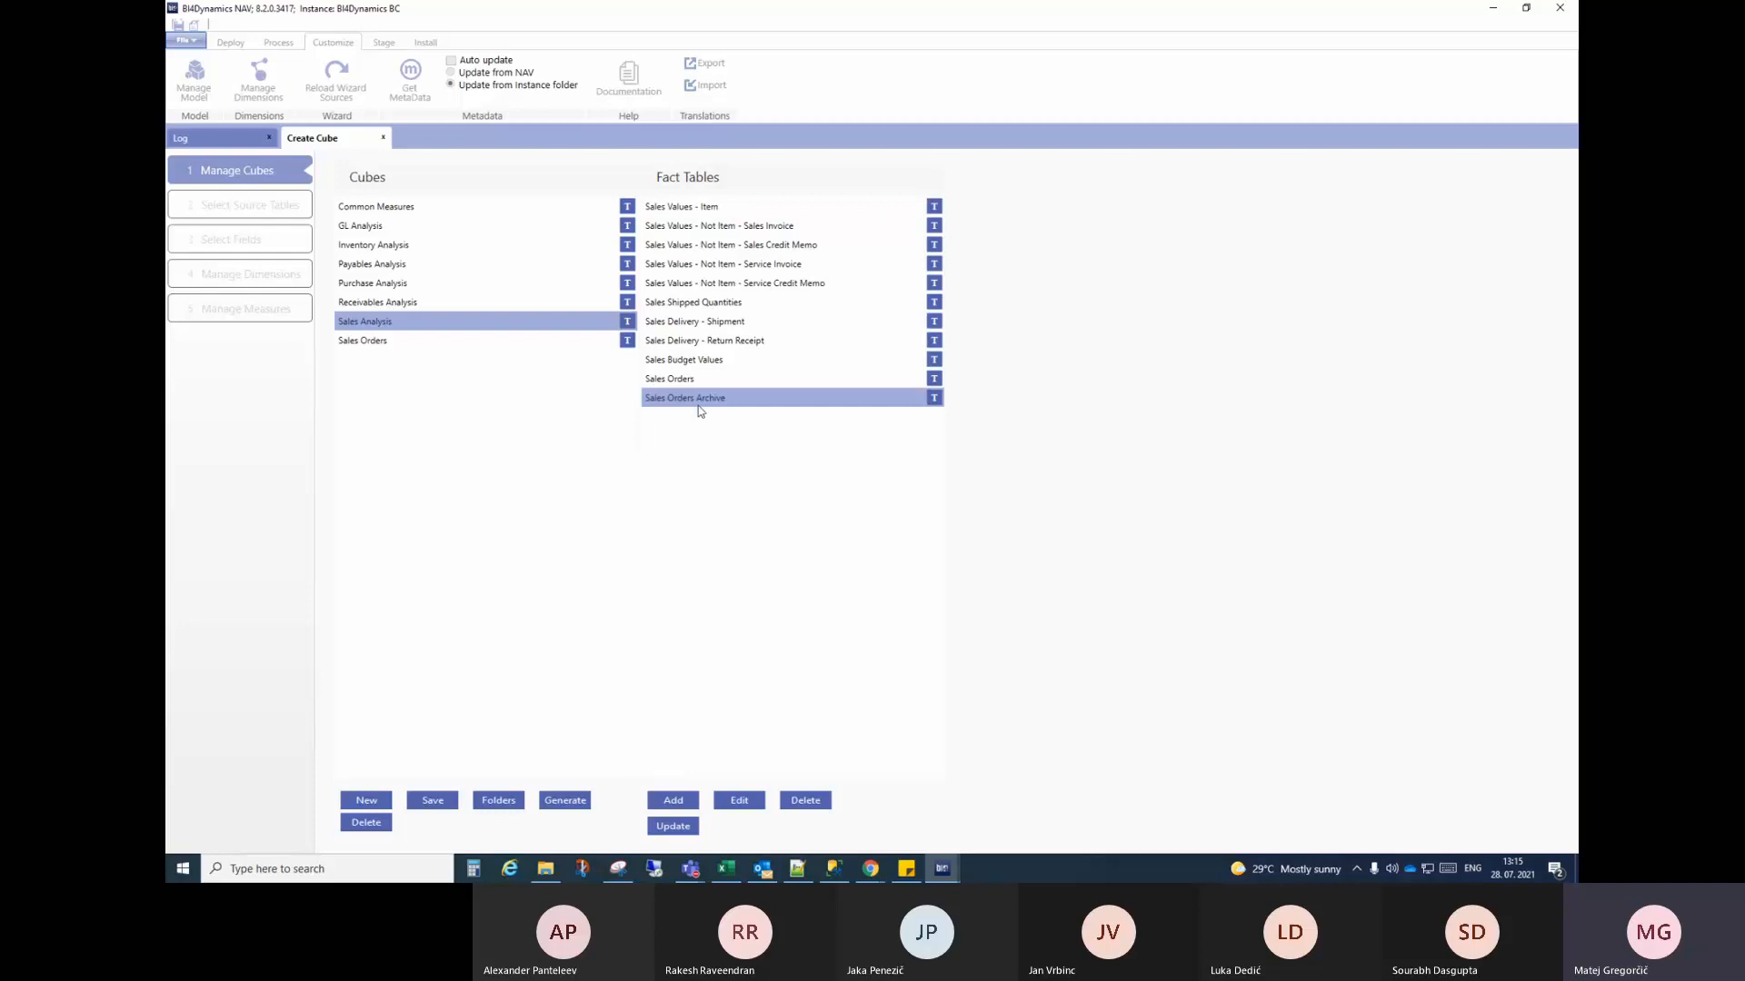
click(707, 209)
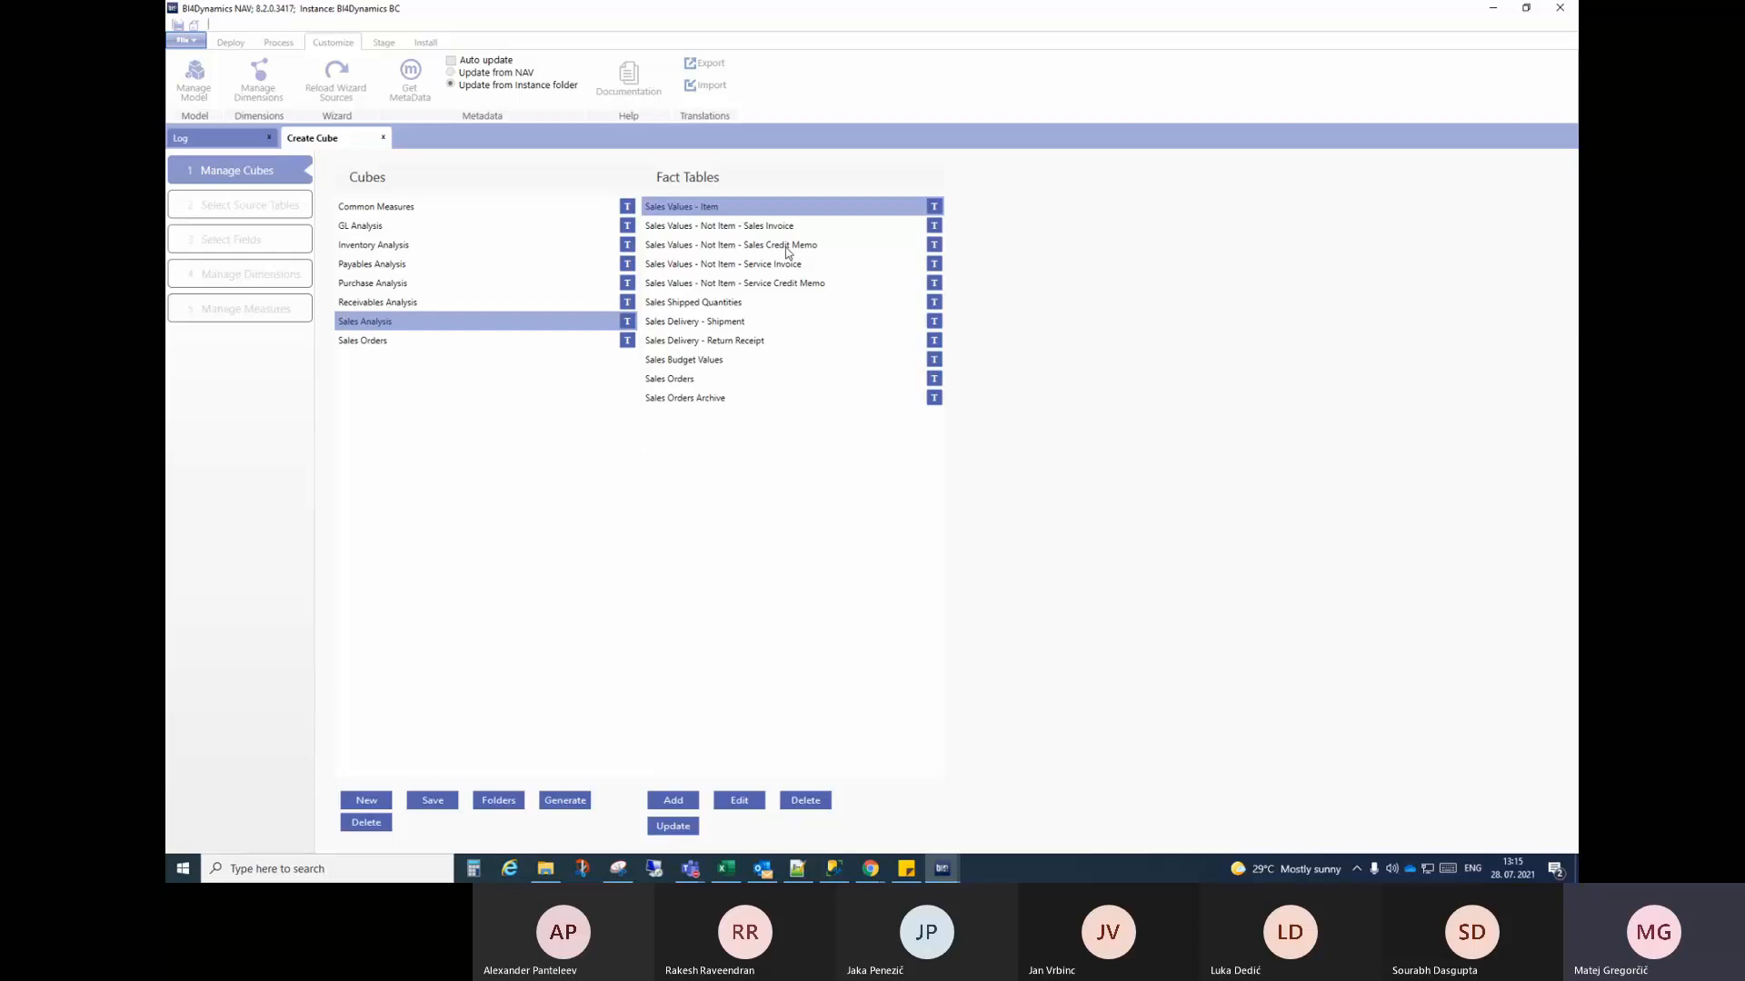
click(383, 138)
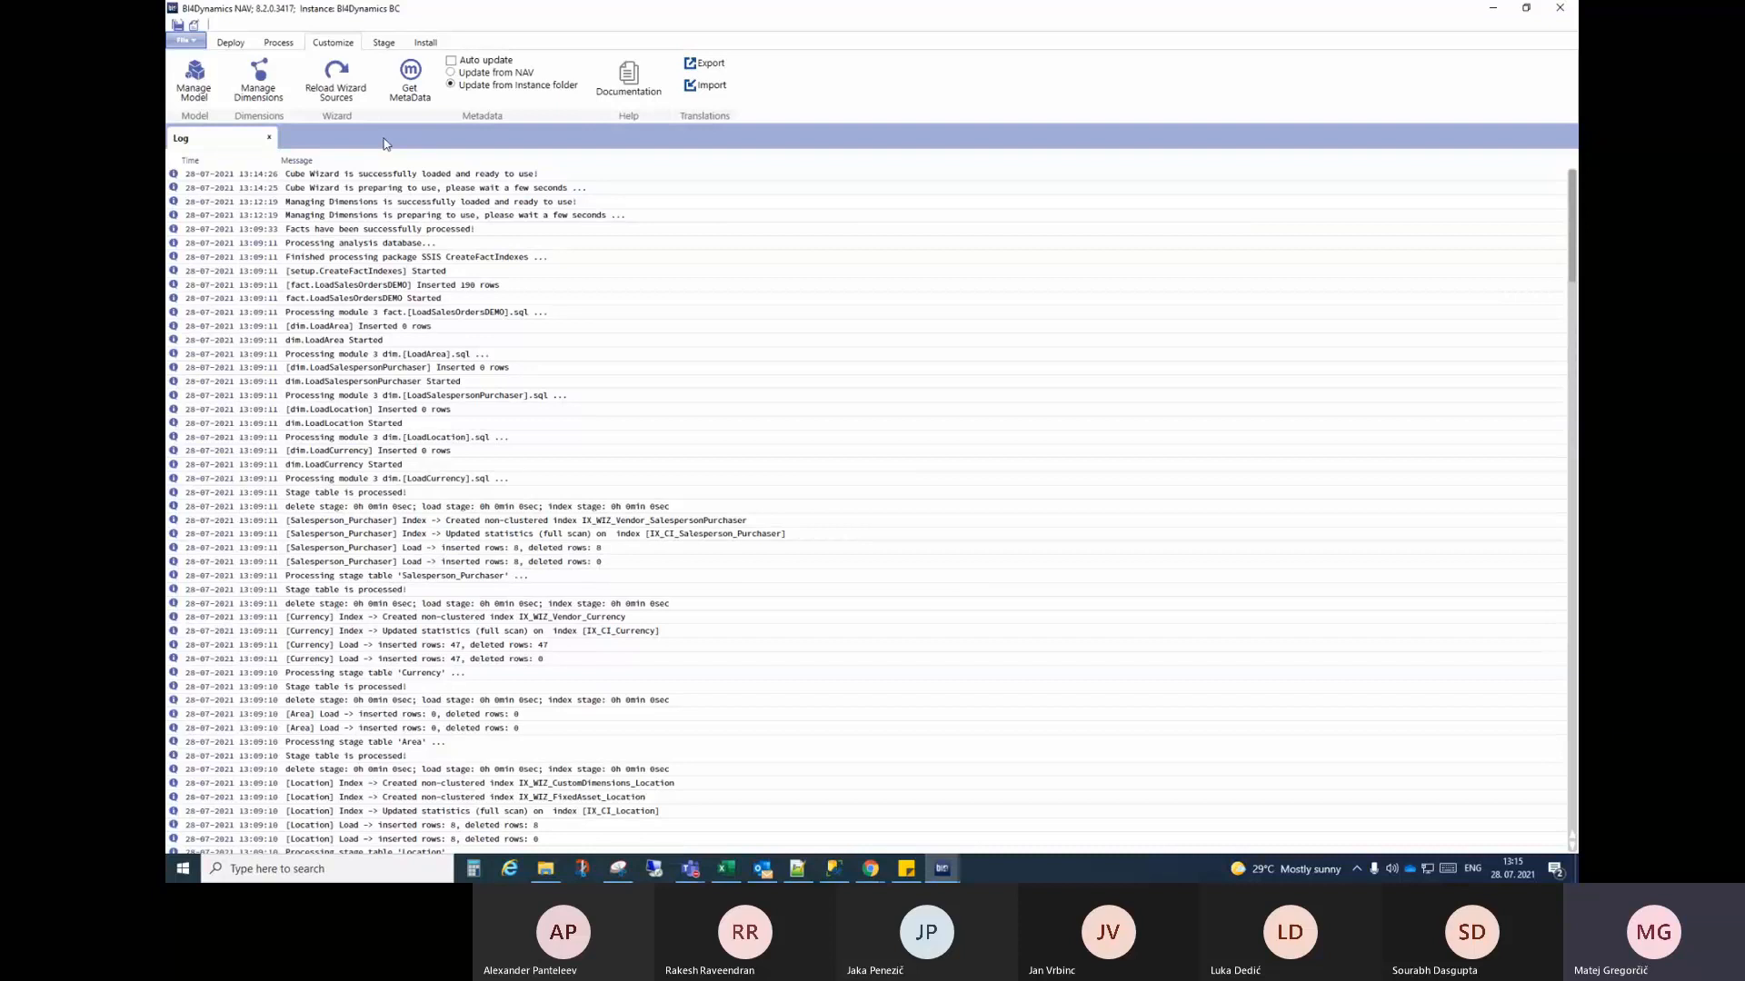
Step: Open the Item dimension for editing in the dimension manager and proceed past its source tables to the dimension fields
click(259, 87)
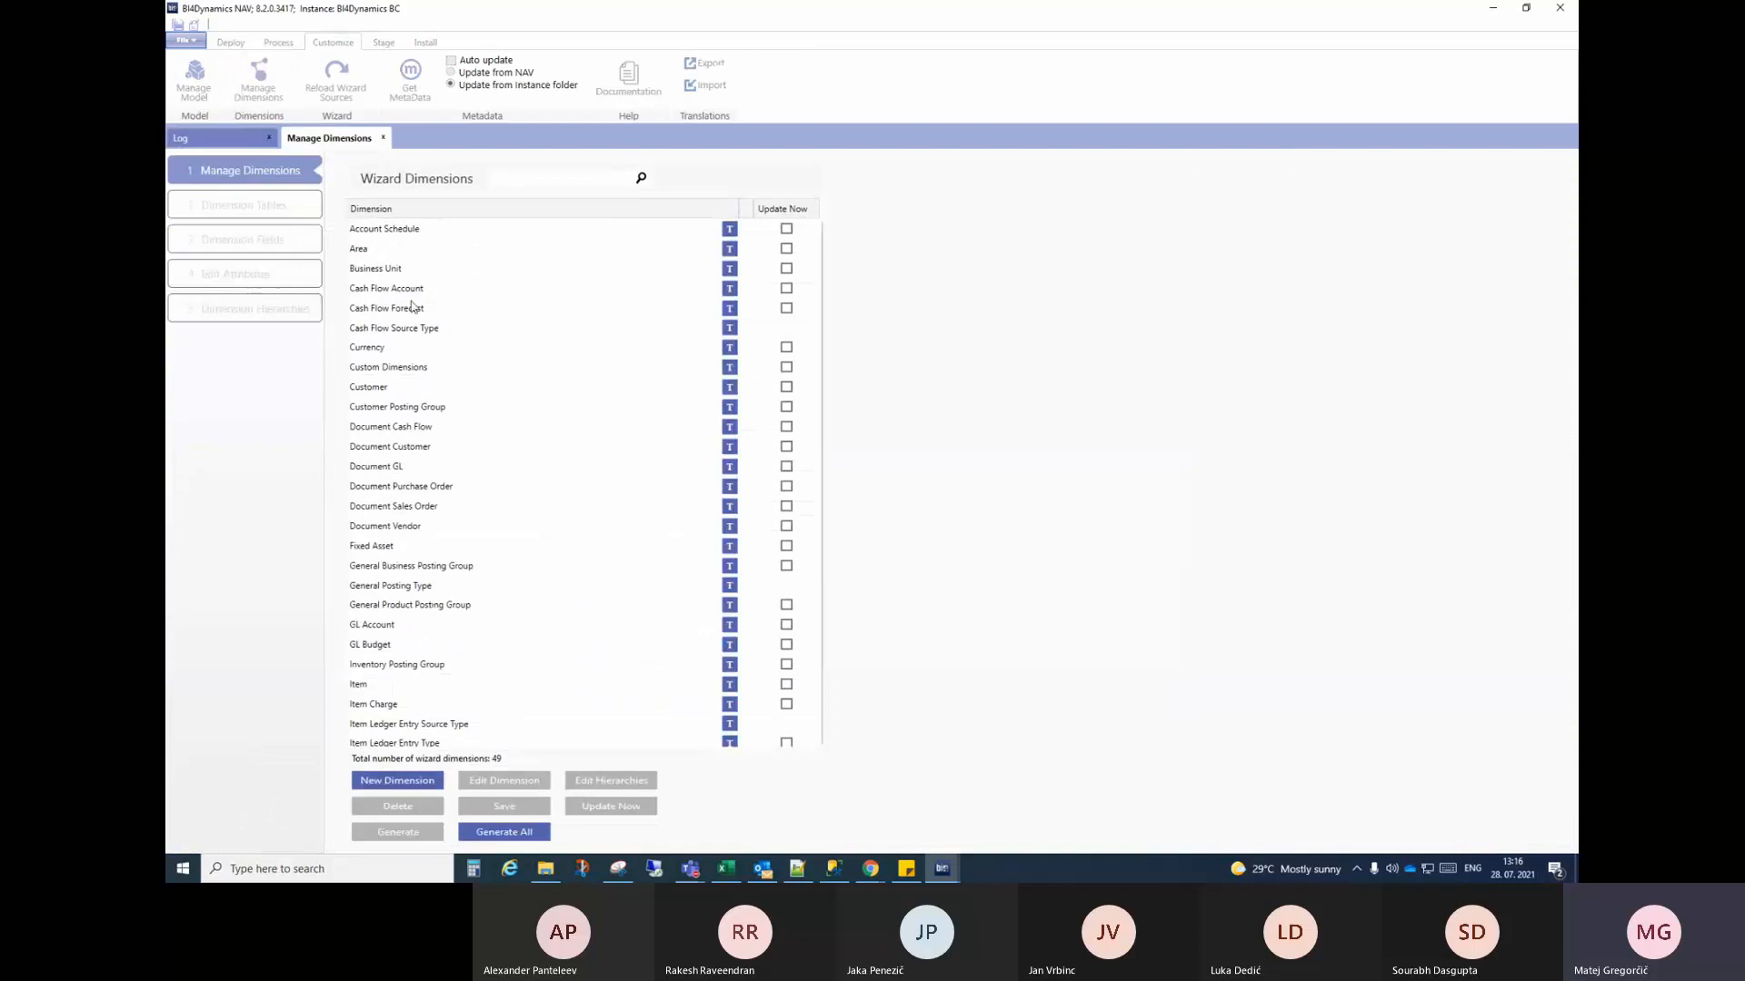
scroll(414, 363, down, 4)
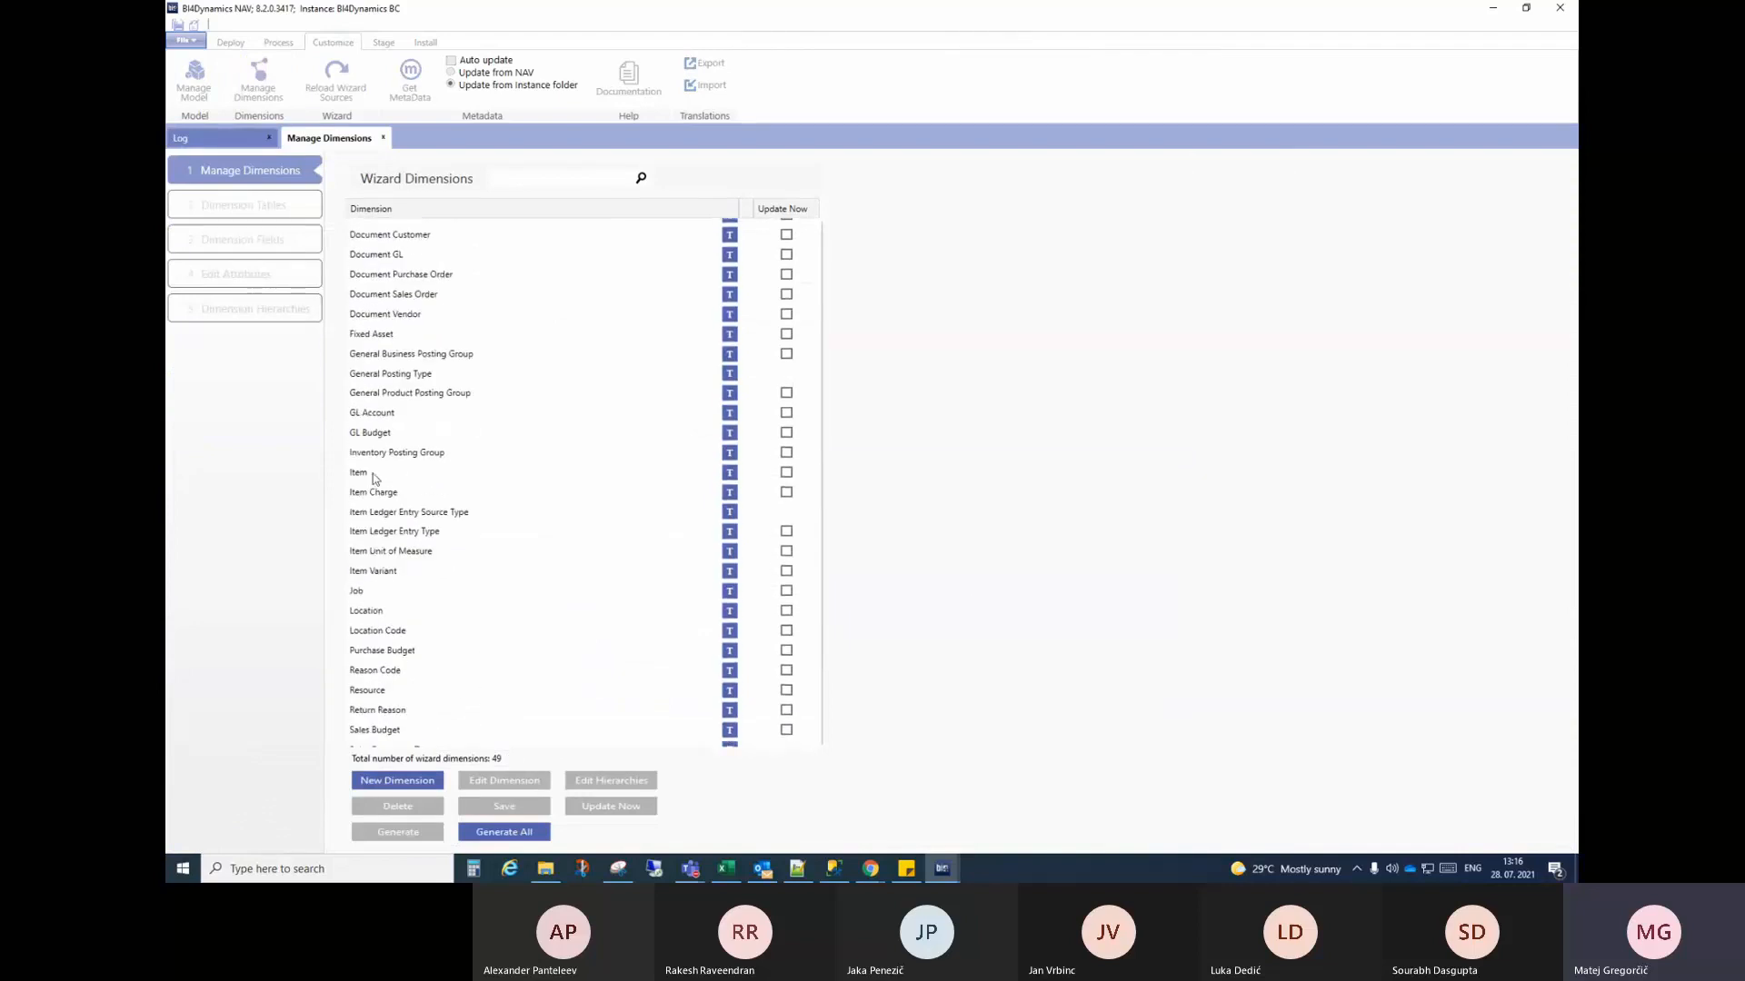
click(364, 473)
click(505, 780)
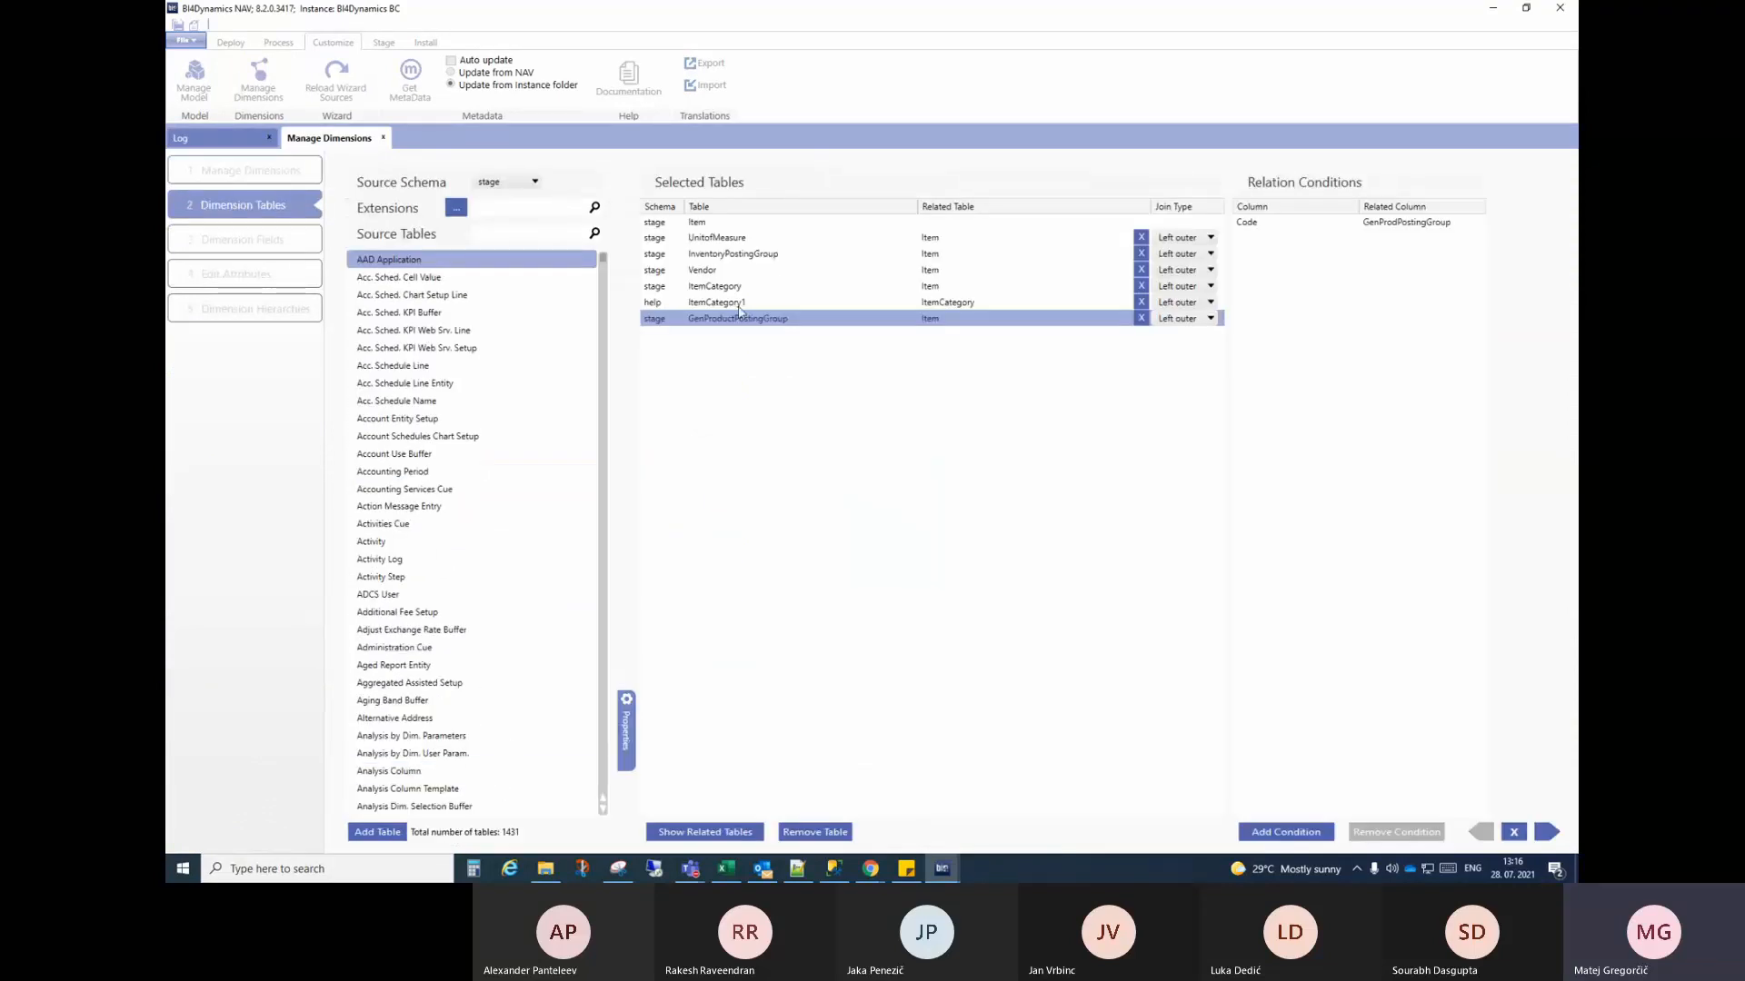
click(1547, 832)
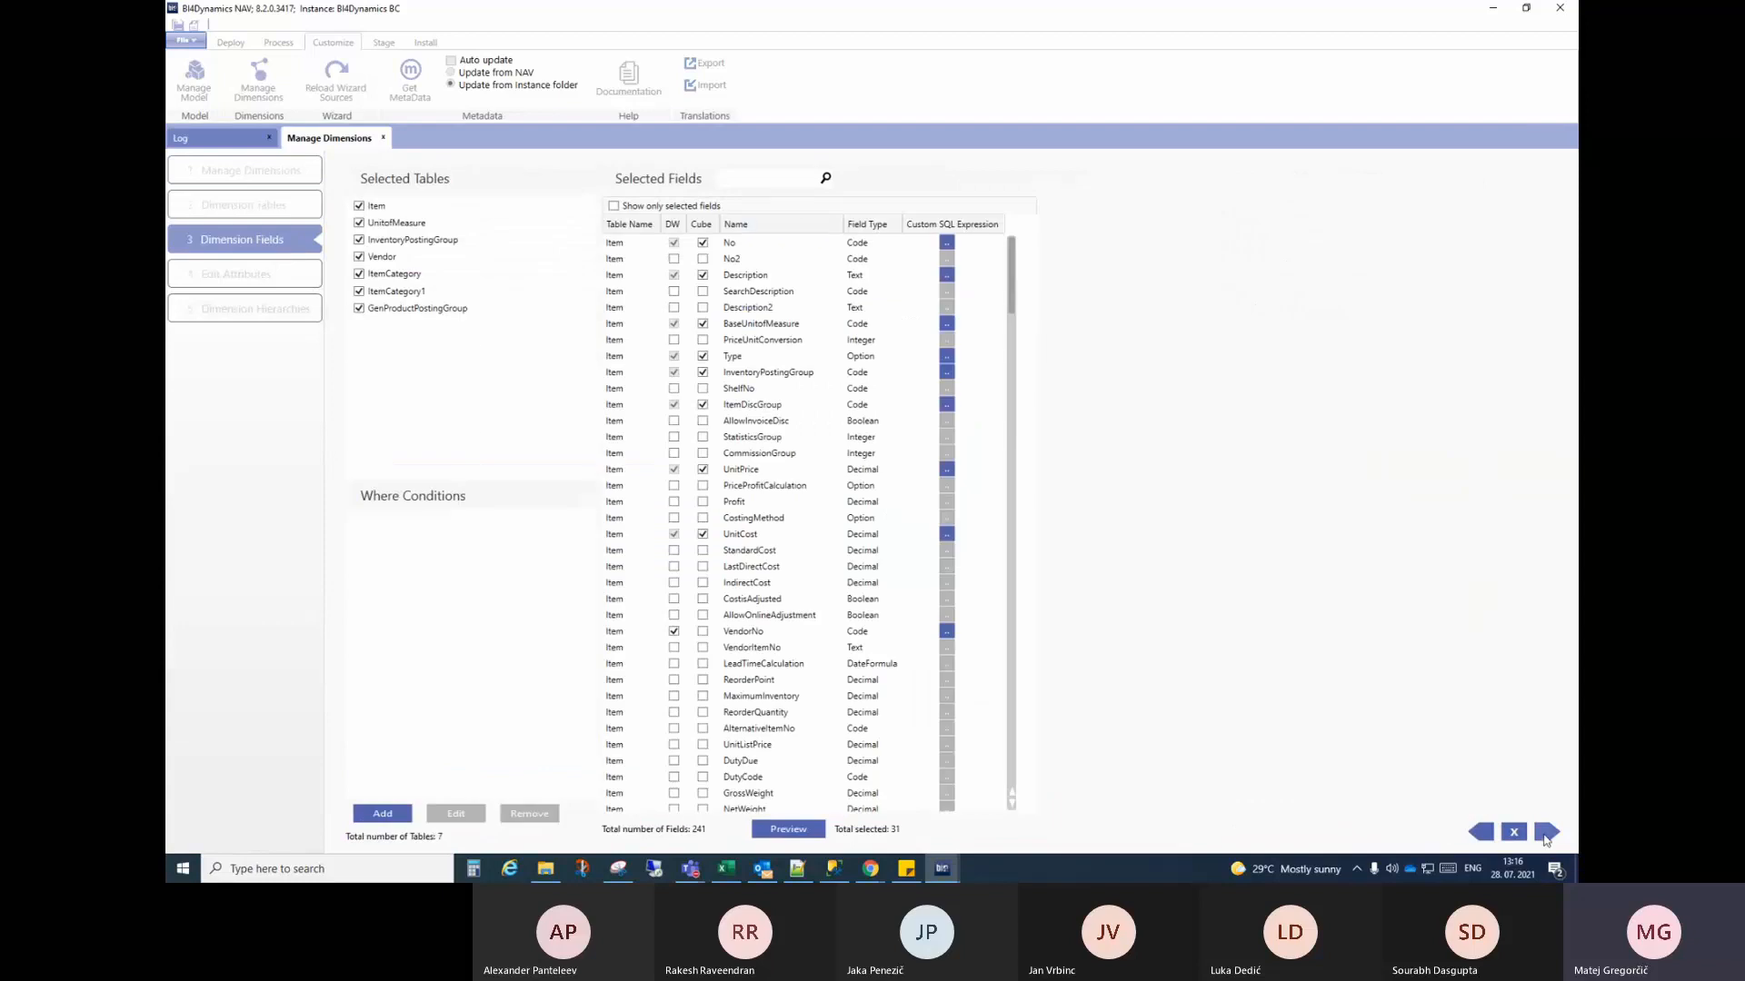
Step: Include the Item table's GrossWeight and NetWeight fields in the cube
scroll(743, 409, down, 6)
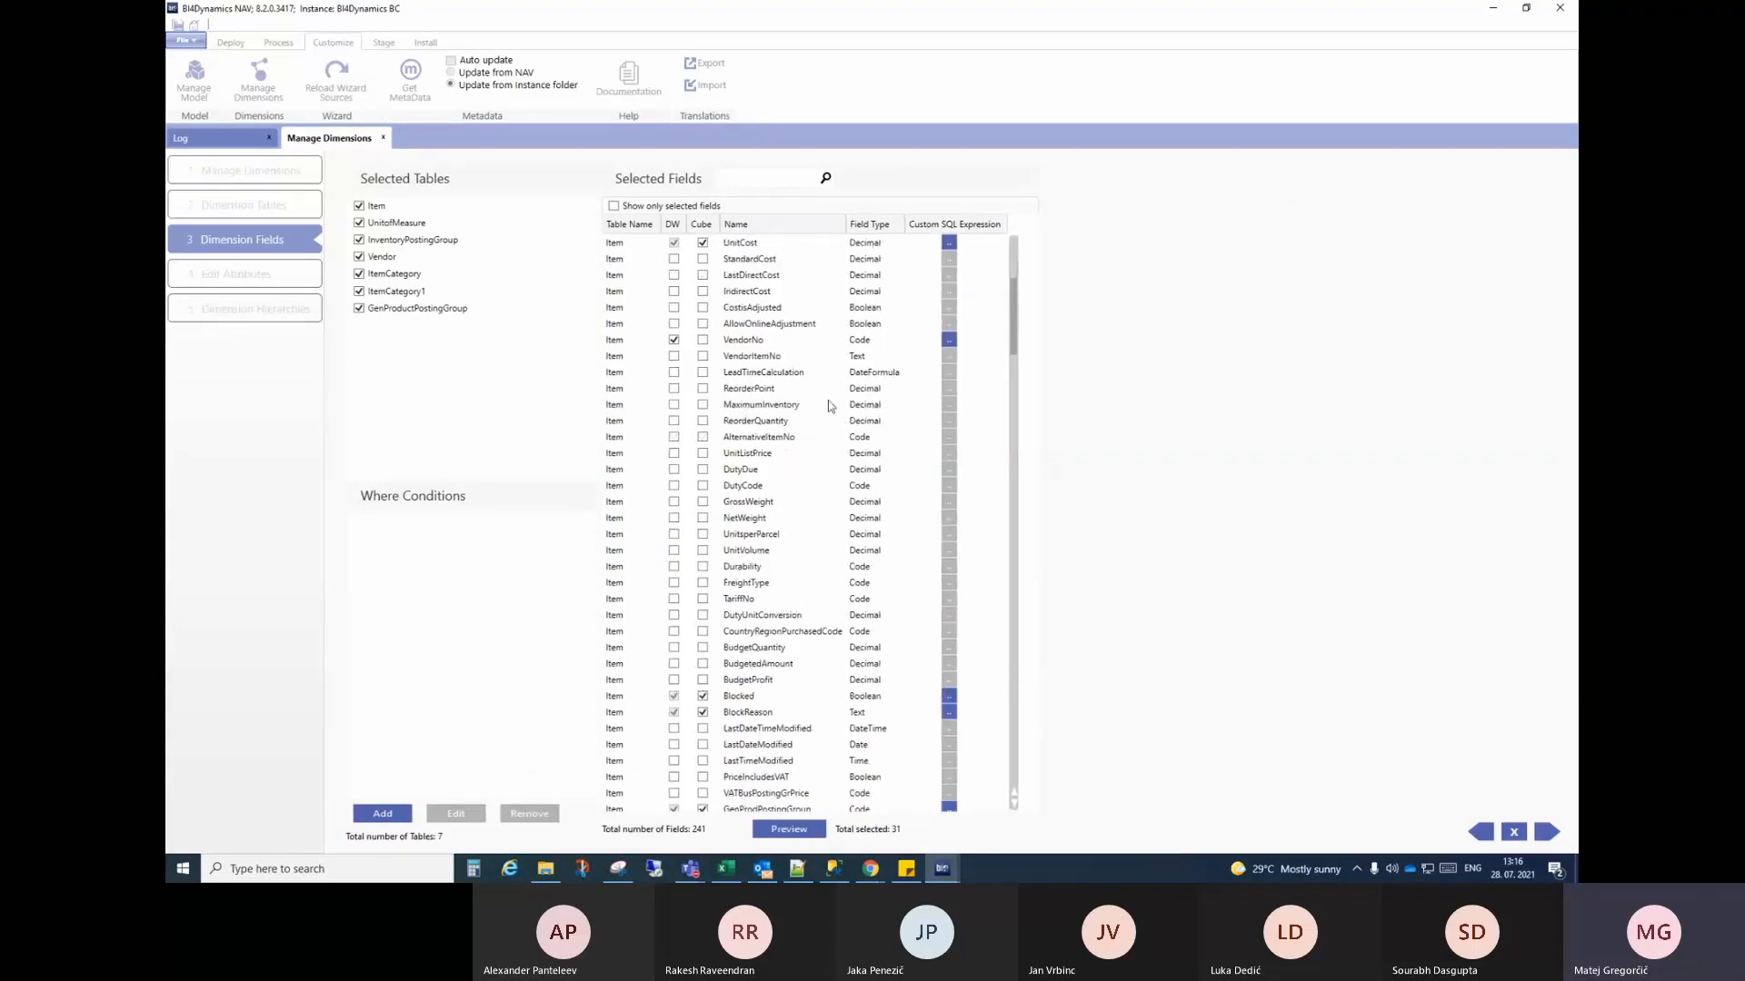
click(704, 502)
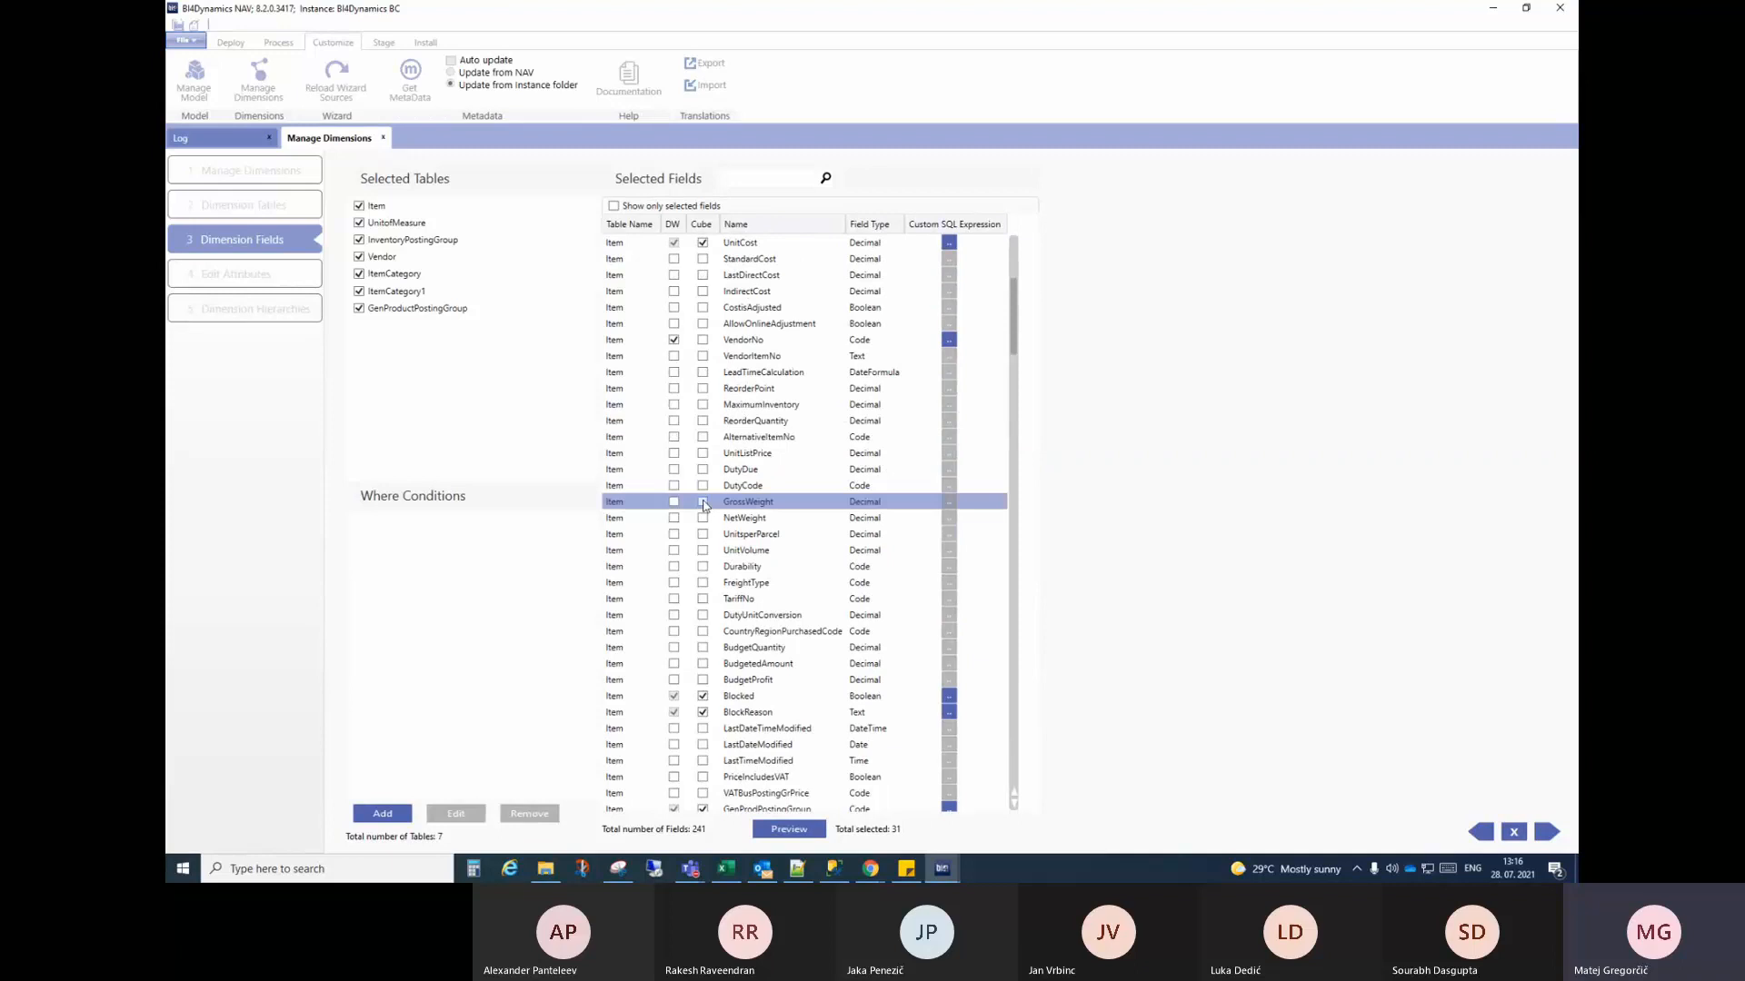
click(702, 502)
click(703, 518)
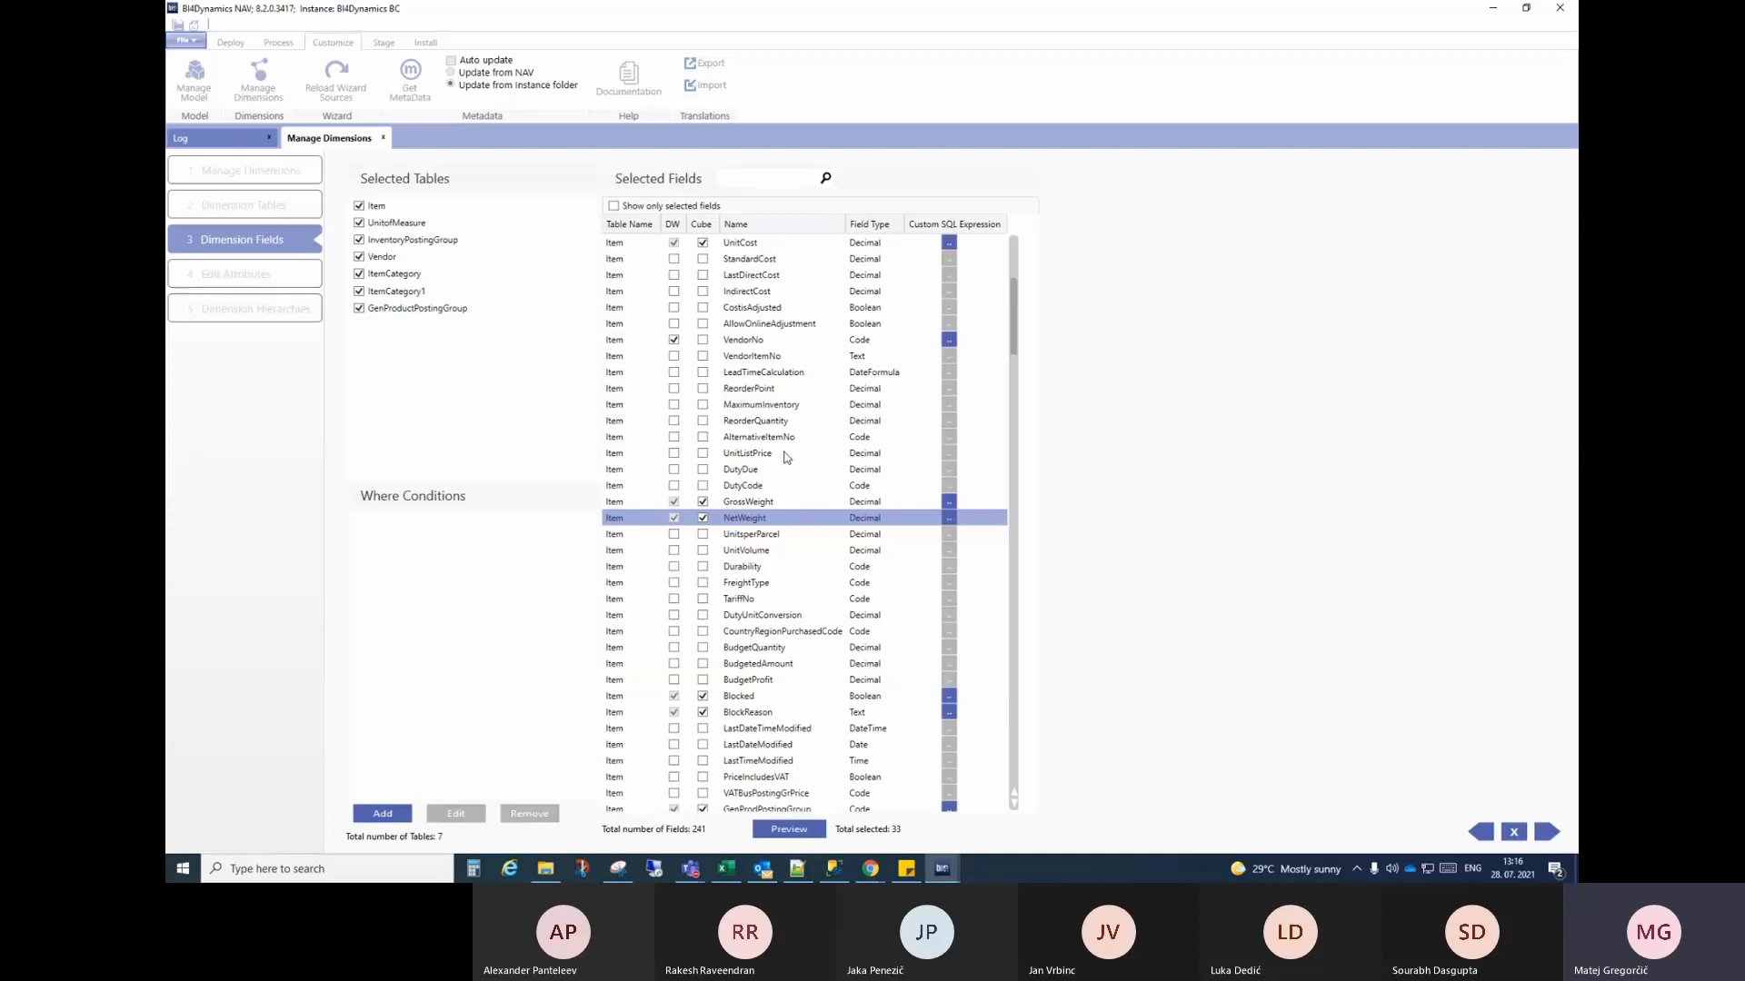
Step: Finish the Item dimension's wizard with its attributes and hierarchies as they are, and update only the Item dimension
click(1546, 832)
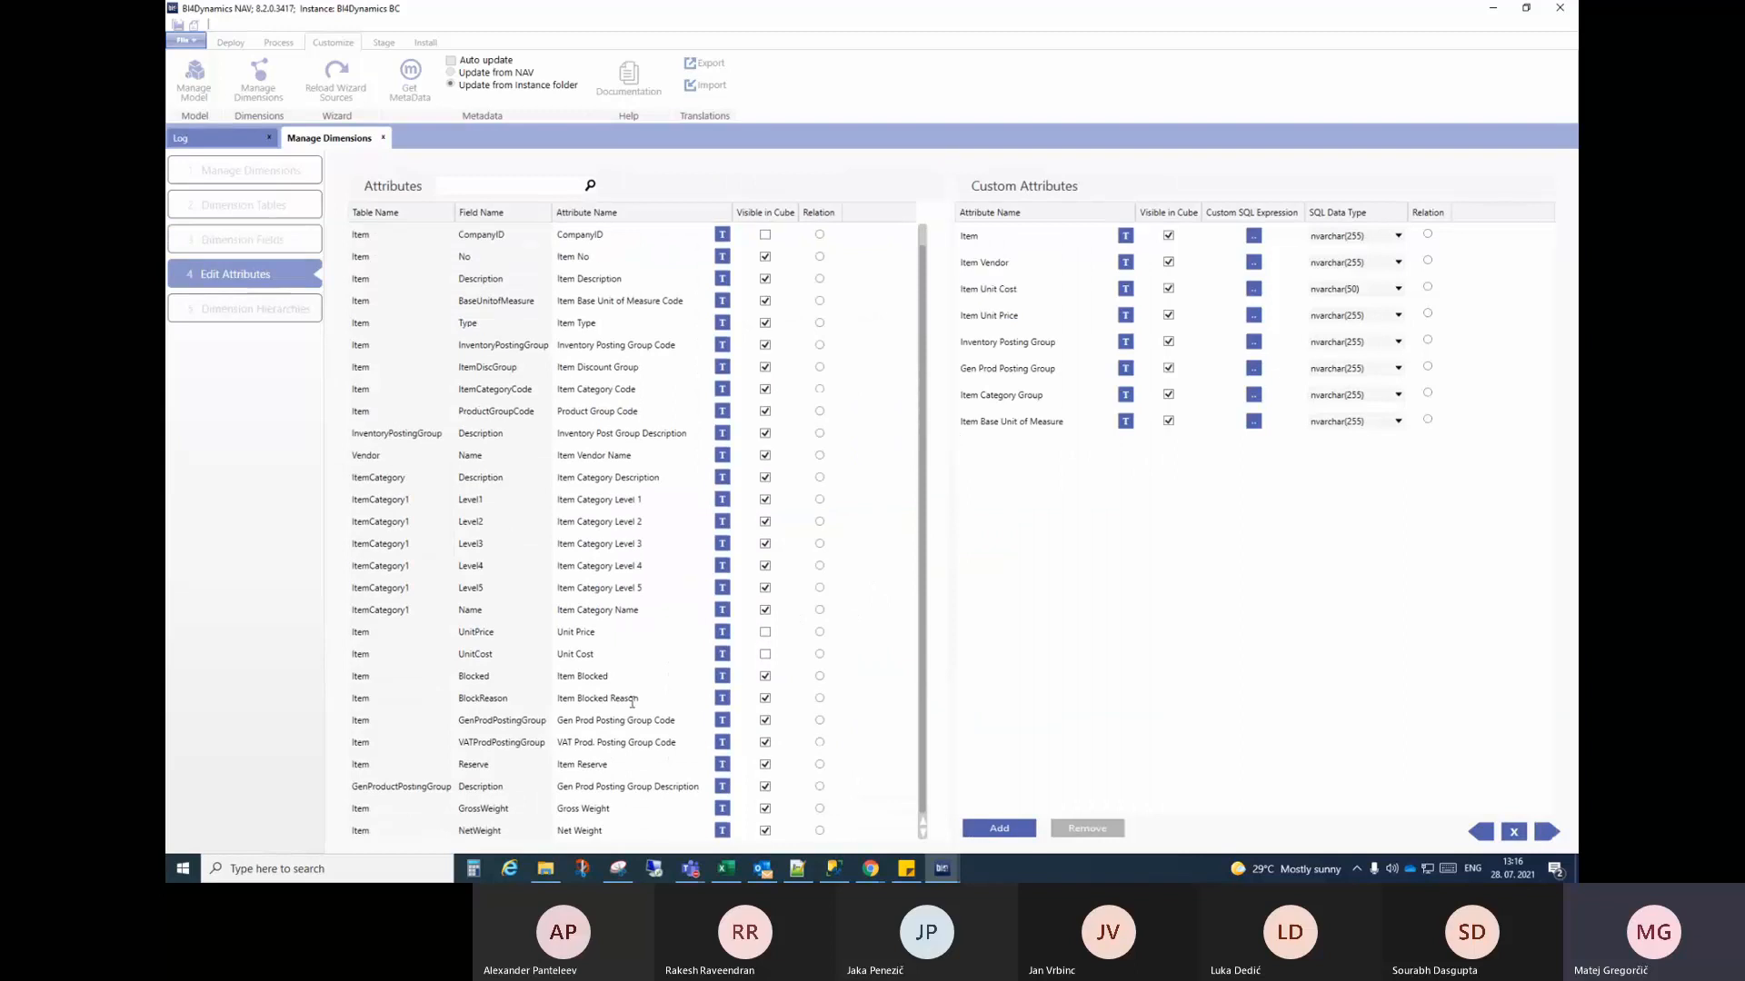
click(1547, 833)
click(1548, 833)
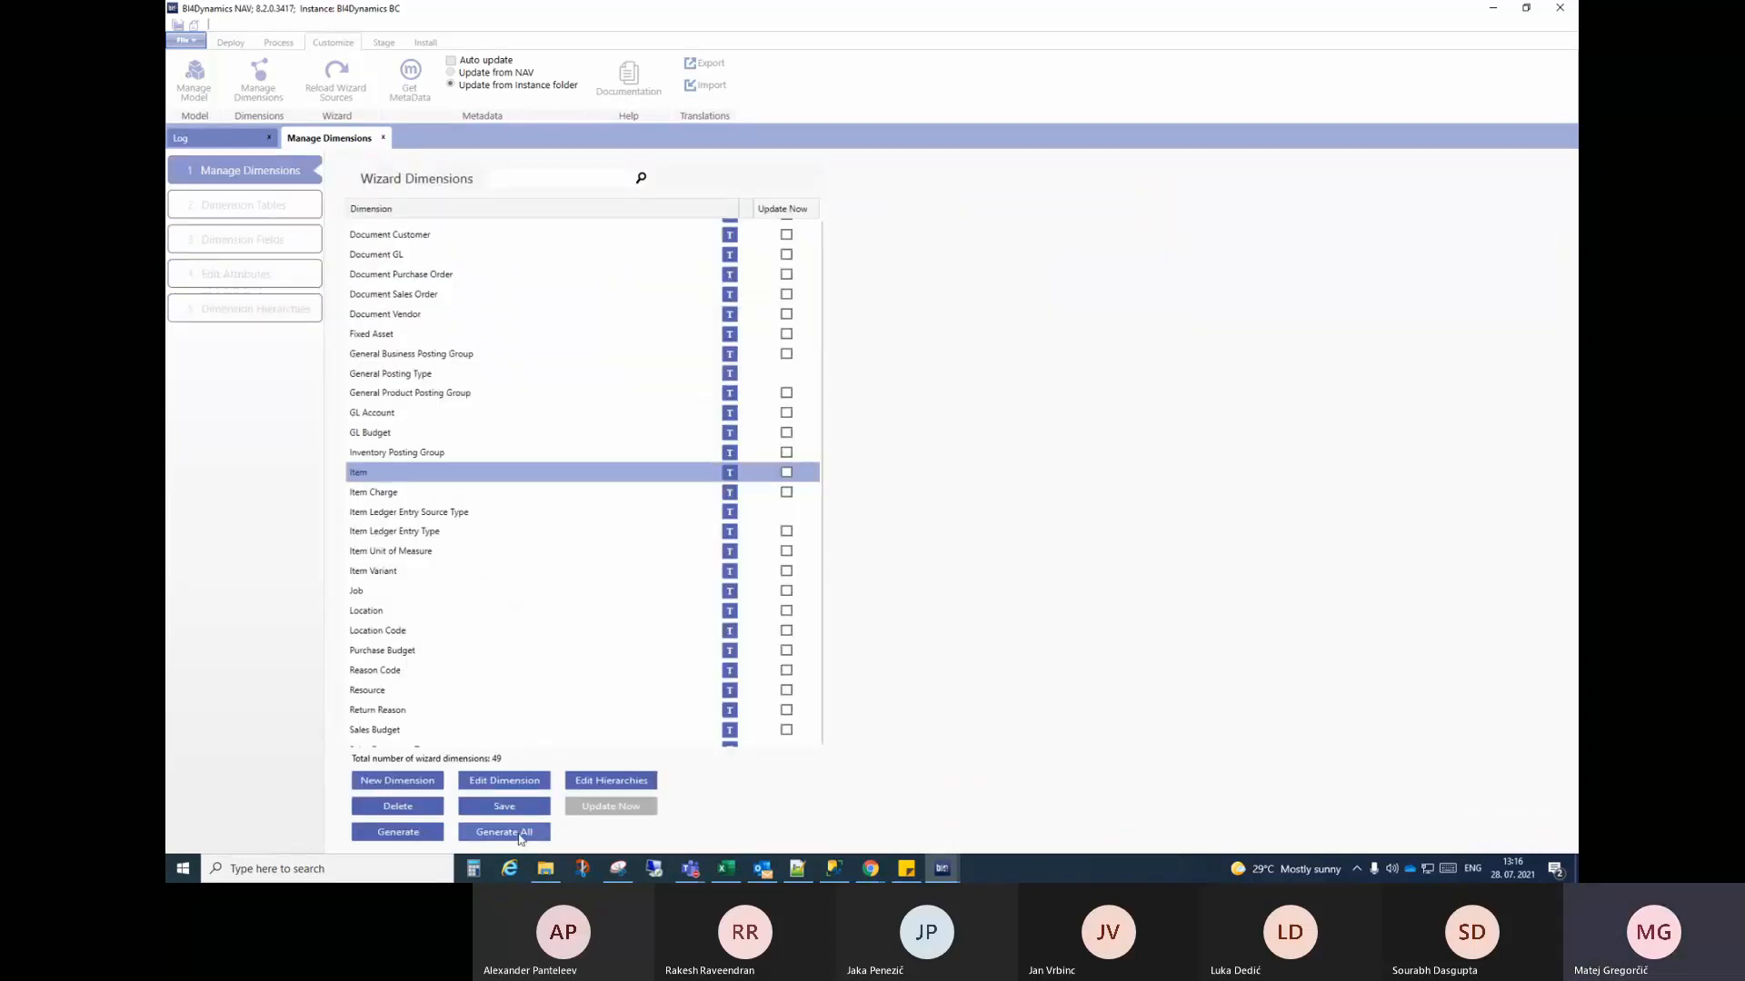
click(786, 473)
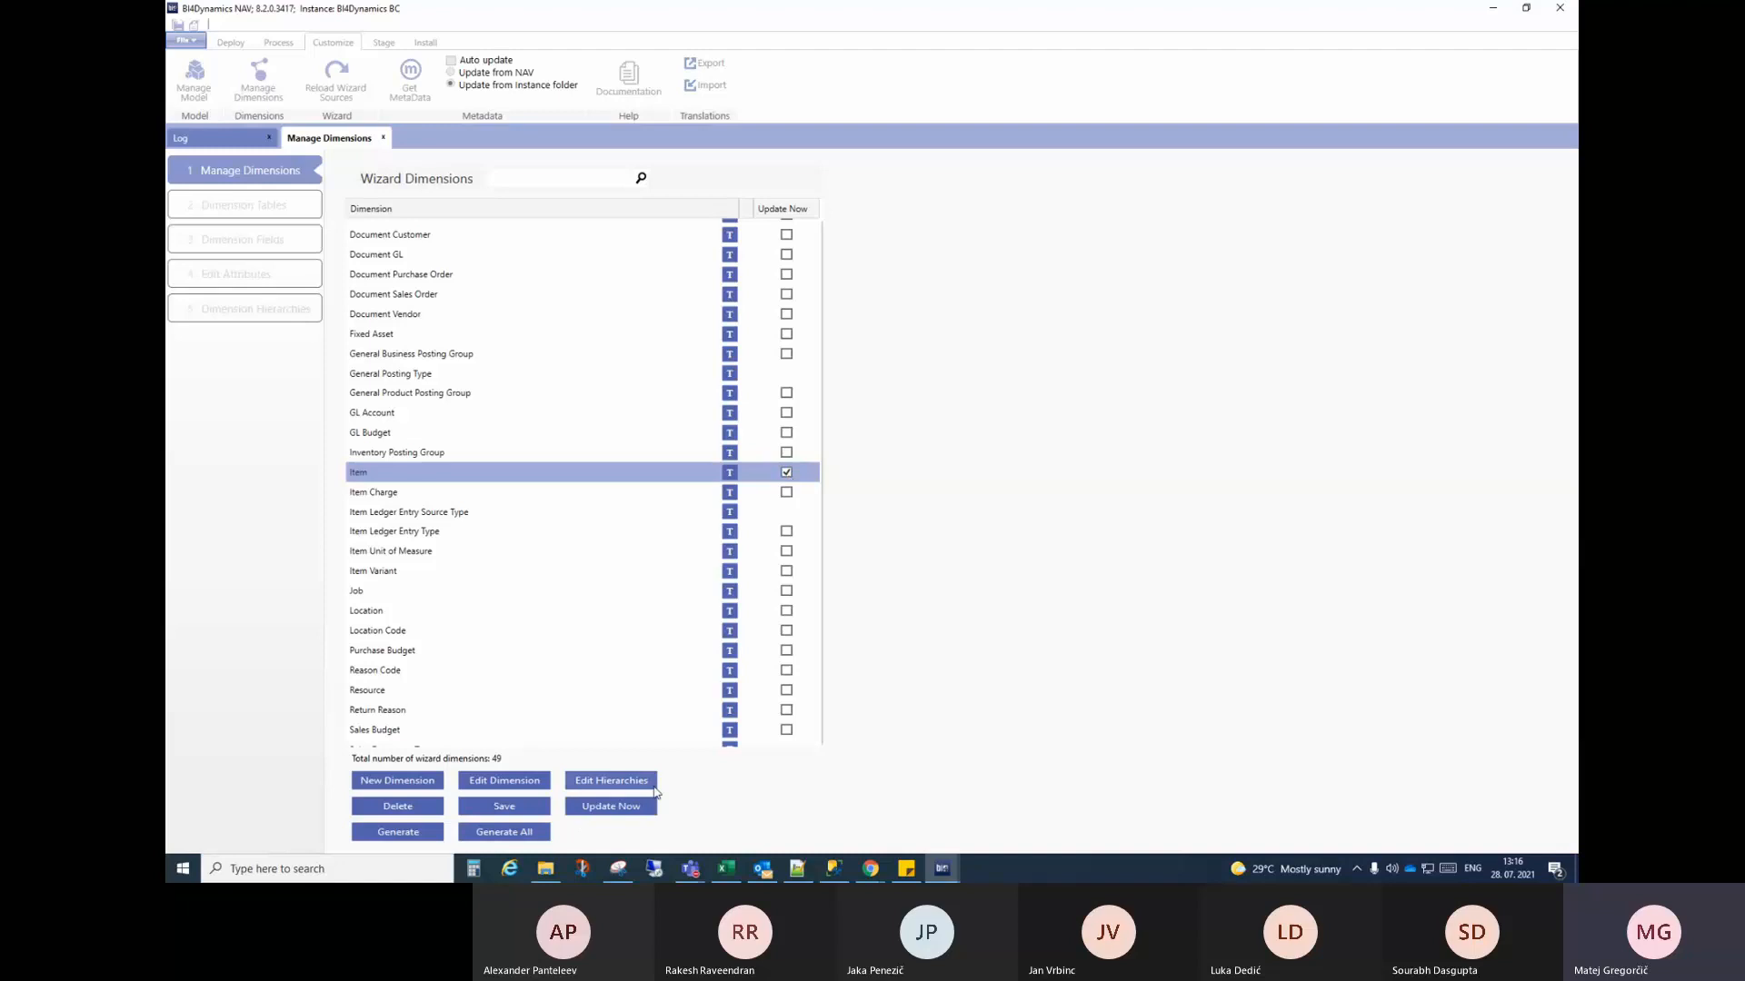
click(611, 806)
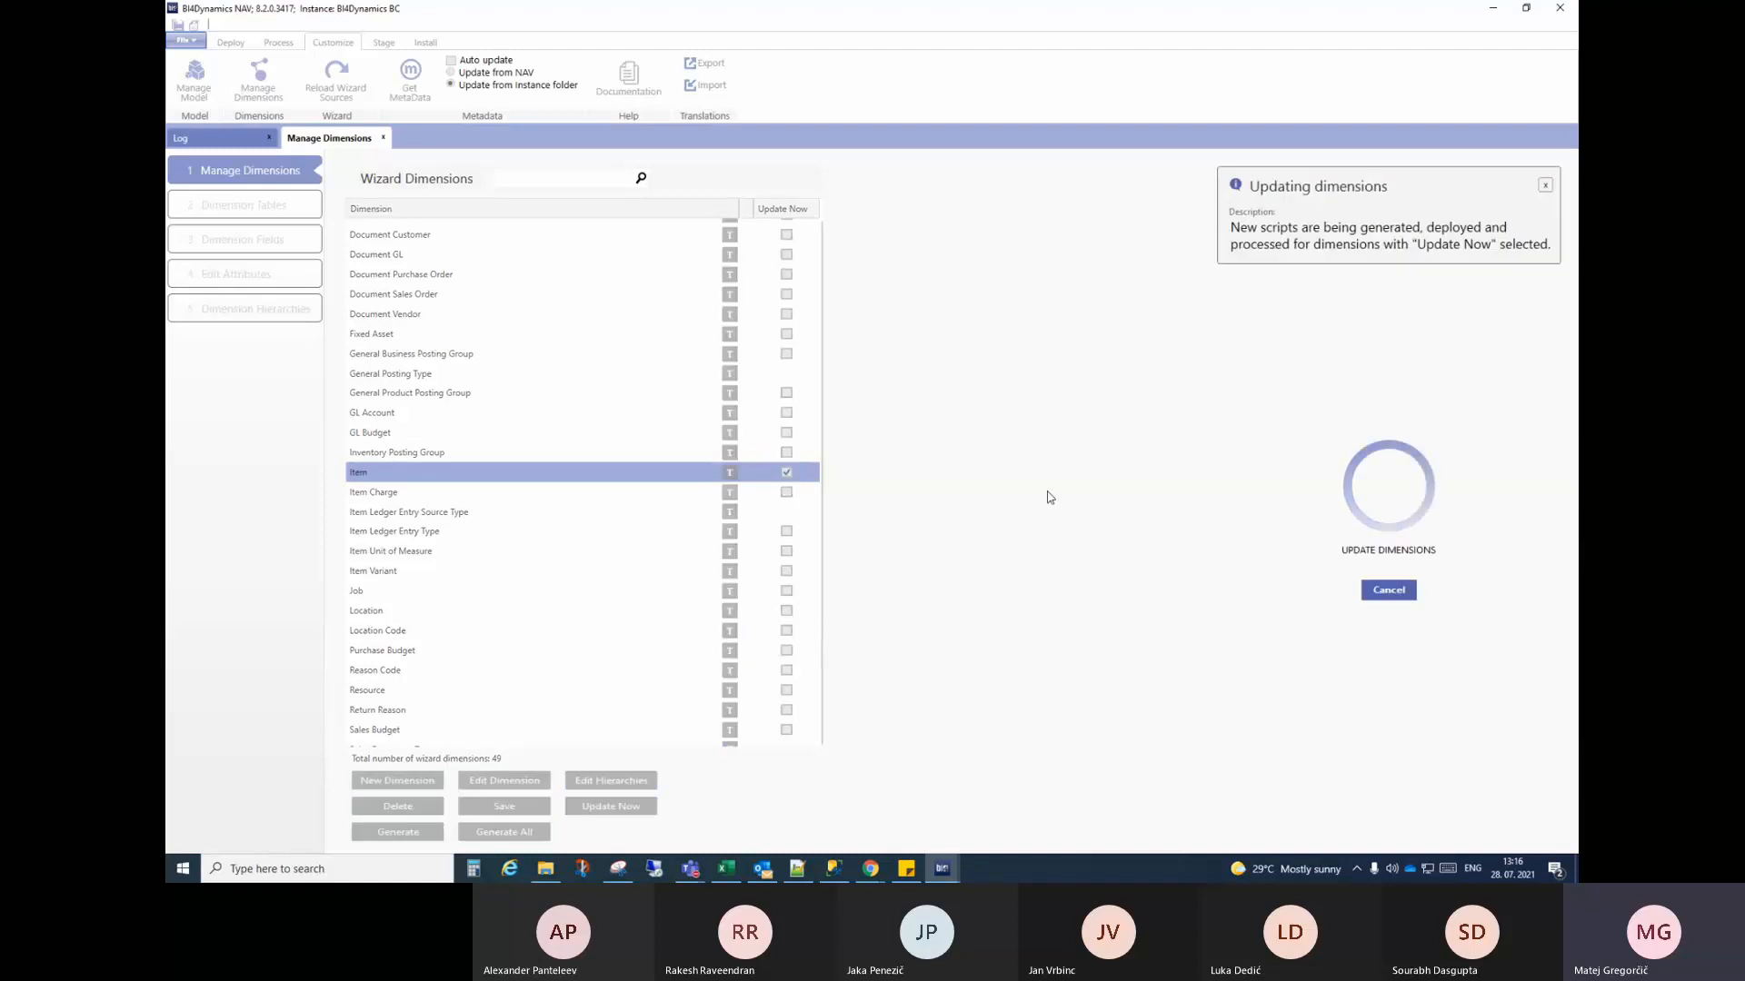